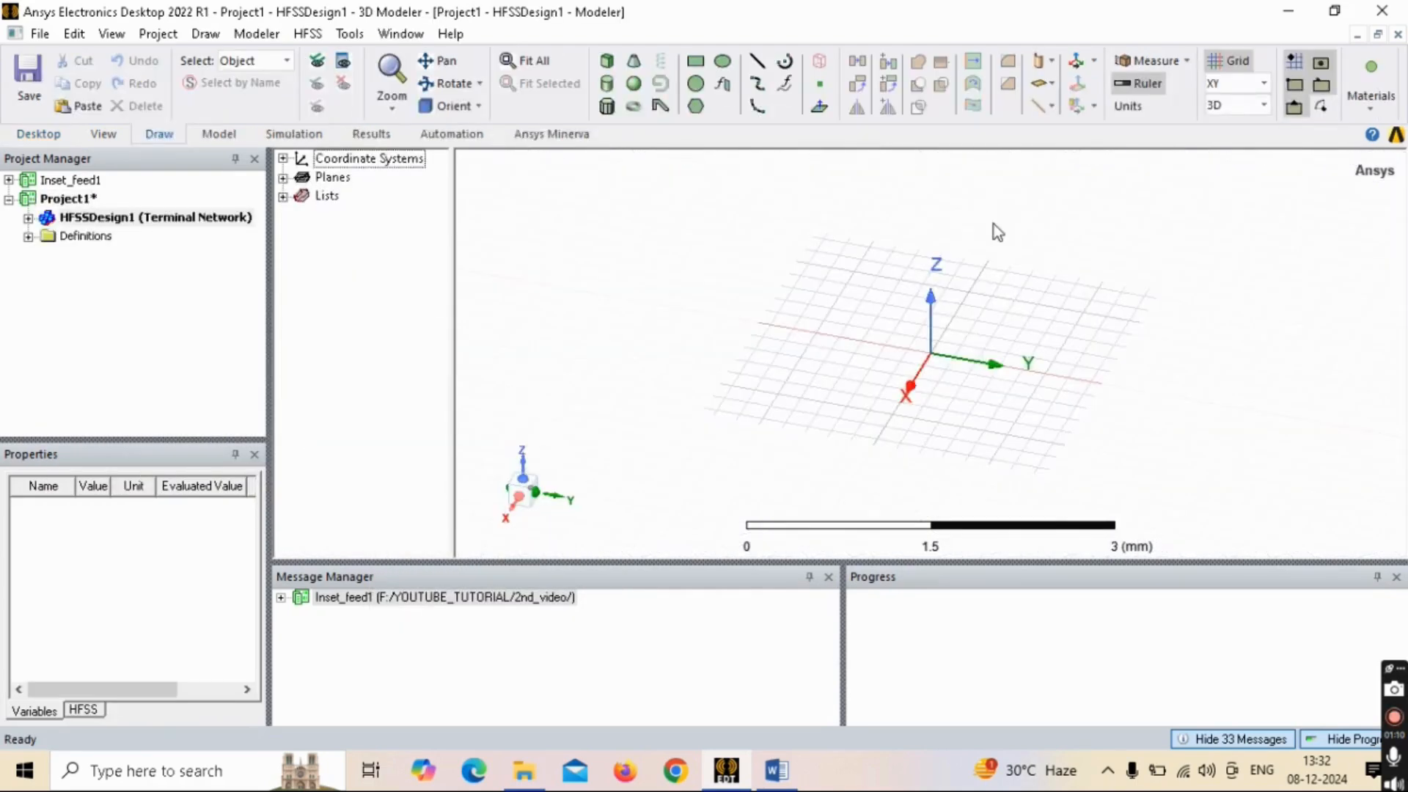
Step: Set the solution type of HFSSDesign1 to HFSS network analysis with the Modal option
{"action": "right_click", "coordinate": [121, 217]}
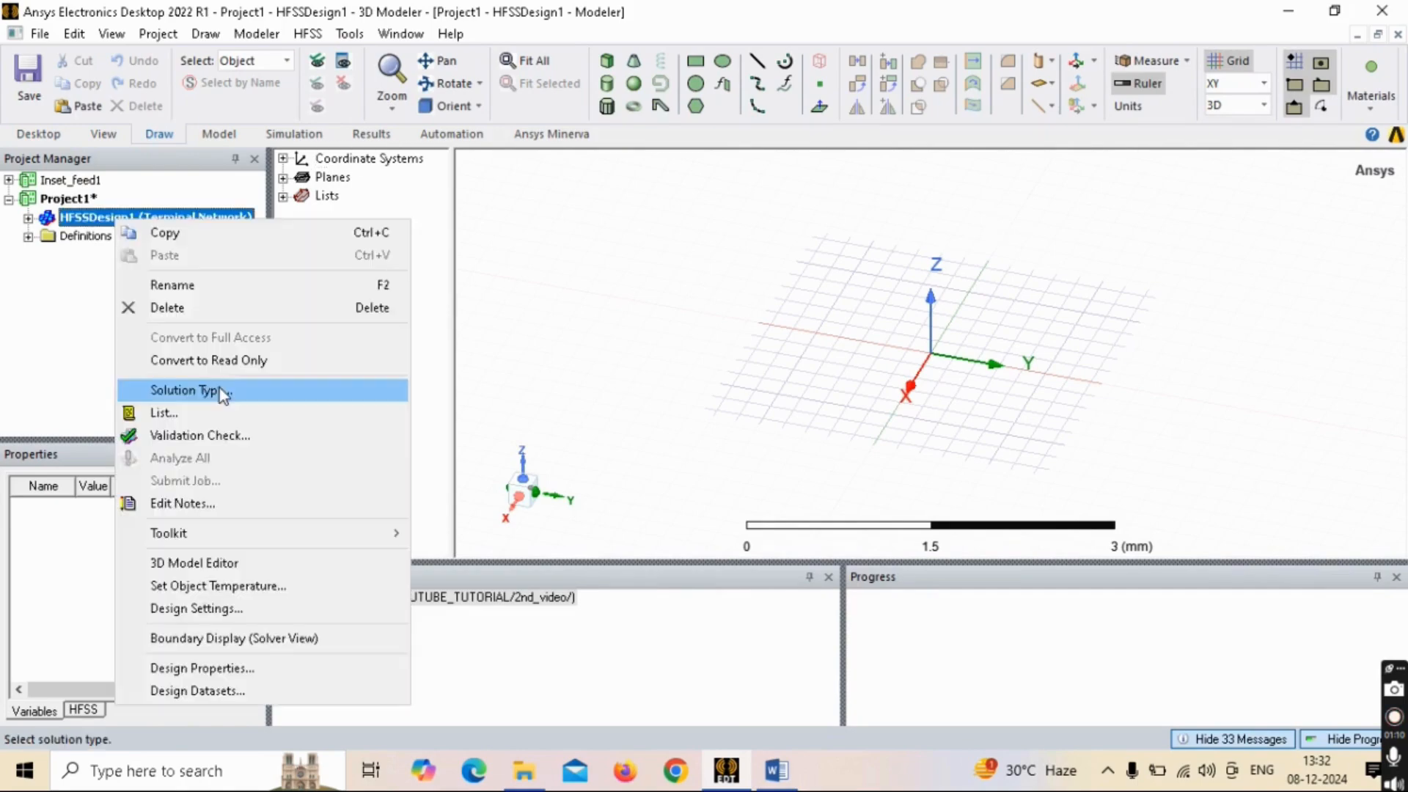
{"action": "left_click", "coordinate": [219, 389]}
{"action": "left_click", "coordinate": [592, 425]}
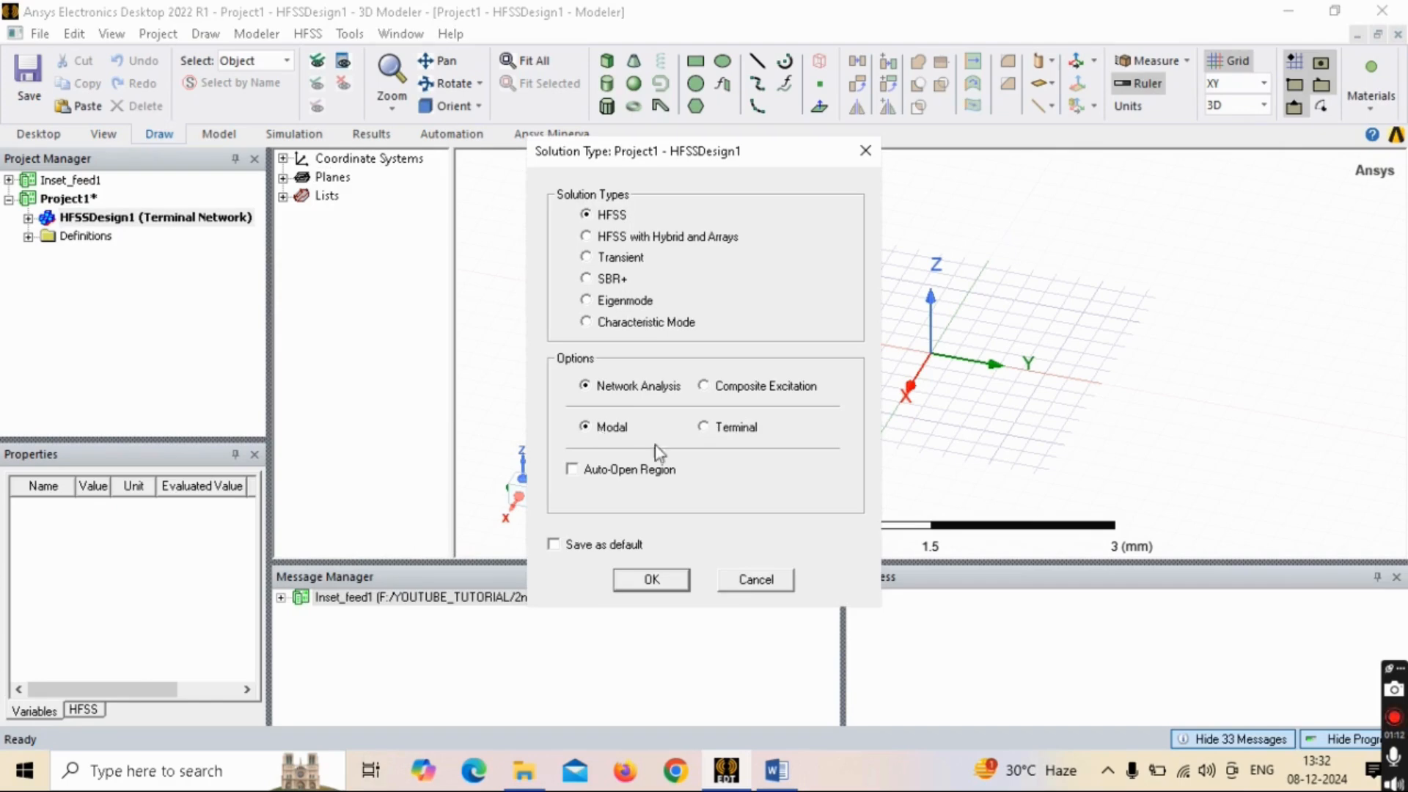
{"action": "left_click", "coordinate": [676, 583]}
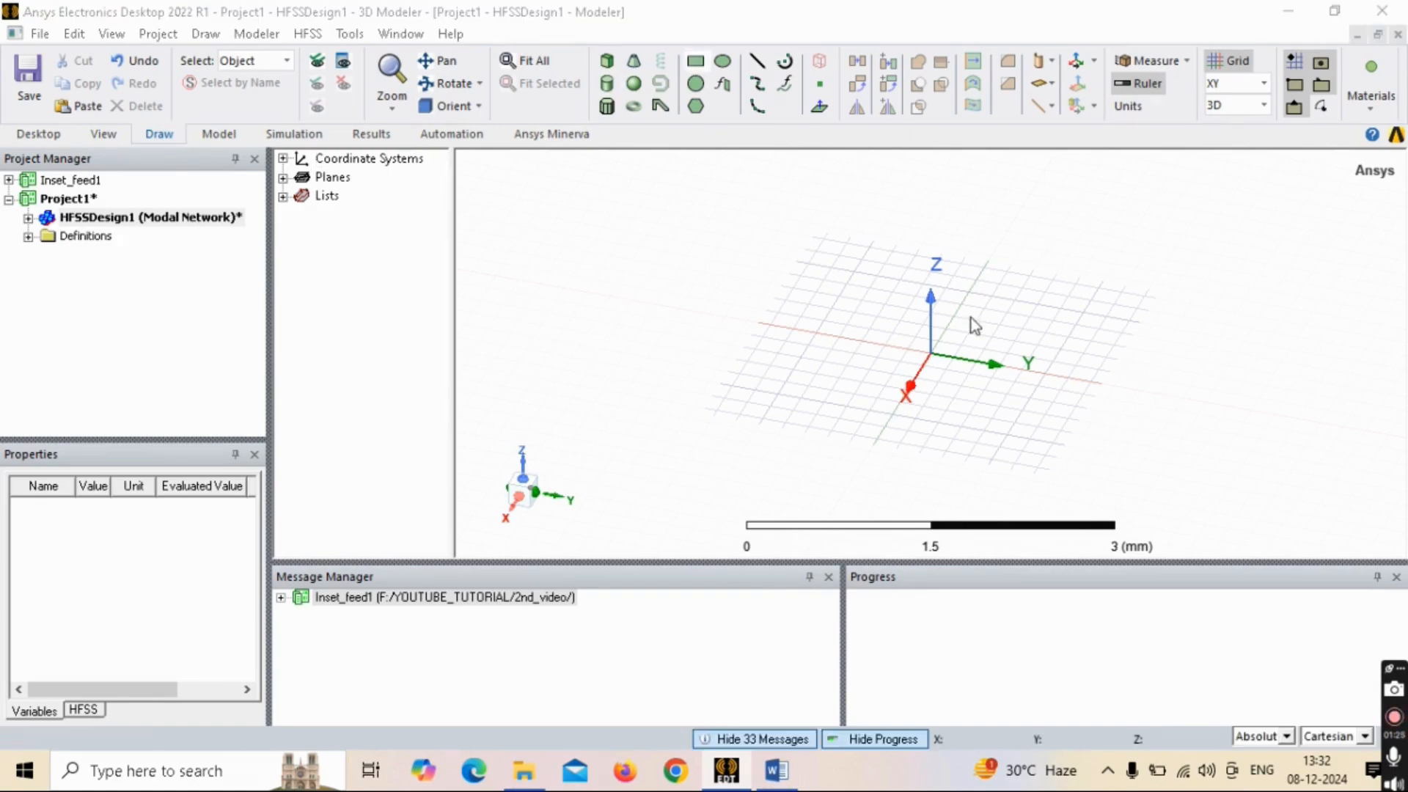
Step: Draw a rectangle about 1 mm by 1.4 mm on the XY plane around the origin
{"action": "left_click", "coordinate": [874, 318]}
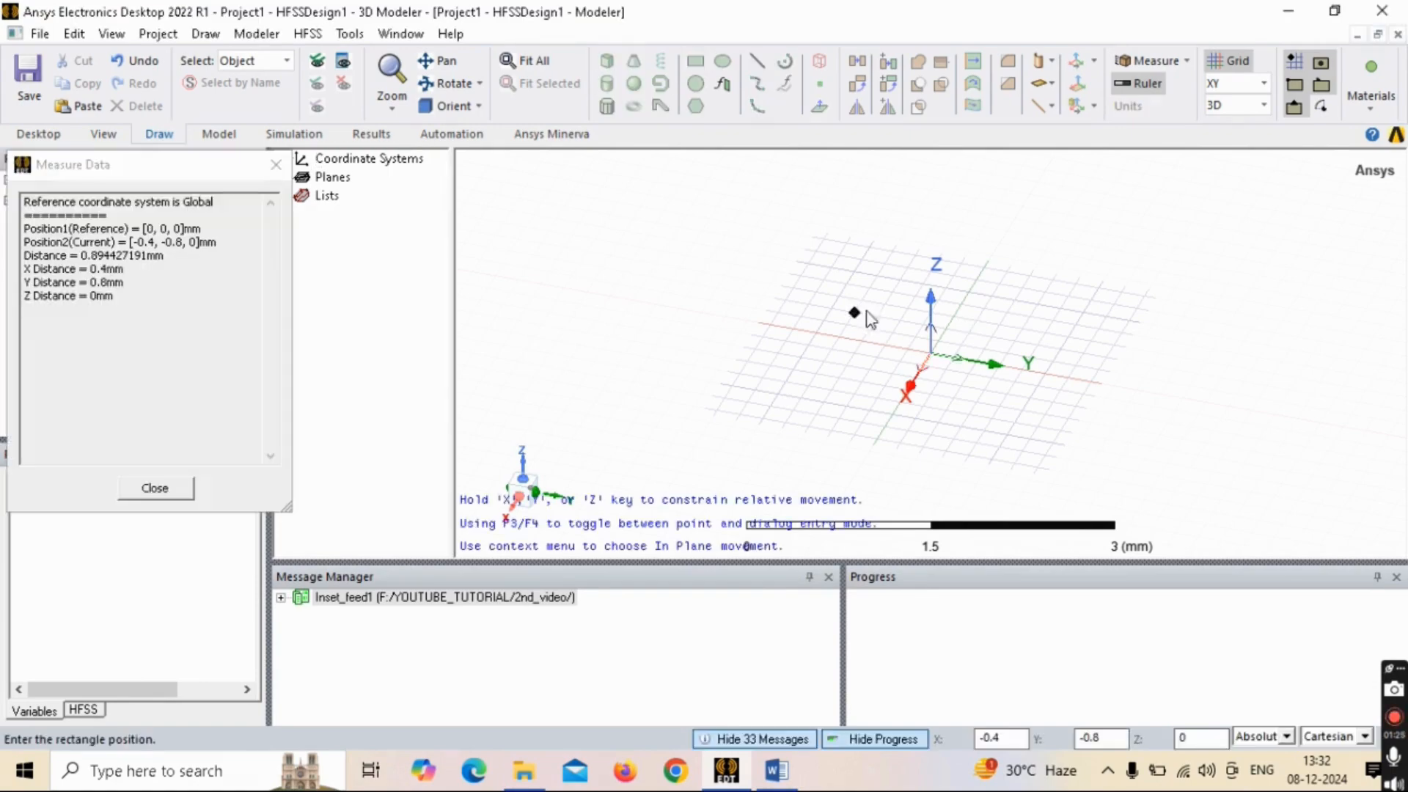
{"action": "left_click", "coordinate": [1015, 403]}
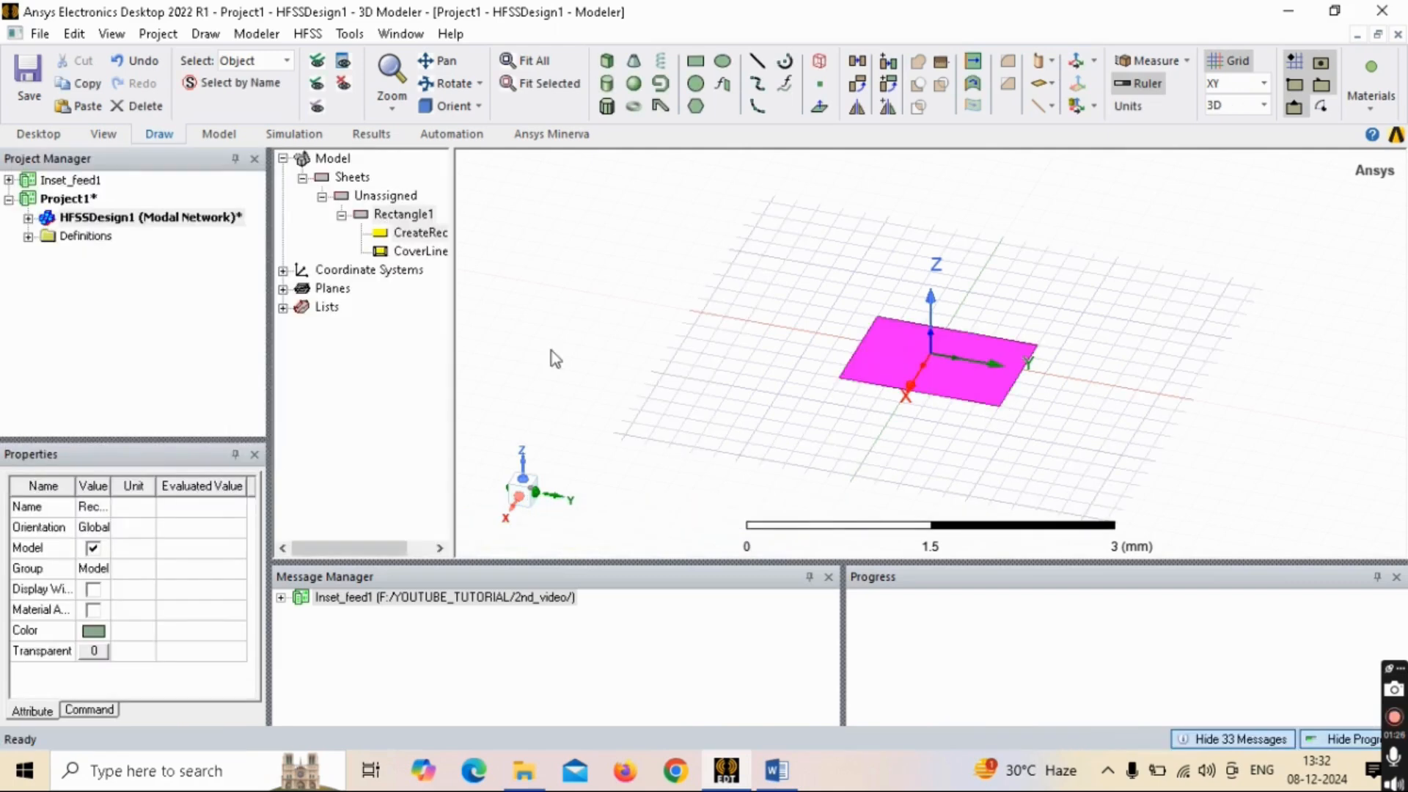
Step: Set the rectangle's X size to a new length variable L with the value 19 mm
{"action": "left_click", "coordinate": [396, 214]}
{"action": "left_click", "coordinate": [414, 232]}
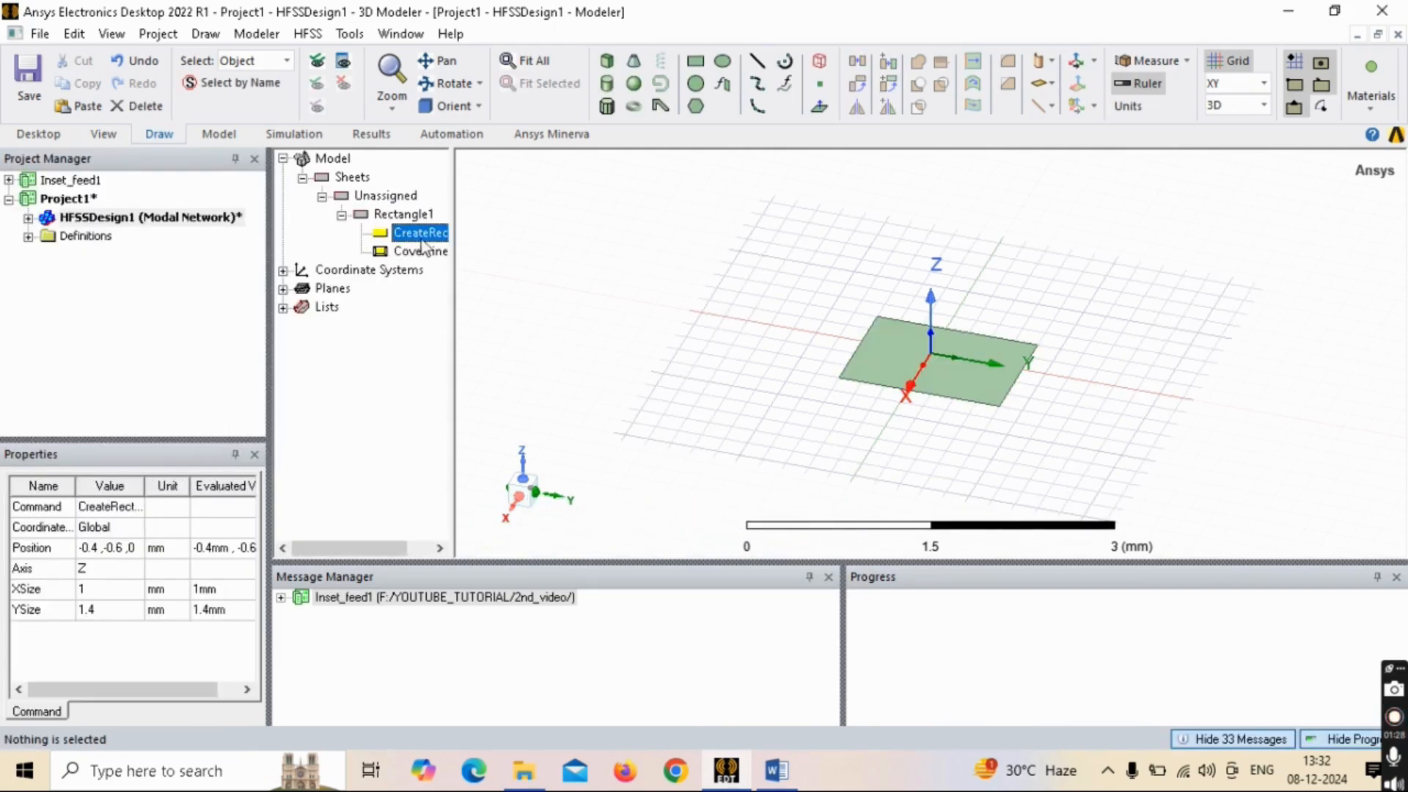
{"action": "left_click", "coordinate": [102, 590]}
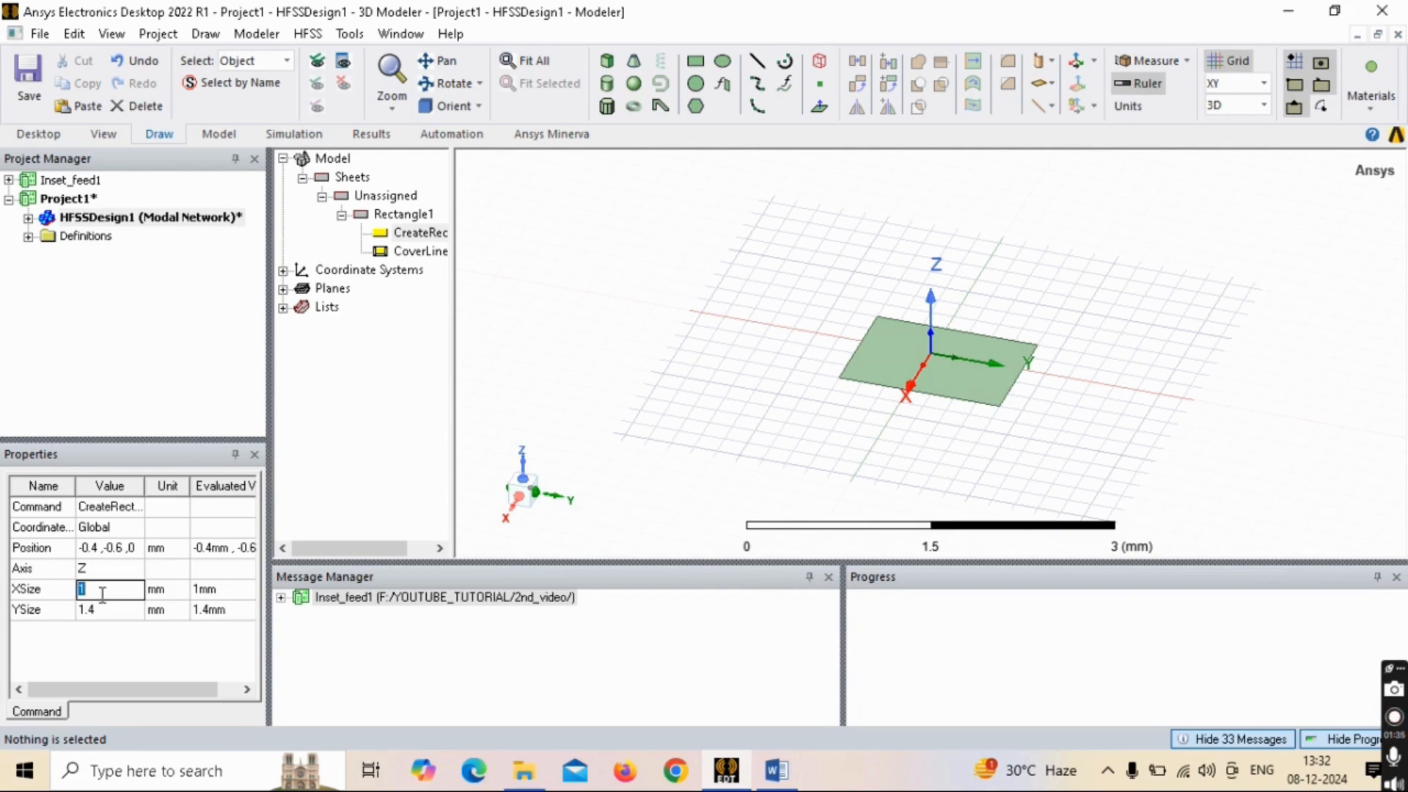
{"action": "type", "text": "L"}
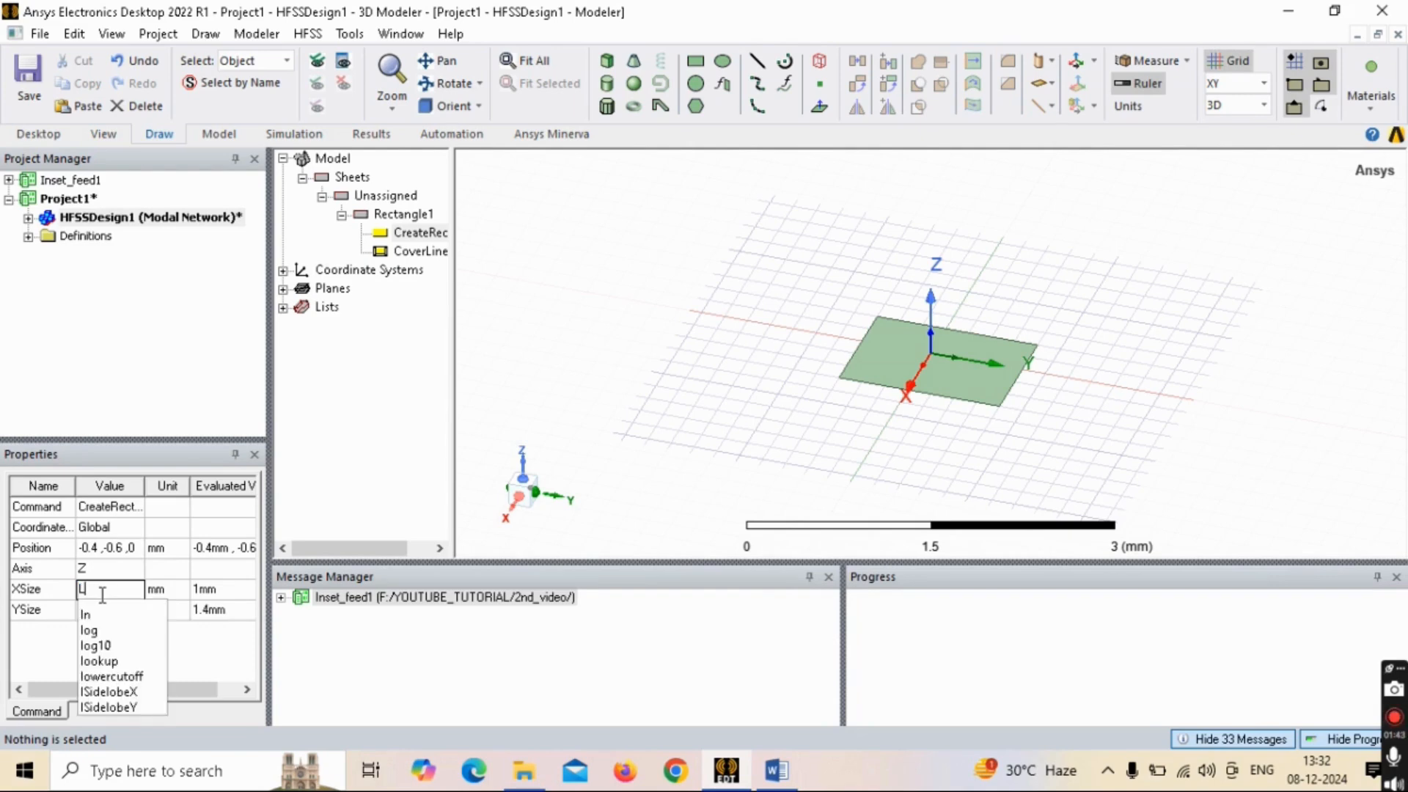
{"action": "key", "text": "Return"}
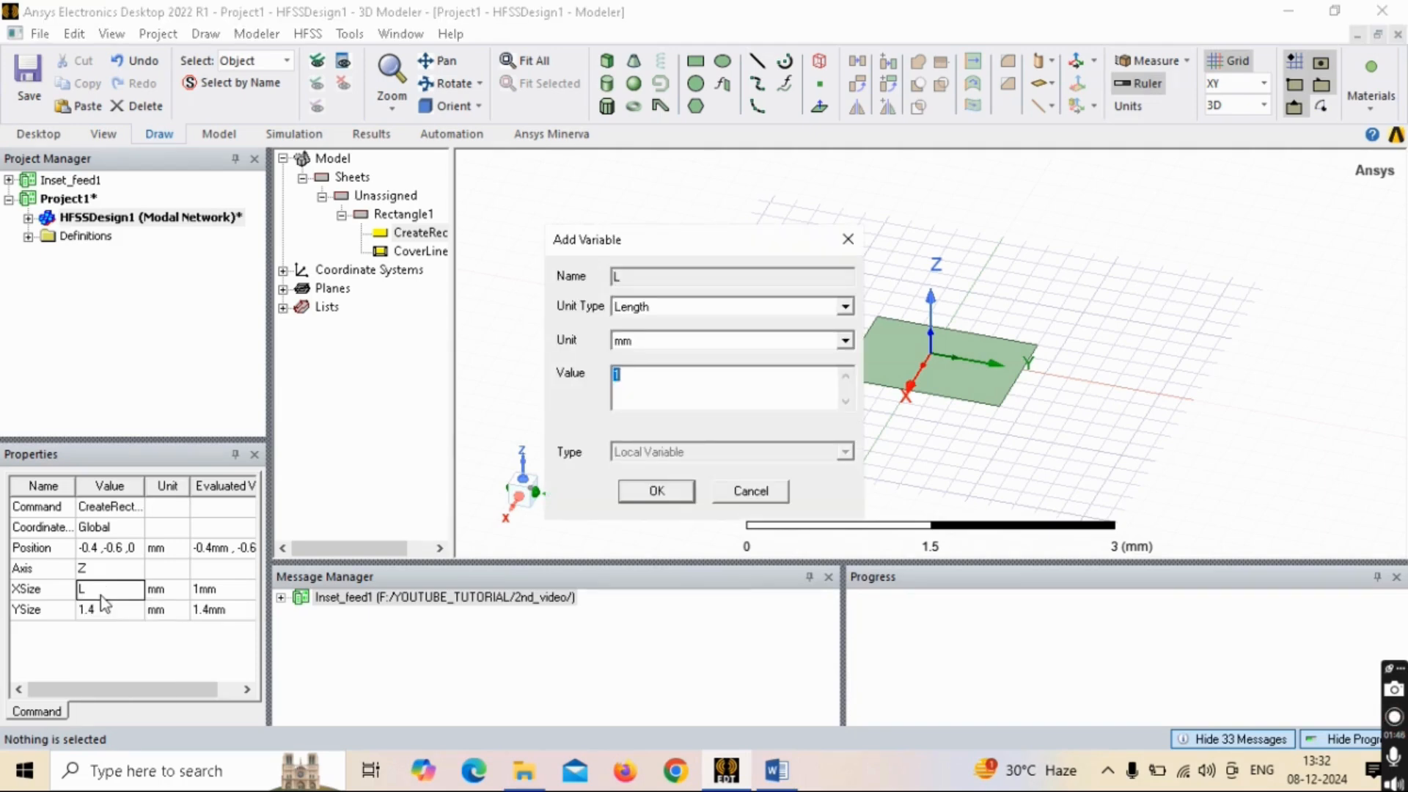
{"action": "type", "text": "19mm"}
{"action": "key", "text": "BackSpace"}
{"action": "key", "text": "BackSpace"}
{"action": "key", "text": "Return"}
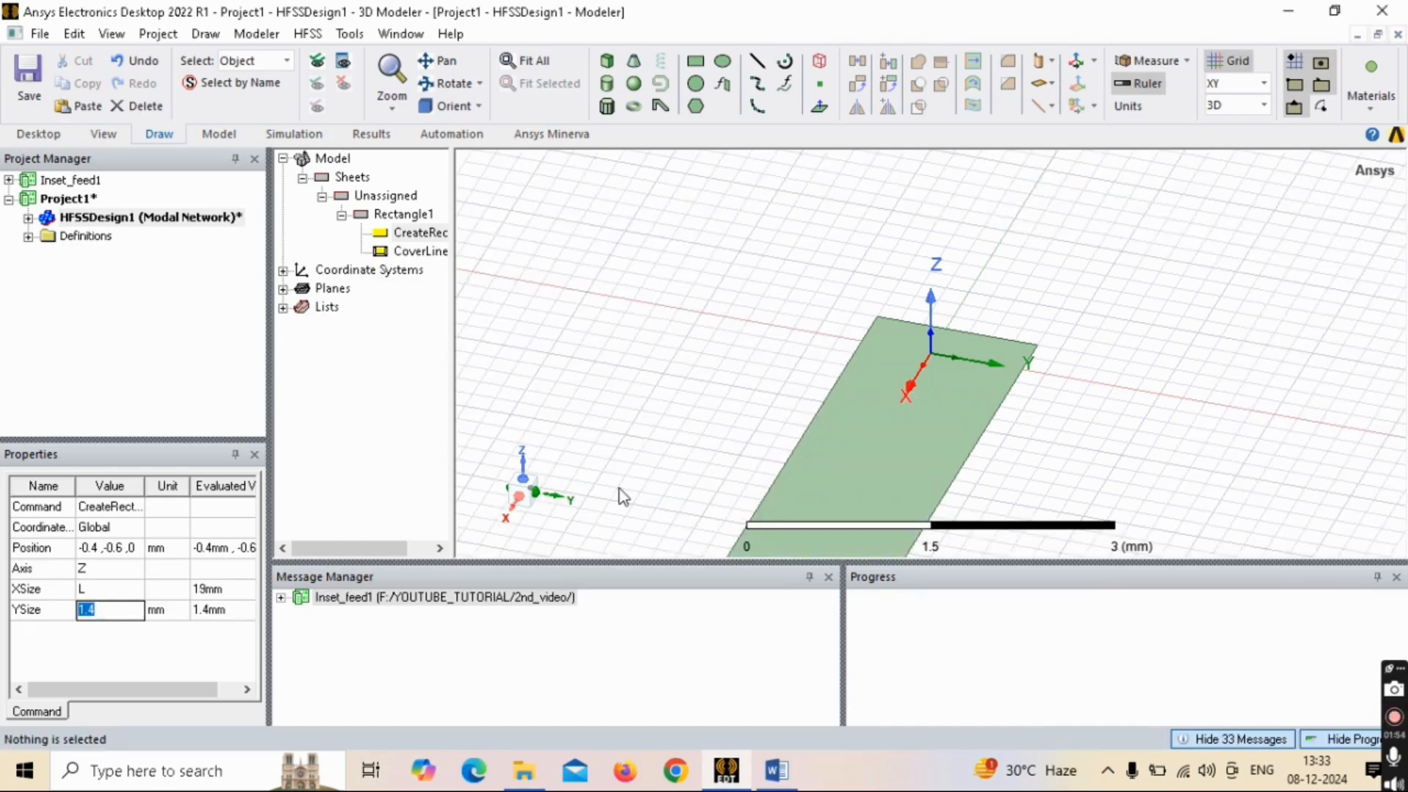
Step: Set the rectangle's Y size to a new length variable W with the value 23 mm
{"action": "type", "text": "W"}
{"action": "key", "text": "Return"}
{"action": "type", "text": "23"}
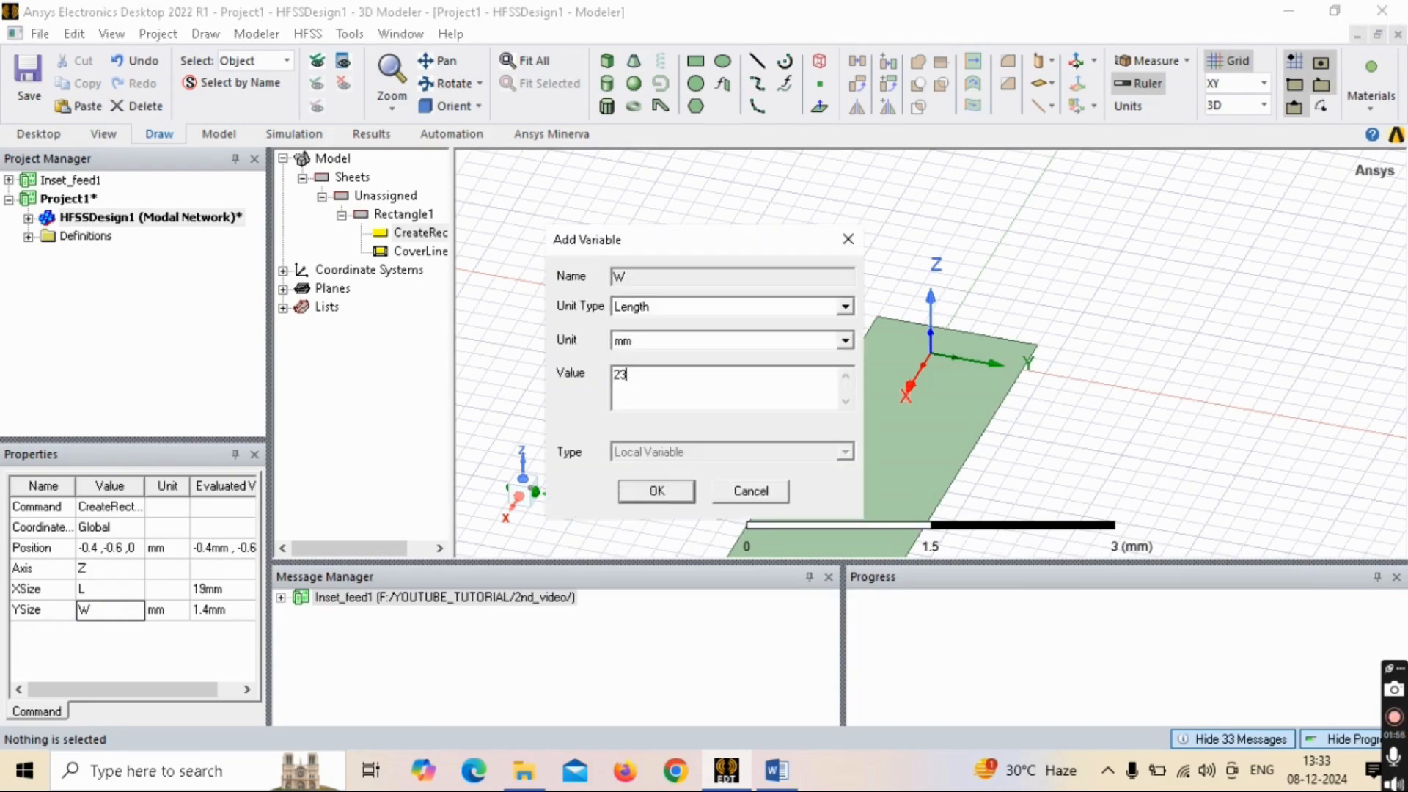
{"action": "left_click", "coordinate": [622, 497]}
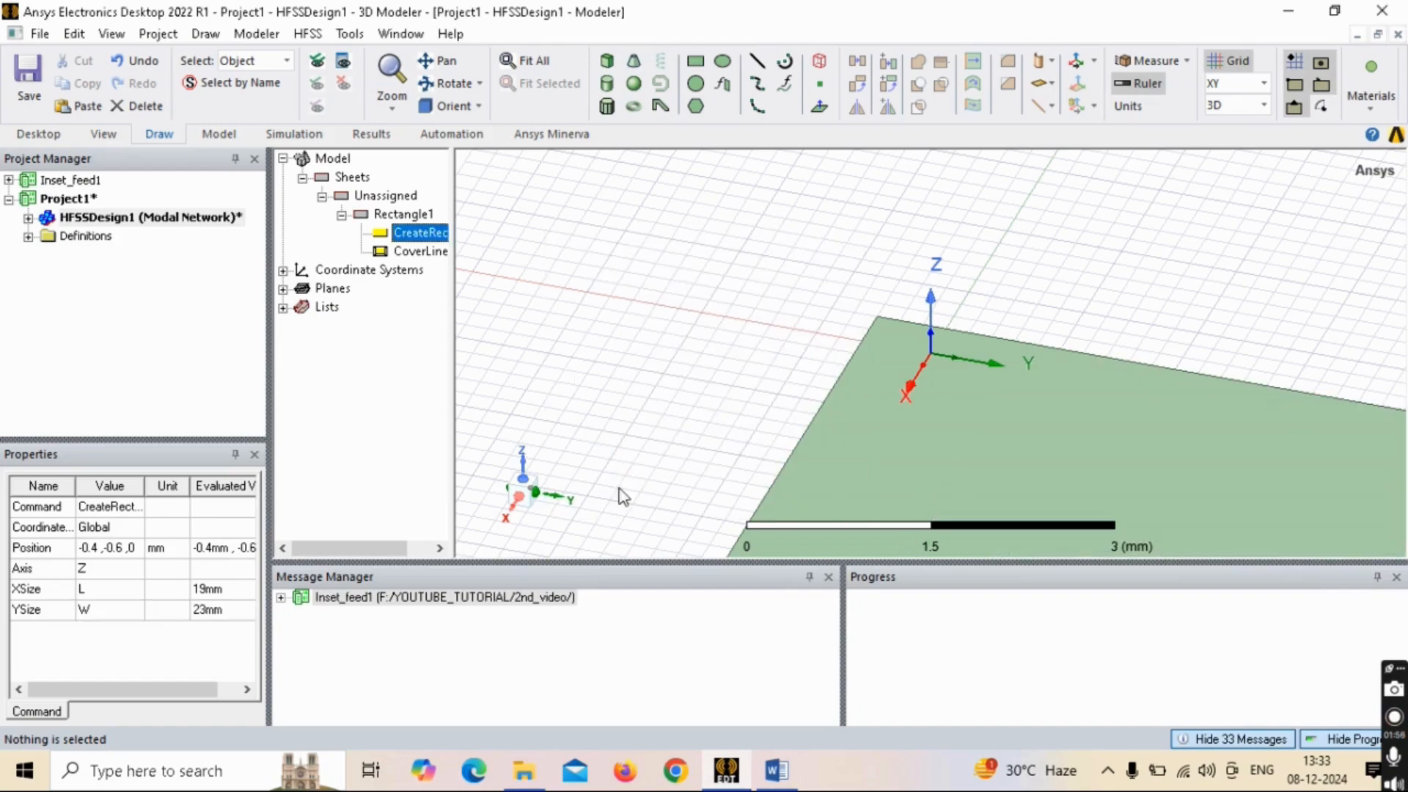
Step: Centre the rectangle on the origin by setting its position to -L/2, -W/2, 0
{"action": "left_click", "coordinate": [782, 288]}
{"action": "key", "text": "ctrl+d"}
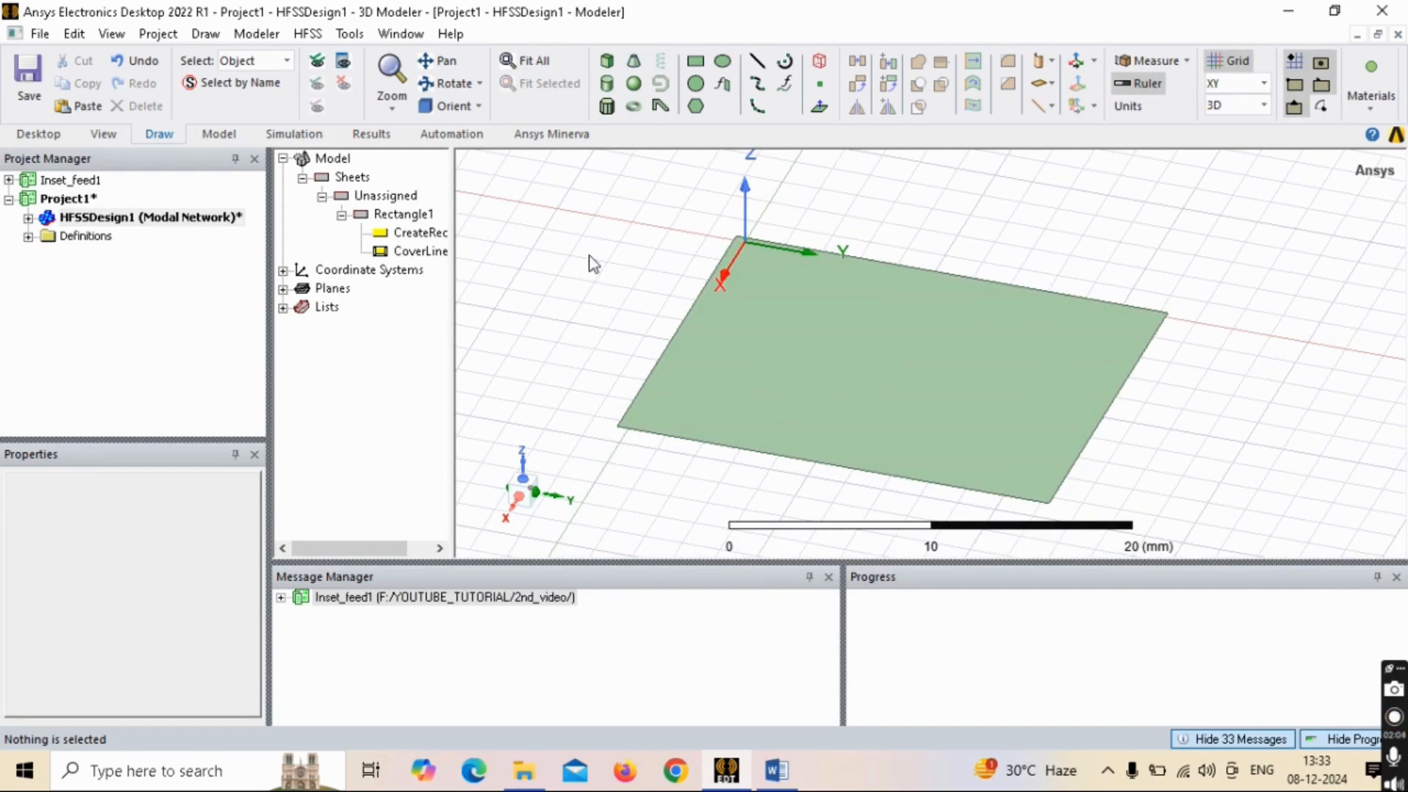
{"action": "left_click", "coordinate": [419, 233]}
{"action": "left_click", "coordinate": [419, 235]}
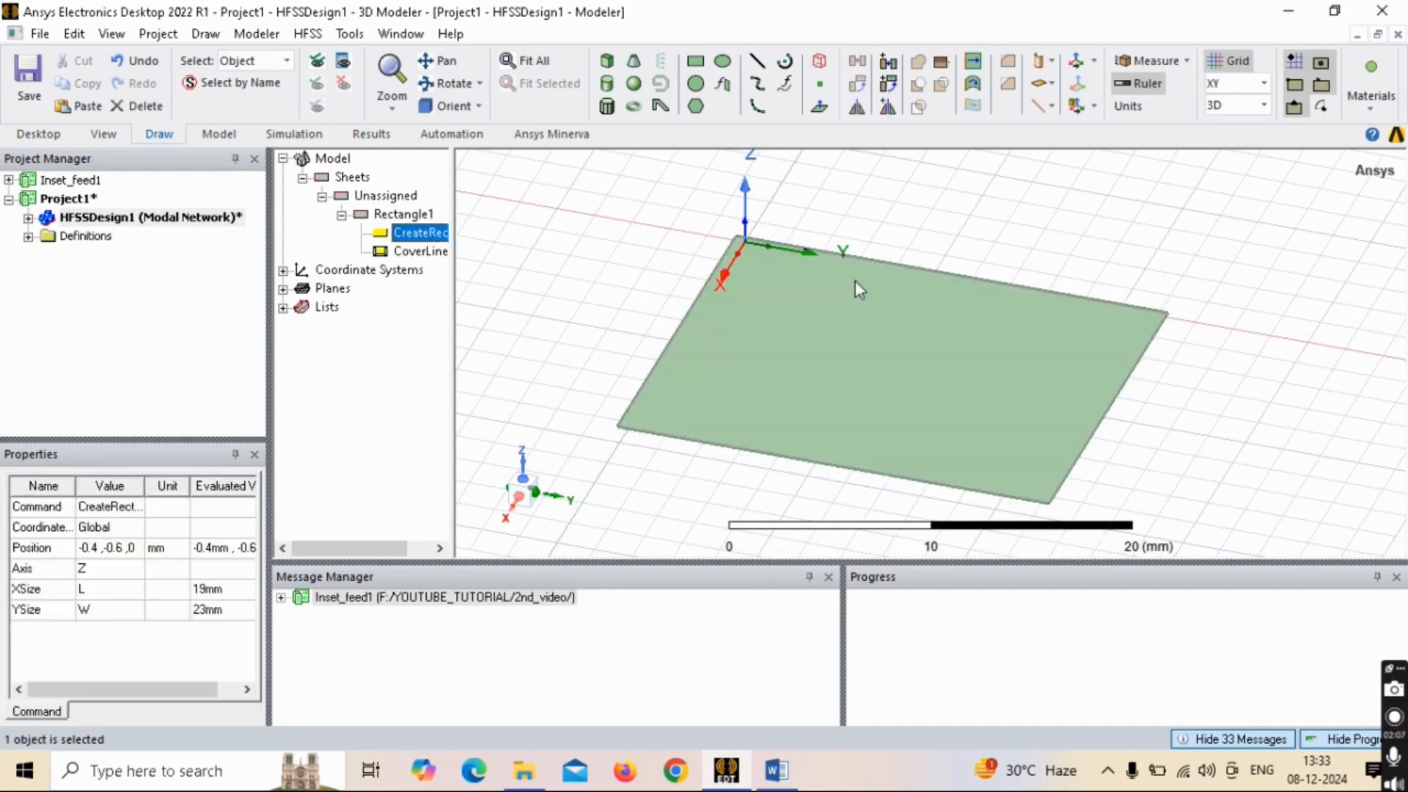
{"action": "left_click", "coordinate": [98, 549]}
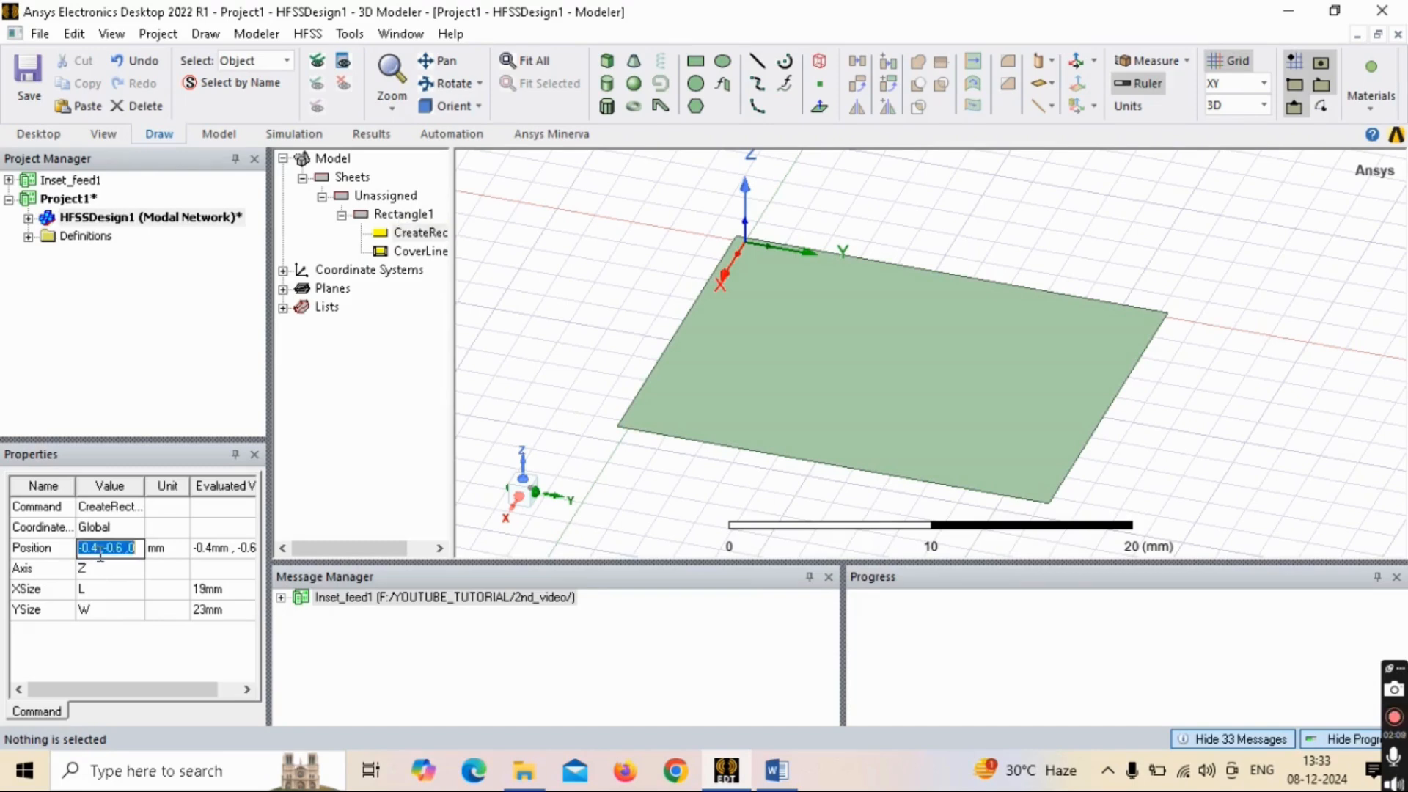
{"action": "left_click", "coordinate": [98, 550]}
{"action": "key", "text": "BackSpace"}
{"action": "key", "text": "BackSpace"}
{"action": "key", "text": "BackSpace"}
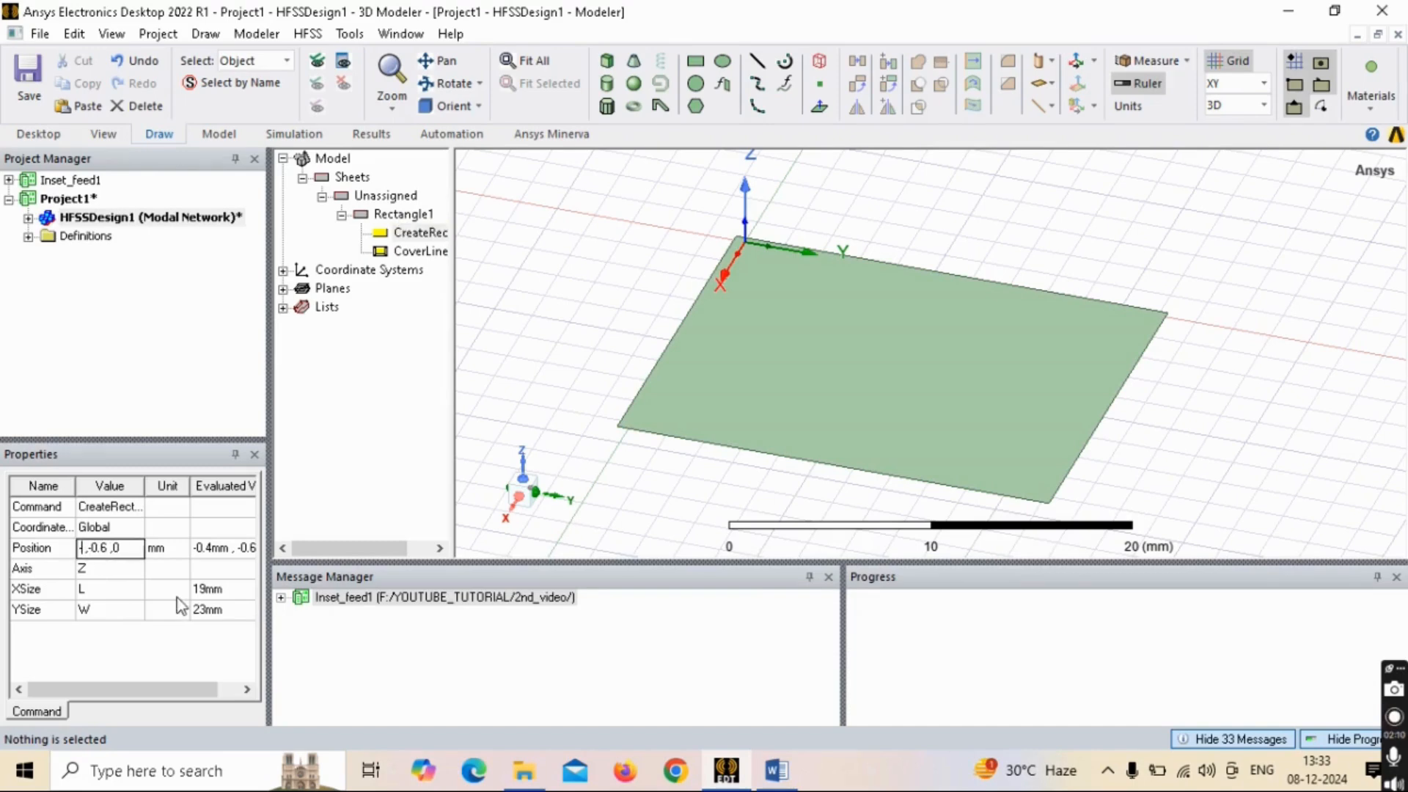
{"action": "type", "text": "L"}
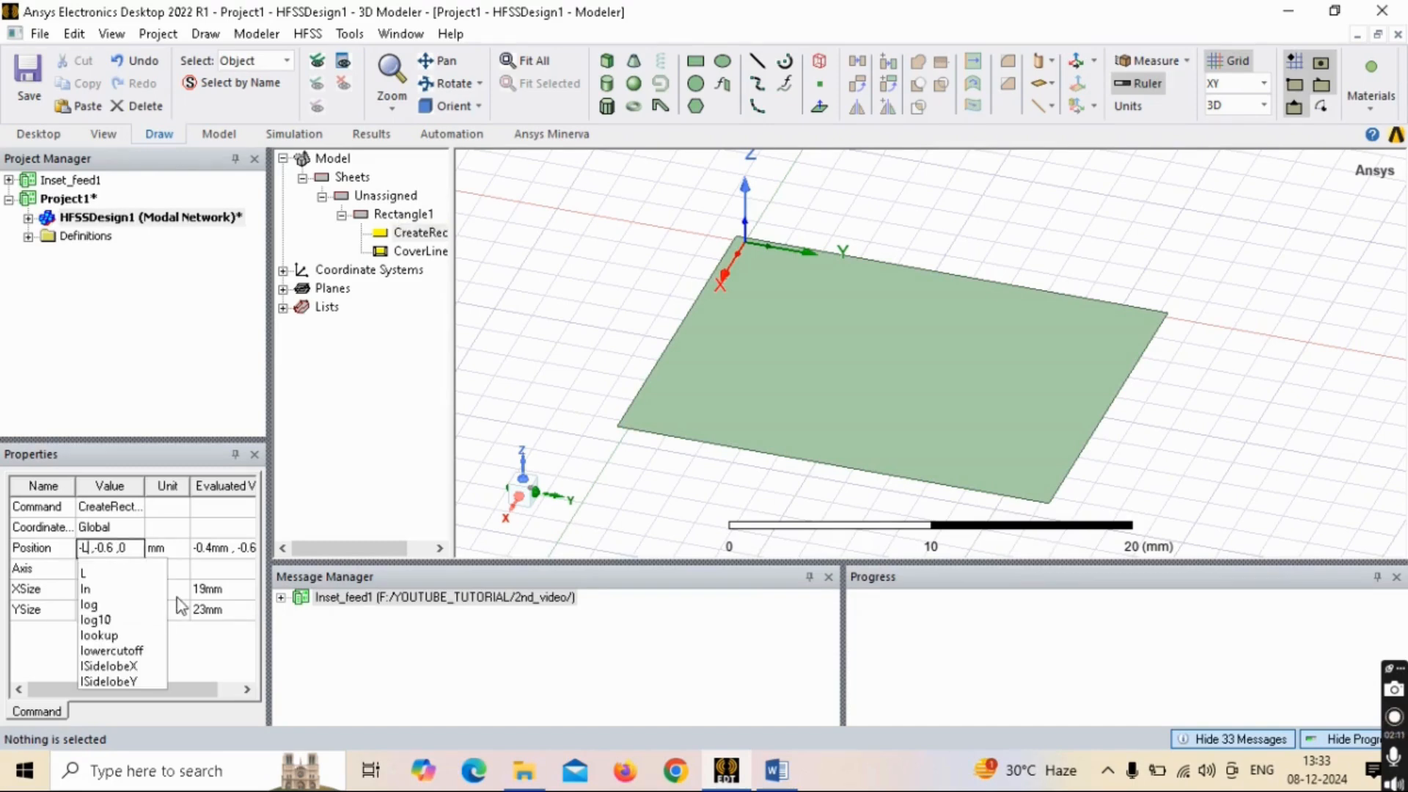
{"action": "type", "text": "/2"}
{"action": "key", "text": "Right"}
{"action": "key", "text": "Right"}
{"action": "key", "text": "Right"}
{"action": "key", "text": "Right"}
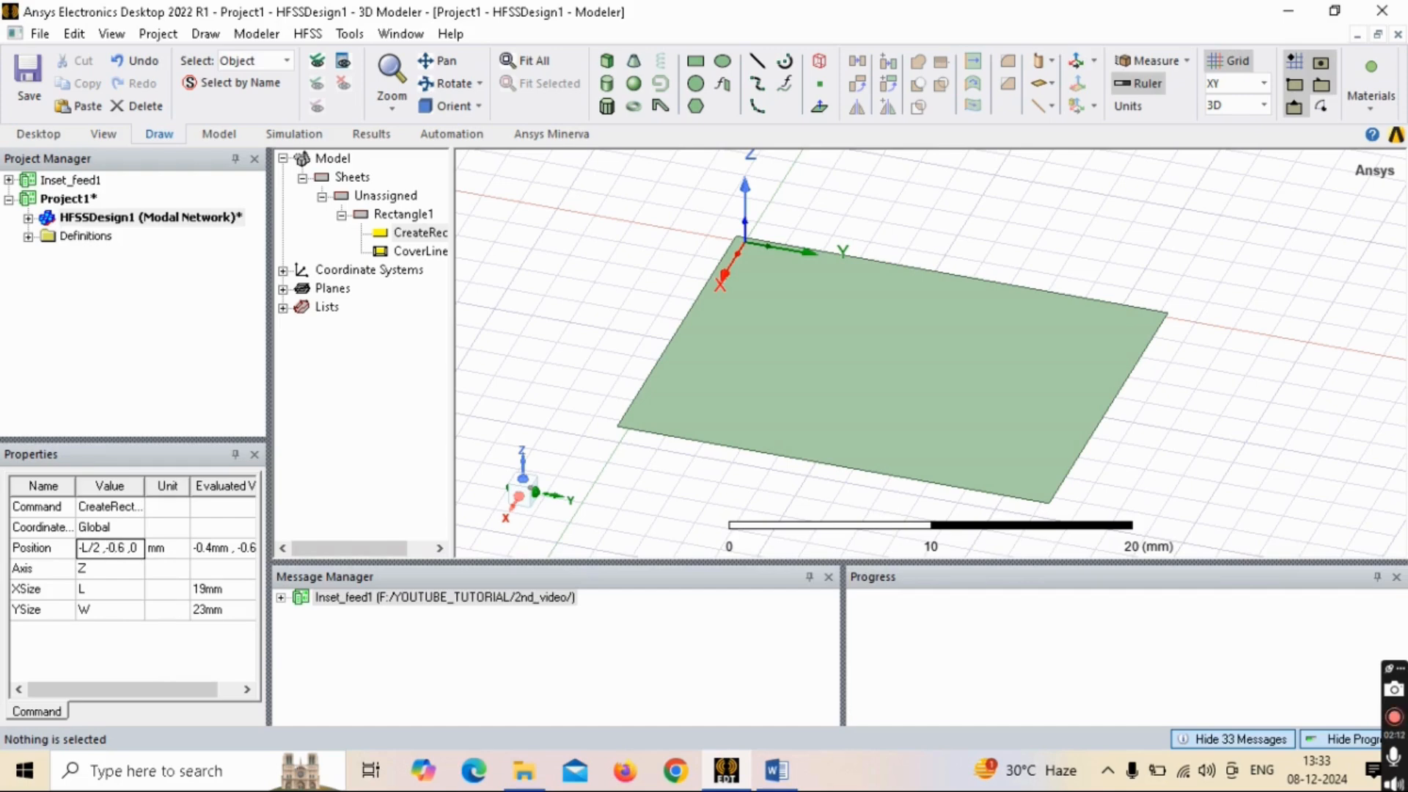
{"action": "key", "text": "BackSpace"}
{"action": "key", "text": "BackSpace"}
{"action": "key", "text": "BackSpace"}
{"action": "type", "text": "W/2"}
{"action": "key", "text": "Return"}
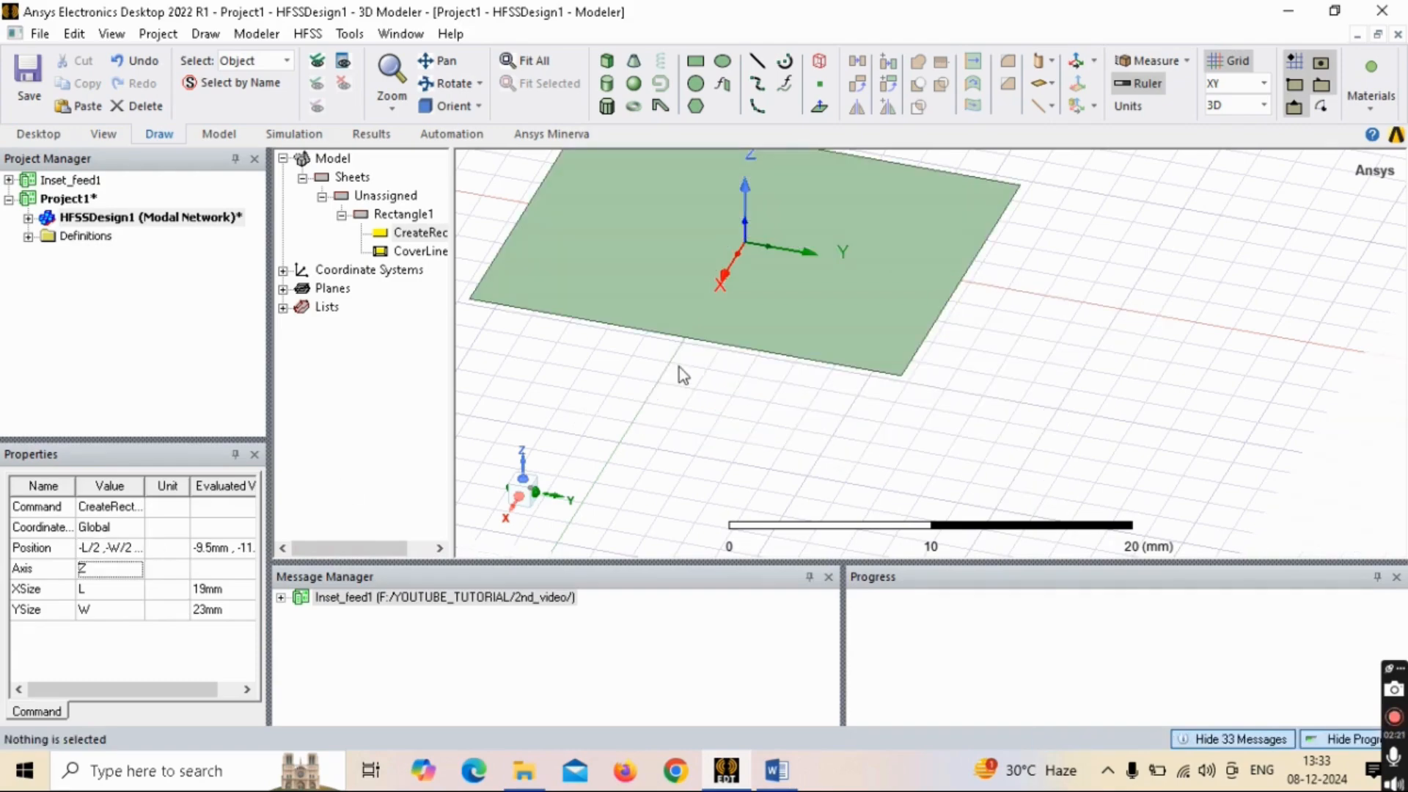
Step: Draw a box about 24 mm by 28 mm around the rectangle, extending about 2 mm below the XY plane
{"action": "key", "text": "ctrl+d"}
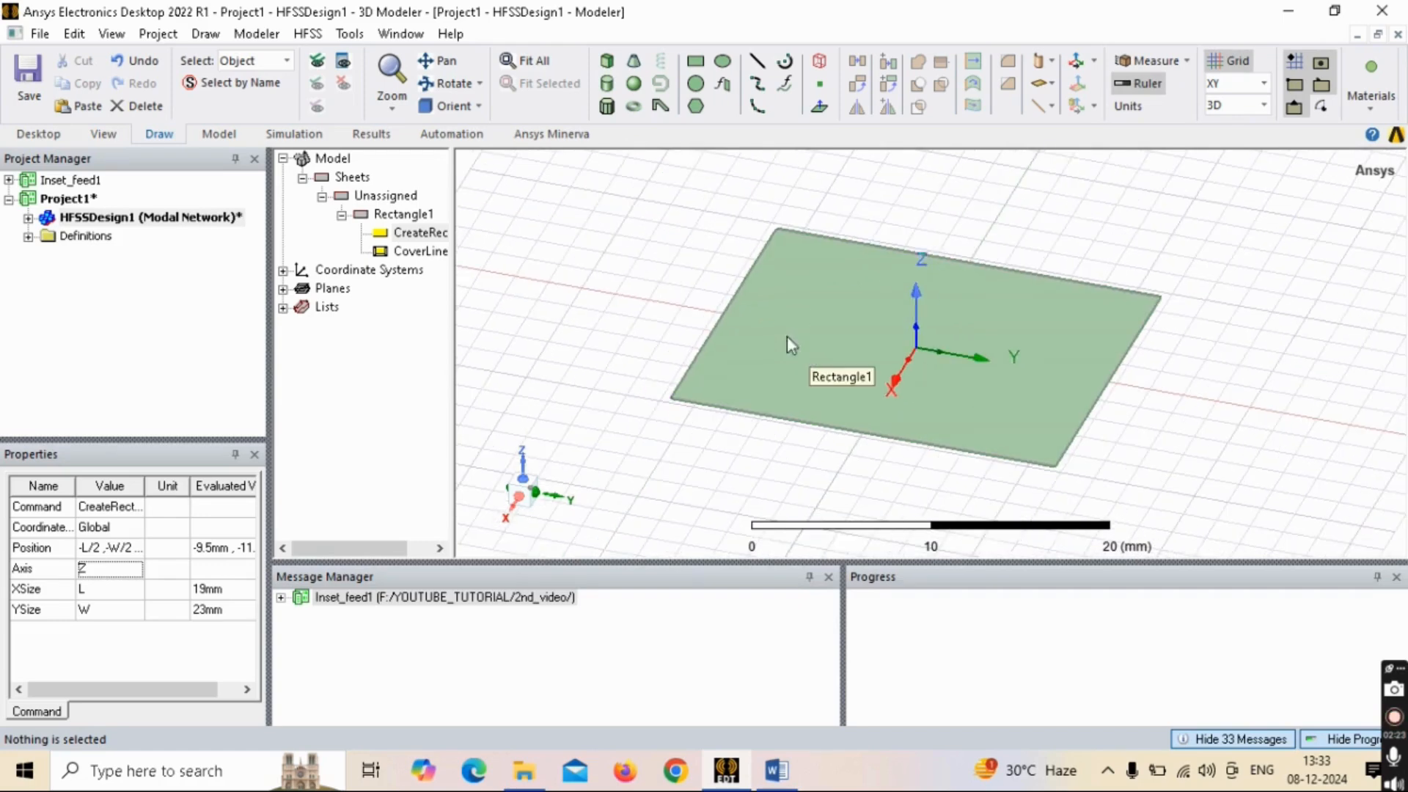
{"action": "left_click_drag", "start_coordinate": [829, 318], "coordinate": [763, 359], "text": "alt"}
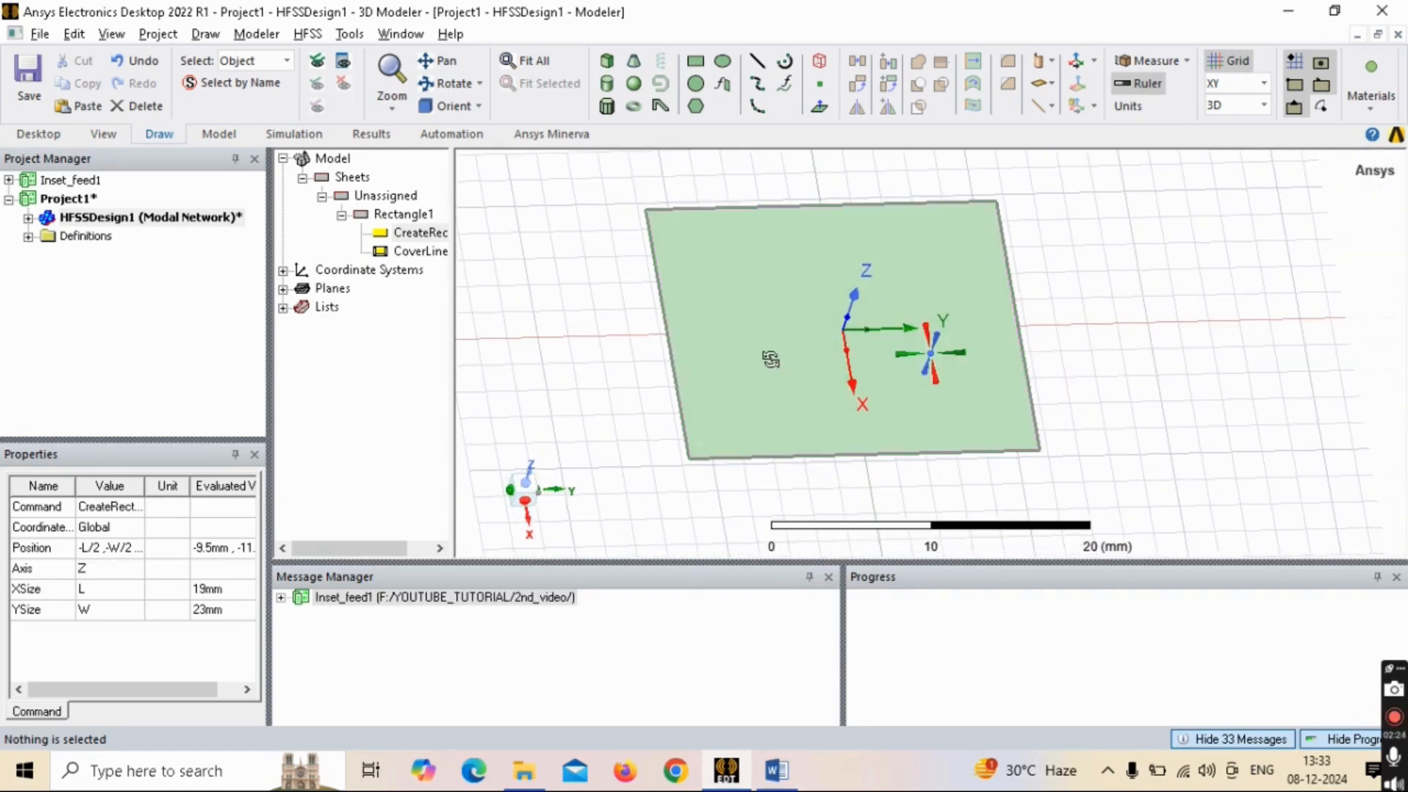
{"action": "left_click", "coordinate": [607, 64]}
{"action": "left_click", "coordinate": [603, 177]}
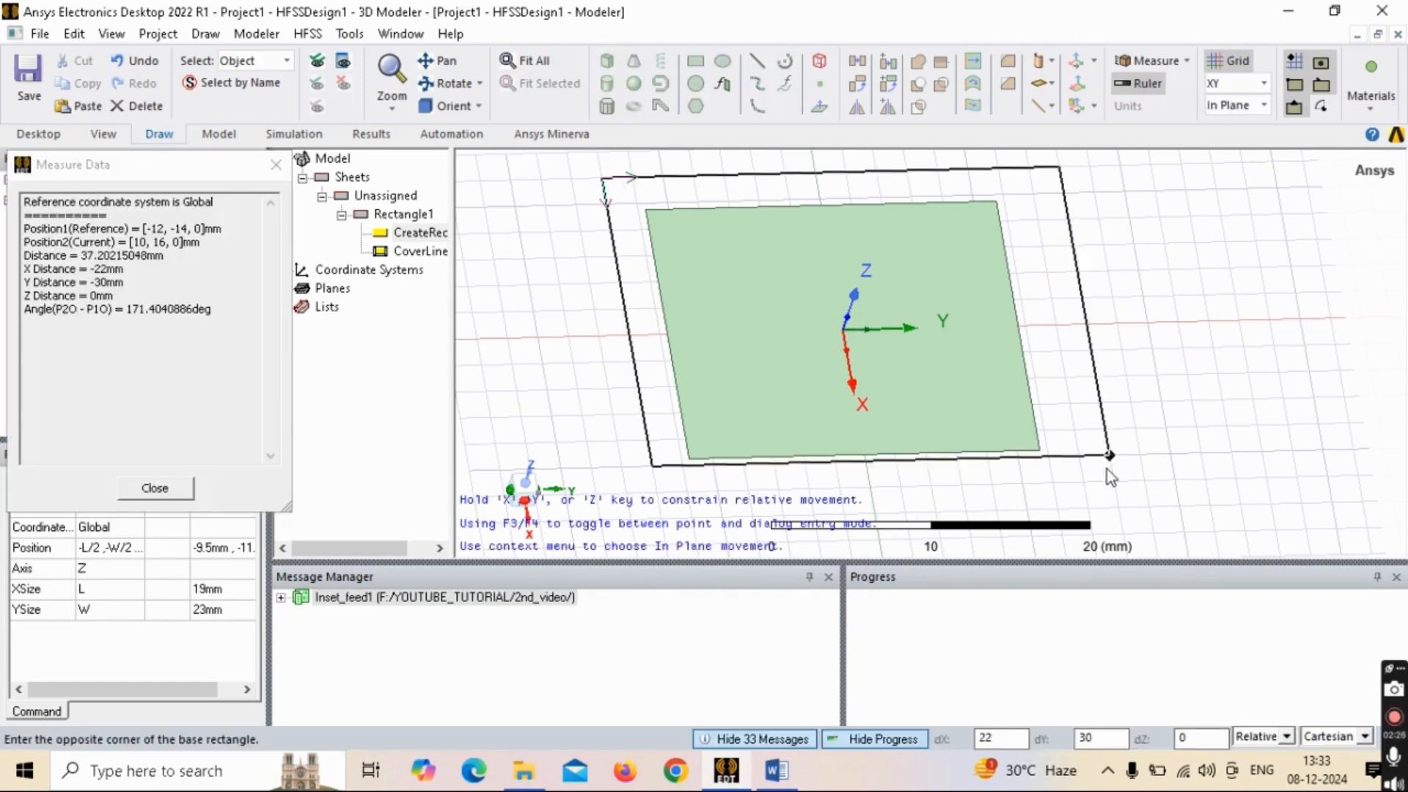
{"action": "left_click", "coordinate": [1089, 491]}
{"action": "left_click", "coordinate": [1086, 523]}
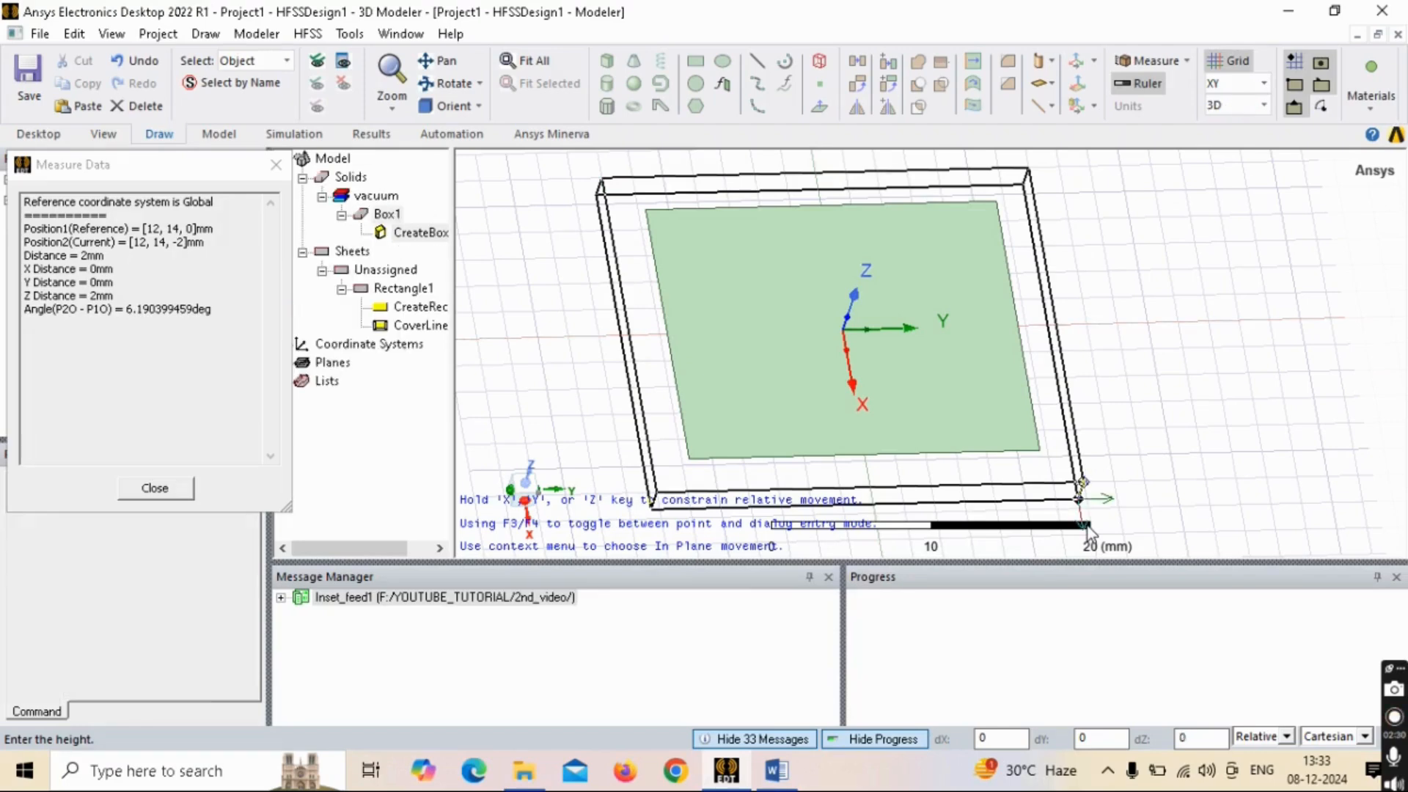
{"action": "left_click", "coordinate": [1088, 528]}
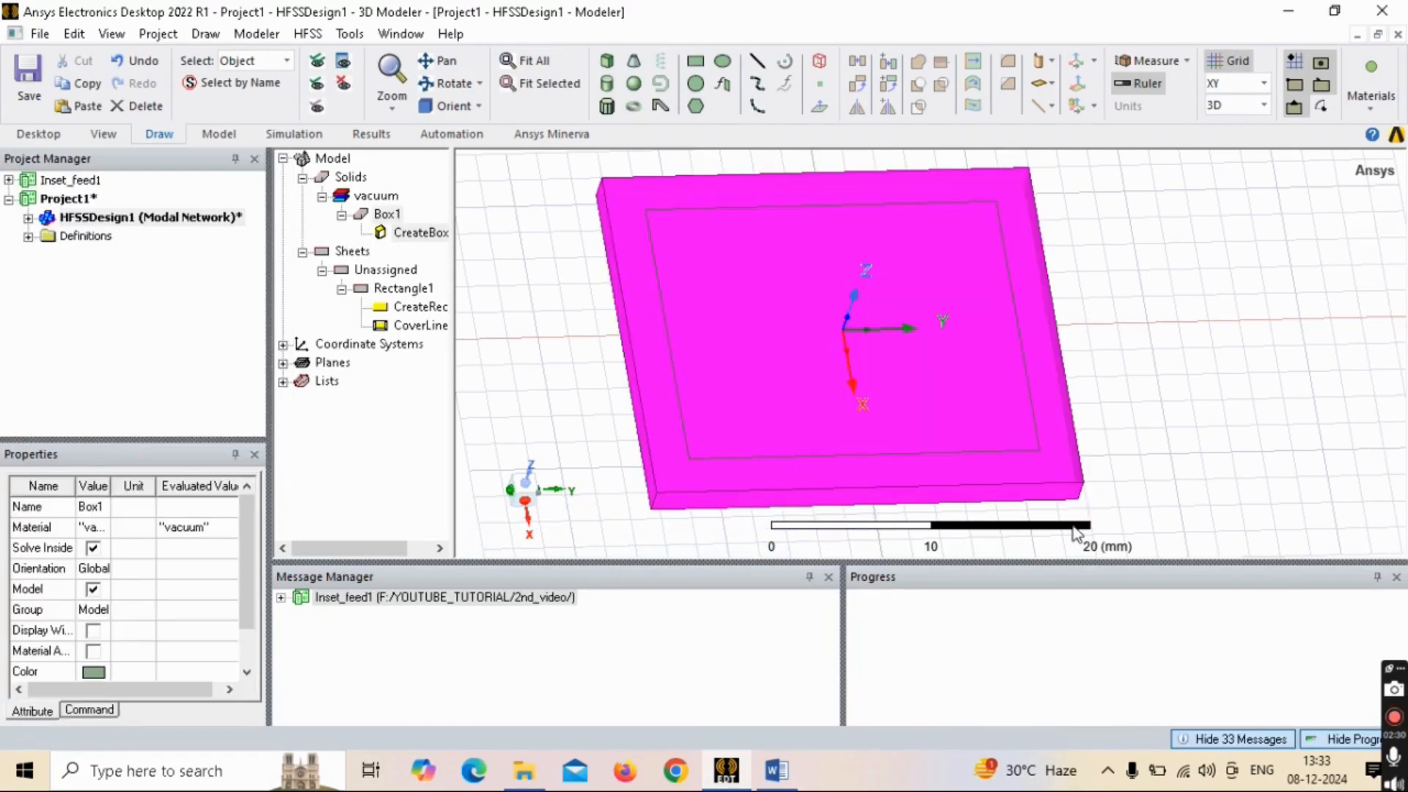
Step: Set the box's X size to a new length variable D with the value 50 mm
{"action": "left_click", "coordinate": [411, 233]}
{"action": "left_click", "coordinate": [101, 569]}
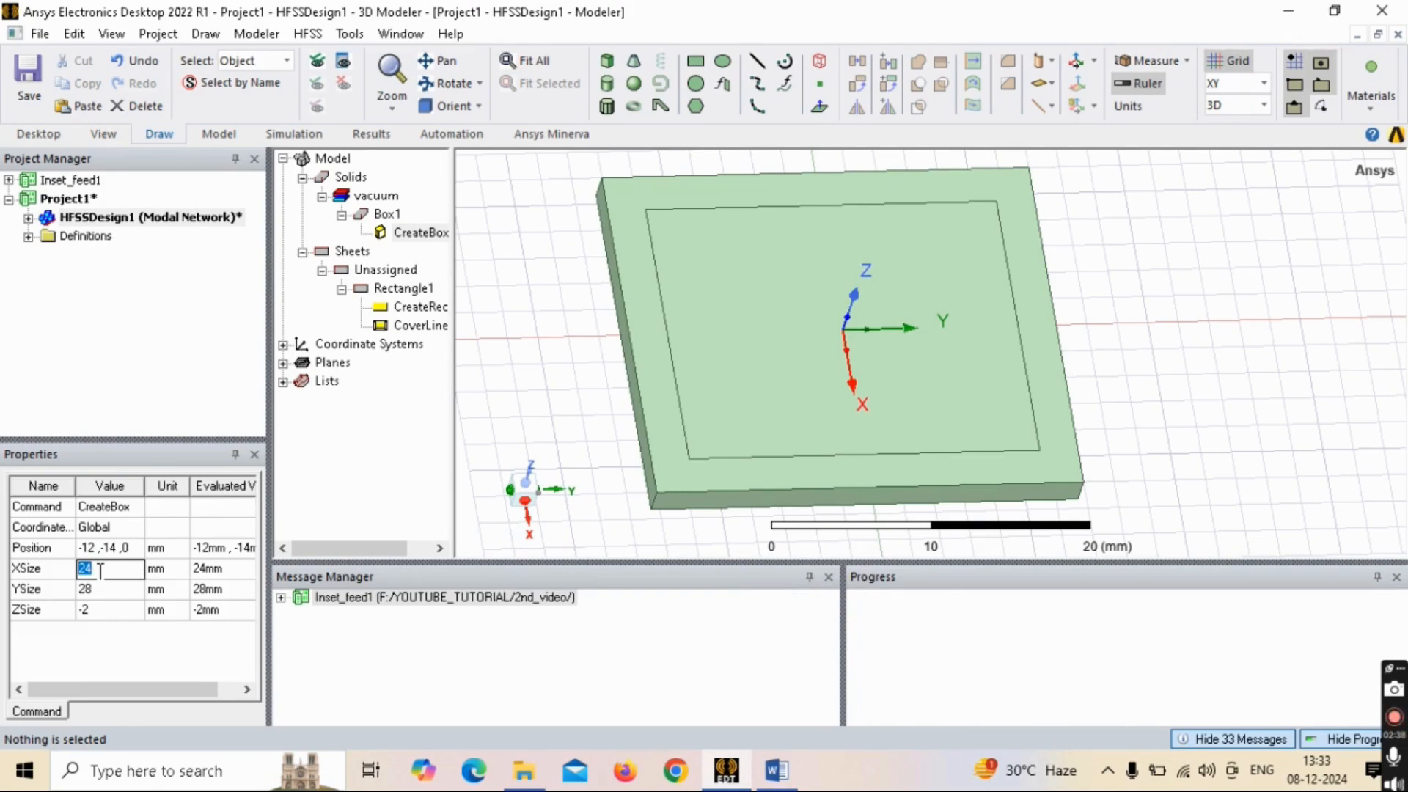
{"action": "type", "text": "D"}
{"action": "key", "text": "Return"}
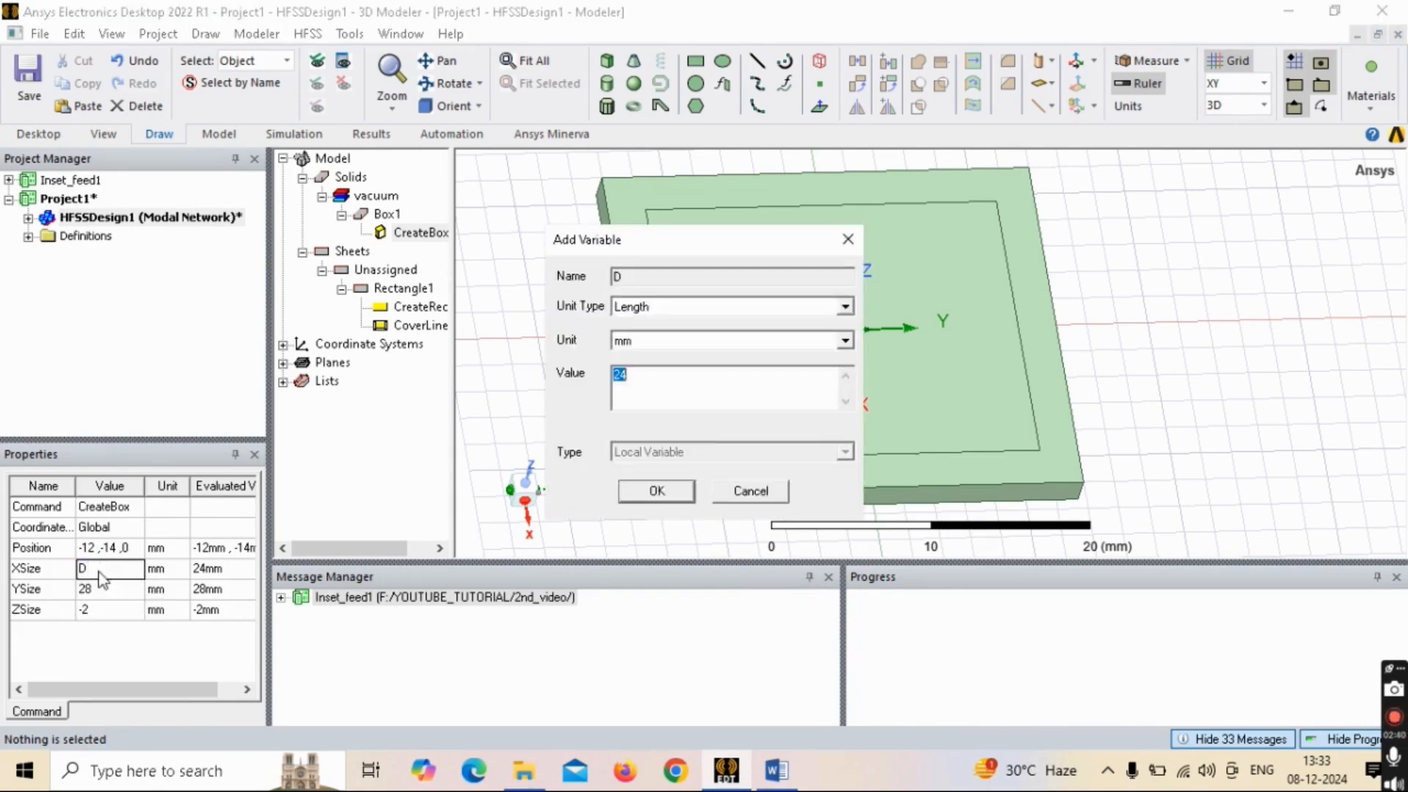
{"action": "type", "text": "50"}
{"action": "key", "text": "Return"}
Step: Set the box's Y size to D and its Z size to -0.76 mm
{"action": "left_click", "coordinate": [103, 583]}
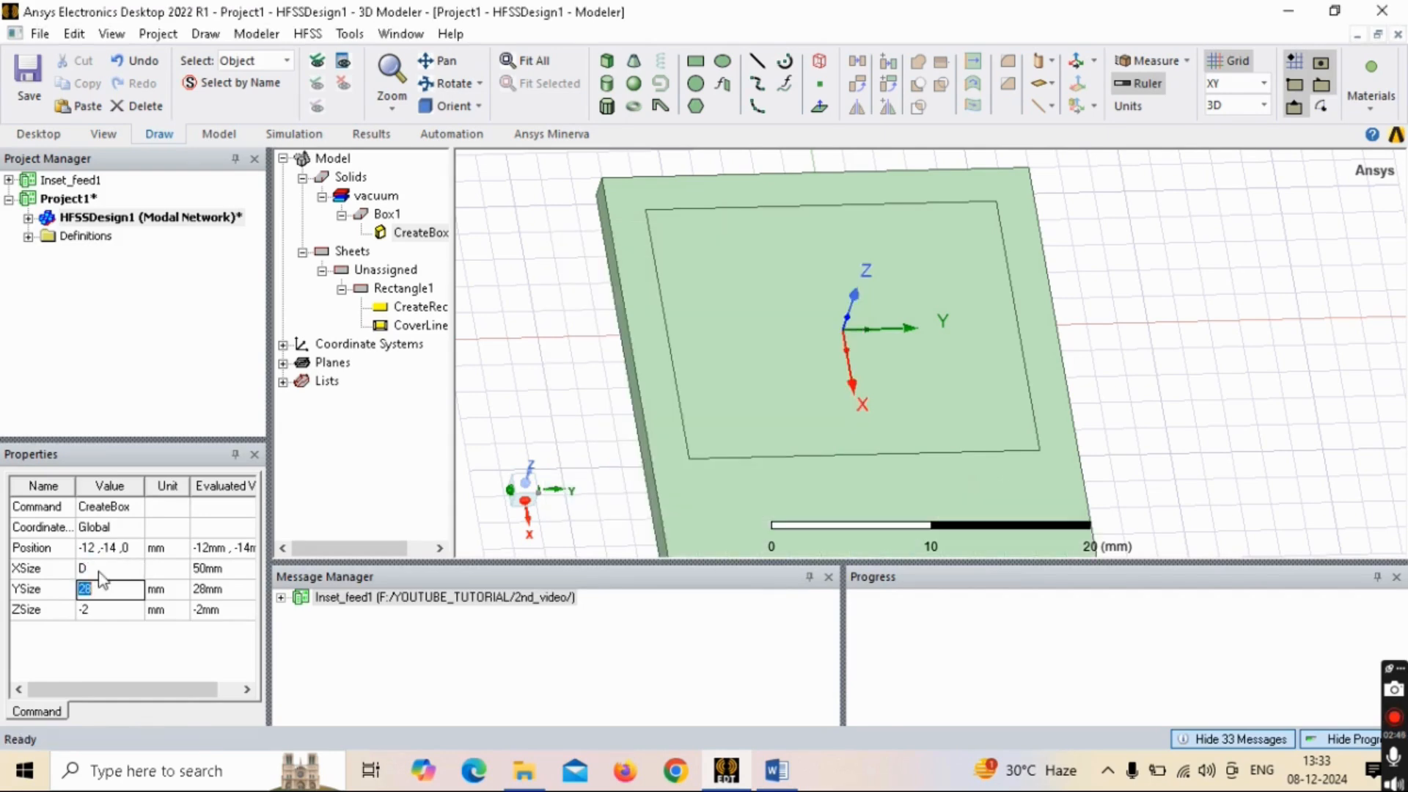
{"action": "type", "text": "D"}
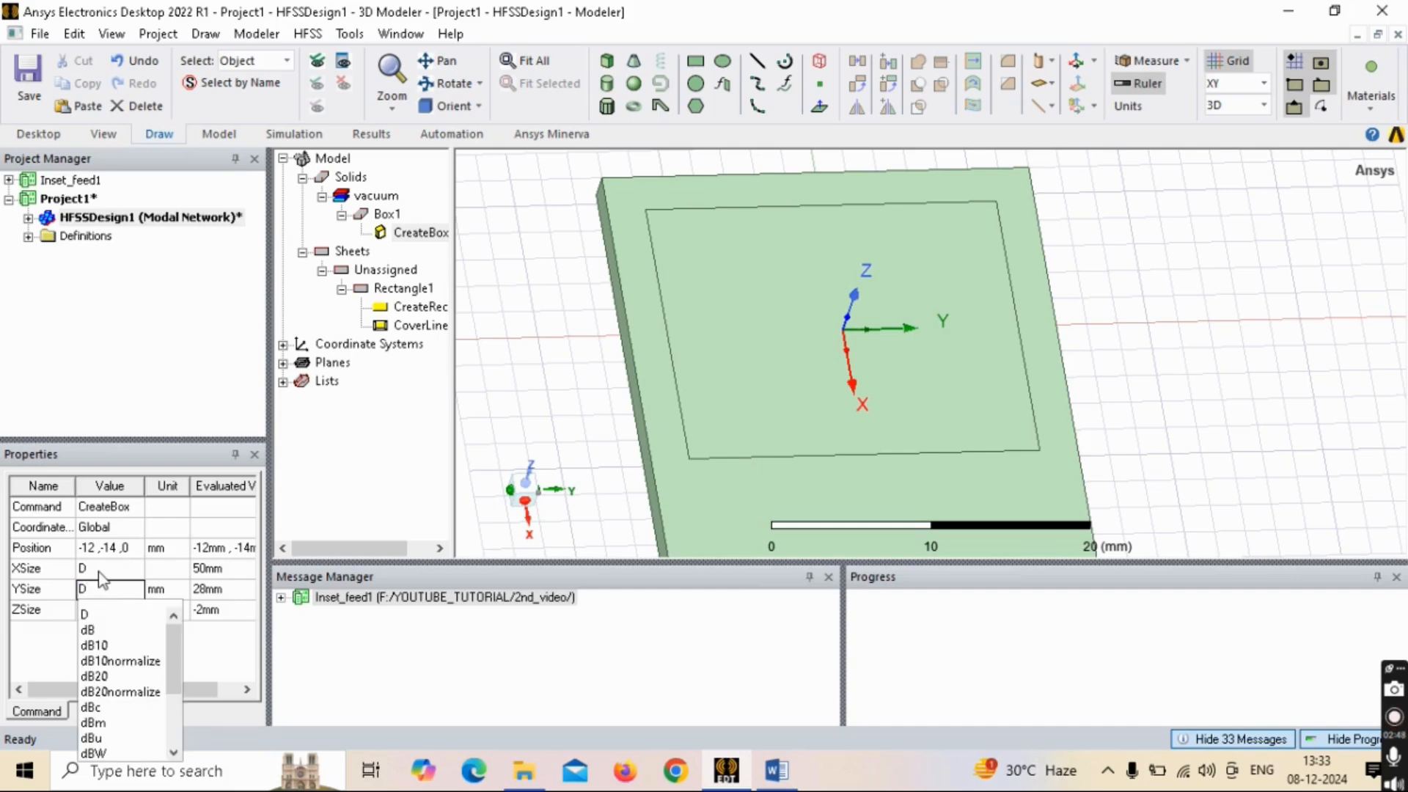
{"action": "key", "text": "Tab"}
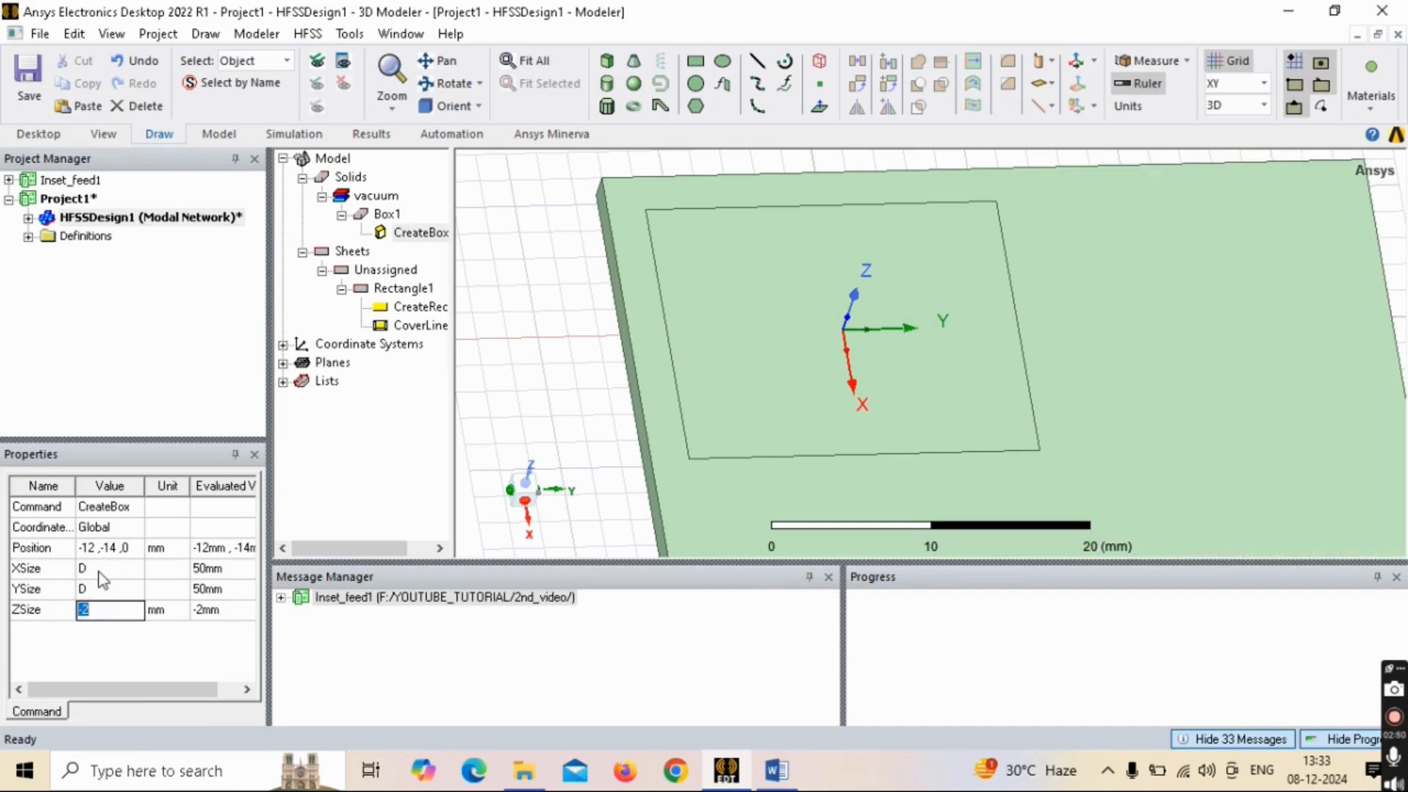
{"action": "type", "text": "-0.76"}
{"action": "key", "text": "Return"}
Step: Centre the box on the origin by setting its position to -D/2, -D/2, 0
{"action": "left_click", "coordinate": [99, 550]}
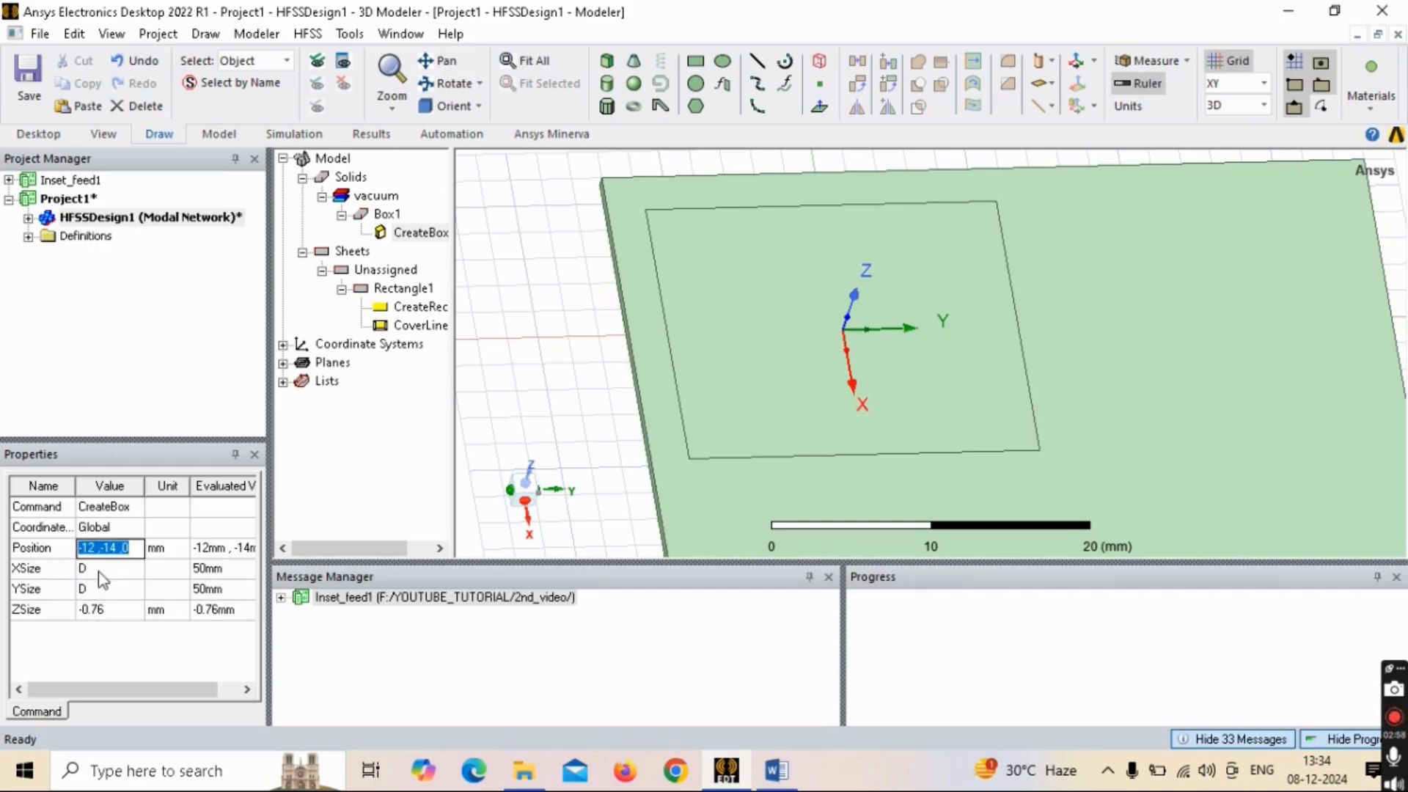
{"action": "key", "text": "Left"}
{"action": "key", "text": "Left"}
{"action": "key", "text": "Left"}
{"action": "key", "text": "Left"}
{"action": "key", "text": "Left"}
{"action": "key", "text": "Left"}
{"action": "key", "text": "Left"}
{"action": "key", "text": "Left"}
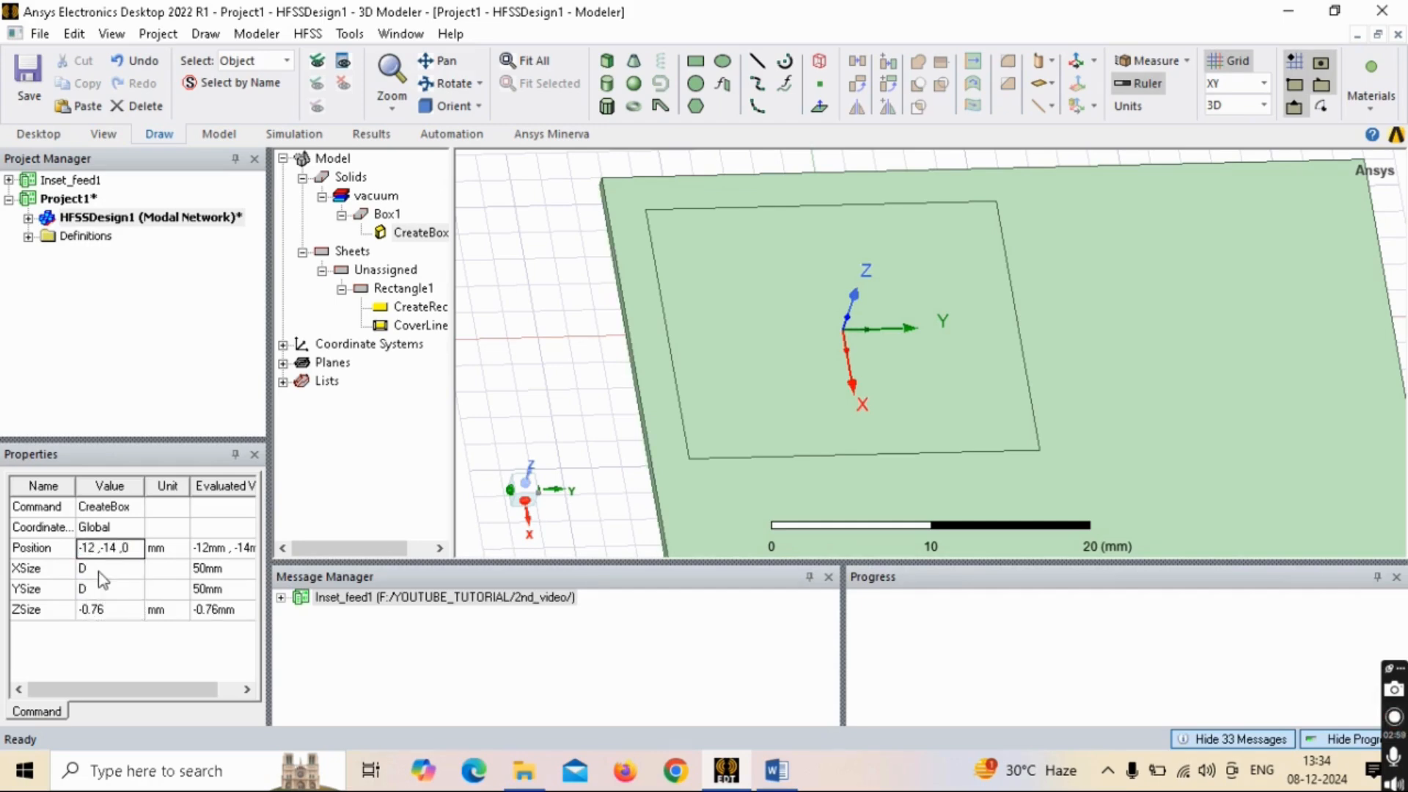
{"action": "key", "text": "BackSpace"}
{"action": "key", "text": "BackSpace"}
{"action": "key", "text": "BackSpace"}
{"action": "type", "text": "-D/2"}
{"action": "key", "text": "Right"}
{"action": "key", "text": "Right"}
{"action": "key", "text": "Right"}
{"action": "key", "text": "BackSpace"}
{"action": "key", "text": "BackSpace"}
{"action": "type", "text": "D/2"}
{"action": "key", "text": "Right"}
{"action": "left_click", "coordinate": [100, 568]}
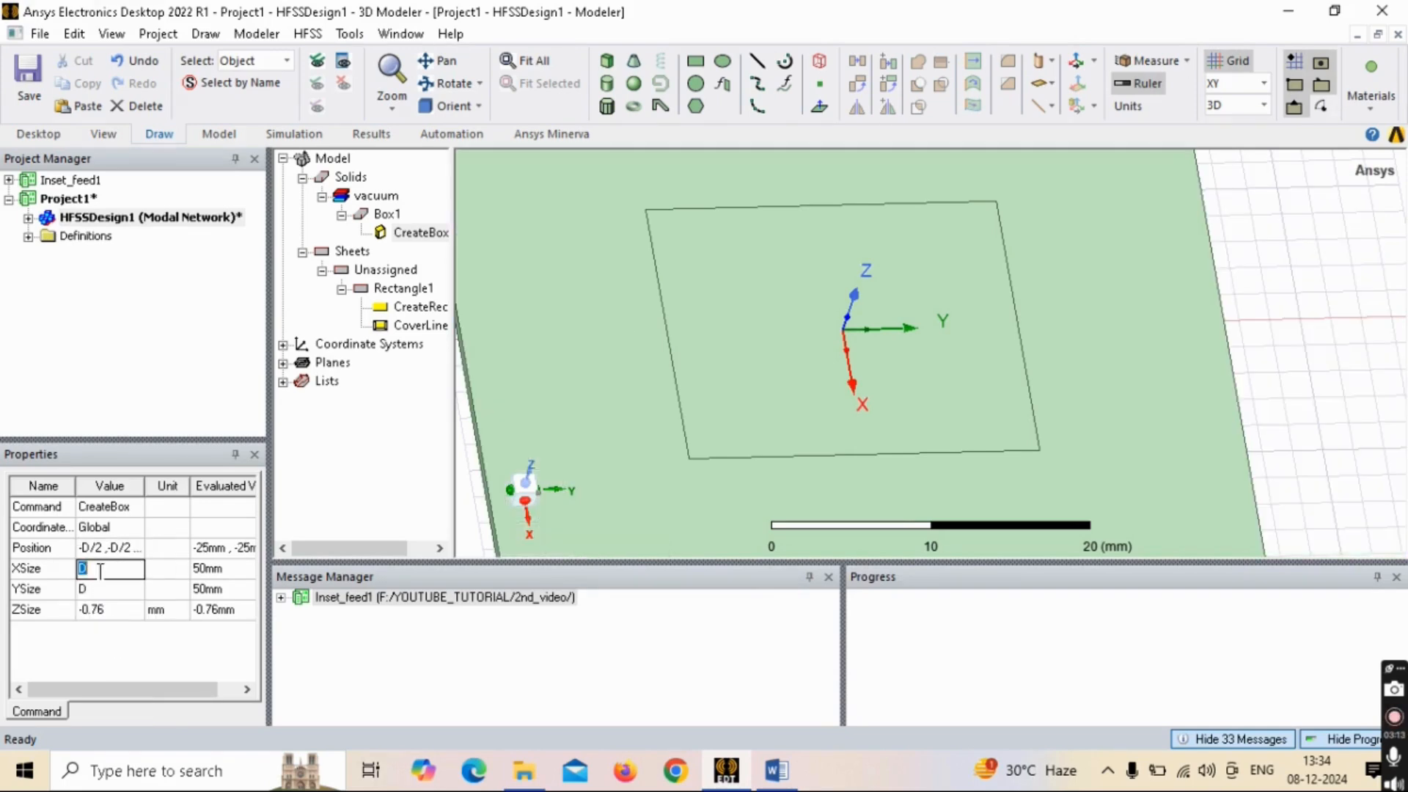
{"action": "scroll", "coordinate": [817, 358], "scroll_direction": "down", "scroll_amount": 2}
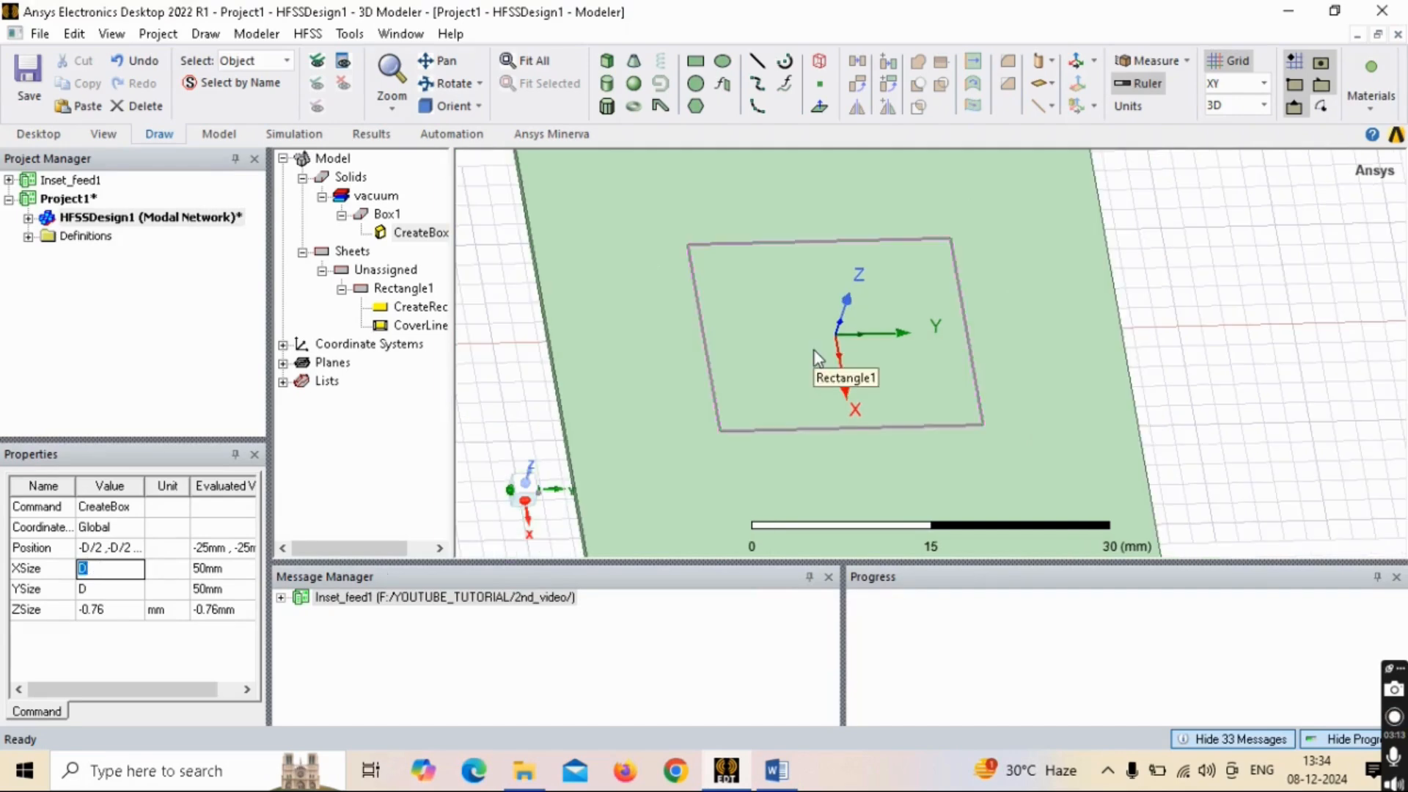
{"action": "left_click", "coordinate": [1219, 328]}
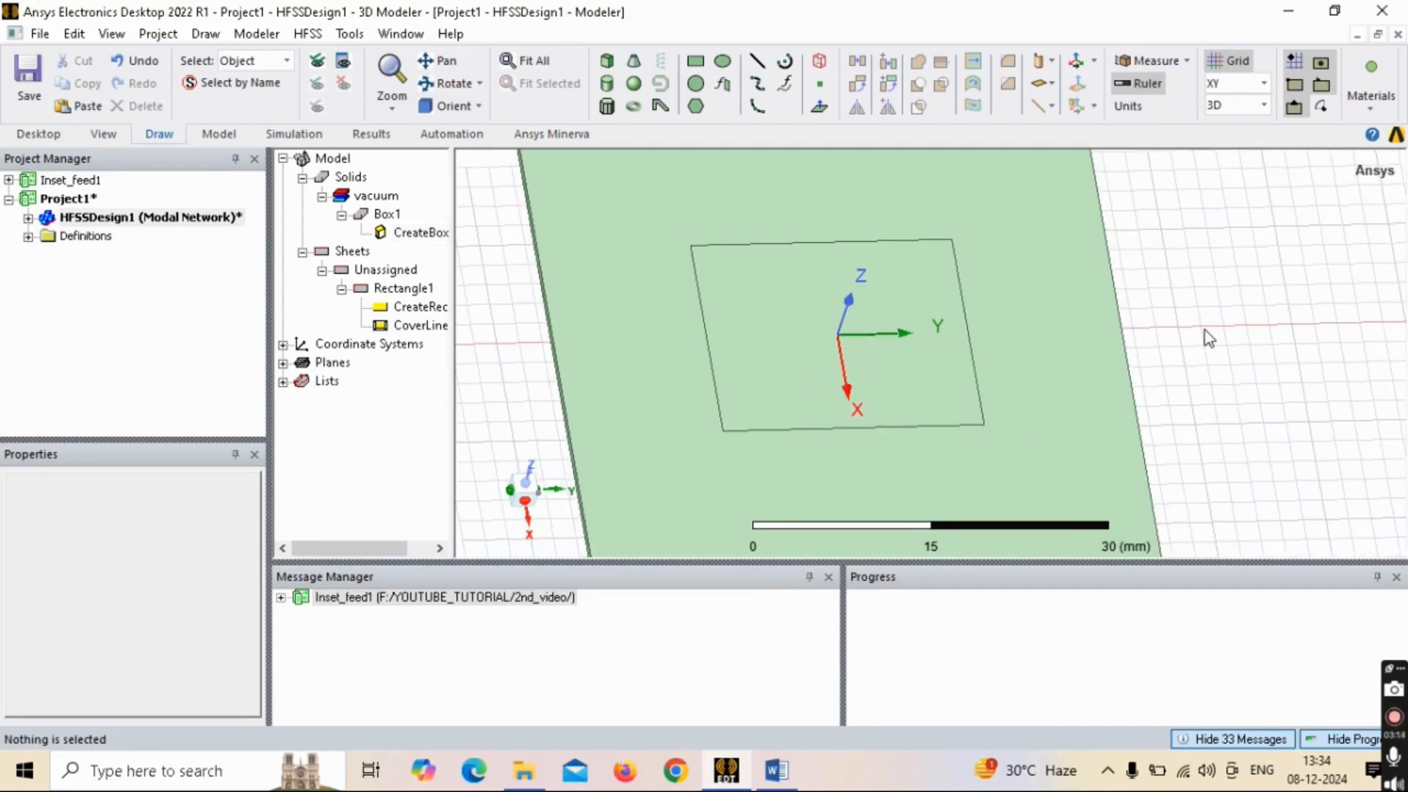
{"action": "scroll", "coordinate": [1085, 366], "scroll_direction": "down", "scroll_amount": 2}
{"action": "left_click_drag", "start_coordinate": [1077, 361], "coordinate": [934, 280], "text": "alt"}
{"action": "scroll", "coordinate": [935, 269], "scroll_direction": "up", "scroll_amount": 2}
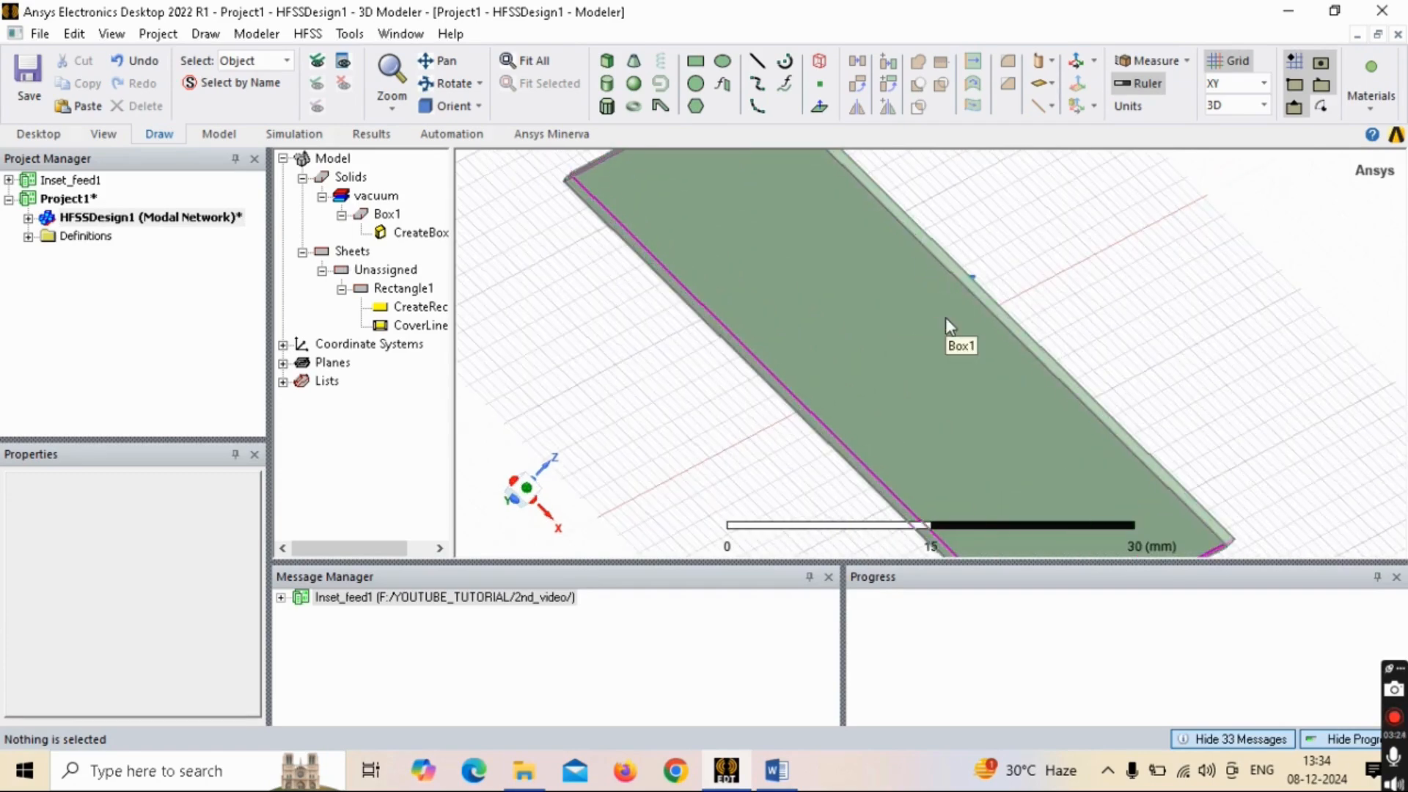
Step: Create a separate sheet object from the bottom face of the substrate box
{"action": "key", "text": "f"}
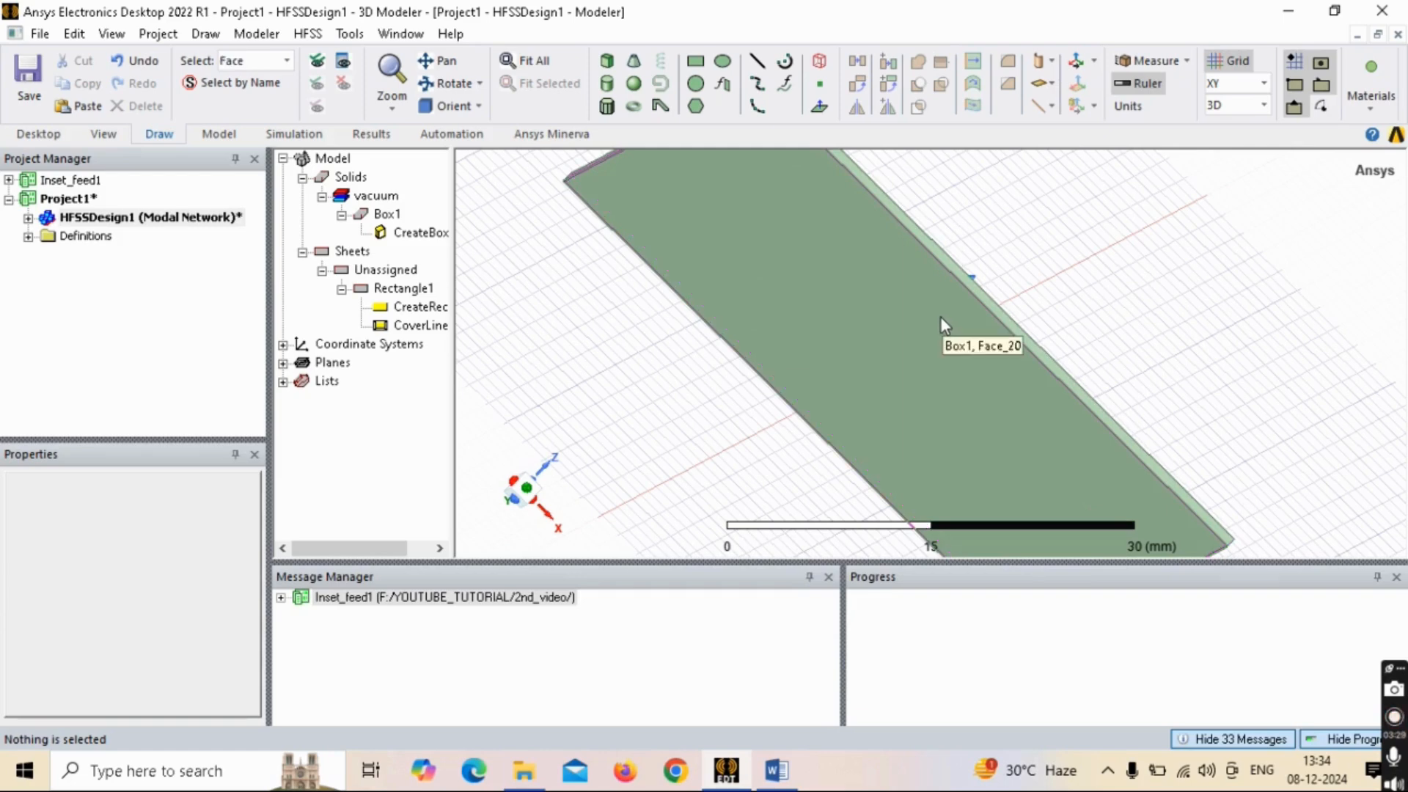
{"action": "right_click", "coordinate": [848, 288]}
{"action": "left_click", "coordinate": [751, 256]}
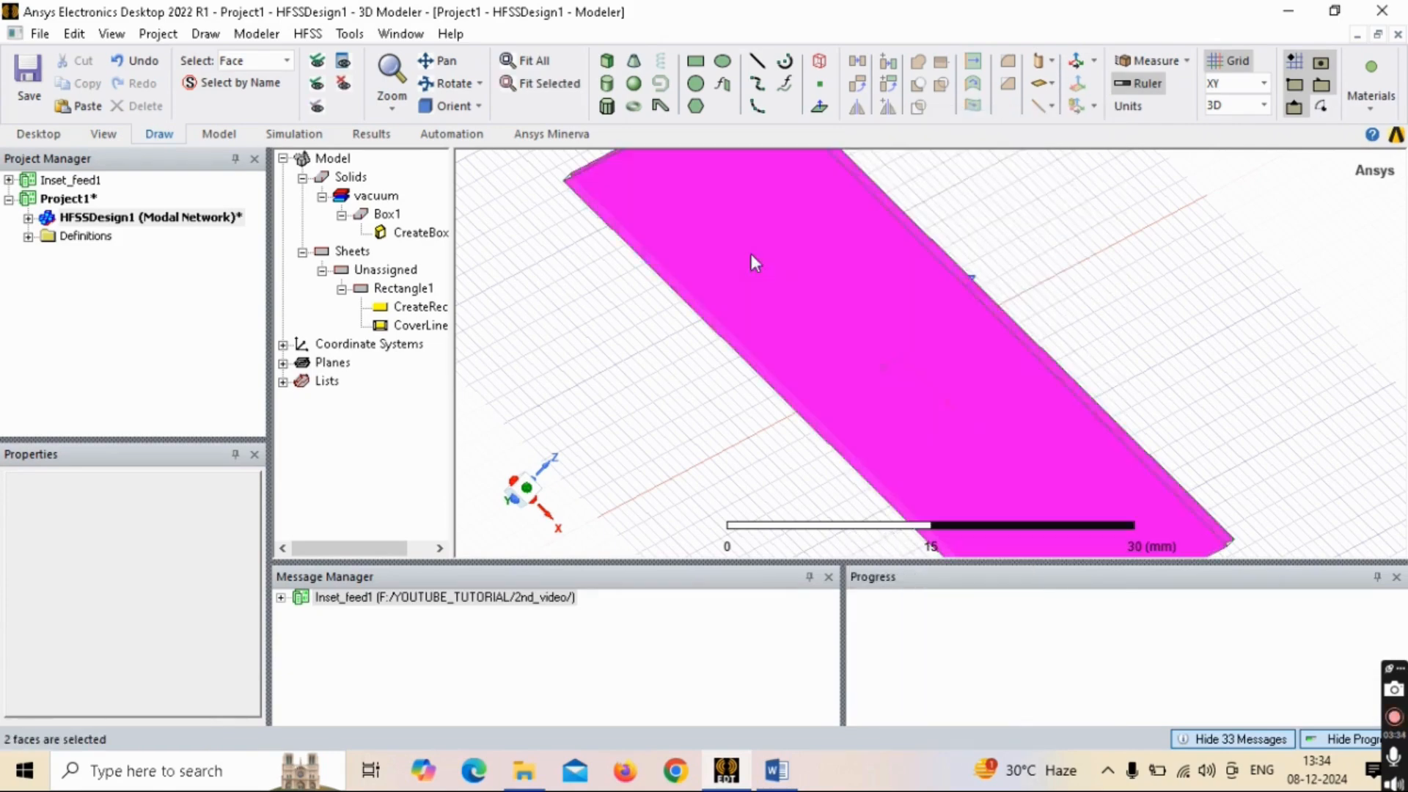
{"action": "left_click", "coordinate": [603, 285]}
{"action": "left_click", "coordinate": [890, 272]}
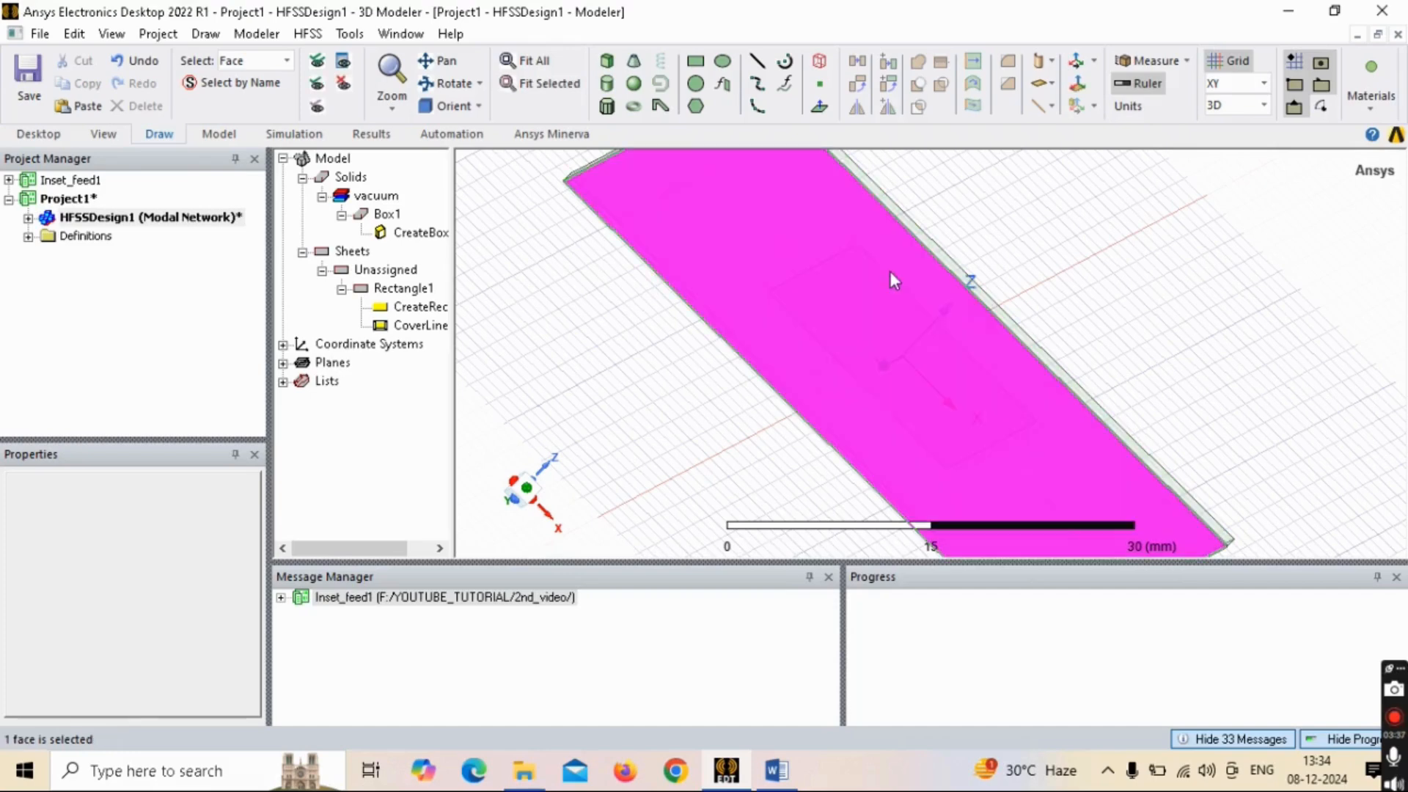
{"action": "right_click", "coordinate": [867, 313]}
{"action": "mouse_move", "coordinate": [1049, 316]}
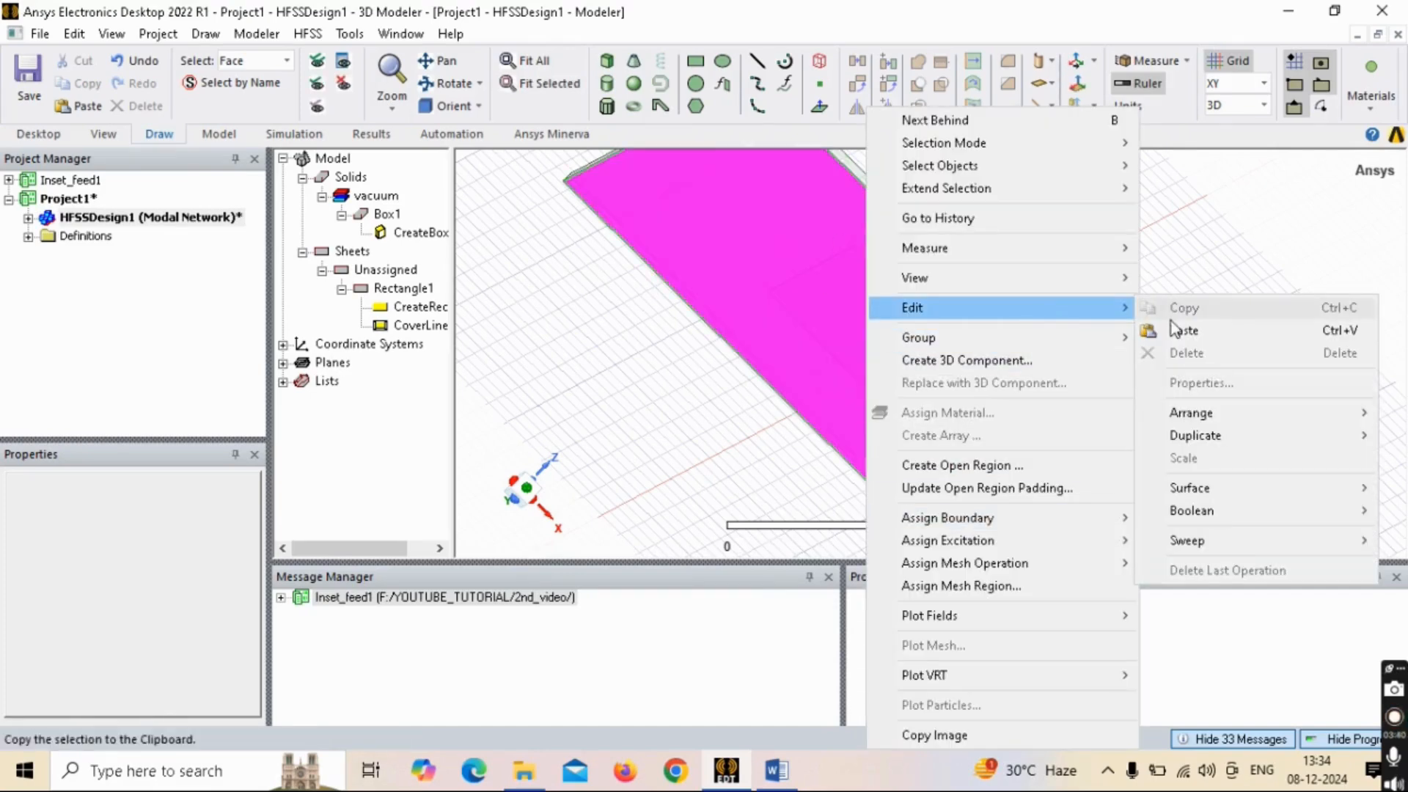
{"action": "mouse_move", "coordinate": [1200, 489]}
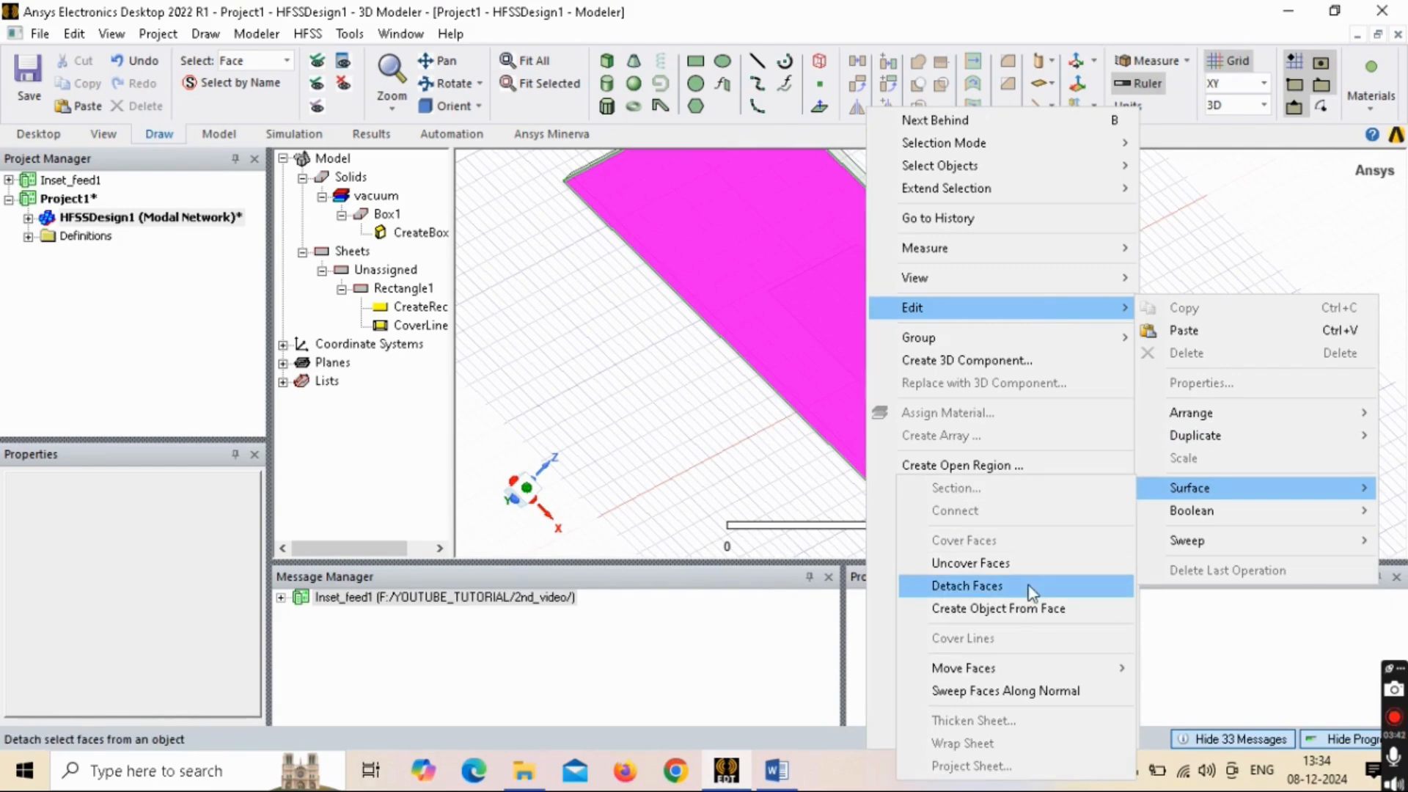
{"action": "left_click", "coordinate": [1025, 611]}
Step: Inspect the new bottom sheet from several angles and collapse the sheet entries in the model tree
{"action": "left_click", "coordinate": [414, 308]}
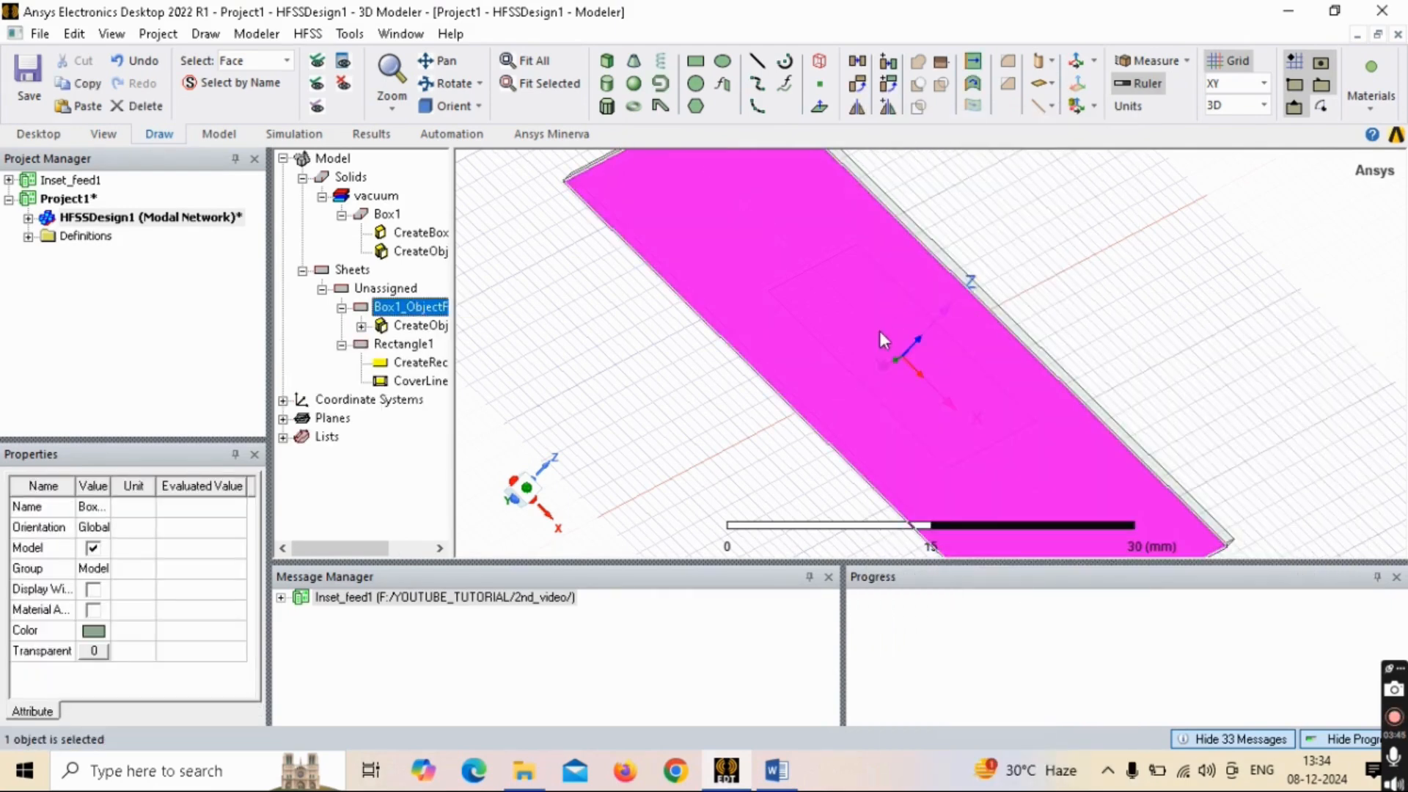
{"action": "scroll", "coordinate": [875, 326], "scroll_direction": "down", "scroll_amount": 3}
{"action": "left_click_drag", "start_coordinate": [976, 324], "coordinate": [975, 365], "text": "alt"}
{"action": "scroll", "coordinate": [778, 279], "scroll_direction": "up", "scroll_amount": 2}
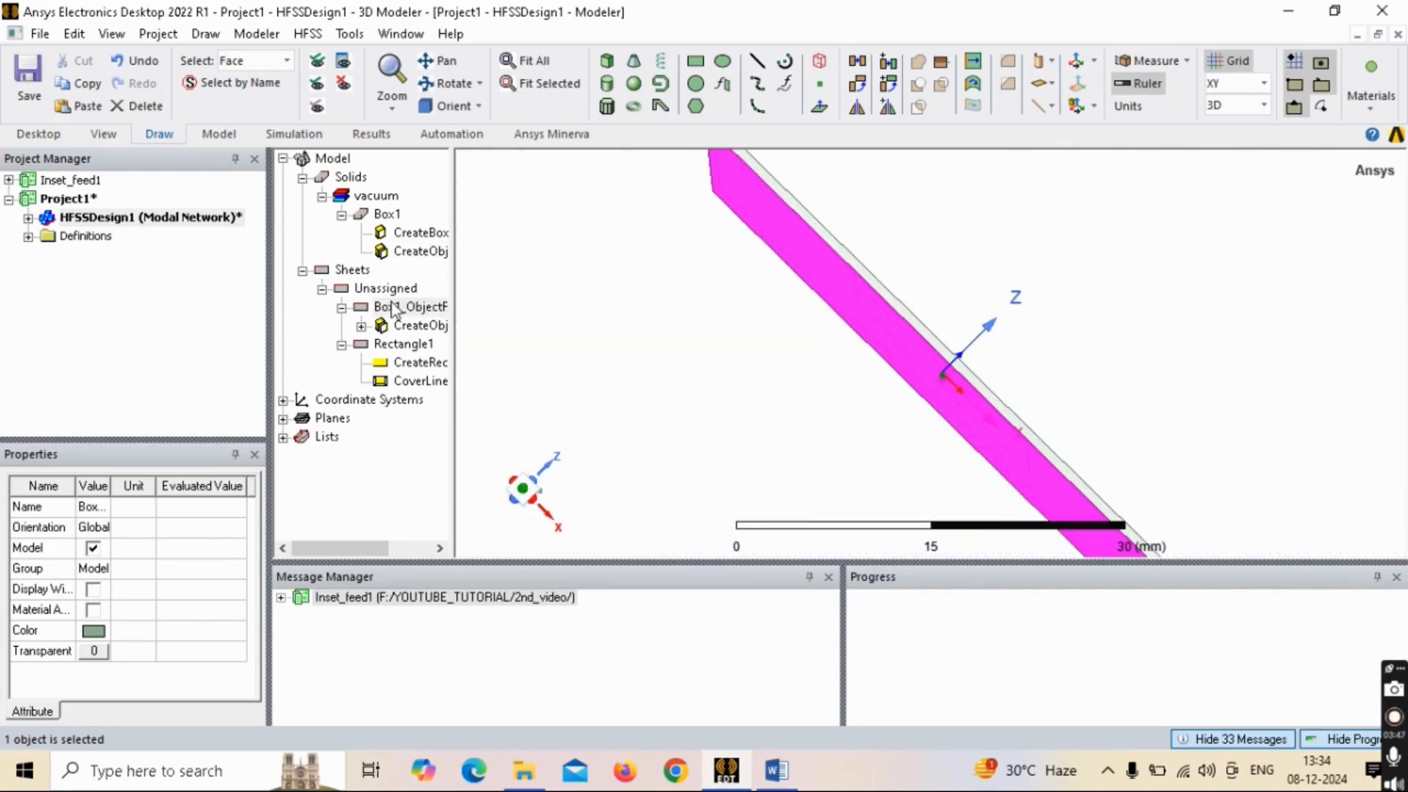
{"action": "left_click", "coordinate": [342, 306]}
{"action": "left_click", "coordinate": [342, 325]}
{"action": "left_click_drag", "start_coordinate": [998, 296], "coordinate": [868, 311], "text": "alt"}
{"action": "scroll", "coordinate": [648, 308], "scroll_direction": "down", "scroll_amount": 4}
{"action": "left_click_drag", "start_coordinate": [782, 308], "coordinate": [797, 290], "text": "shift"}
{"action": "left_click", "coordinate": [1122, 281]}
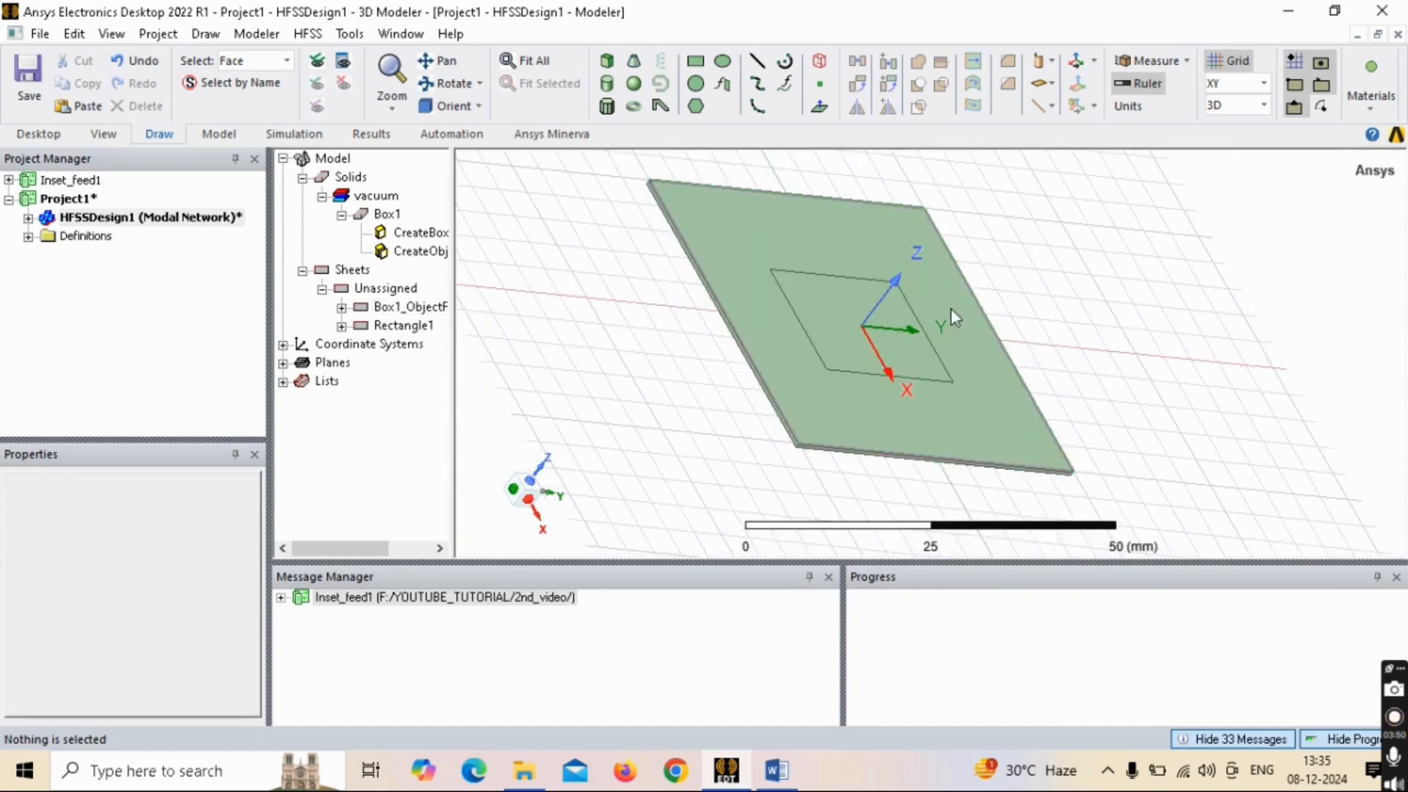
Step: Draw a feed rectangle about 14.5 mm by 4 mm on the XY plane, from the patch's +X edge towards the substrate edge
{"action": "left_click_drag", "start_coordinate": [950, 308], "coordinate": [814, 346], "text": "alt"}
{"action": "scroll", "coordinate": [846, 367], "scroll_direction": "up", "scroll_amount": 2}
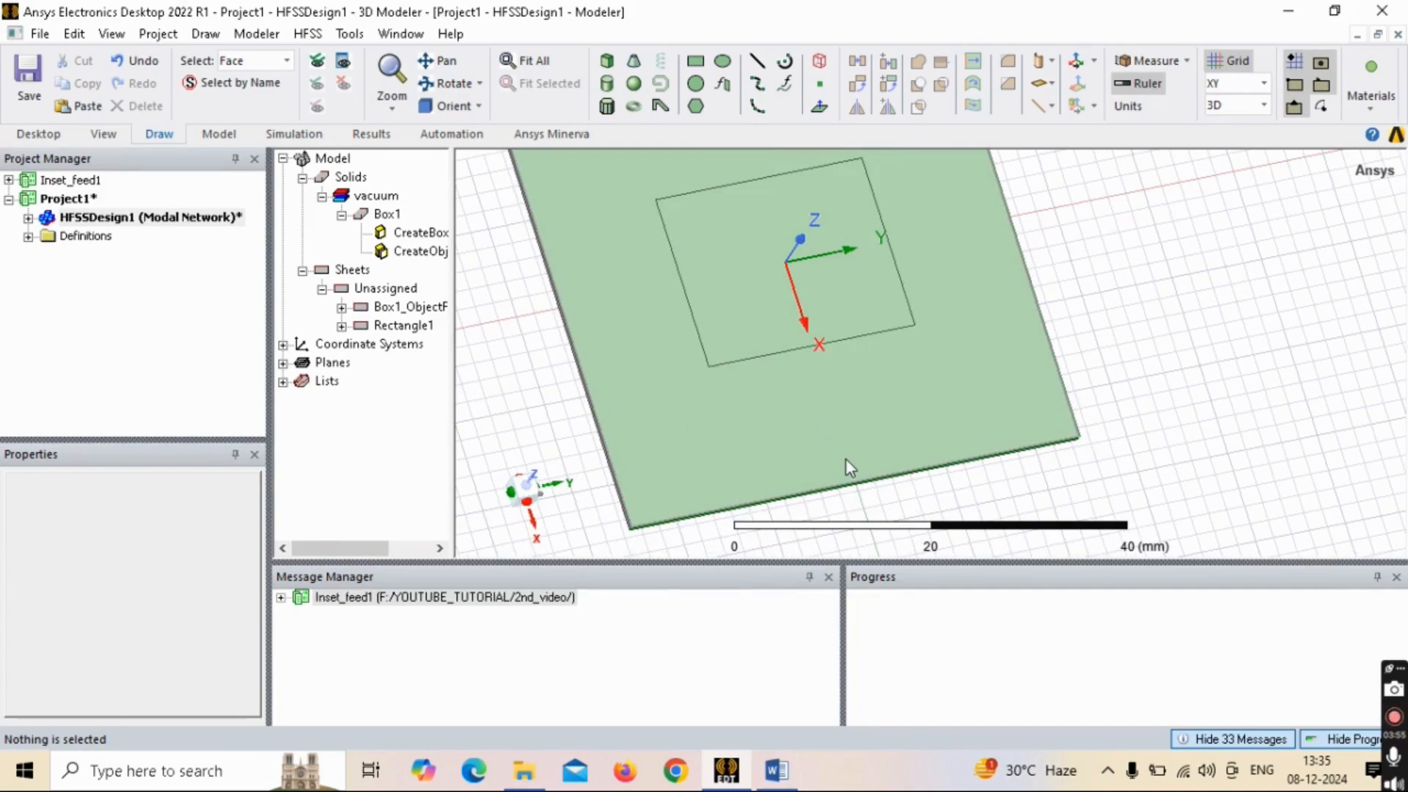
{"action": "left_click", "coordinate": [697, 63]}
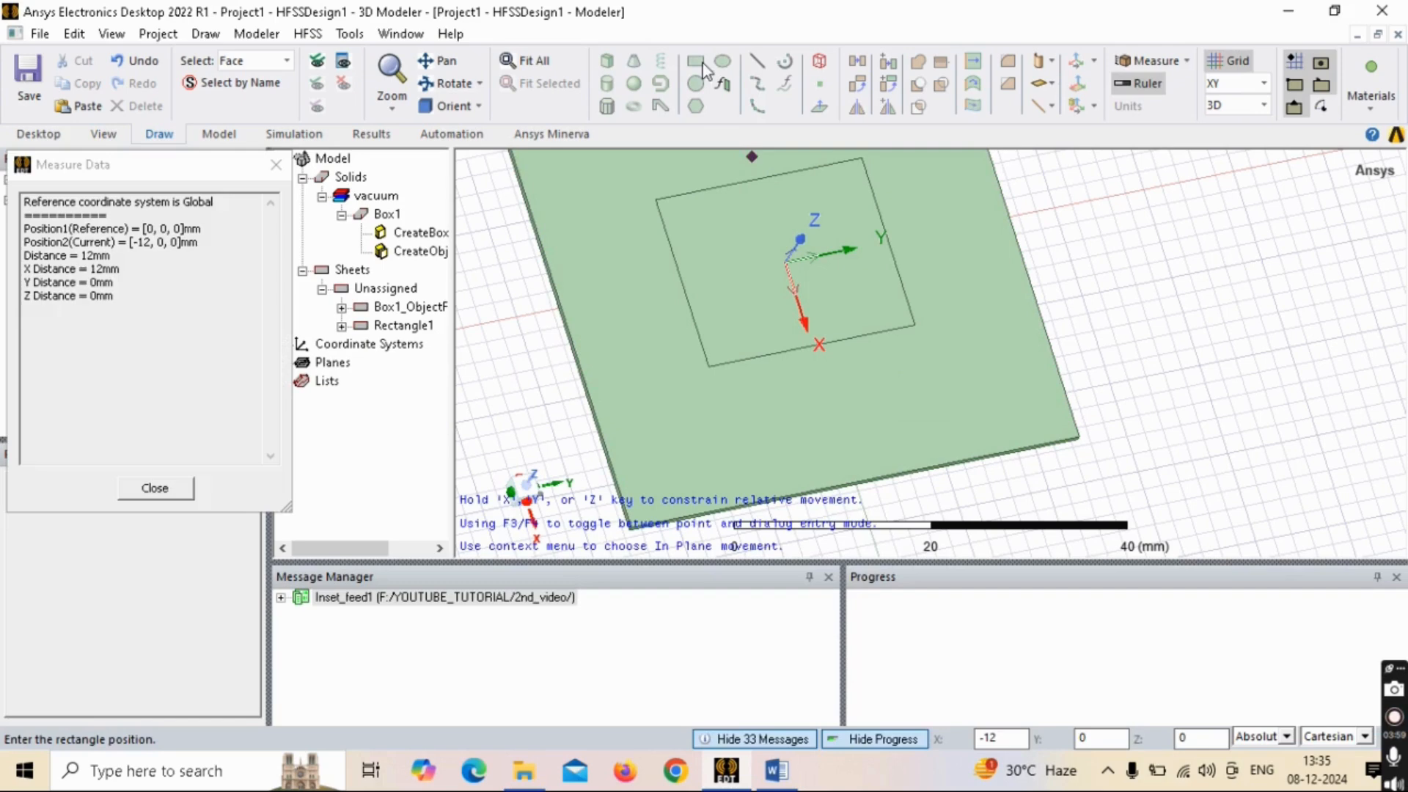
{"action": "left_click", "coordinate": [816, 352]}
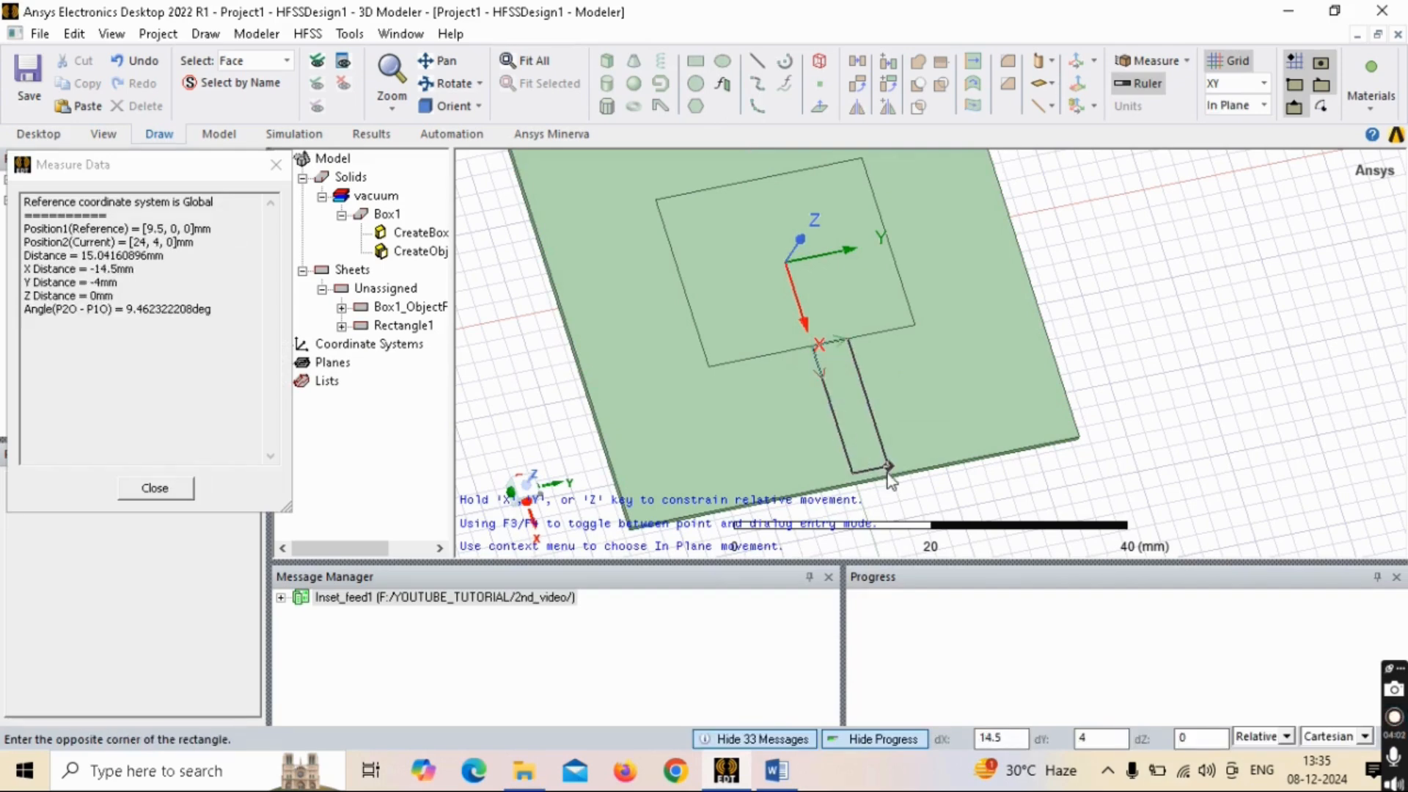
{"action": "left_click", "coordinate": [887, 475]}
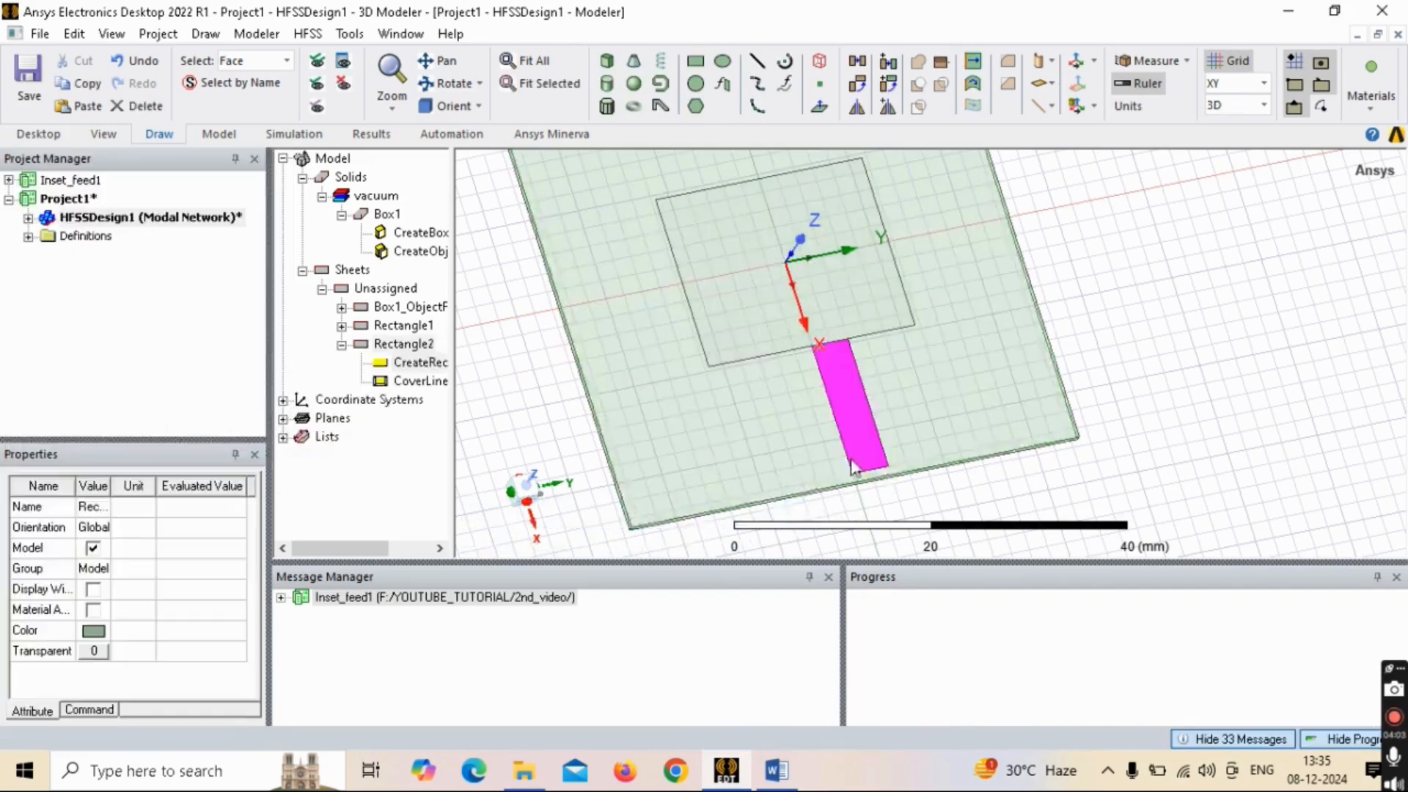
Step: Set the feed rectangle's X size to a new length variable FL with the value 14 mm
{"action": "left_click", "coordinate": [420, 362]}
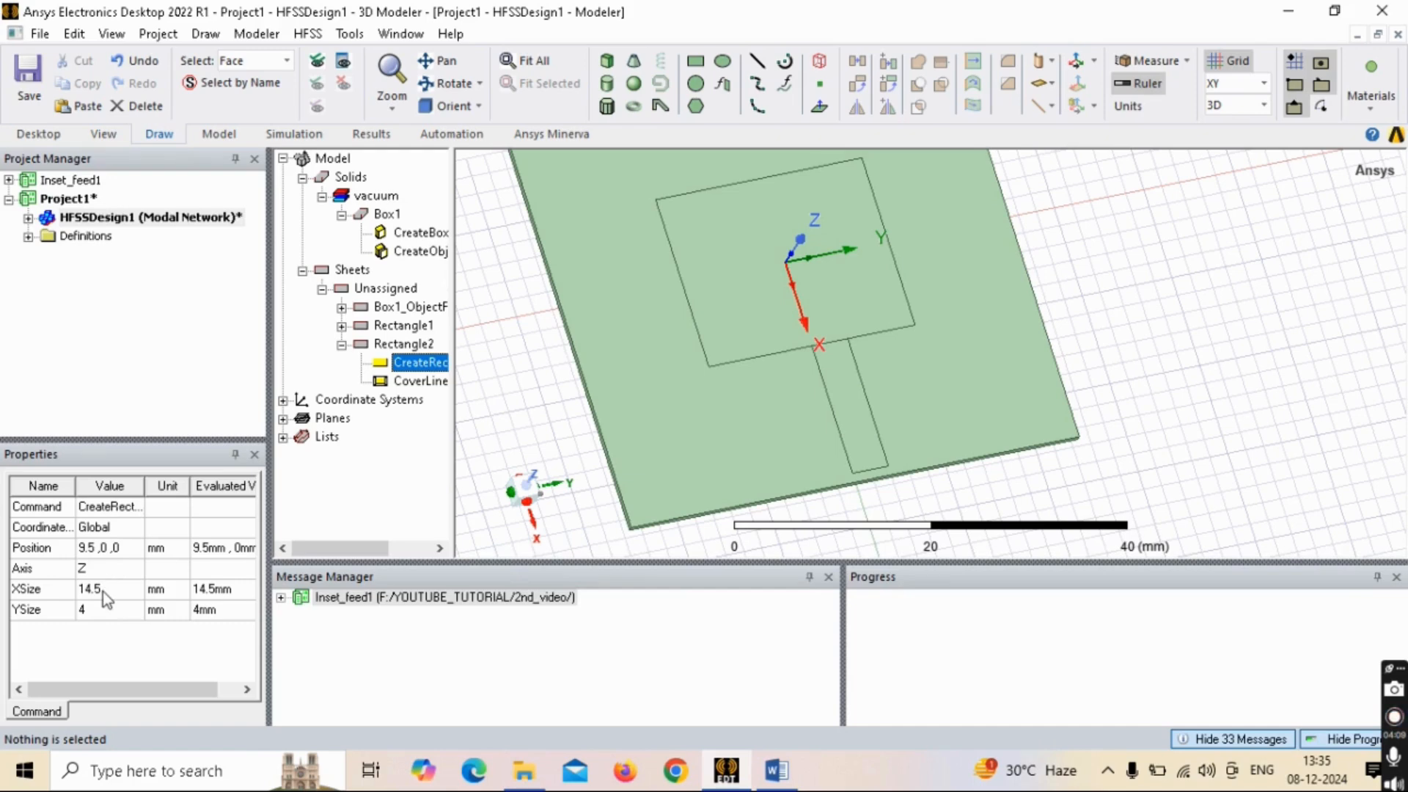
{"action": "left_click", "coordinate": [102, 591]}
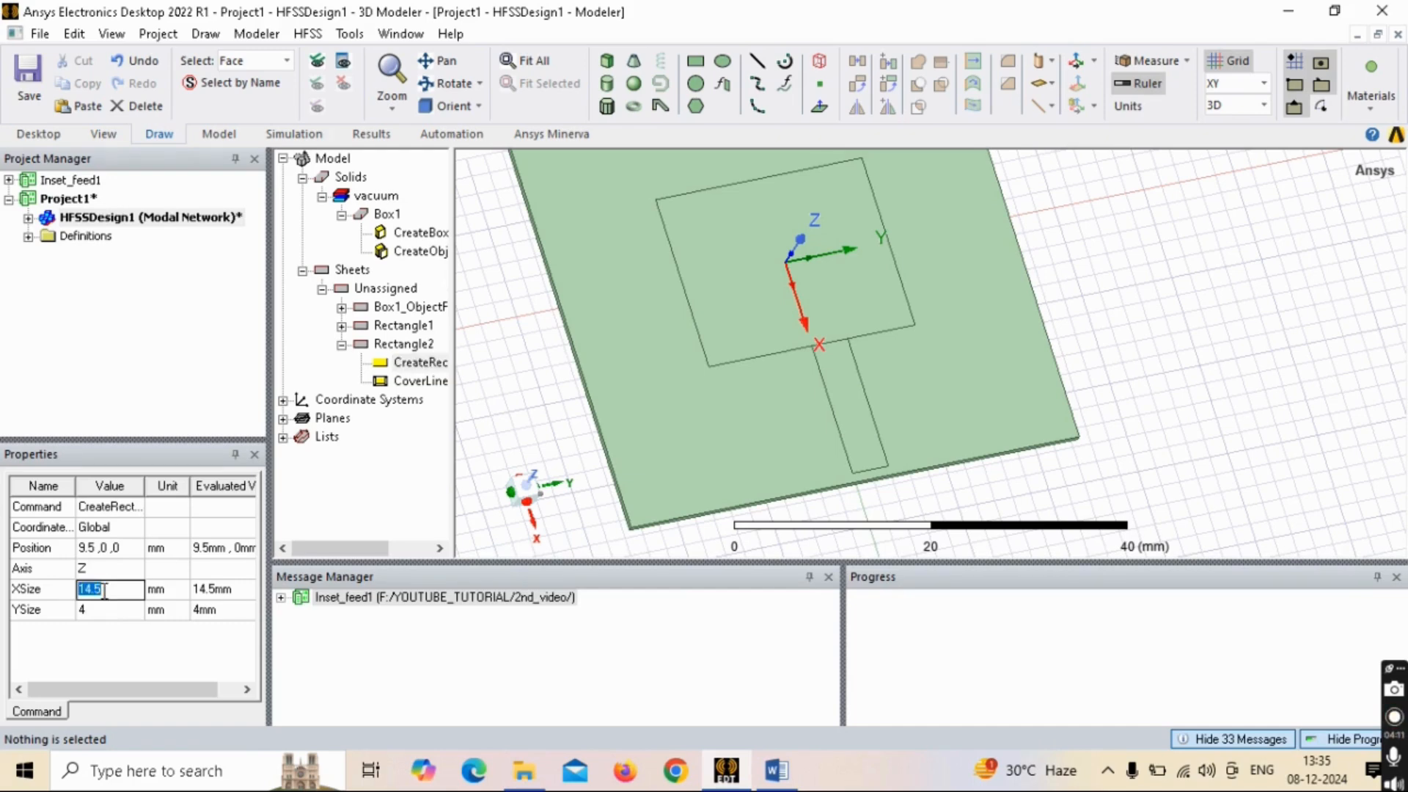
{"action": "type", "text": "FL"}
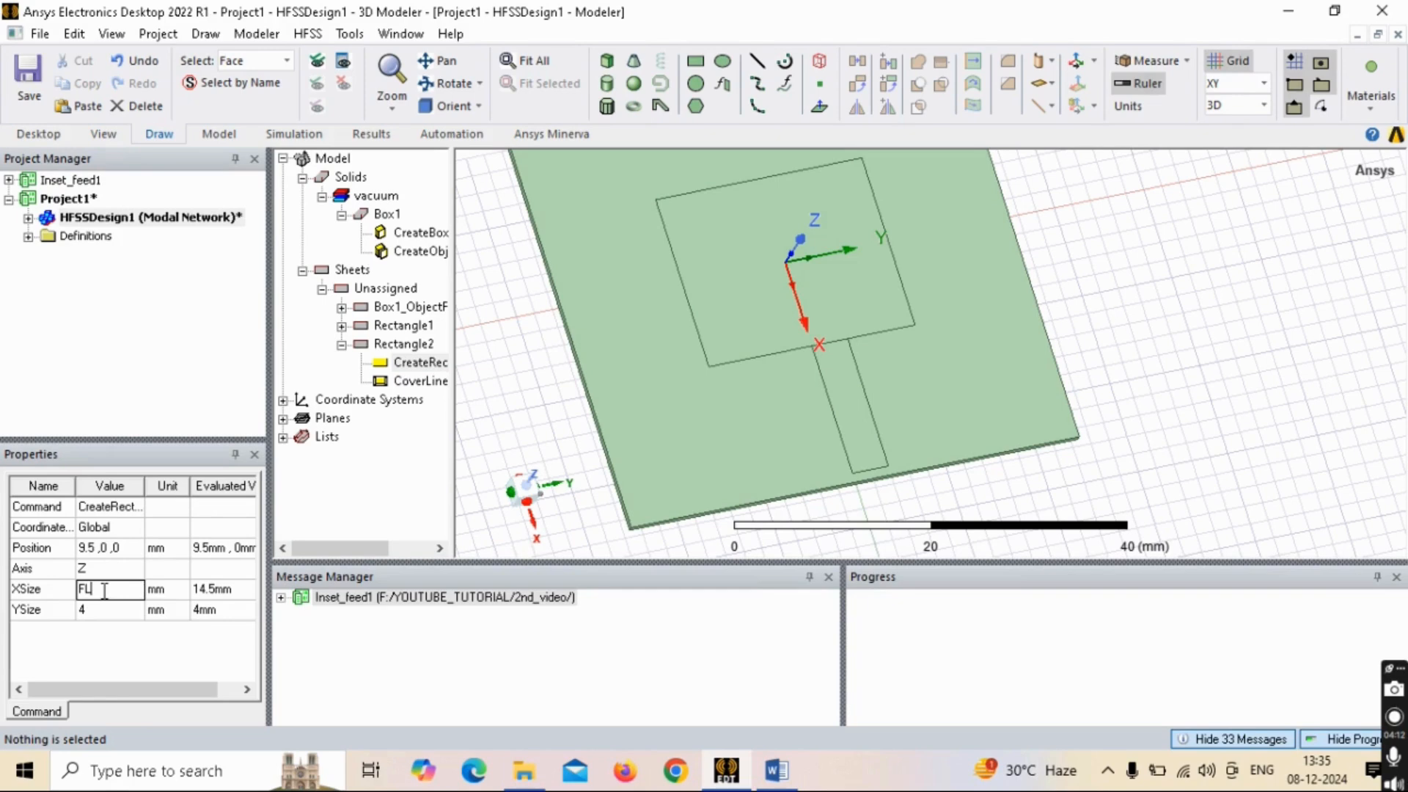
{"action": "key", "text": "Return"}
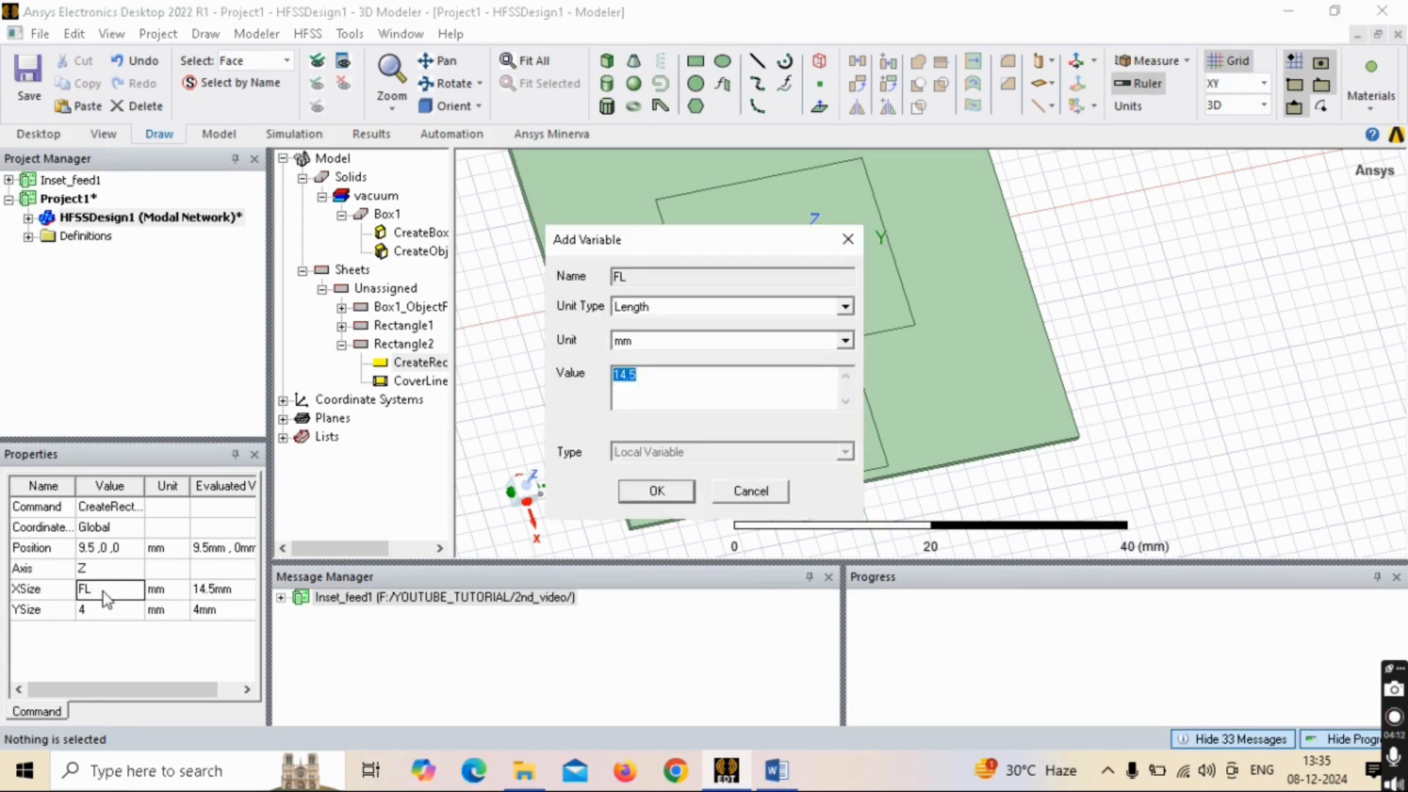
{"action": "type", "text": "14"}
{"action": "key", "text": "Return"}
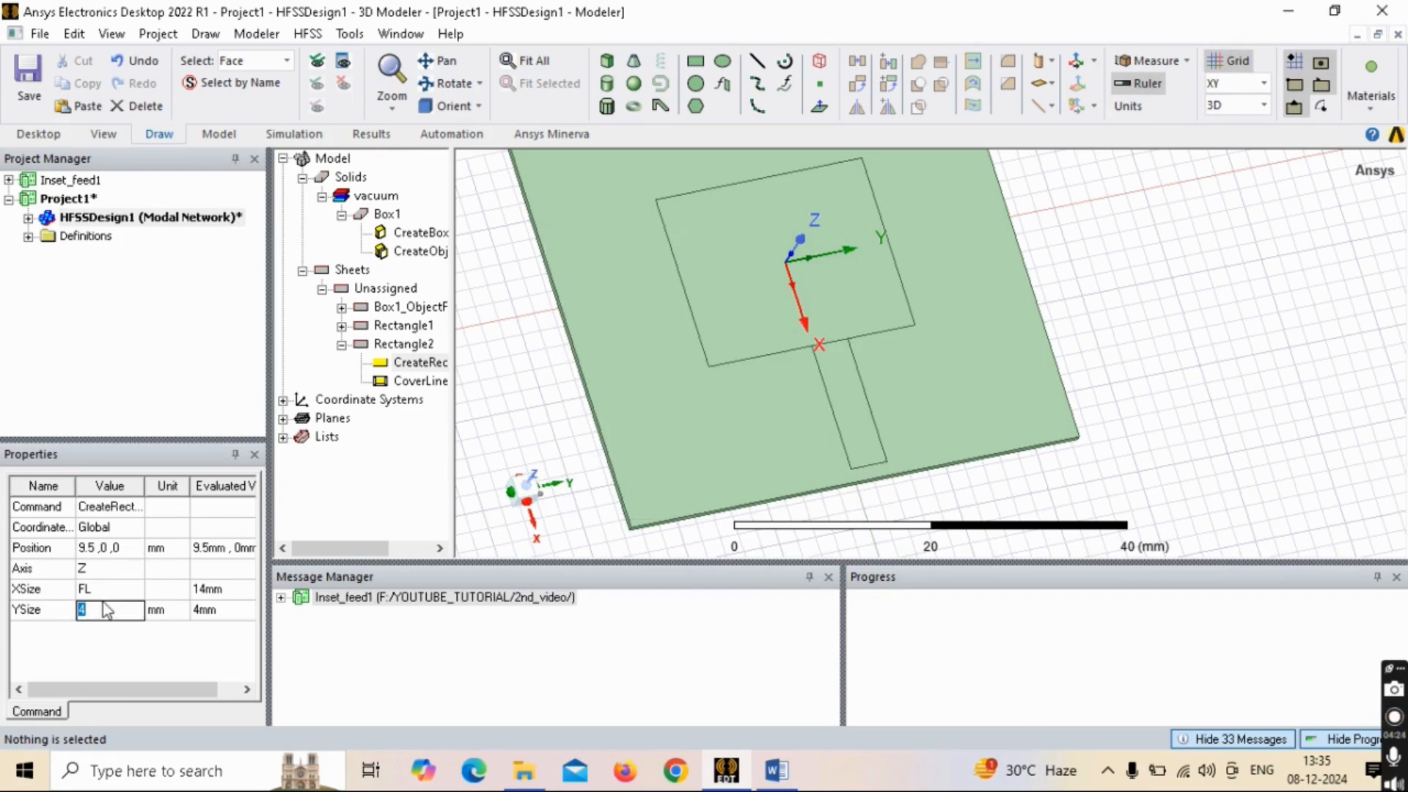
Step: Set the feed rectangle's Y size to a new length variable FW with the value 2.2 mm
{"action": "type", "text": "FW"}
{"action": "key", "text": "Return"}
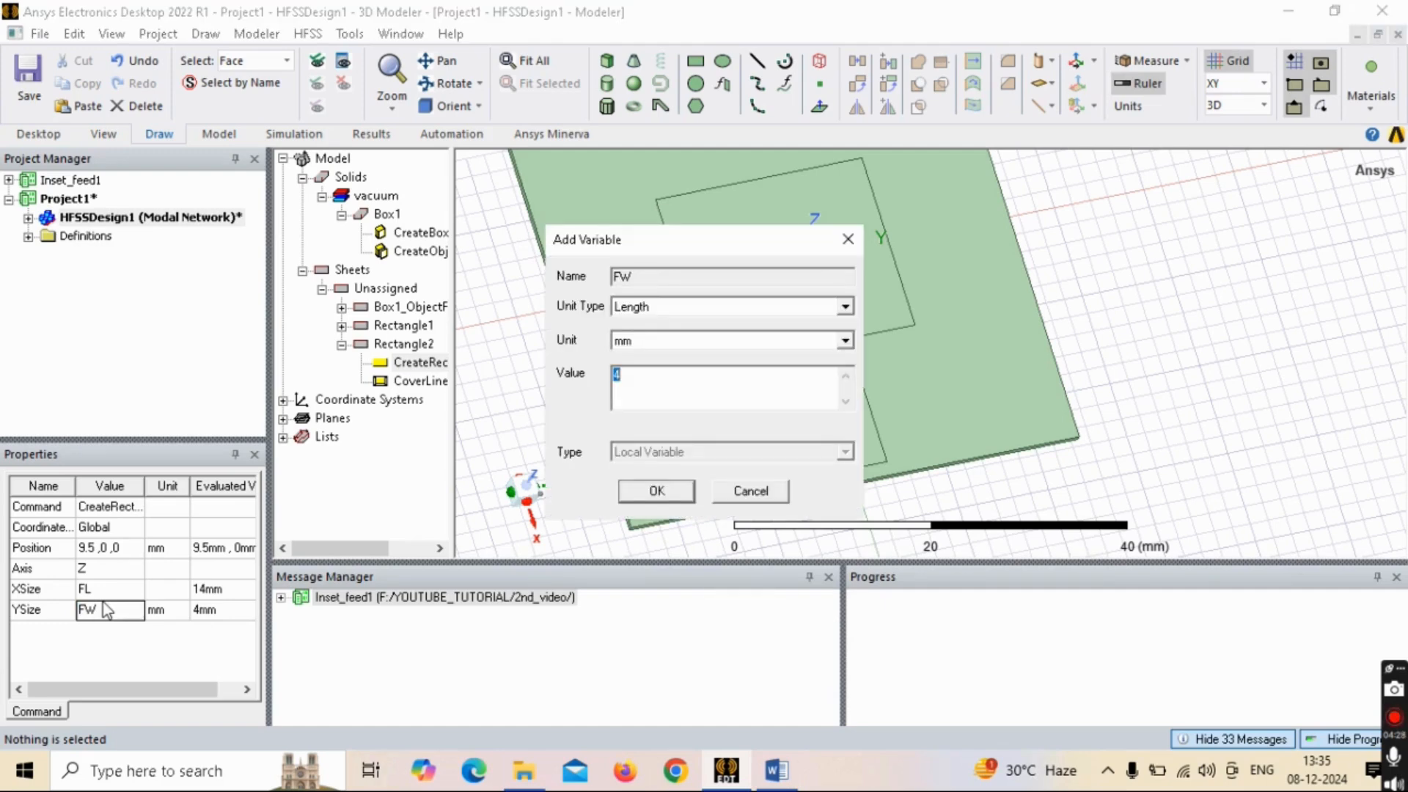
{"action": "type", "text": "2.2"}
{"action": "left_click", "coordinate": [656, 491]}
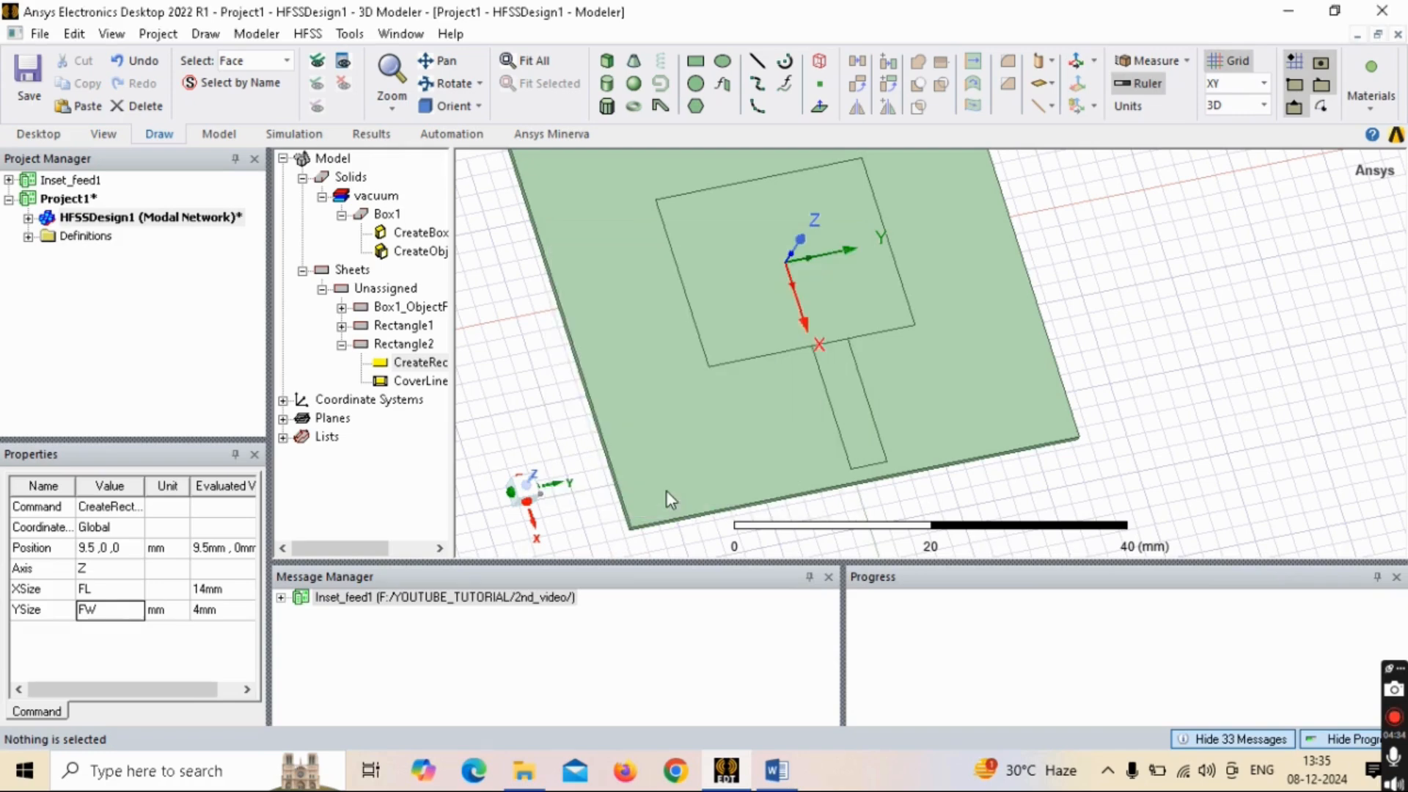
{"action": "scroll", "coordinate": [754, 355], "scroll_direction": "down", "scroll_amount": 1}
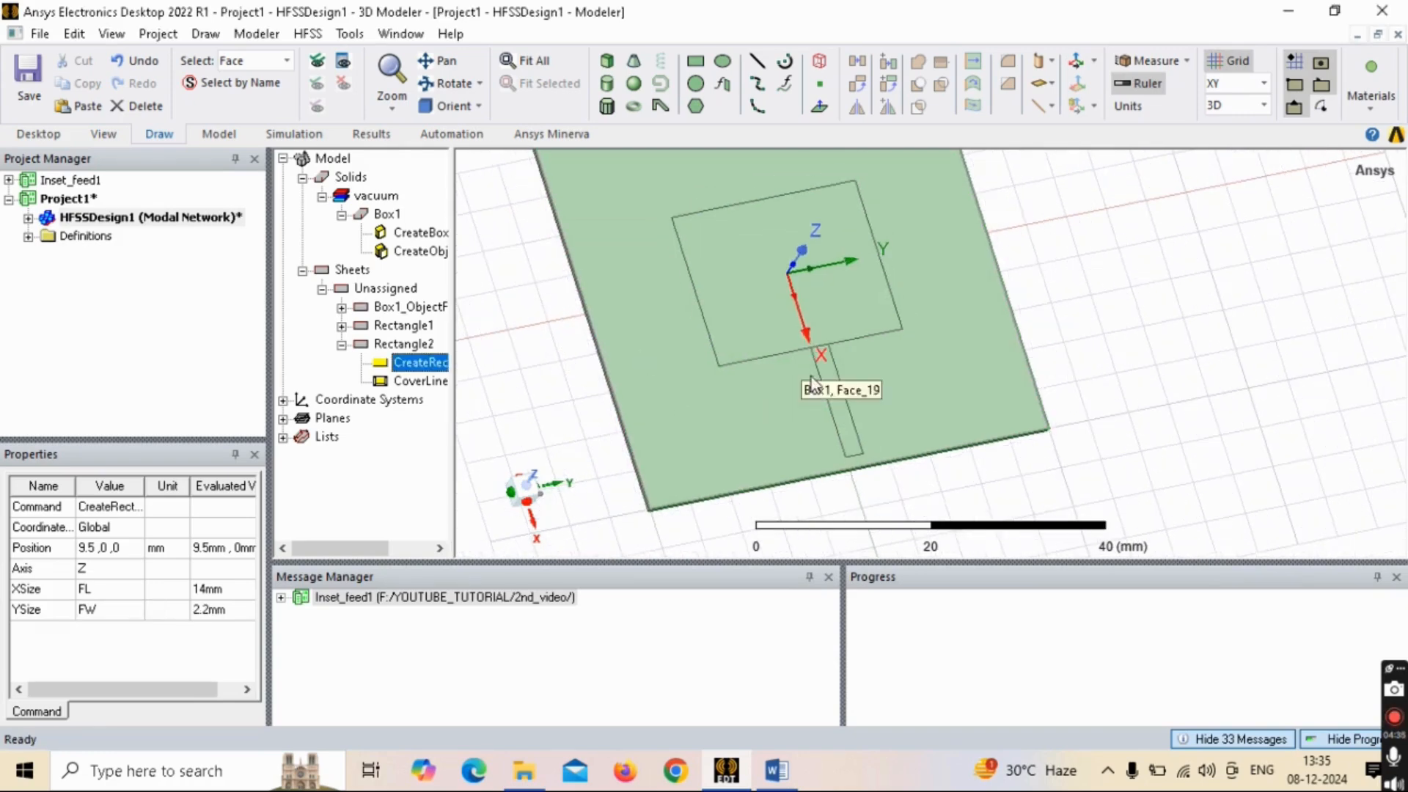
{"action": "left_click_drag", "start_coordinate": [801, 329], "coordinate": [850, 346], "text": "shift"}
{"action": "left_click", "coordinate": [615, 529]}
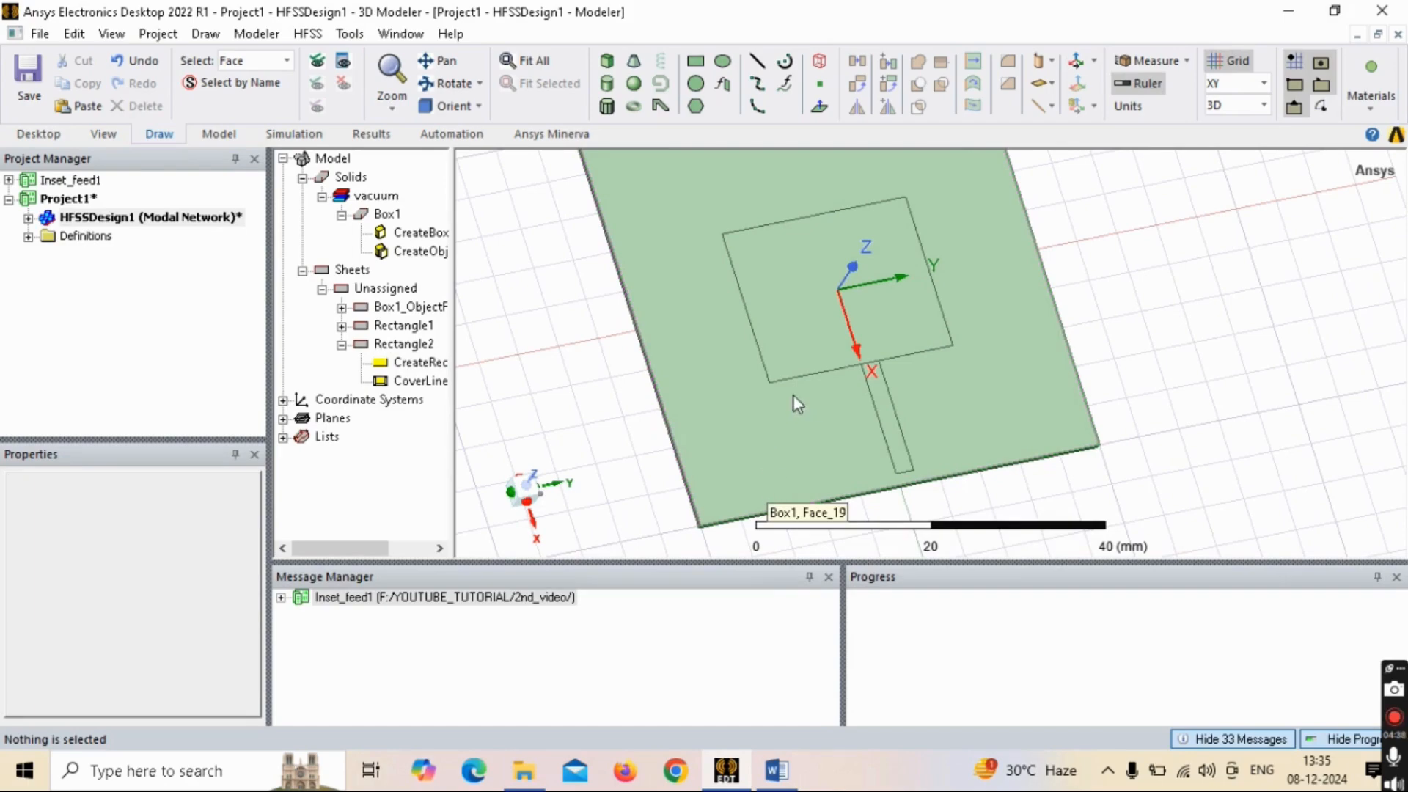
Step: Set the X coordinate of the feed rectangle's position to L/2
{"action": "left_click", "coordinate": [396, 344]}
{"action": "left_click", "coordinate": [418, 362]}
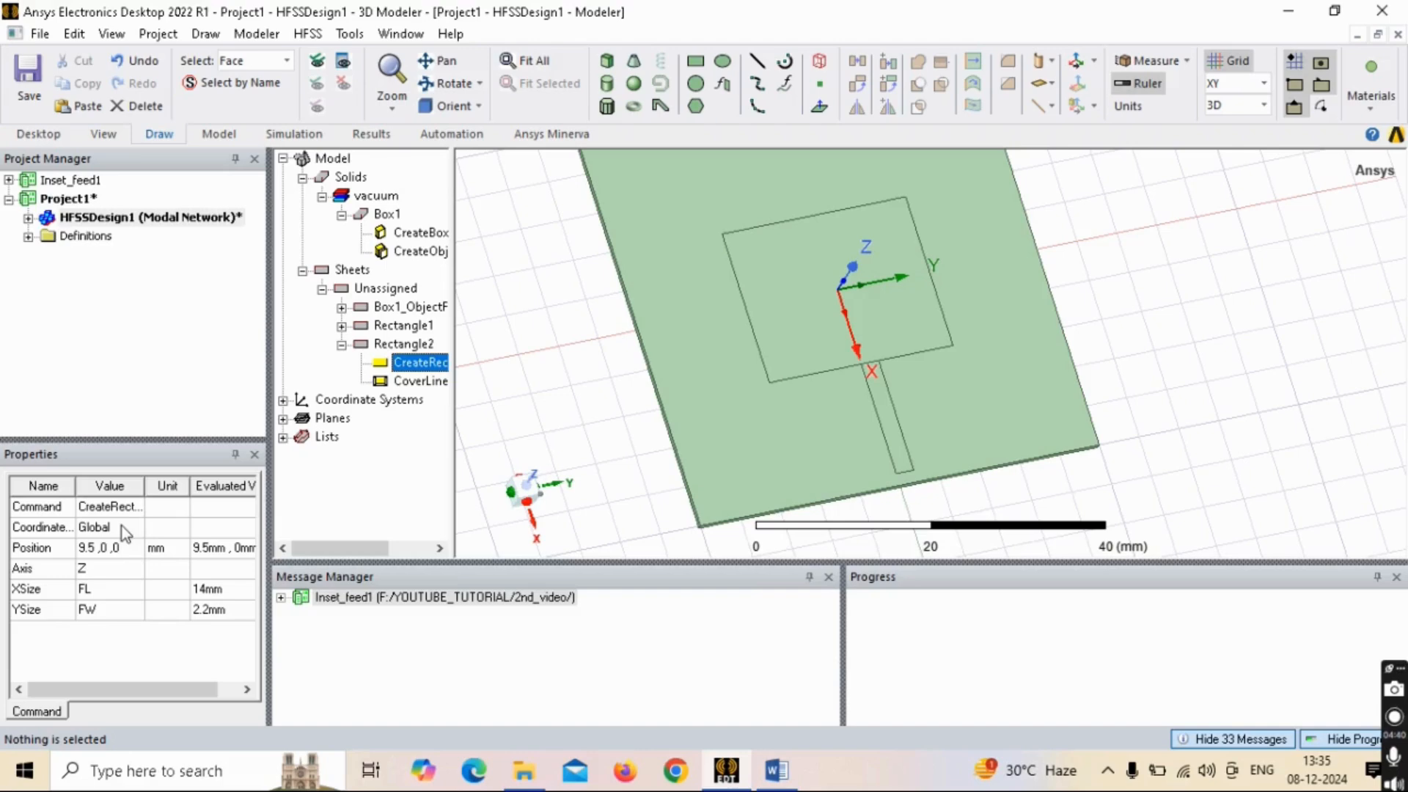
{"action": "left_click", "coordinate": [90, 551]}
{"action": "left_click", "coordinate": [94, 548]}
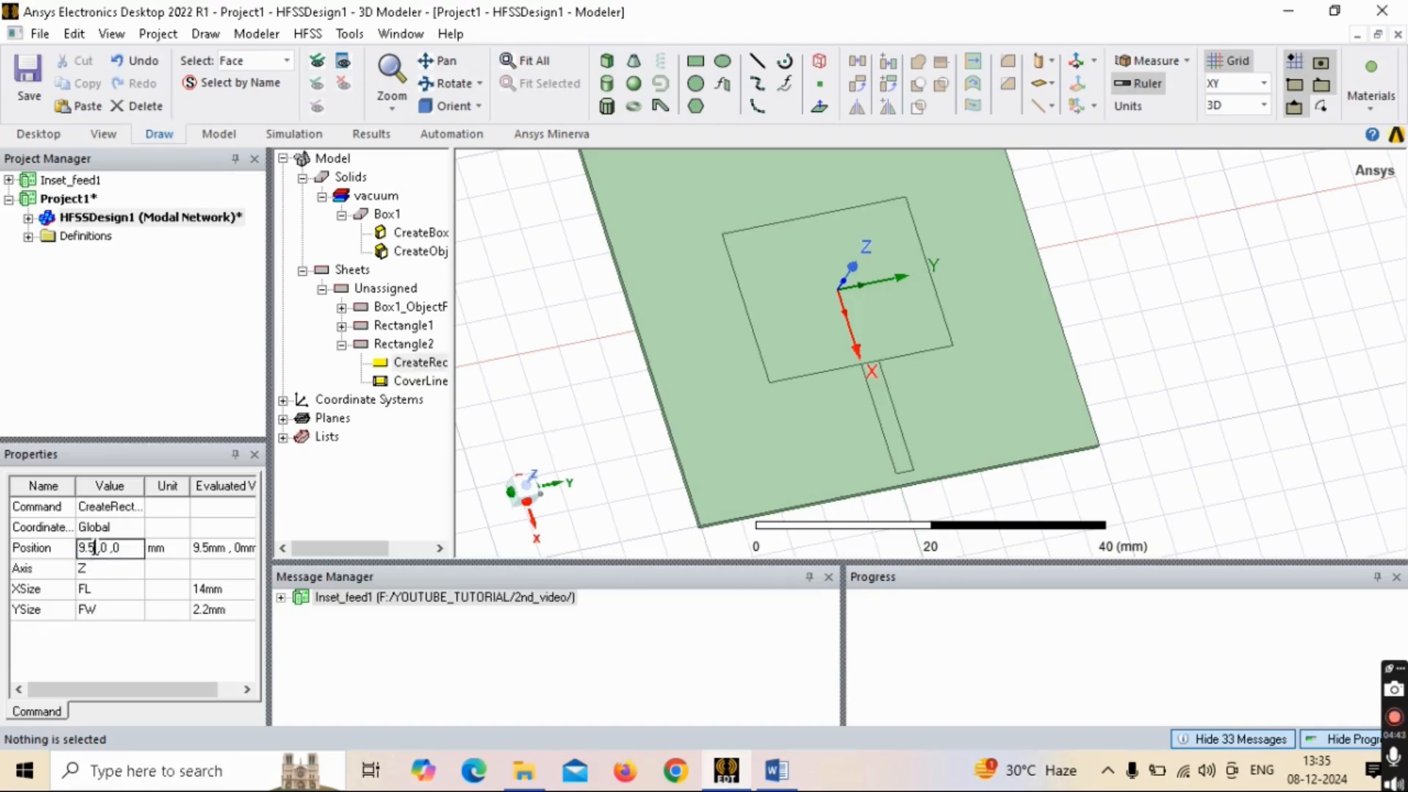
{"action": "key", "text": "BackSpace"}
{"action": "key", "text": "BackSpace"}
{"action": "key", "text": "BackSpace"}
{"action": "type", "text": "L/2"}
{"action": "key", "text": "Return"}
Step: Centre the feed rectangle on the X axis by setting its Y position to -FW/2
{"action": "left_click", "coordinate": [95, 548]}
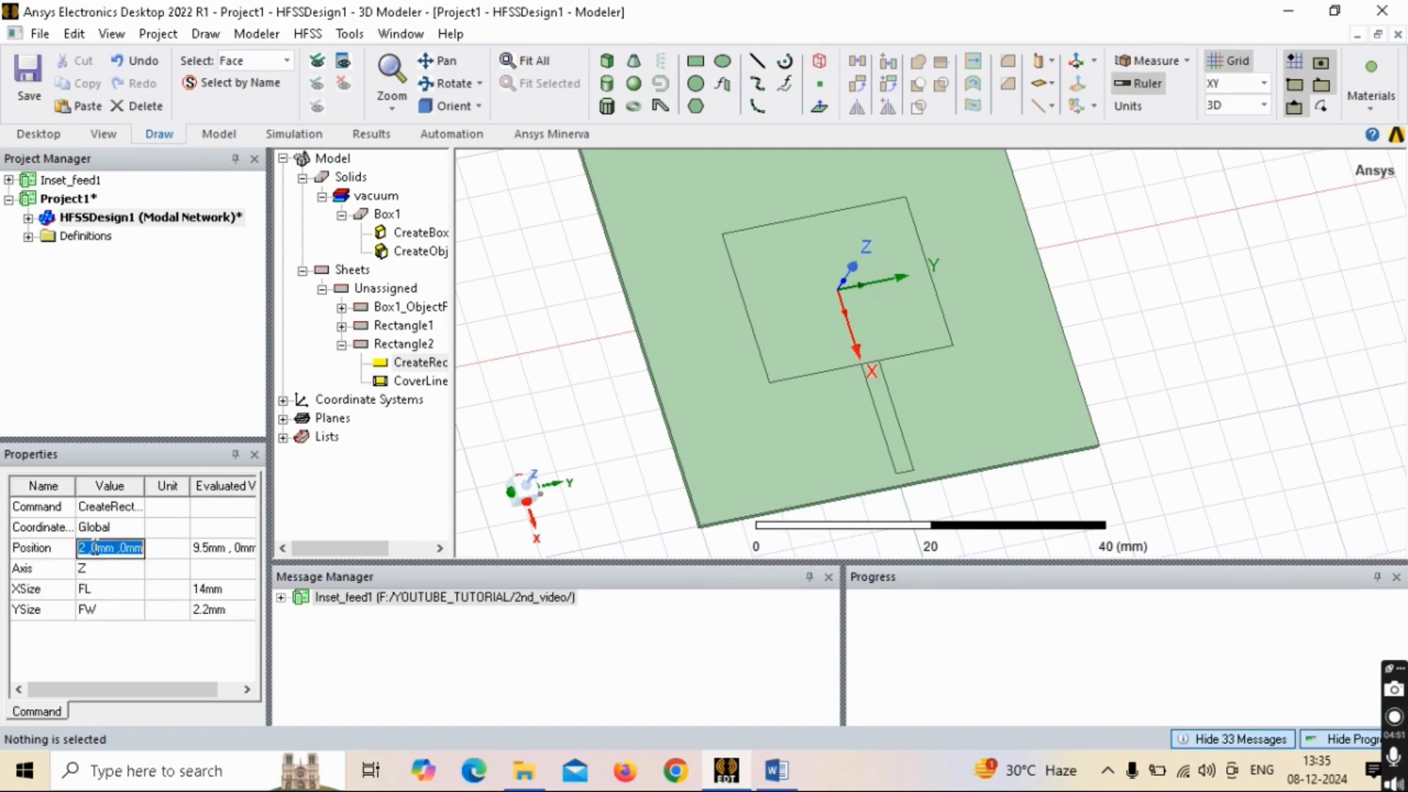
{"action": "key", "text": "Left"}
{"action": "key", "text": "Left"}
{"action": "key", "text": "Left"}
{"action": "key", "text": "Left"}
{"action": "key", "text": "Left"}
{"action": "key", "text": "Left"}
{"action": "key", "text": "Right"}
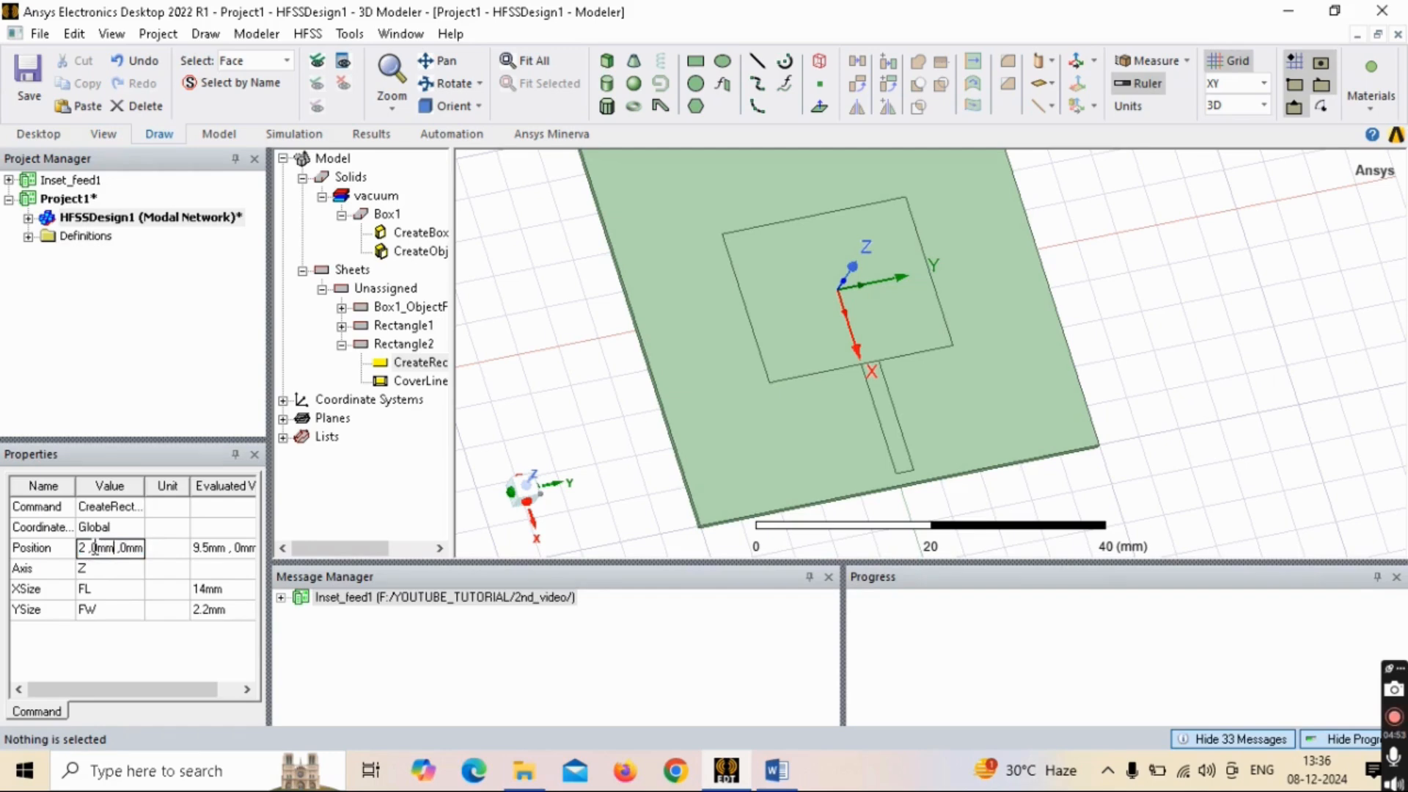
{"action": "key", "text": "BackSpace"}
{"action": "key", "text": "BackSpace"}
{"action": "key", "text": "BackSpace"}
{"action": "type", "text": "-W/"}
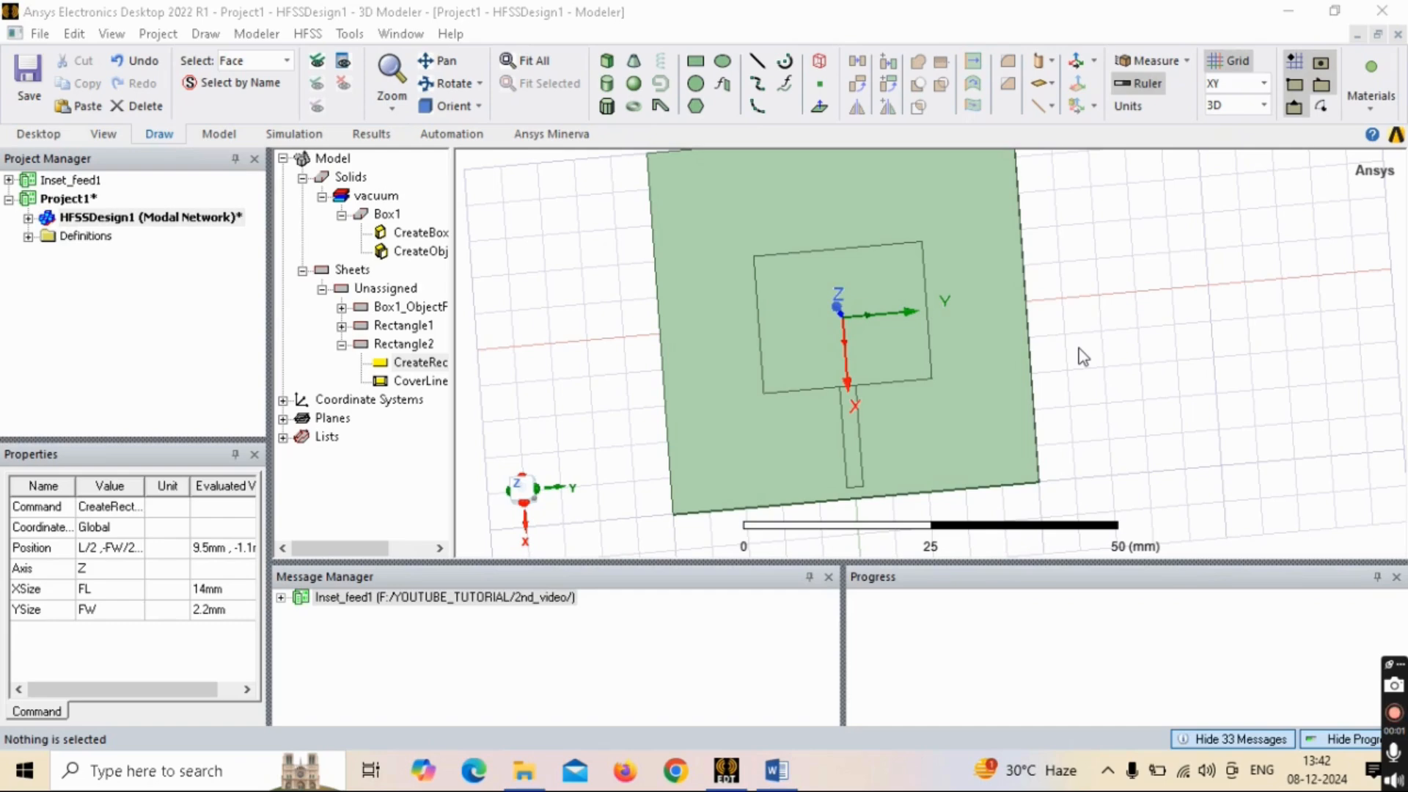
Step: Draw a small rectangle about 4.5 mm by 2.9 mm beside the feed, starting where the feed's +Y edge meets the patch
{"action": "middle_click_drag", "start_coordinate": [1084, 357], "coordinate": [873, 412]}
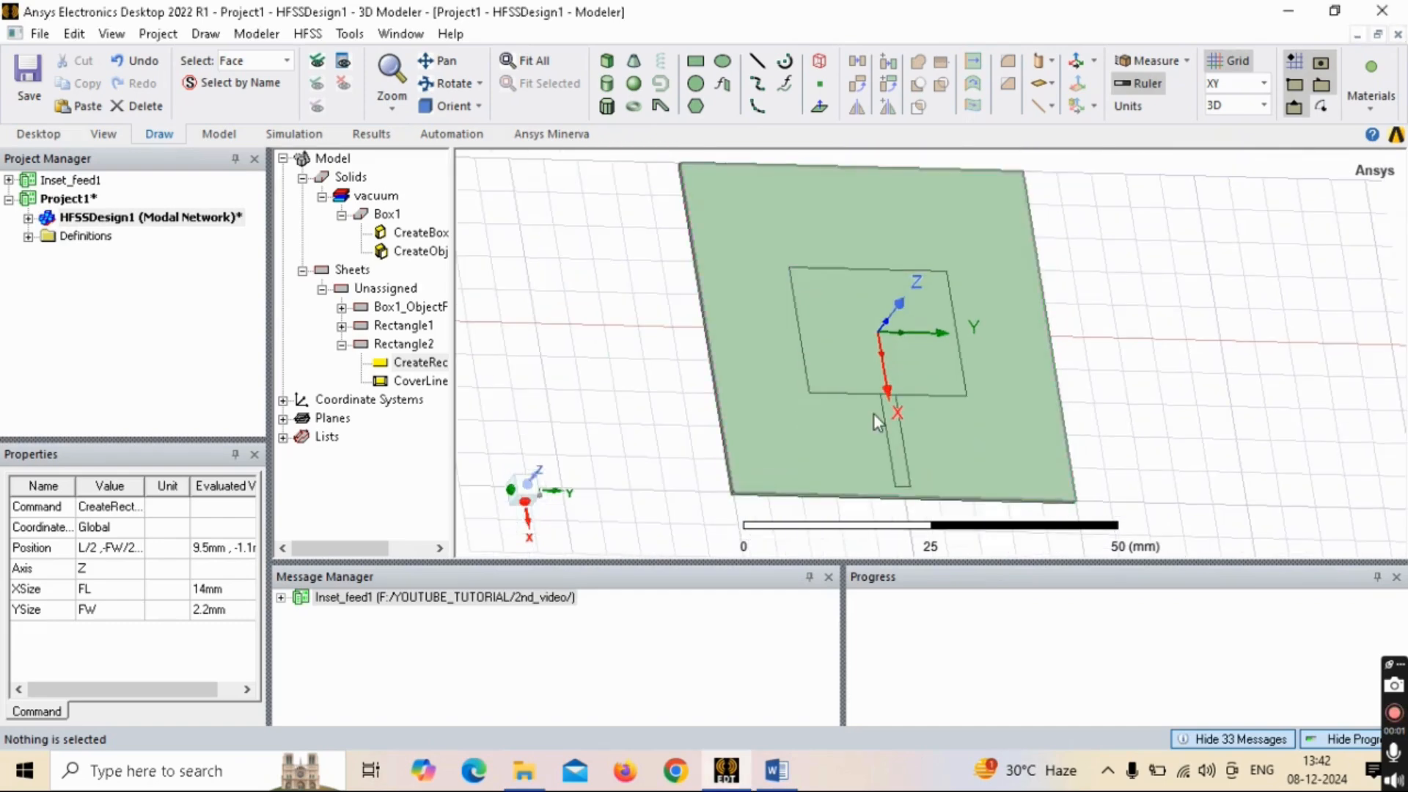
{"action": "scroll", "coordinate": [888, 365], "scroll_direction": "up", "scroll_amount": 1}
{"action": "scroll", "coordinate": [884, 356], "scroll_direction": "down", "scroll_amount": 2}
{"action": "middle_click_drag", "start_coordinate": [884, 356], "coordinate": [884, 387]}
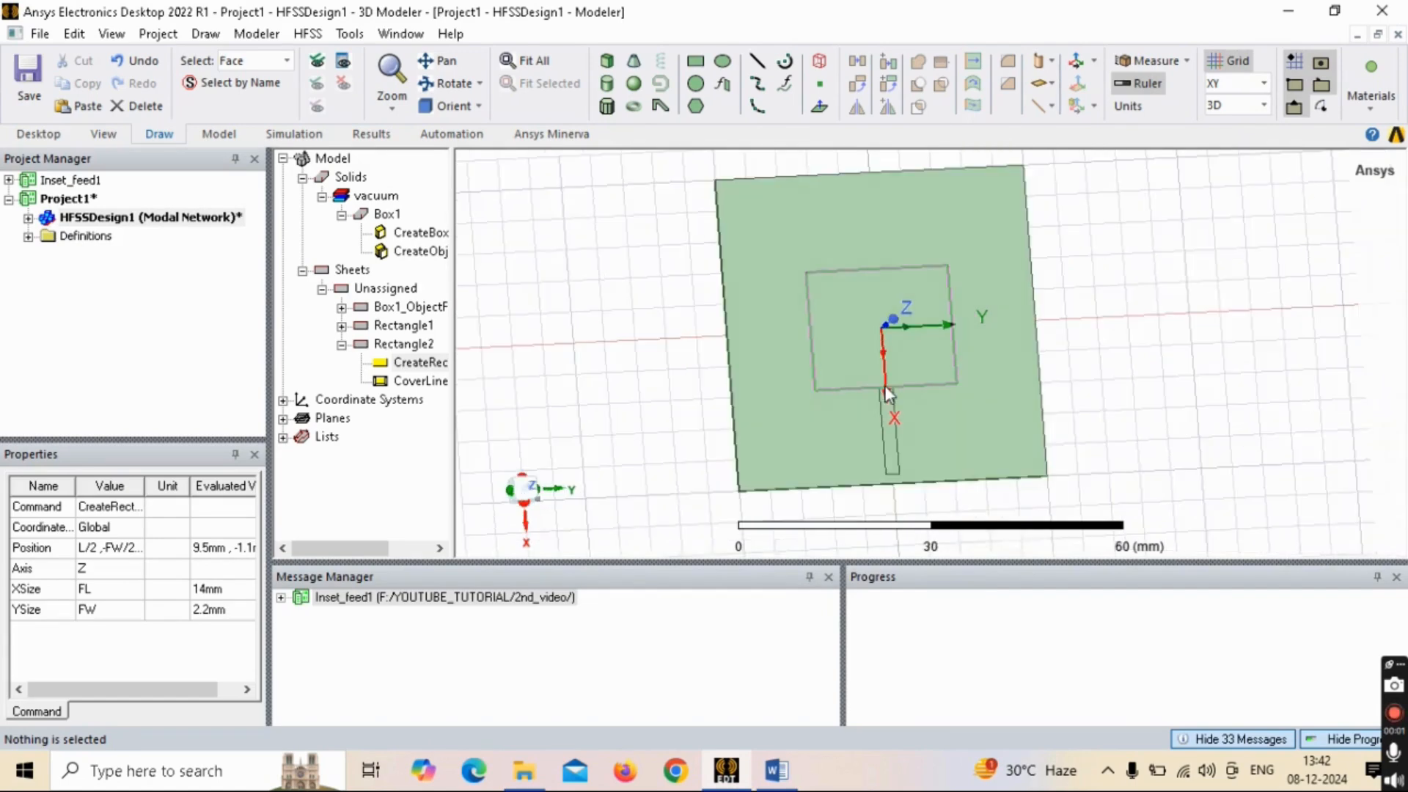
{"action": "scroll", "coordinate": [884, 388], "scroll_direction": "up", "scroll_amount": 5}
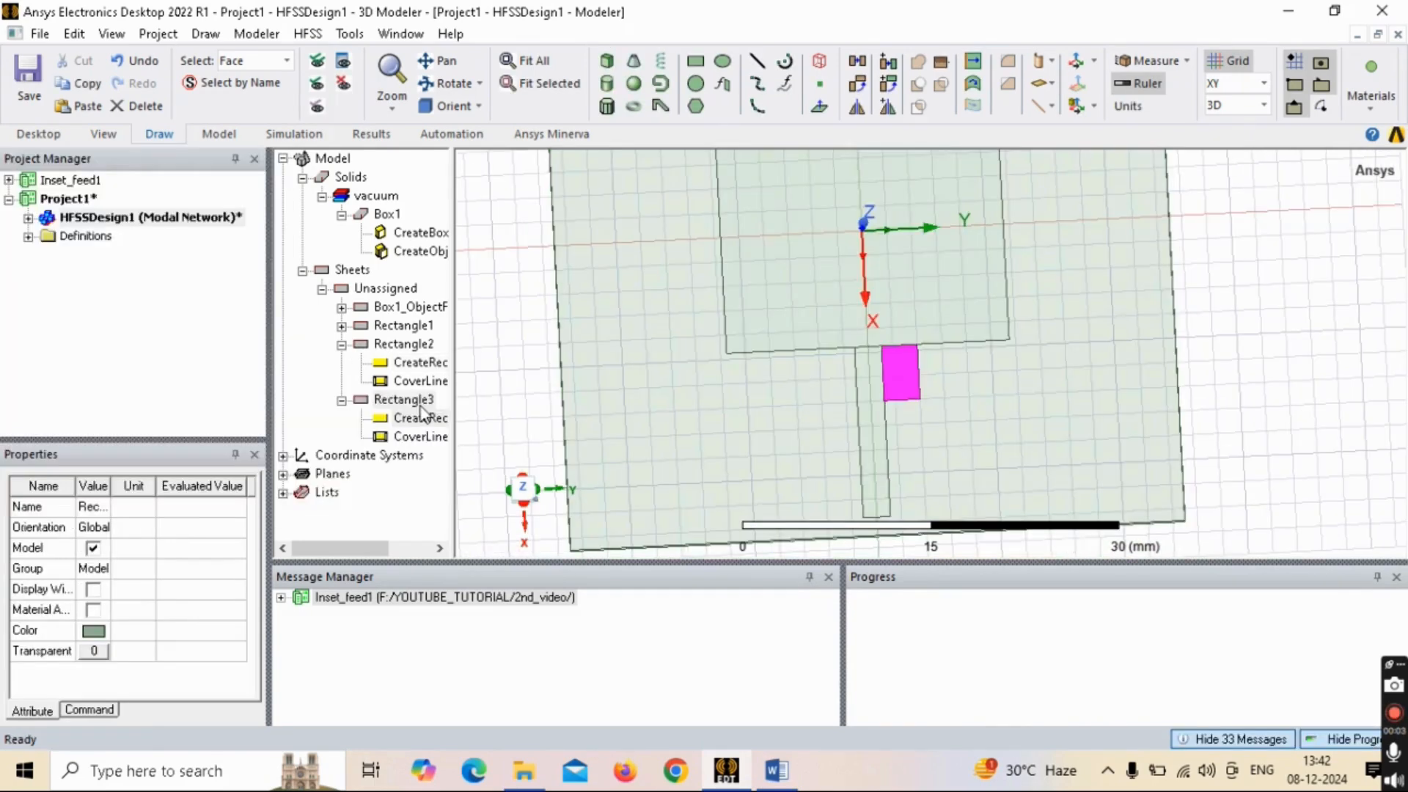
Step: Set the small rectangle's X size to a new length variable IL with the value 5.4 mm
{"action": "left_click", "coordinate": [420, 417]}
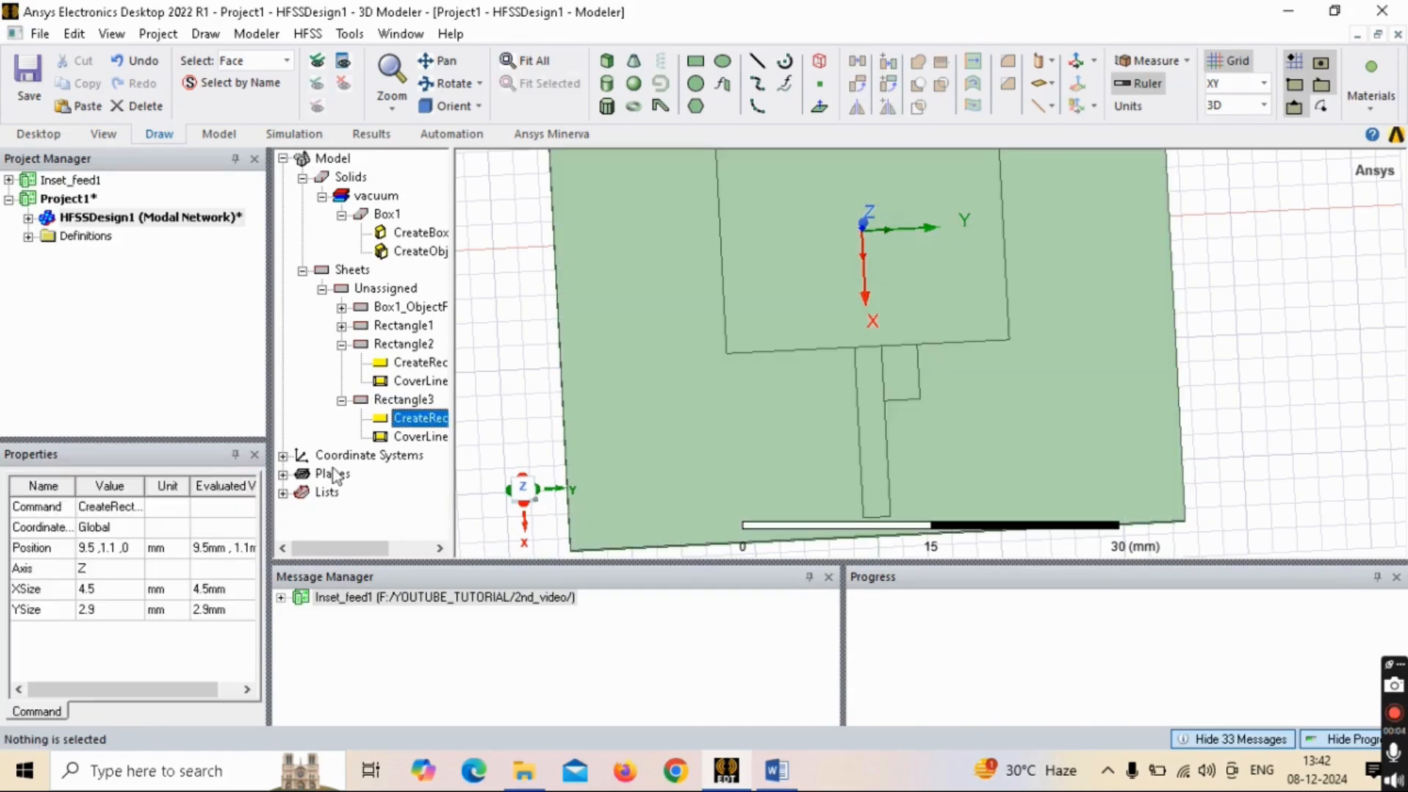
{"action": "left_click", "coordinate": [104, 594]}
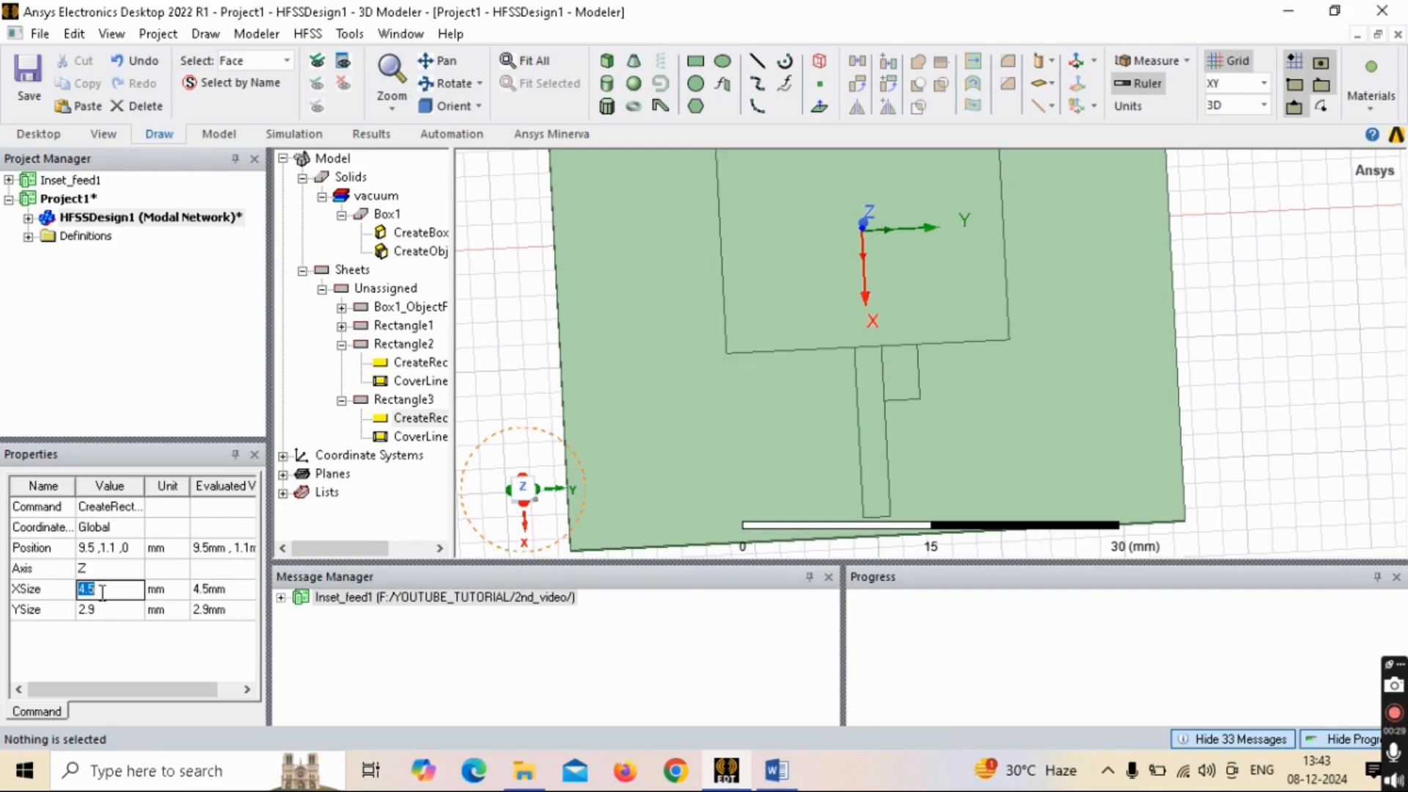
{"action": "type", "text": "i"}
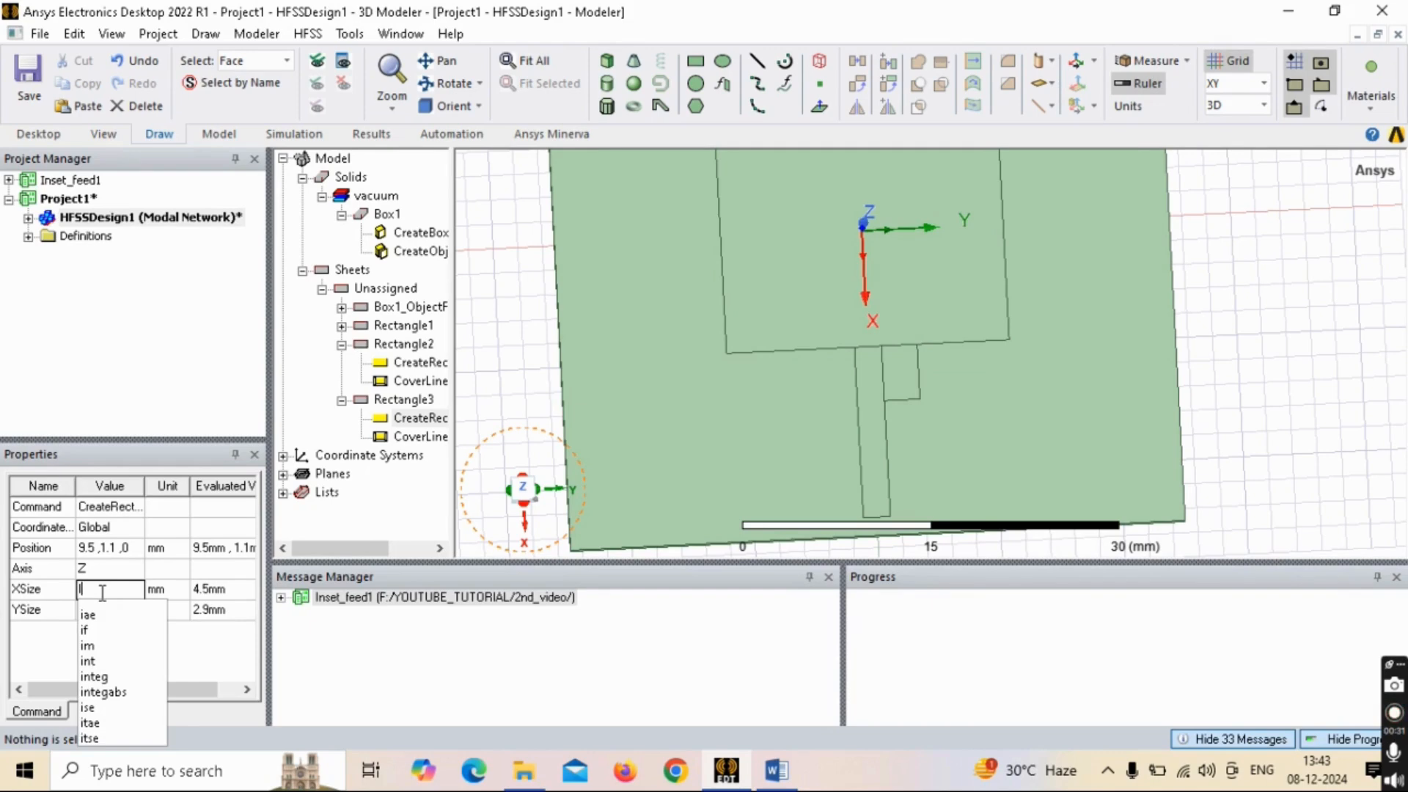
{"action": "type", "text": "L"}
{"action": "key", "text": "Return"}
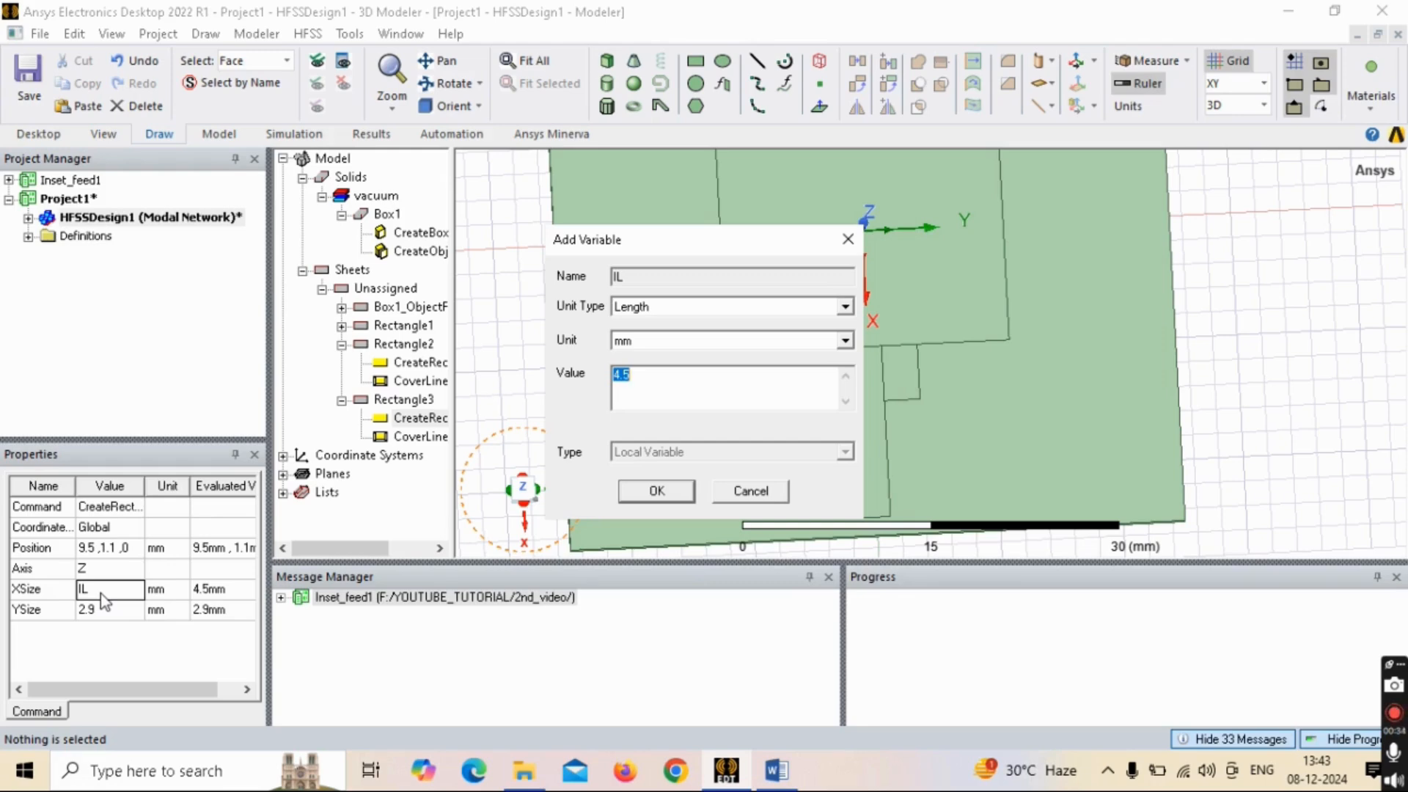
{"action": "key", "text": "BackSpace"}
{"action": "type", "text": "5.4"}
{"action": "key", "text": "Return"}
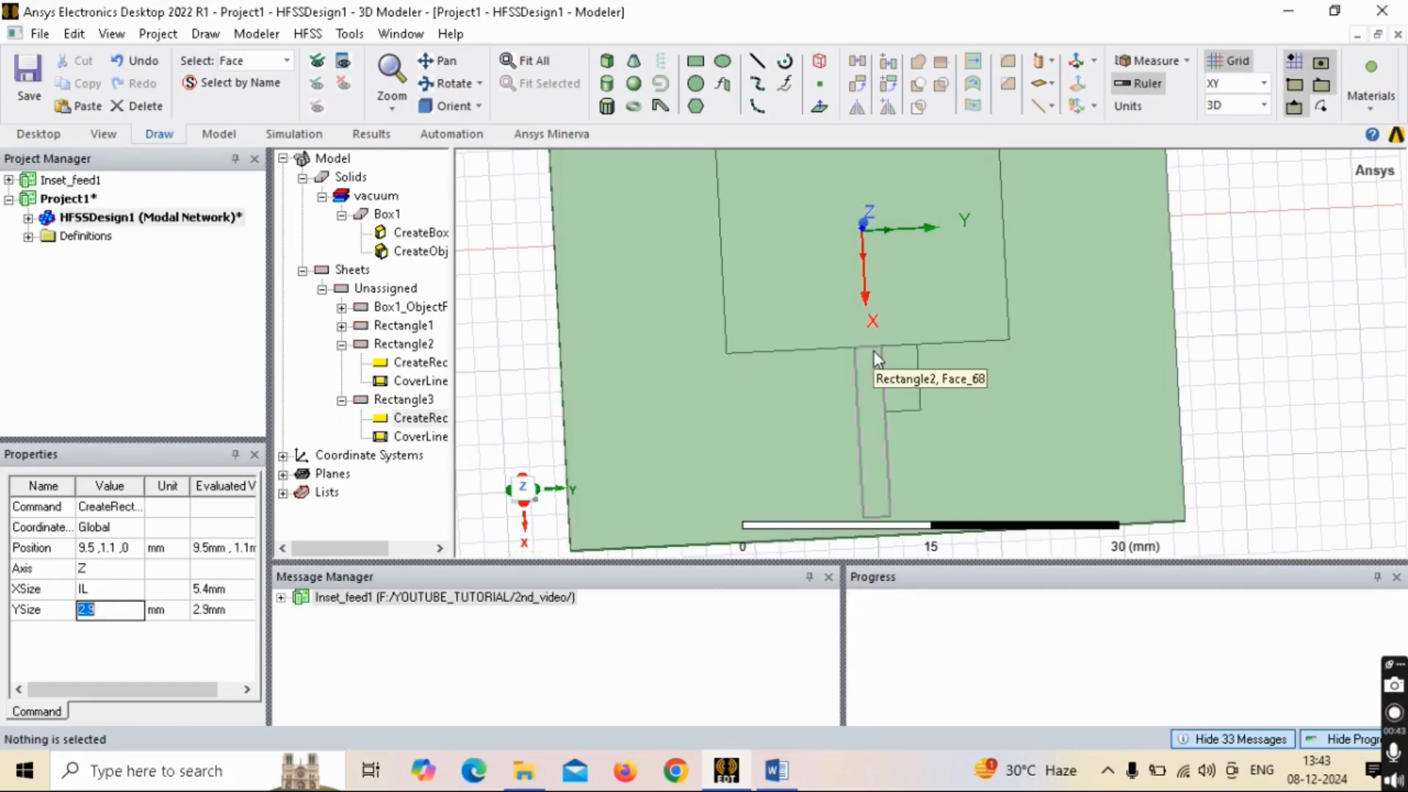
Step: Set the small rectangle's Y size to a new length variable IG with the value 2 mm
{"action": "type", "text": "IG"}
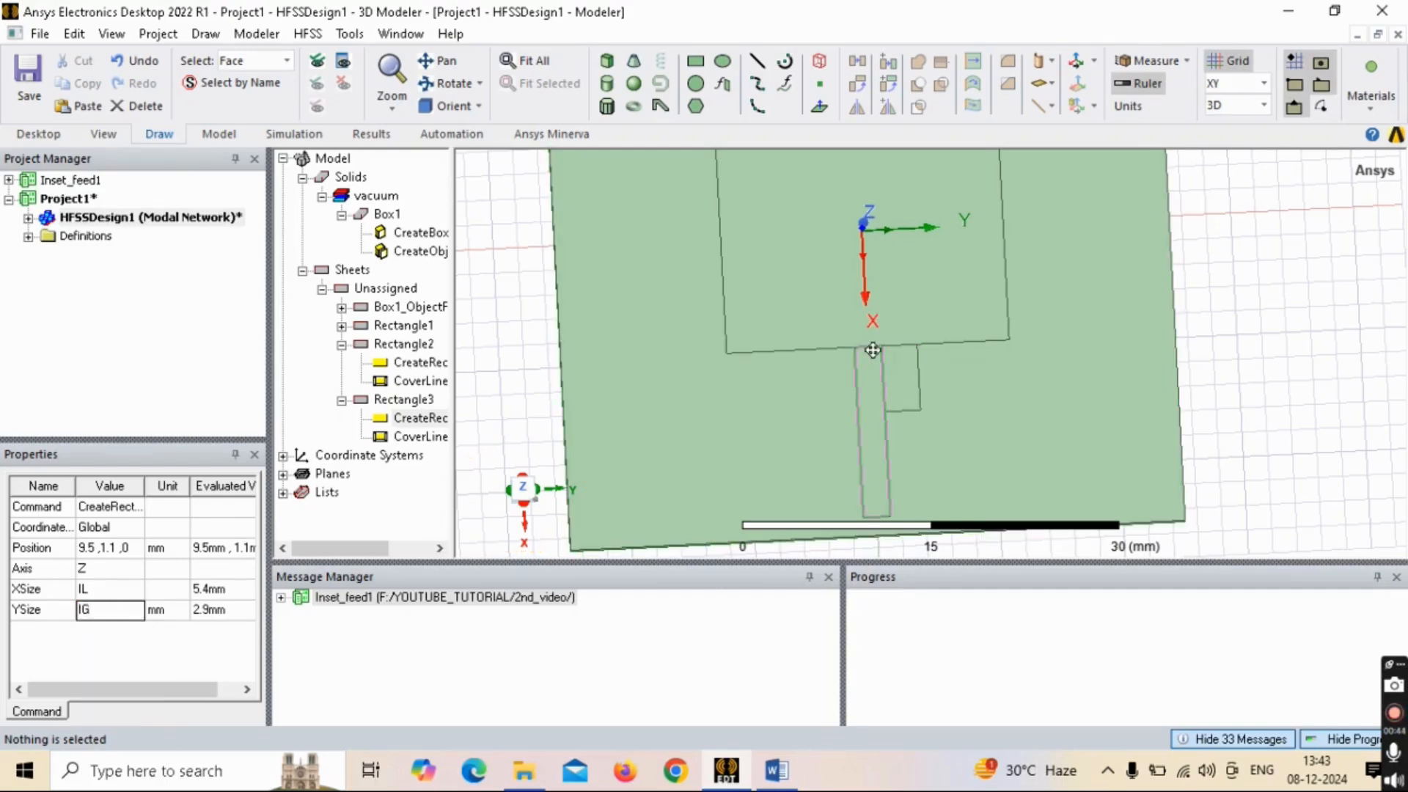
{"action": "key", "text": "Return"}
{"action": "type", "text": "2"}
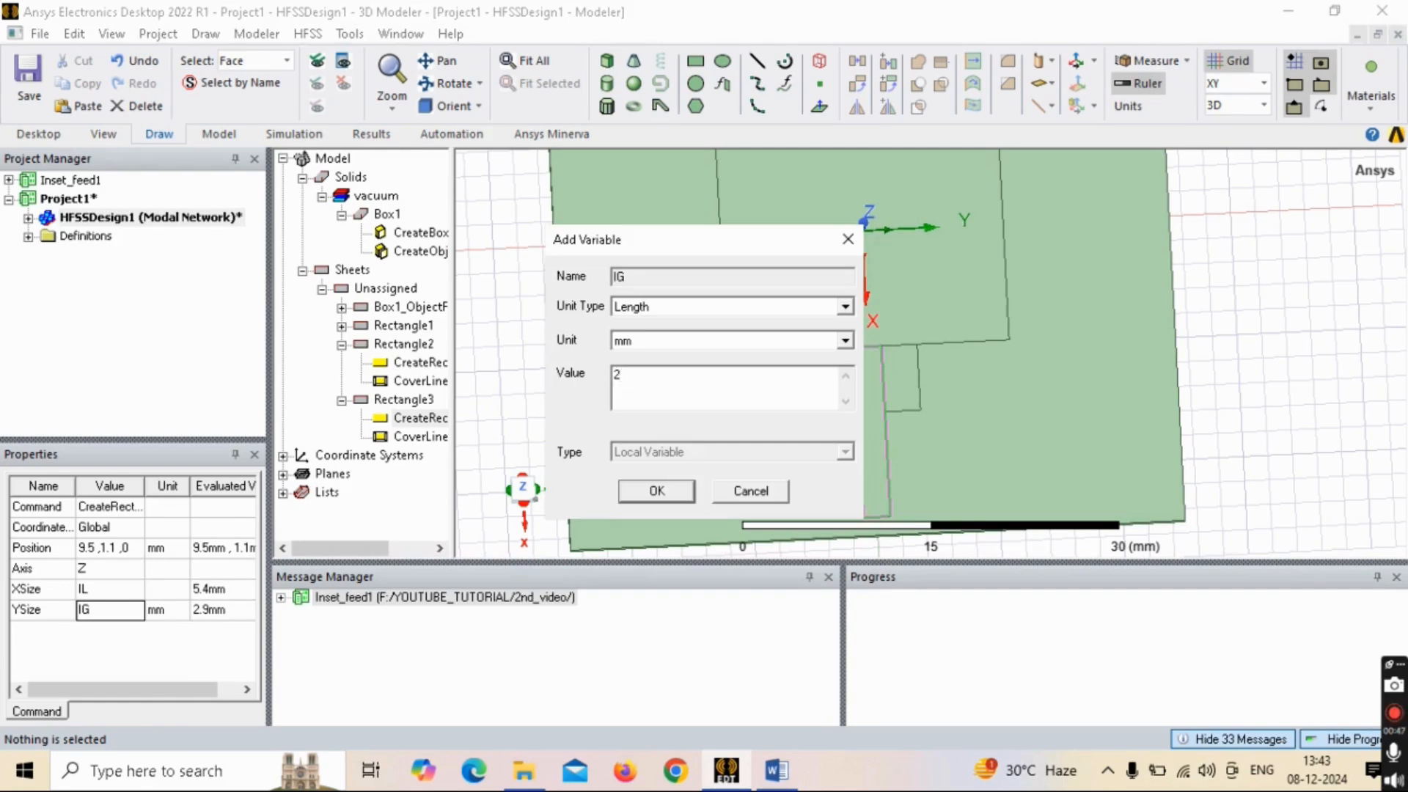
{"action": "key", "text": "Return"}
Step: Set the X coordinate of the small inset rectangle's position to L/2
{"action": "scroll", "coordinate": [914, 354], "scroll_direction": "down", "scroll_amount": 3}
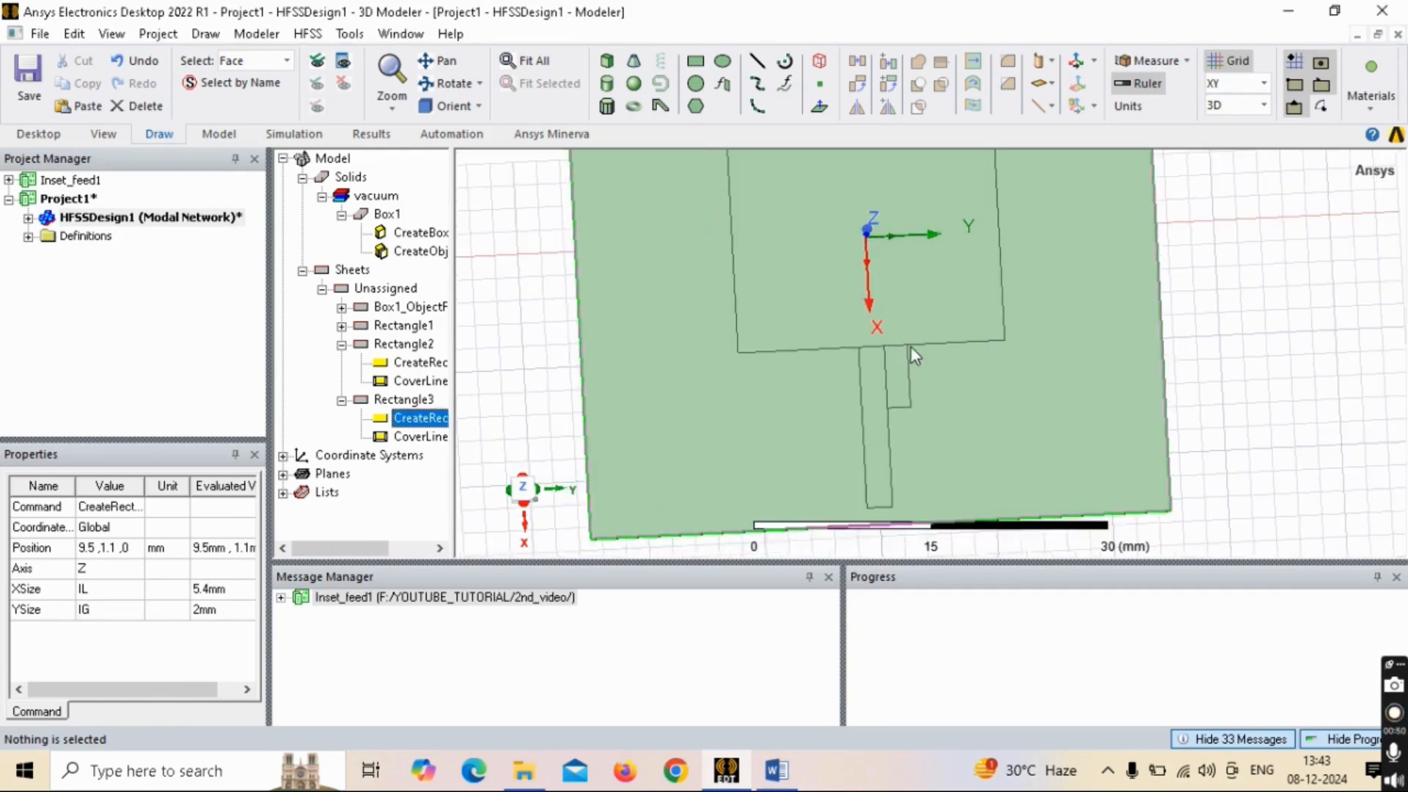
{"action": "middle_click_drag", "start_coordinate": [938, 341], "coordinate": [870, 365]}
{"action": "scroll", "coordinate": [853, 377], "scroll_direction": "up", "scroll_amount": 4}
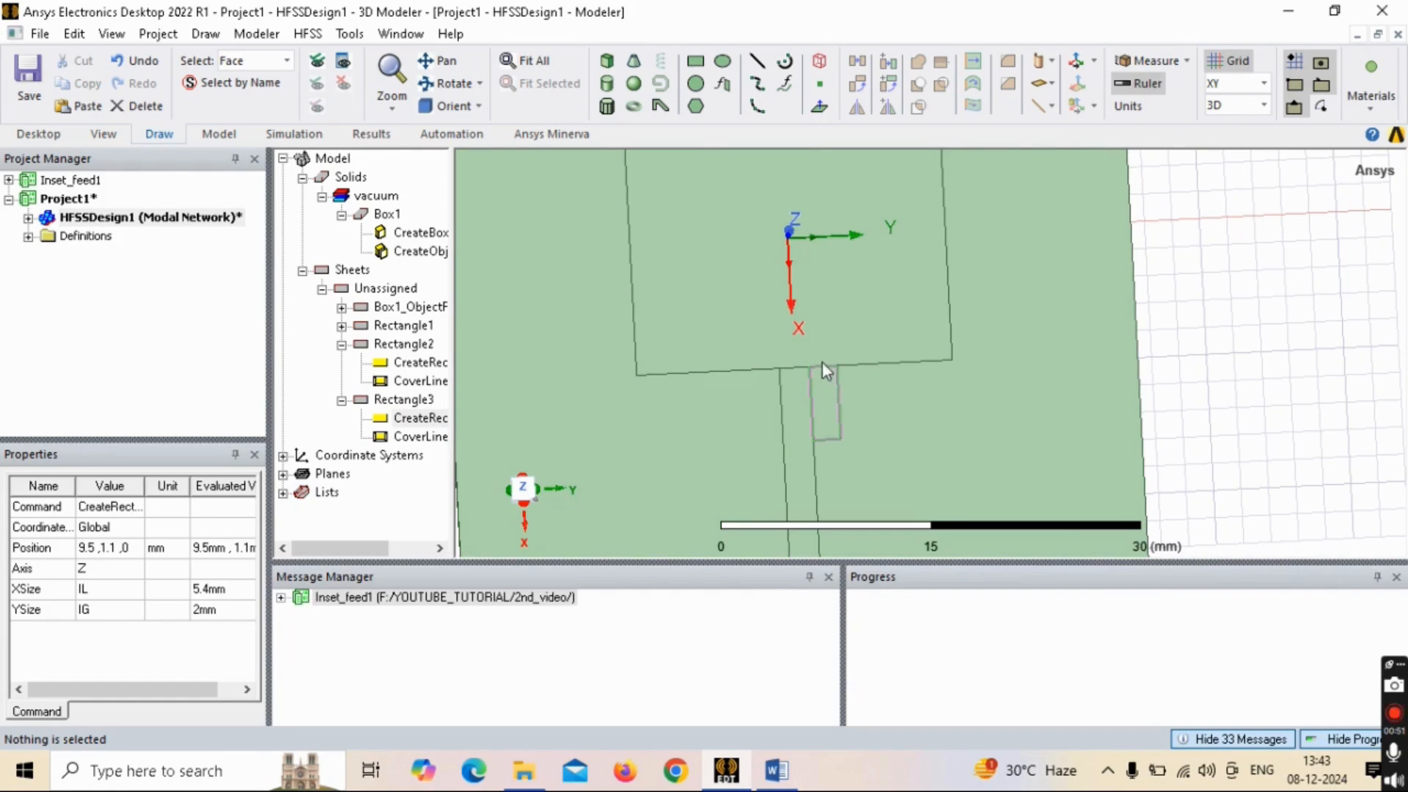
{"action": "left_click", "coordinate": [410, 417]}
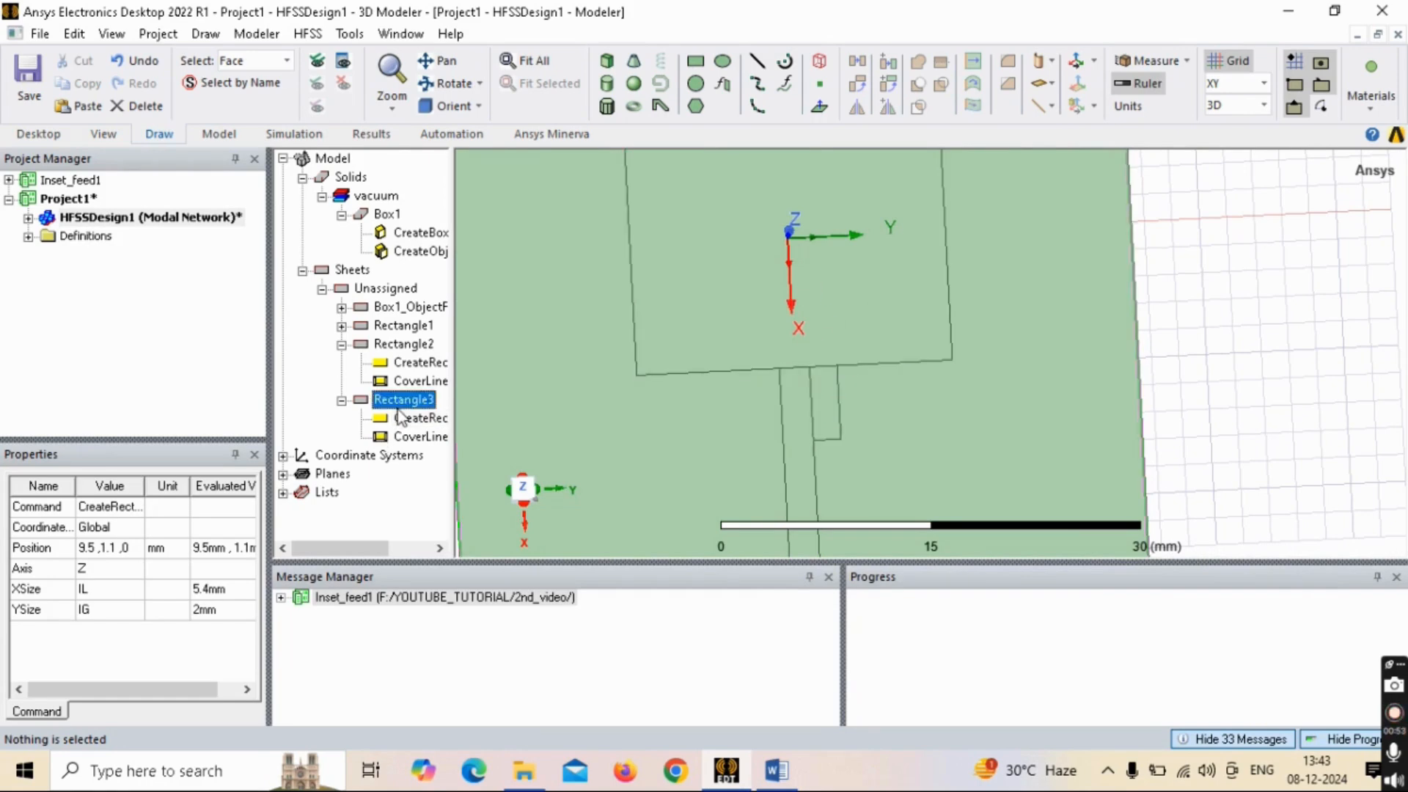
{"action": "left_click", "coordinate": [110, 549]}
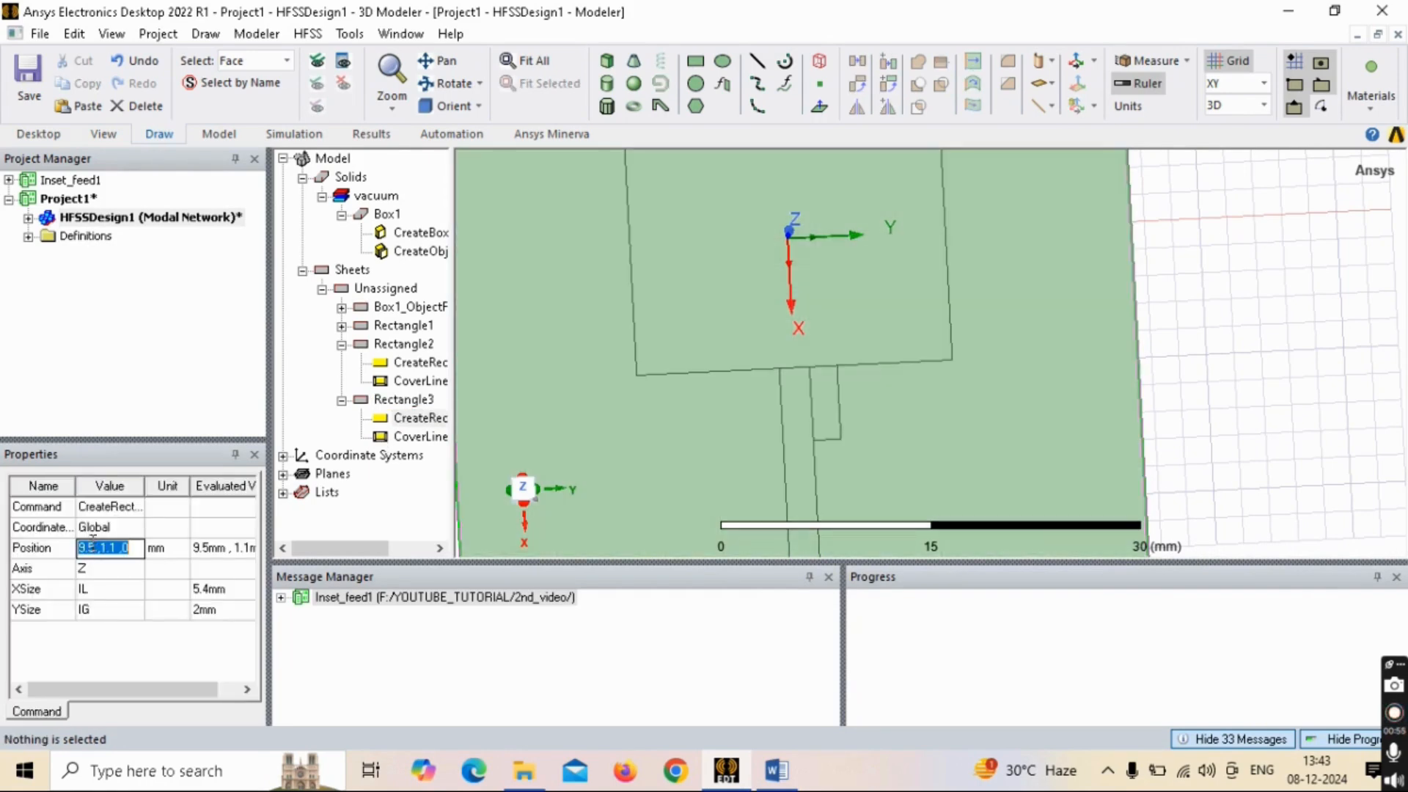
{"action": "left_click", "coordinate": [89, 547]}
{"action": "key", "text": "BackSpace"}
{"action": "key", "text": "BackSpace"}
{"action": "key", "text": "BackSpace"}
{"action": "type", "text": "L"}
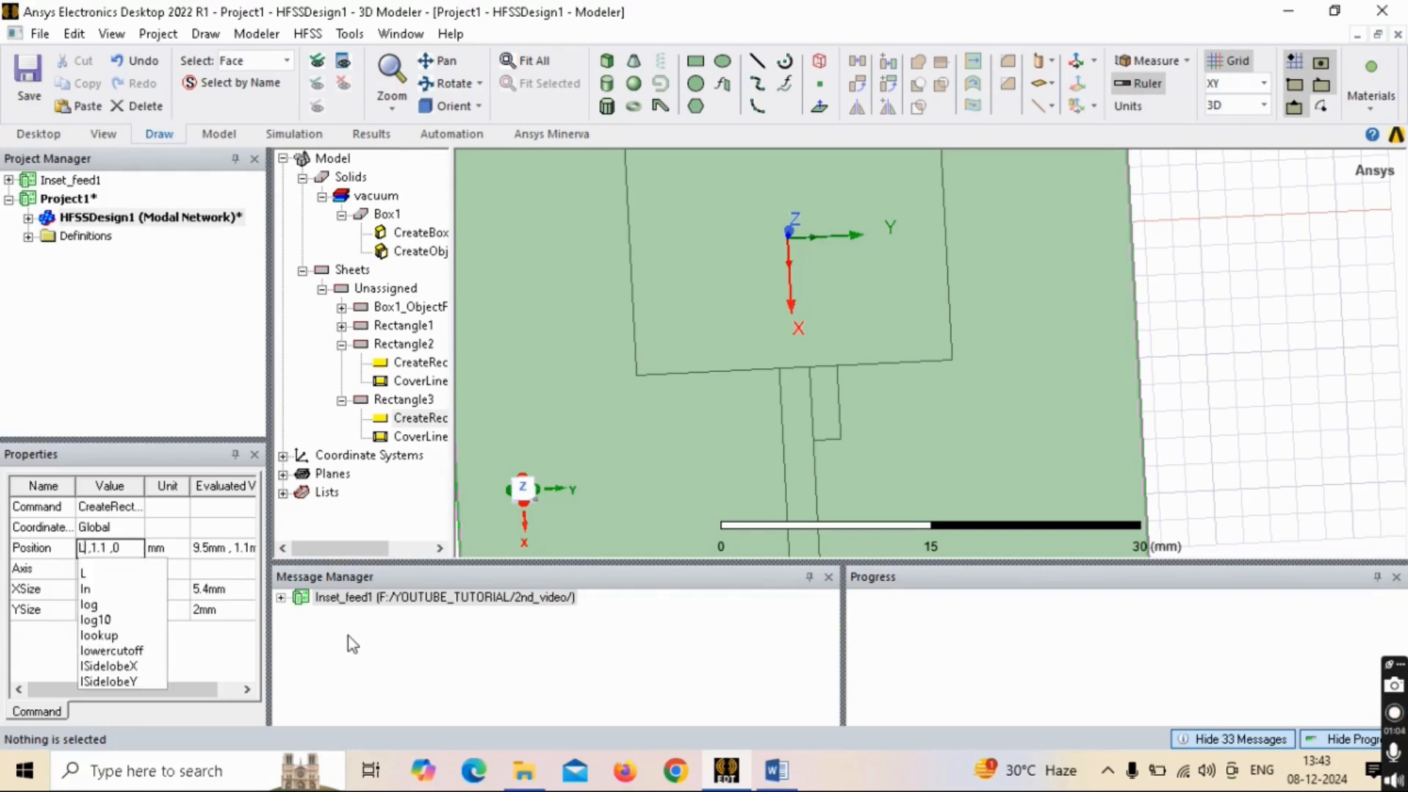
{"action": "type", "text": "/2"}
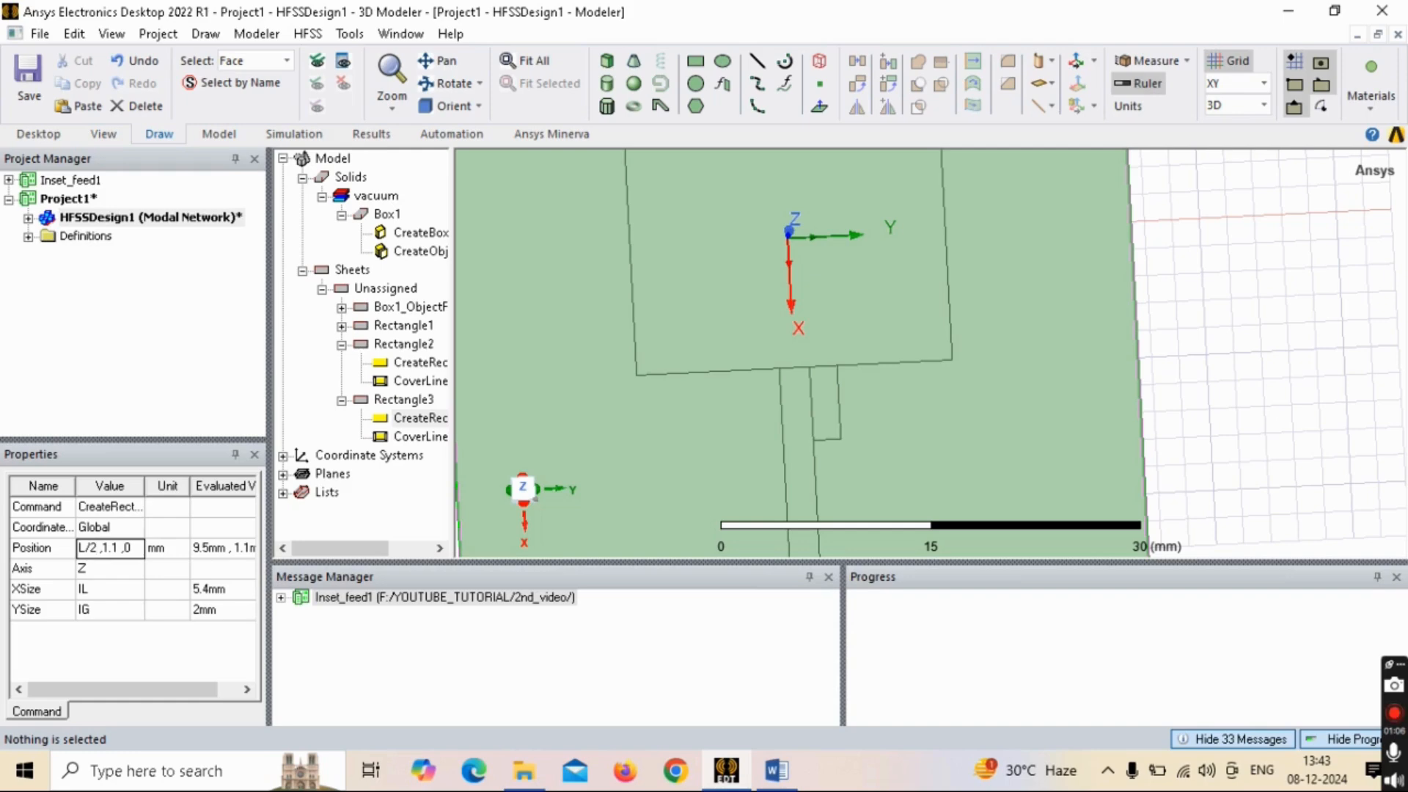
Step: Set the Y coordinate of the inset rectangle's position to FW/2 and apply the new position
{"action": "key", "text": "Right"}
{"action": "key", "text": "Right"}
{"action": "key", "text": "Right"}
{"action": "key", "text": "Right"}
{"action": "key", "text": "Right"}
{"action": "key", "text": "BackSpace"}
{"action": "key", "text": "BackSpace"}
{"action": "key", "text": "BackSpace"}
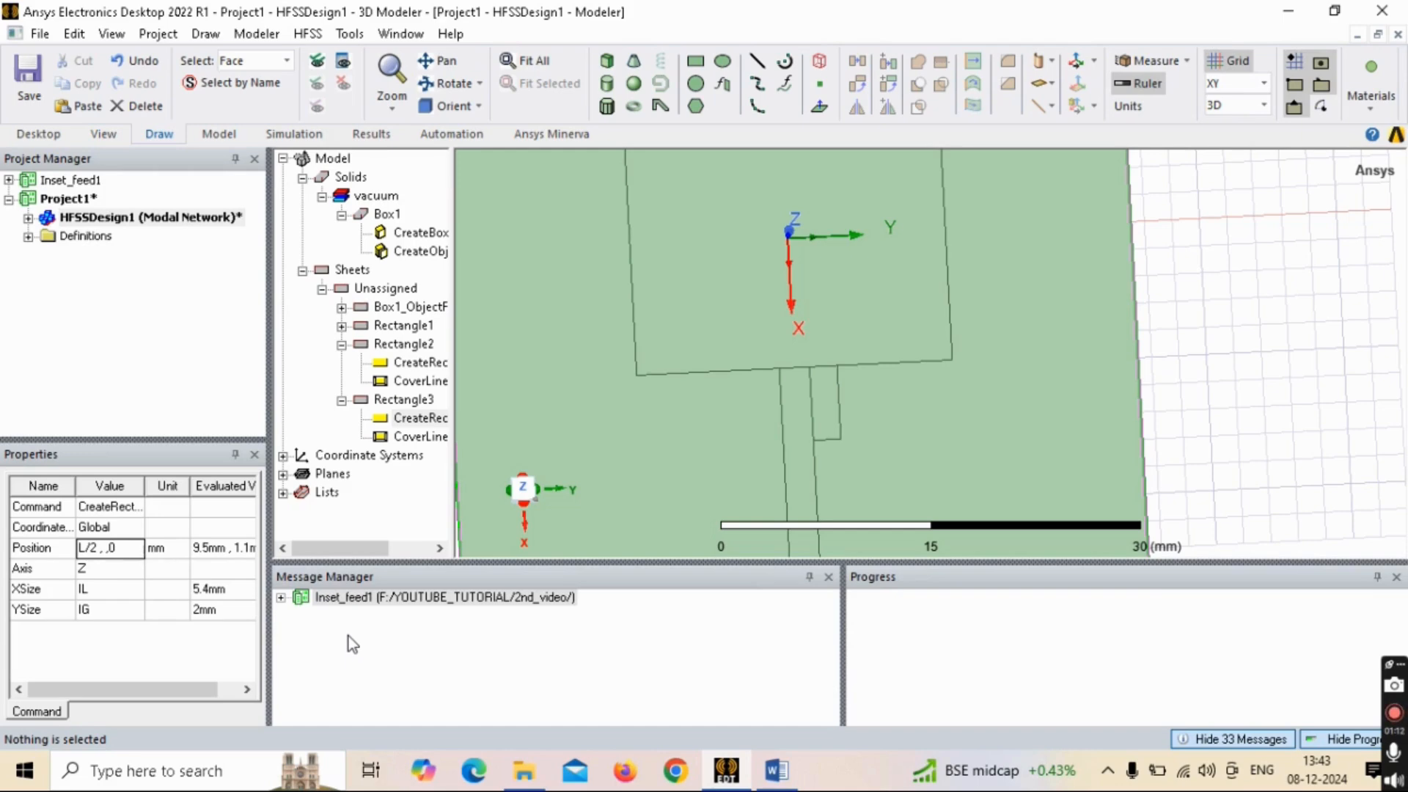
{"action": "type", "text": "FW/2"}
{"action": "key", "text": "Return"}
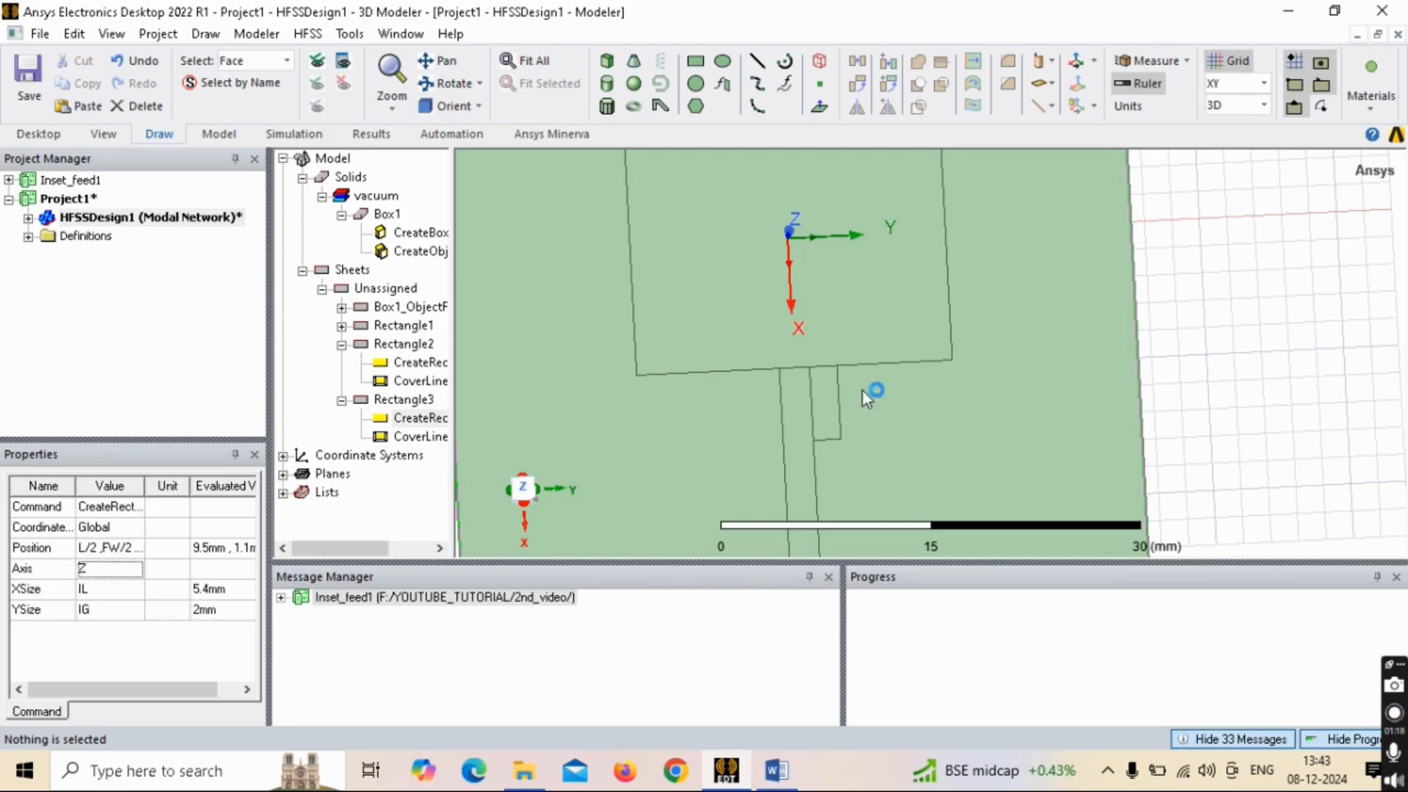
Step: Set the inset rectangle's X size to -IL so it extends into the patch
{"action": "left_click", "coordinate": [92, 590]}
{"action": "type", "text": "-IL"}
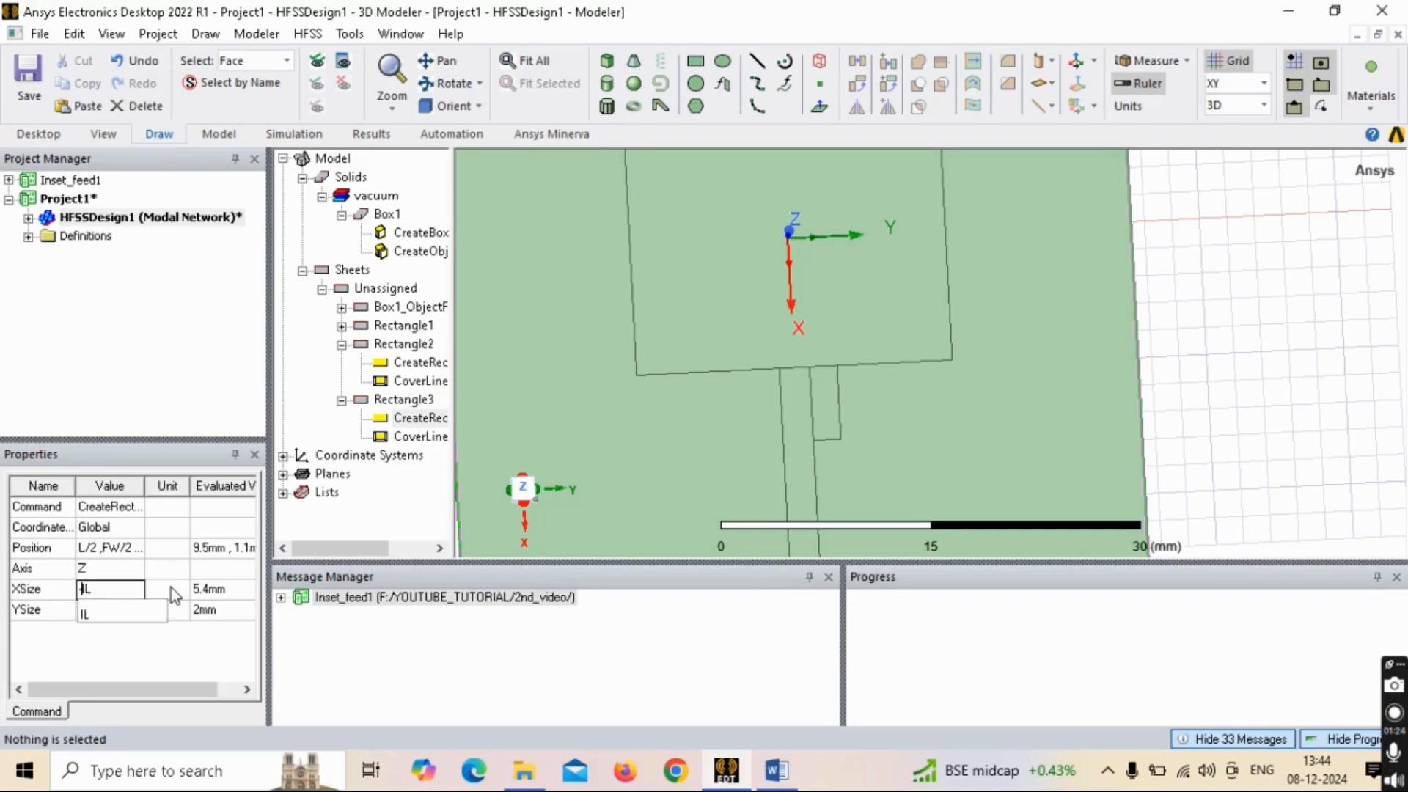
{"action": "key", "text": "Tab"}
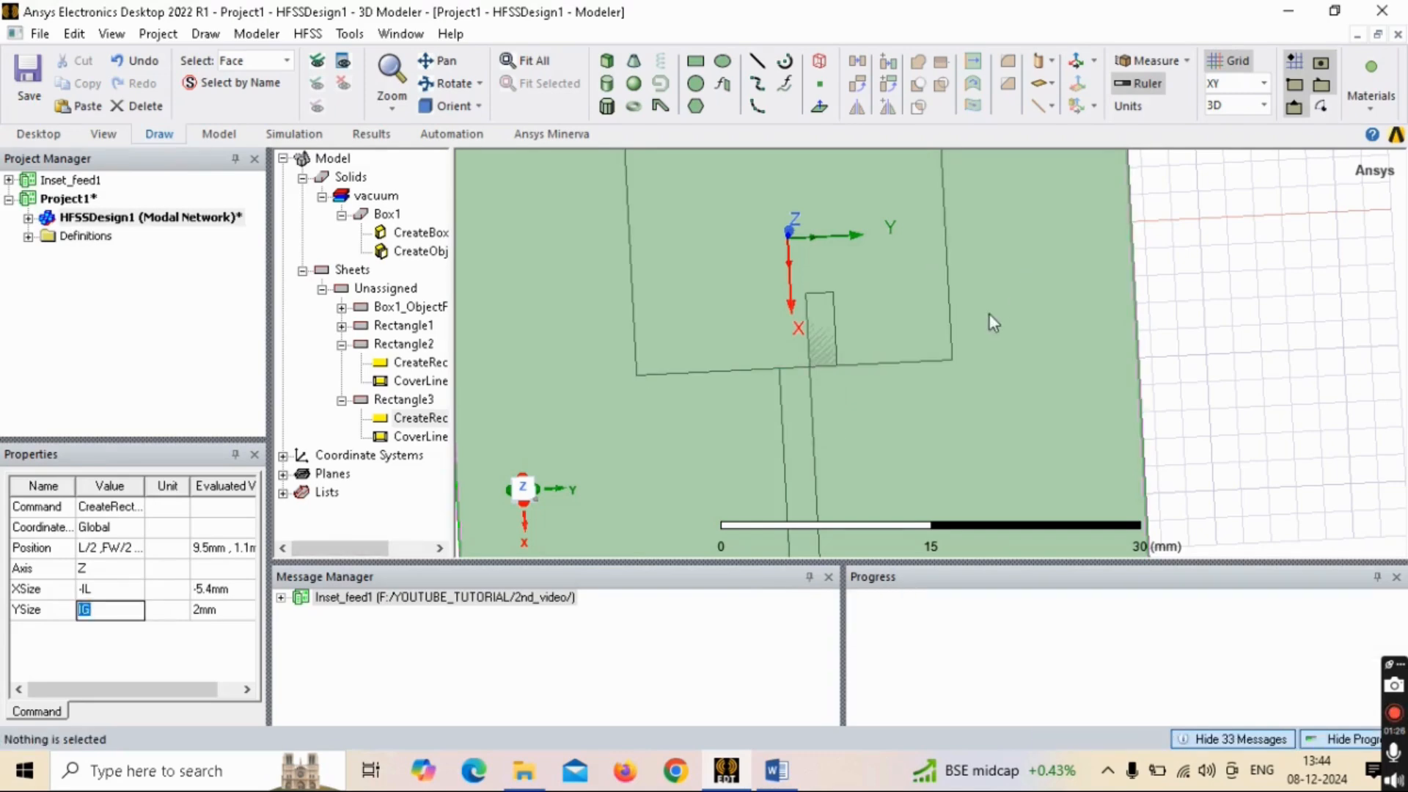
Step: Mirror-duplicate the inset rectangle across the feed centreline, anchoring the mirror plane at the origin with its normal along -Y
{"action": "scroll", "coordinate": [988, 314], "scroll_direction": "down", "scroll_amount": 1}
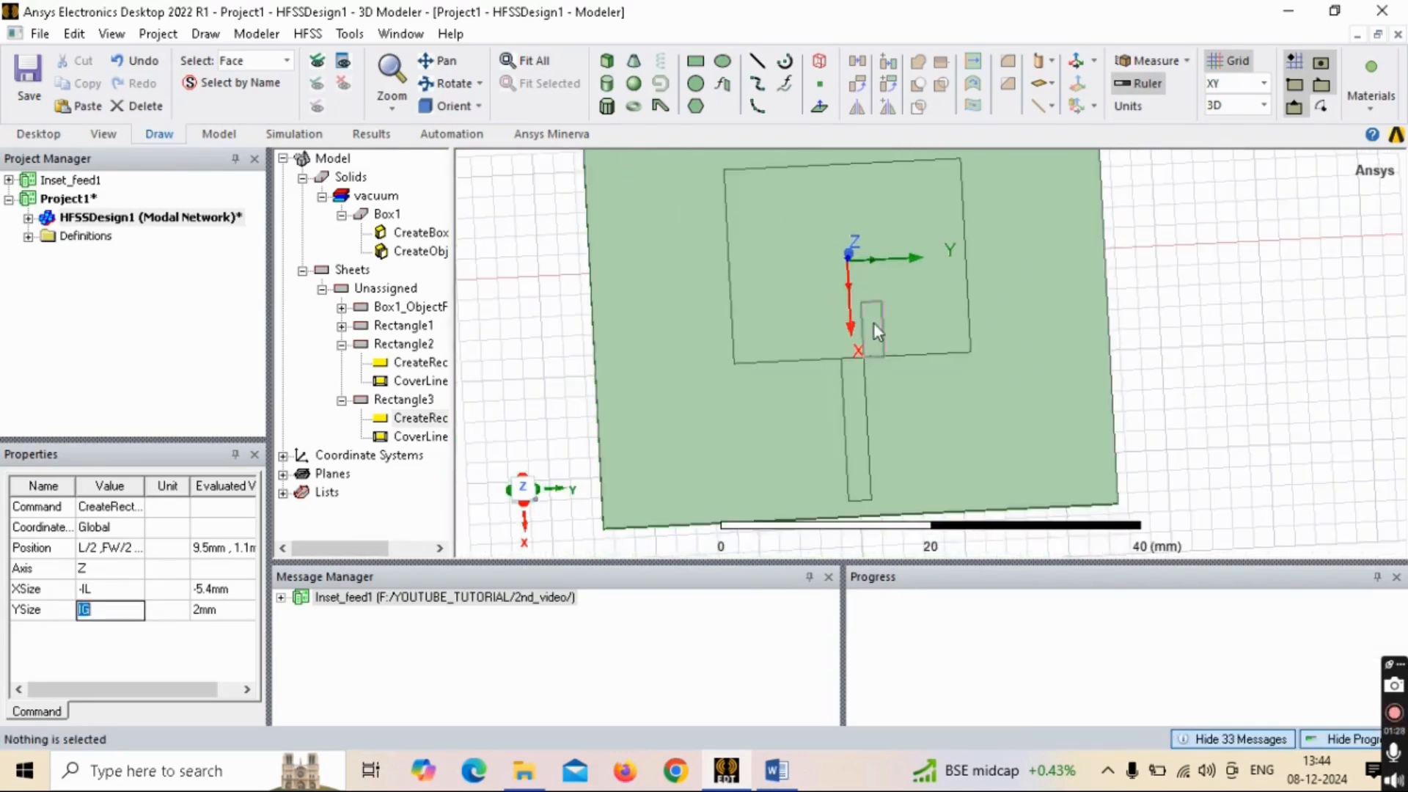
{"action": "scroll", "coordinate": [874, 324], "scroll_direction": "up", "scroll_amount": 2}
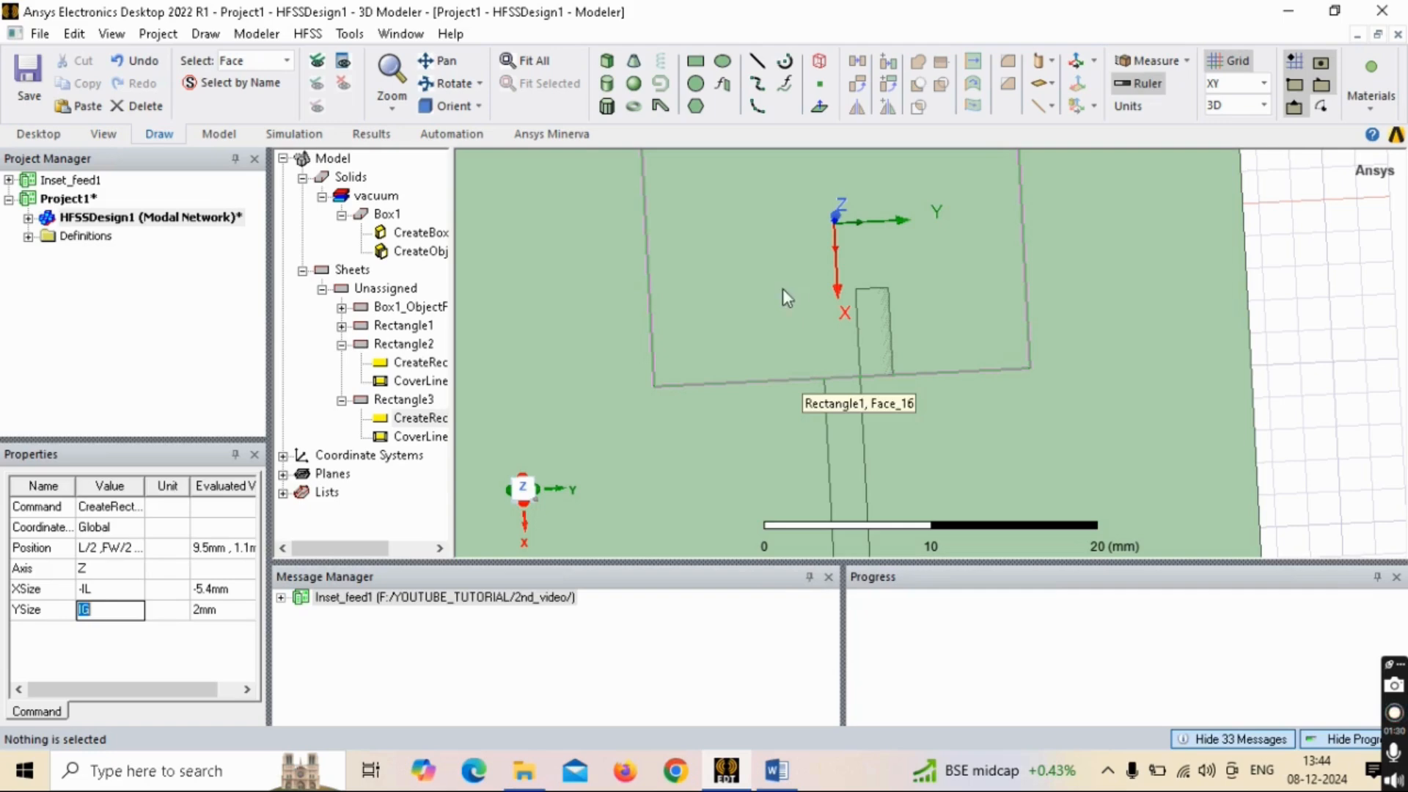
{"action": "left_click", "coordinate": [342, 399]}
{"action": "left_click", "coordinate": [411, 400]}
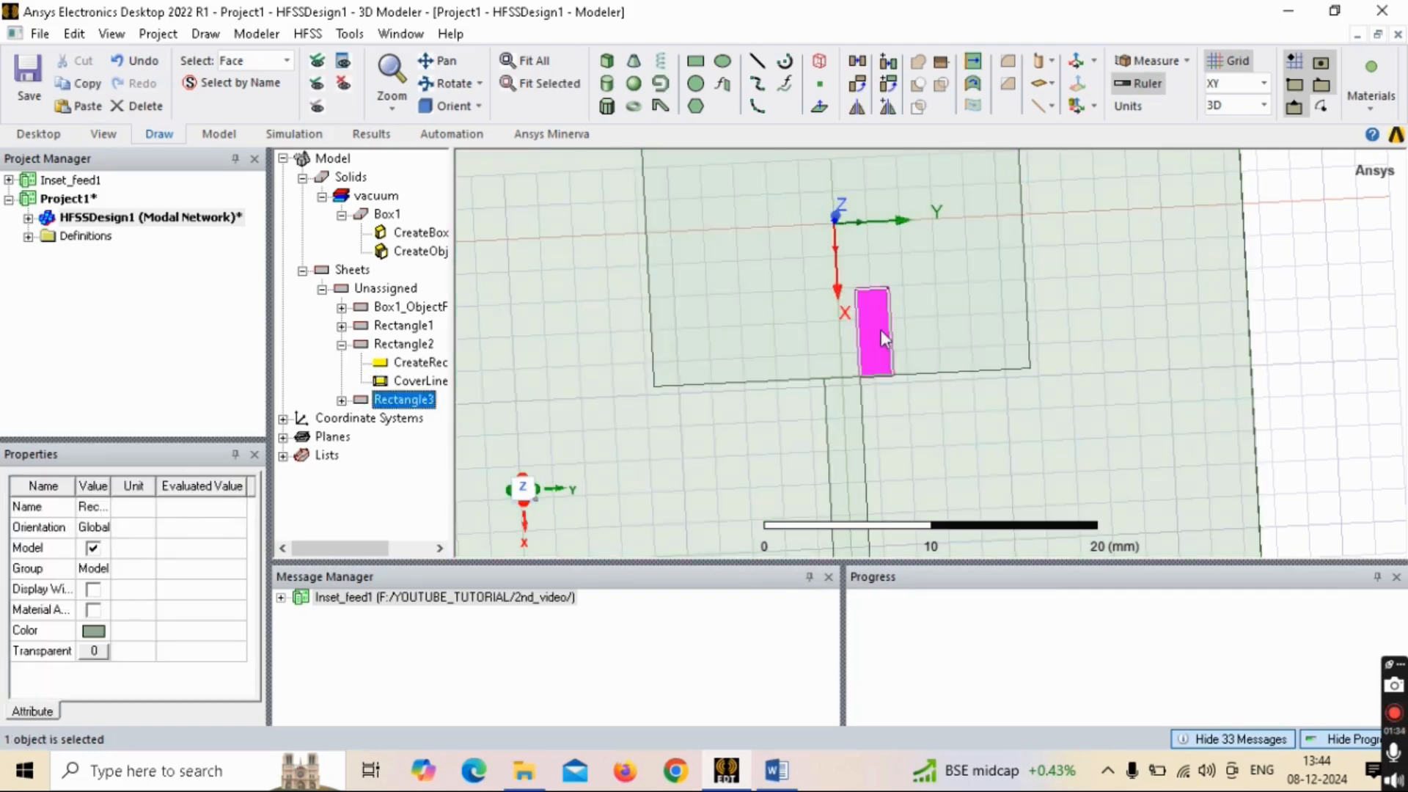
{"action": "left_click", "coordinate": [885, 108]}
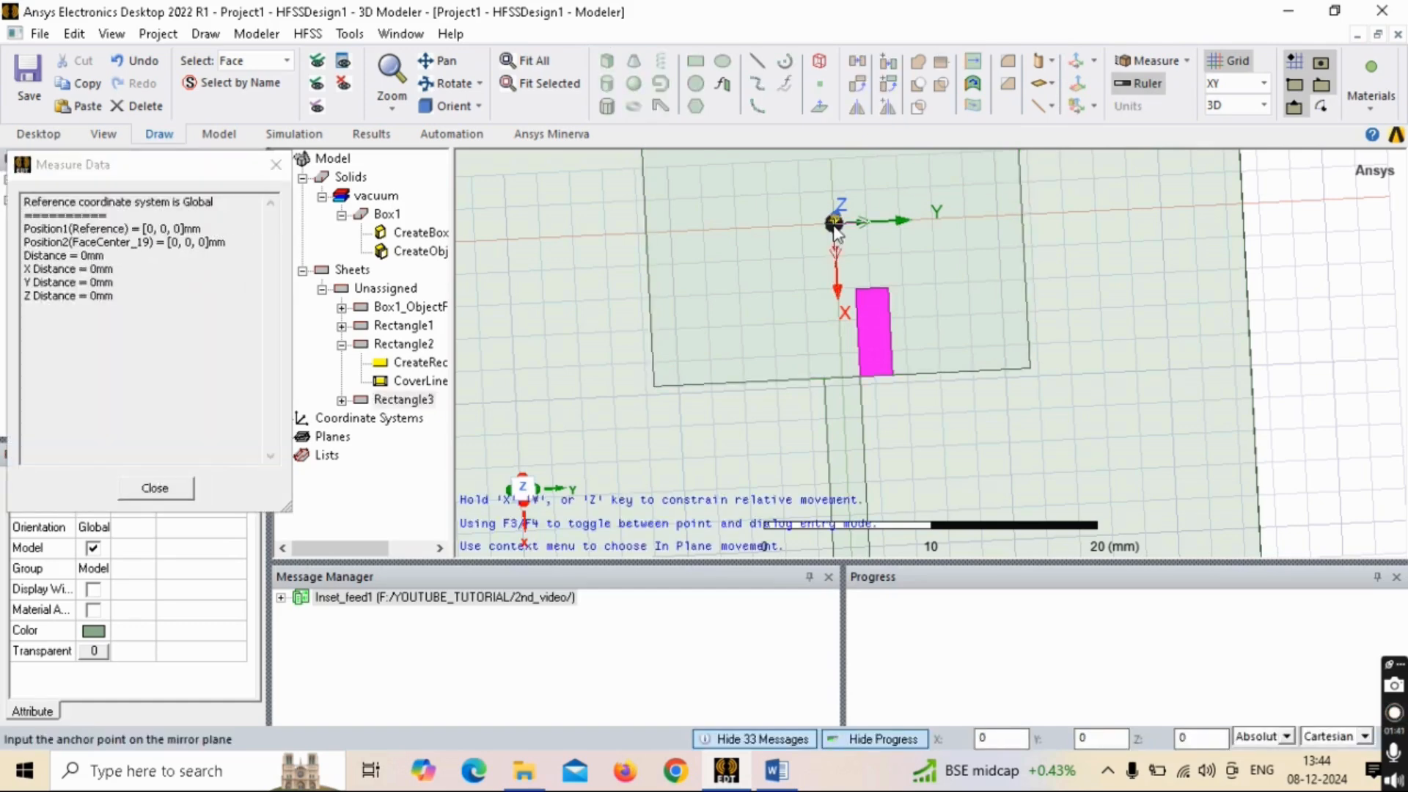
{"action": "left_click", "coordinate": [834, 223]}
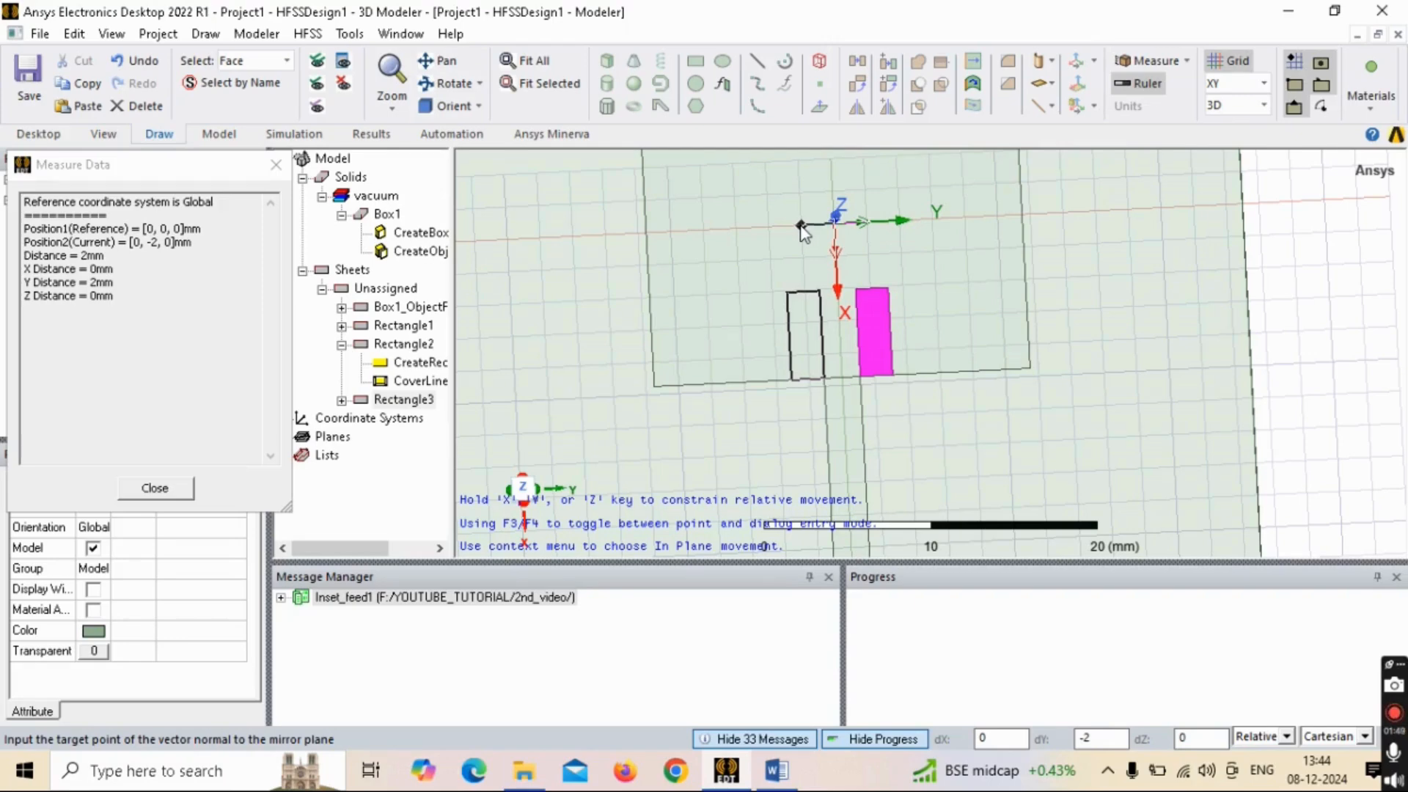
{"action": "left_click", "coordinate": [802, 227]}
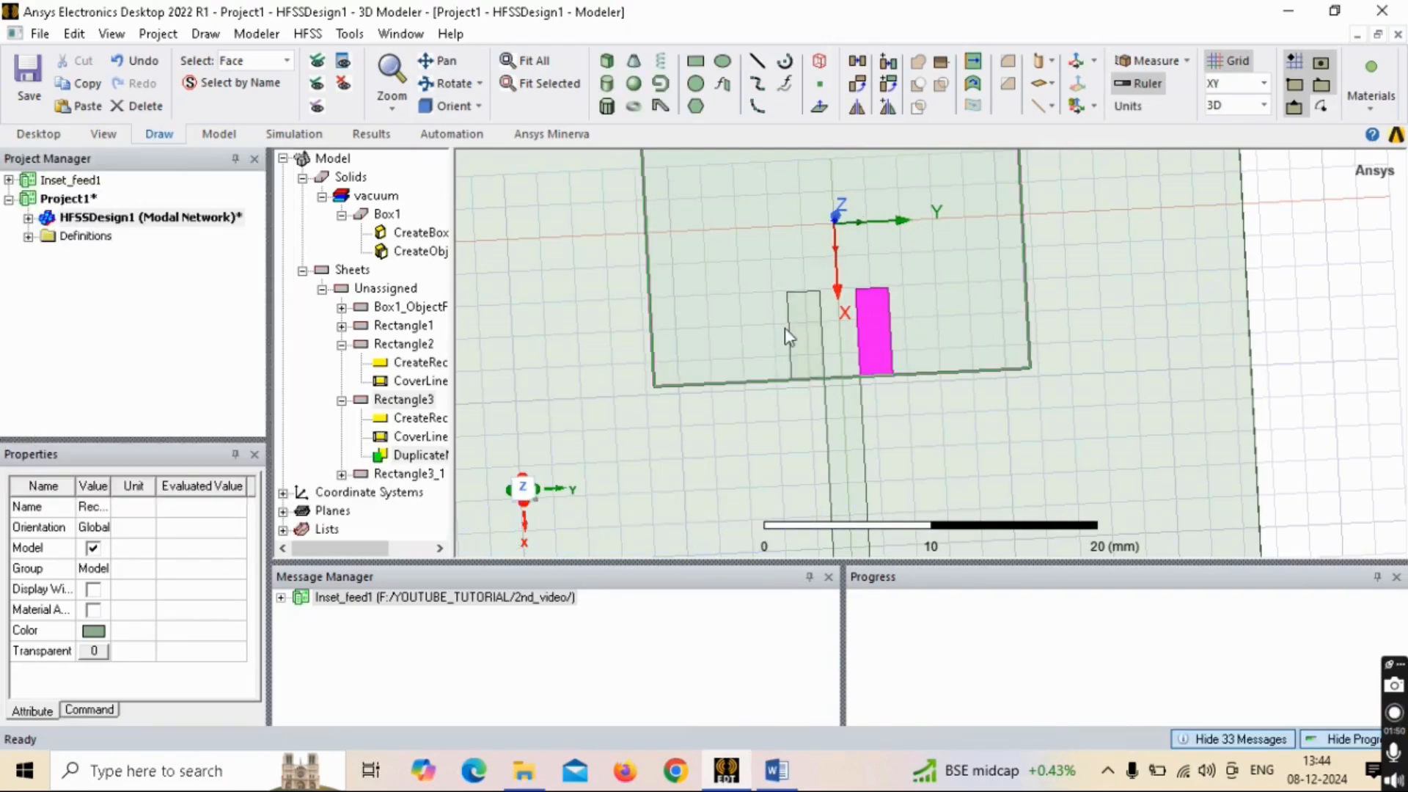
Step: Highlight the inset rectangle and its mirrored copy together and examine their placement in the patch beside the feed line
{"action": "scroll", "coordinate": [788, 335], "scroll_direction": "down", "scroll_amount": 2}
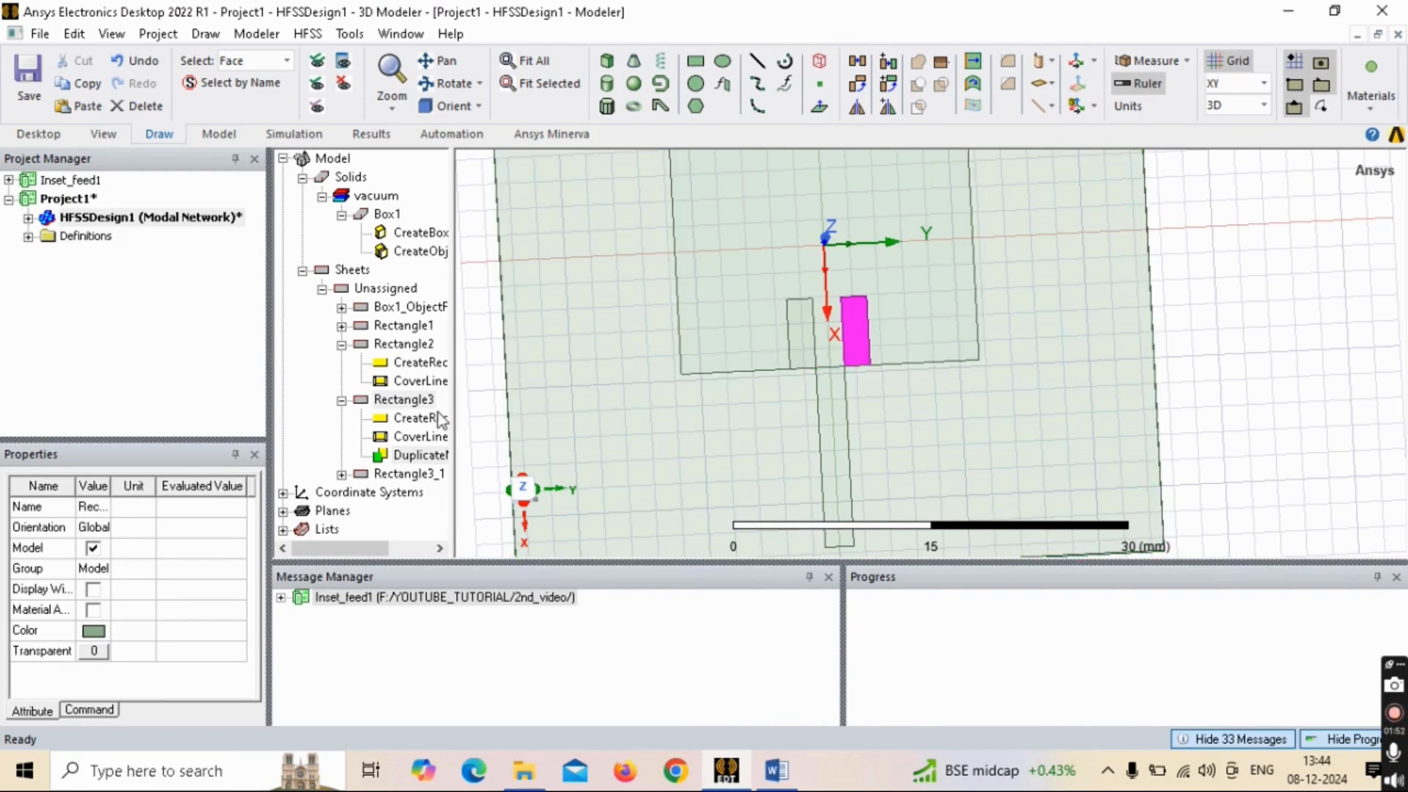
{"action": "left_click", "coordinate": [342, 399]}
{"action": "left_click", "coordinate": [341, 344]}
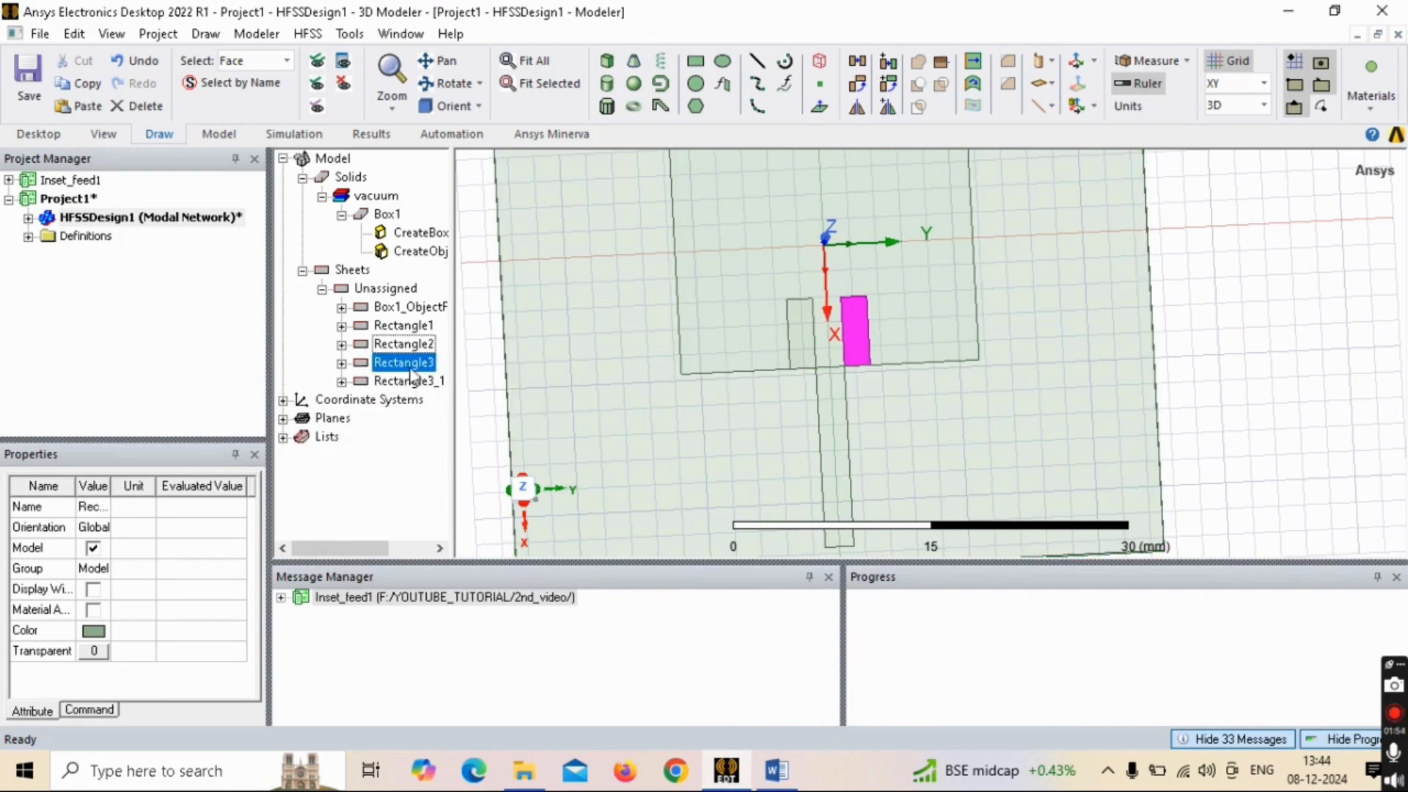
{"action": "left_click", "coordinate": [409, 380], "text": "ctrl"}
{"action": "scroll", "coordinate": [912, 327], "scroll_direction": "down", "scroll_amount": 2}
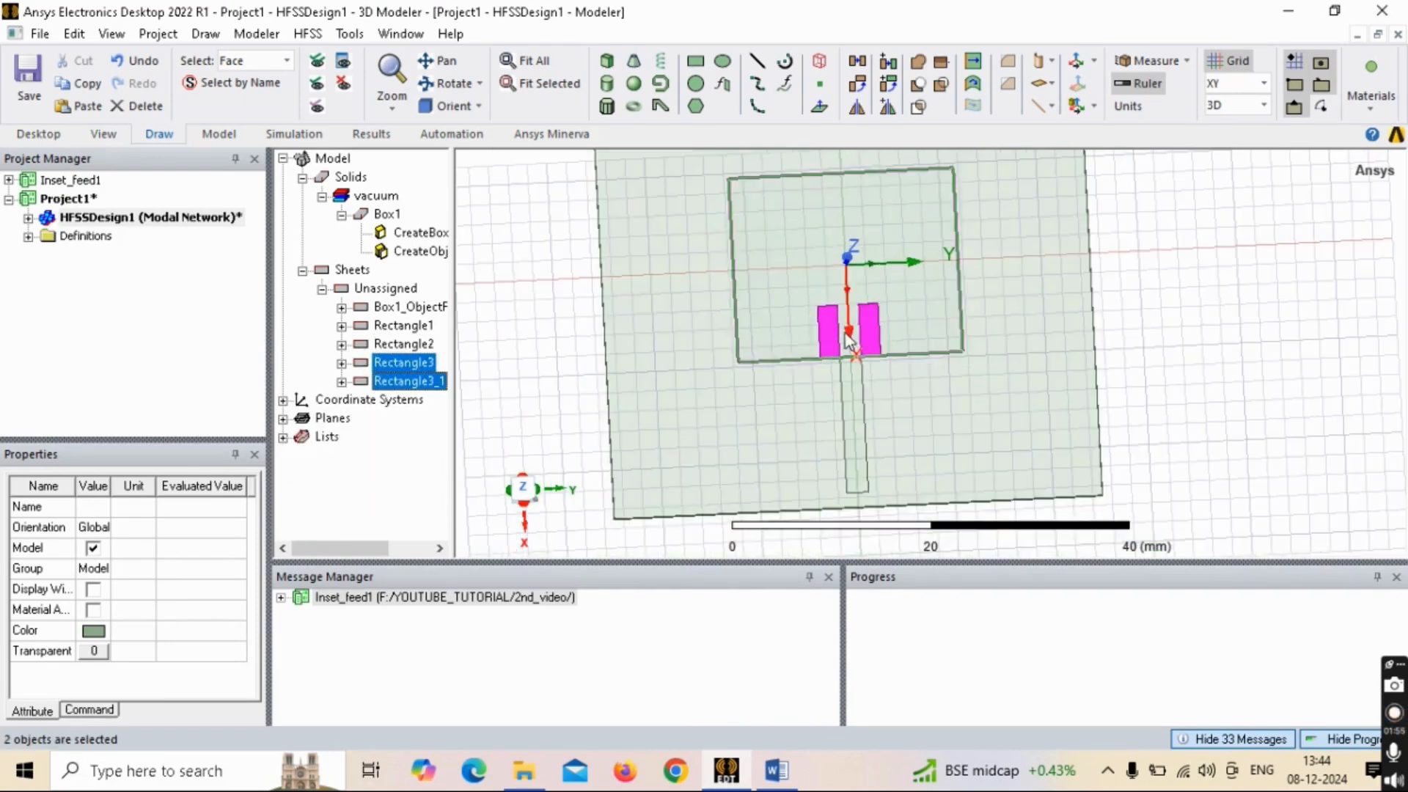
{"action": "left_click_drag", "start_coordinate": [899, 350], "coordinate": [997, 345], "text": "alt"}
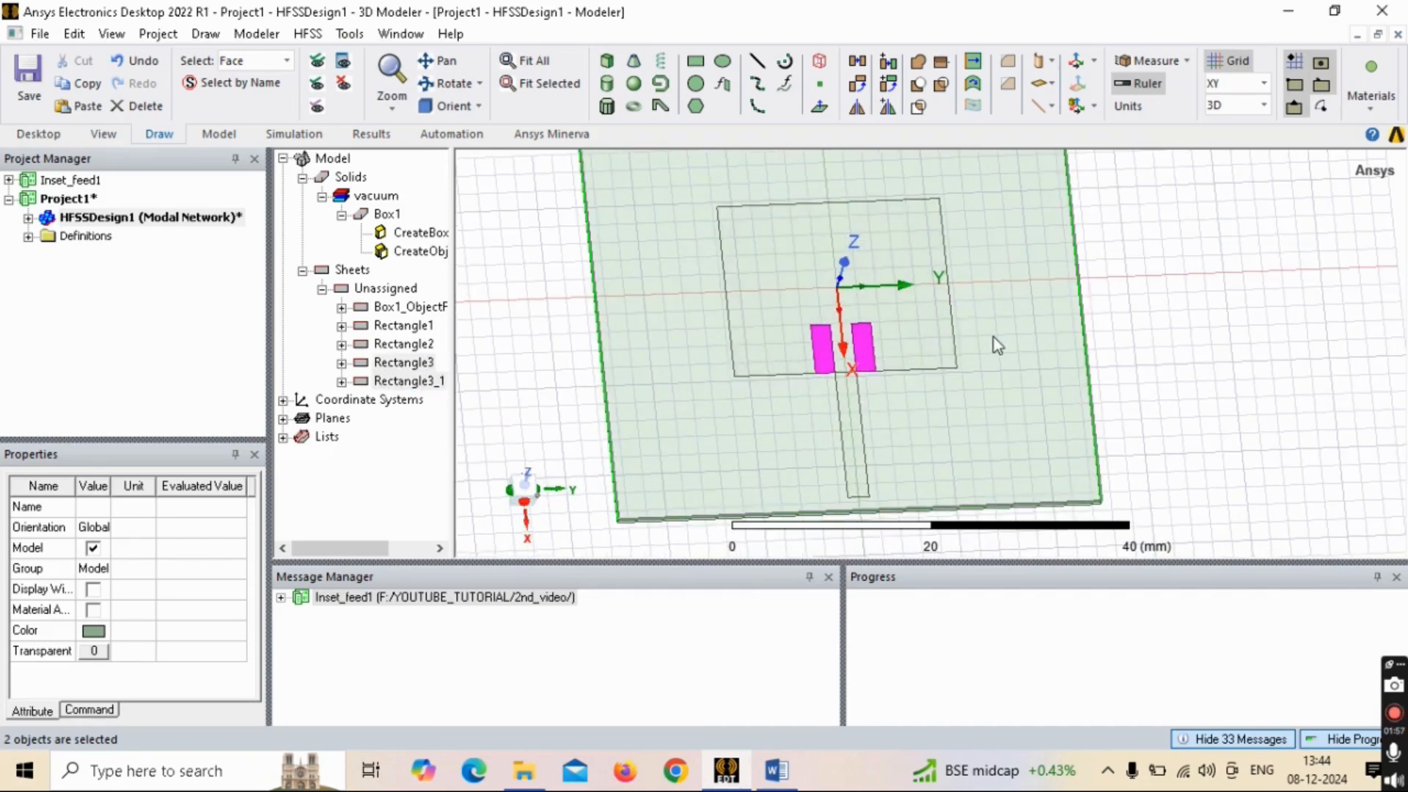
{"action": "scroll", "coordinate": [967, 348], "scroll_direction": "down", "scroll_amount": 1}
{"action": "left_click", "coordinate": [606, 335]}
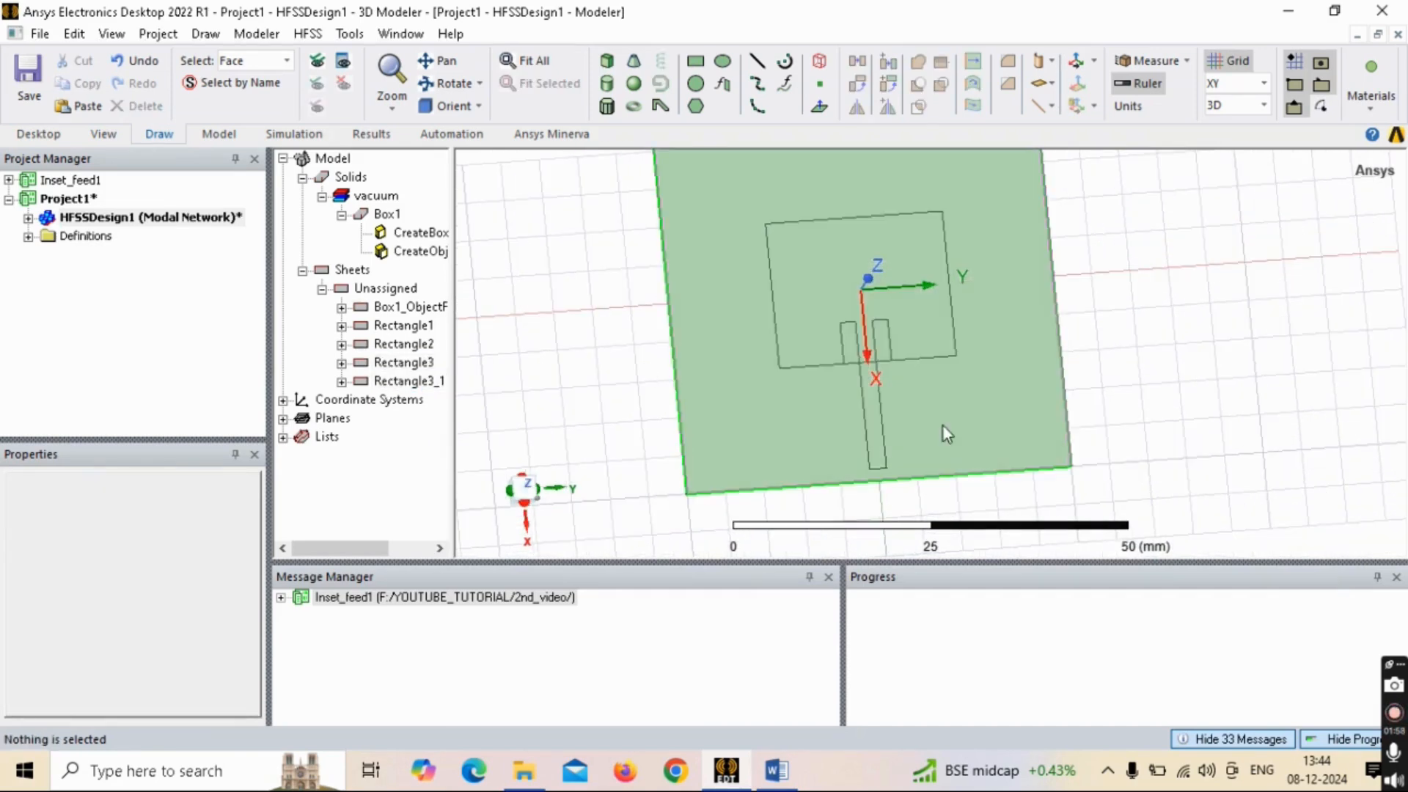
{"action": "left_click", "coordinate": [805, 267]}
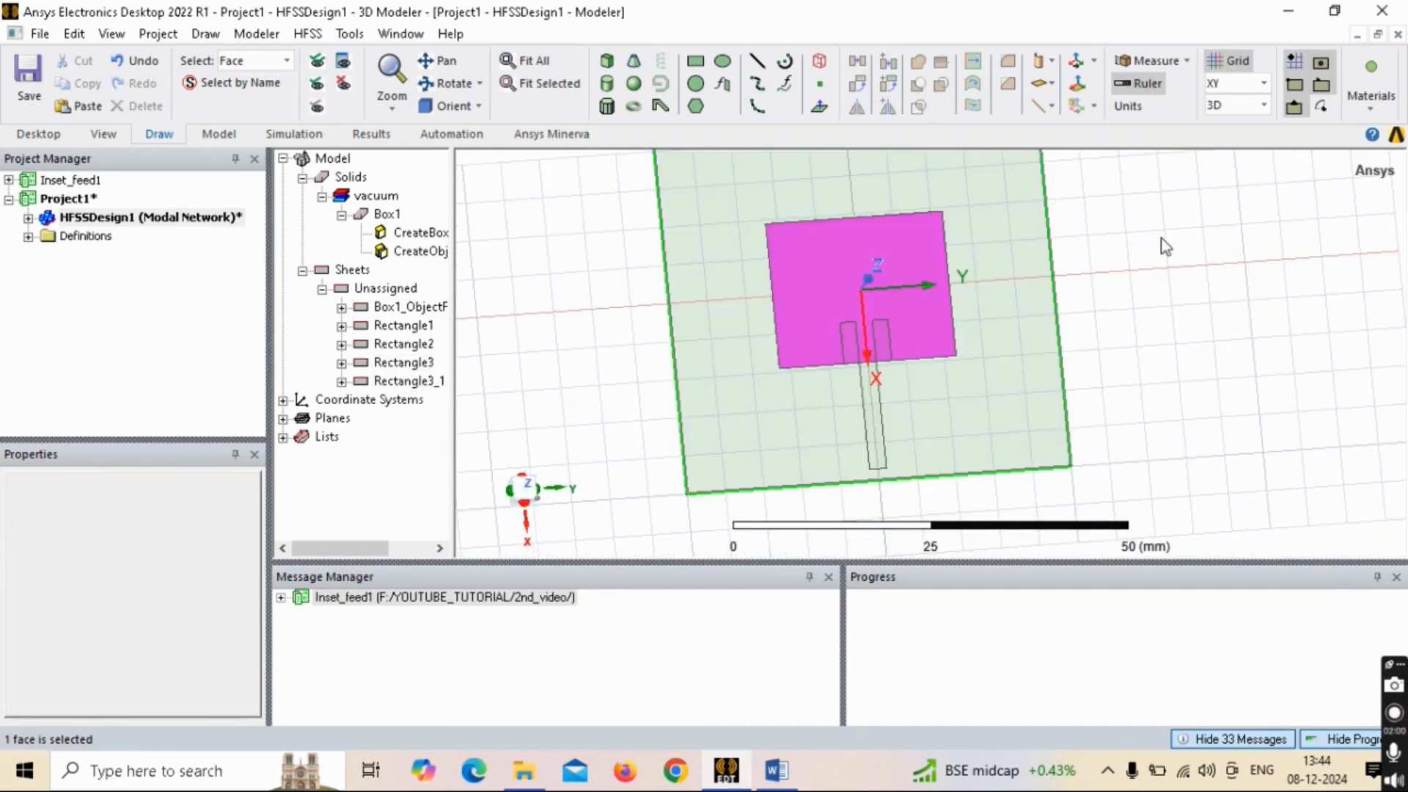
{"action": "left_click", "coordinate": [872, 408], "text": "ctrl"}
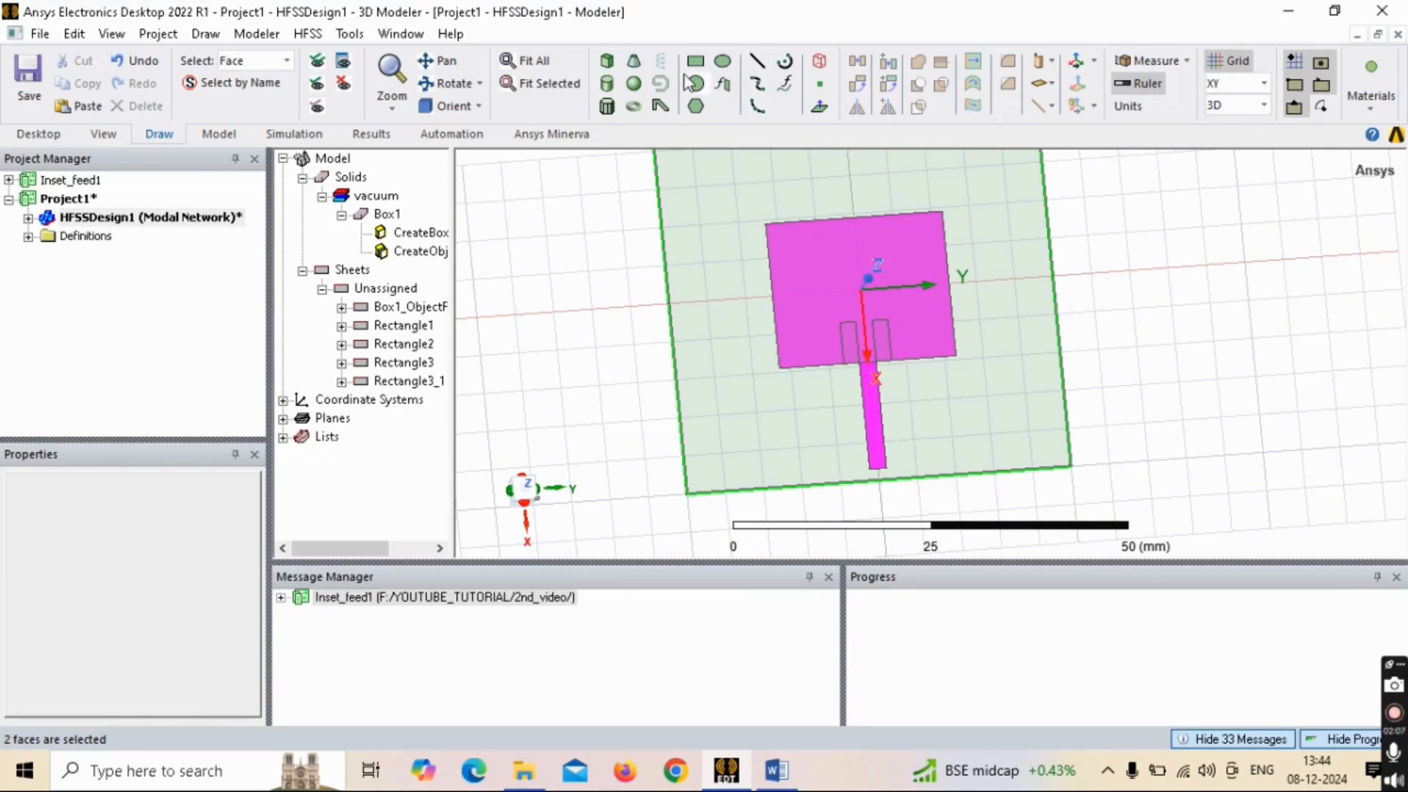
{"action": "left_click", "coordinate": [1113, 276]}
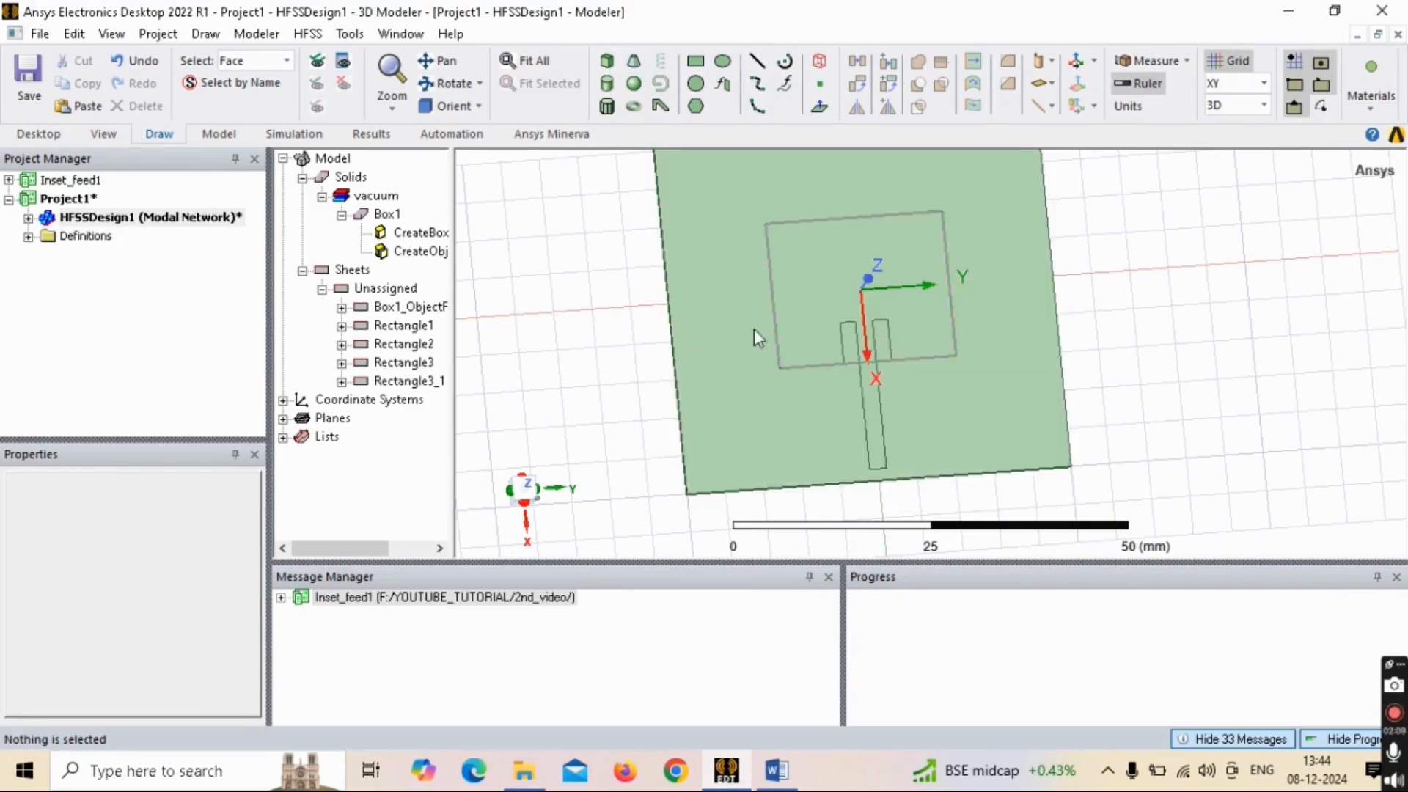
Step: Unite the patch sheet Rectangle1 and the feed line sheet Rectangle2 into one sheet
{"action": "left_click", "coordinate": [402, 308]}
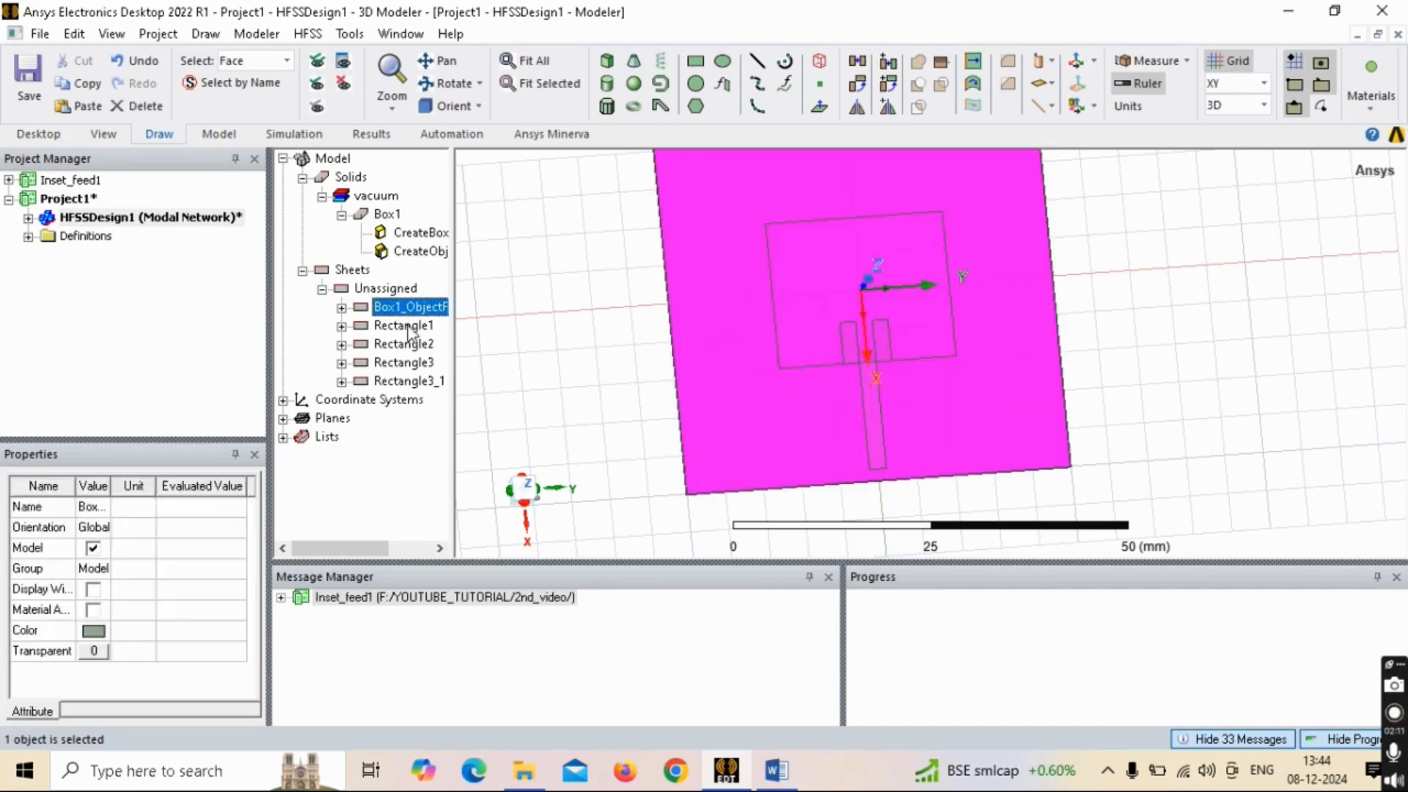
{"action": "left_click", "coordinate": [403, 324]}
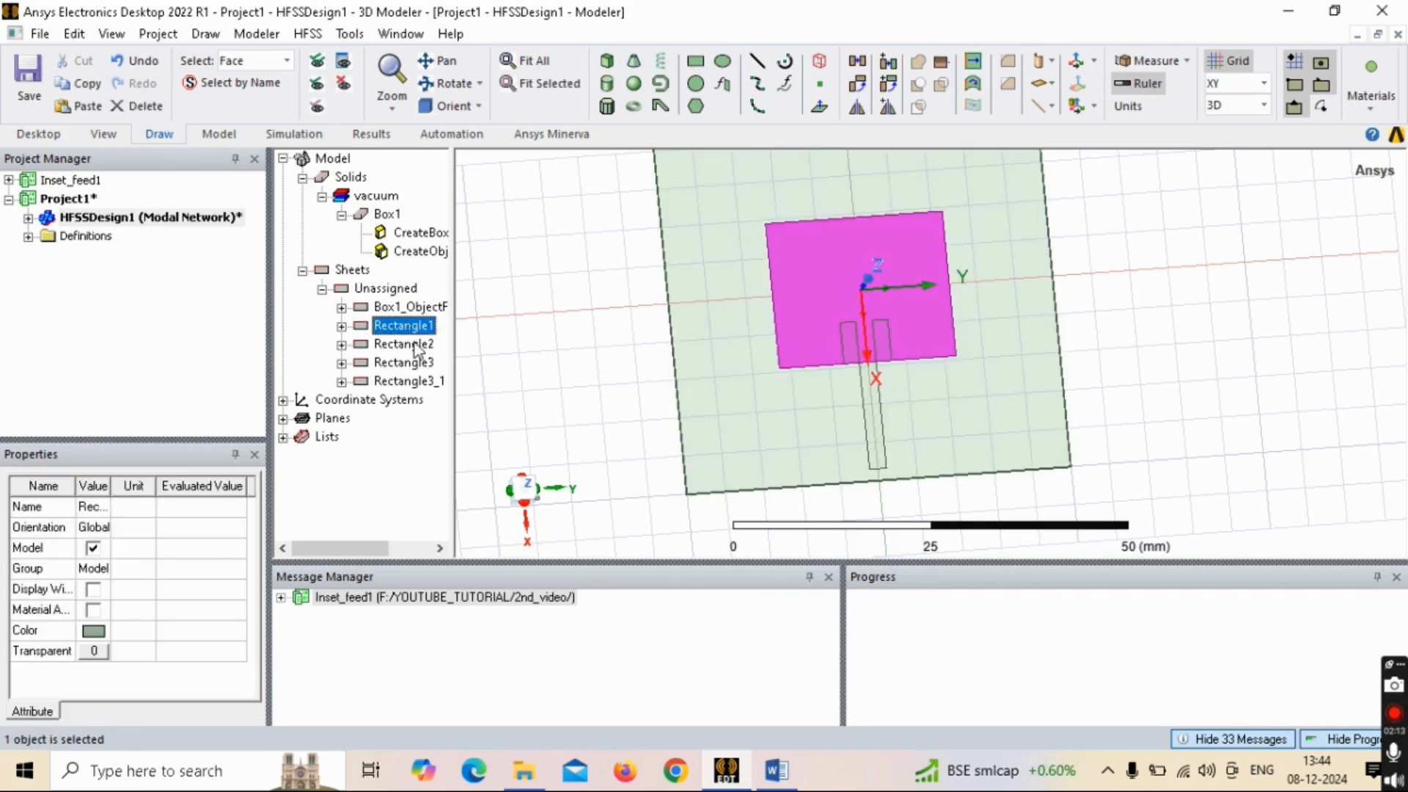
{"action": "left_click", "coordinate": [415, 343], "text": "ctrl"}
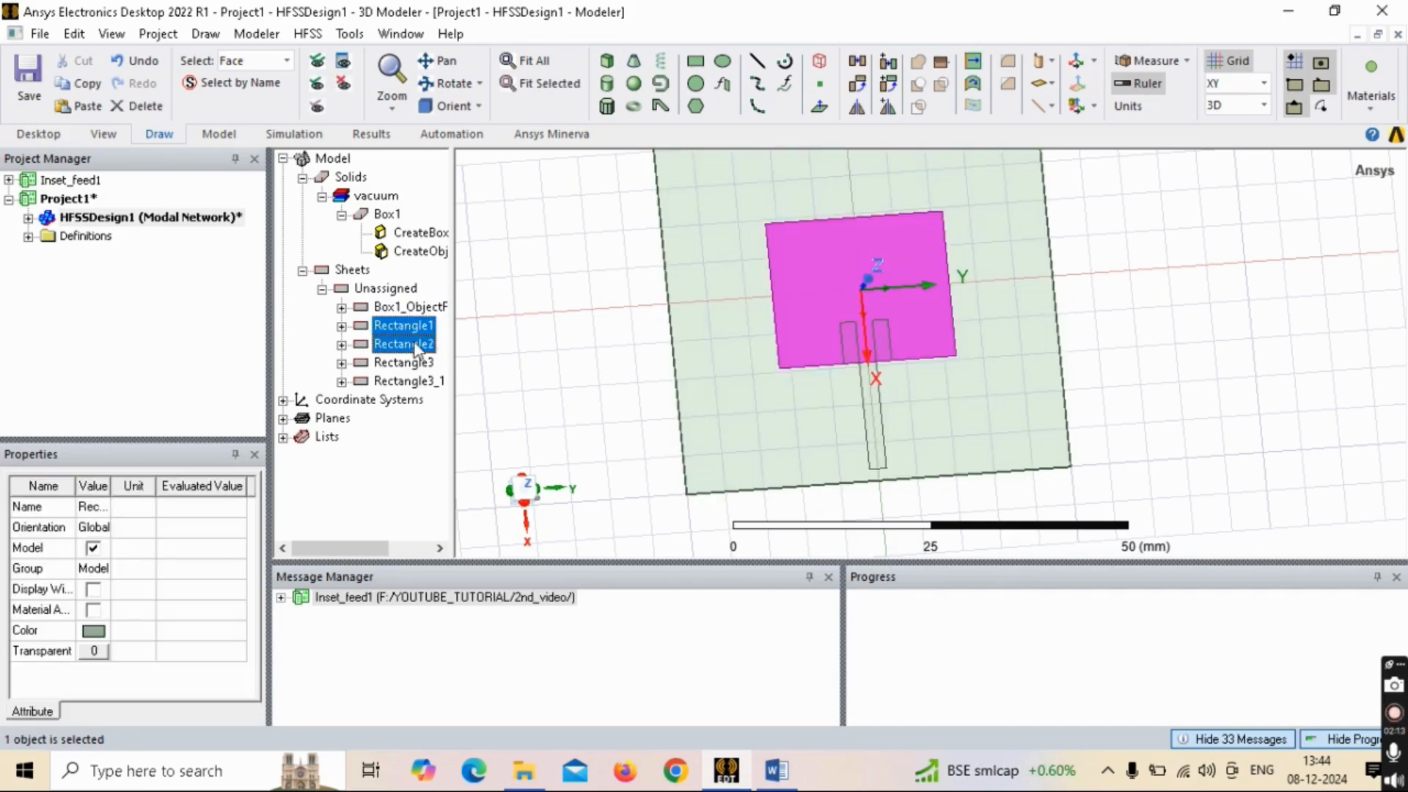
{"action": "left_click", "coordinate": [918, 67]}
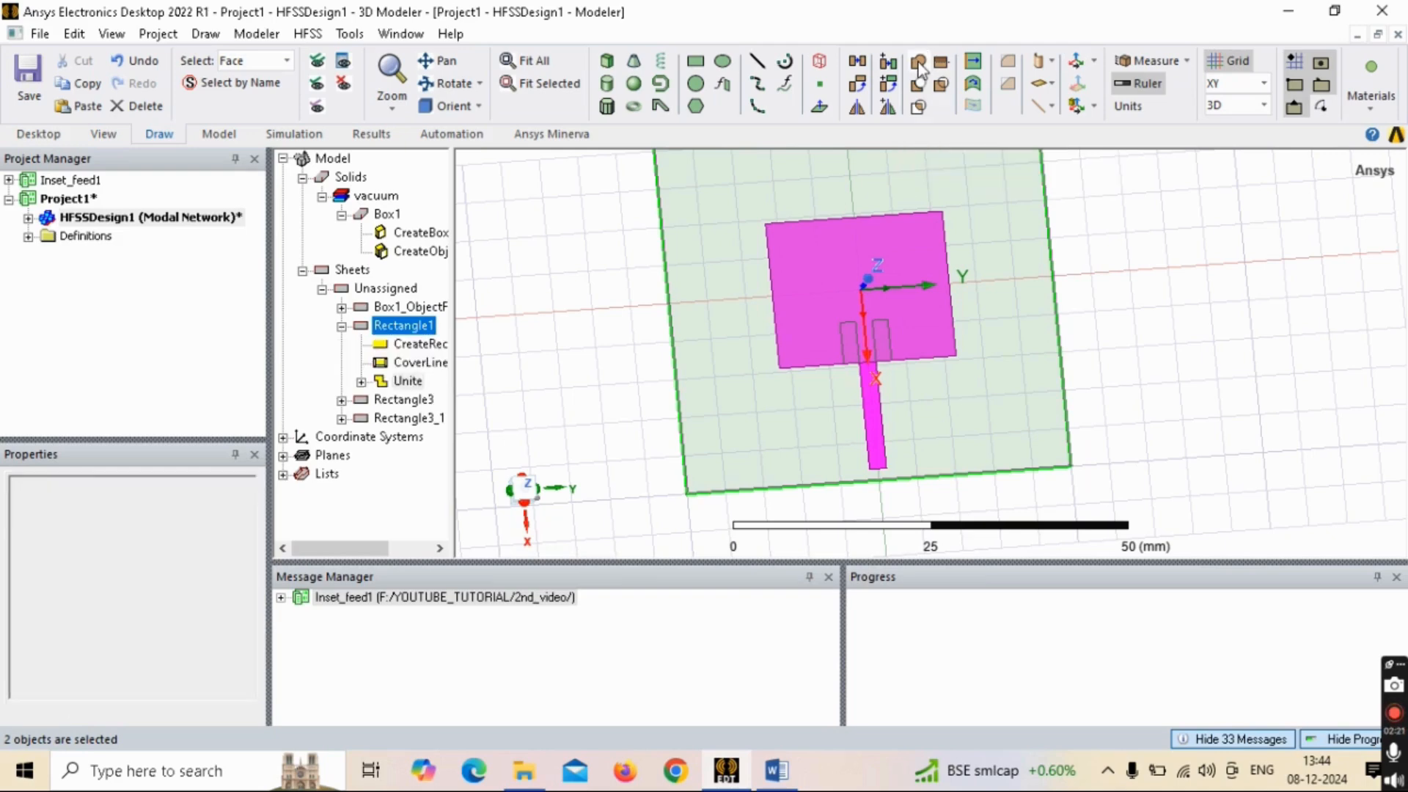
{"action": "left_click", "coordinate": [341, 326]}
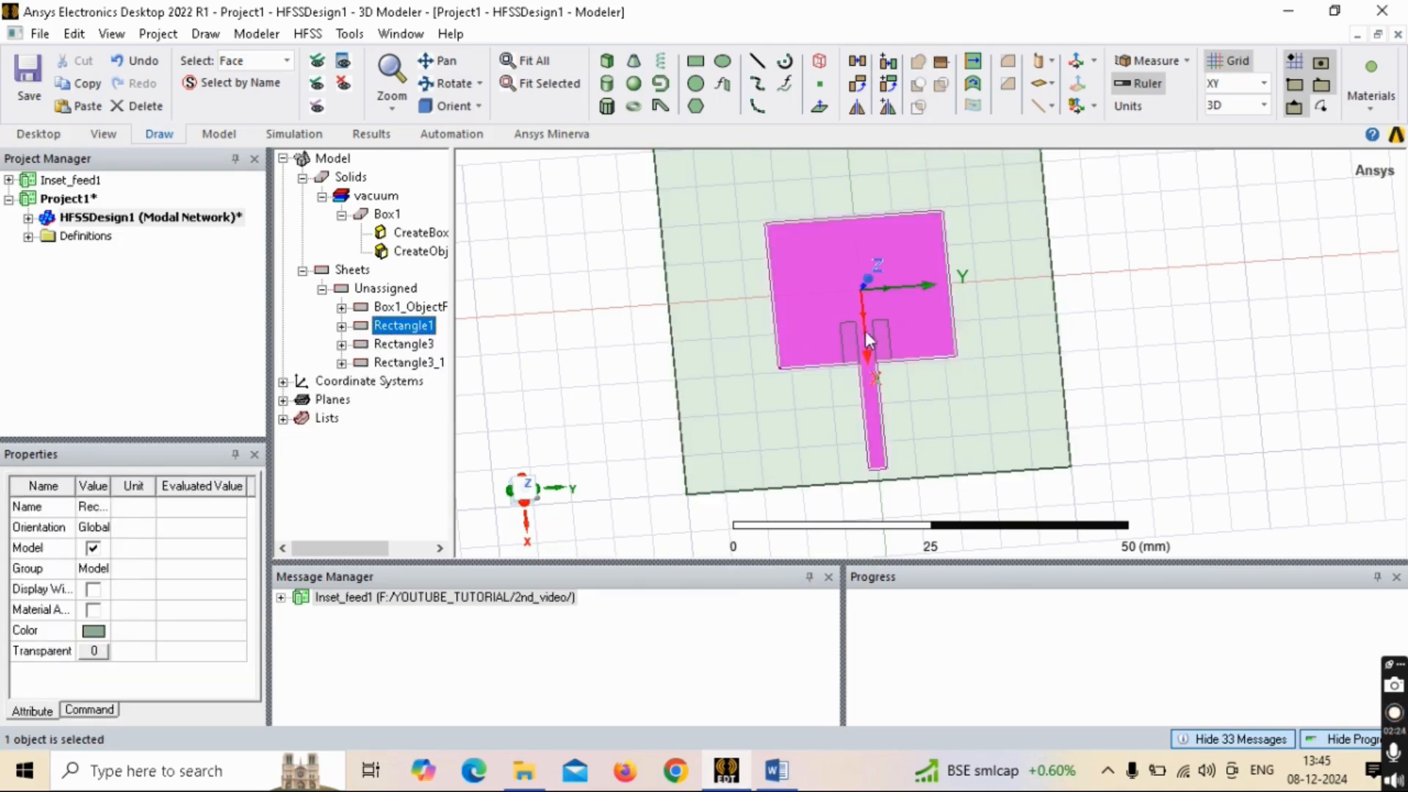
Step: Subtract the two inset rectangles Rectangle3 and Rectangle3_1 from the united patch sheet Rectangle1, without cloning the tool objects
{"action": "scroll", "coordinate": [890, 338], "scroll_direction": "up", "scroll_amount": 1}
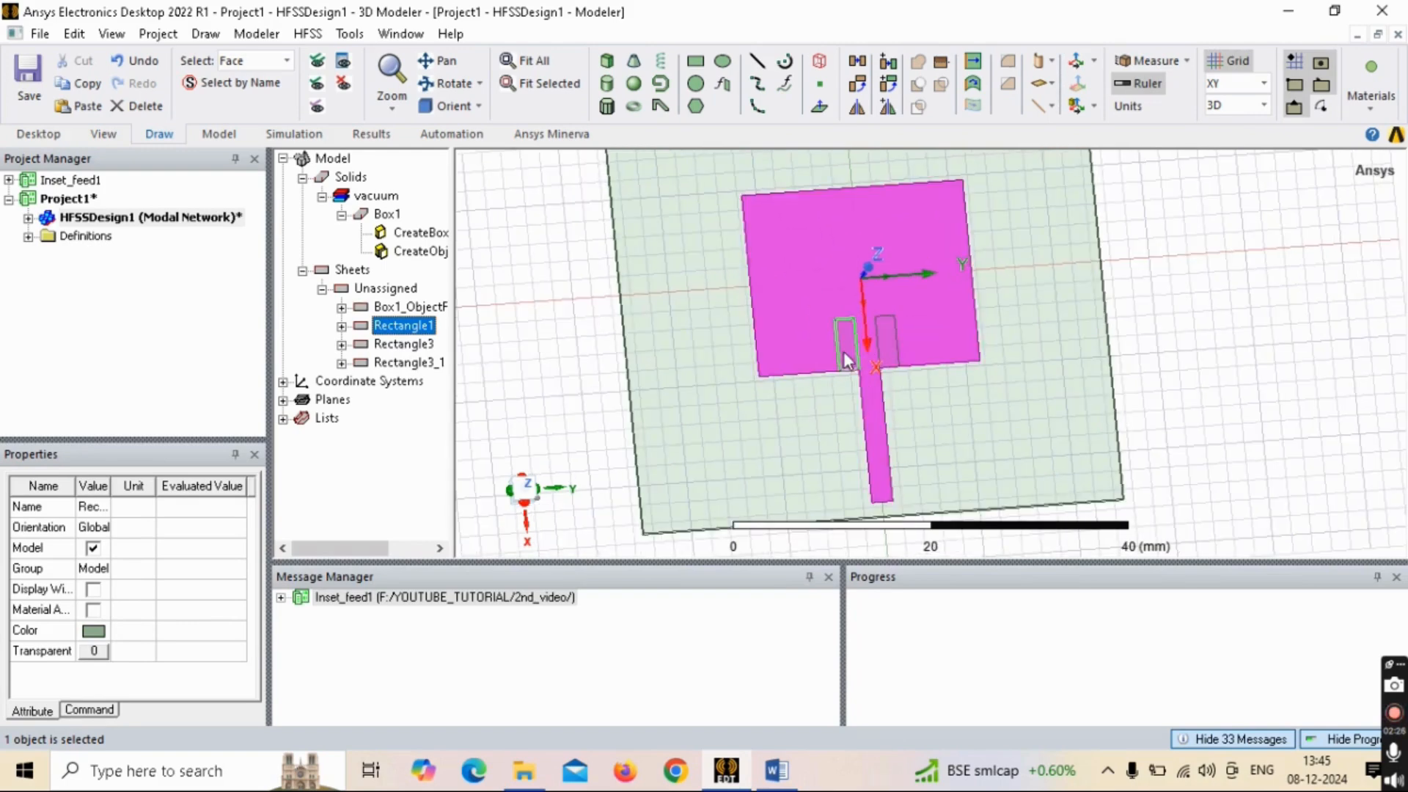
{"action": "left_click", "coordinate": [581, 322]}
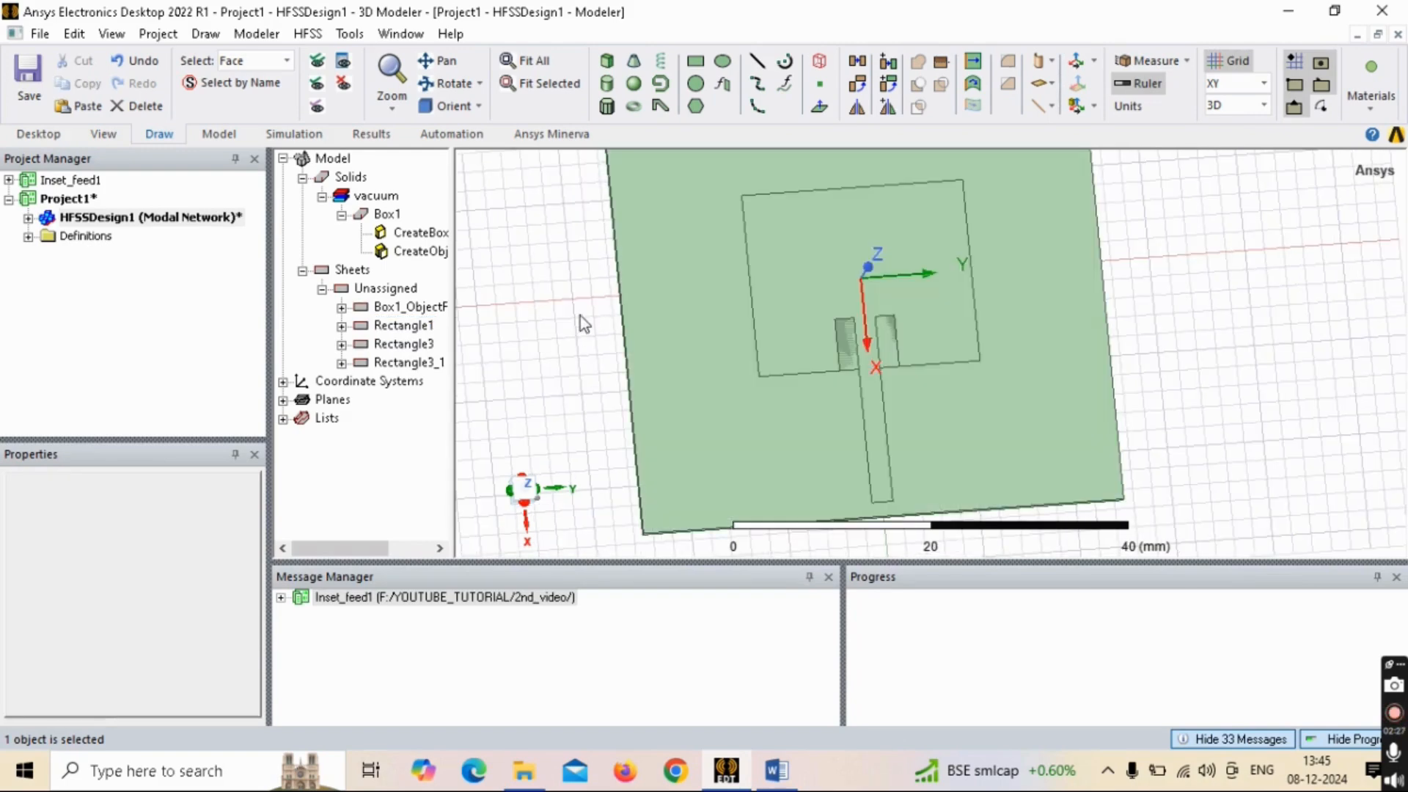
{"action": "left_click", "coordinate": [403, 326]}
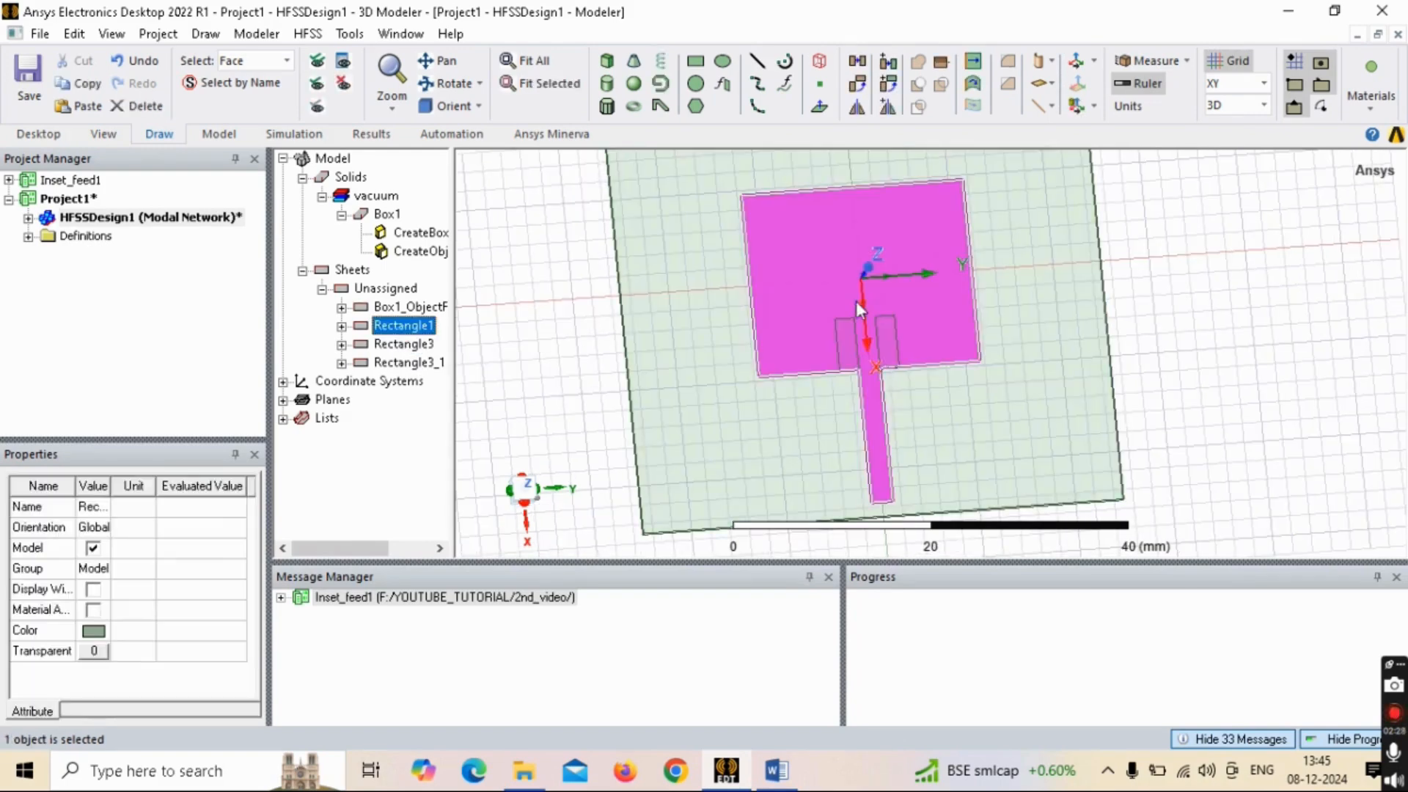
{"action": "left_click", "coordinate": [422, 345], "text": "ctrl"}
{"action": "left_click", "coordinate": [411, 362], "text": "ctrl"}
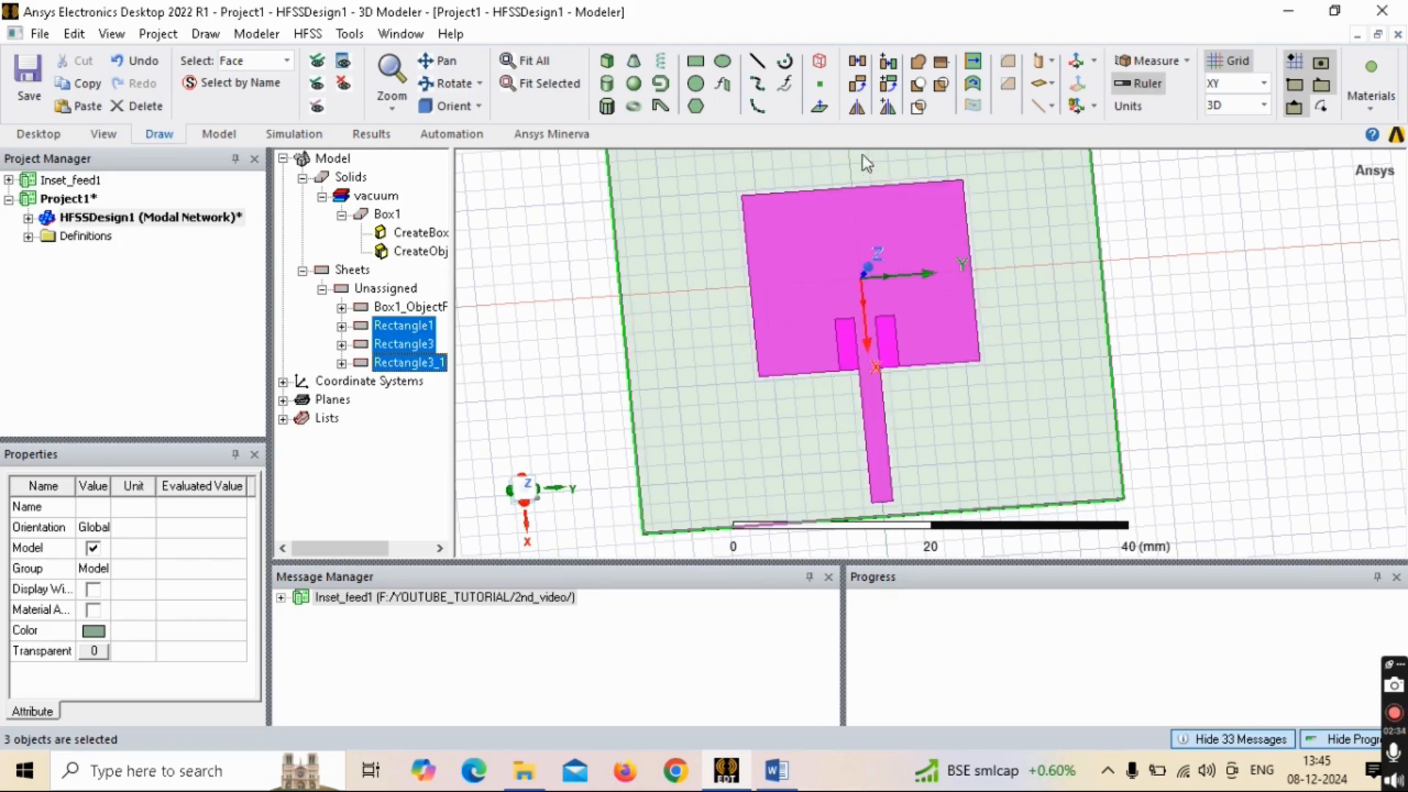
{"action": "left_click", "coordinate": [918, 85]}
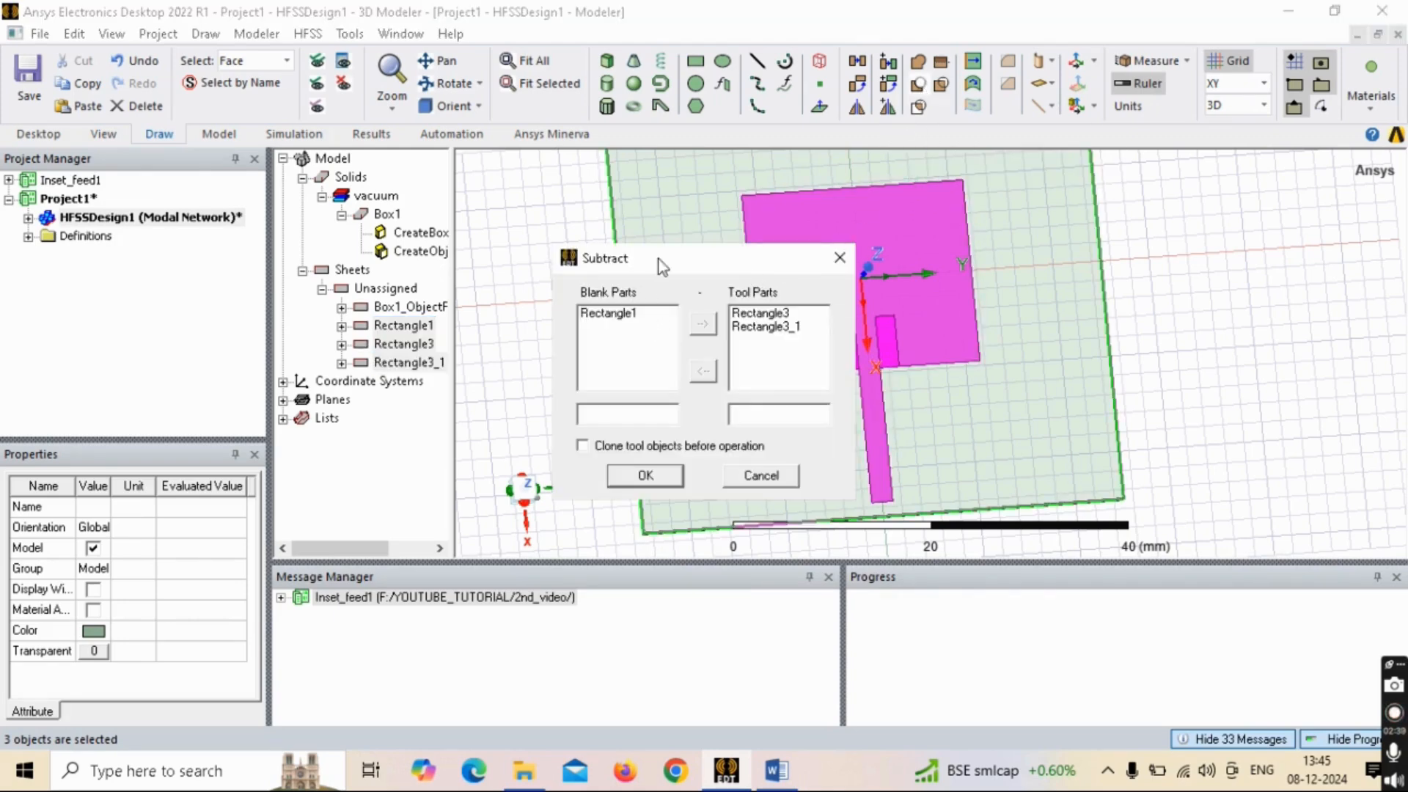
{"action": "left_click_drag", "start_coordinate": [662, 266], "coordinate": [624, 251]}
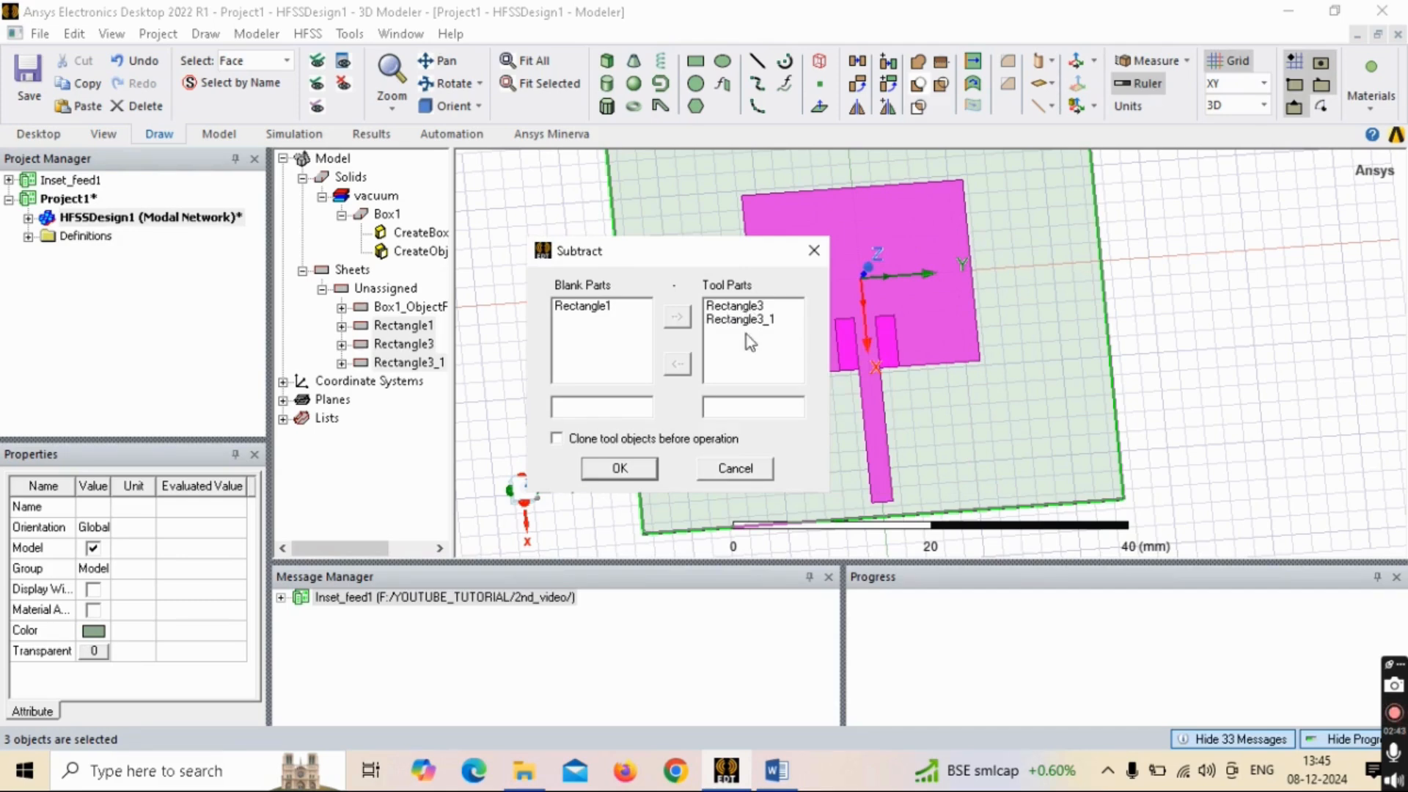
{"action": "left_click", "coordinate": [635, 471]}
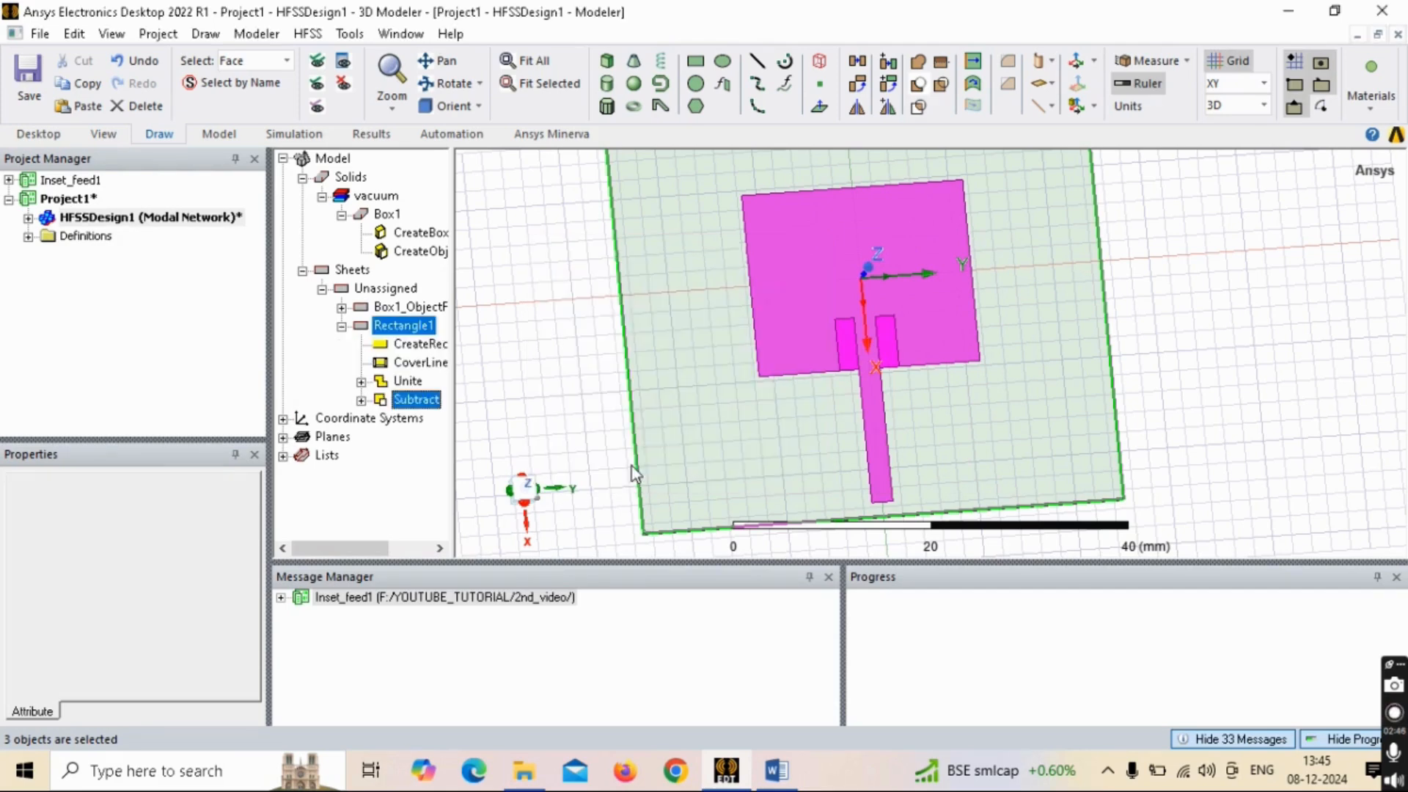
{"action": "scroll", "coordinate": [894, 345], "scroll_direction": "down", "scroll_amount": 1}
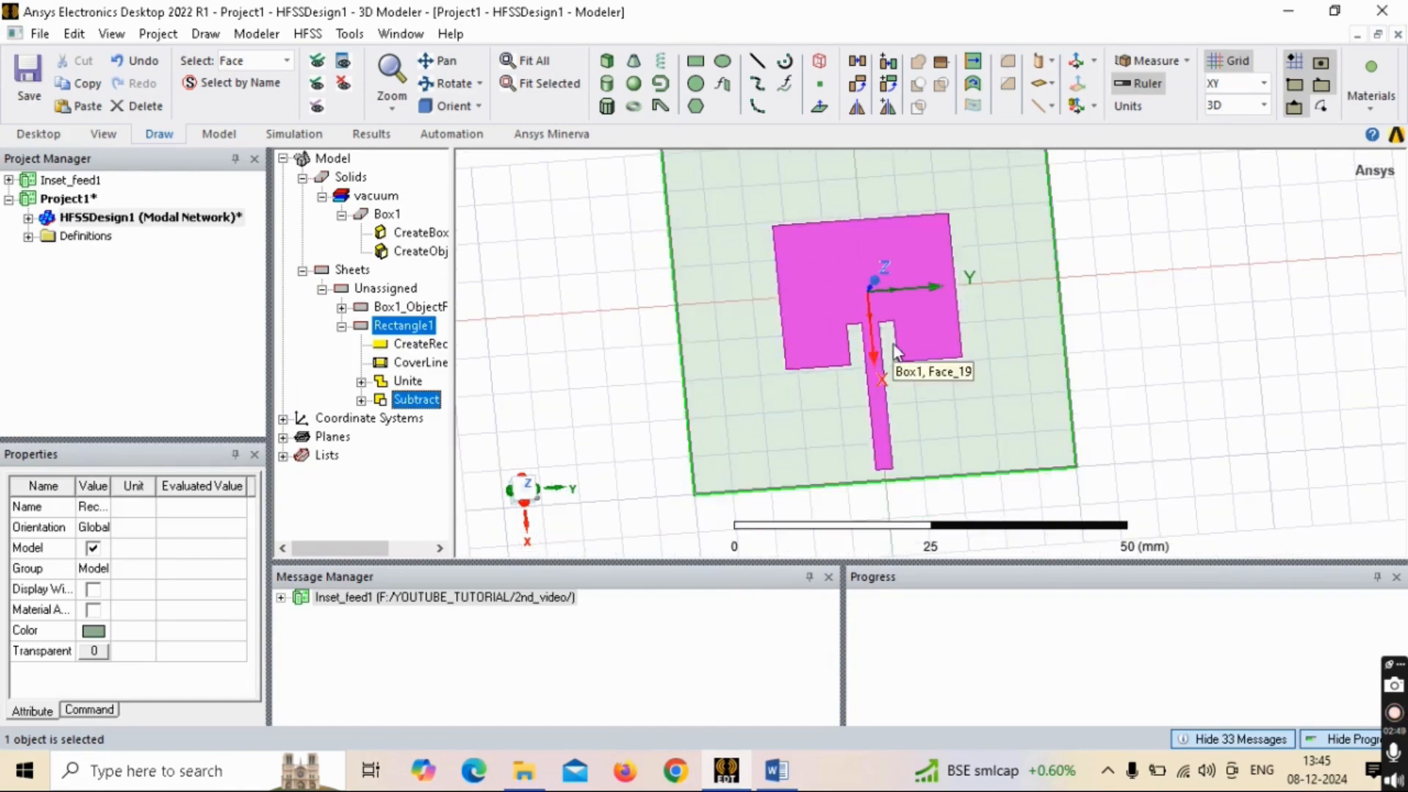
{"action": "left_click", "coordinate": [1184, 337]}
Step: Collapse the history of Rectangle1 in the model tree and set the selection mode to Object
{"action": "scroll", "coordinate": [956, 369], "scroll_direction": "up", "scroll_amount": 1}
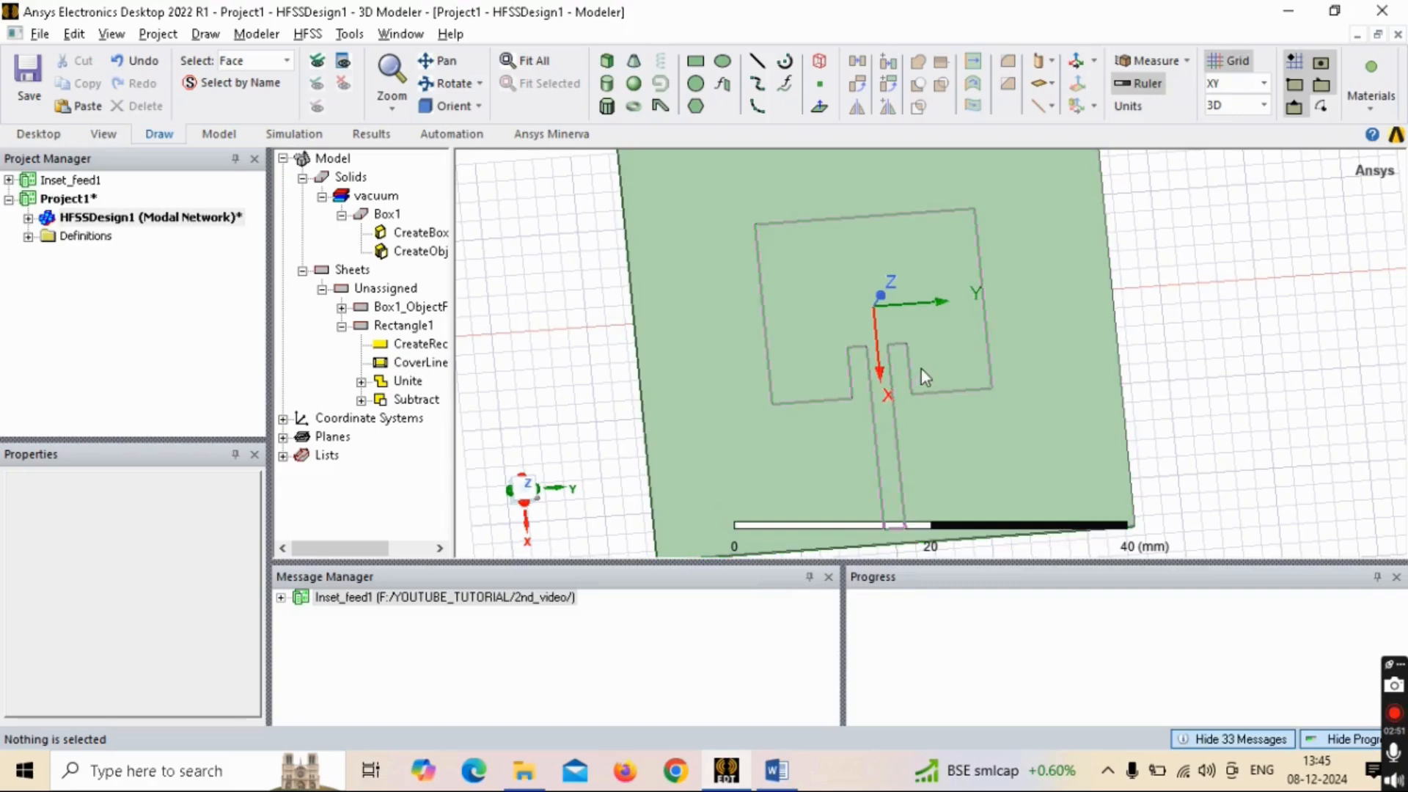
{"action": "scroll", "coordinate": [921, 364], "scroll_direction": "down", "scroll_amount": 1}
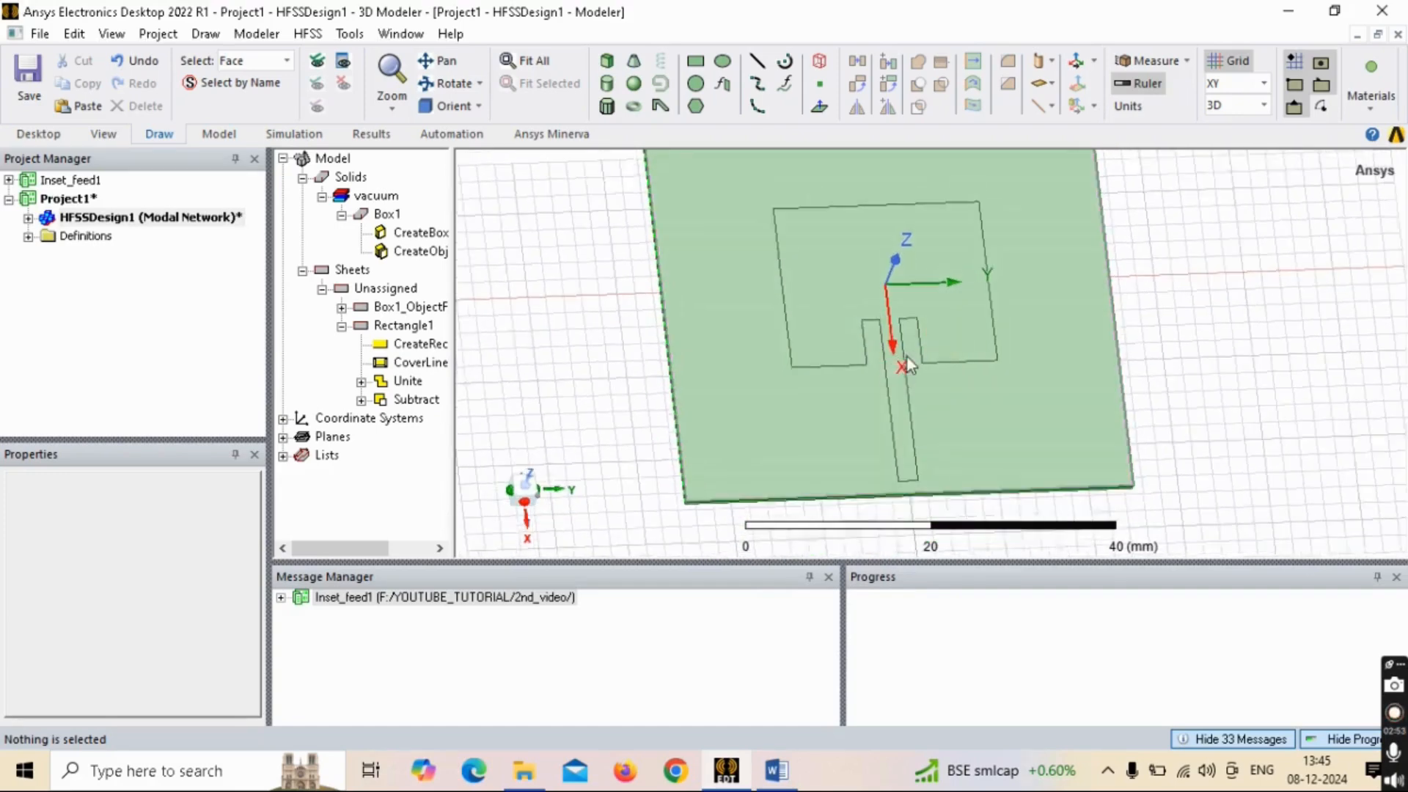
{"action": "left_click_drag", "start_coordinate": [938, 345], "coordinate": [476, 314], "text": "alt"}
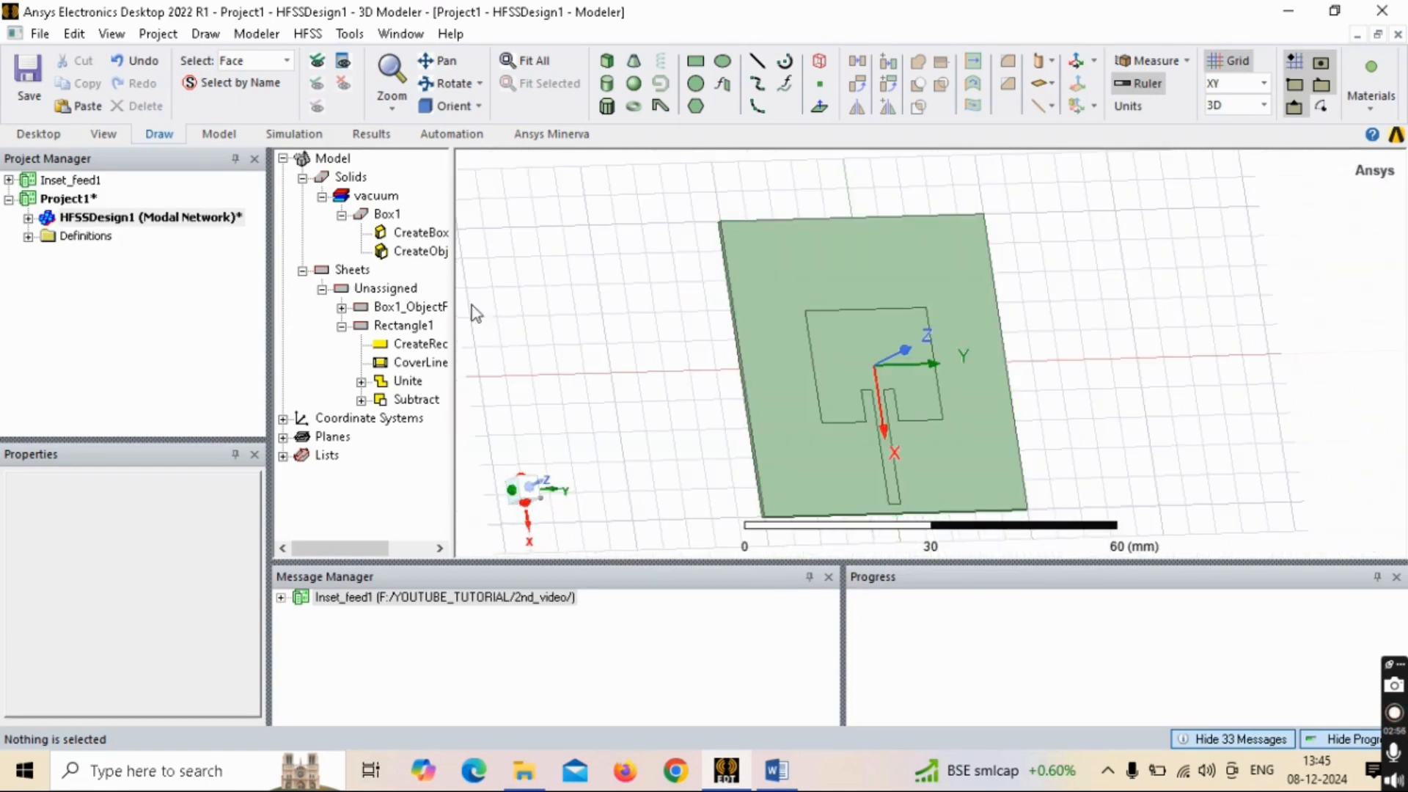
{"action": "left_click", "coordinate": [342, 325]}
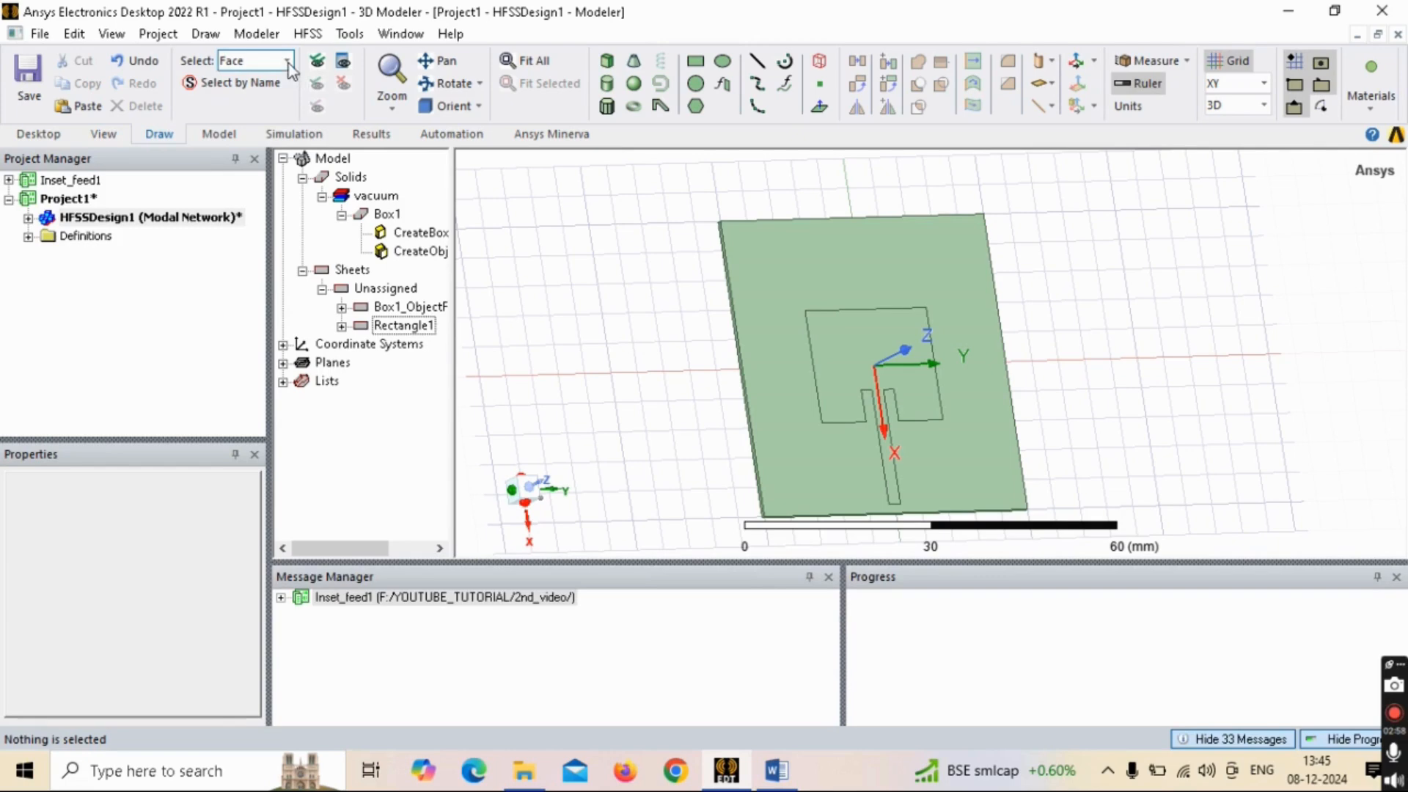
{"action": "left_click", "coordinate": [285, 61]}
{"action": "left_click", "coordinate": [270, 132]}
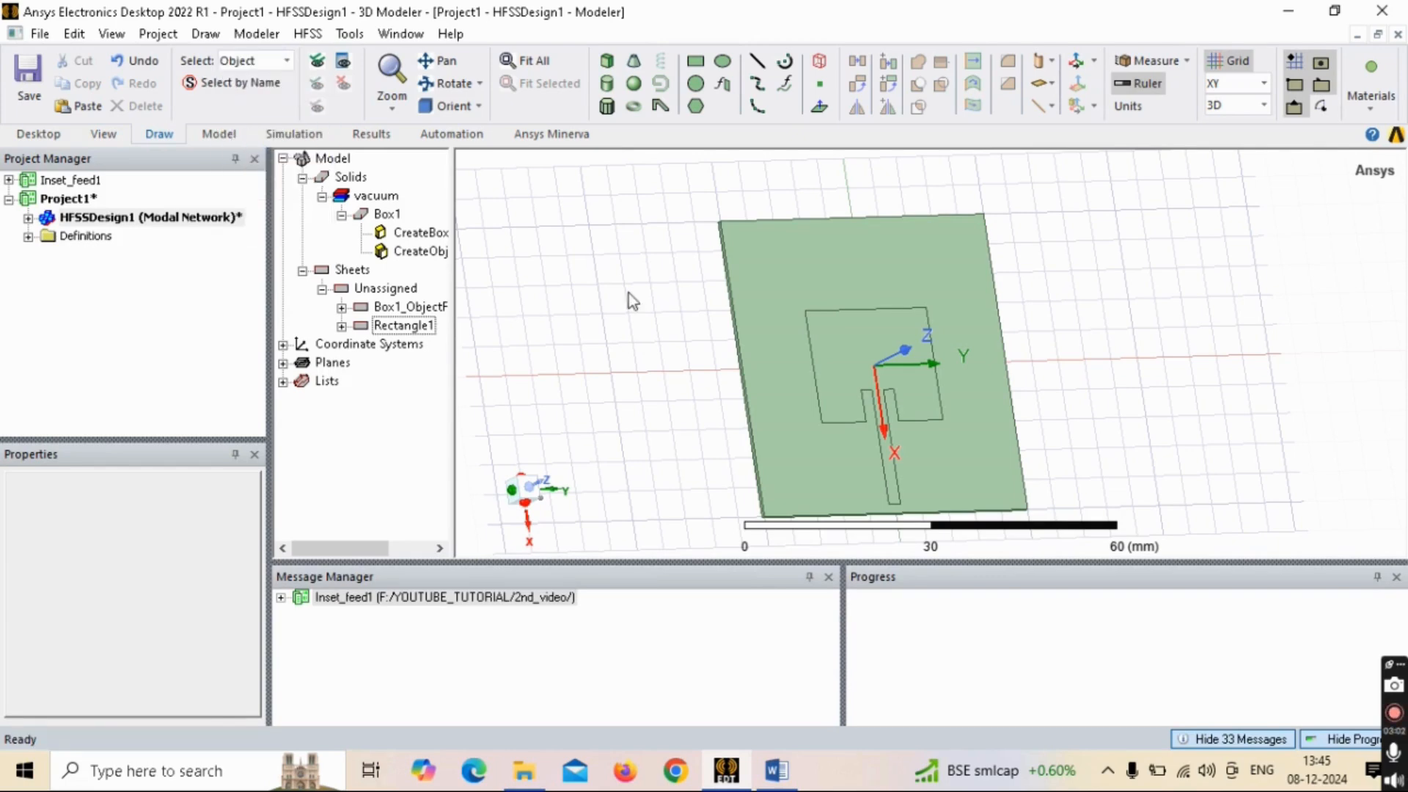
Step: Assign the material Rogers RT/duroid 5880 (tm) to the substrate Box1
{"action": "left_click", "coordinate": [387, 216]}
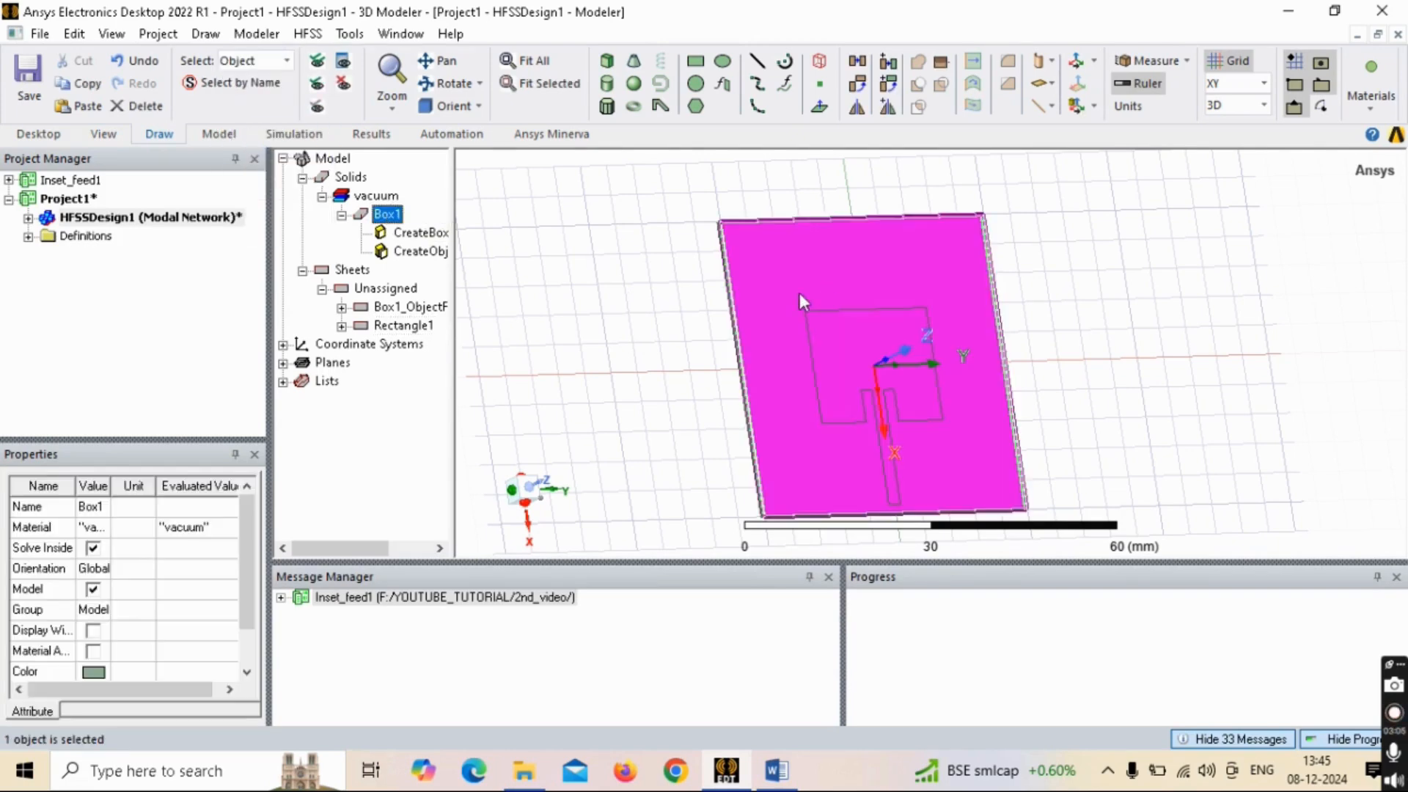
{"action": "left_click", "coordinate": [94, 527]}
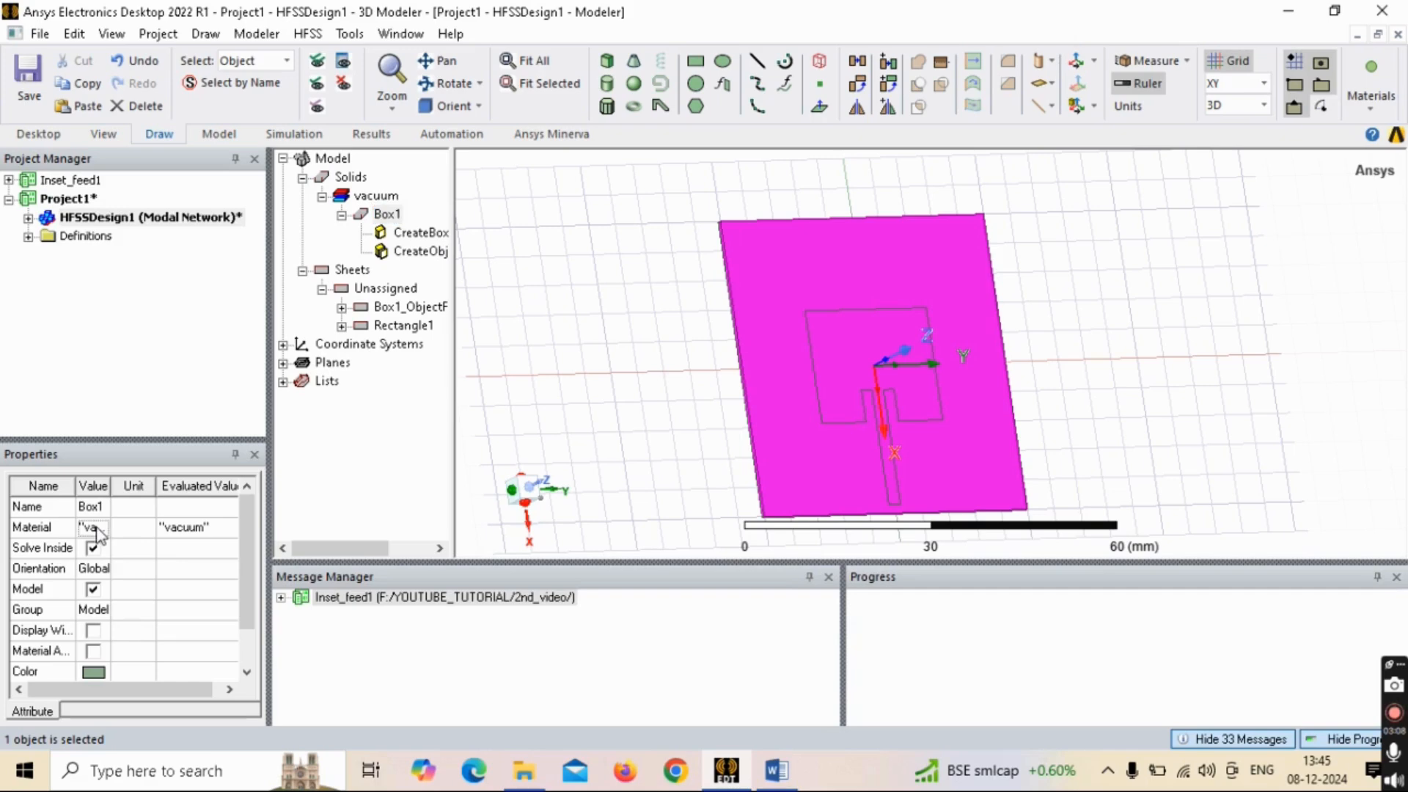
{"action": "left_click", "coordinate": [101, 527]}
{"action": "left_click", "coordinate": [108, 571]}
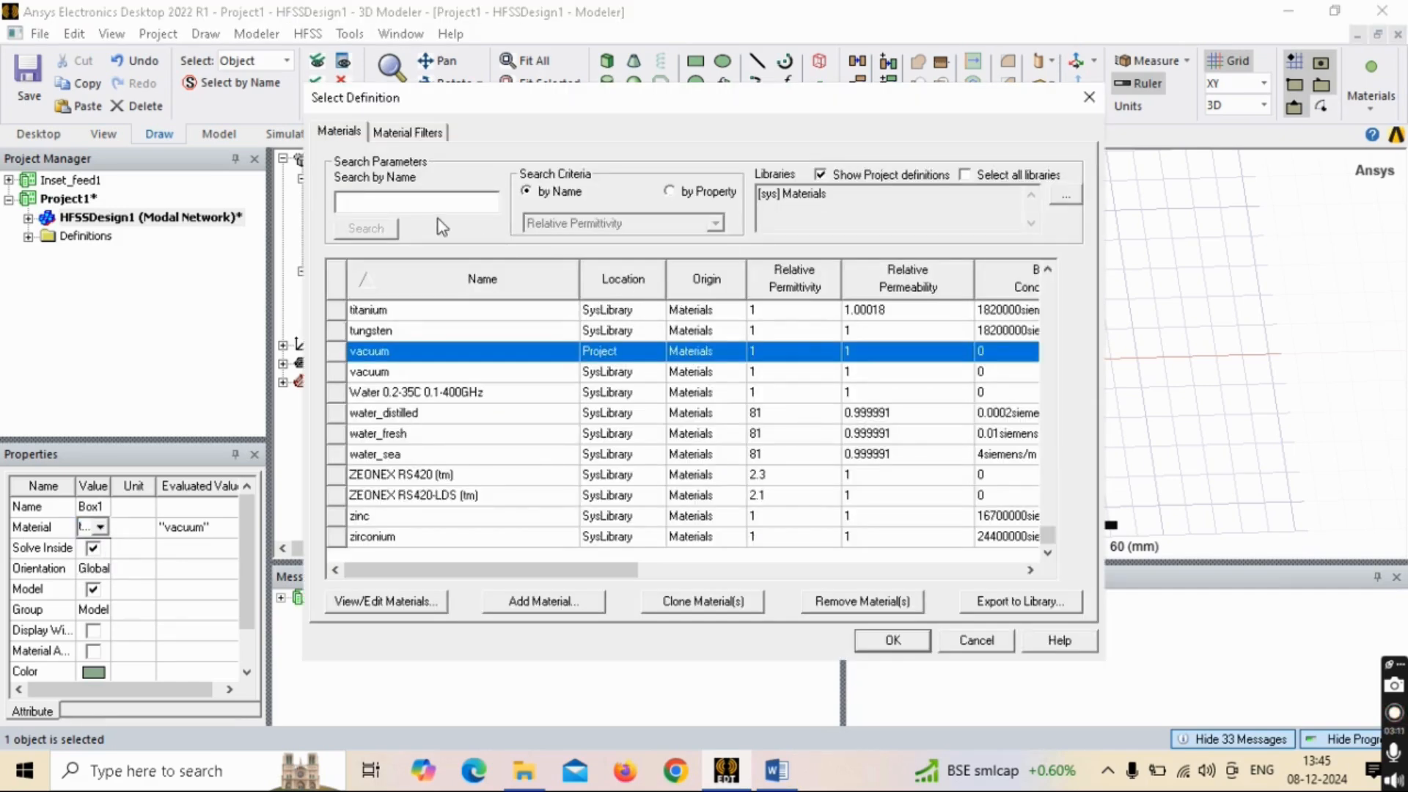
{"action": "type", "text": "rogers"}
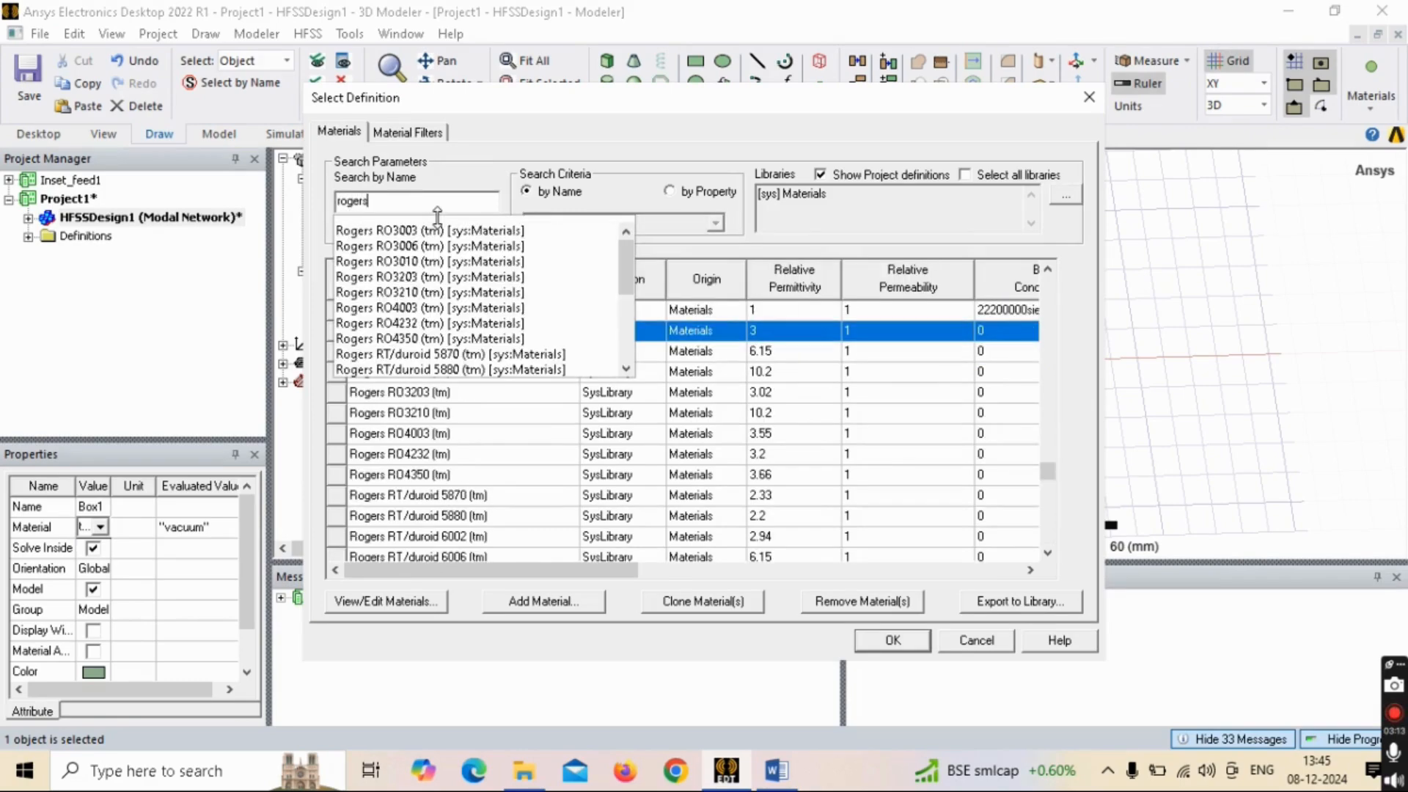
{"action": "scroll", "coordinate": [445, 285], "scroll_direction": "down", "scroll_amount": 1}
{"action": "left_click", "coordinate": [454, 323]}
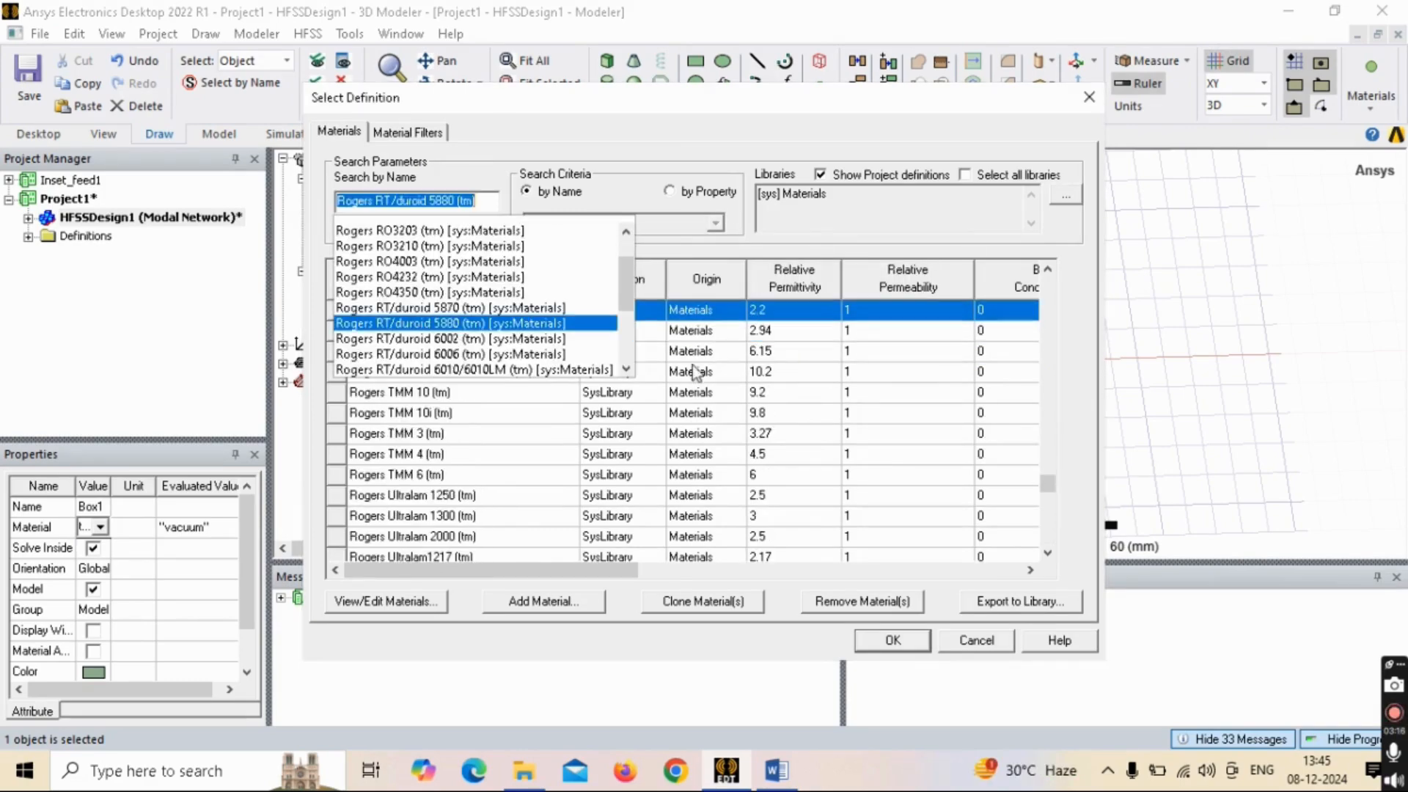
{"action": "left_click", "coordinate": [893, 641]}
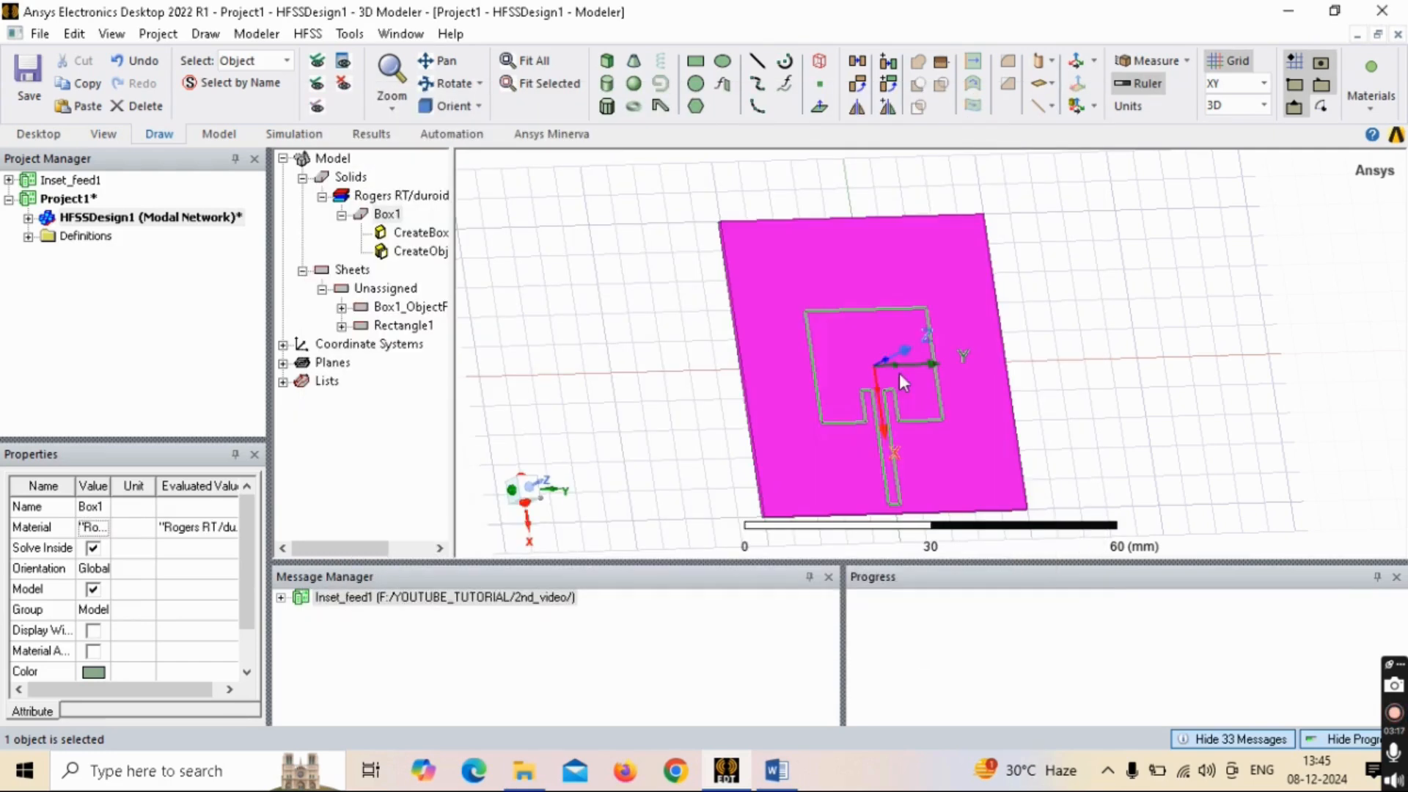
{"action": "left_click", "coordinate": [388, 217]}
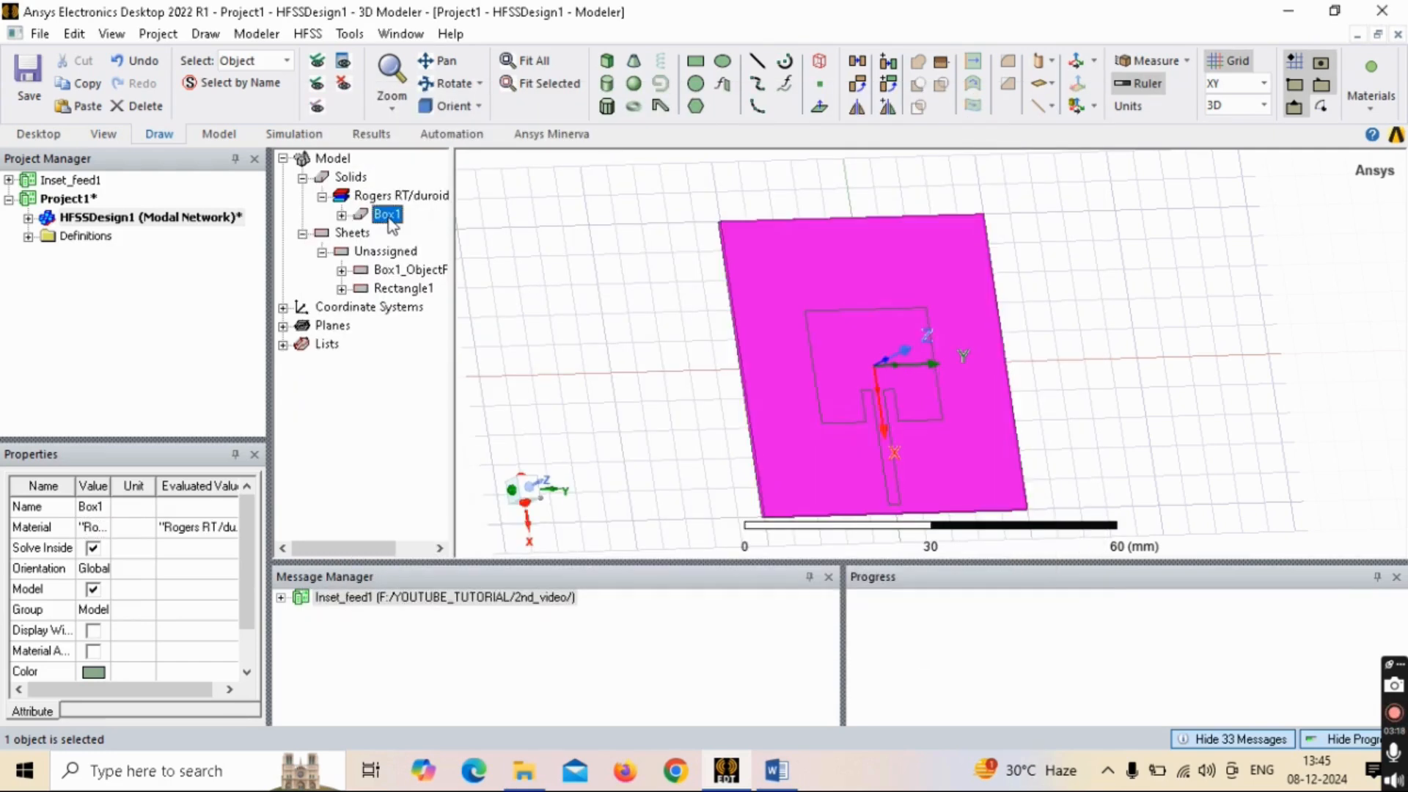
{"action": "left_click", "coordinate": [343, 215]}
{"action": "left_click", "coordinate": [589, 262]}
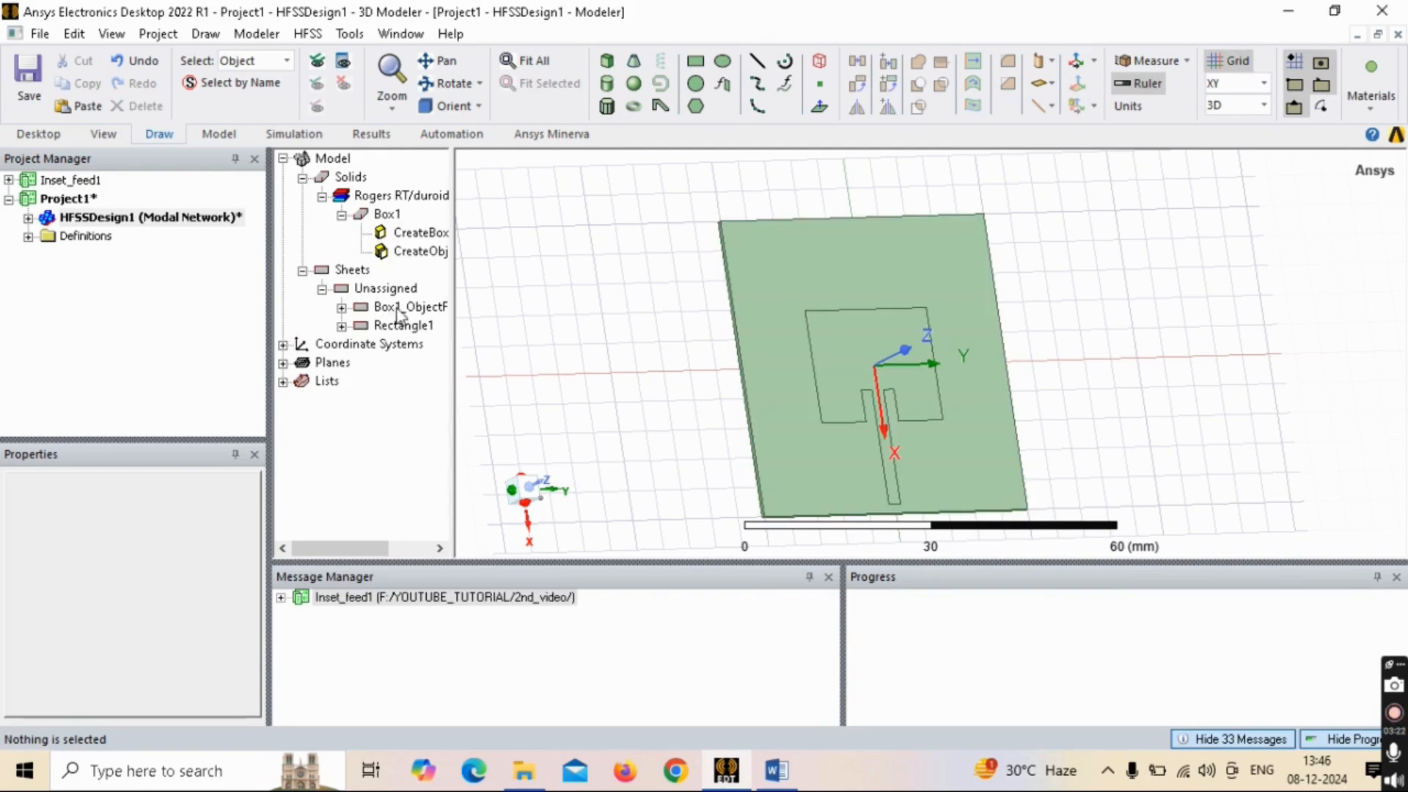
Step: Assign a Perfect E boundary with the default settings to the ground sheet on the underside of the substrate
{"action": "left_click", "coordinate": [399, 308]}
{"action": "left_click_drag", "start_coordinate": [758, 340], "coordinate": [874, 298], "text": "alt"}
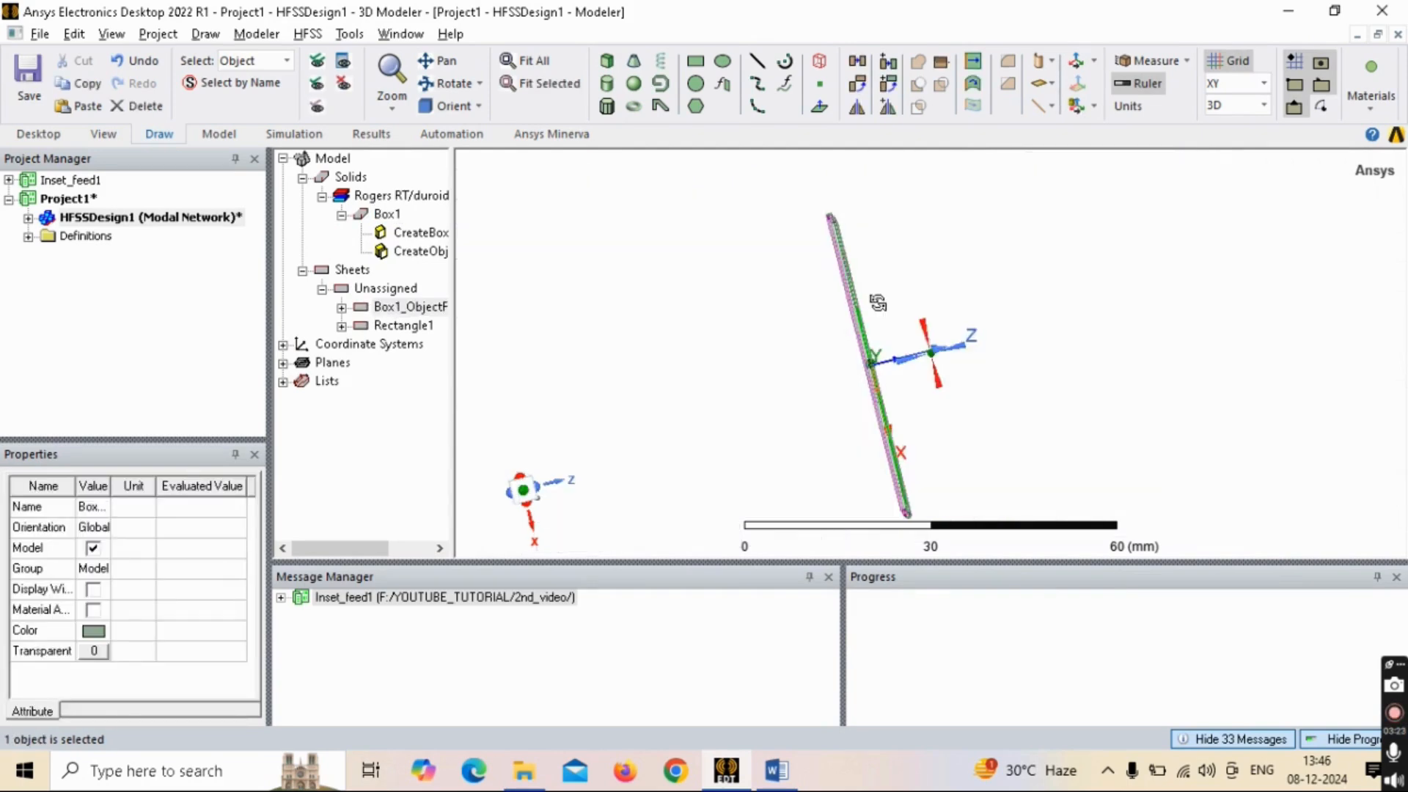
{"action": "scroll", "coordinate": [872, 290], "scroll_direction": "up", "scroll_amount": 3}
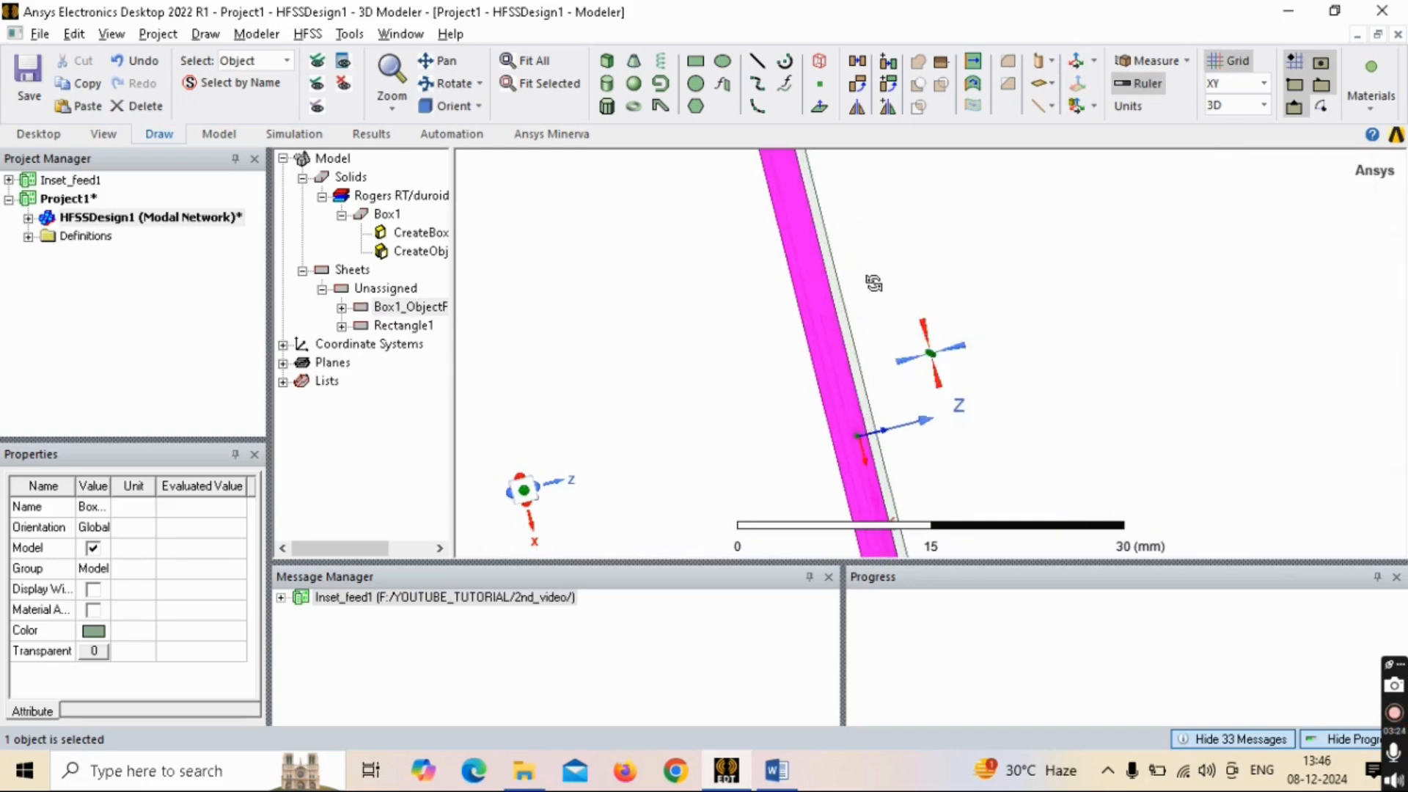
{"action": "left_click_drag", "start_coordinate": [760, 333], "coordinate": [889, 308], "text": "alt"}
{"action": "scroll", "coordinate": [838, 302], "scroll_direction": "down", "scroll_amount": 2}
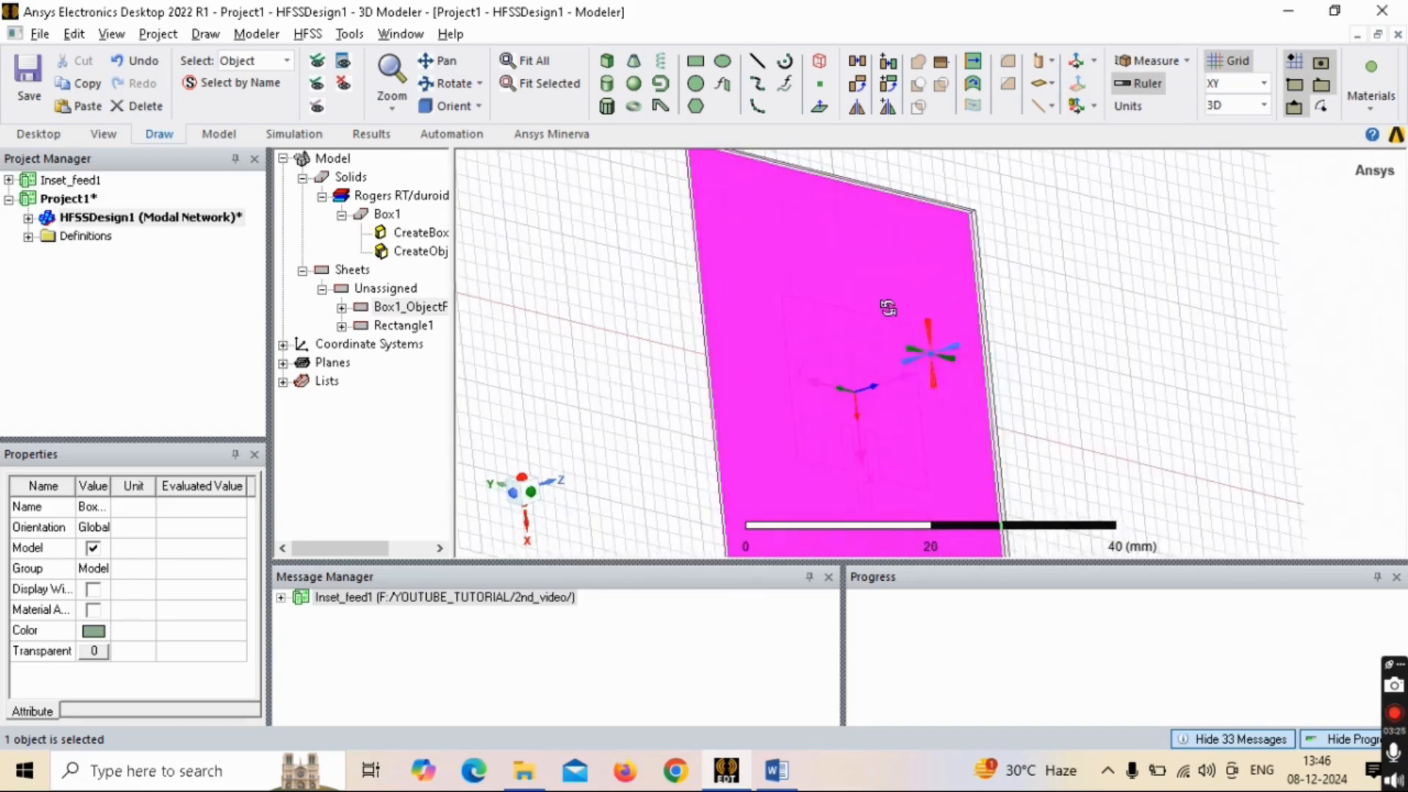
{"action": "left_click_drag", "start_coordinate": [908, 247], "coordinate": [918, 234], "text": "shift"}
{"action": "scroll", "coordinate": [918, 233], "scroll_direction": "down", "scroll_amount": 2}
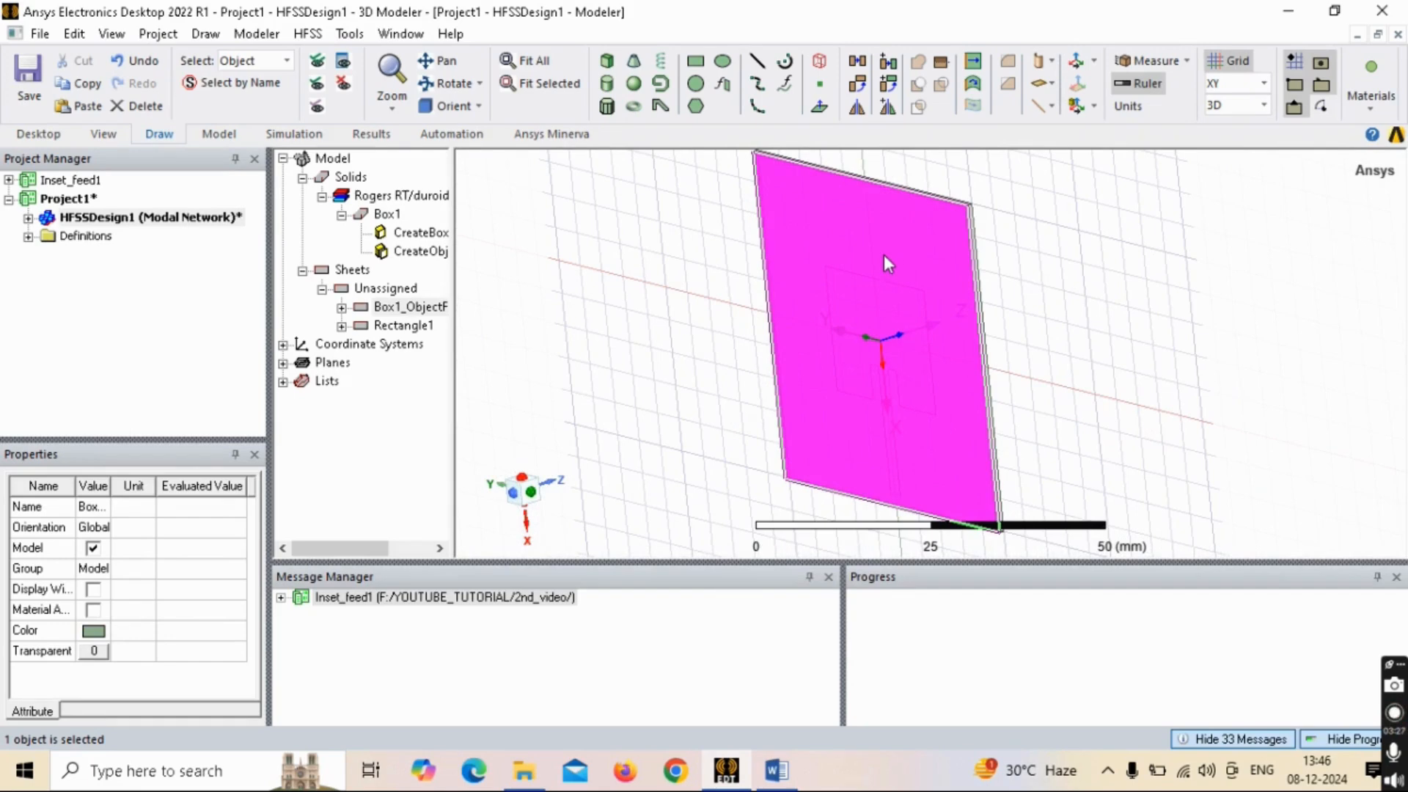
{"action": "right_click", "coordinate": [884, 255]}
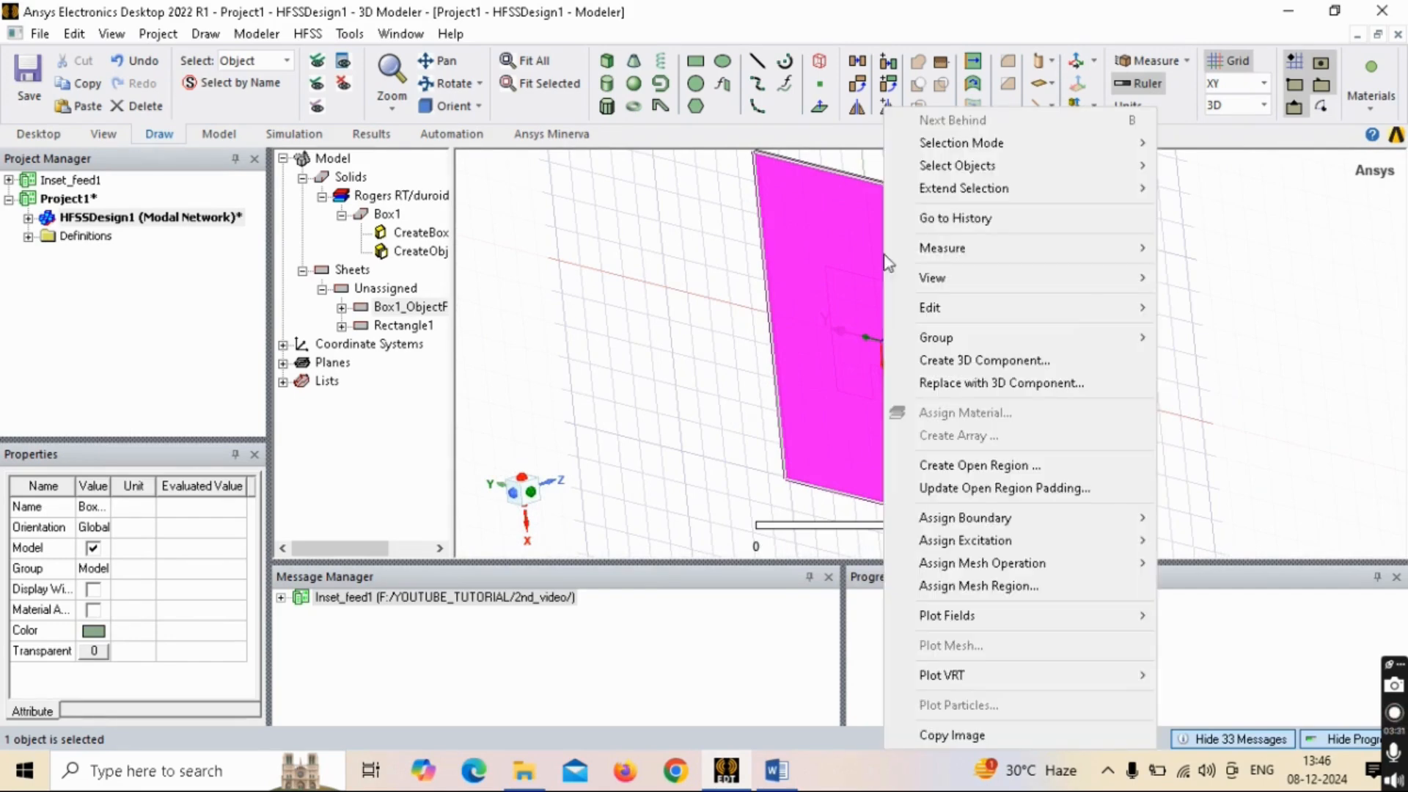
{"action": "mouse_move", "coordinate": [1001, 519]}
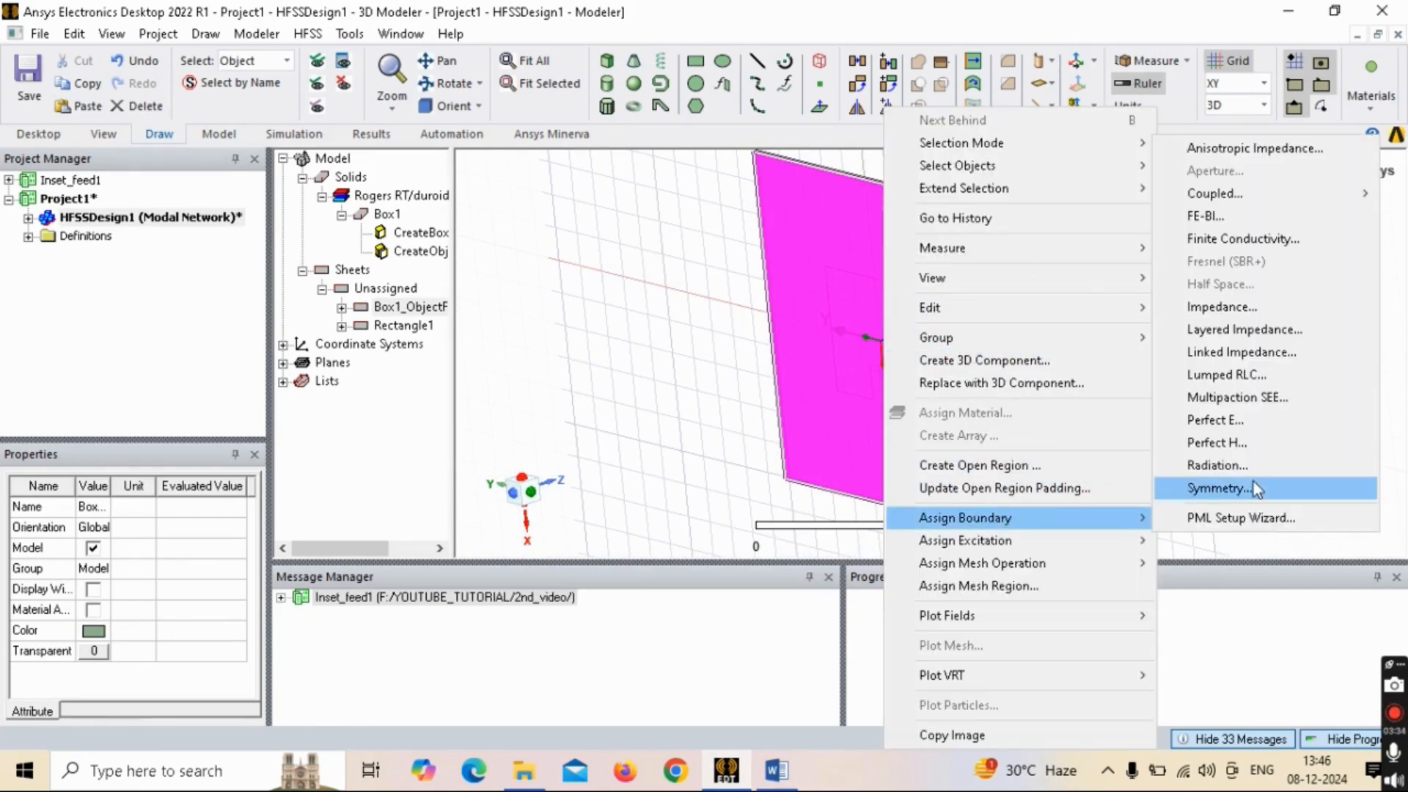
{"action": "left_click", "coordinate": [1265, 427]}
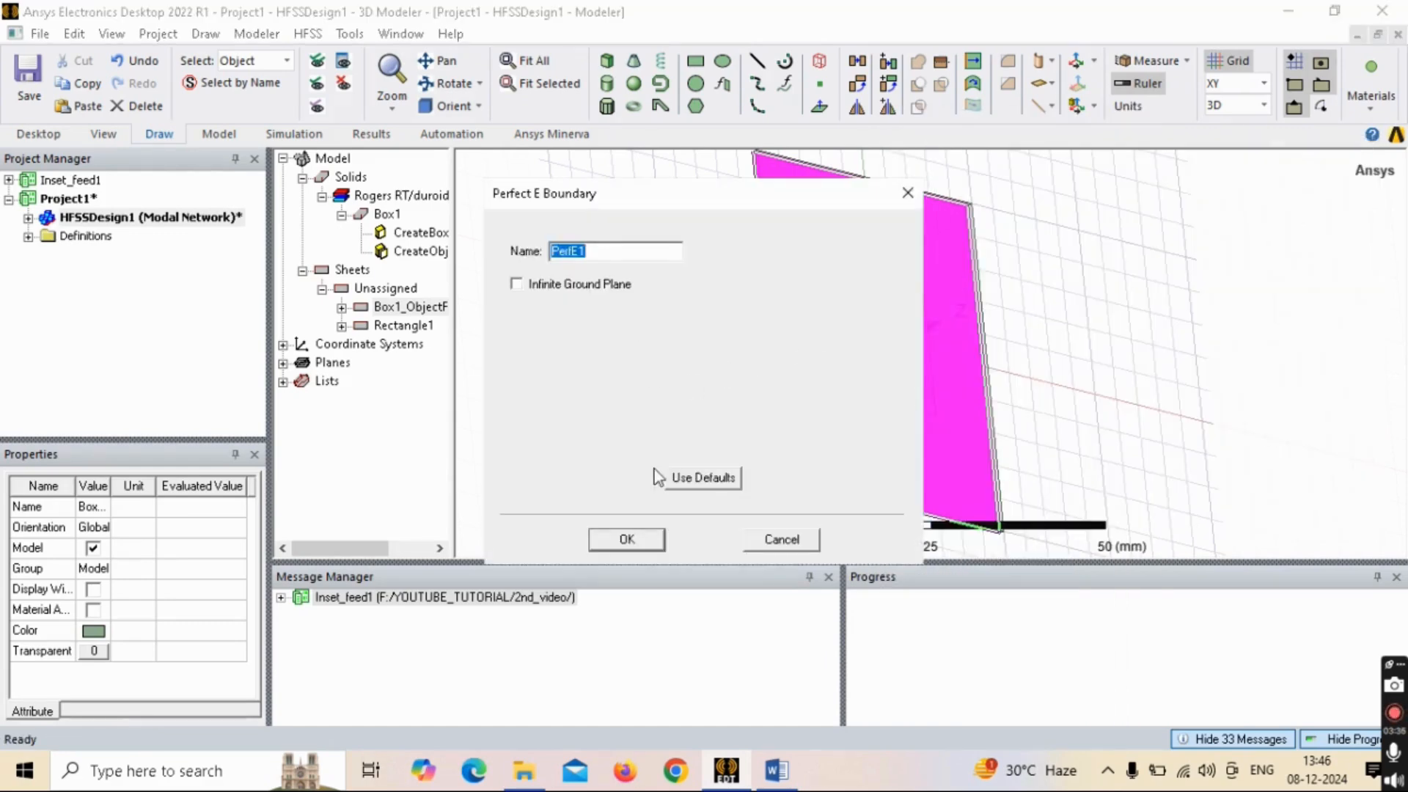
{"action": "left_click", "coordinate": [647, 540]}
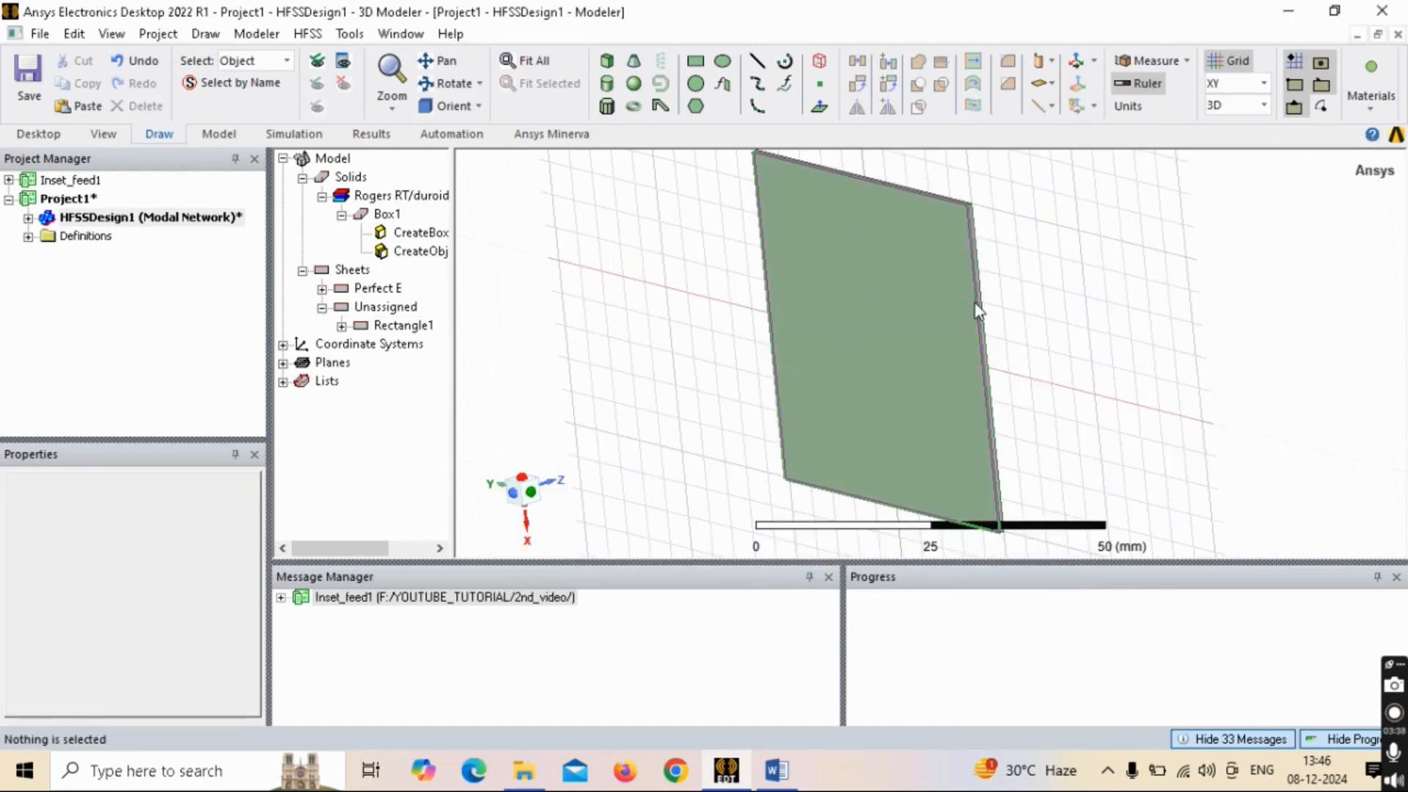
Step: Assign a Perfect E boundary with the default settings to the inset-fed patch sheet Rectangle1
{"action": "left_click_drag", "start_coordinate": [977, 311], "coordinate": [883, 290], "text": "alt"}
{"action": "left_click", "coordinate": [865, 297]}
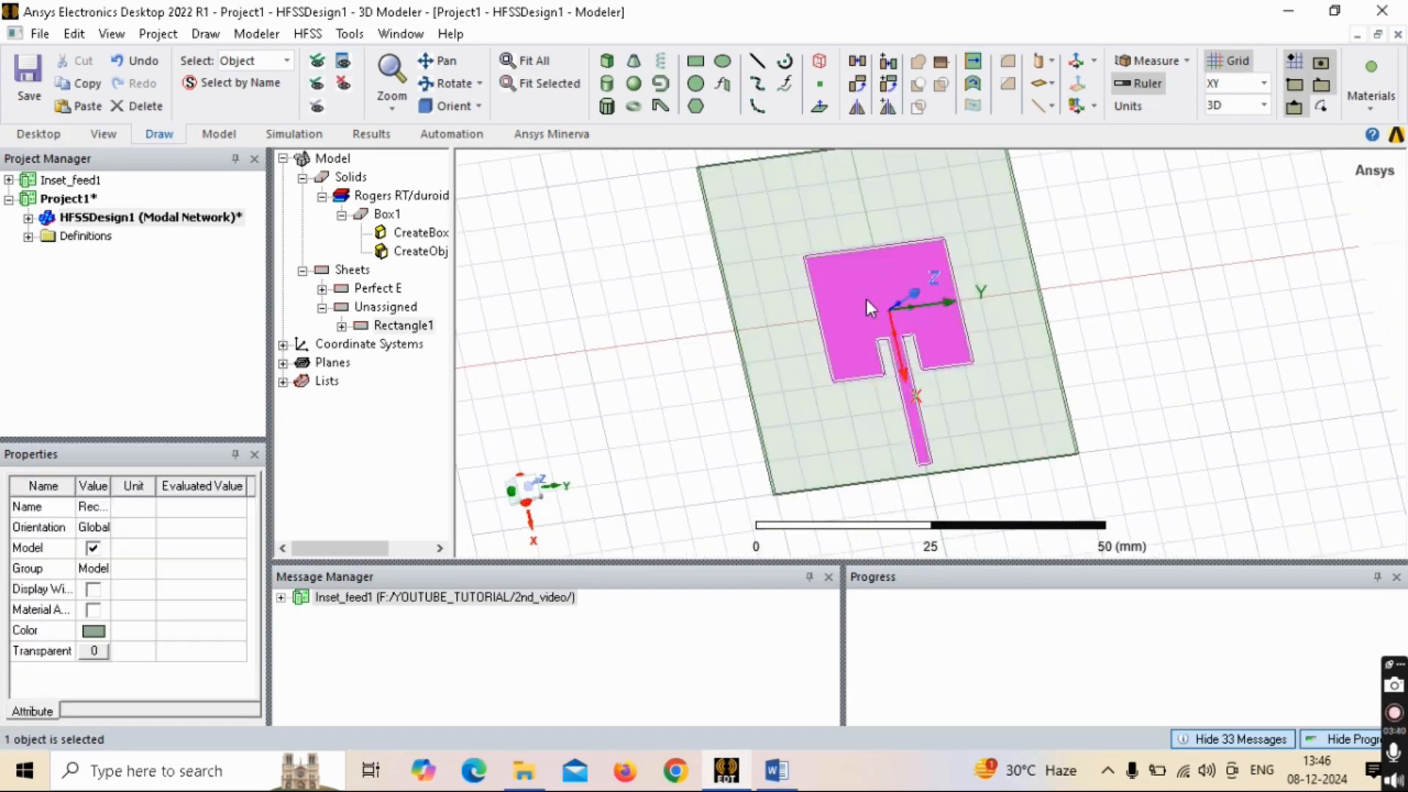
{"action": "right_click", "coordinate": [866, 297]}
{"action": "mouse_move", "coordinate": [1082, 512]}
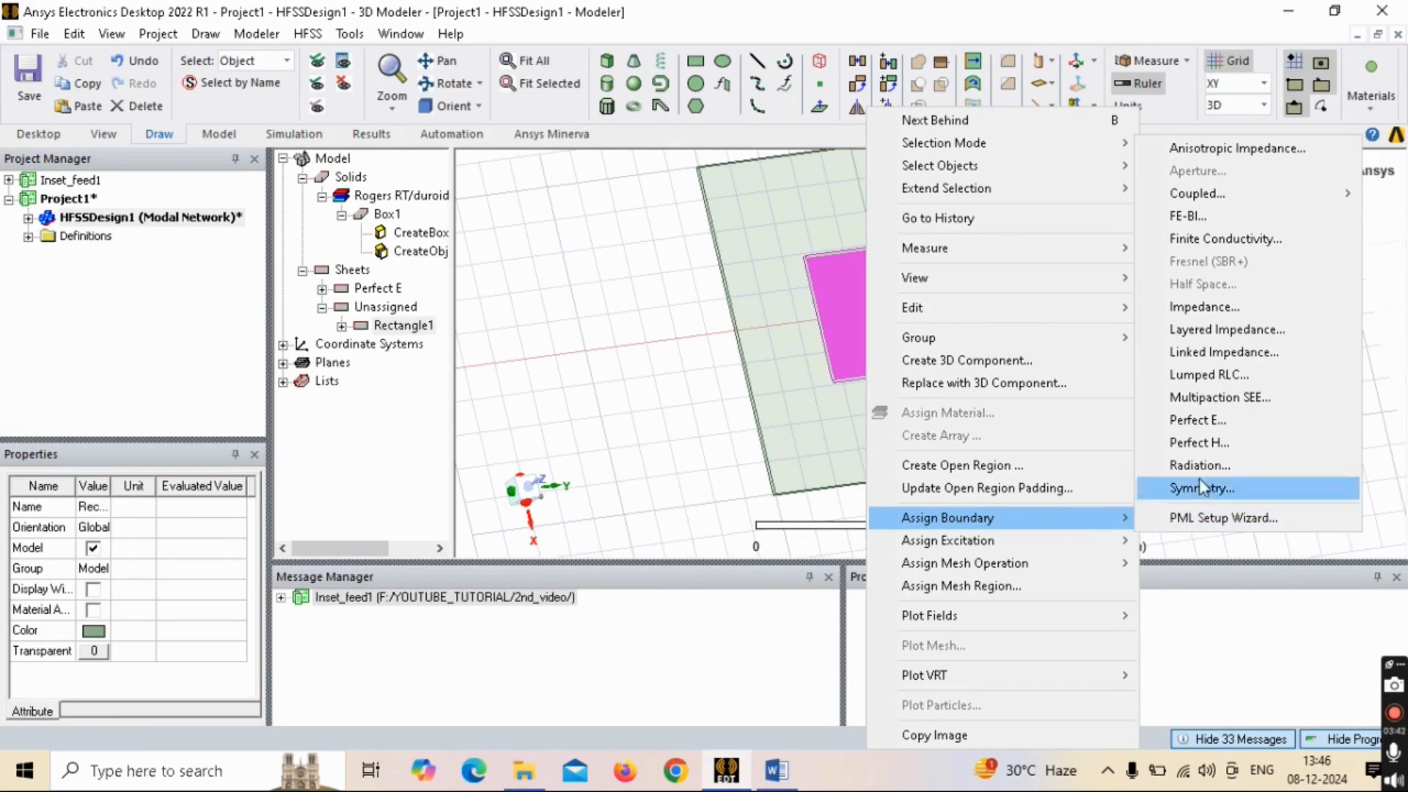
{"action": "left_click", "coordinate": [1210, 429]}
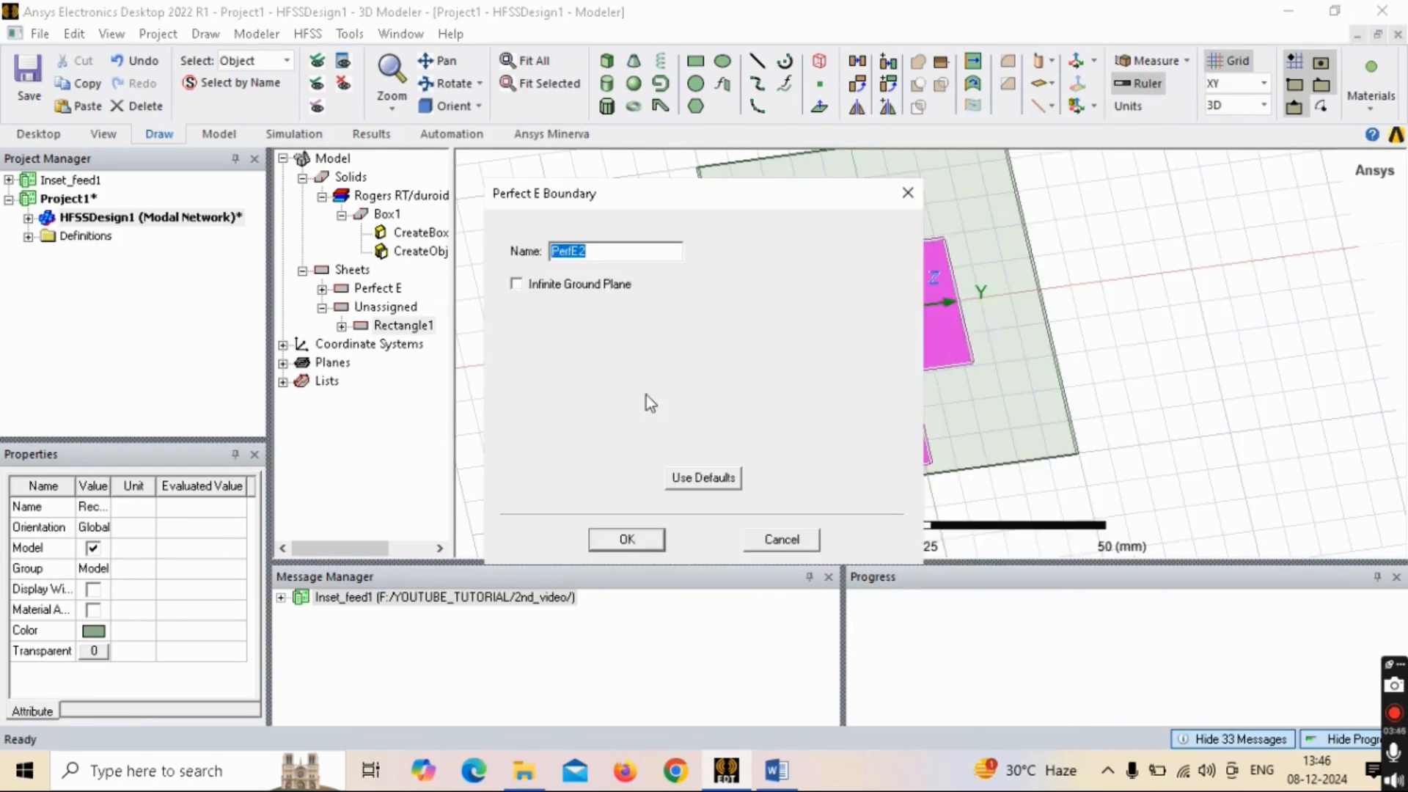
{"action": "left_click", "coordinate": [628, 540]}
{"action": "left_click", "coordinate": [635, 410]}
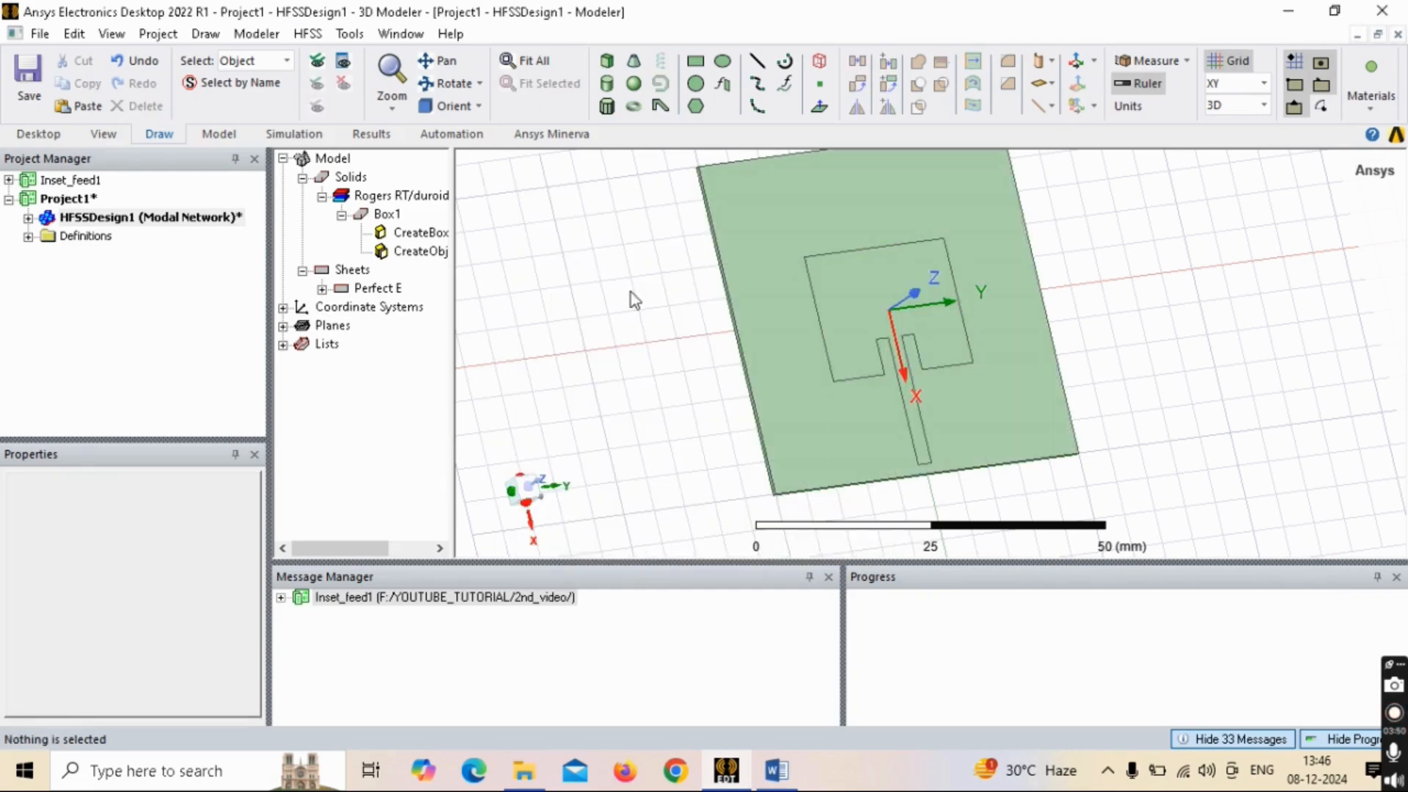
Step: Expand the Perfect E sheets and highlight the ground sheet and the patch sheet in turn to check their positions
{"action": "left_click", "coordinate": [322, 288]}
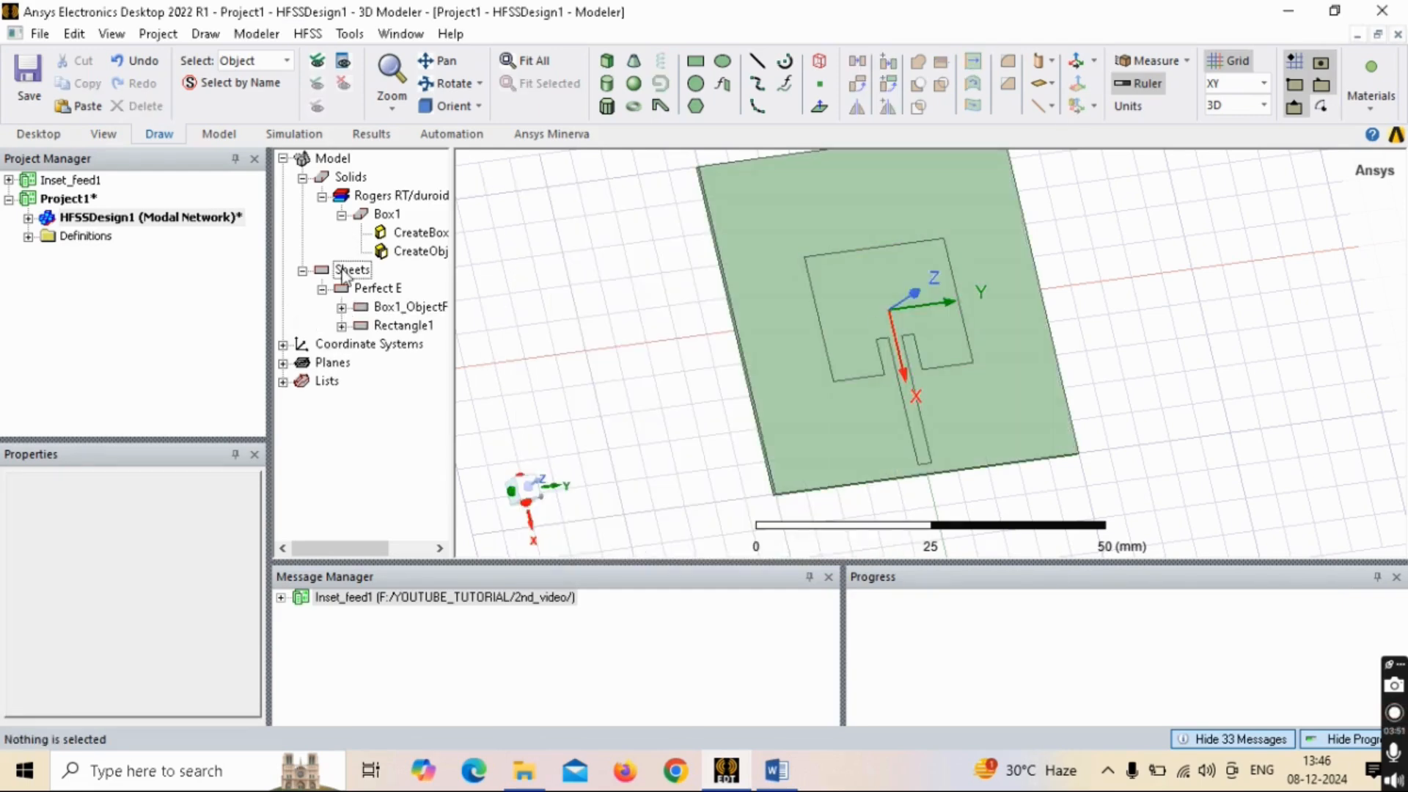
{"action": "left_click", "coordinate": [409, 307]}
{"action": "middle_click_drag", "start_coordinate": [617, 288], "coordinate": [778, 264]}
{"action": "left_click", "coordinate": [385, 325]}
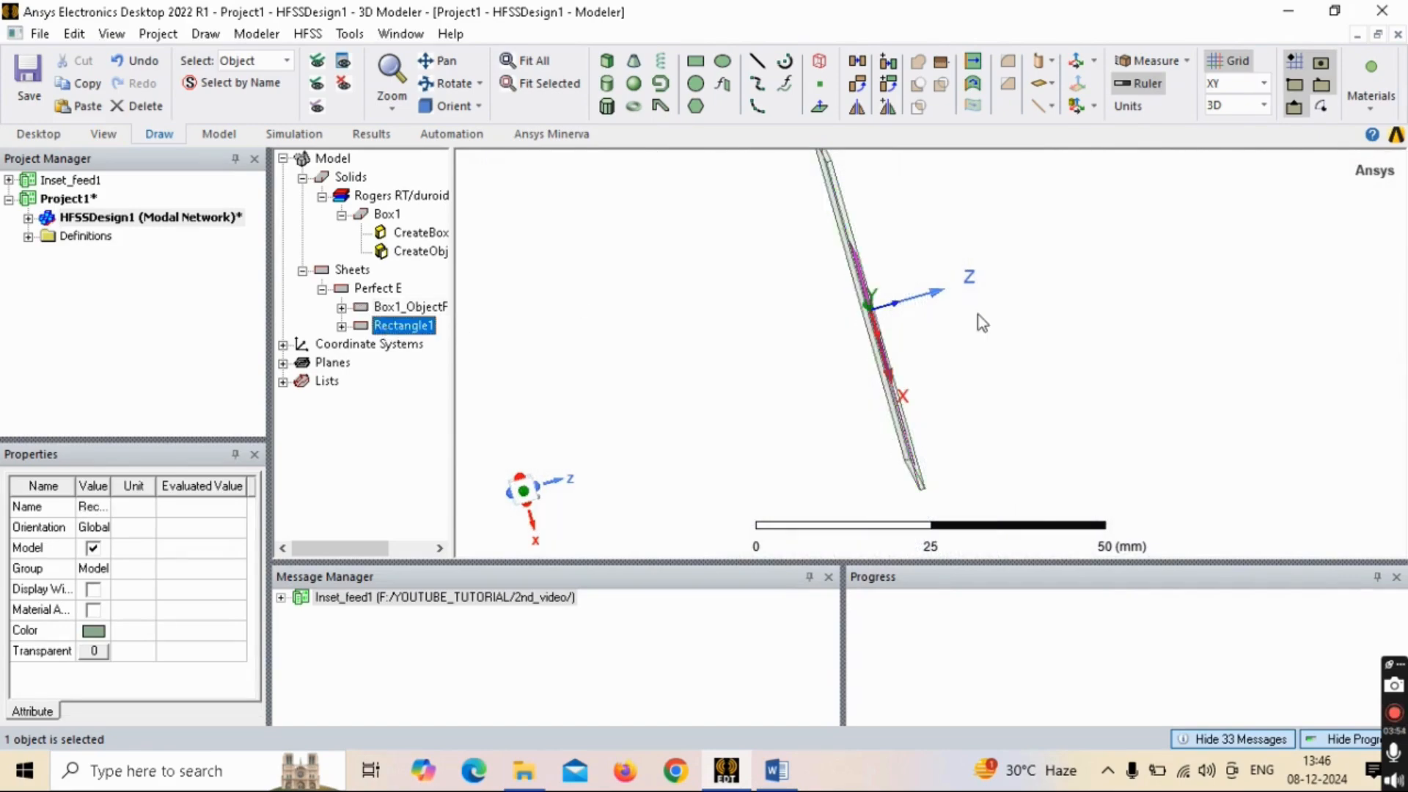
Step: Color the ground sheet and the patch sheet Rectangle1 together in orange (RGB 255, 128, 64)
{"action": "middle_click_drag", "start_coordinate": [978, 315], "coordinate": [749, 318]}
{"action": "left_click", "coordinate": [749, 318]}
{"action": "scroll", "coordinate": [1023, 337], "scroll_direction": "down", "scroll_amount": 1}
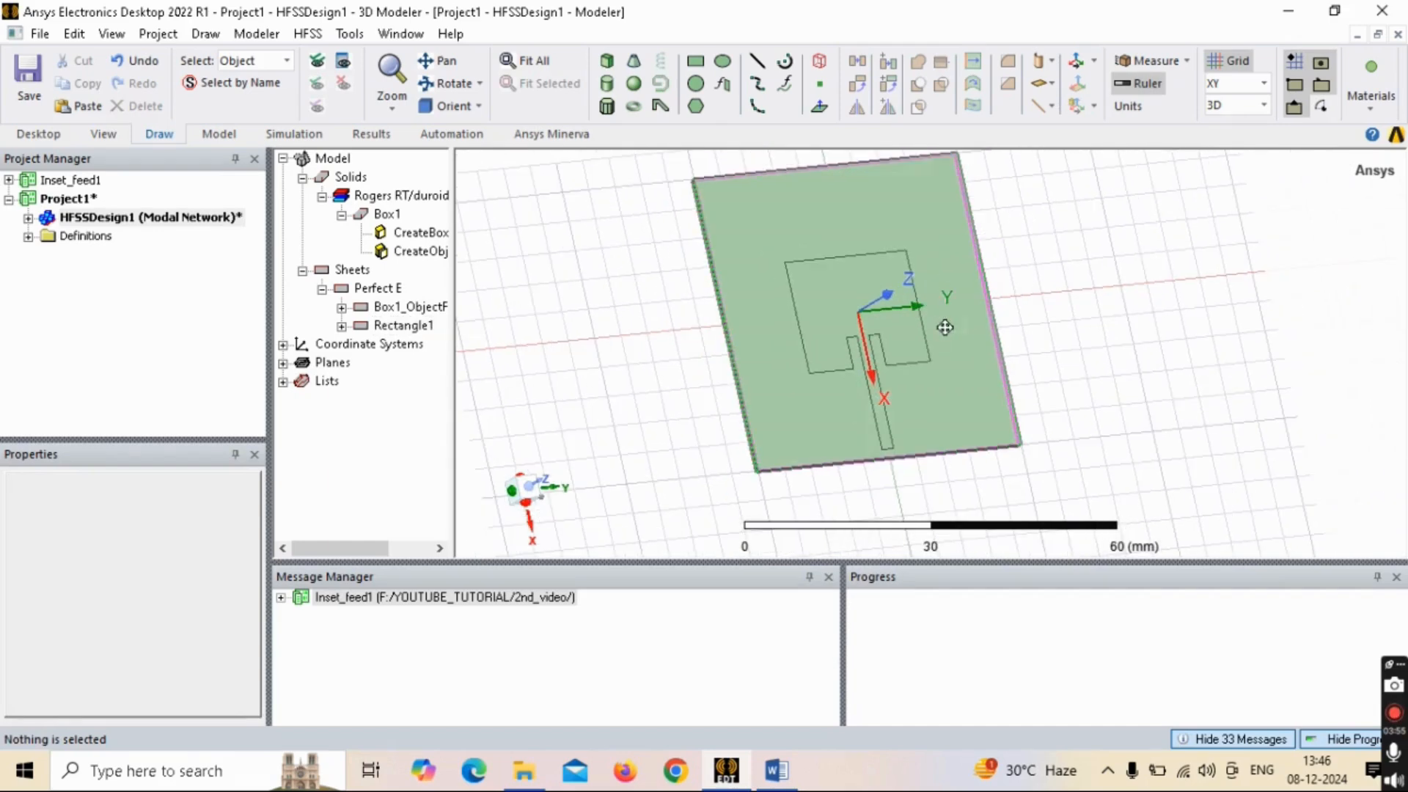
{"action": "left_click", "coordinate": [411, 307]}
{"action": "left_click", "coordinate": [403, 325], "text": "ctrl"}
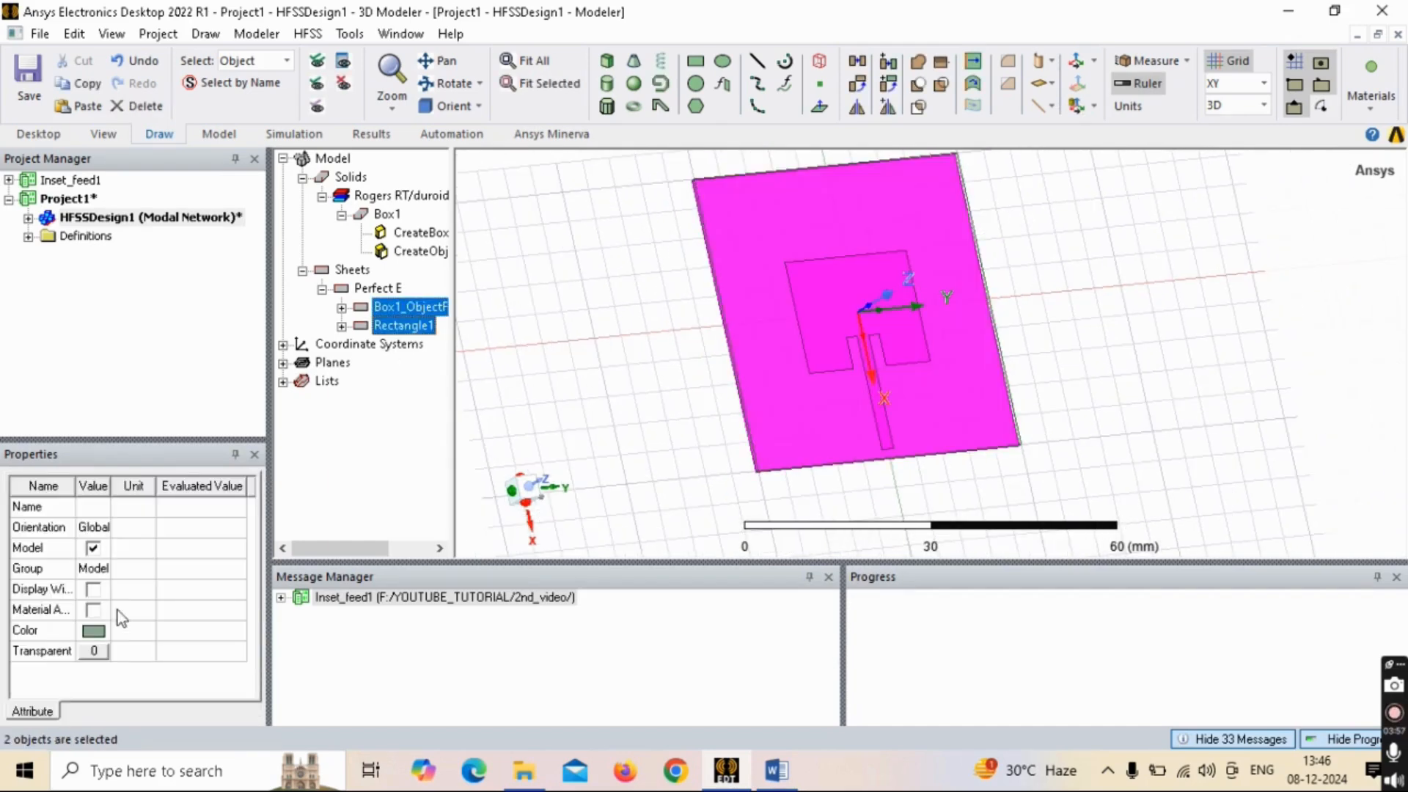
{"action": "left_click", "coordinate": [93, 630]}
{"action": "left_click", "coordinate": [520, 314]}
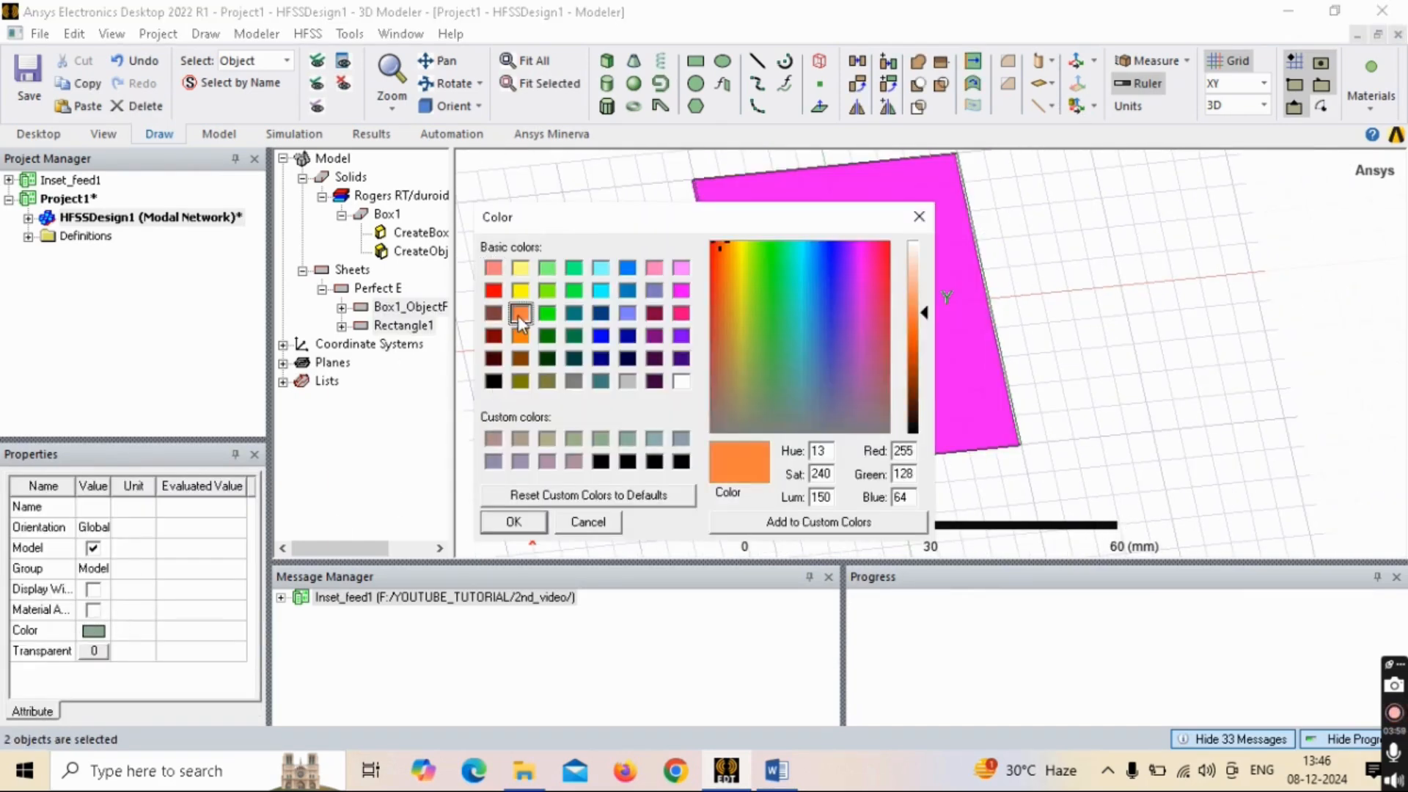
{"action": "left_click", "coordinate": [517, 522]}
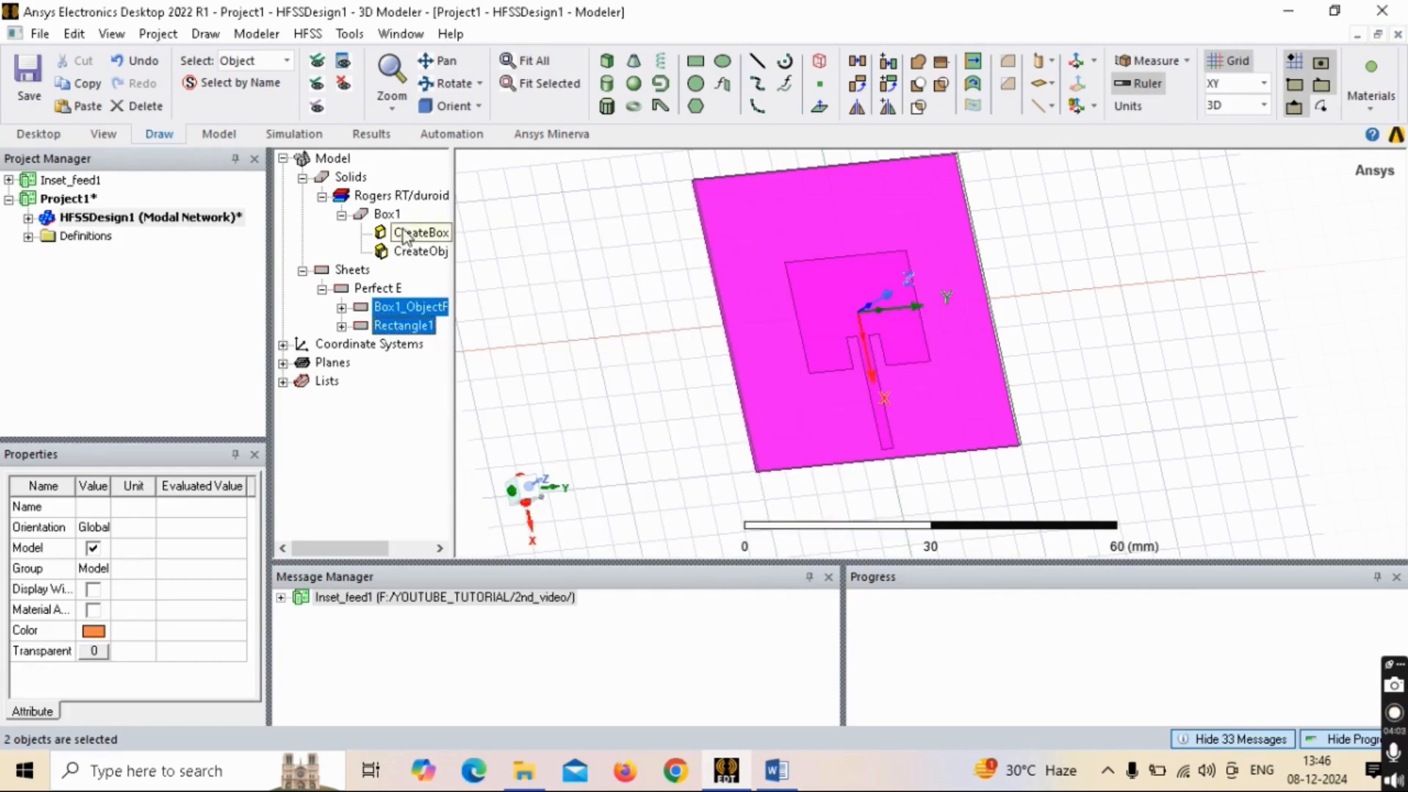
Step: Color the substrate Box1 dark green and clear the selection
{"action": "left_click", "coordinate": [386, 214]}
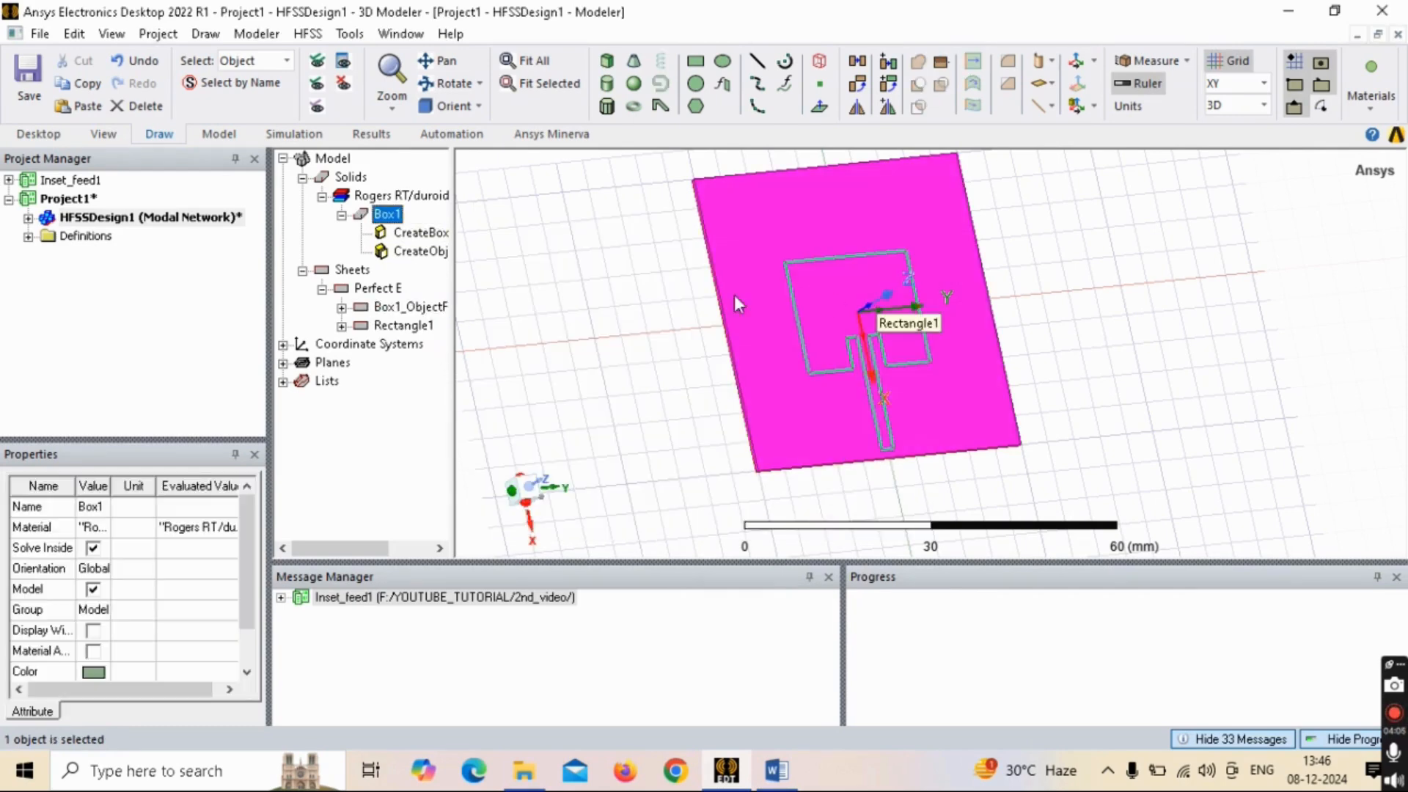
{"action": "left_click", "coordinate": [547, 288]}
{"action": "left_click", "coordinate": [386, 214]}
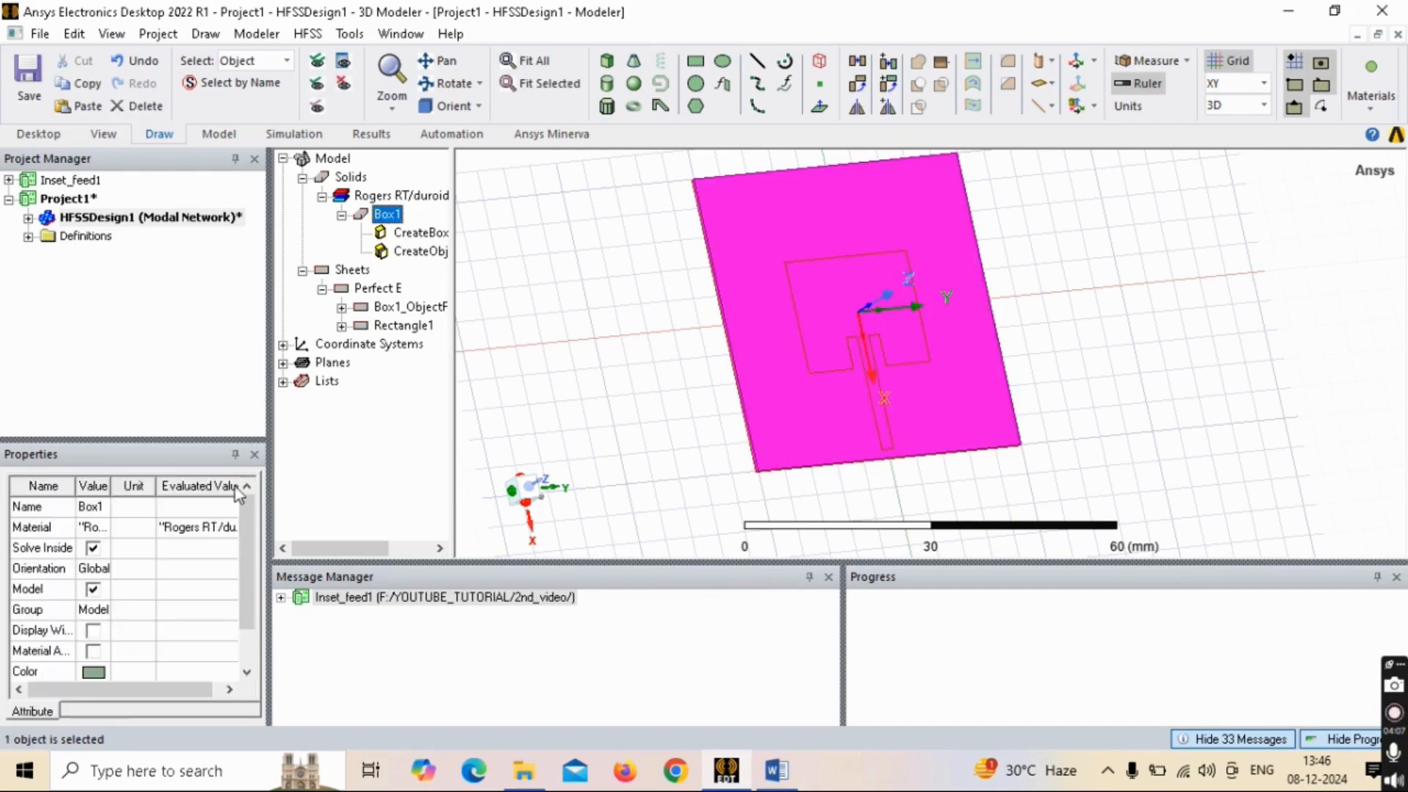
{"action": "left_click", "coordinate": [94, 673]}
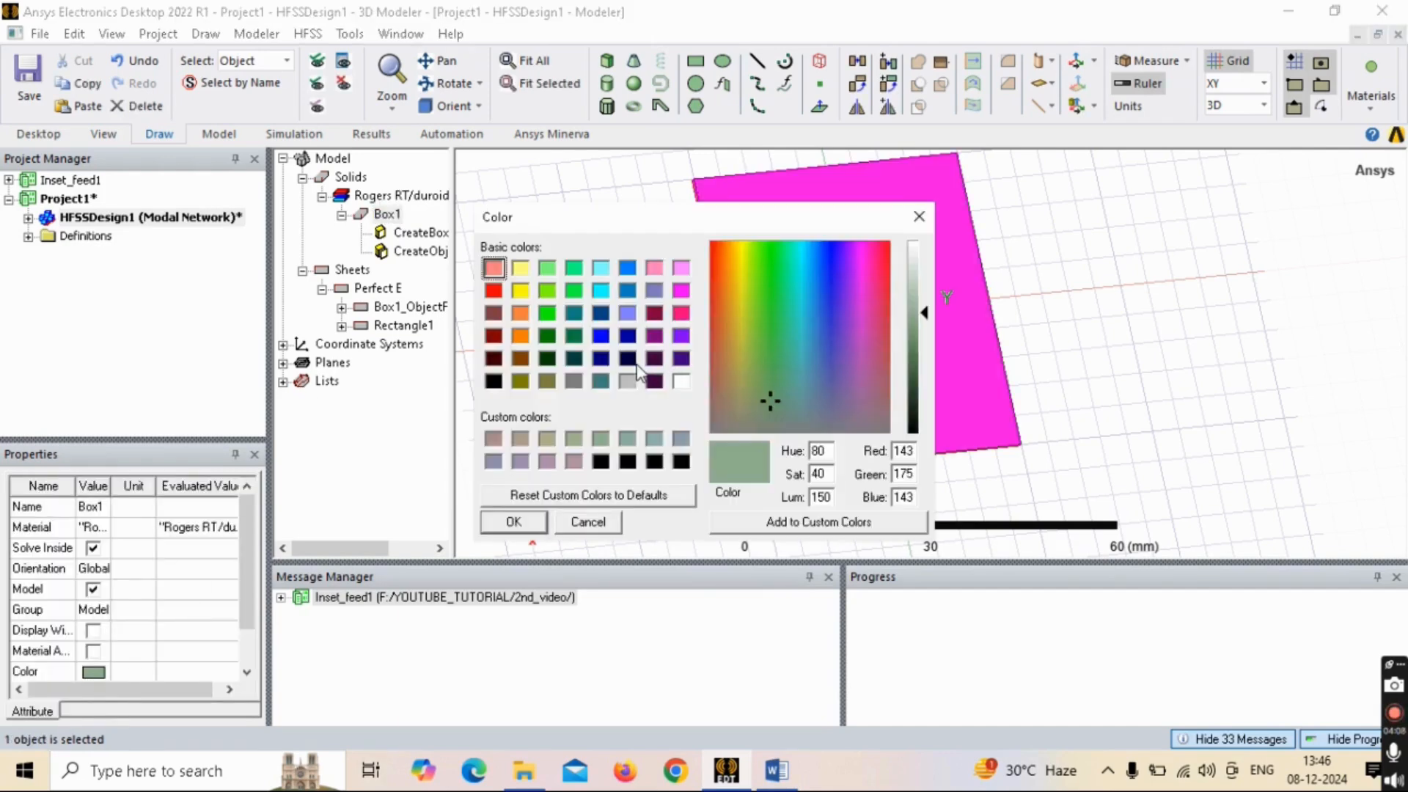
{"action": "left_click", "coordinate": [584, 346]}
{"action": "left_click", "coordinate": [535, 519]}
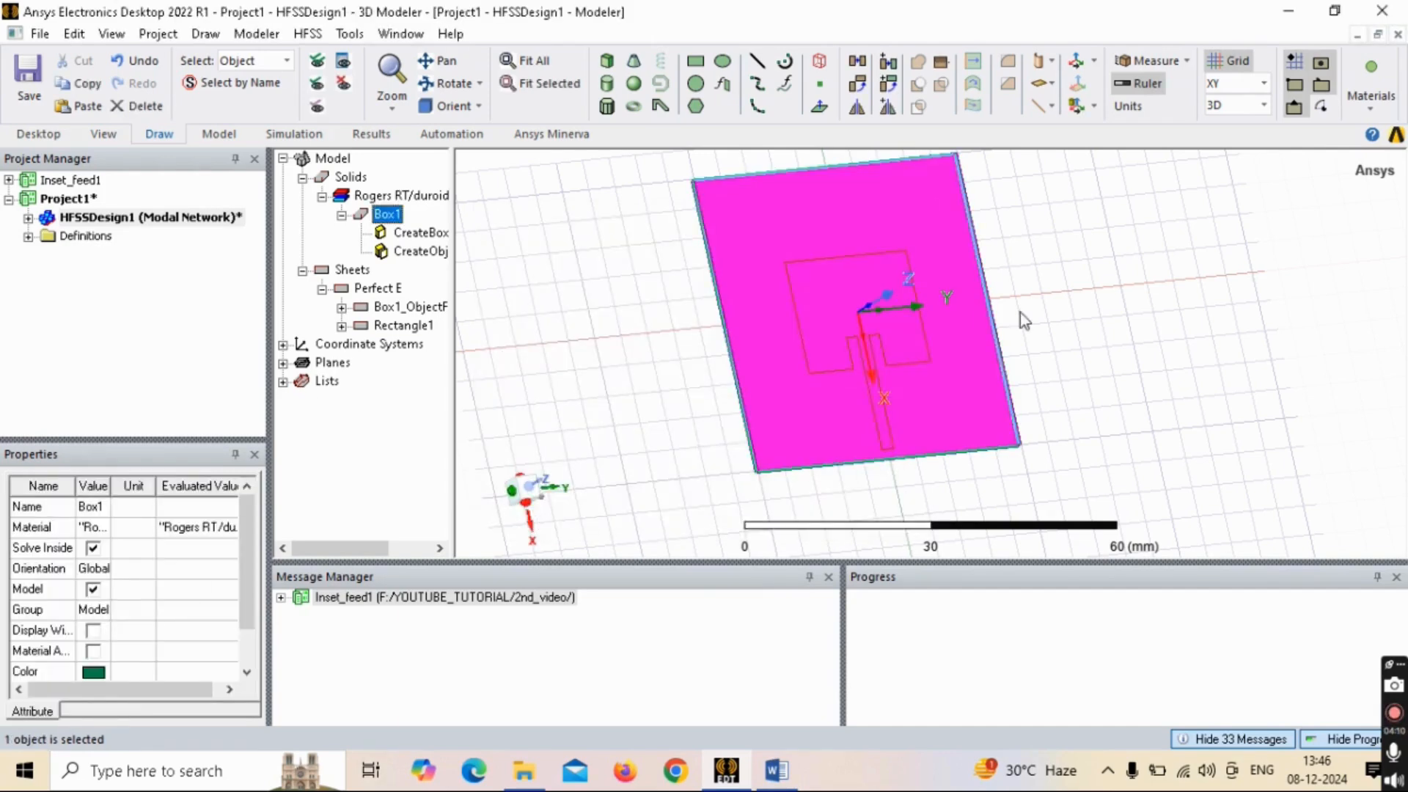
{"action": "left_click", "coordinate": [1039, 349]}
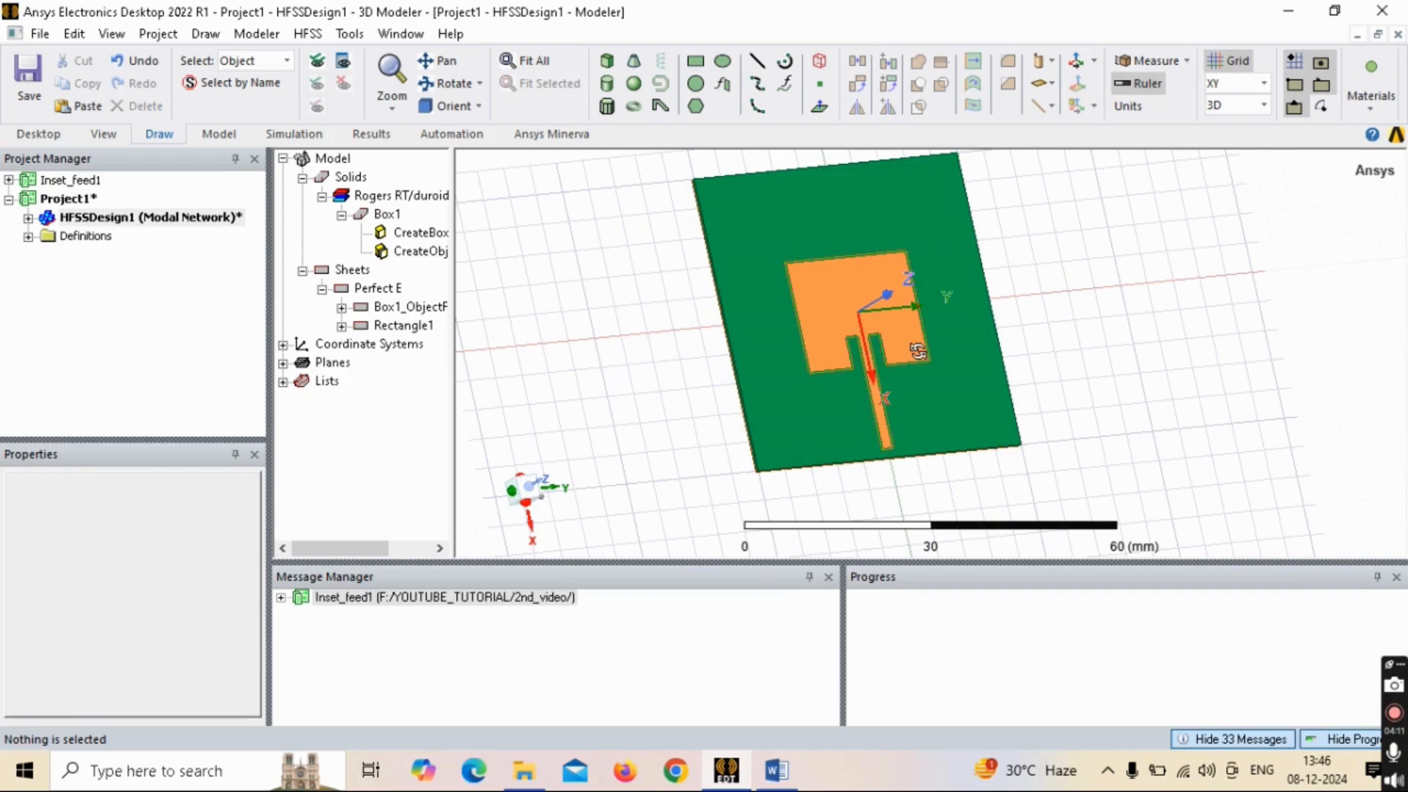
Step: Draw a rectangle of about 1.1 by 0.76 mm in the YZ plane, downward from the corner of the feed line's outer end
{"action": "mouse_move", "coordinate": [918, 351]}
{"action": "left_mouse_down", "text": "alt"}
{"action": "mouse_move", "coordinate": [930, 300]}
{"action": "mouse_move", "coordinate": [829, 305]}
{"action": "mouse_move", "coordinate": [877, 376]}
{"action": "mouse_move", "coordinate": [920, 370]}
{"action": "mouse_move", "coordinate": [836, 396]}
{"action": "mouse_move", "coordinate": [855, 361]}
{"action": "mouse_move", "coordinate": [911, 408]}
{"action": "mouse_move", "coordinate": [904, 441]}
{"action": "mouse_move", "coordinate": [894, 431]}
{"action": "left_mouse_up", "text": "alt"}
{"action": "scroll", "coordinate": [849, 387], "scroll_direction": "up", "scroll_amount": 3}
{"action": "scroll", "coordinate": [890, 374], "scroll_direction": "up", "scroll_amount": 2}
{"action": "scroll", "coordinate": [894, 419], "scroll_direction": "up", "scroll_amount": 2}
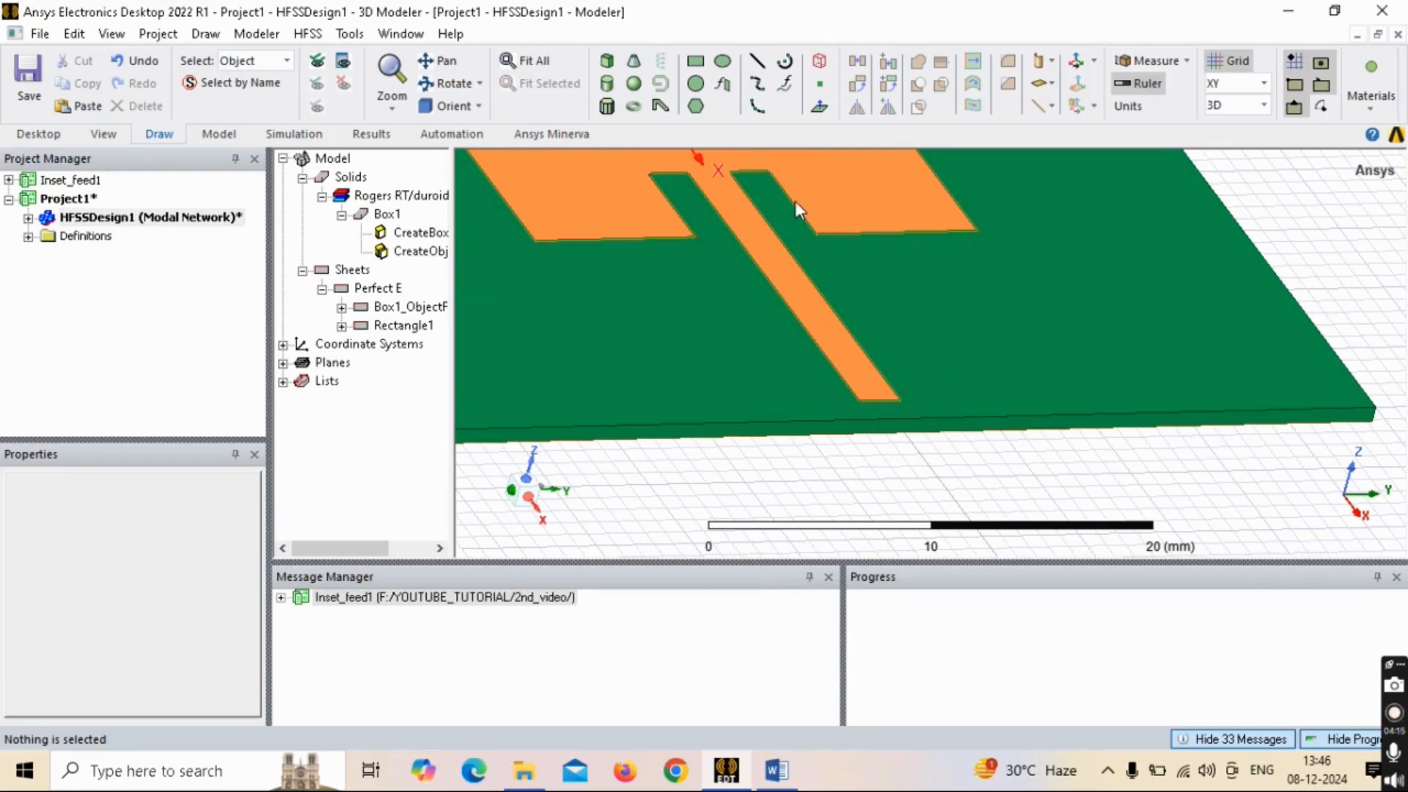
{"action": "left_click", "coordinate": [697, 64]}
{"action": "left_click", "coordinate": [1261, 83]}
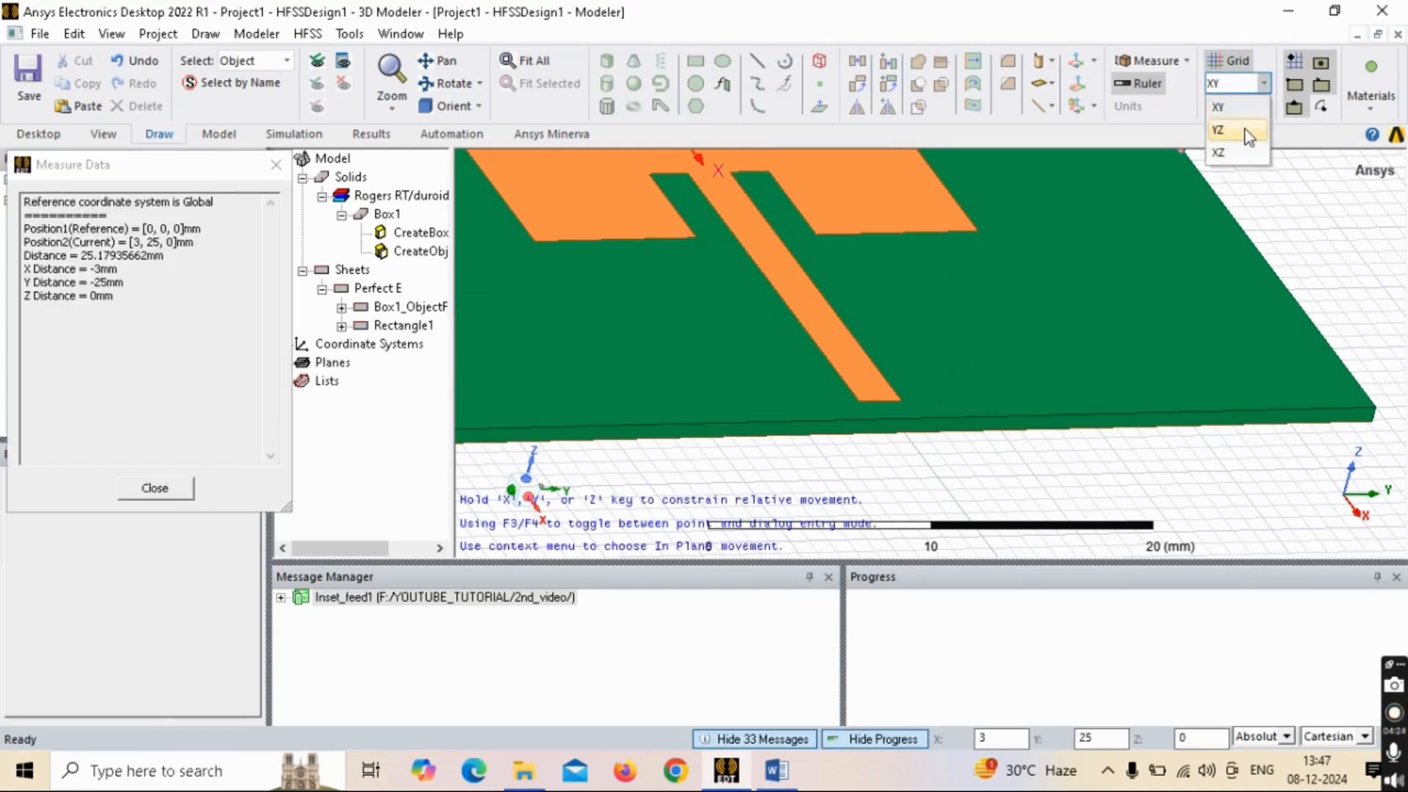
{"action": "left_click", "coordinate": [1243, 129]}
{"action": "left_click", "coordinate": [864, 398]}
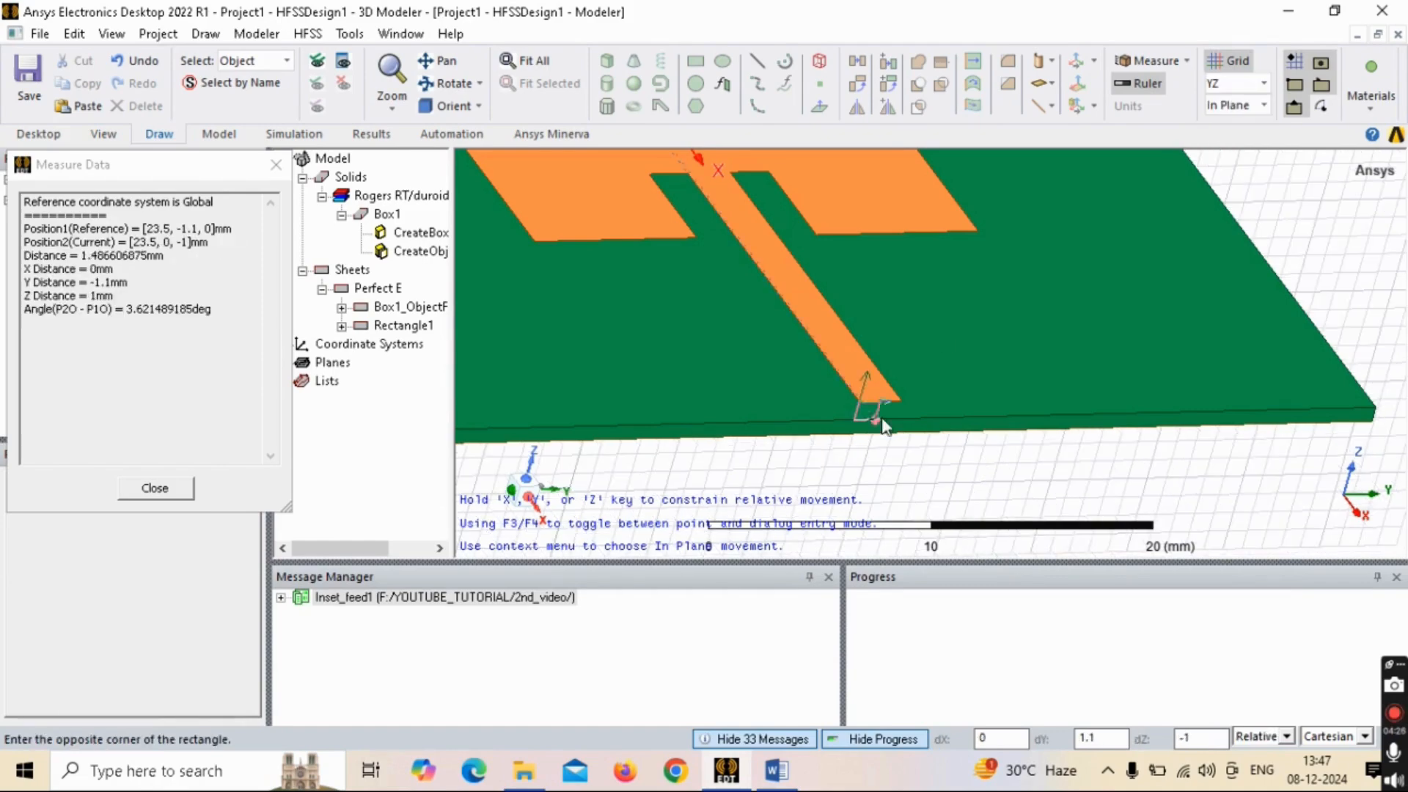
{"action": "left_click", "coordinate": [900, 433]}
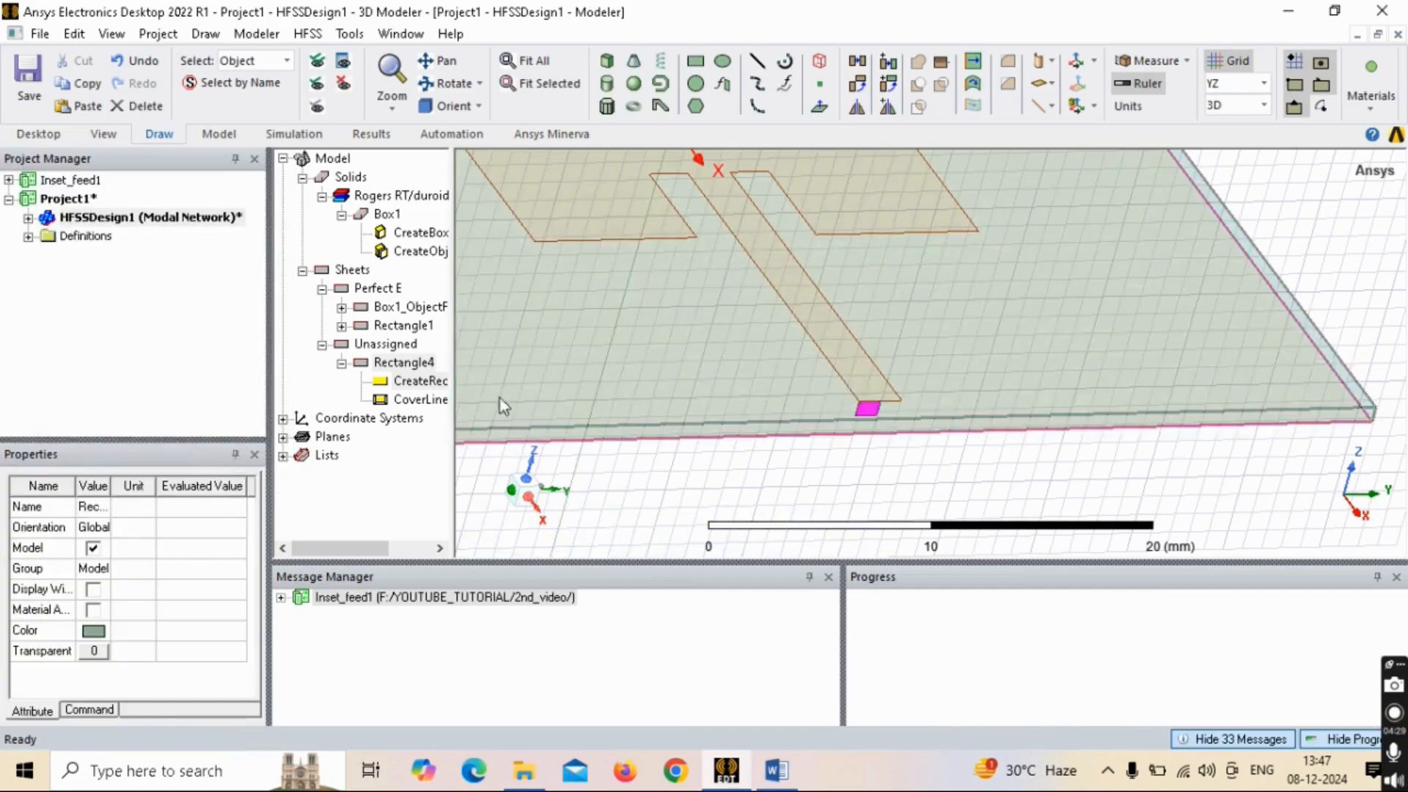
Step: Set the YSize of the new port rectangle Rectangle4 to the variable FW
{"action": "left_click", "coordinate": [421, 365]}
{"action": "left_click", "coordinate": [418, 380]}
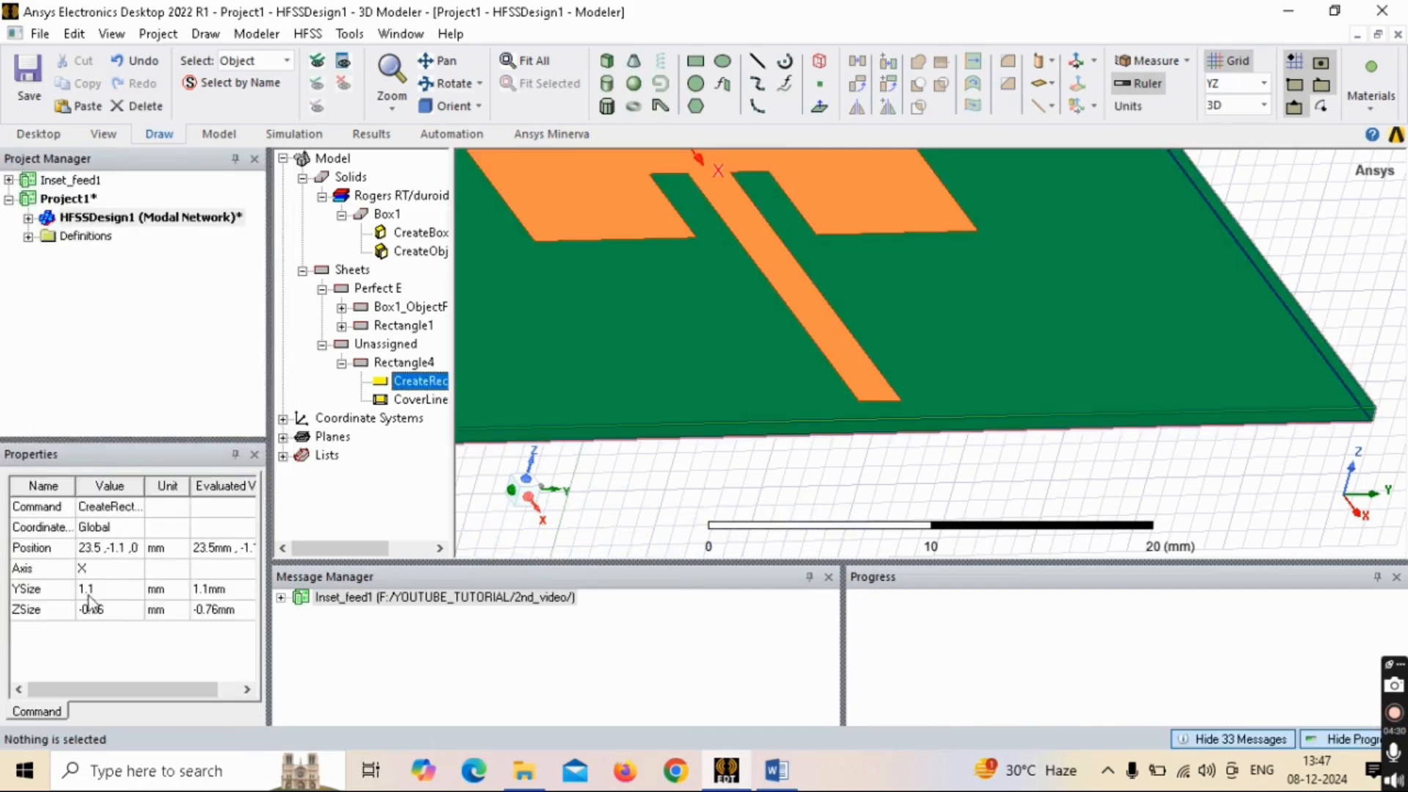
{"action": "left_click", "coordinate": [112, 591]}
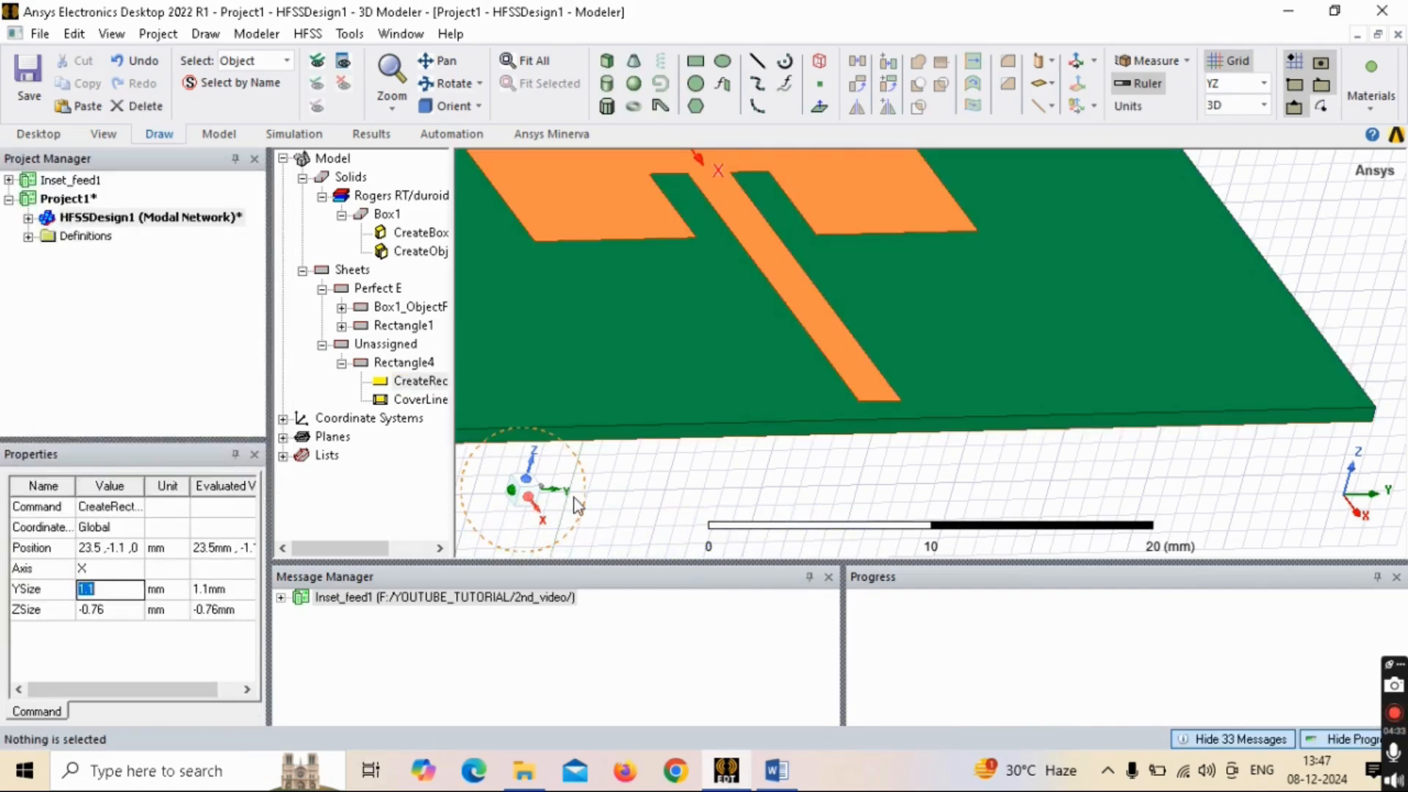
{"action": "type", "text": "FW"}
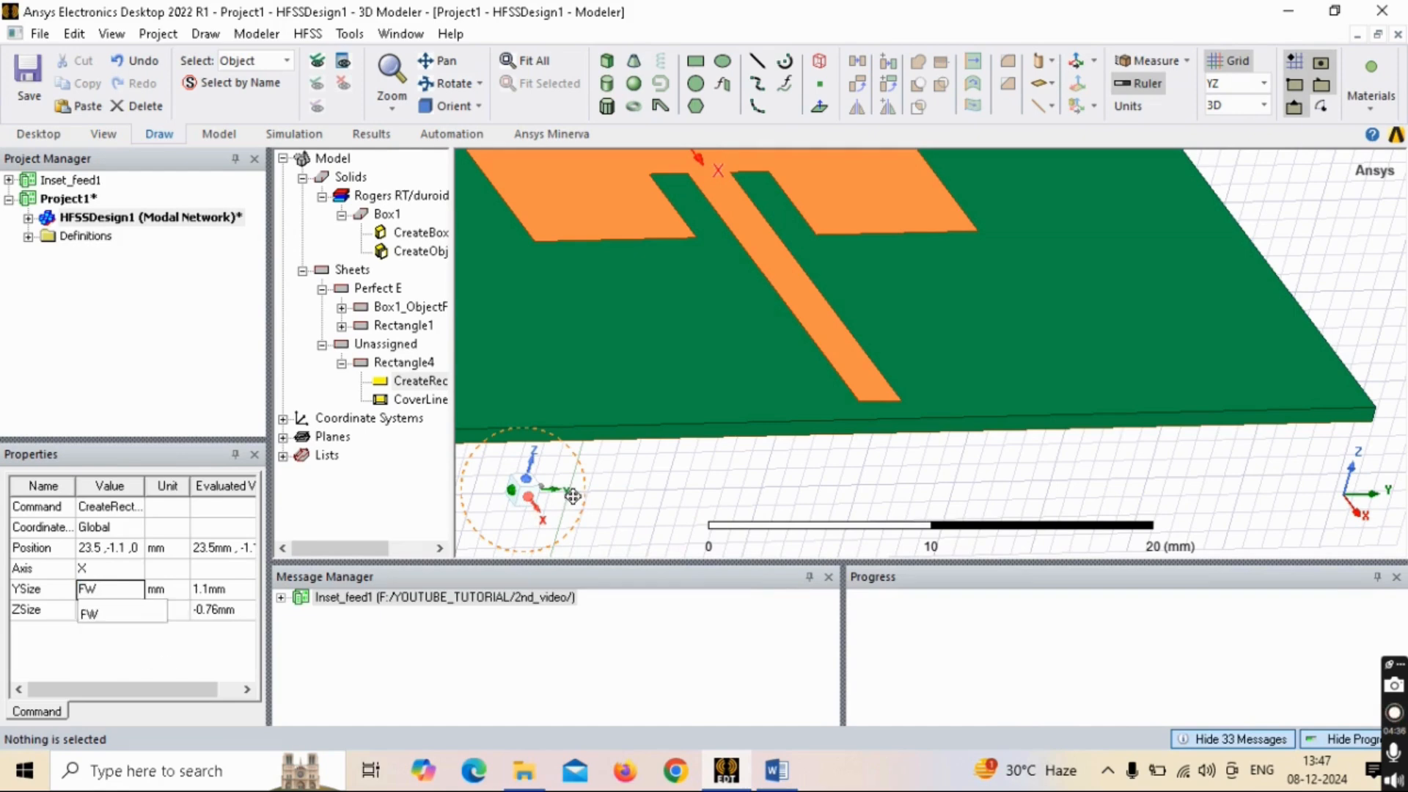
{"action": "key", "text": "Tab"}
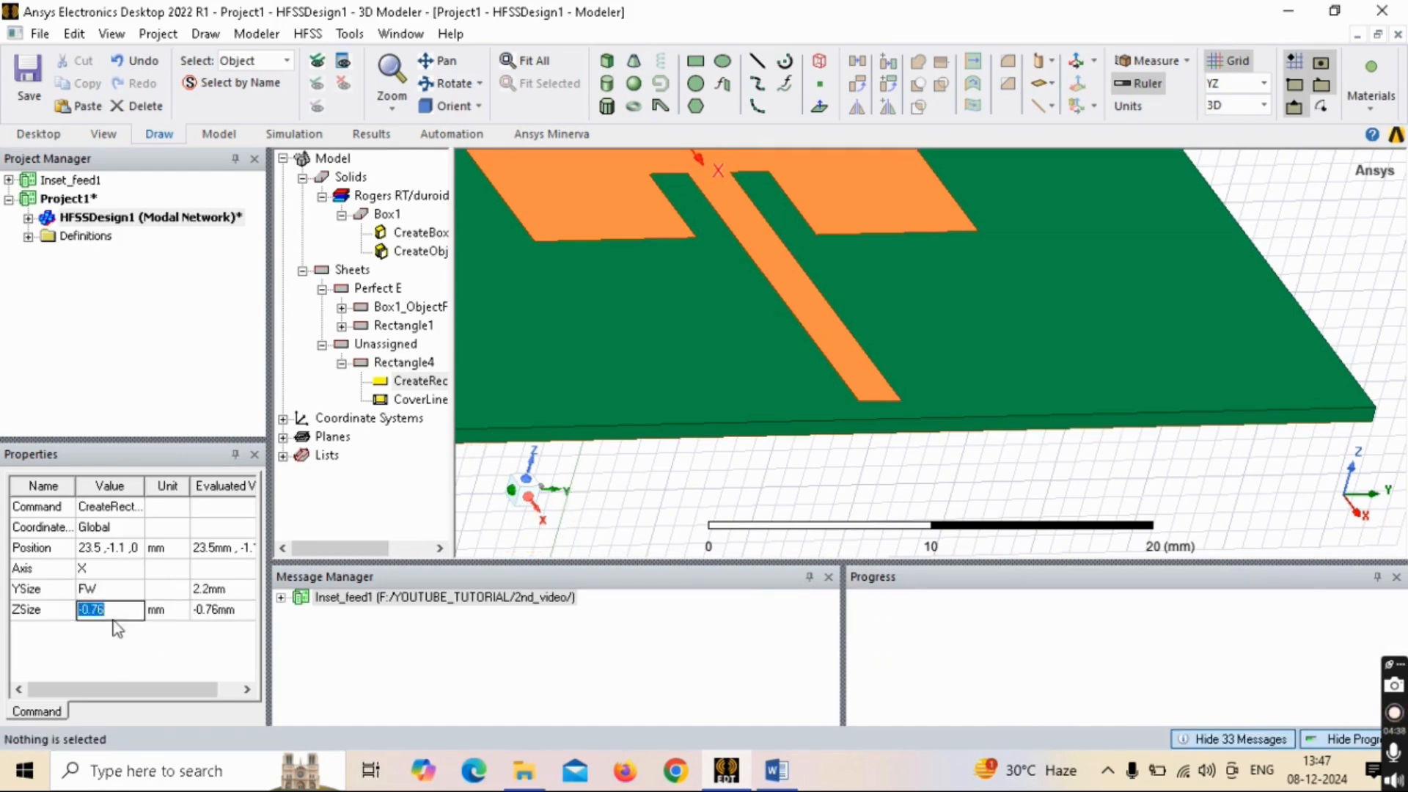
Step: Set the X coordinate of Rectangle4's position to L/2+FL and check the sheet at the feed line's end
{"action": "left_click", "coordinate": [101, 548]}
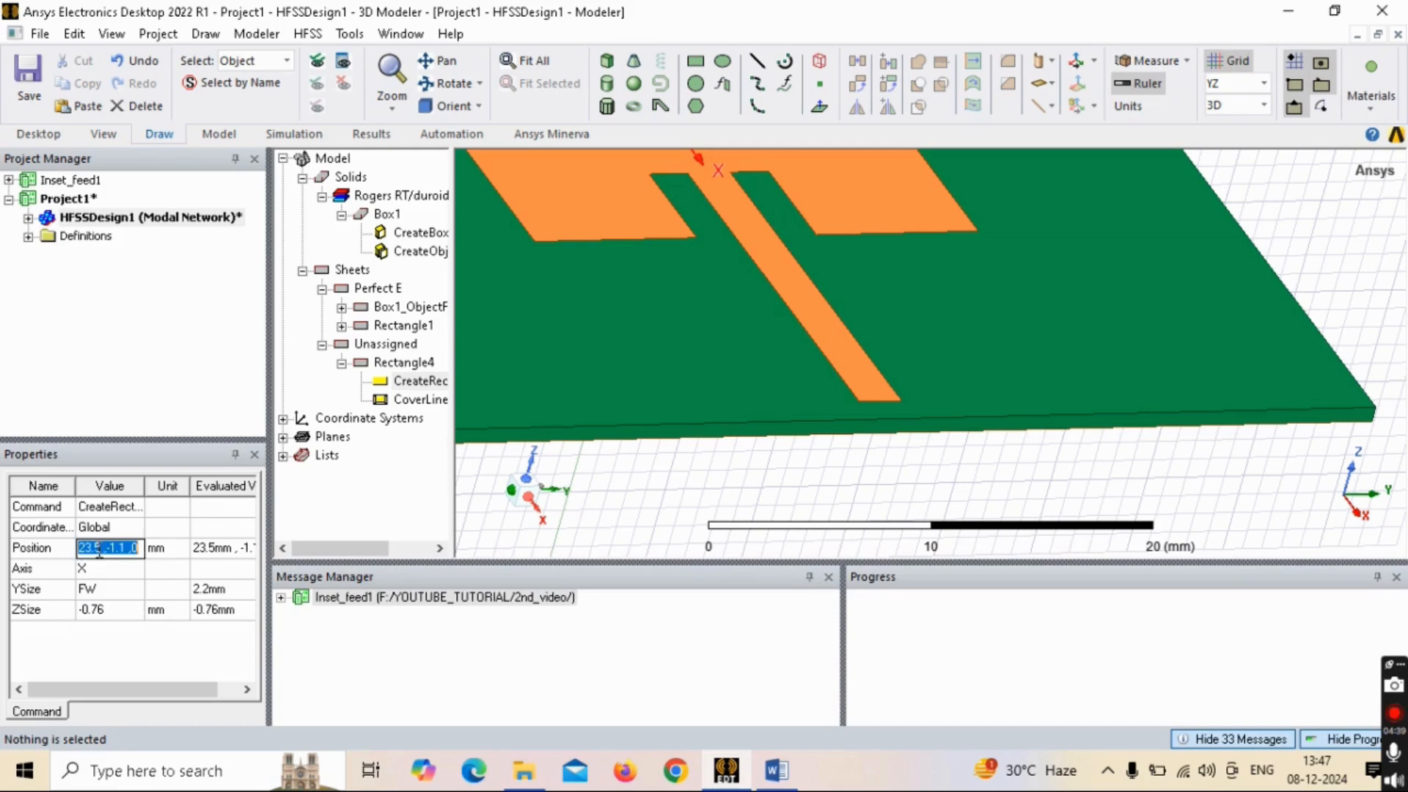
{"action": "left_click_drag", "start_coordinate": [102, 548], "coordinate": [72, 549]}
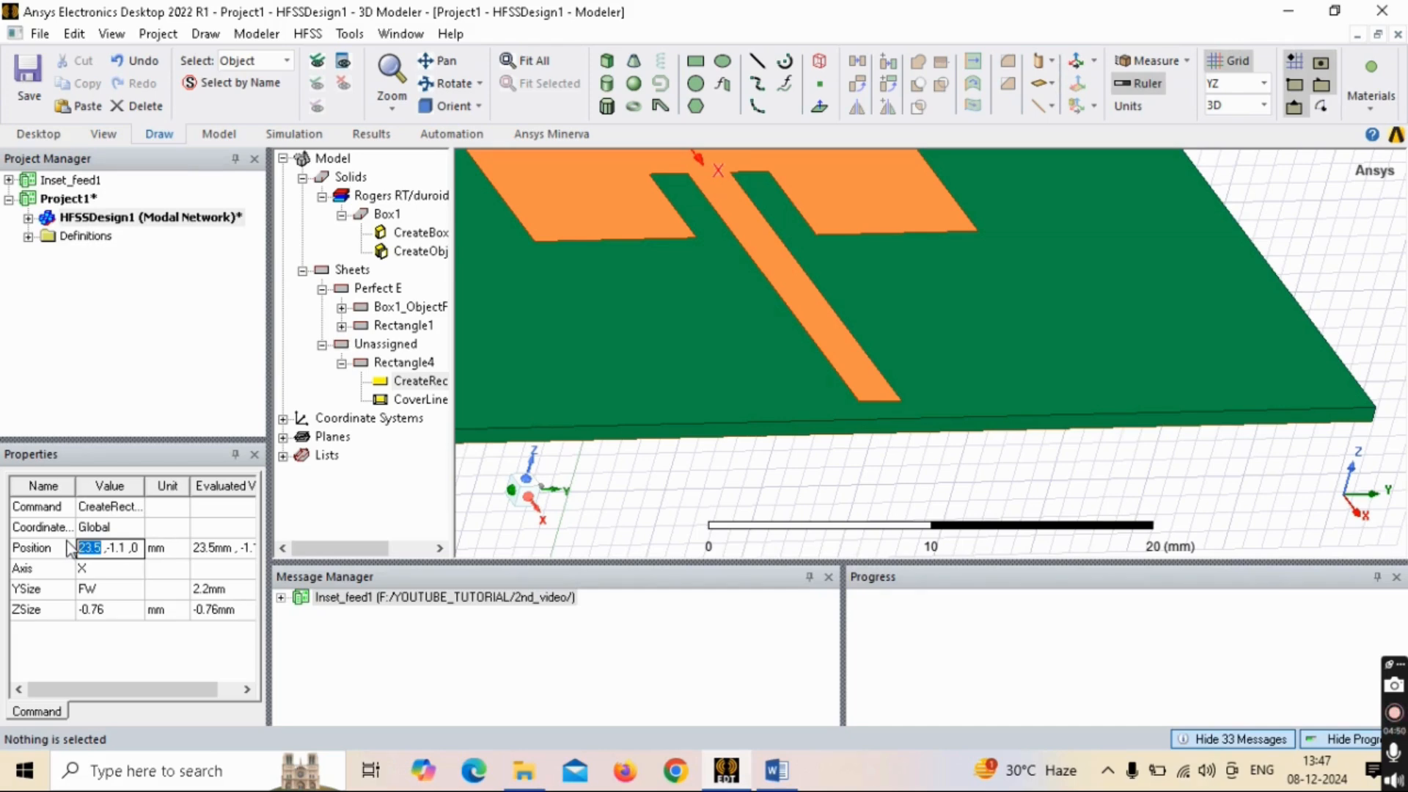
{"action": "type", "text": "L"}
{"action": "type", "text": "/2+"}
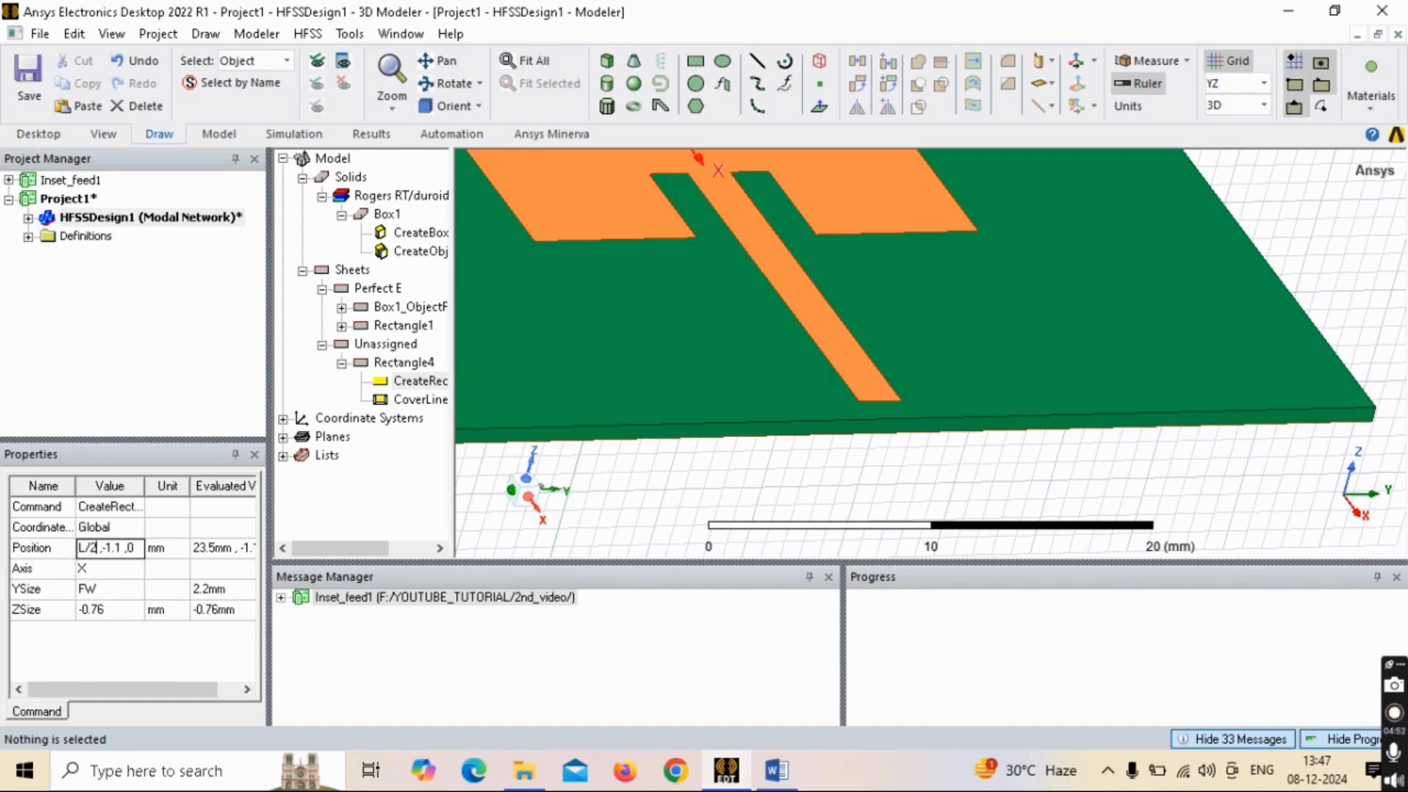
{"action": "type", "text": "FL"}
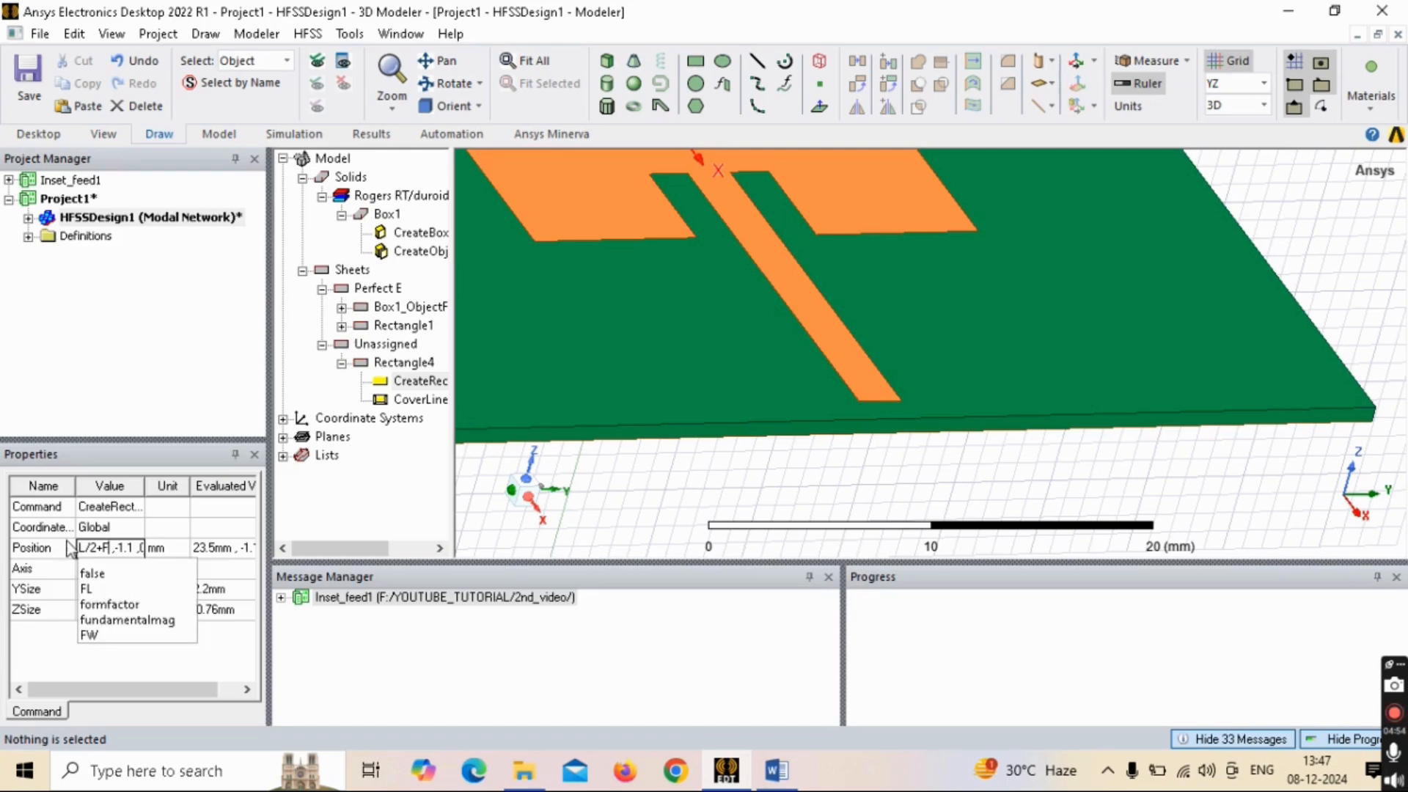
{"action": "key", "text": "Return"}
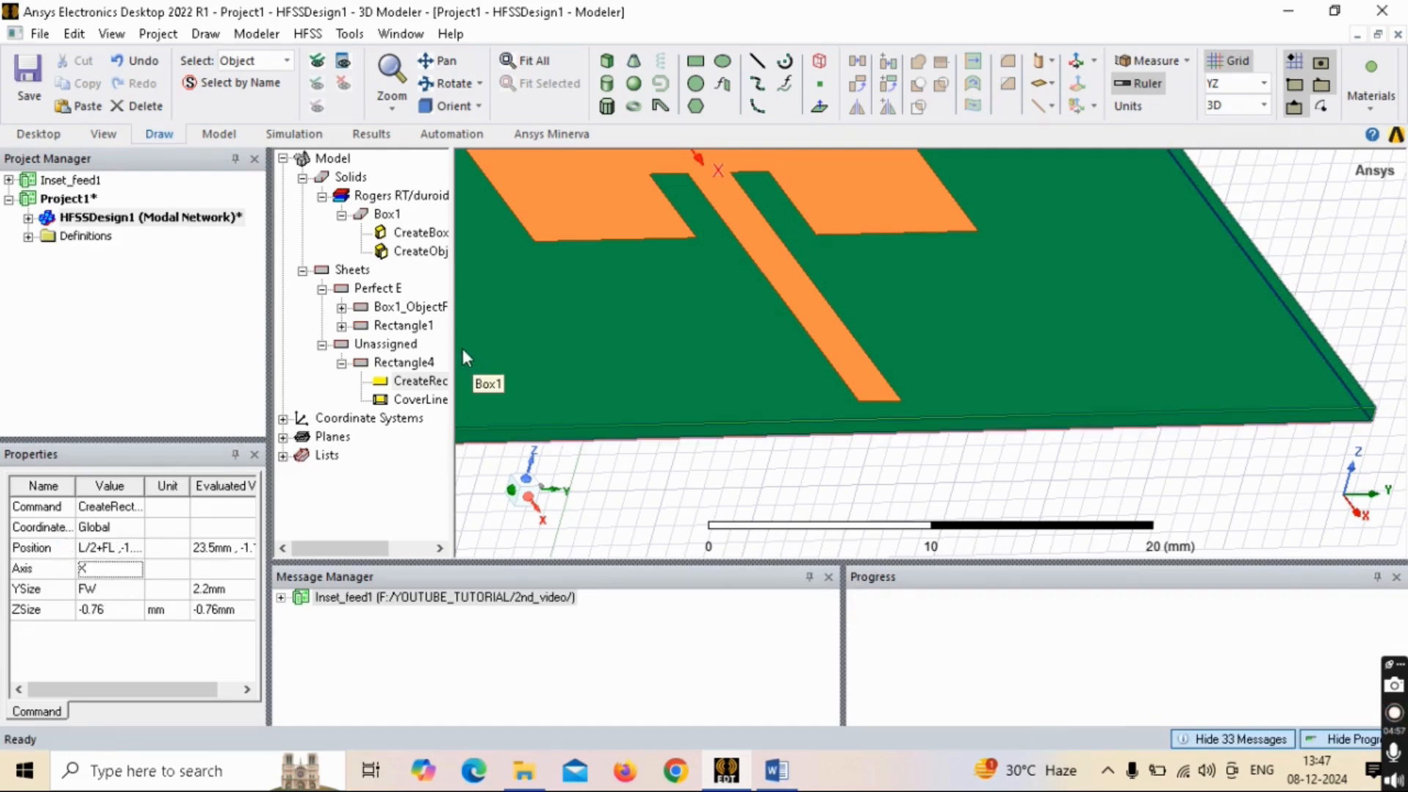
{"action": "left_click", "coordinate": [404, 362]}
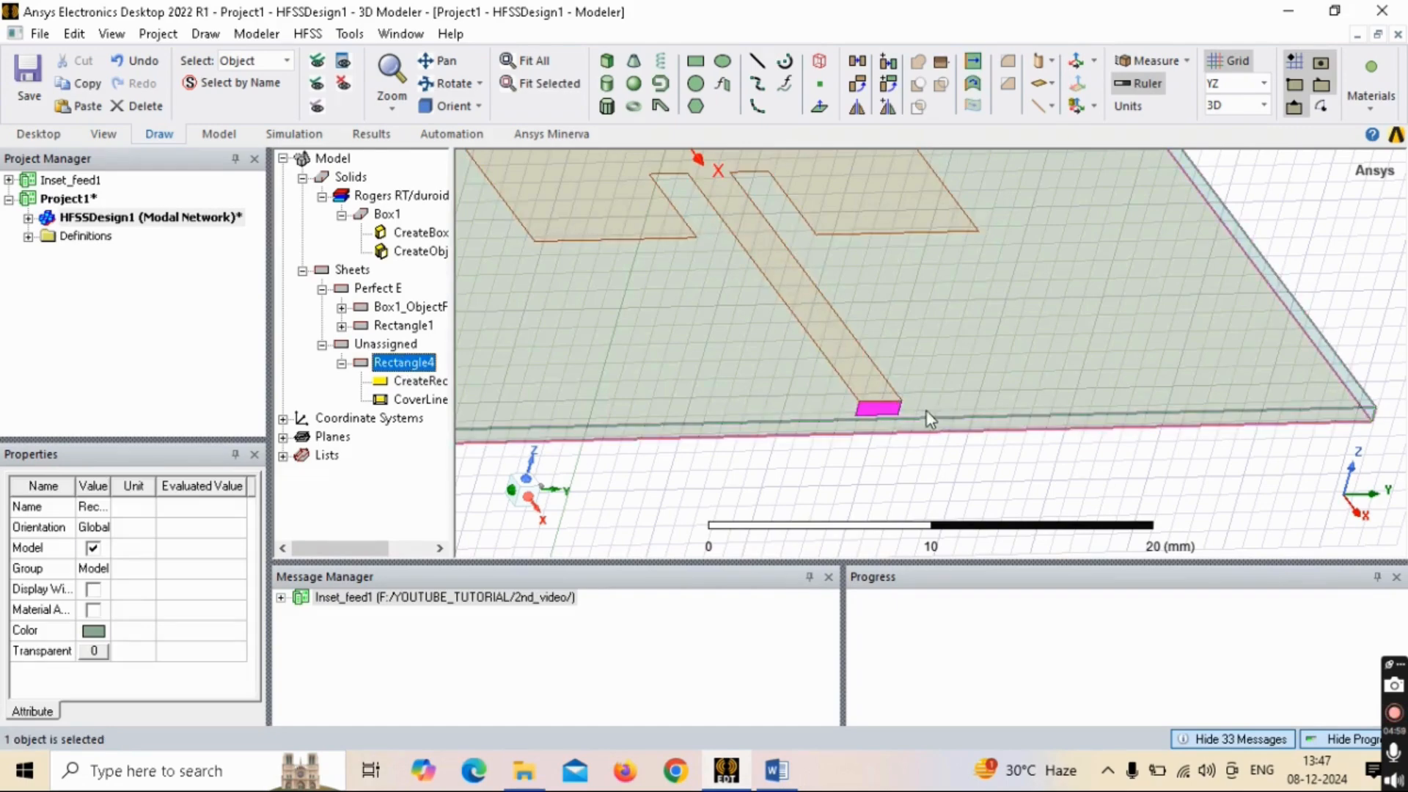
{"action": "scroll", "coordinate": [924, 411], "scroll_direction": "up", "scroll_amount": 2}
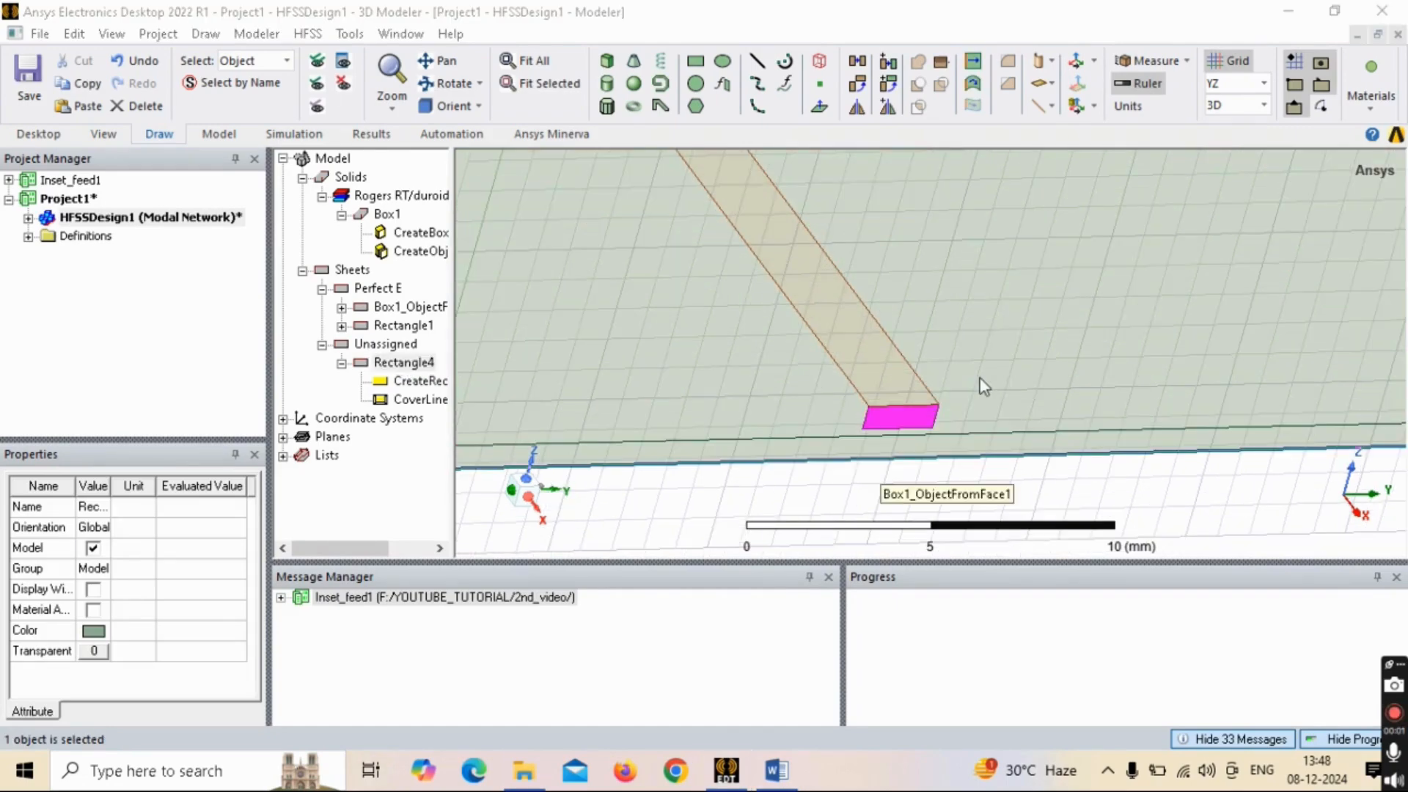
{"action": "scroll", "coordinate": [1010, 386], "scroll_direction": "down", "scroll_amount": 2}
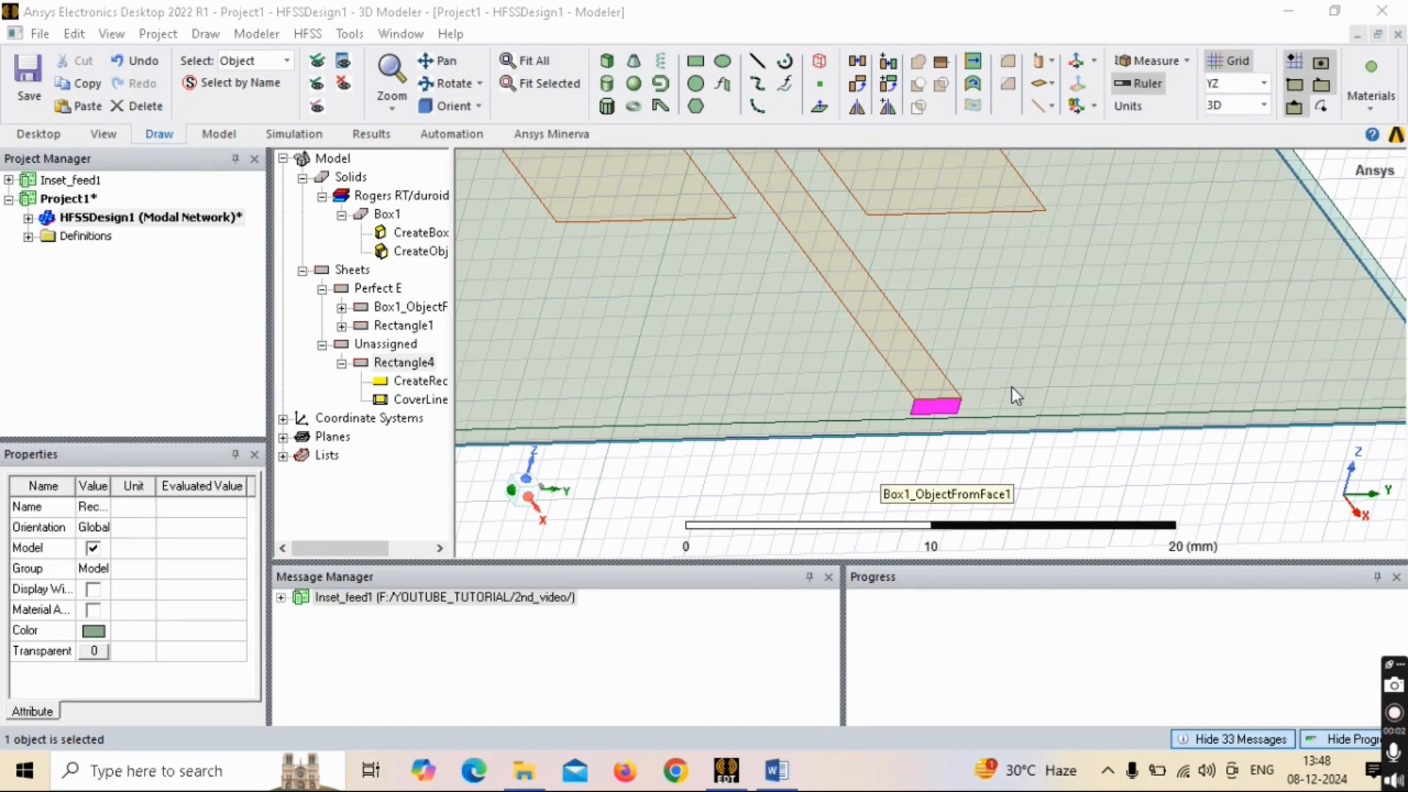
Step: Set the Y coordinate of Rectangle4's position to -FW/2 and check that the sheet lines up with the feed line
{"action": "left_click", "coordinate": [420, 380]}
{"action": "left_click", "coordinate": [110, 547]}
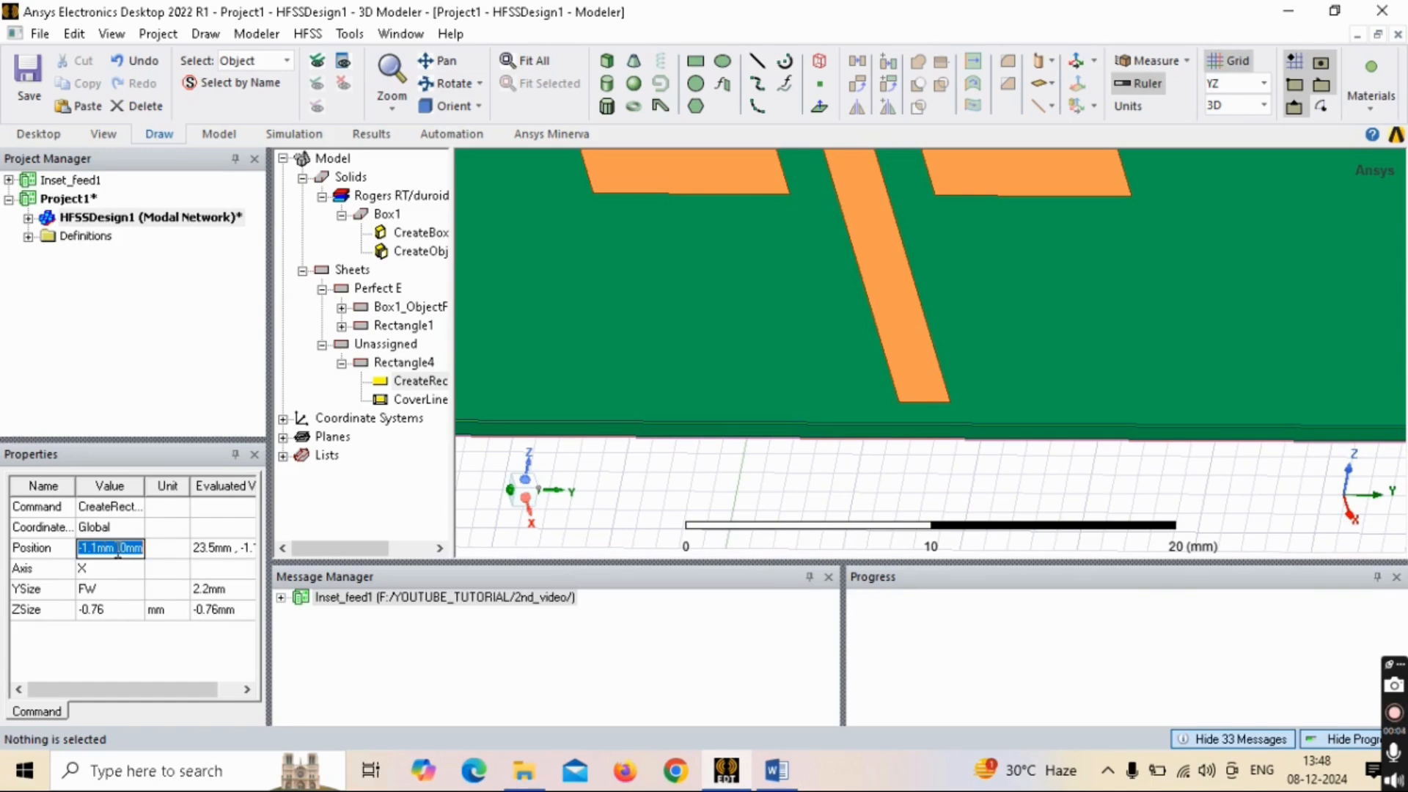
{"action": "left_click_drag", "start_coordinate": [118, 551], "coordinate": [90, 555]}
{"action": "type", "text": "FW"}
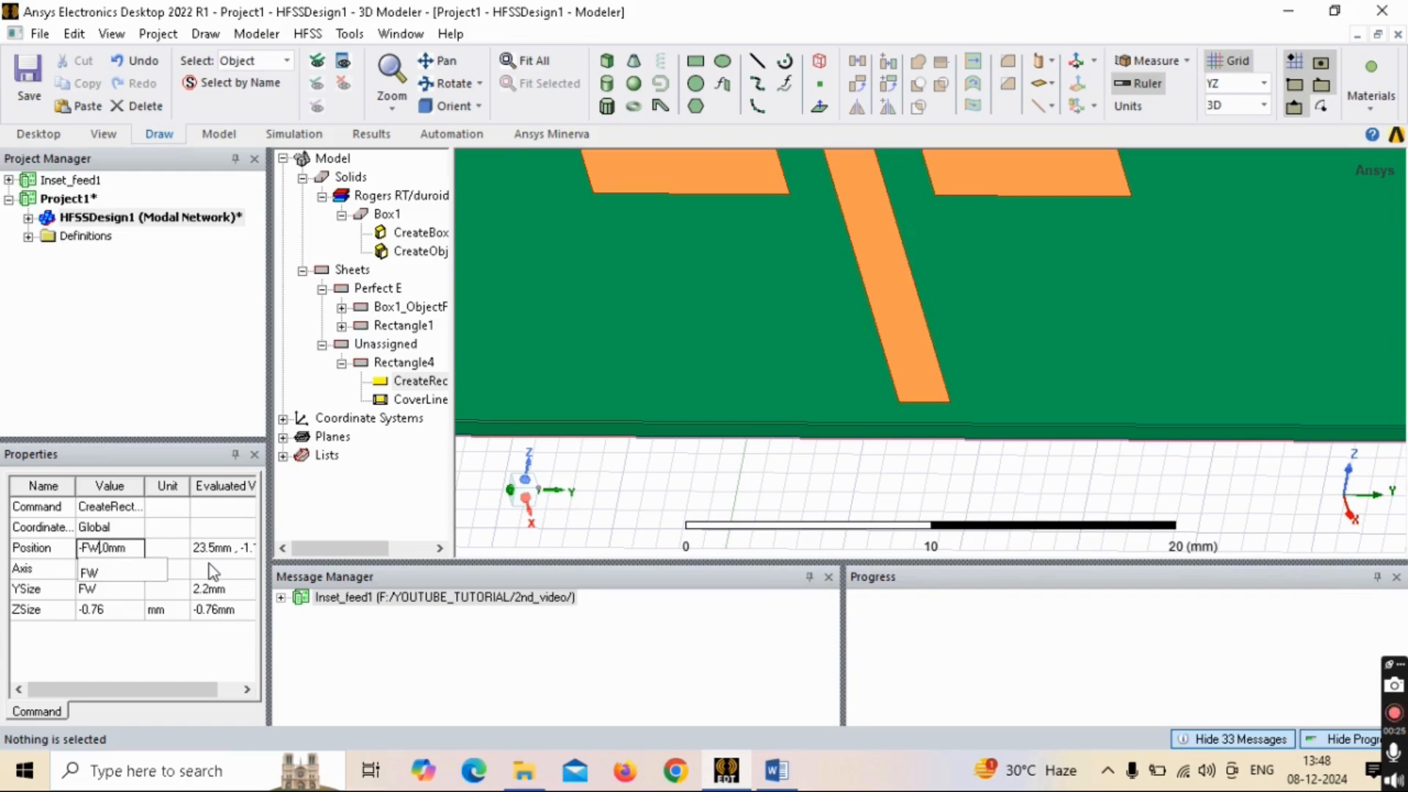
{"action": "type", "text": "/2"}
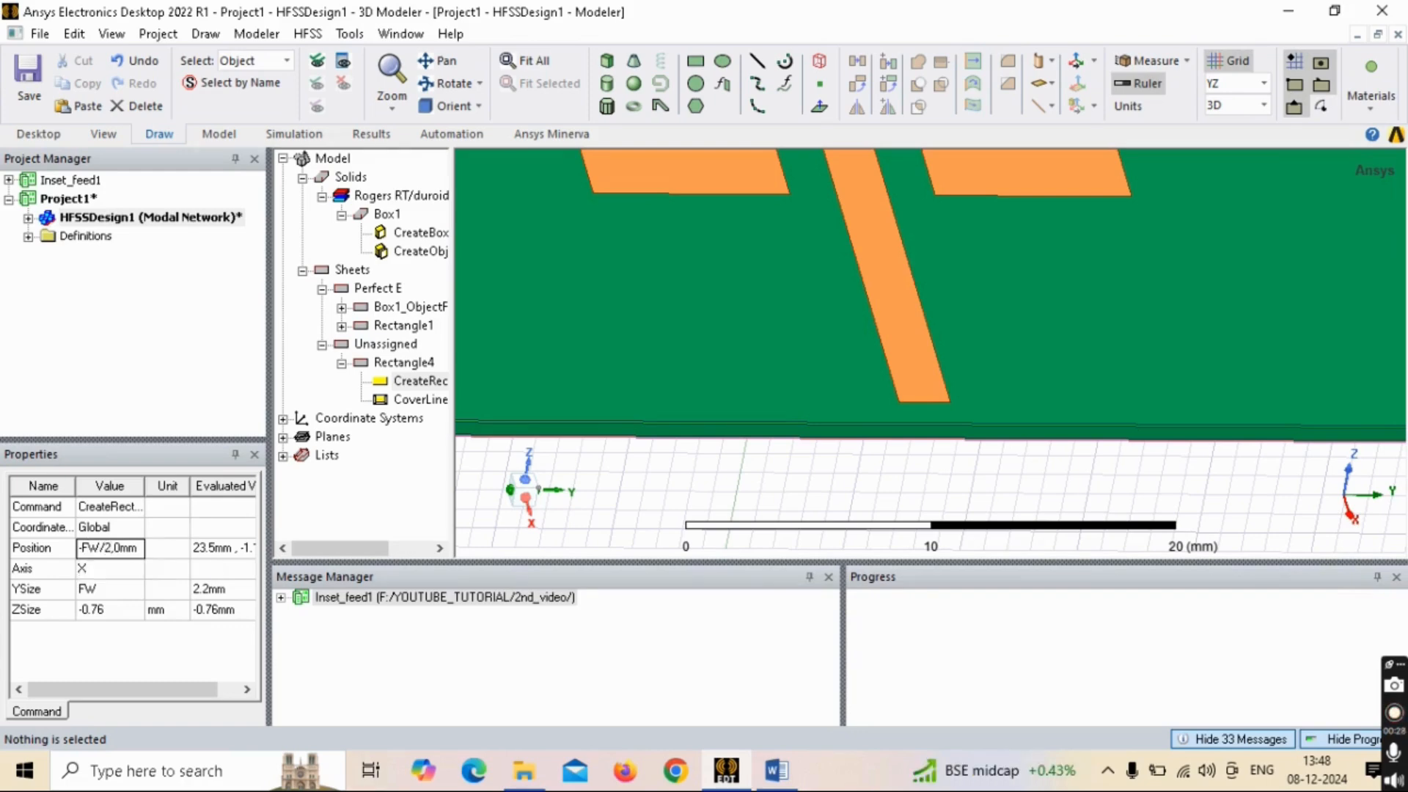
{"action": "key", "text": "Return"}
{"action": "left_click", "coordinate": [392, 365]}
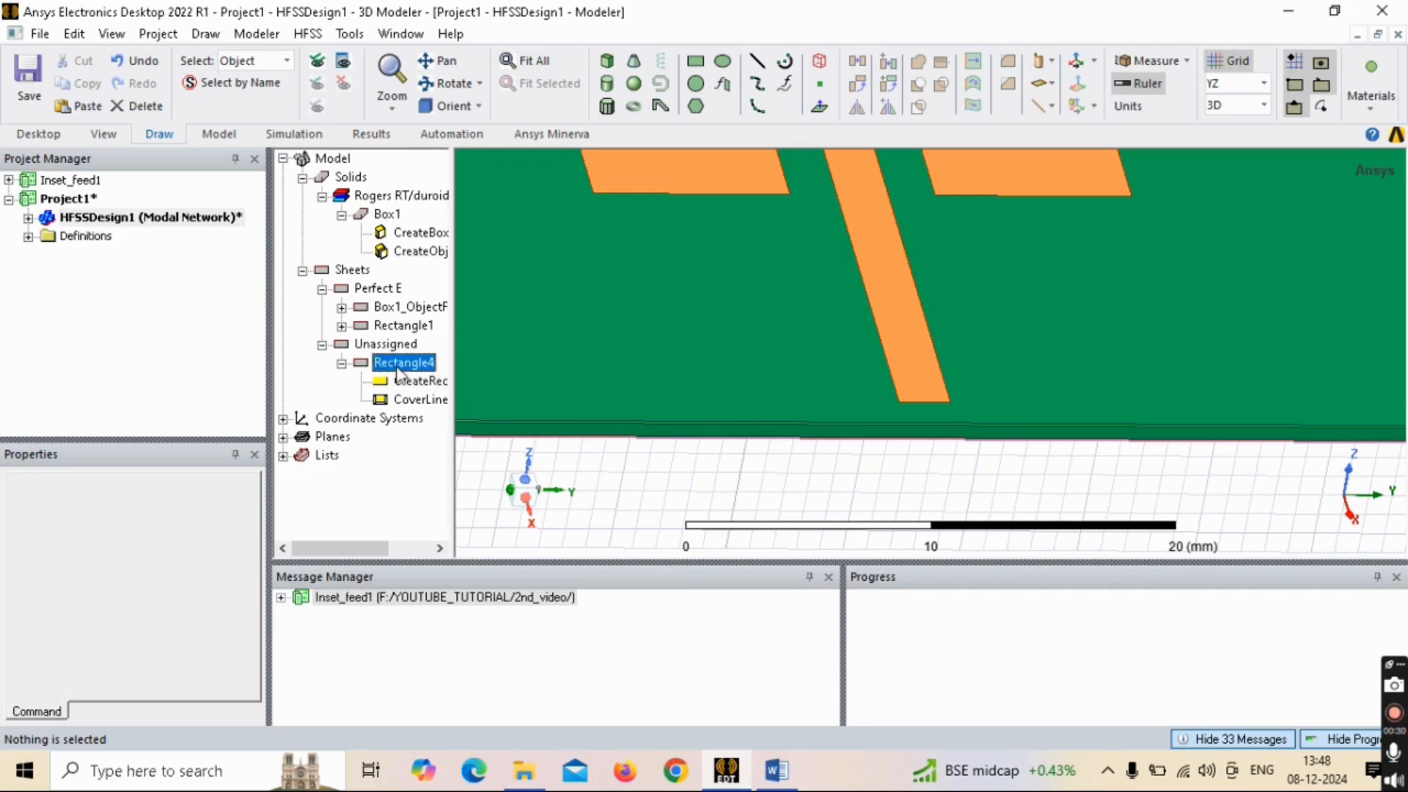
{"action": "left_click_drag", "start_coordinate": [1070, 424], "coordinate": [968, 399], "text": "alt"}
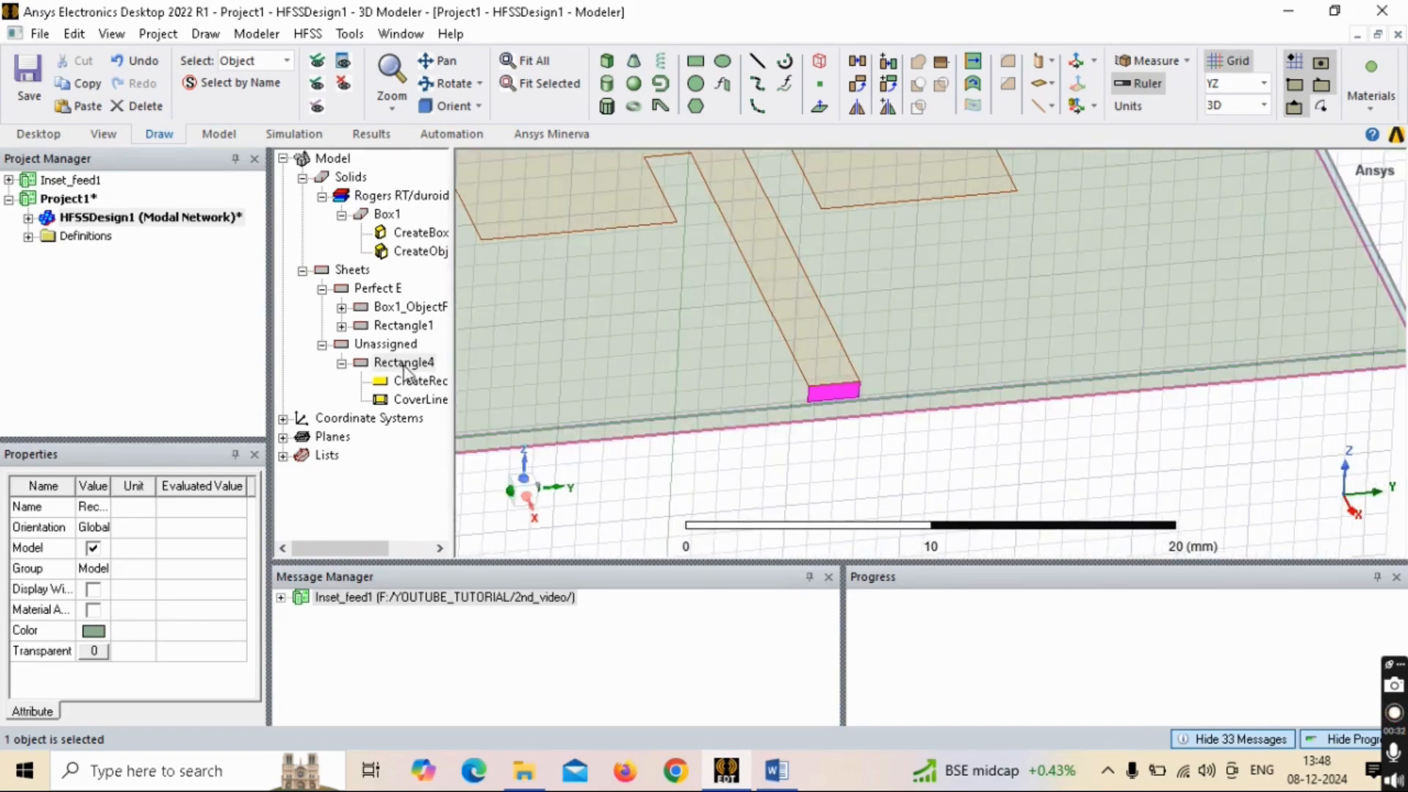
Step: Start a lumped port excitation on the Rectangle4 sheet, keeping port name 1 and a full port impedance of 50 ohm
{"action": "left_click", "coordinate": [403, 362]}
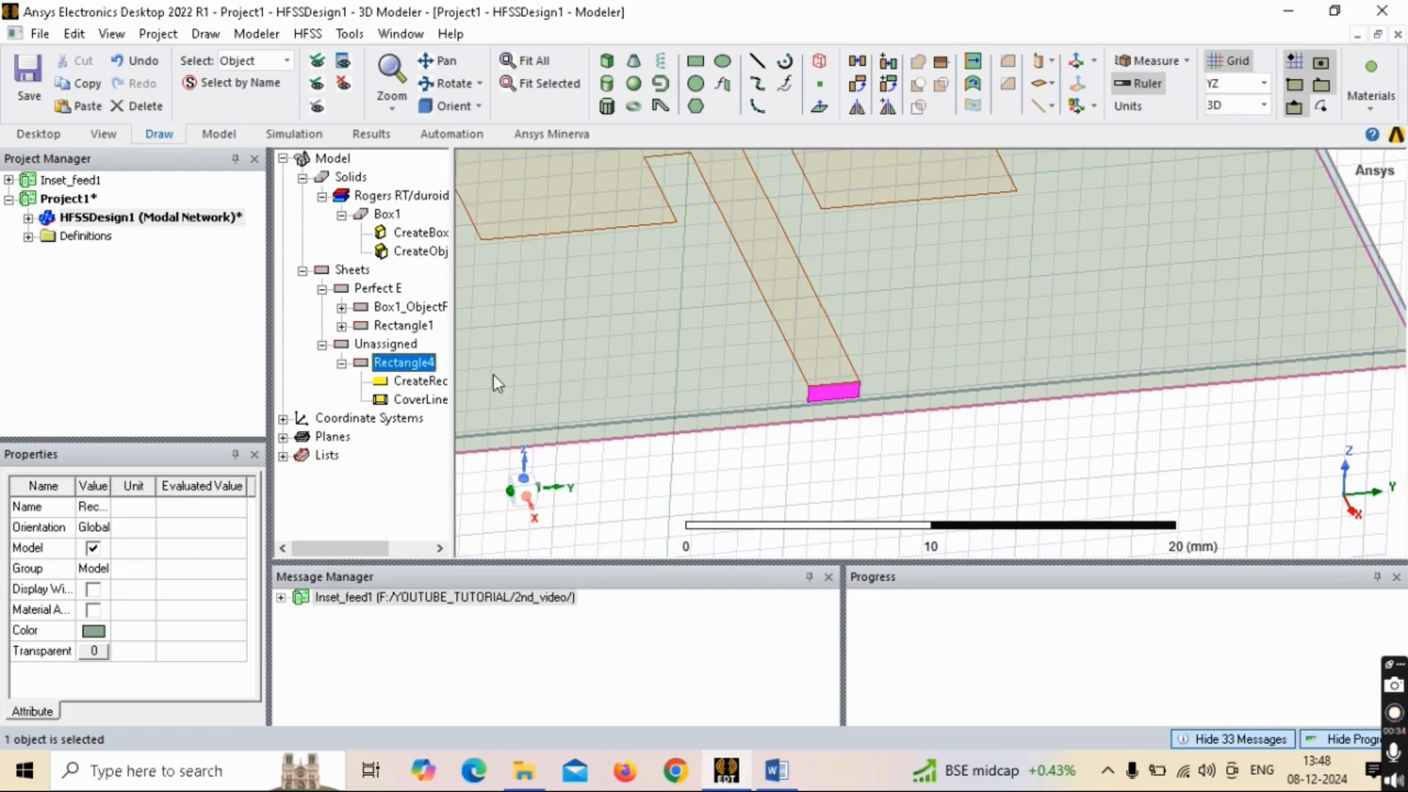
{"action": "right_click", "coordinate": [853, 396]}
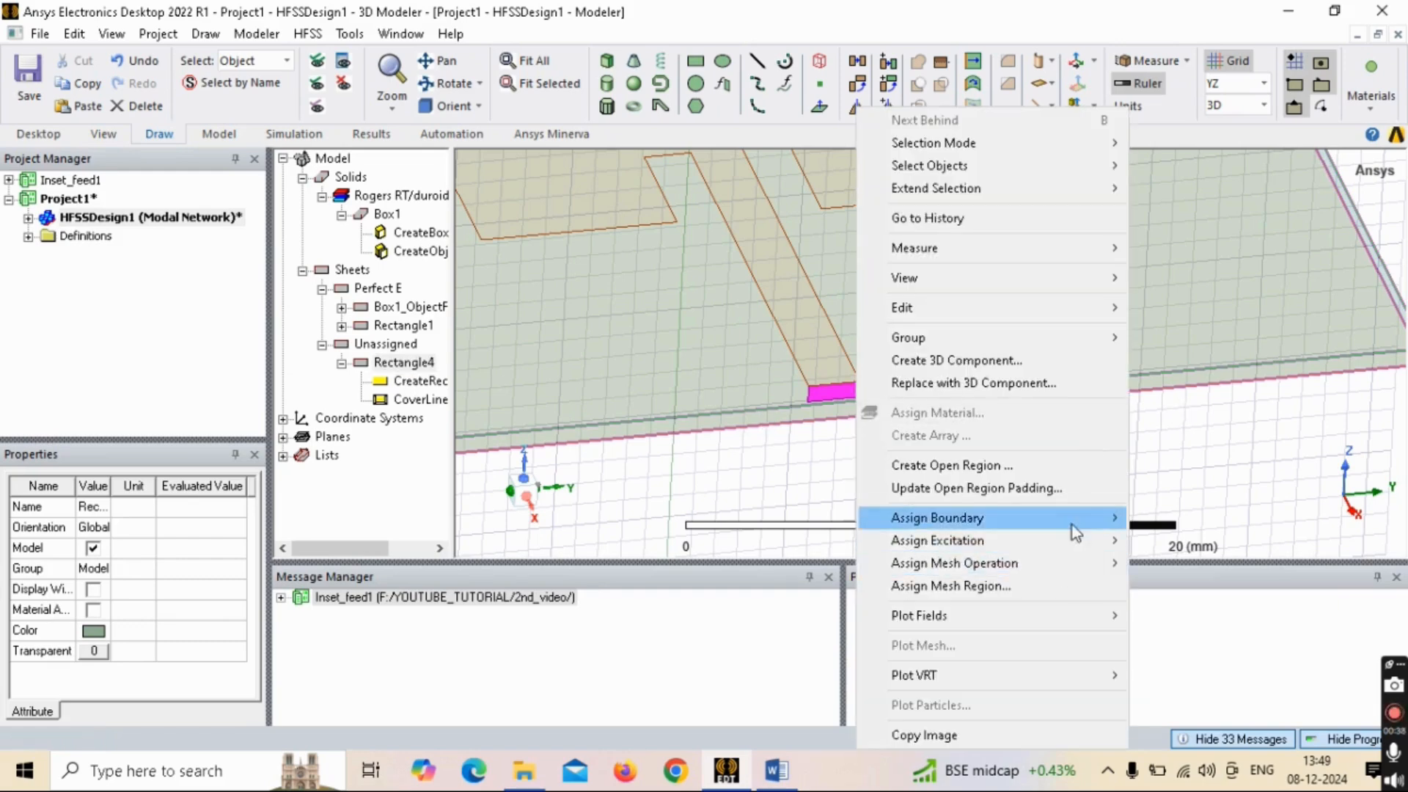
{"action": "mouse_move", "coordinate": [1106, 543]}
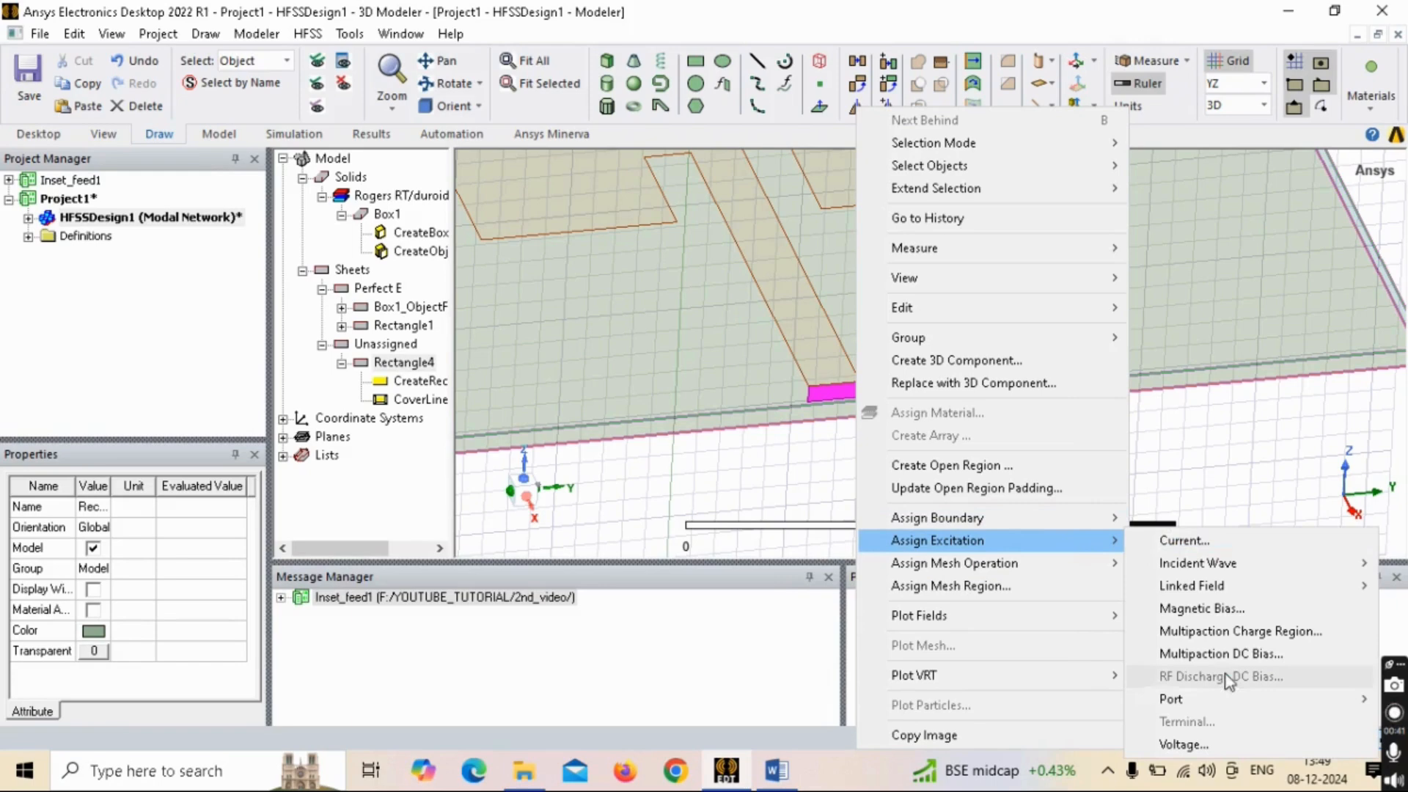
{"action": "mouse_move", "coordinate": [1173, 698]}
{"action": "left_click", "coordinate": [1019, 744]}
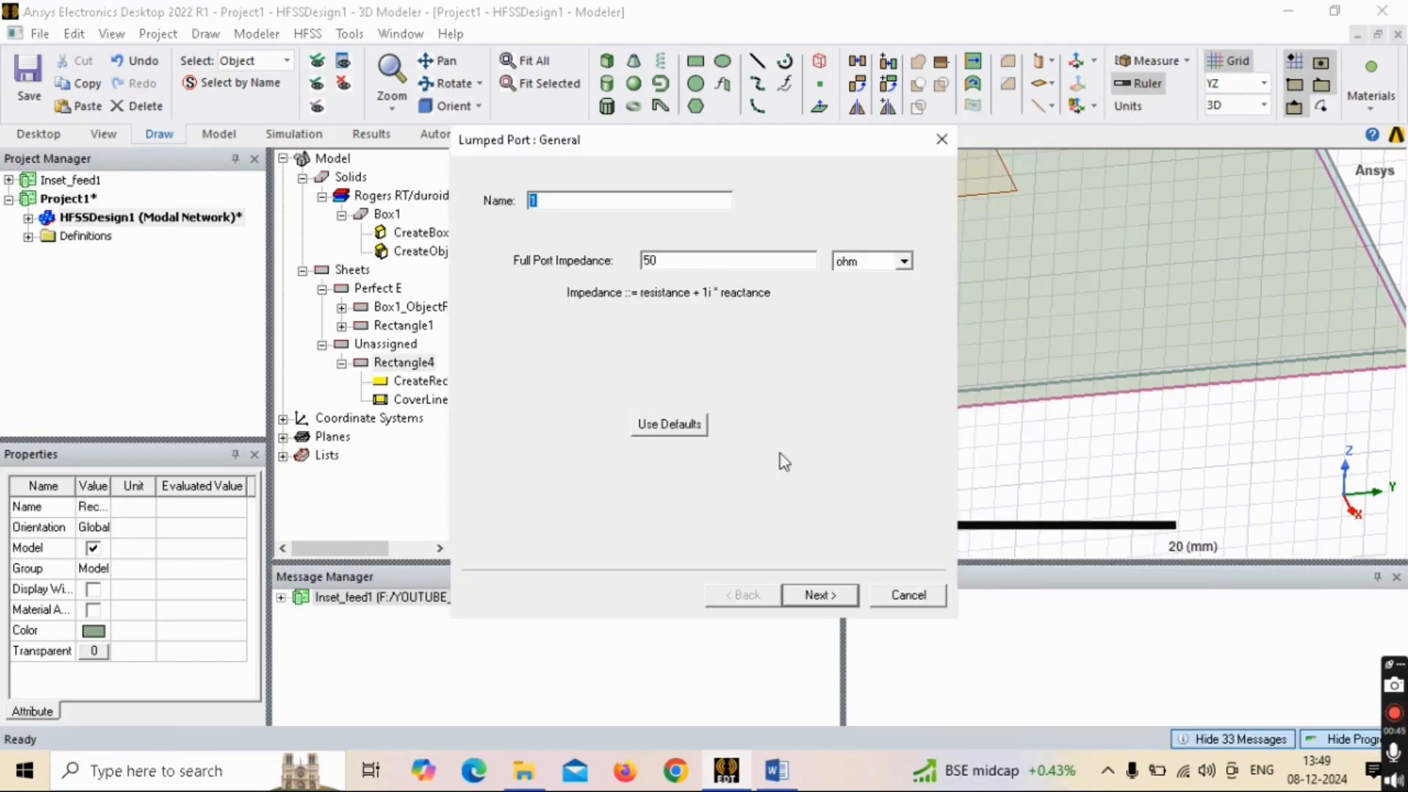
{"action": "left_click", "coordinate": [842, 600]}
Step: Define the port's integration line from the sheet's bottom edge midpoint to its top edge midpoint and finish without renormalizing
{"action": "left_click", "coordinate": [619, 283]}
{"action": "left_click", "coordinate": [619, 281]}
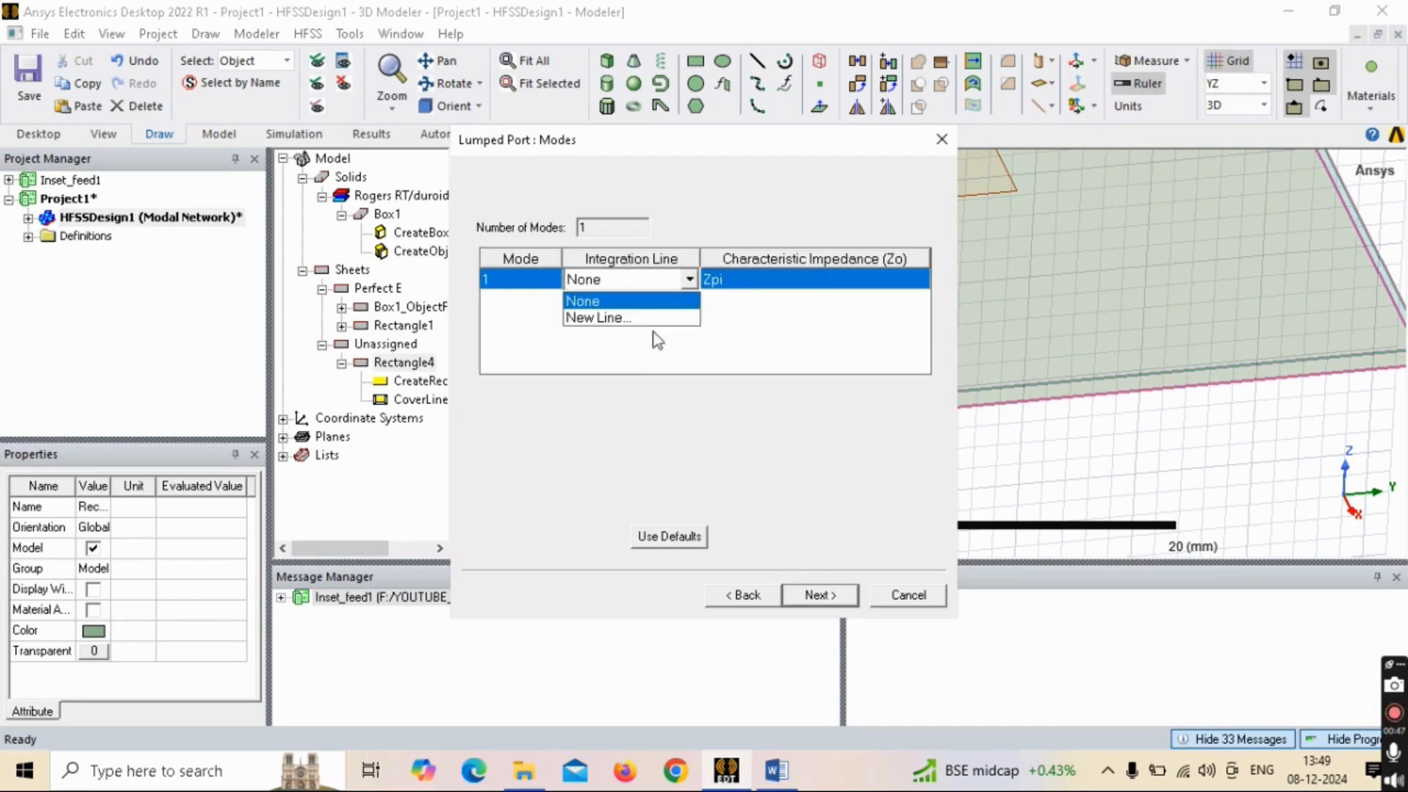
{"action": "left_click", "coordinate": [624, 318]}
{"action": "scroll", "coordinate": [843, 400], "scroll_direction": "up", "scroll_amount": 5}
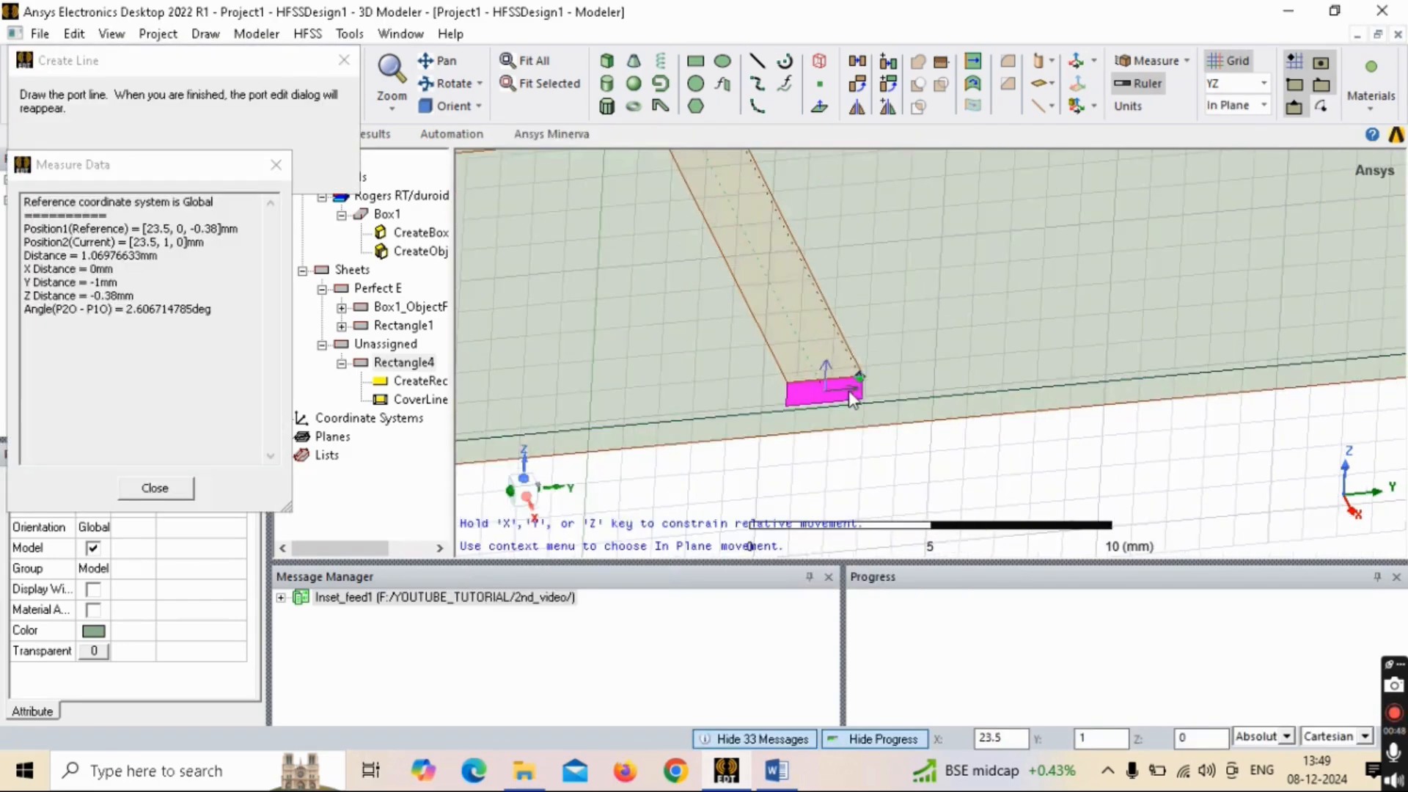
{"action": "left_click", "coordinate": [802, 415]}
{"action": "scroll", "coordinate": [802, 412], "scroll_direction": "up", "scroll_amount": 2}
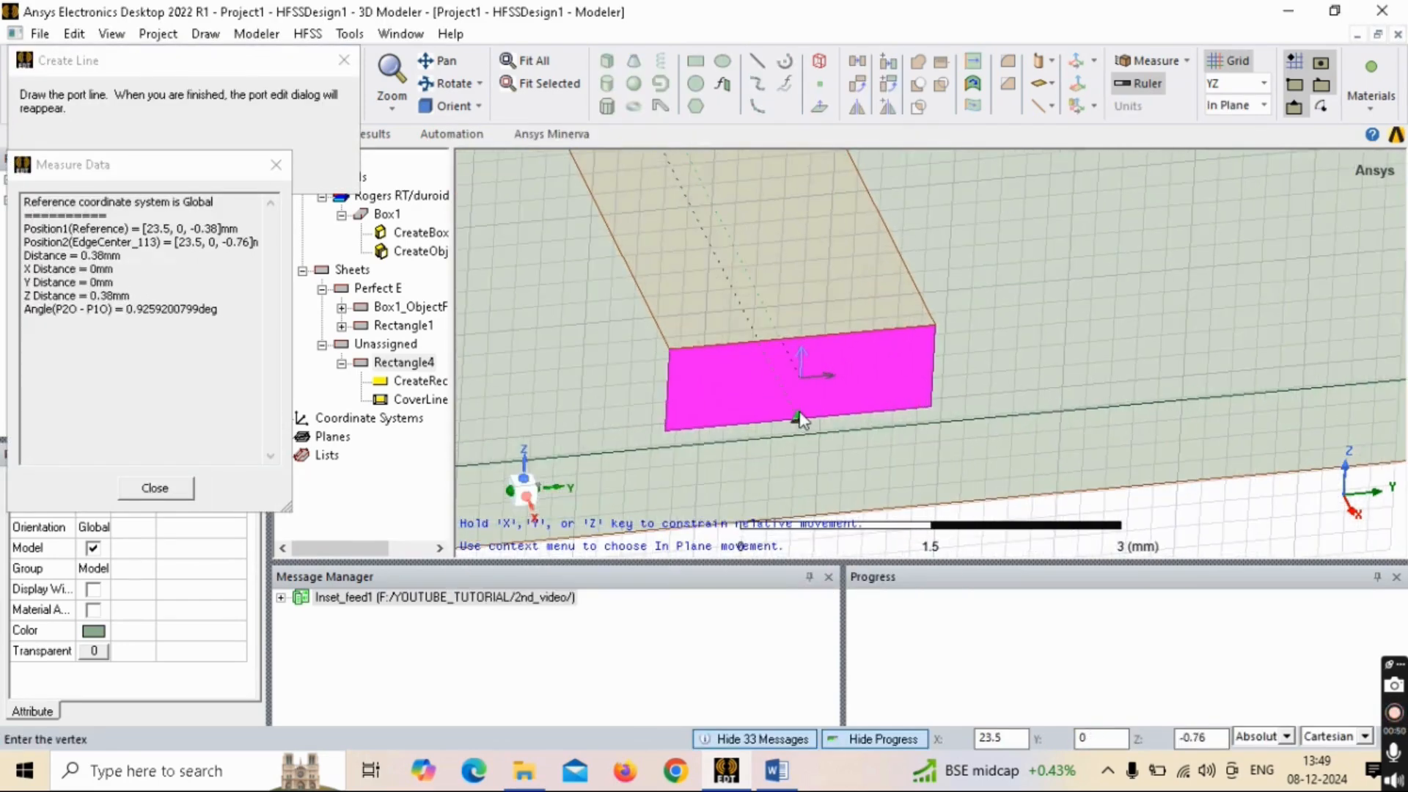
{"action": "left_click", "coordinate": [806, 340]}
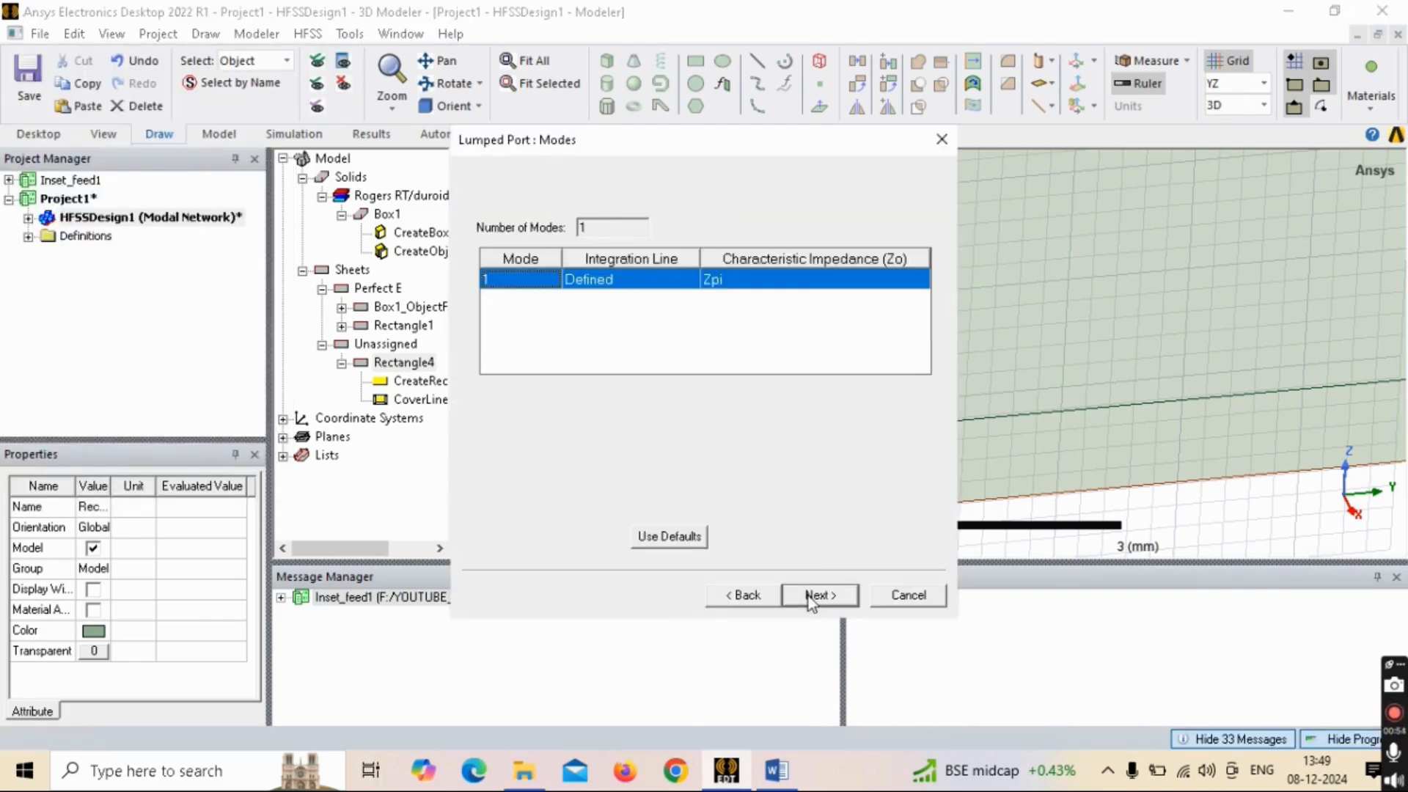
{"action": "left_click", "coordinate": [809, 596]}
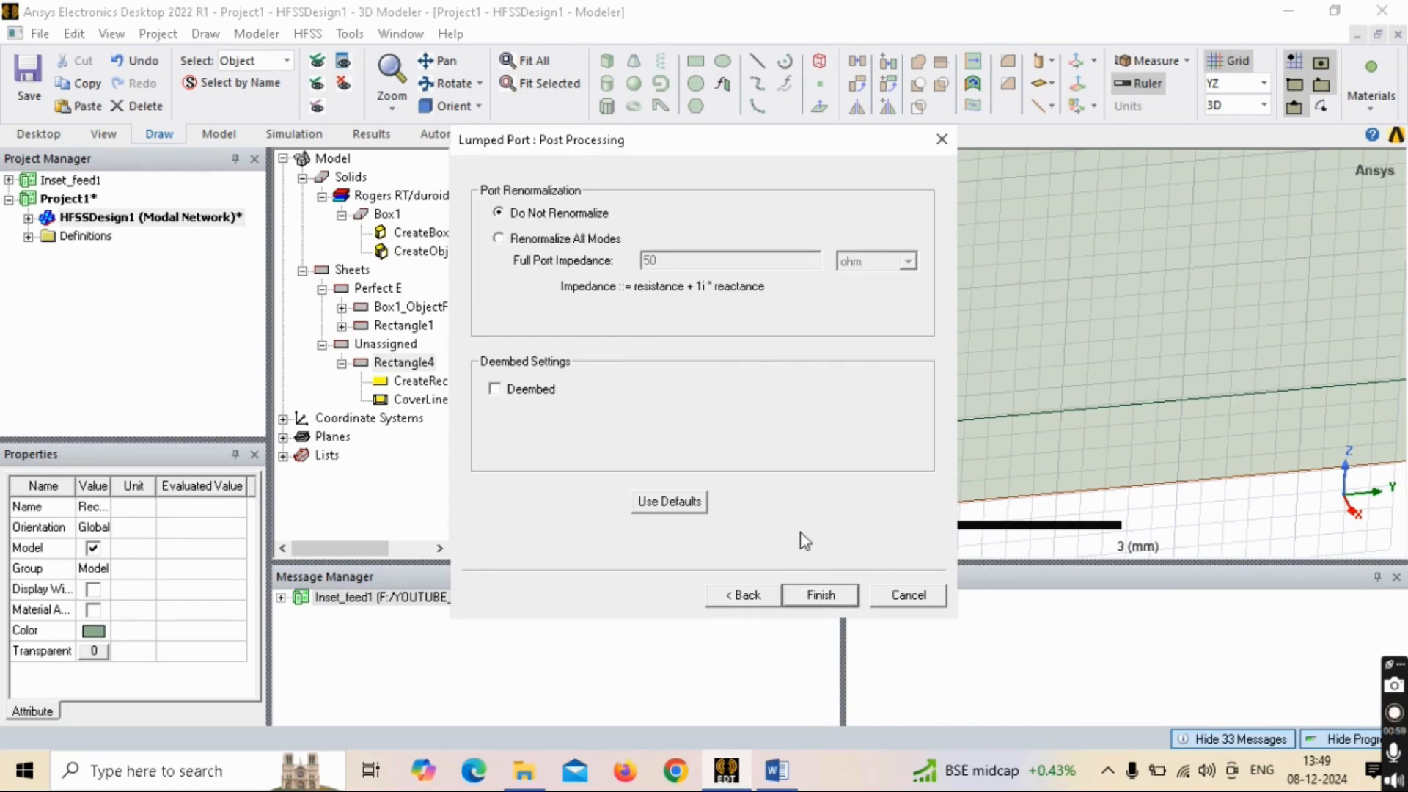
{"action": "left_click", "coordinate": [820, 595]}
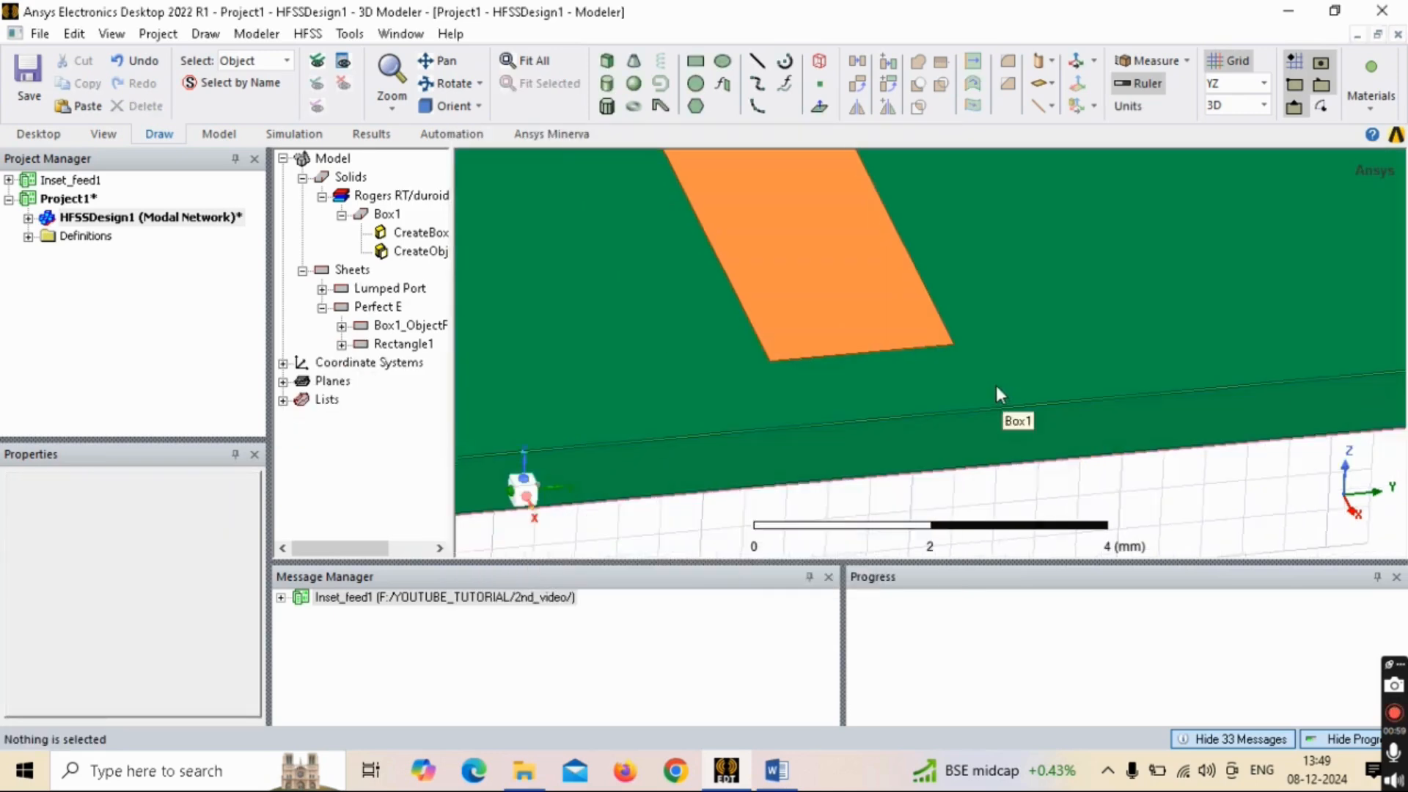
Step: Set the drawing plane back to XY
{"action": "scroll", "coordinate": [995, 388], "scroll_direction": "down", "scroll_amount": 4}
{"action": "scroll", "coordinate": [1031, 352], "scroll_direction": "down", "scroll_amount": 5}
{"action": "mouse_move", "coordinate": [1031, 353]}
{"action": "left_mouse_down", "text": "alt"}
{"action": "mouse_move", "coordinate": [1057, 420]}
{"action": "mouse_move", "coordinate": [946, 397]}
{"action": "left_mouse_up", "text": "alt"}
{"action": "left_click_drag", "start_coordinate": [963, 398], "coordinate": [948, 381]}
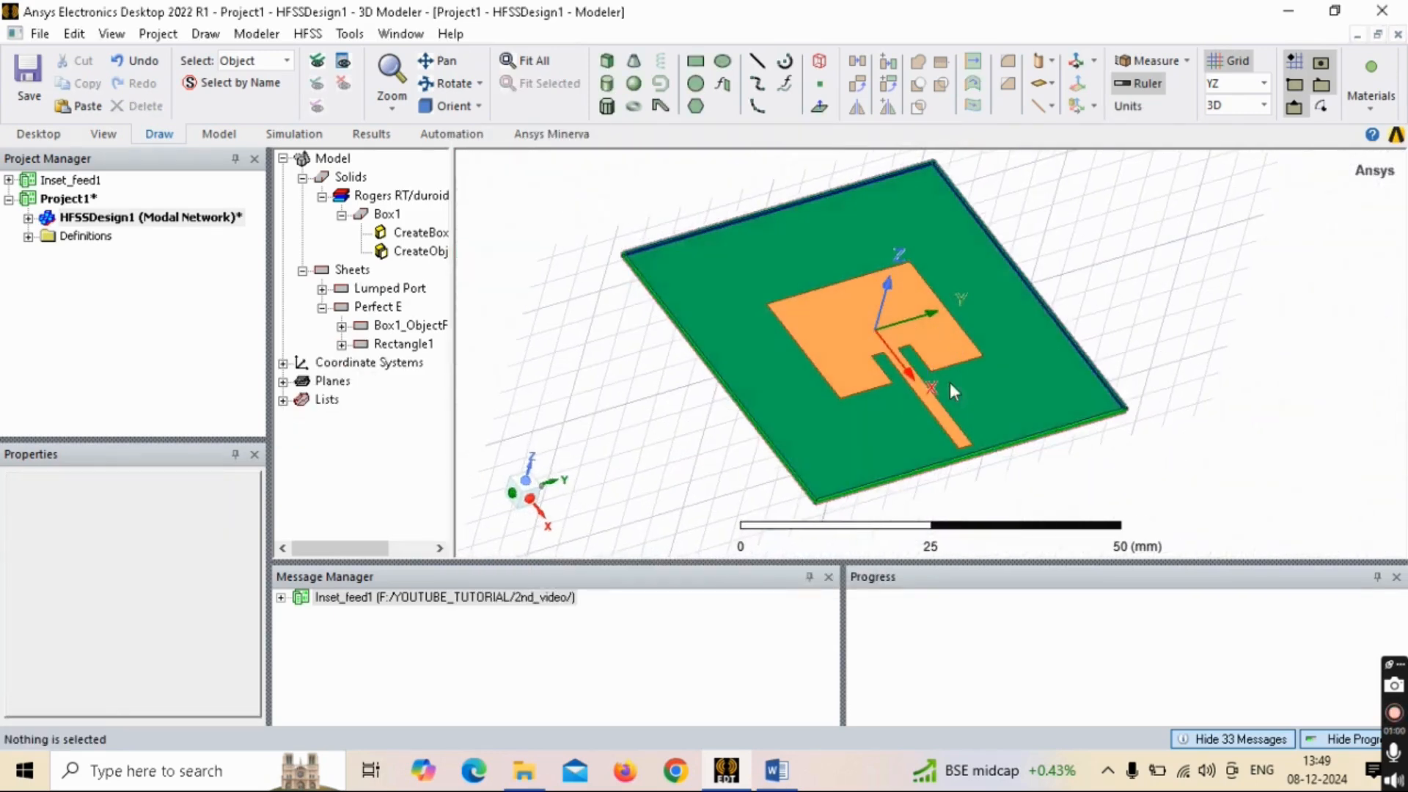
{"action": "left_click", "coordinate": [1263, 83]}
{"action": "left_click", "coordinate": [1233, 107]}
Step: Create an open region around the antenna with a 5 GHz operating frequency and a Radiation boundary
{"action": "mouse_move", "coordinate": [1044, 246]}
{"action": "left_mouse_down", "text": "alt"}
{"action": "mouse_move", "coordinate": [1027, 261]}
{"action": "mouse_move", "coordinate": [1044, 290]}
{"action": "left_mouse_up", "text": "alt"}
{"action": "scroll", "coordinate": [1044, 291], "scroll_direction": "down", "scroll_amount": 3}
{"action": "left_click_drag", "start_coordinate": [894, 303], "coordinate": [1019, 266], "text": "alt"}
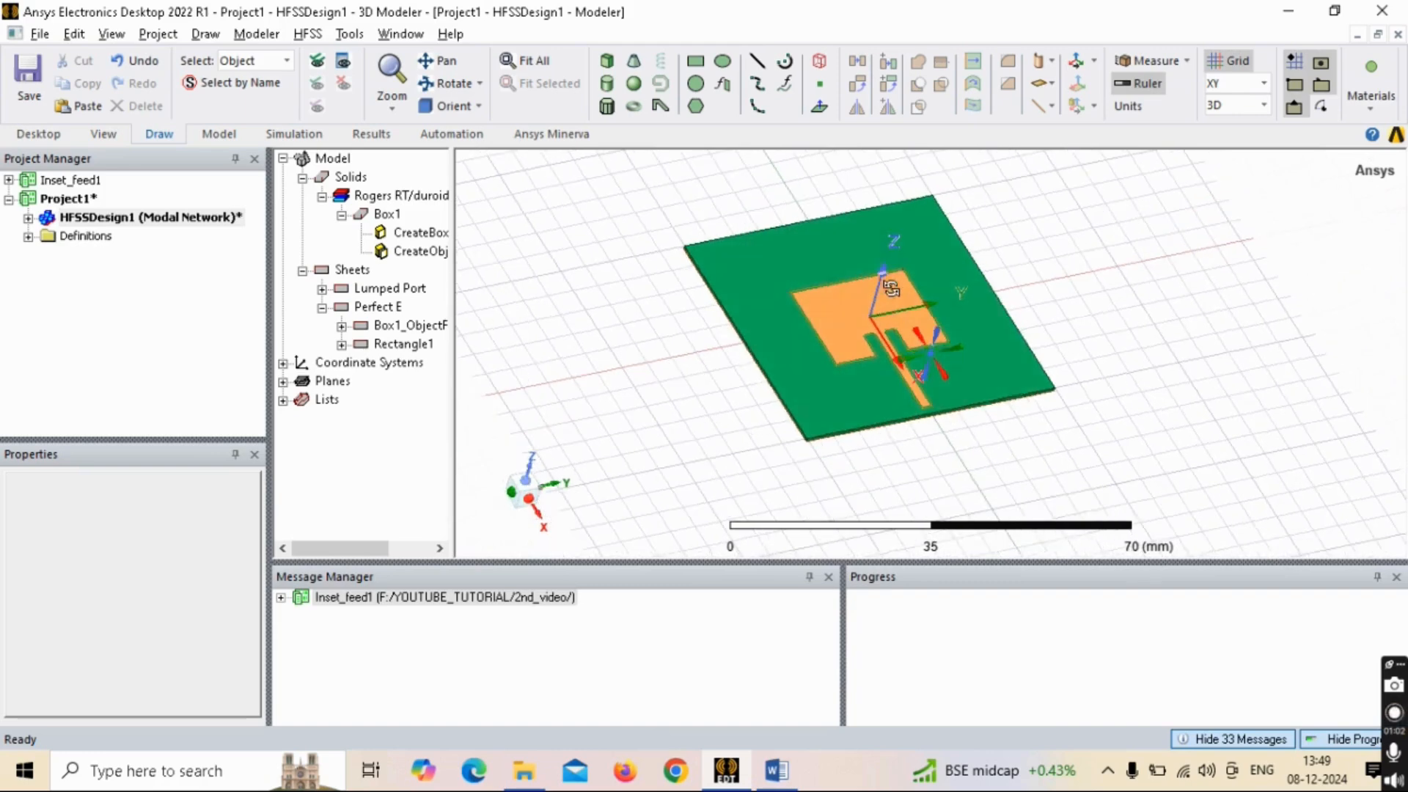
{"action": "right_click", "coordinate": [1019, 267]}
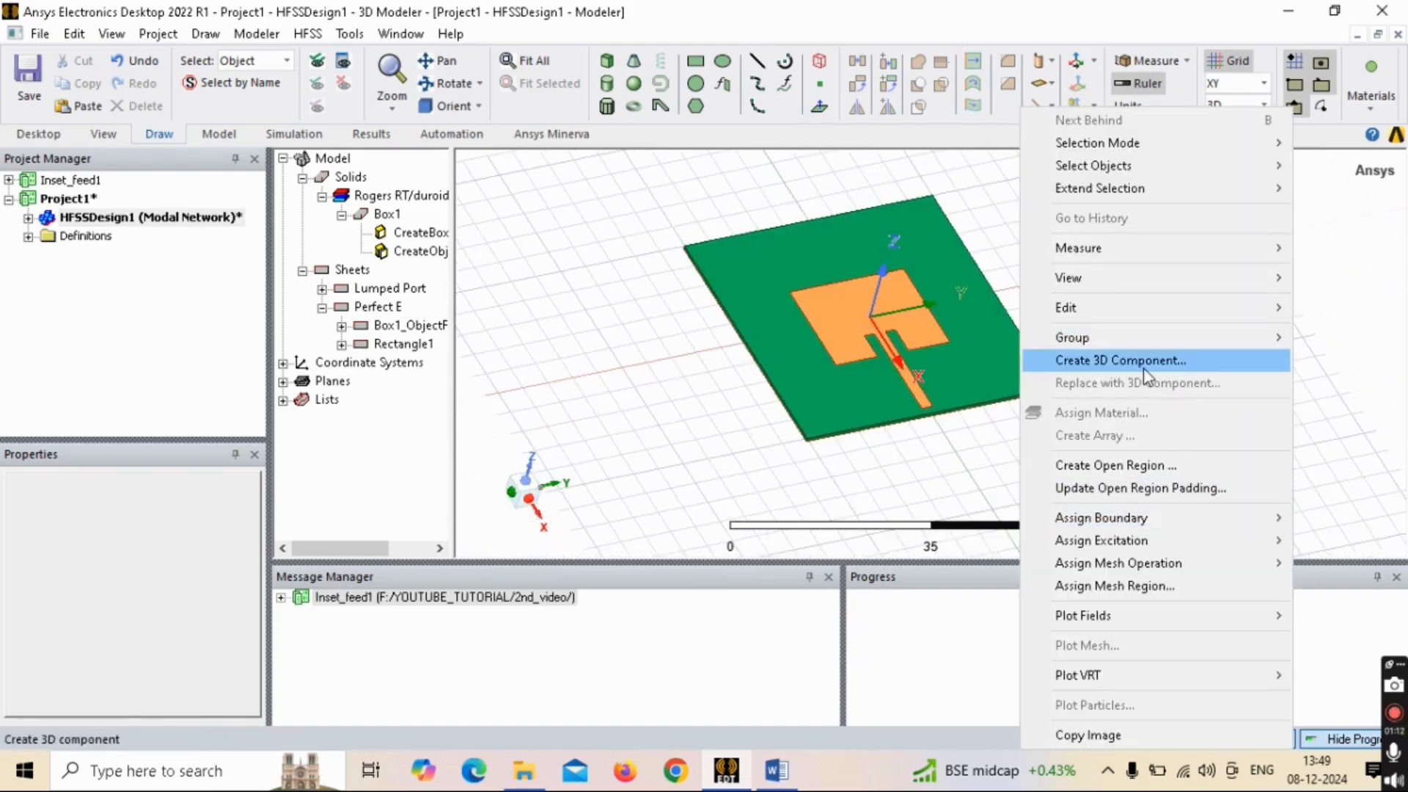
{"action": "left_click", "coordinate": [1132, 465]}
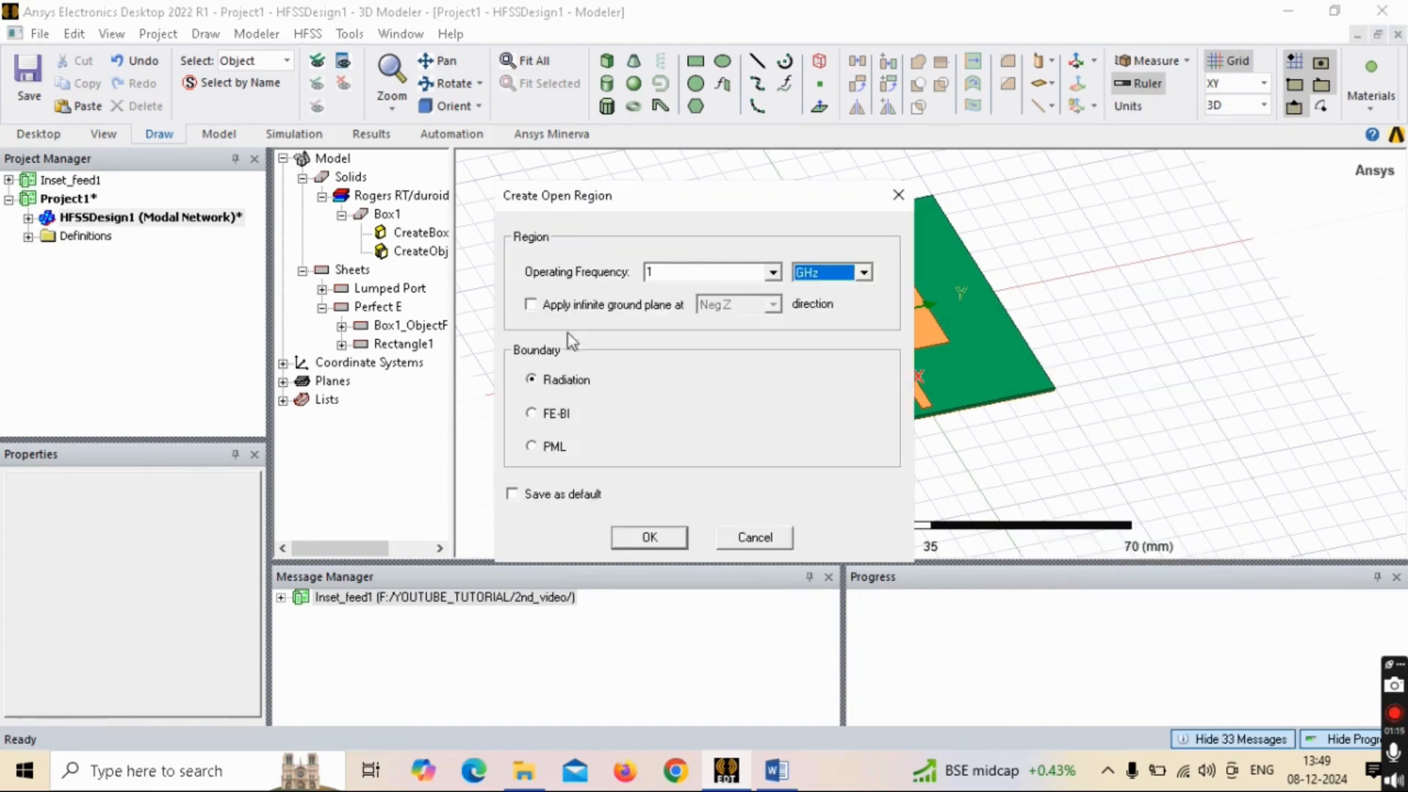
{"action": "left_click", "coordinate": [652, 271]}
{"action": "type", "text": "5"}
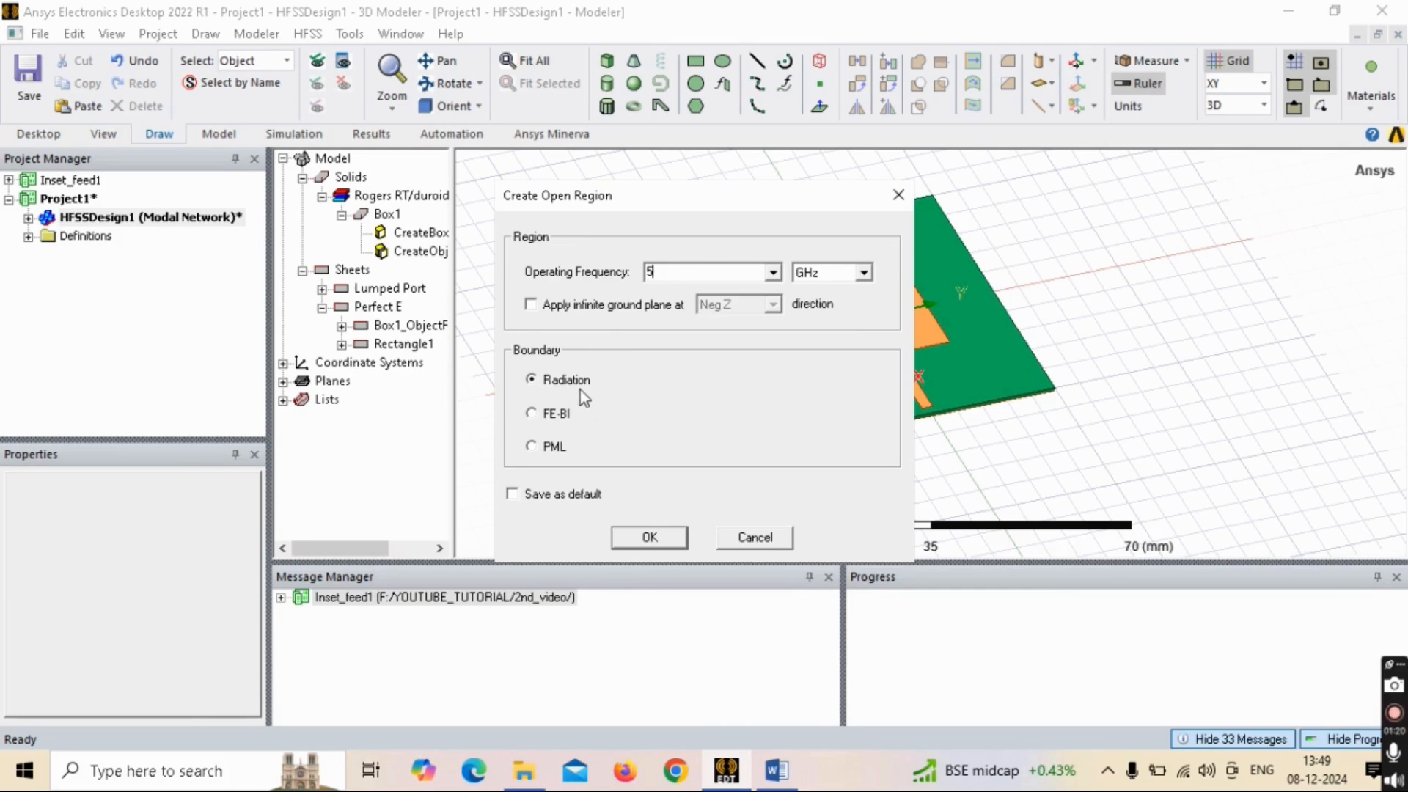
{"action": "left_click", "coordinate": [665, 533]}
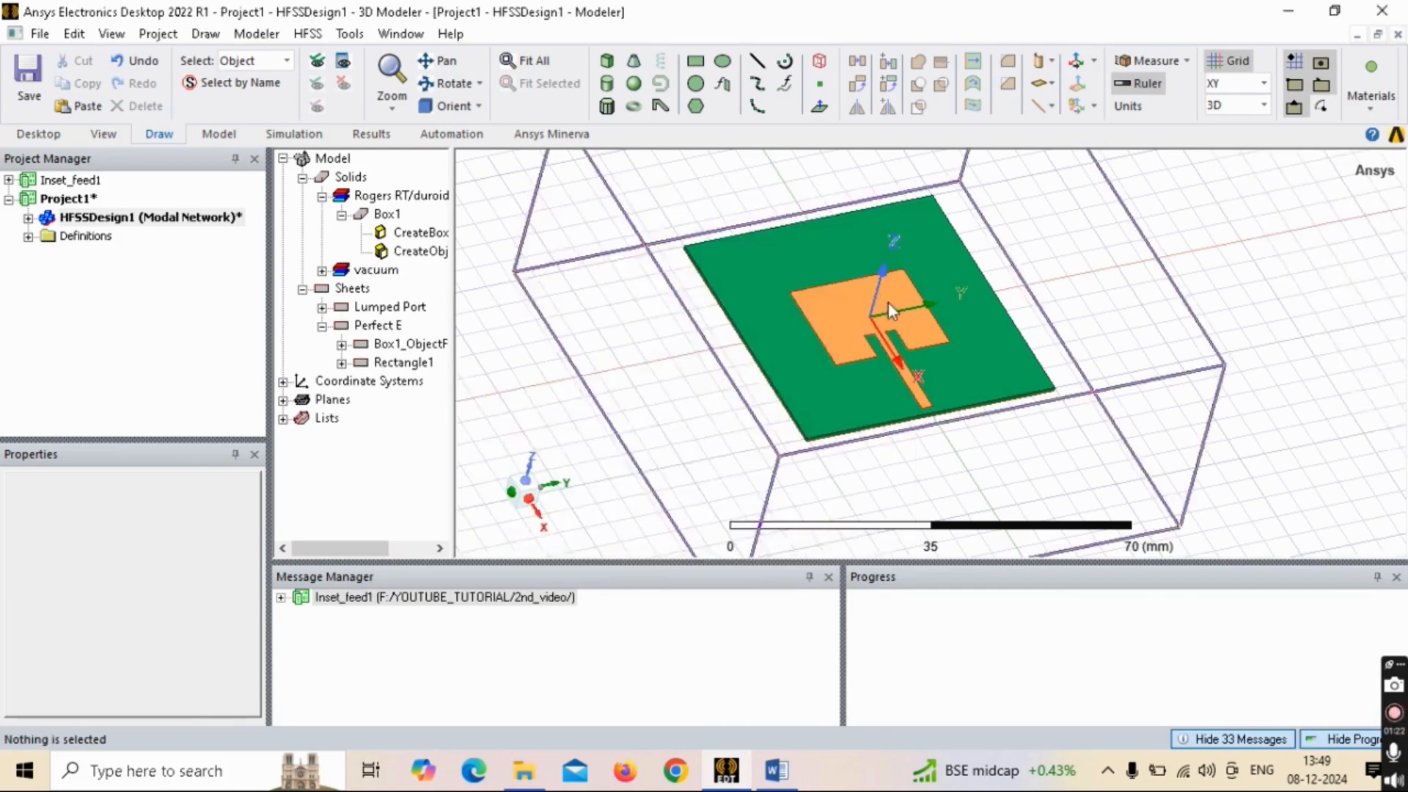
{"action": "scroll", "coordinate": [887, 302], "scroll_direction": "down", "scroll_amount": 2}
{"action": "middle_click_drag", "start_coordinate": [887, 302], "coordinate": [939, 270]}
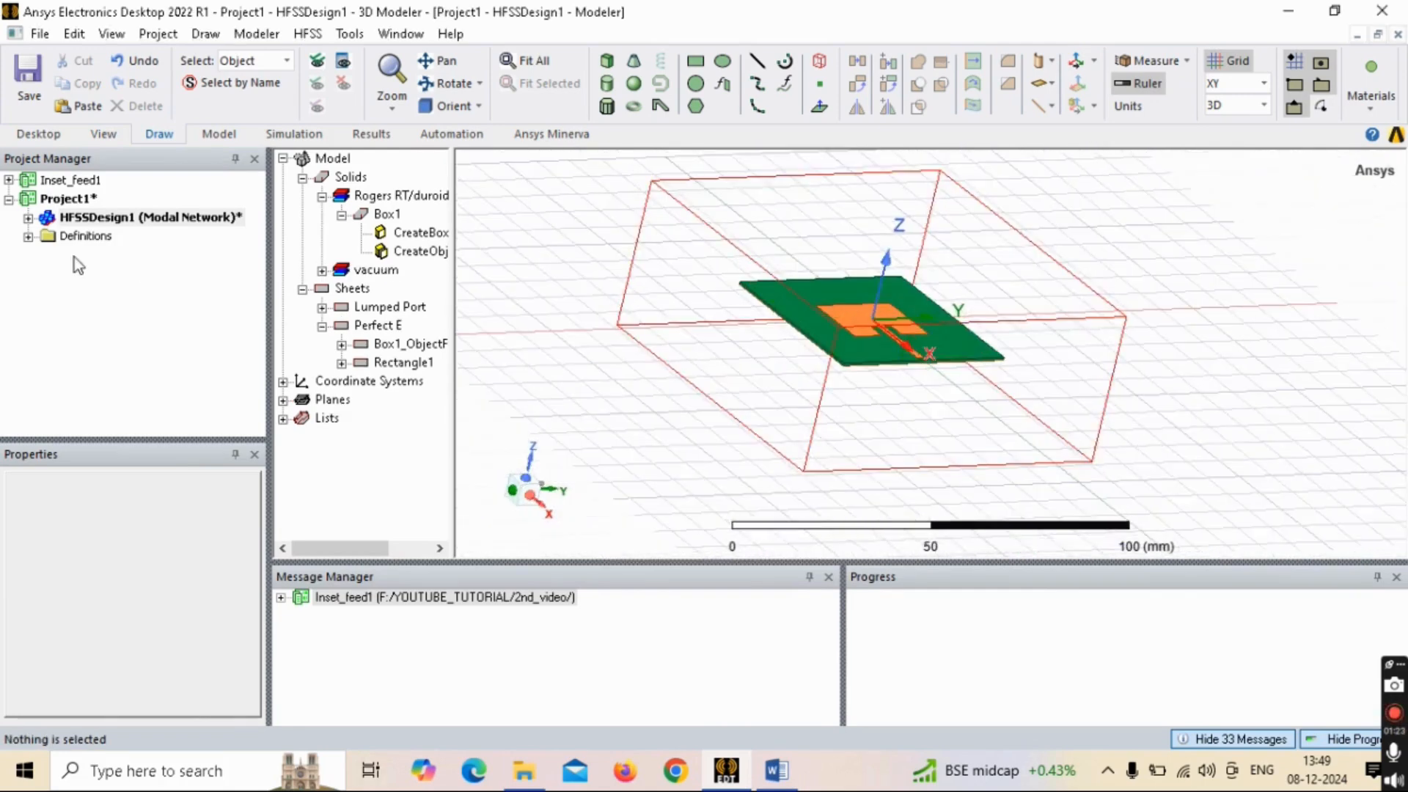
Step: Add an advanced solution setup at a single frequency of 5 GHz with a maximum of 20 passes
{"action": "double_click", "coordinate": [45, 217]}
{"action": "right_click", "coordinate": [83, 317]}
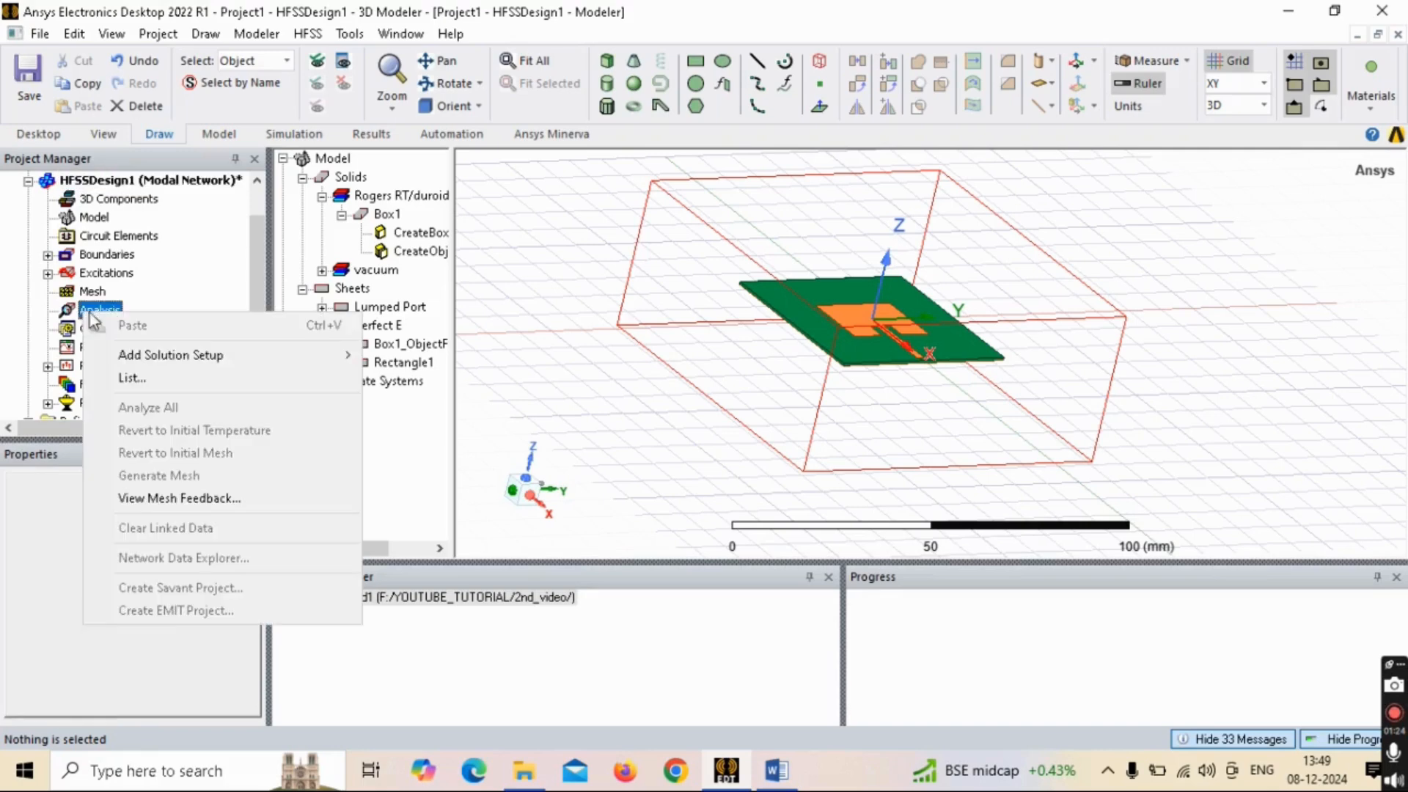
{"action": "mouse_move", "coordinate": [308, 355]}
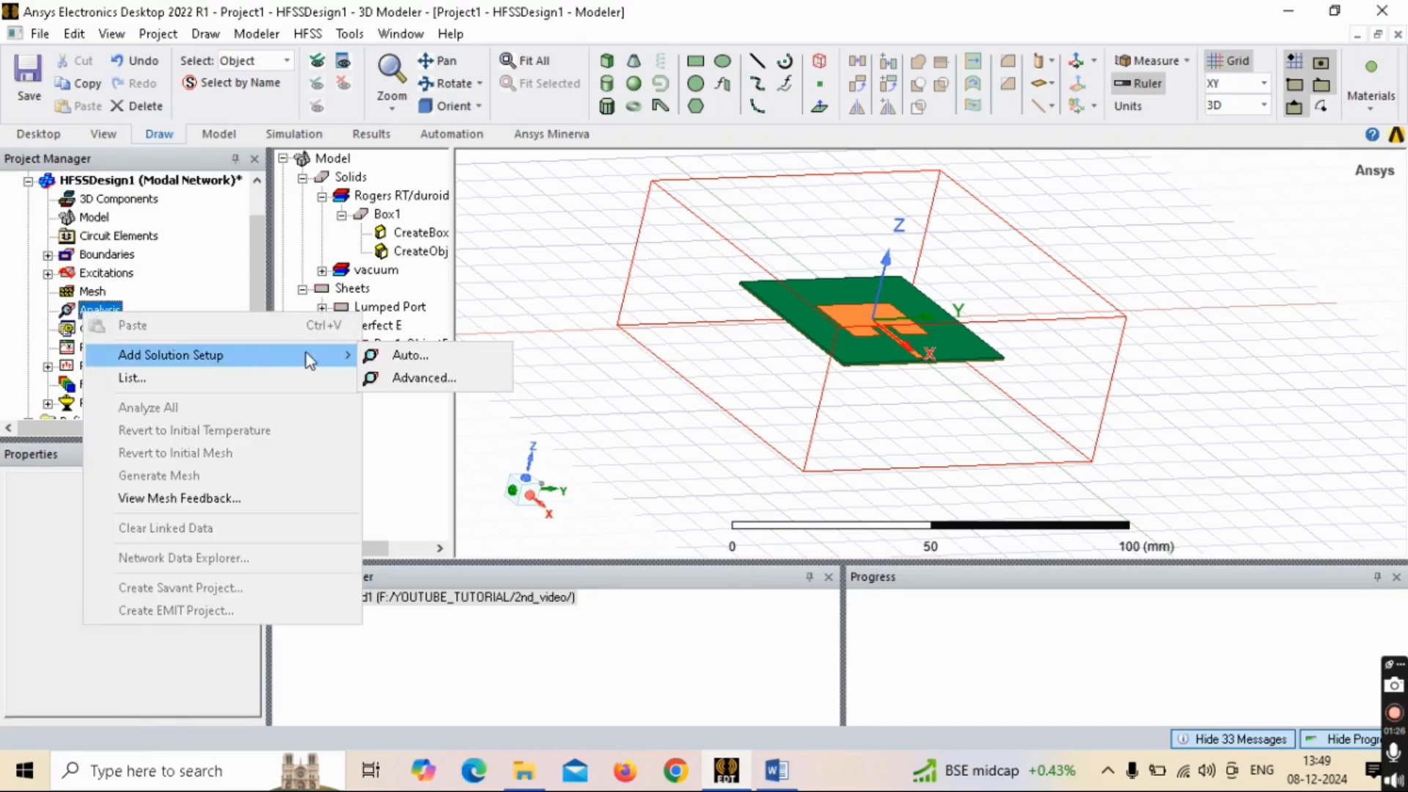
{"action": "left_click", "coordinate": [407, 378]}
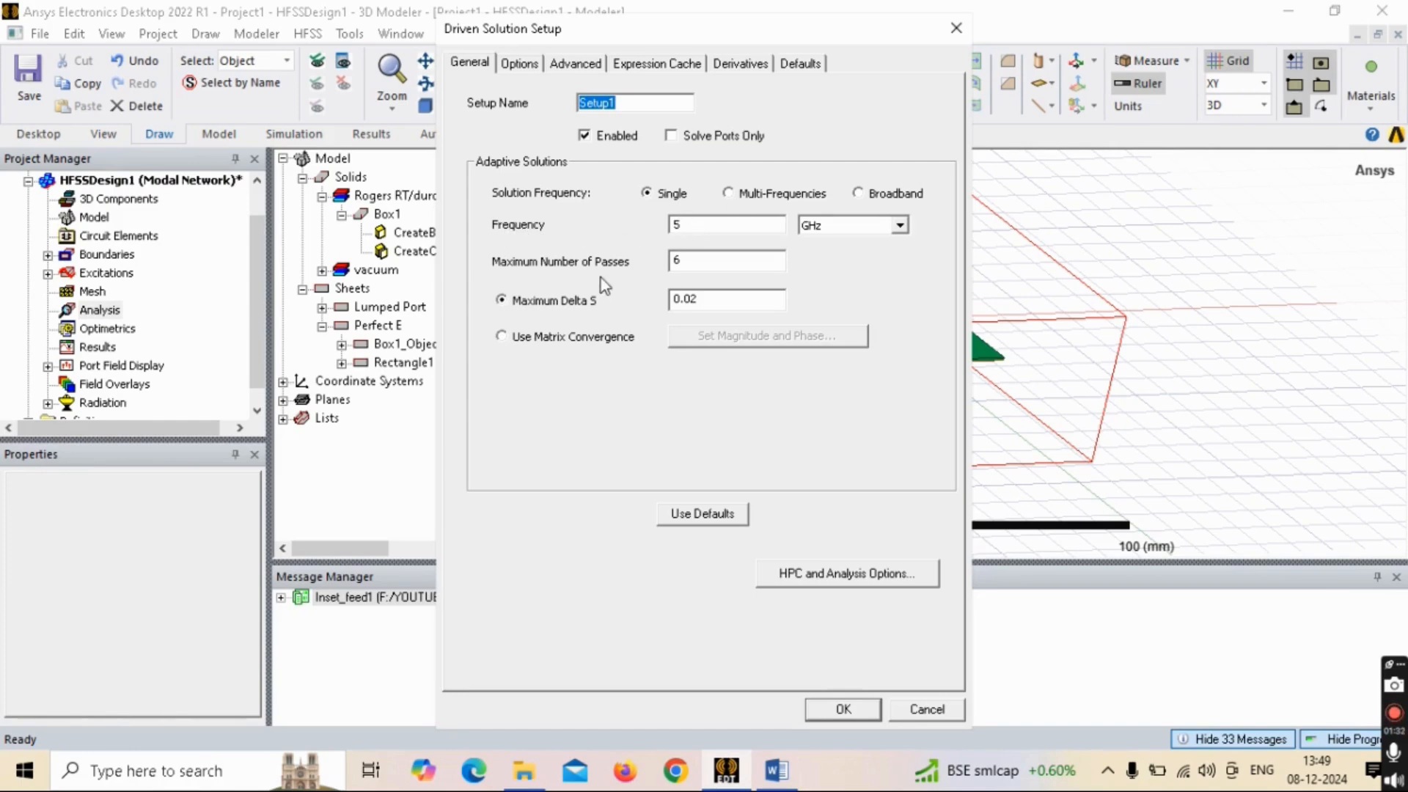
{"action": "double_click", "coordinate": [688, 261]}
{"action": "type", "text": "20"}
{"action": "left_click", "coordinate": [843, 710]}
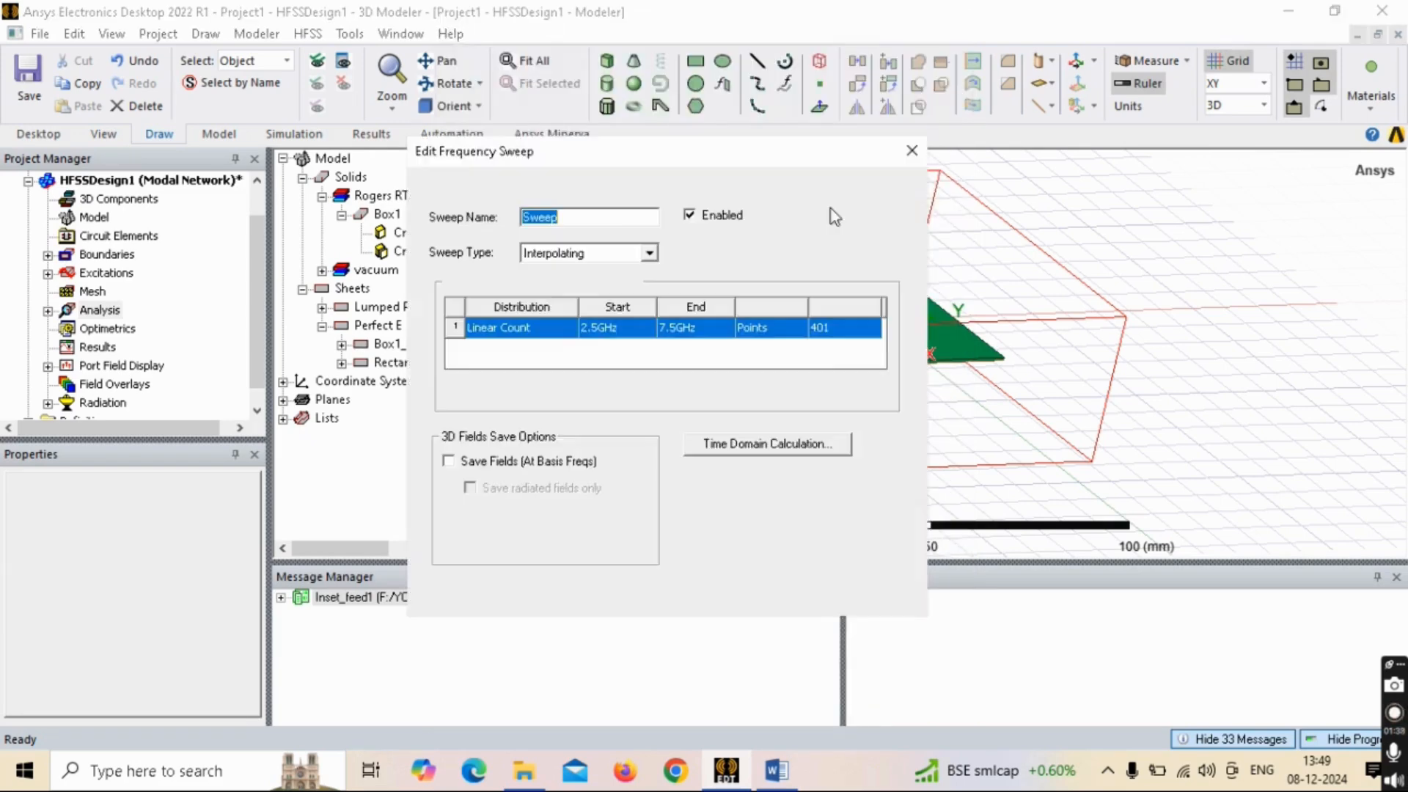
Step: Define the interpolating frequency sweep from 4.9 GHz to 5.2 GHz with 31 linear count points
{"action": "left_click", "coordinate": [599, 330]}
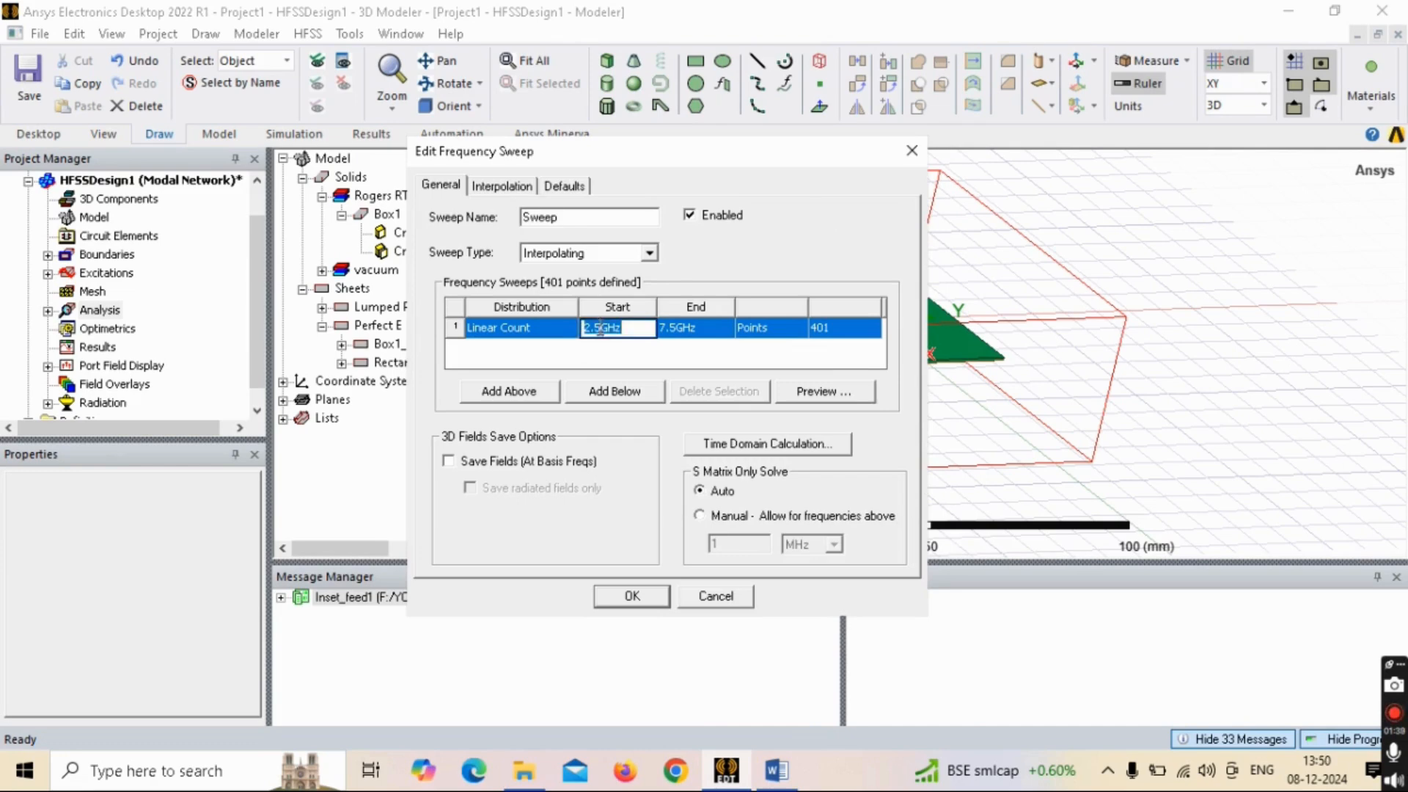
{"action": "left_click_drag", "start_coordinate": [600, 330], "coordinate": [562, 339]}
{"action": "type", "text": "4.5"}
{"action": "left_click", "coordinate": [682, 328]}
{"action": "left_click", "coordinate": [663, 331]}
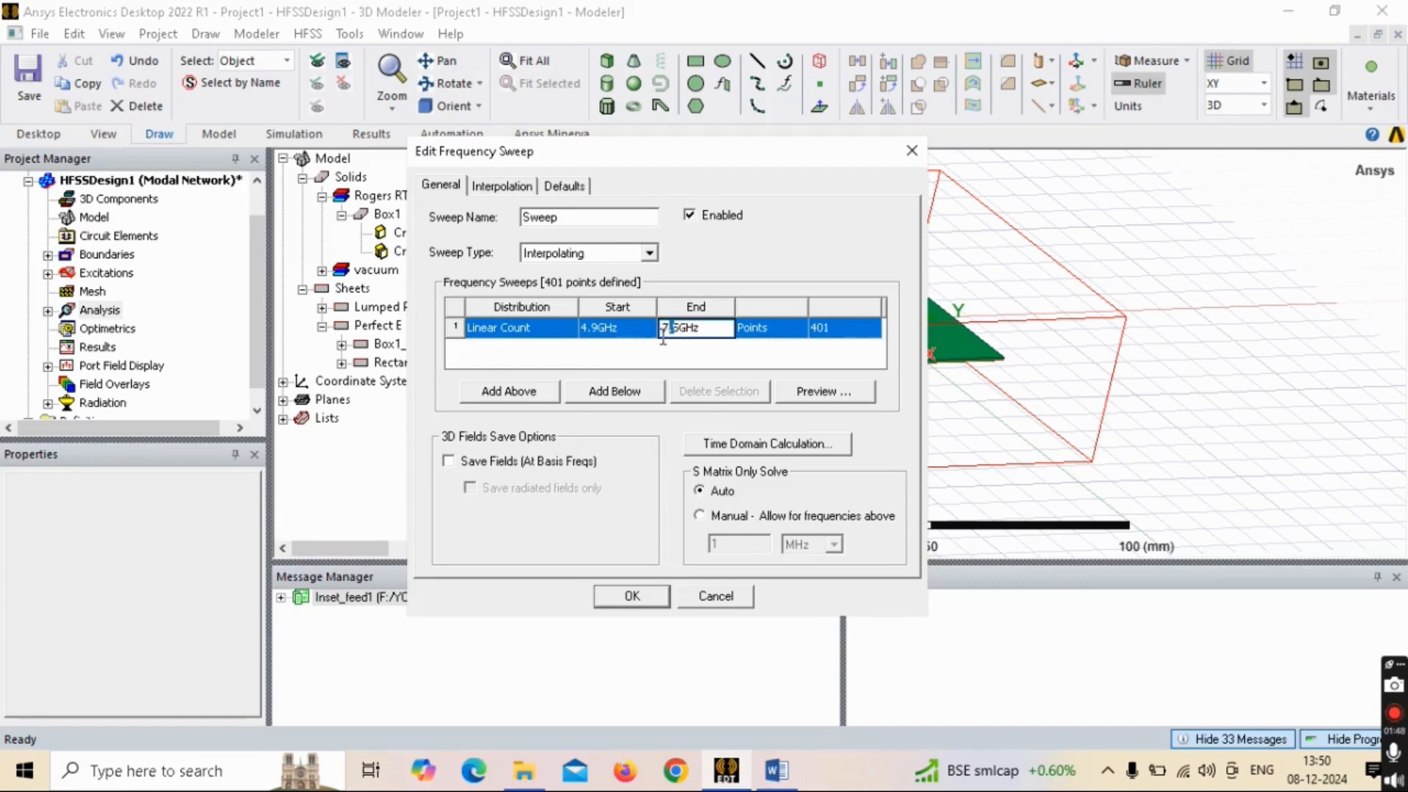
{"action": "left_click_drag", "start_coordinate": [663, 334], "coordinate": [650, 341]}
{"action": "type", "text": ".2"}
{"action": "left_click", "coordinate": [850, 331]}
{"action": "type", "text": "31"}
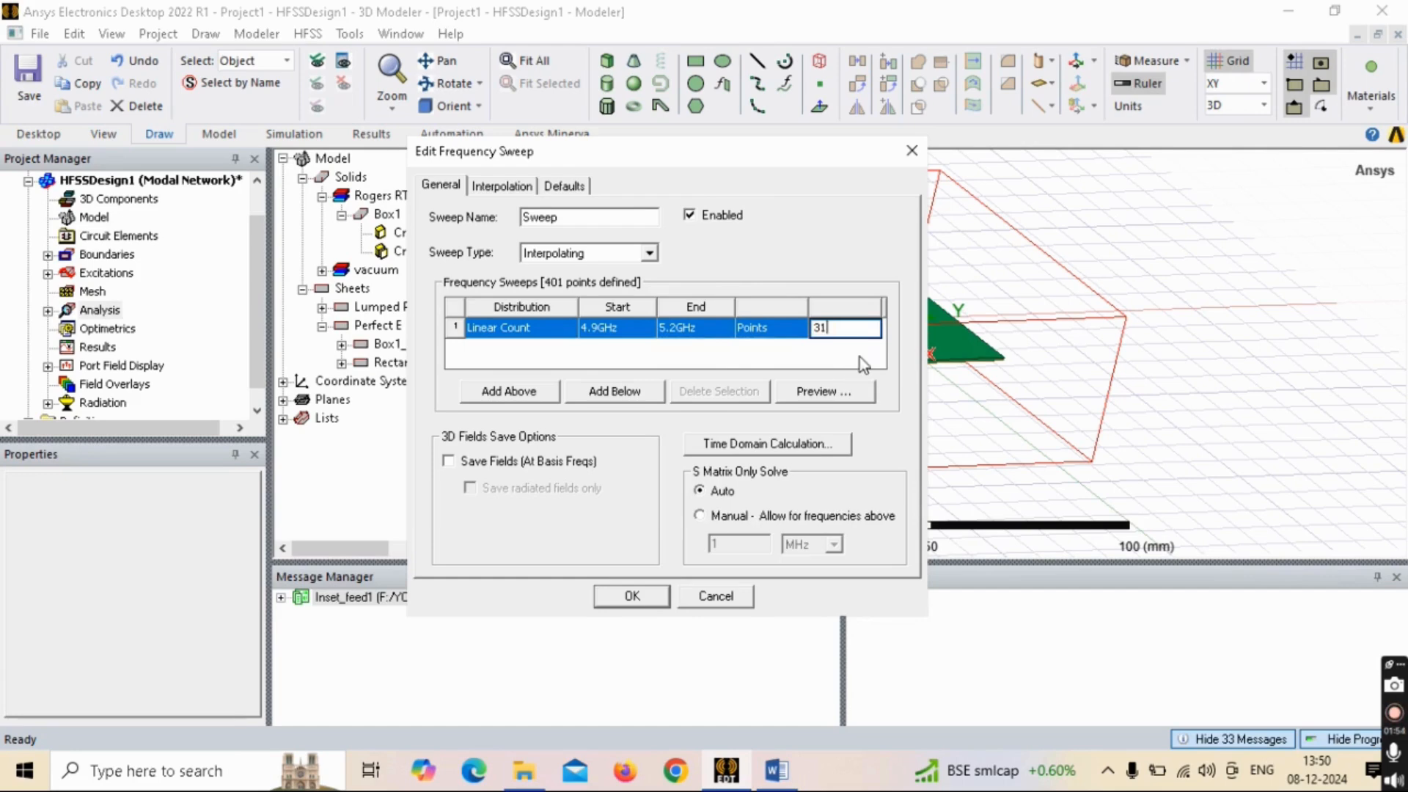
{"action": "left_click_drag", "start_coordinate": [736, 162], "coordinate": [692, 151]}
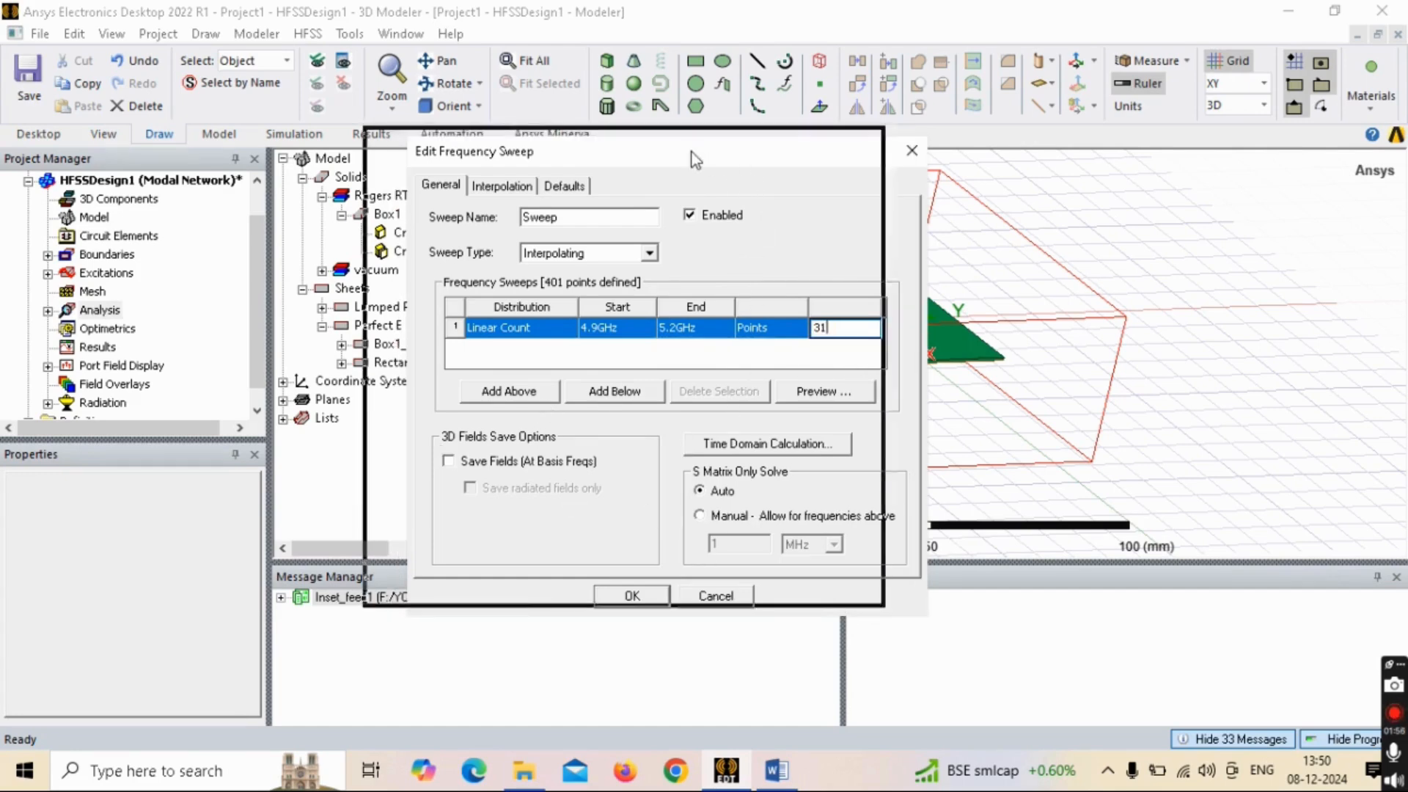
{"action": "left_click", "coordinate": [586, 586]}
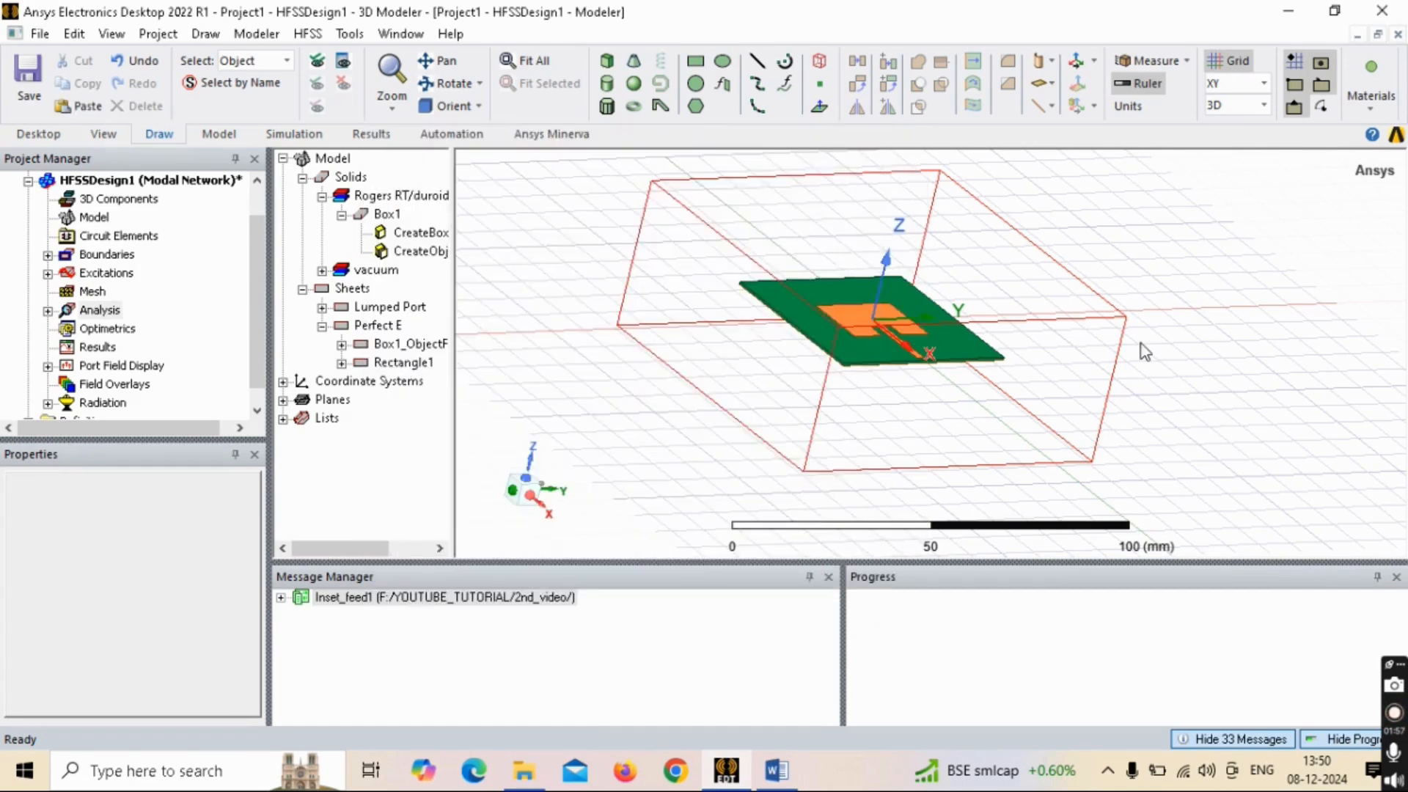
Step: Save the project as patch.aedt in the 2nd_video folder
{"action": "middle_click_drag", "start_coordinate": [1012, 327], "coordinate": [896, 393]}
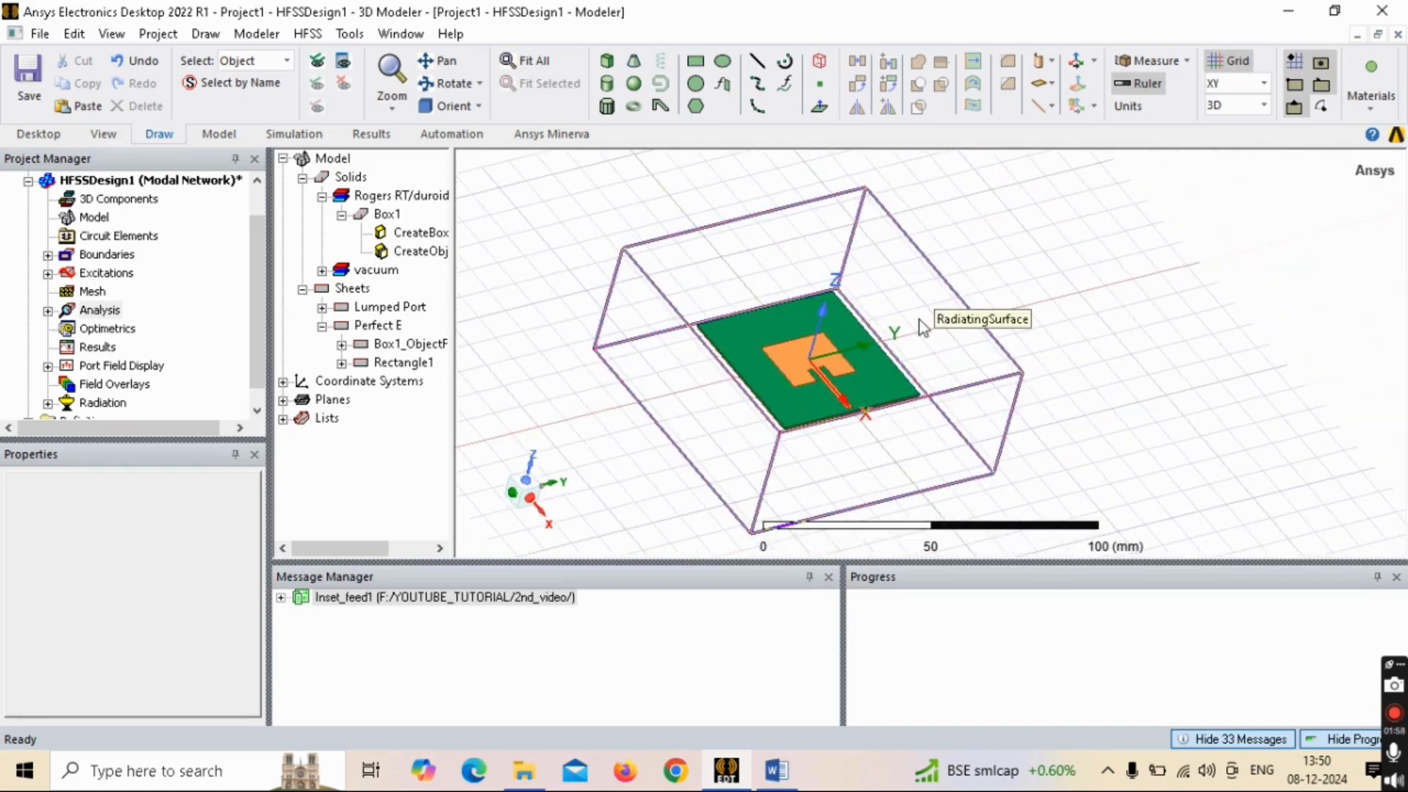
{"action": "middle_click_drag", "start_coordinate": [919, 320], "coordinate": [919, 257]}
{"action": "left_click", "coordinate": [48, 310]}
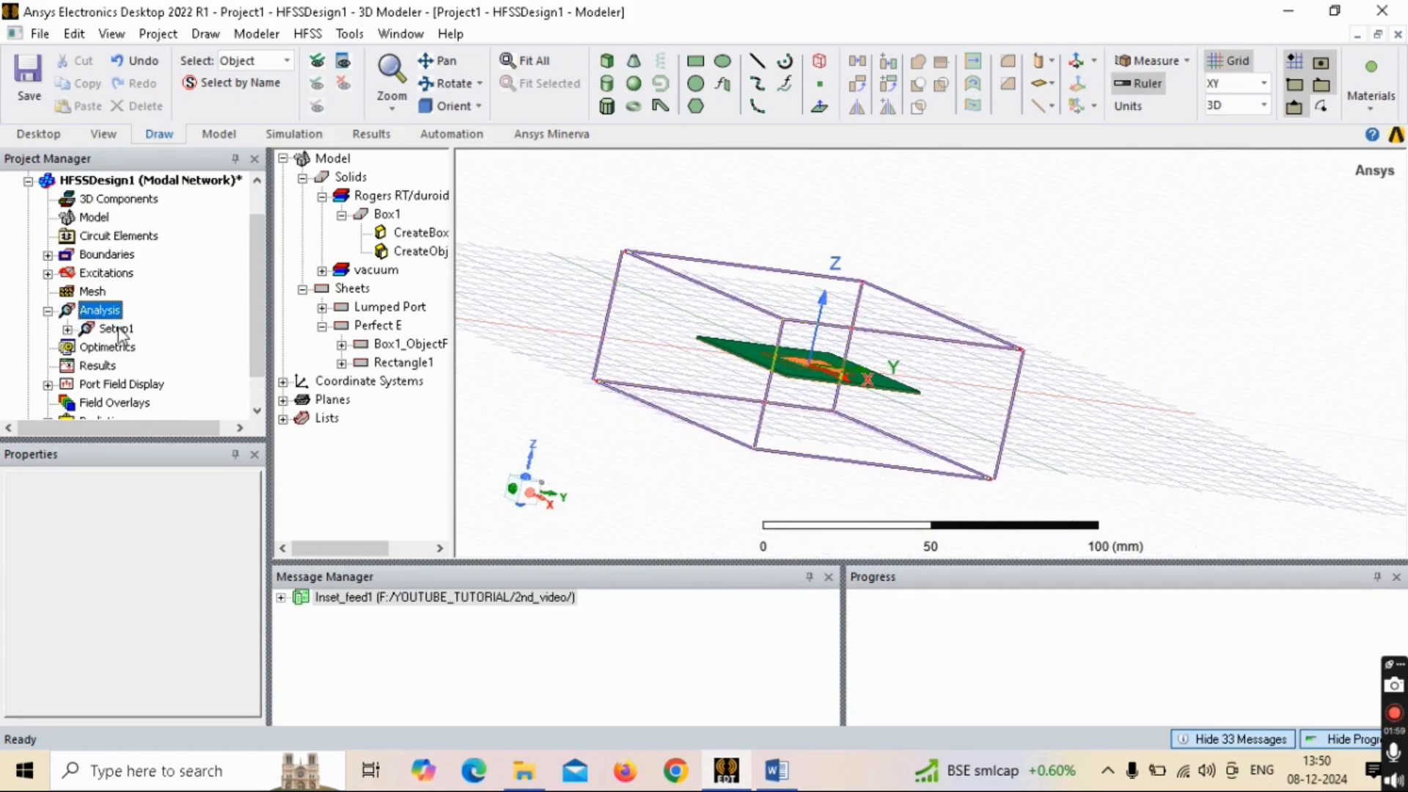
{"action": "left_click", "coordinate": [28, 77]}
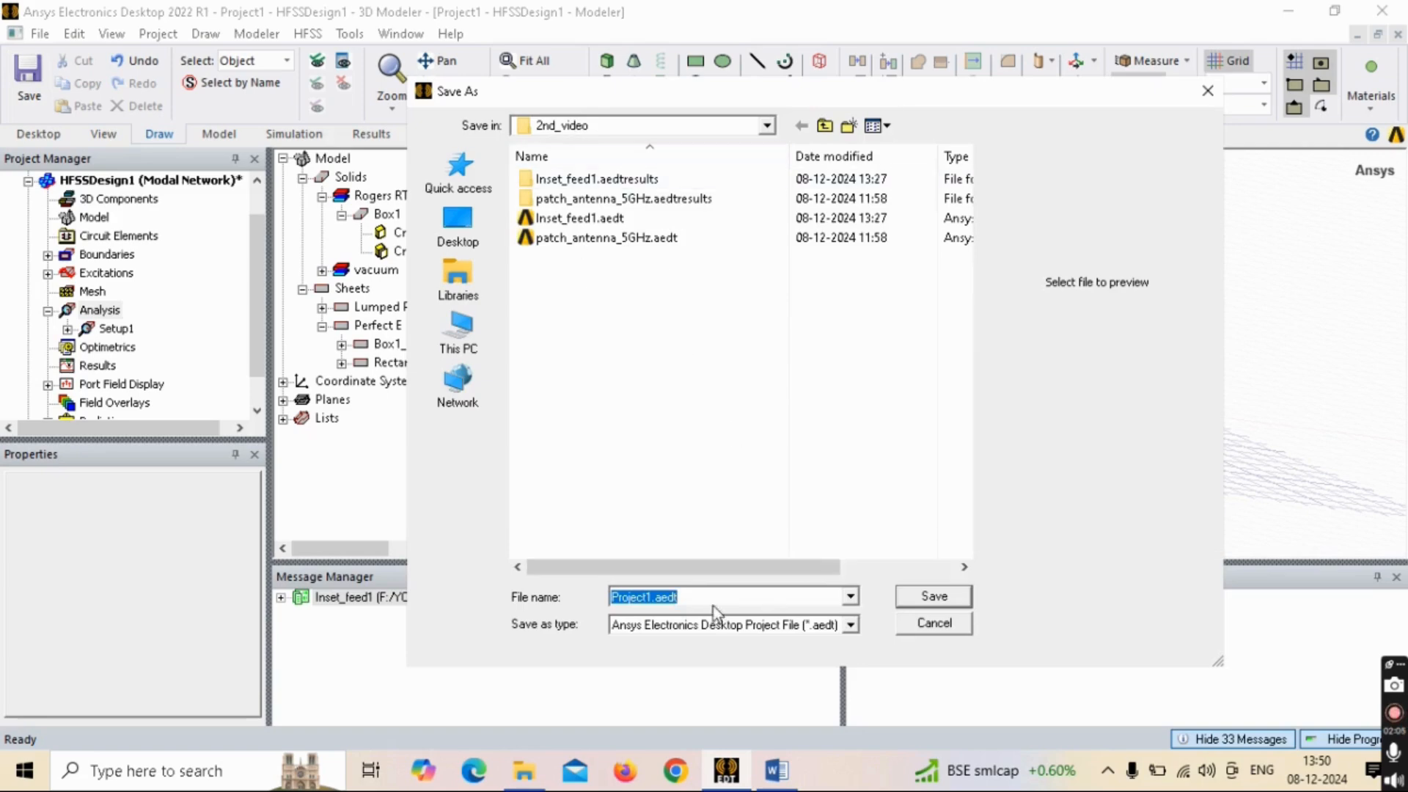
{"action": "left_click", "coordinate": [653, 597]}
{"action": "left_click_drag", "start_coordinate": [654, 596], "coordinate": [613, 597]}
{"action": "type", "text": "patch"}
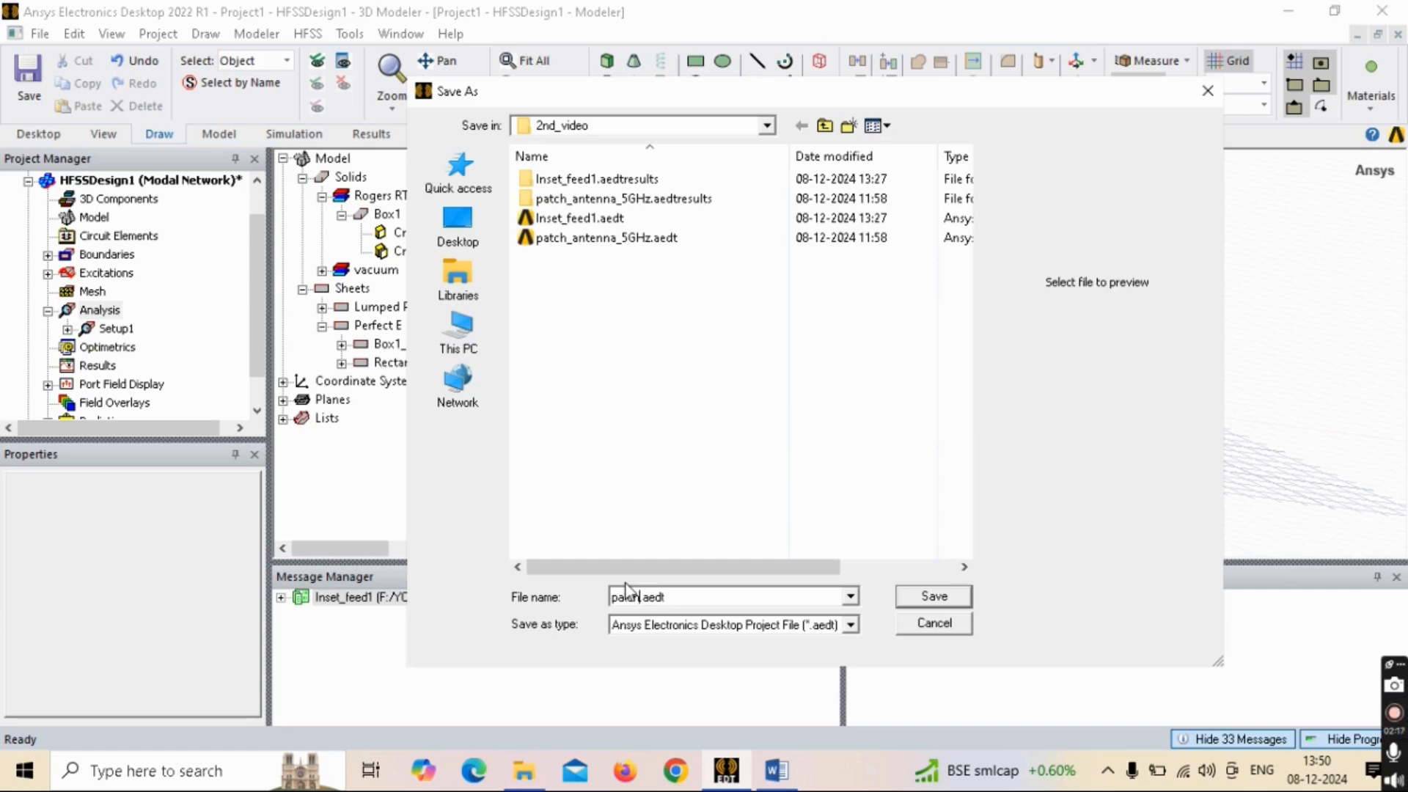
{"action": "key", "text": "Return"}
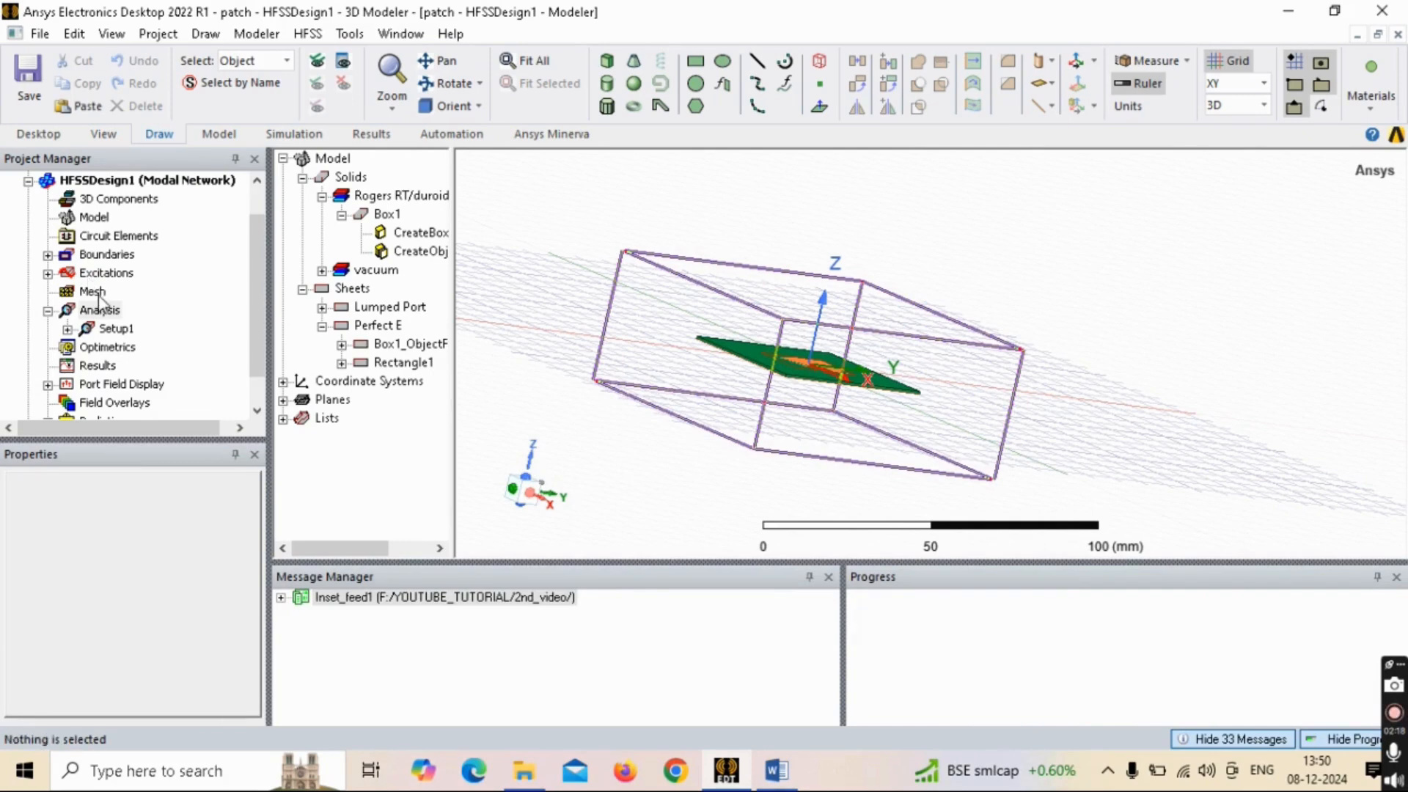
Step: Run the analysis of Setup1
{"action": "scroll", "coordinate": [89, 297], "scroll_direction": "up", "scroll_amount": 1}
{"action": "scroll", "coordinate": [85, 304], "scroll_direction": "down", "scroll_amount": 2}
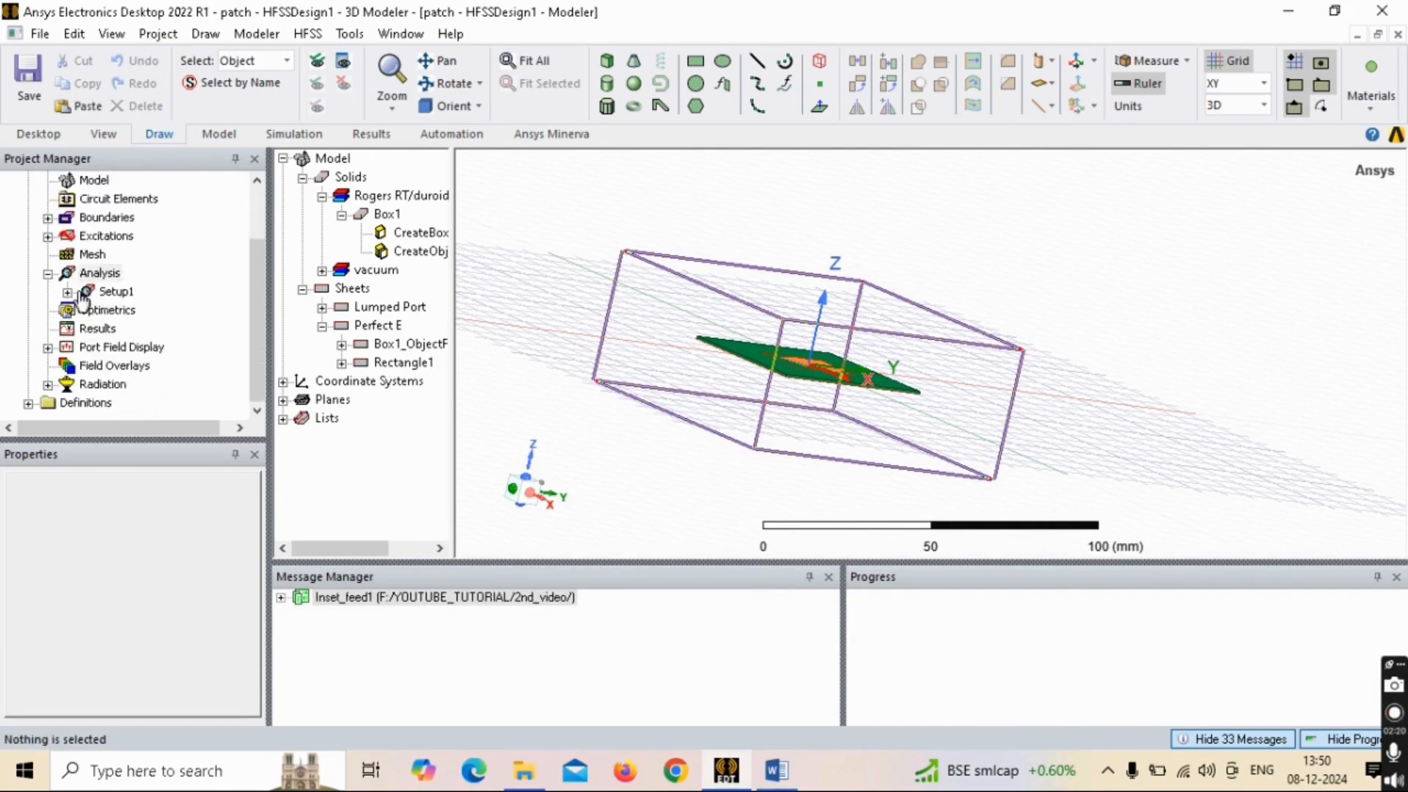
{"action": "left_click", "coordinate": [67, 292]}
{"action": "left_click", "coordinate": [116, 293]}
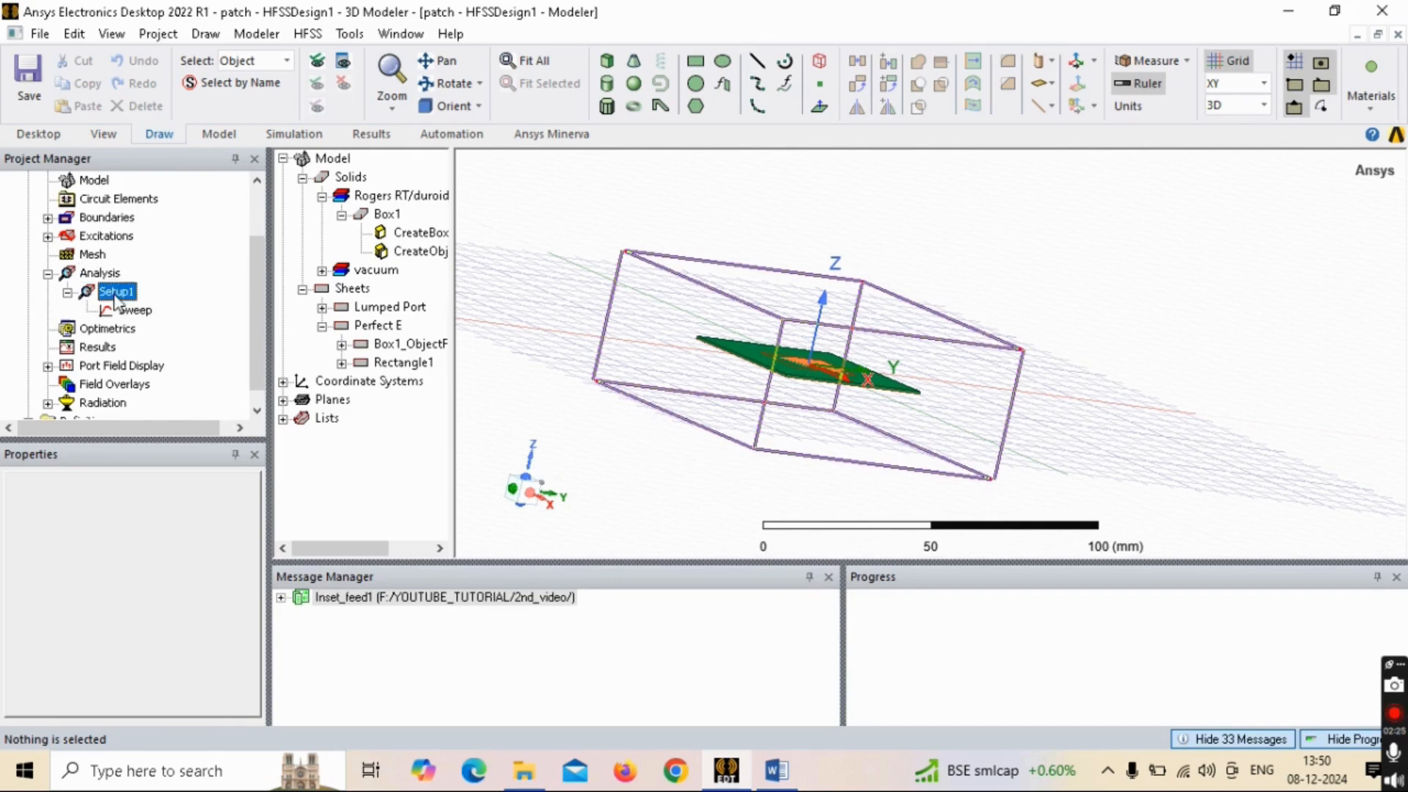
{"action": "right_click", "coordinate": [117, 295]}
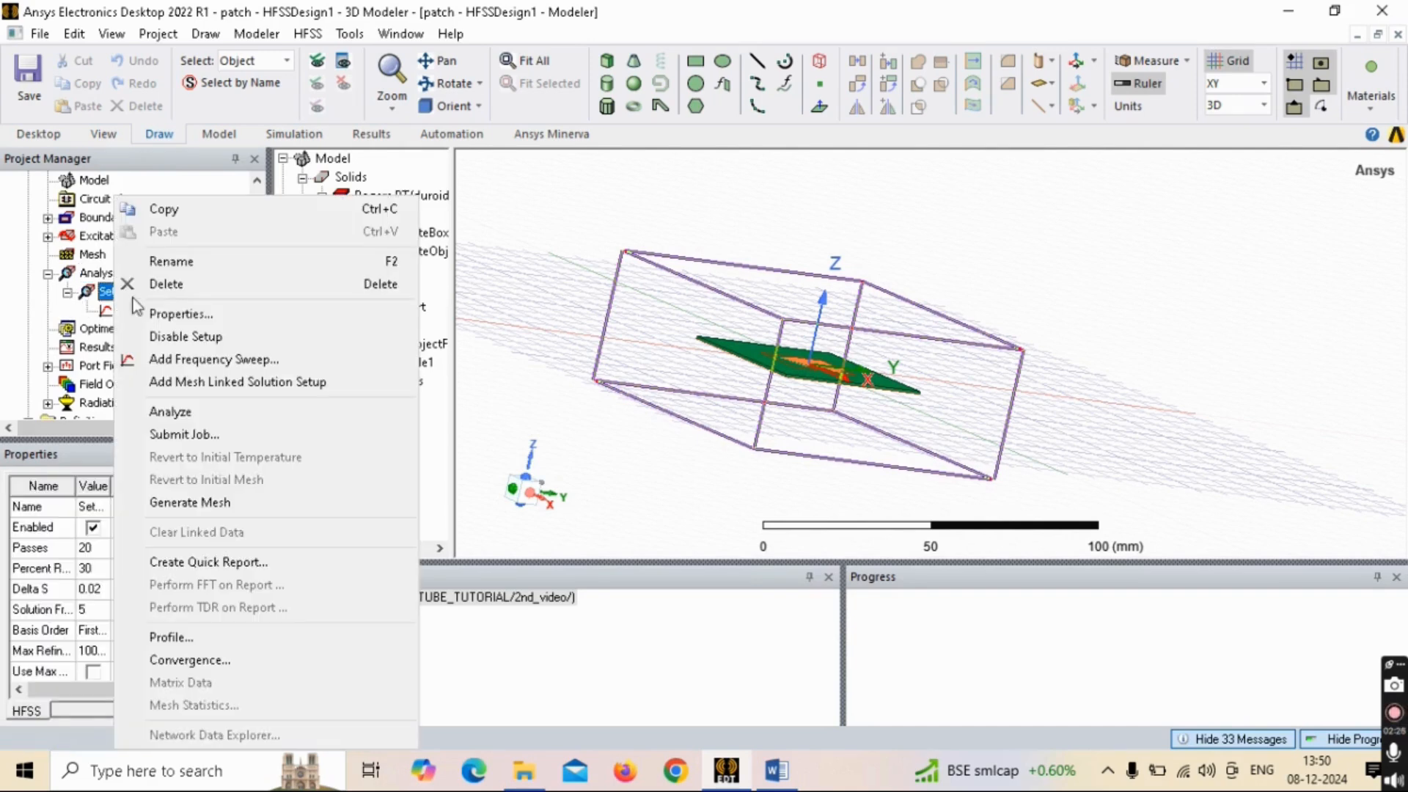
{"action": "left_click", "coordinate": [214, 411]}
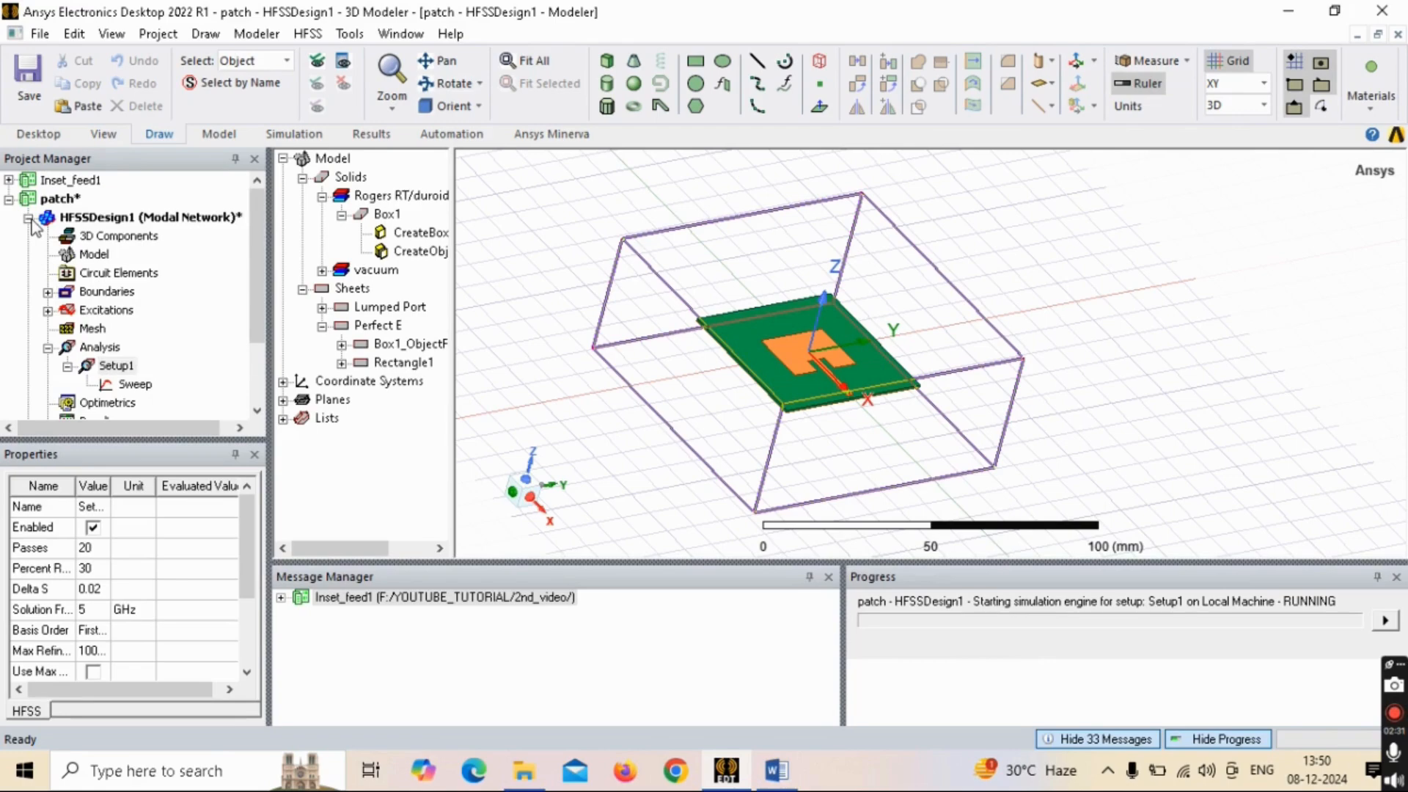
Step: Open HFSSDesign1 of the Inset_feed1 project and abort the running simulation of the patch project
{"action": "left_click", "coordinate": [29, 219]}
{"action": "left_click", "coordinate": [9, 181]}
{"action": "left_click", "coordinate": [108, 200]}
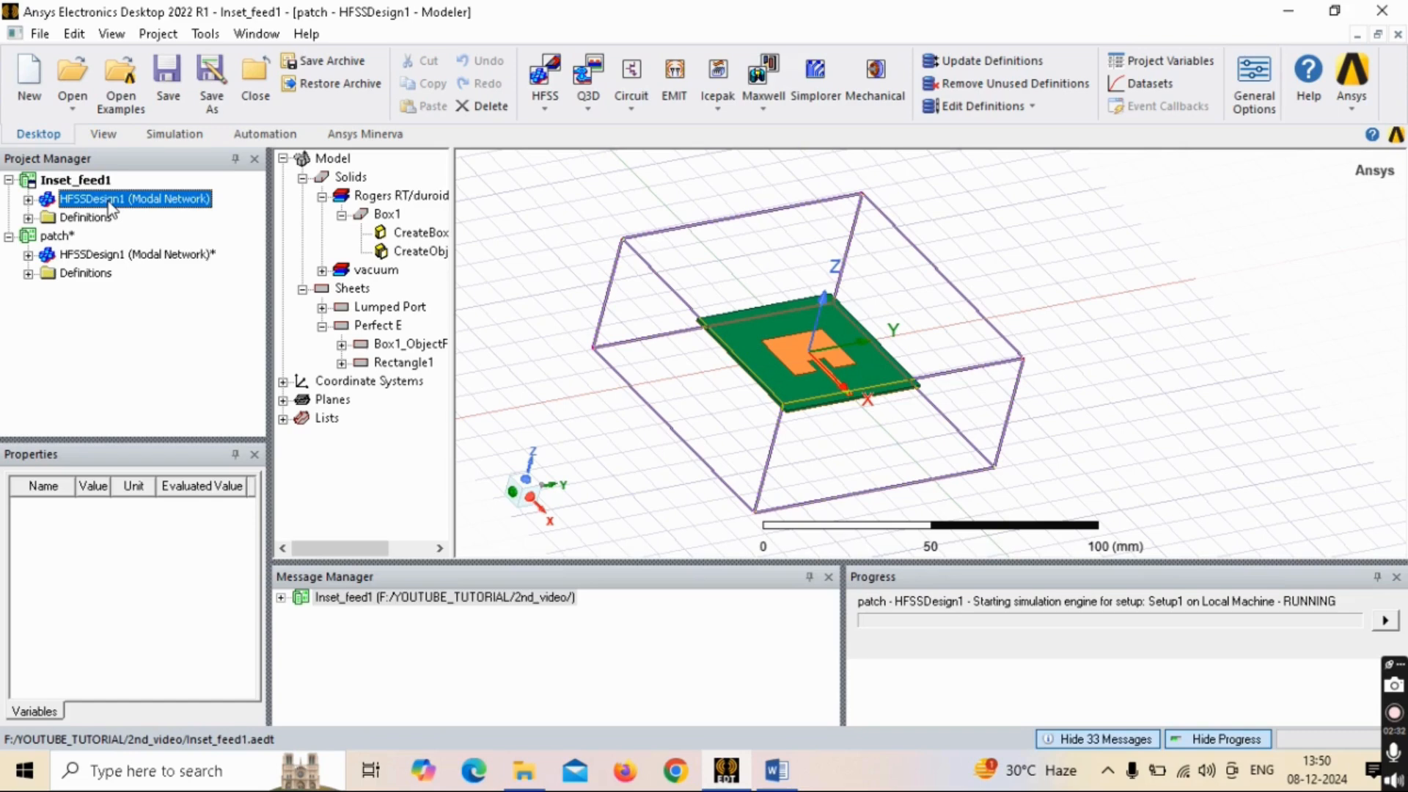
{"action": "double_click", "coordinate": [110, 199]}
{"action": "right_click", "coordinate": [1384, 623]}
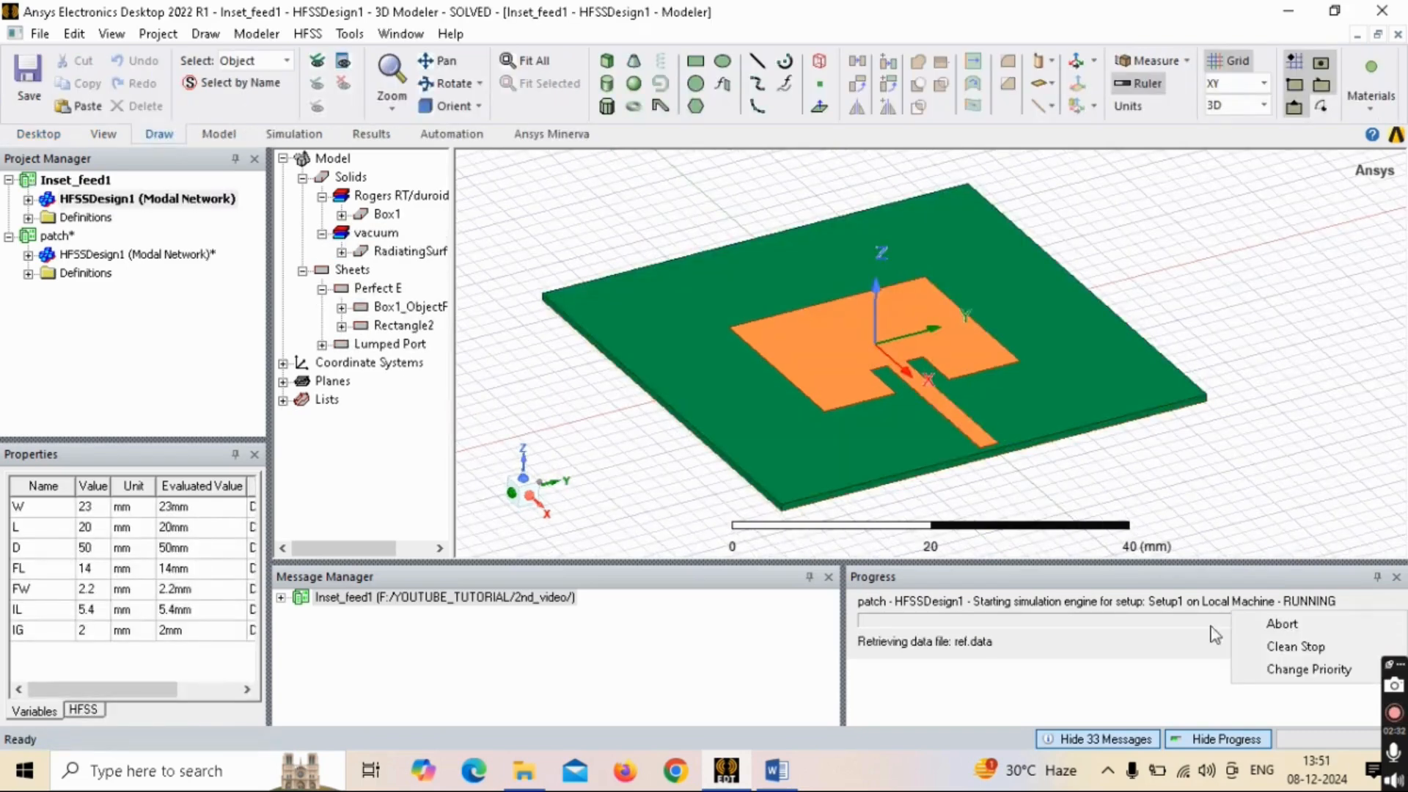
{"action": "left_click", "coordinate": [1295, 626]}
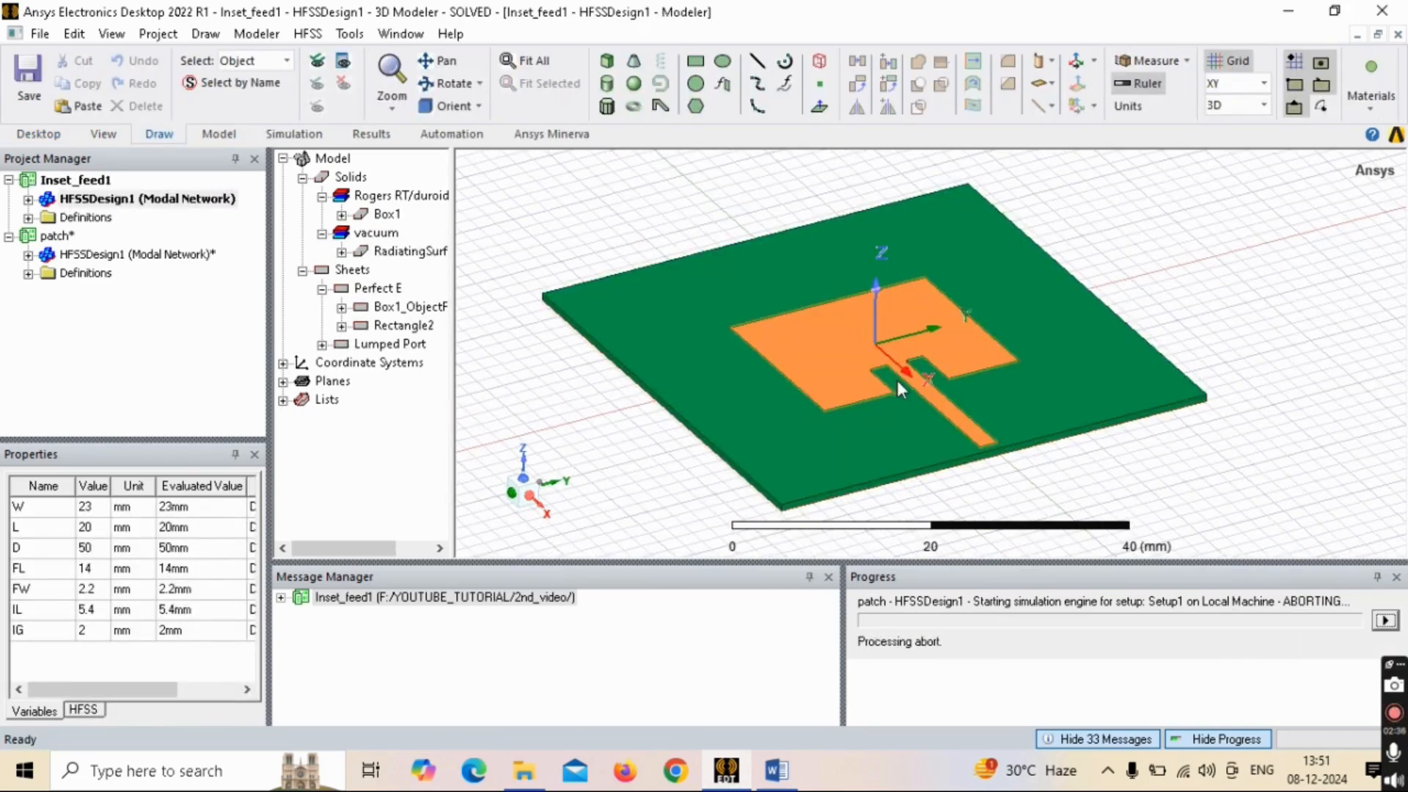
Step: Examine the inset-fed patch, feed line and substrate of the Inset_feed1 model from several angles
{"action": "scroll", "coordinate": [898, 388], "scroll_direction": "down", "scroll_amount": 1}
{"action": "left_click_drag", "start_coordinate": [832, 371], "coordinate": [975, 325], "text": "alt"}
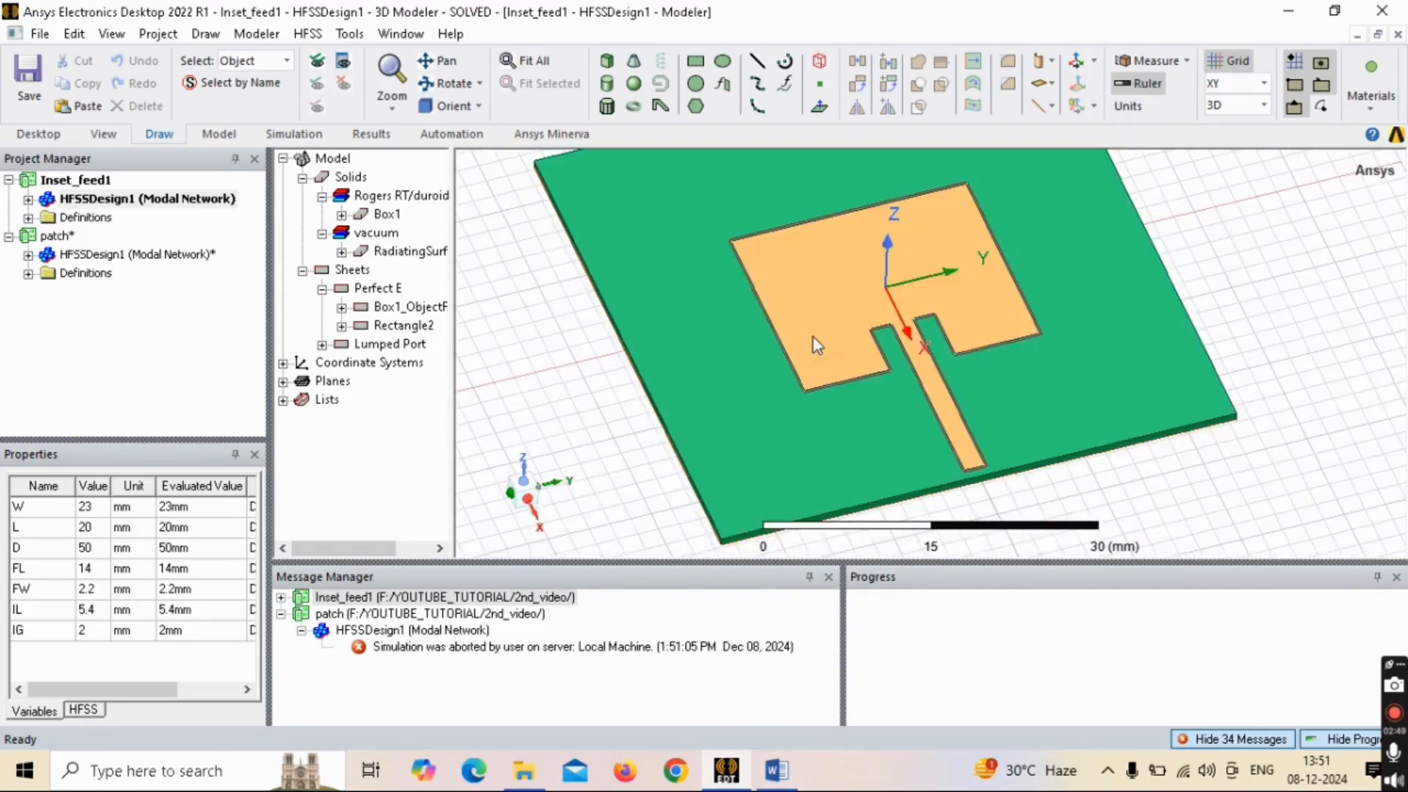
{"action": "left_click_drag", "start_coordinate": [1074, 305], "coordinate": [973, 300], "text": "alt"}
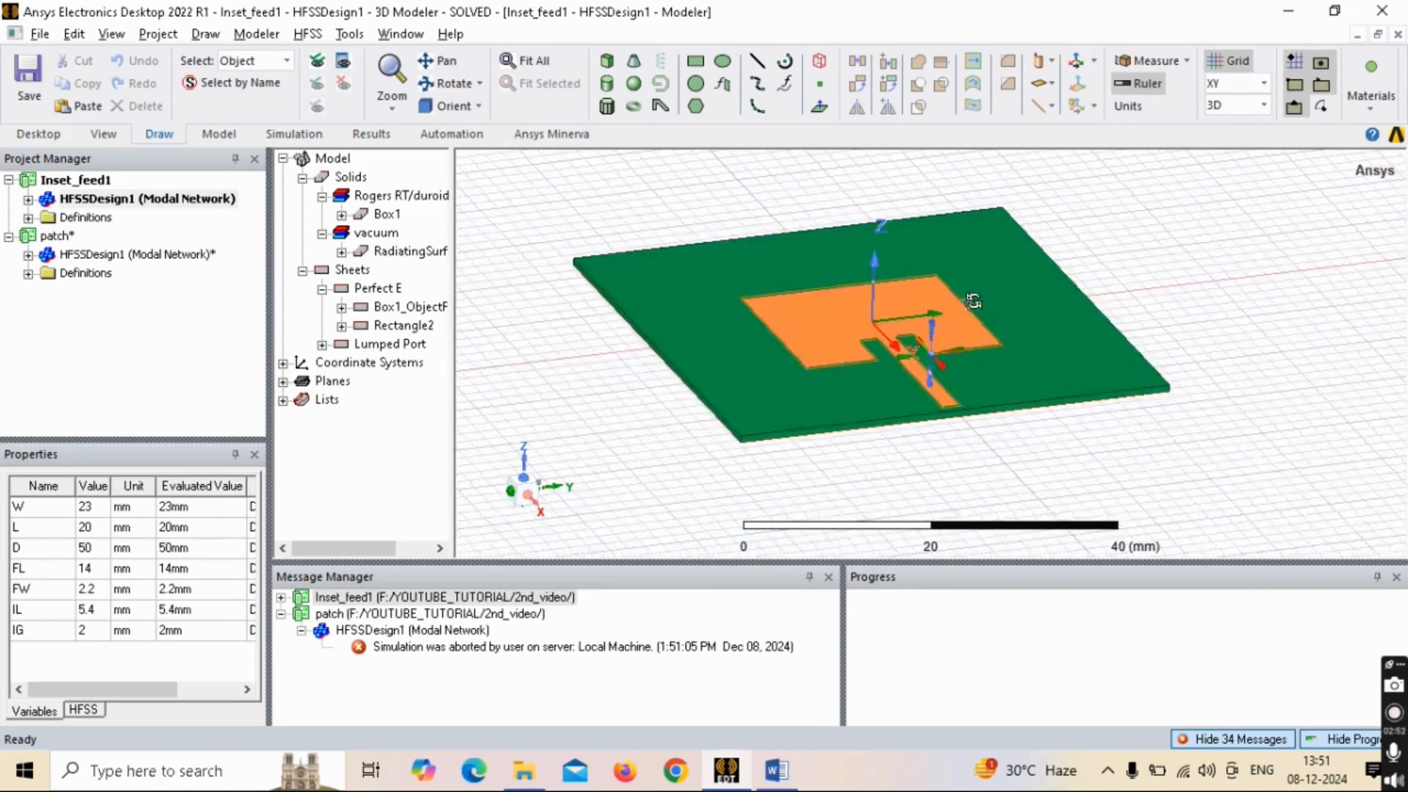
{"action": "scroll", "coordinate": [897, 355], "scroll_direction": "up", "scroll_amount": 2}
{"action": "left_click_drag", "start_coordinate": [897, 337], "coordinate": [340, 272], "text": "alt"}
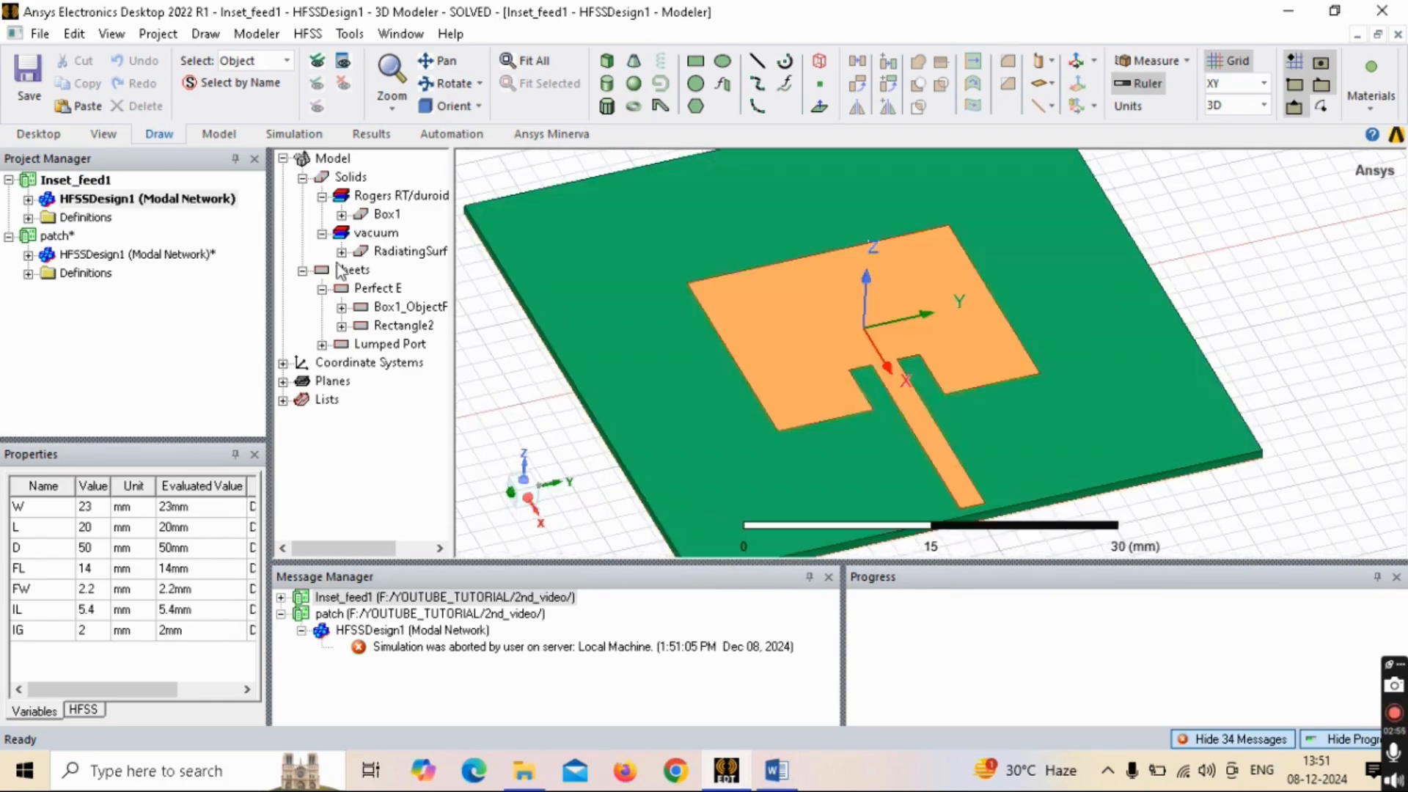
Step: View Gain Plot 1 and S Parameter Plot 1 among the results of the Inset_feed1 design
{"action": "left_click", "coordinate": [30, 201]}
{"action": "scroll", "coordinate": [92, 311], "scroll_direction": "up", "scroll_amount": 1}
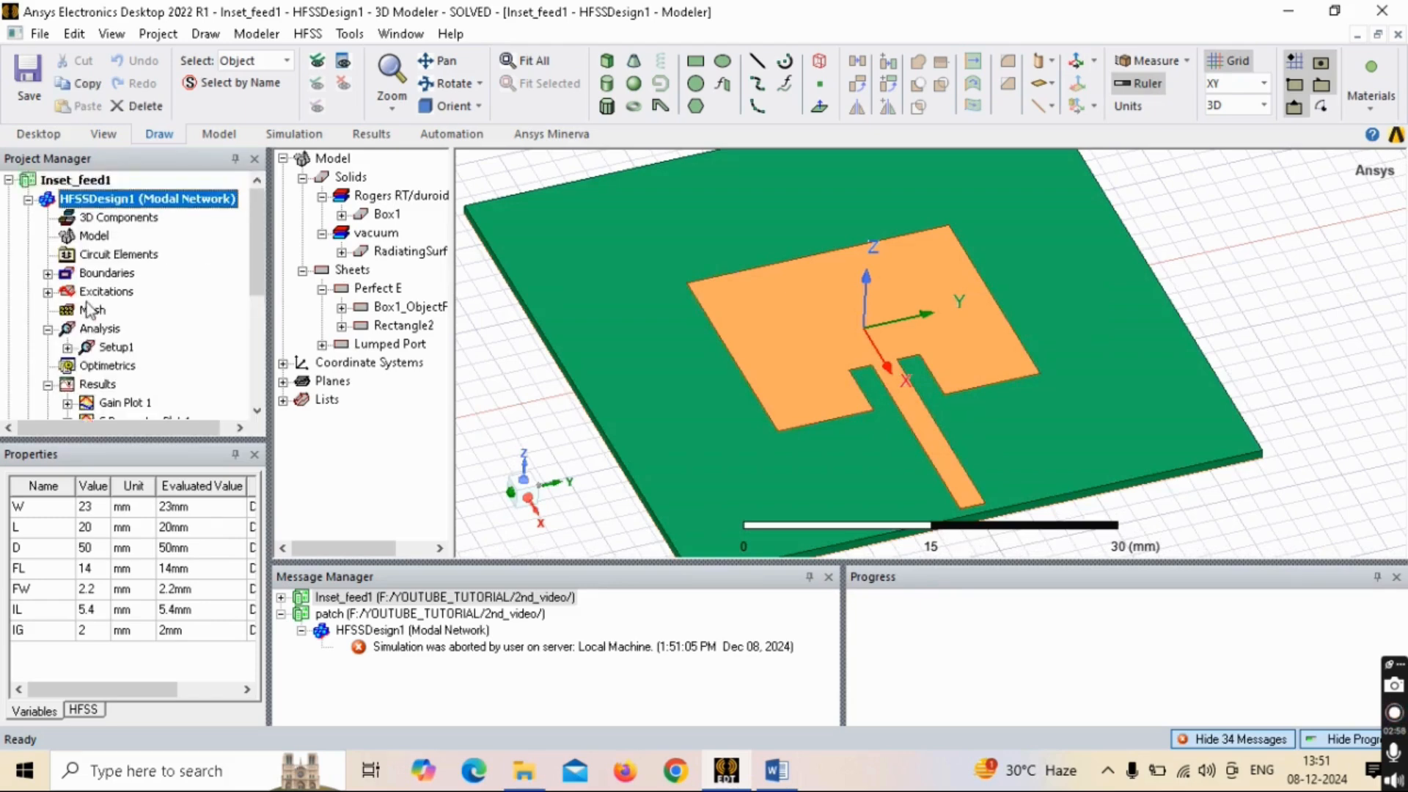
{"action": "scroll", "coordinate": [109, 313], "scroll_direction": "down", "scroll_amount": 2}
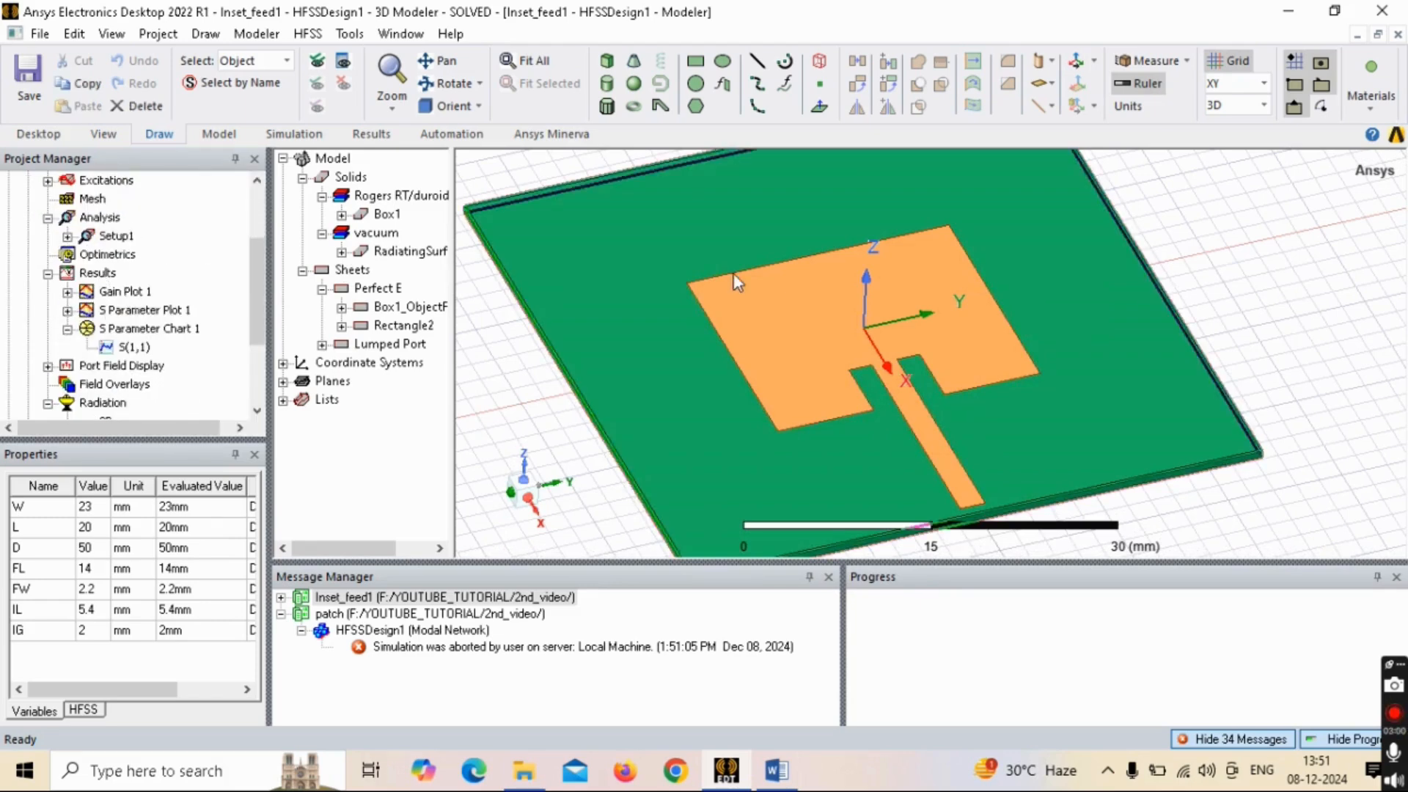
{"action": "scroll", "coordinate": [840, 253], "scroll_direction": "down", "scroll_amount": 2}
{"action": "middle_click_drag", "start_coordinate": [840, 253], "coordinate": [864, 249]}
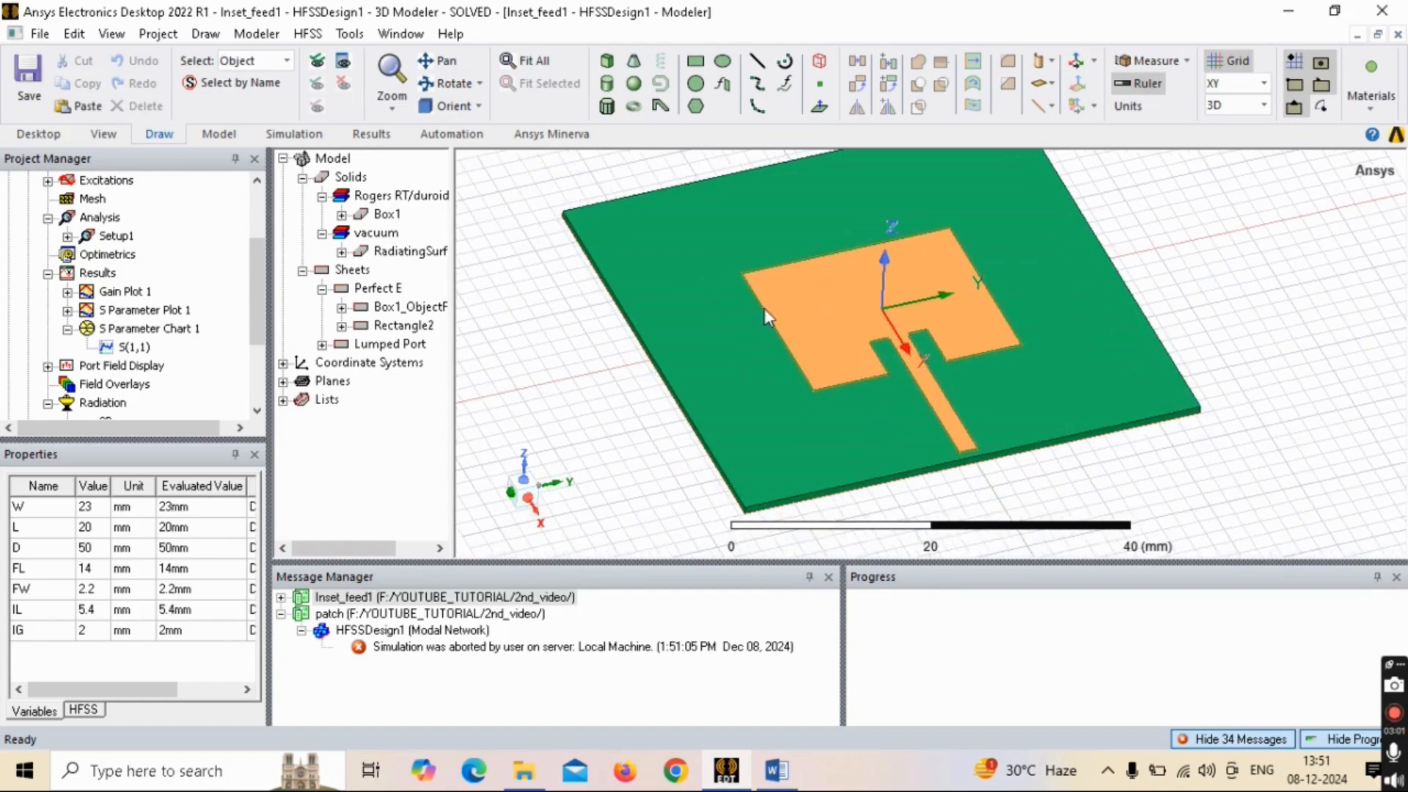
{"action": "double_click", "coordinate": [124, 291]}
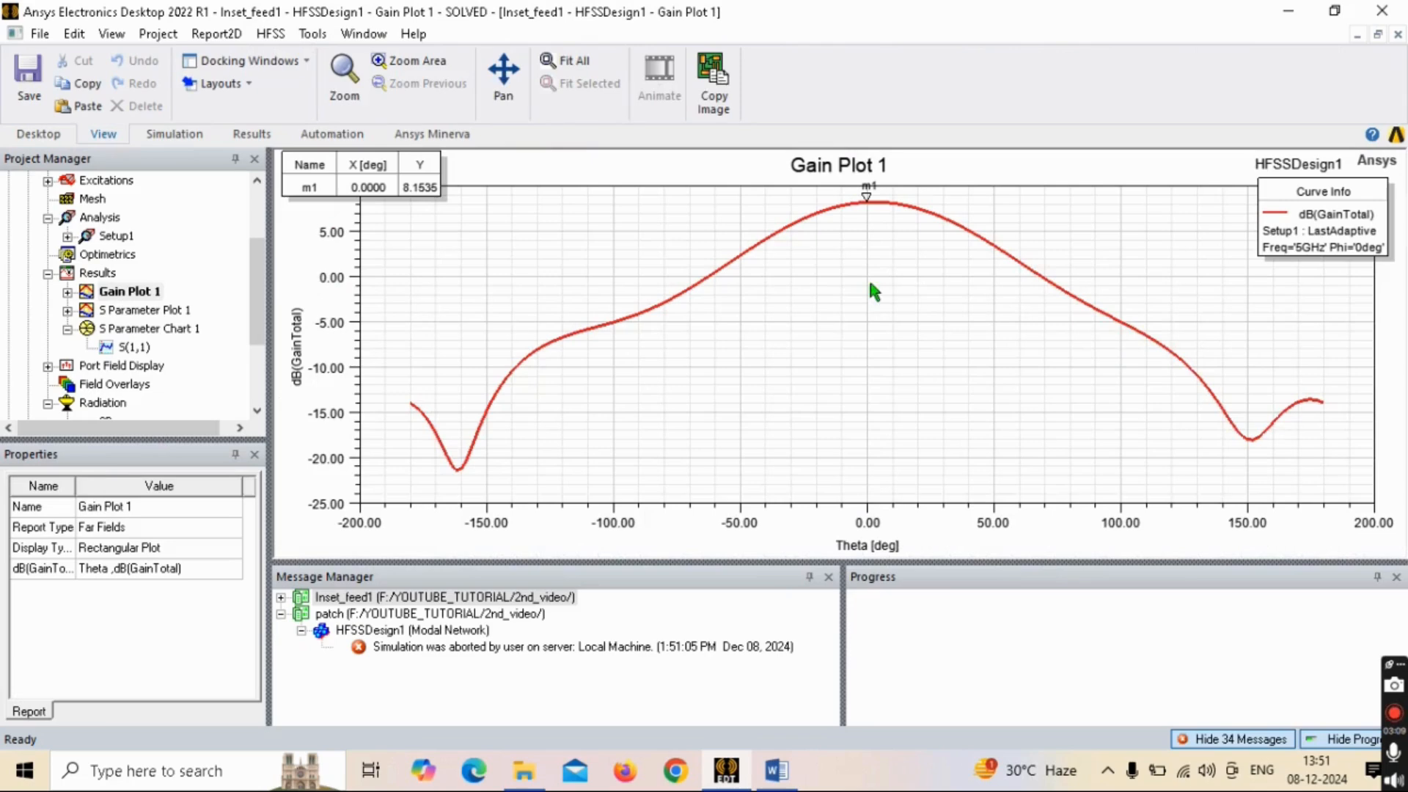
{"action": "double_click", "coordinate": [148, 310]}
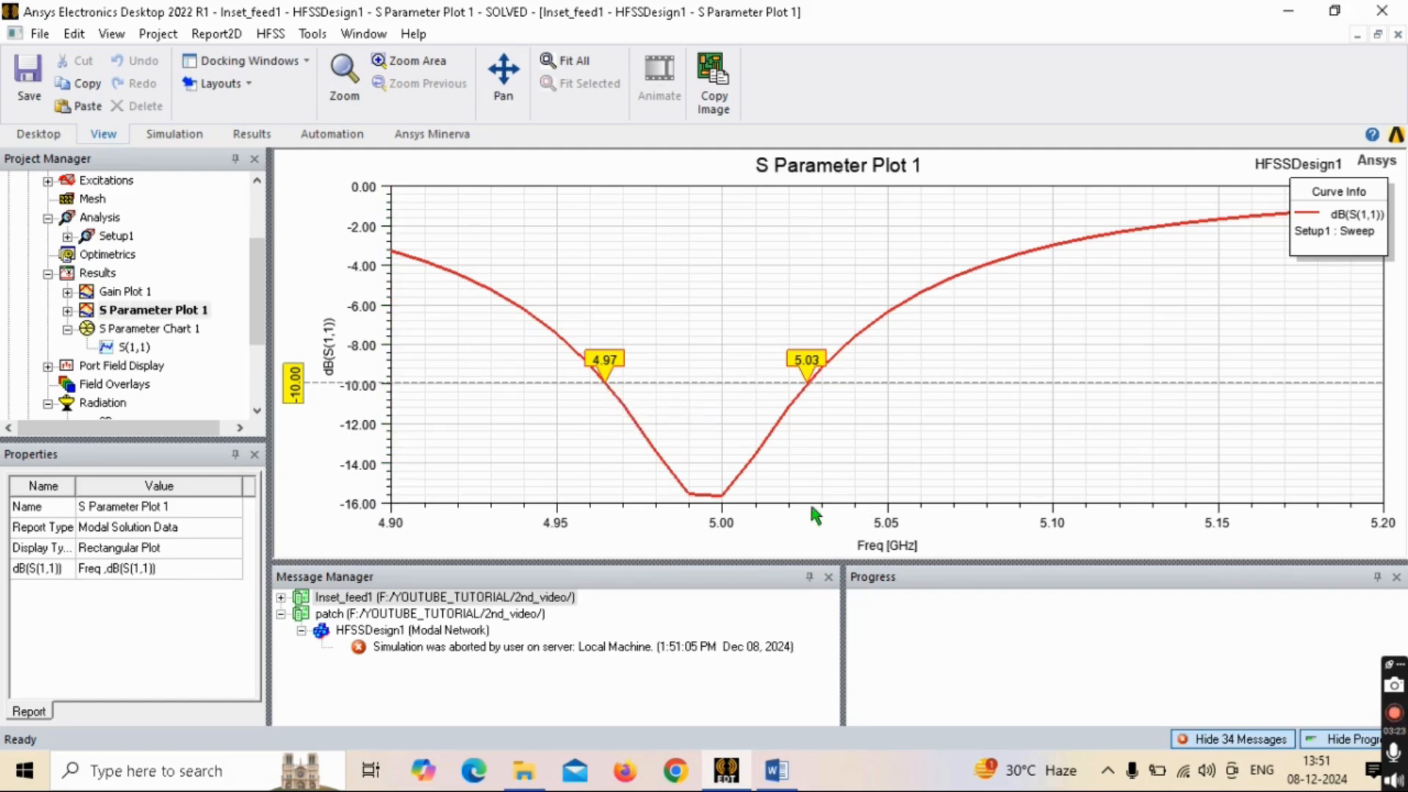
Step: Return to the 3D model of the Inset_feed1 design and inspect the inset cuts beside the feed line
{"action": "scroll", "coordinate": [151, 297], "scroll_direction": "up", "scroll_amount": 2}
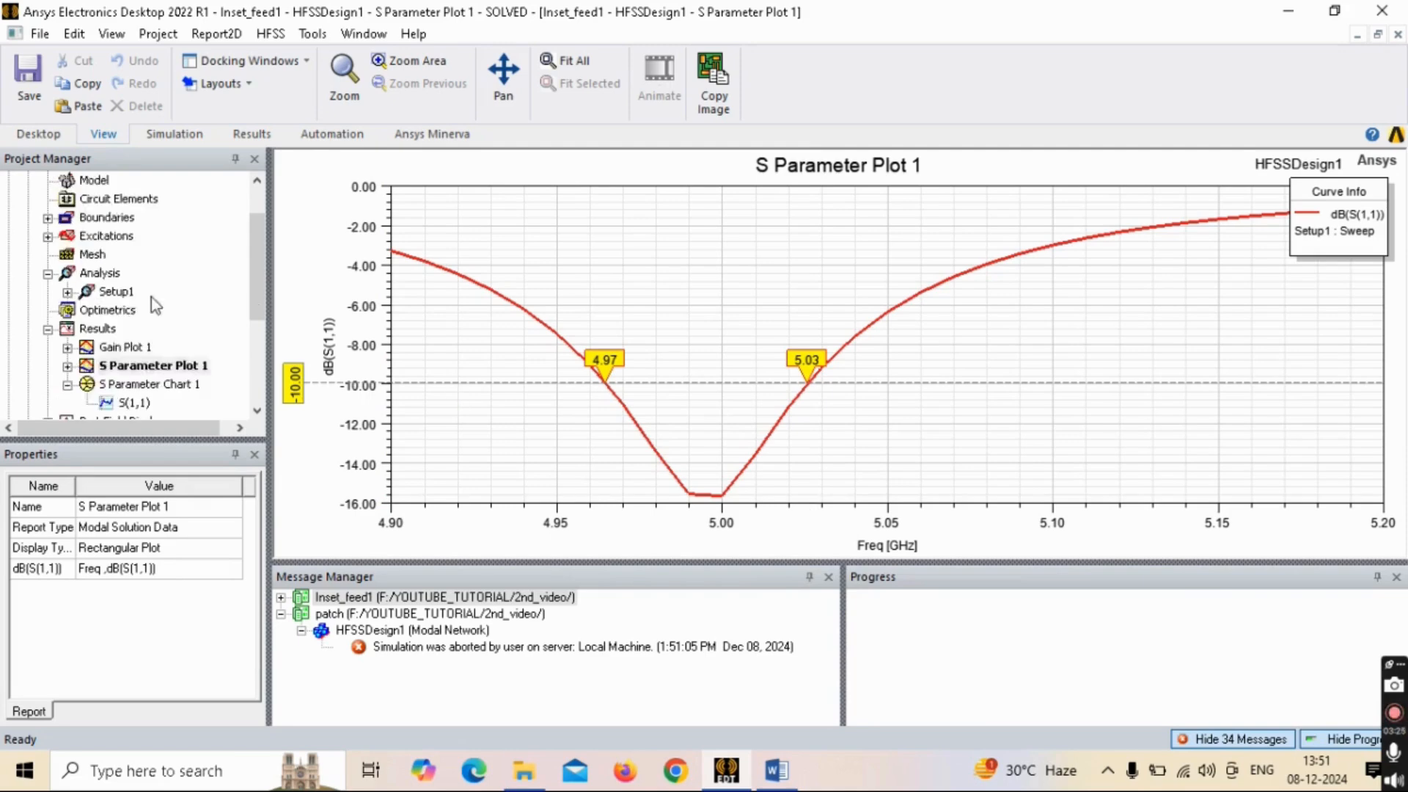
{"action": "left_click", "coordinate": [183, 199]}
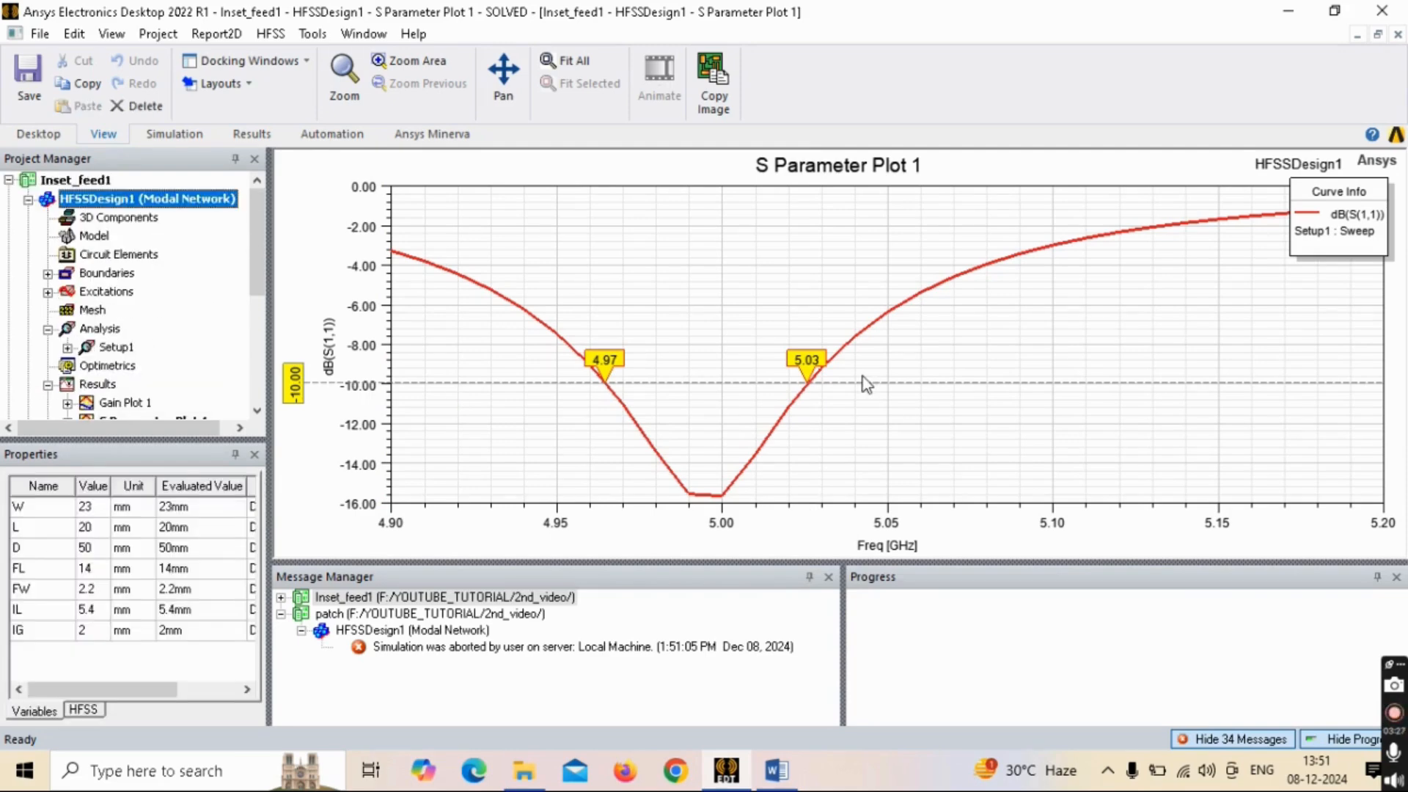
{"action": "double_click", "coordinate": [186, 200]}
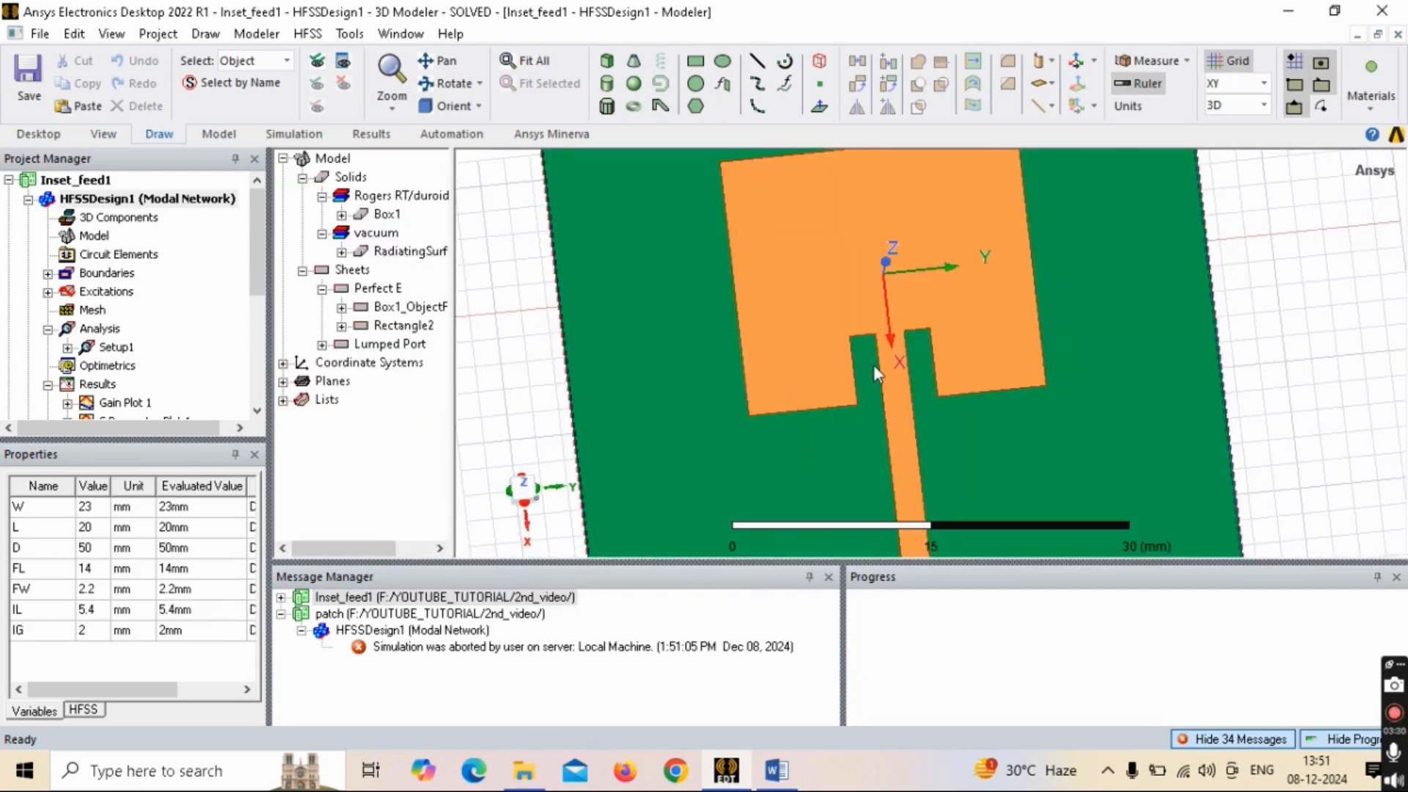
{"action": "scroll", "coordinate": [884, 367], "scroll_direction": "down", "scroll_amount": 2}
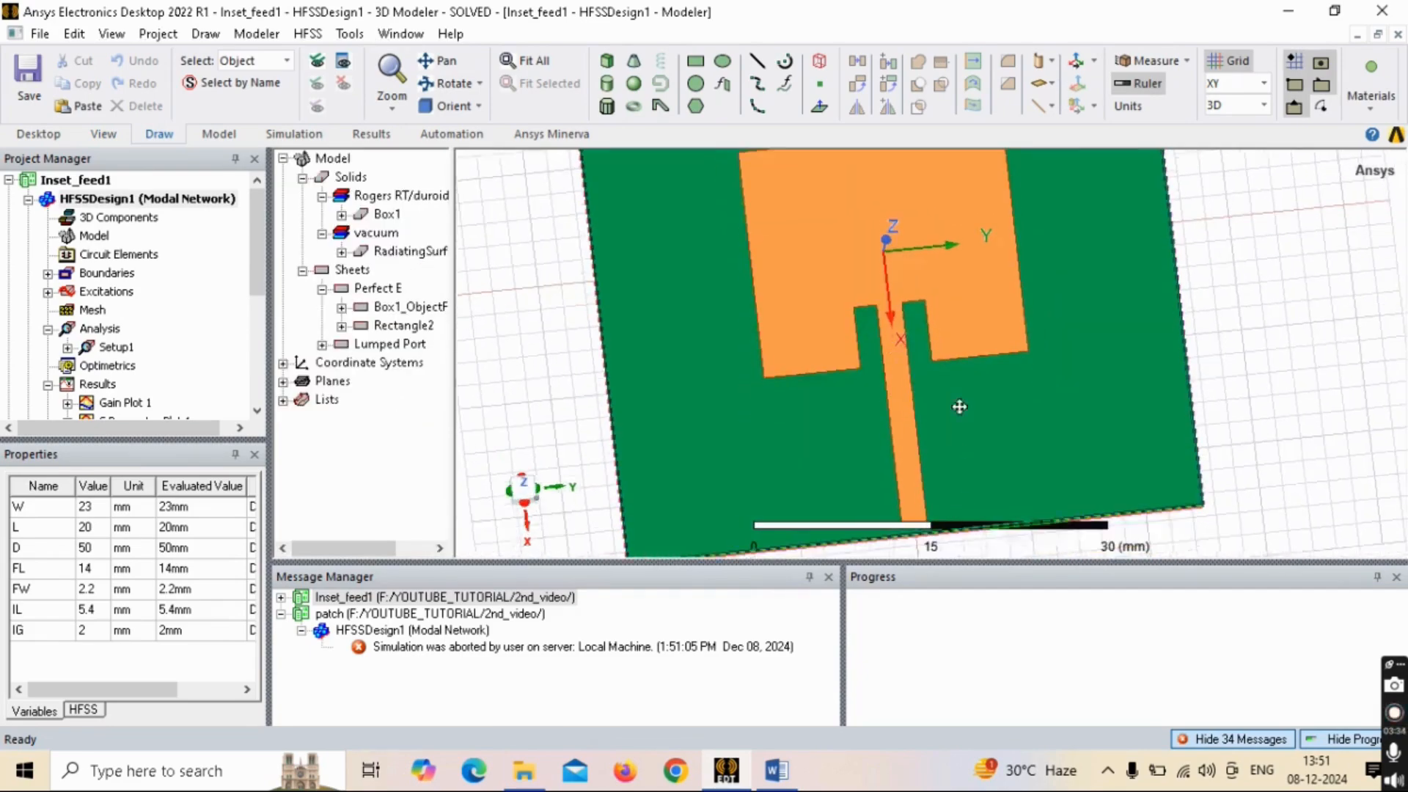
Step: View the Smith chart S Parameter Chart 1 and inspect the curve around marker m1
{"action": "scroll", "coordinate": [247, 392], "scroll_direction": "down", "scroll_amount": 2}
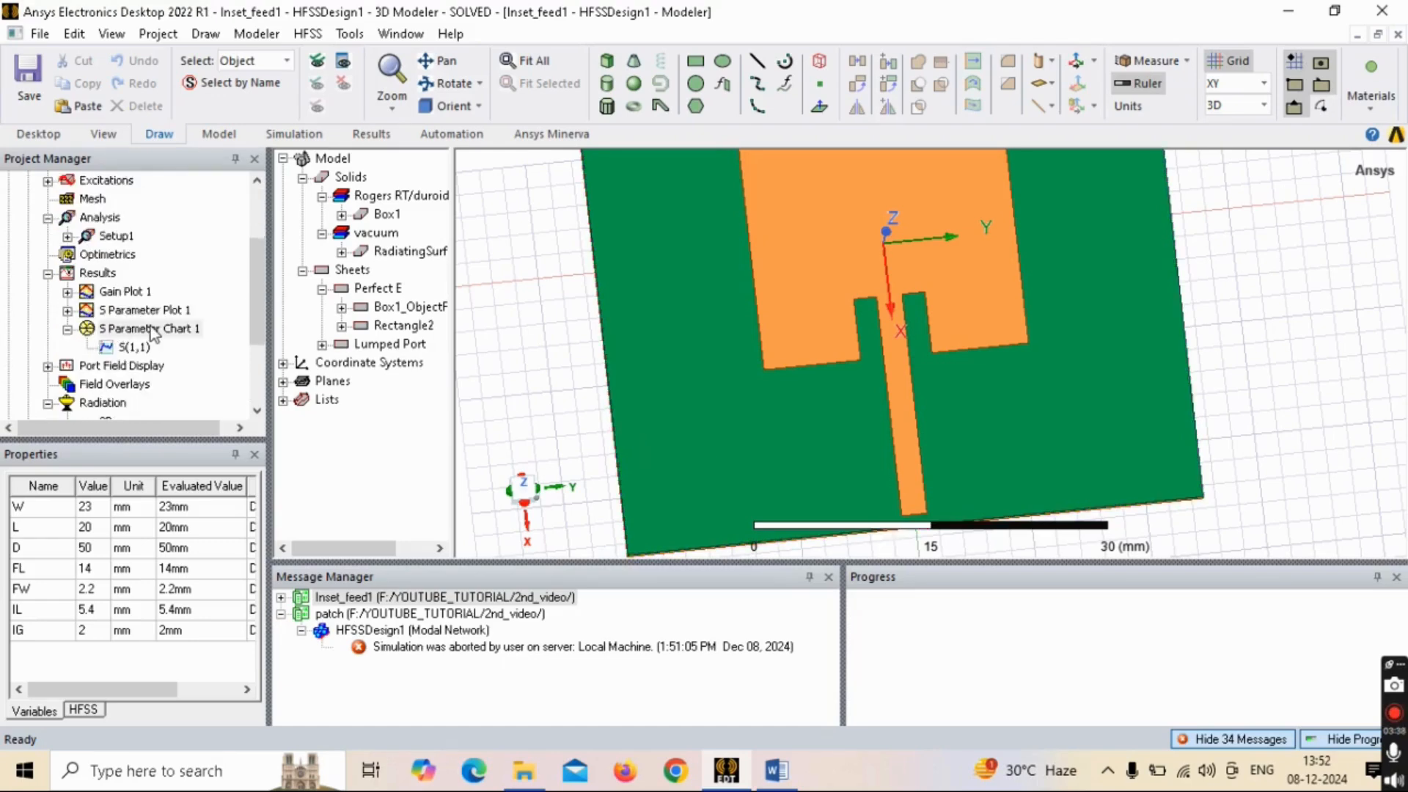
{"action": "double_click", "coordinate": [153, 330]}
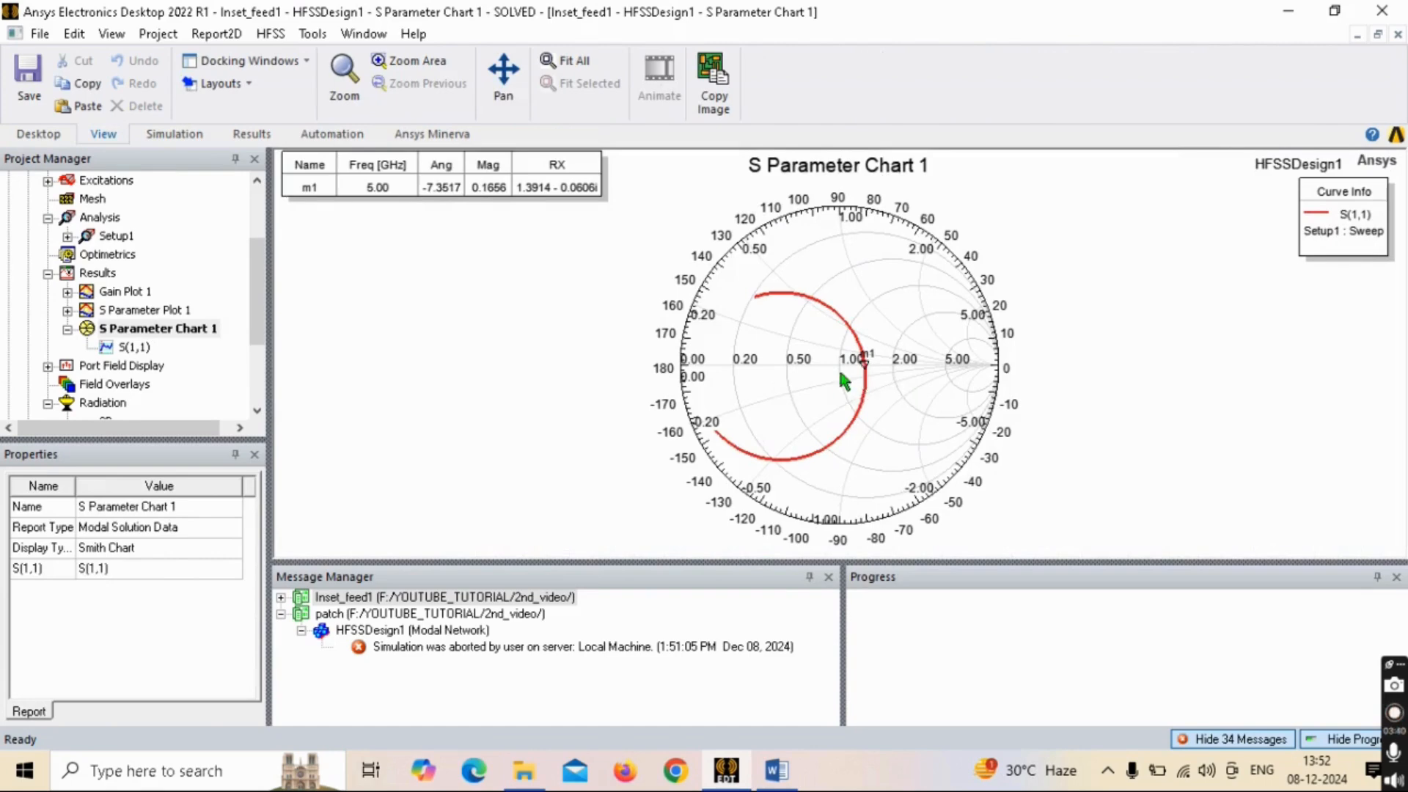
{"action": "scroll", "coordinate": [875, 360], "scroll_direction": "up", "scroll_amount": 3}
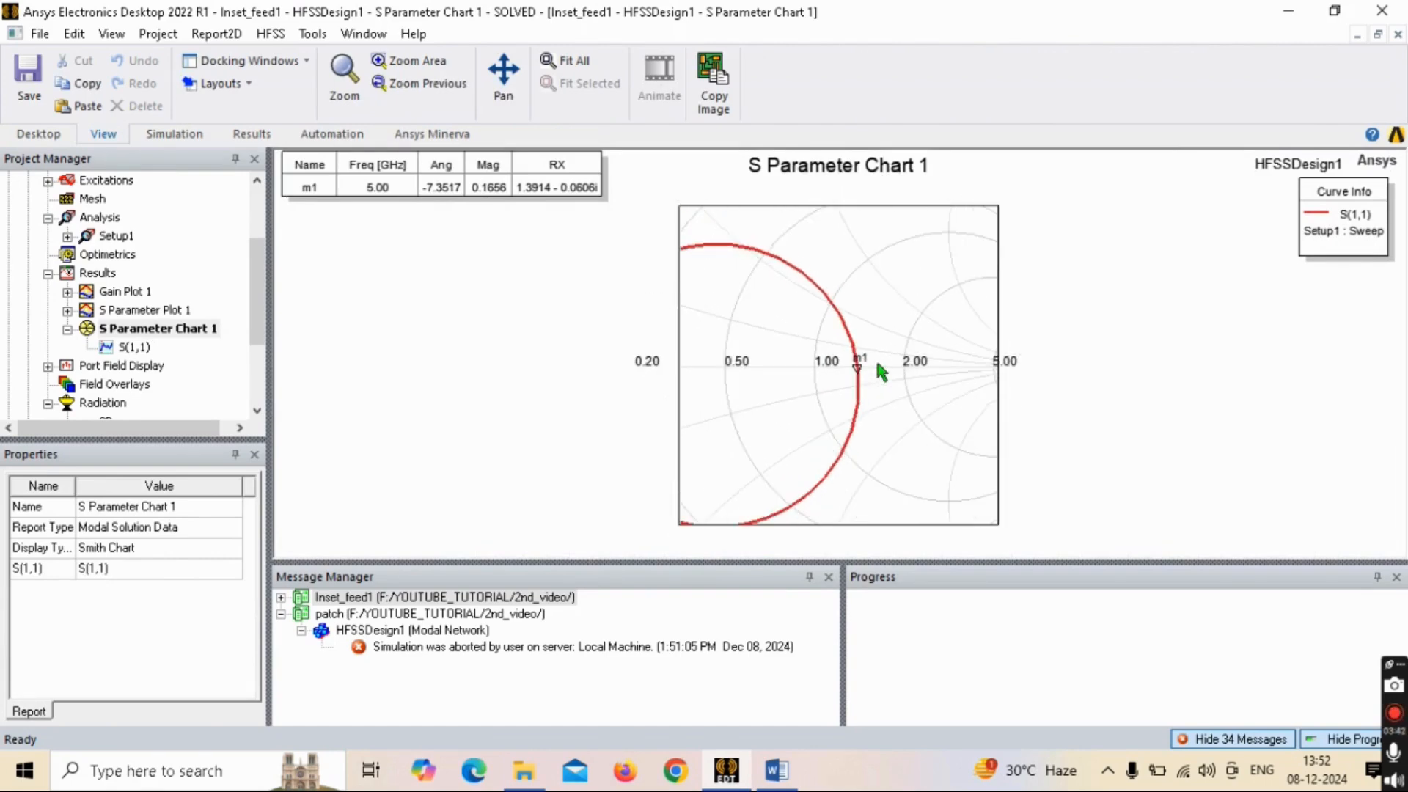
{"action": "scroll", "coordinate": [875, 358], "scroll_direction": "down", "scroll_amount": 3}
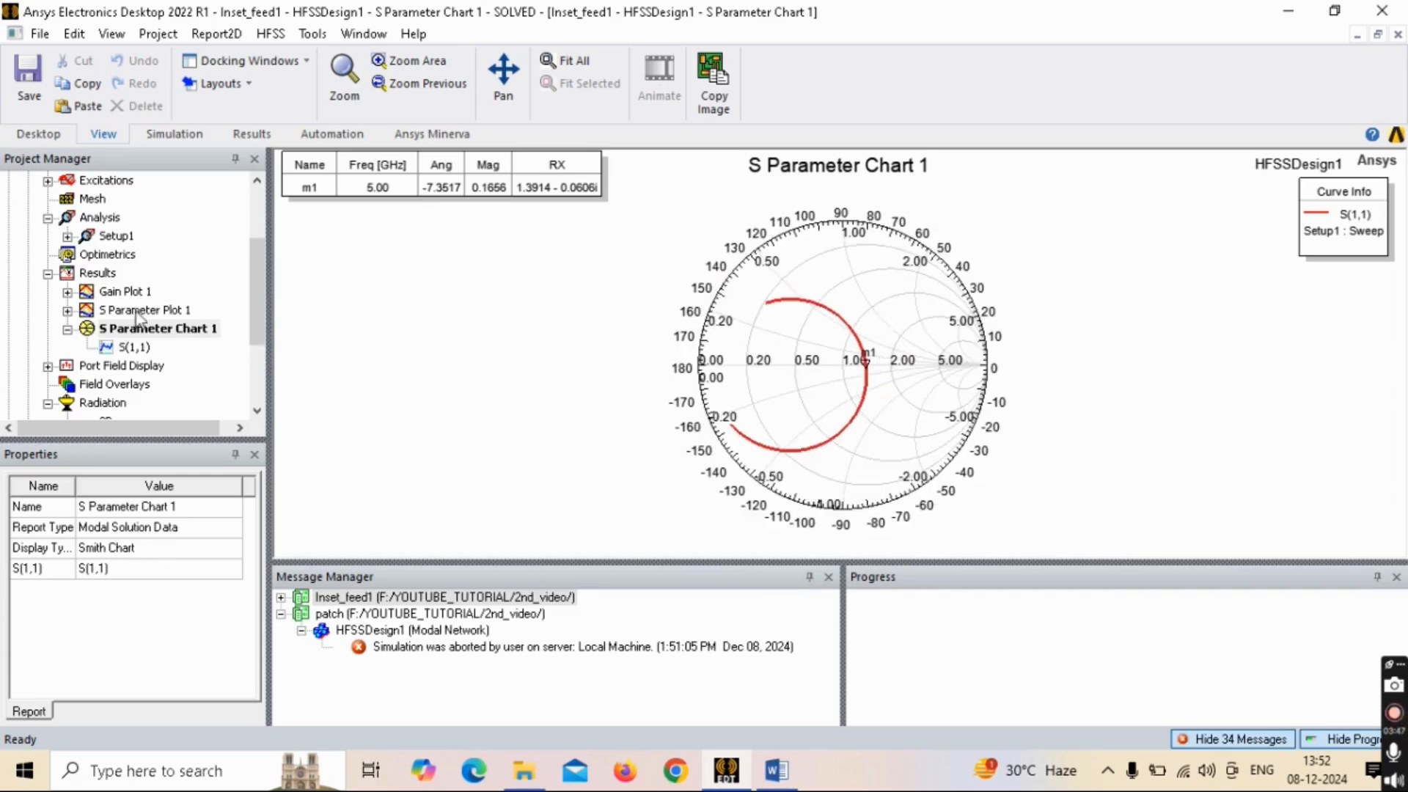
Step: Go back from the Smith chart to the 3D model of the Inset_feed1 design and look over the antenna
{"action": "scroll", "coordinate": [135, 311], "scroll_direction": "up", "scroll_amount": 2}
{"action": "double_click", "coordinate": [136, 199]}
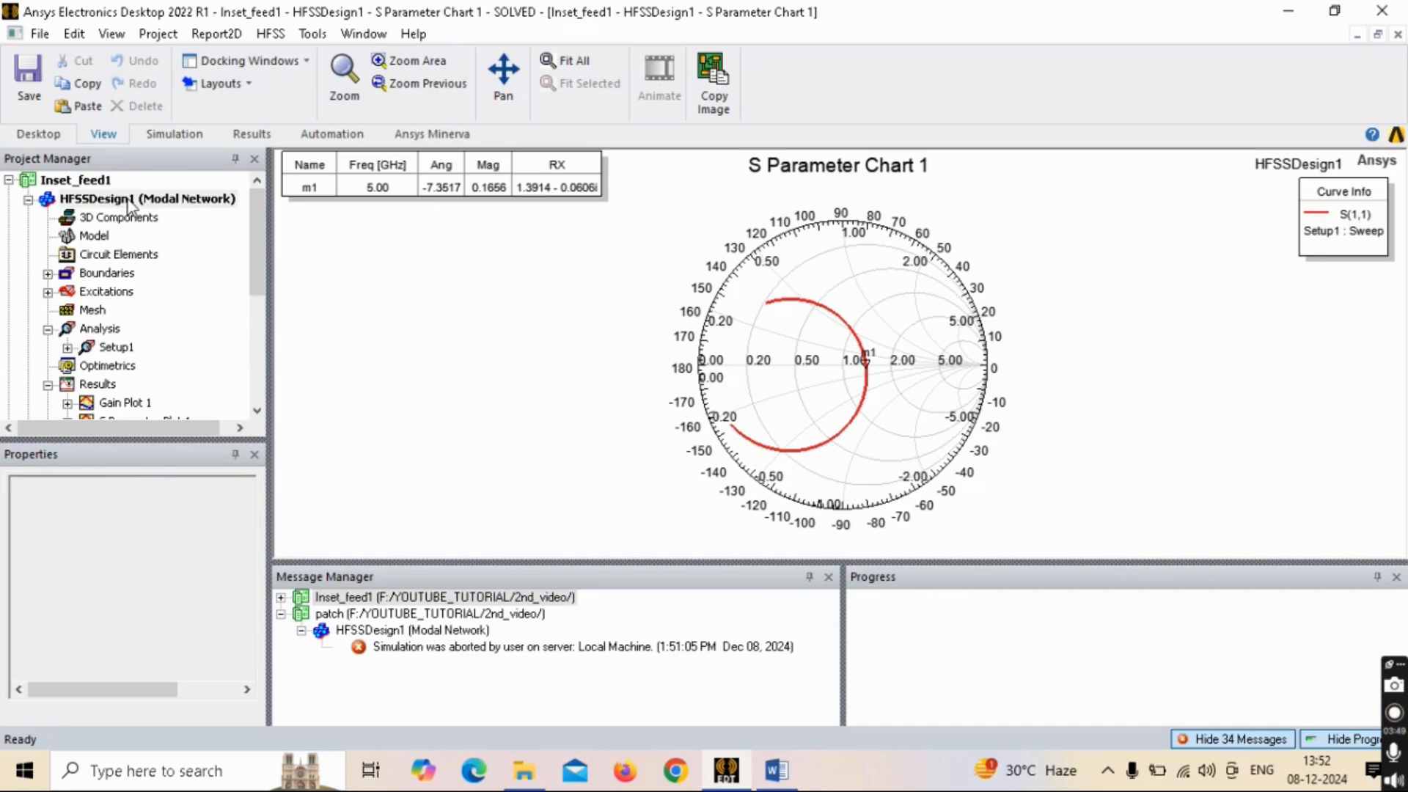
{"action": "scroll", "coordinate": [766, 379], "scroll_direction": "down", "scroll_amount": 2}
{"action": "middle_click_drag", "start_coordinate": [920, 373], "coordinate": [940, 403]}
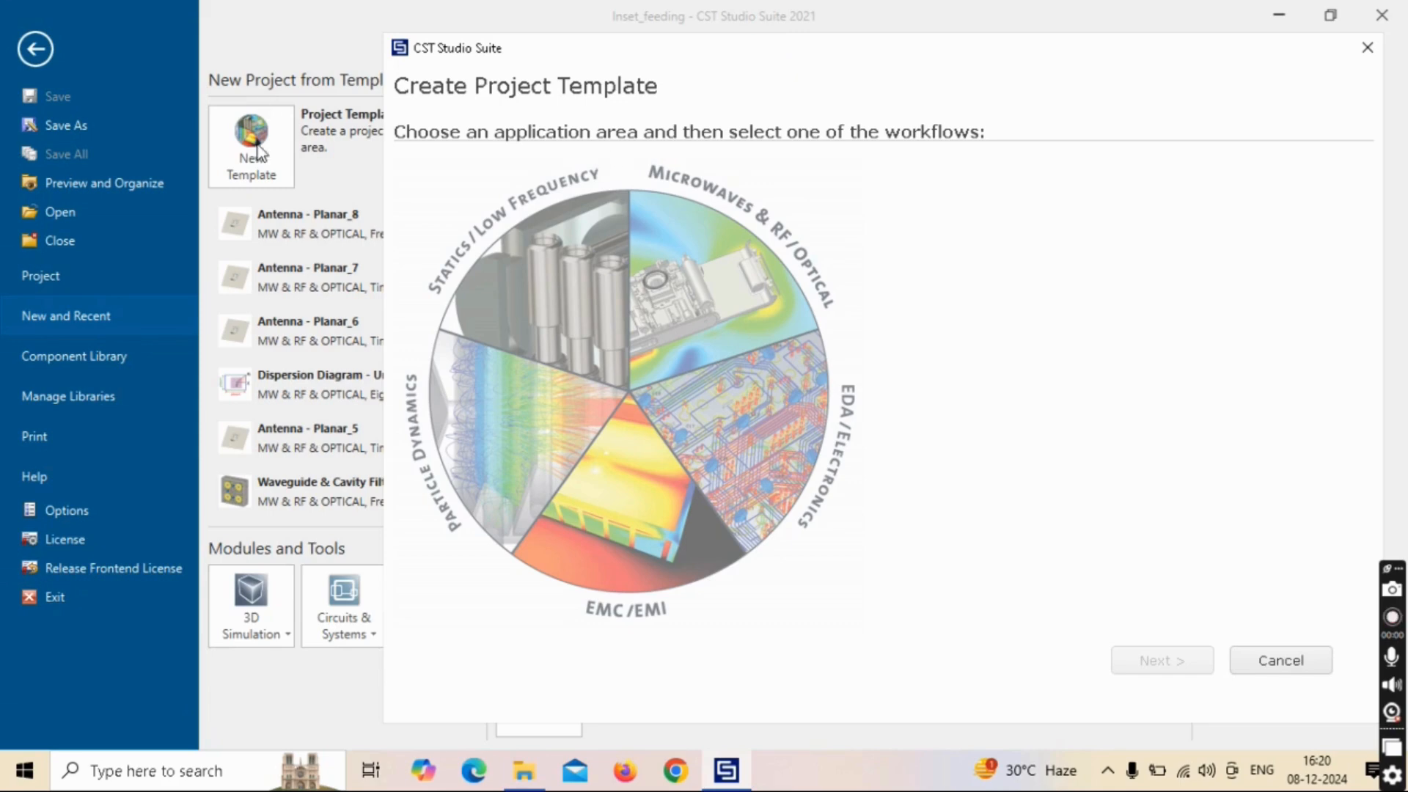
Step: In CST Studio Suite, set up a project template for MW & RF & Optical planar antennas with the Frequency Domain solver
{"action": "left_click_drag", "start_coordinate": [610, 33], "coordinate": [511, 21]}
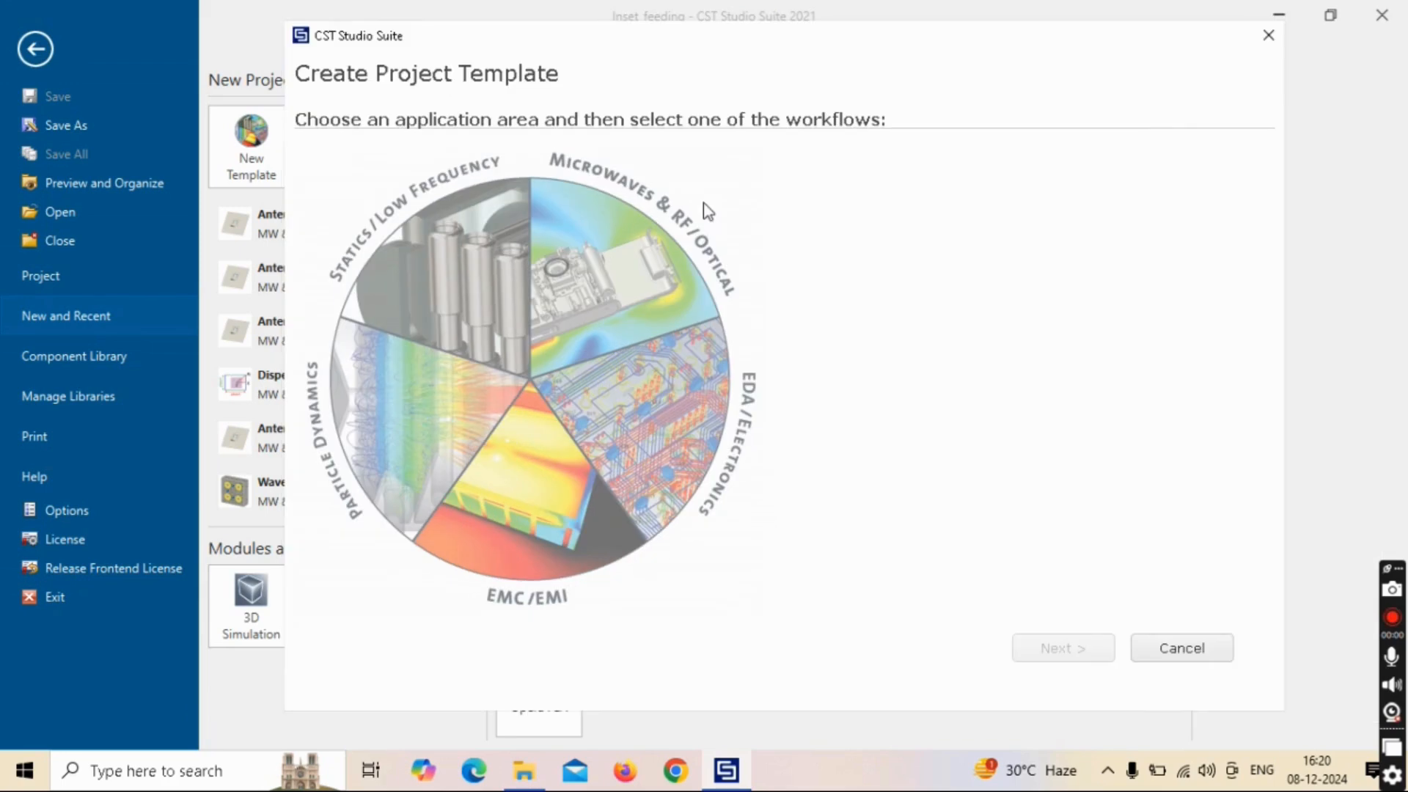
{"action": "left_click", "coordinate": [605, 268]}
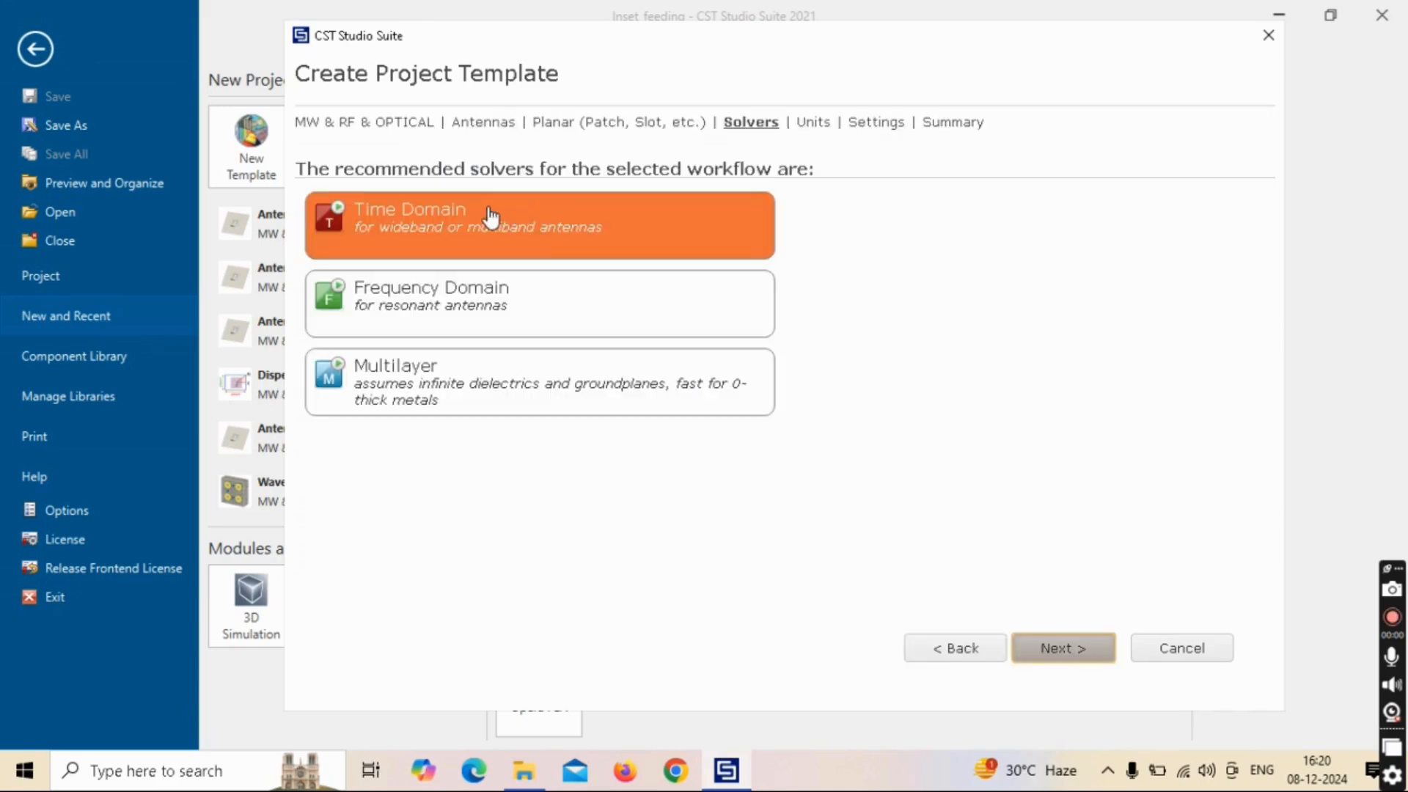
{"action": "left_click", "coordinate": [542, 298]}
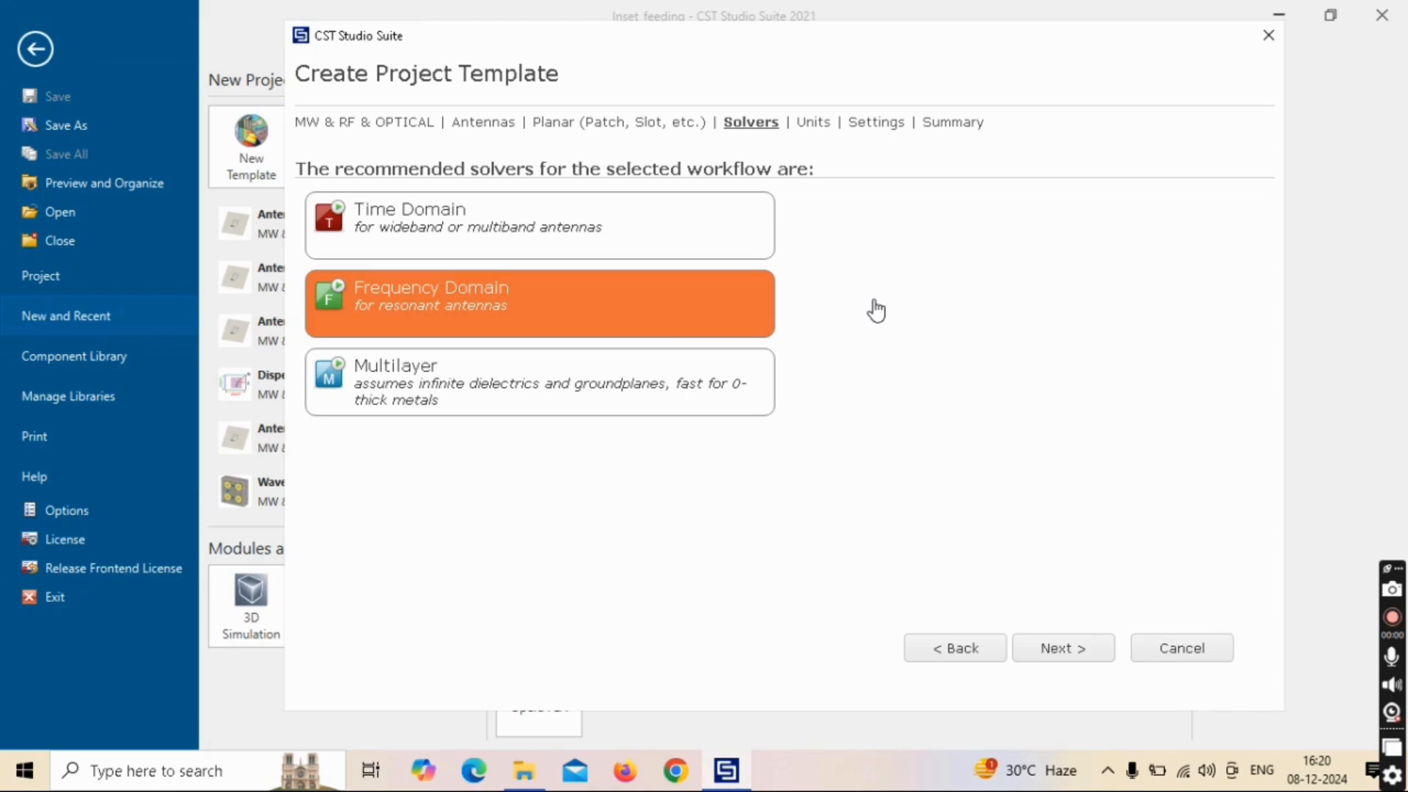
{"action": "left_click", "coordinate": [517, 275]}
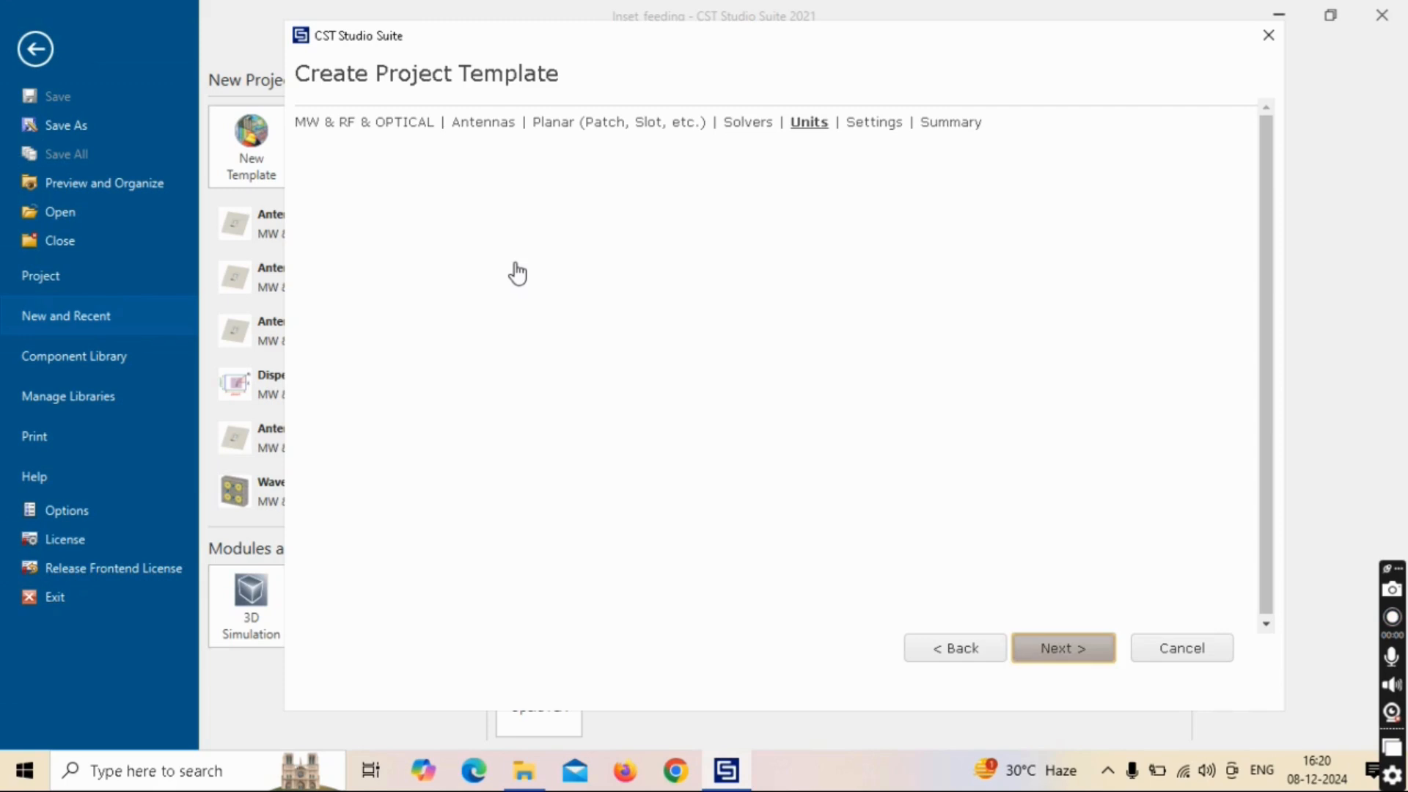
{"action": "left_click", "coordinate": [1047, 645]}
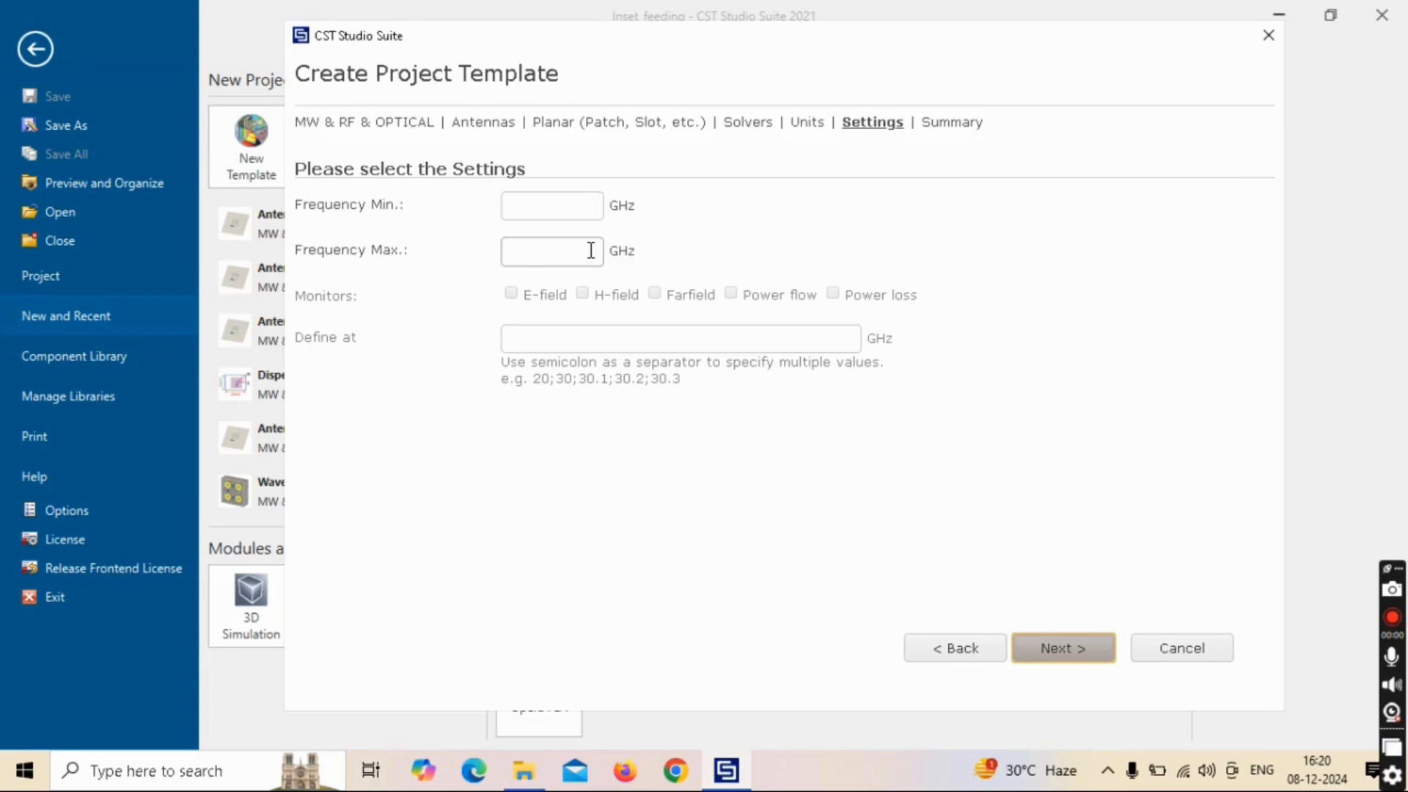
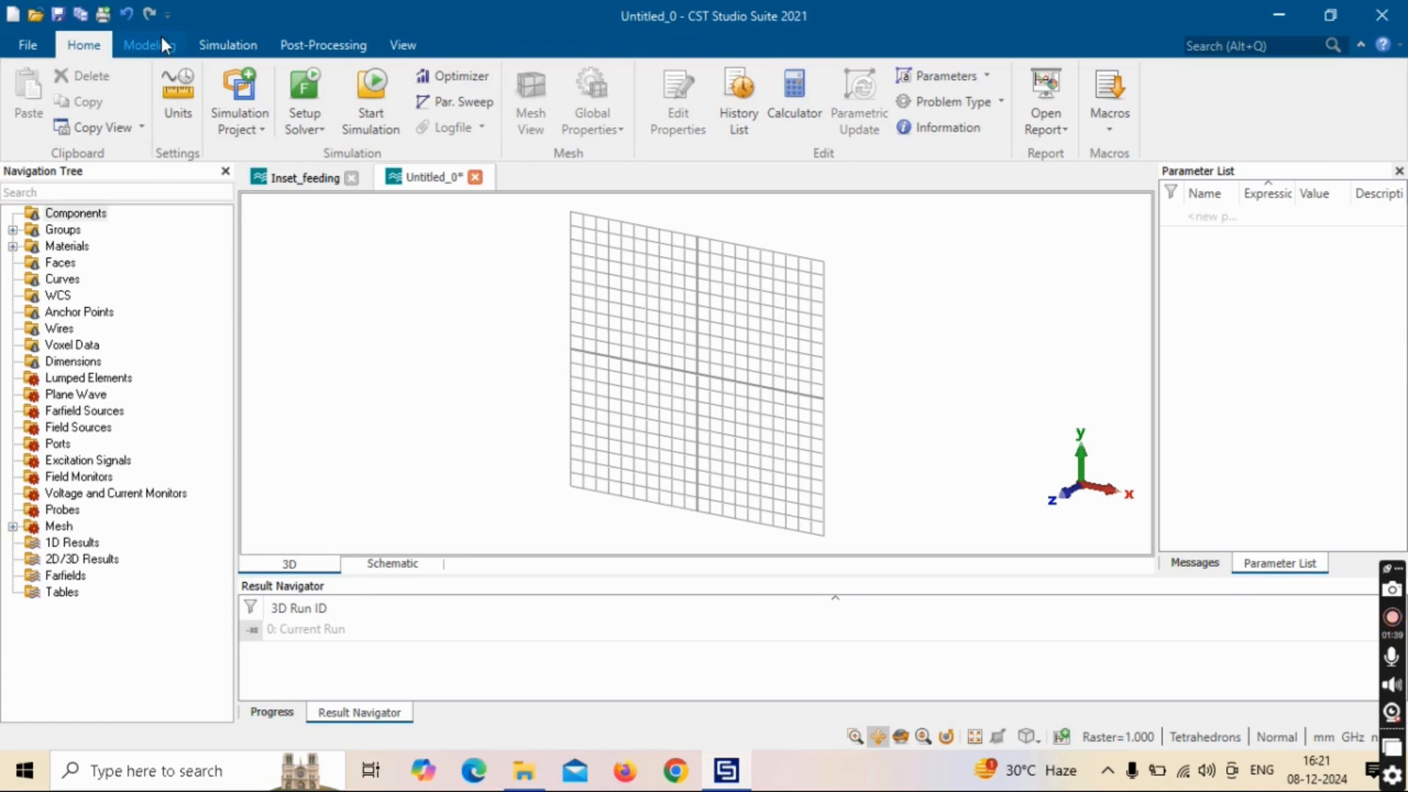
Step: Start a new brick by numeric entry and name it patch
{"action": "left_click", "coordinate": [145, 51]}
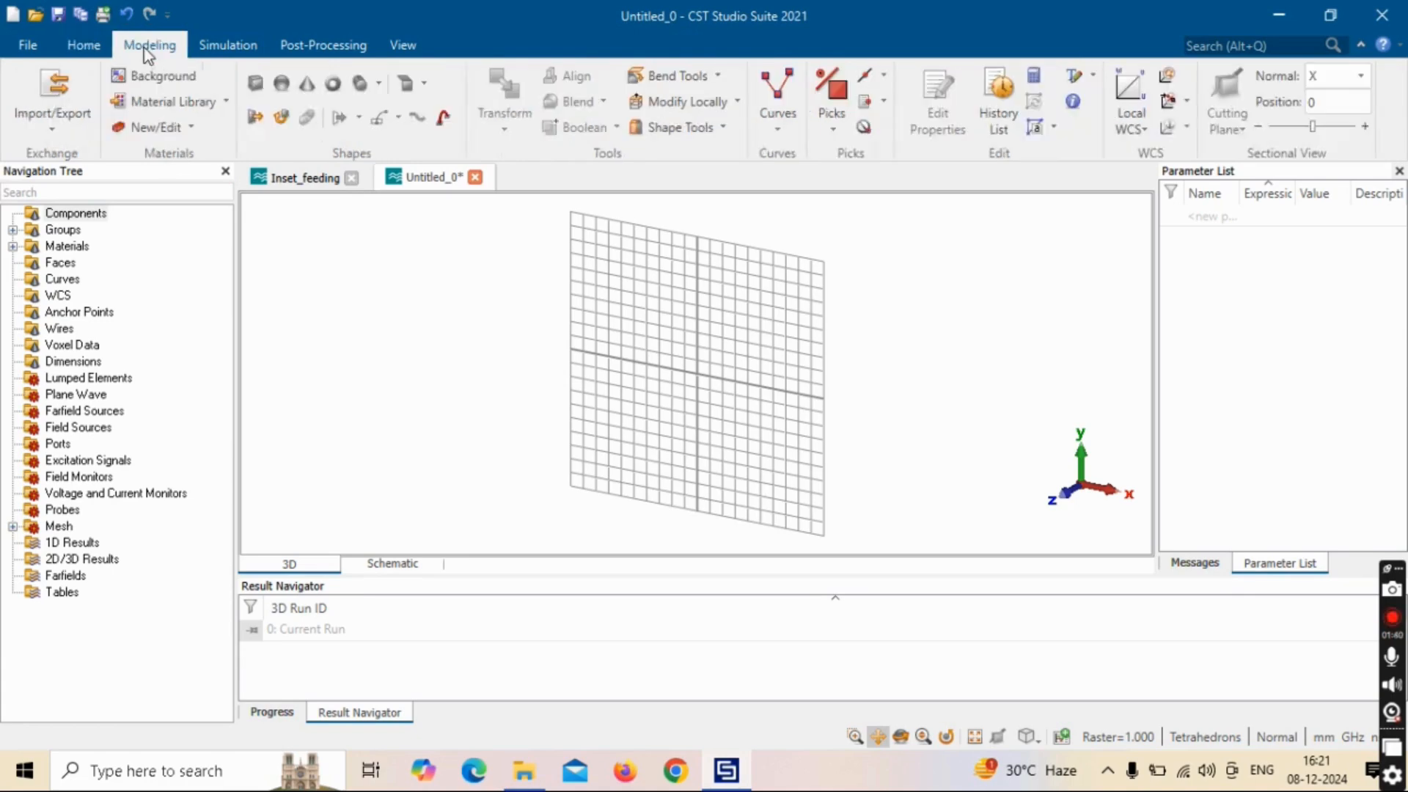
{"action": "left_click", "coordinate": [256, 85]}
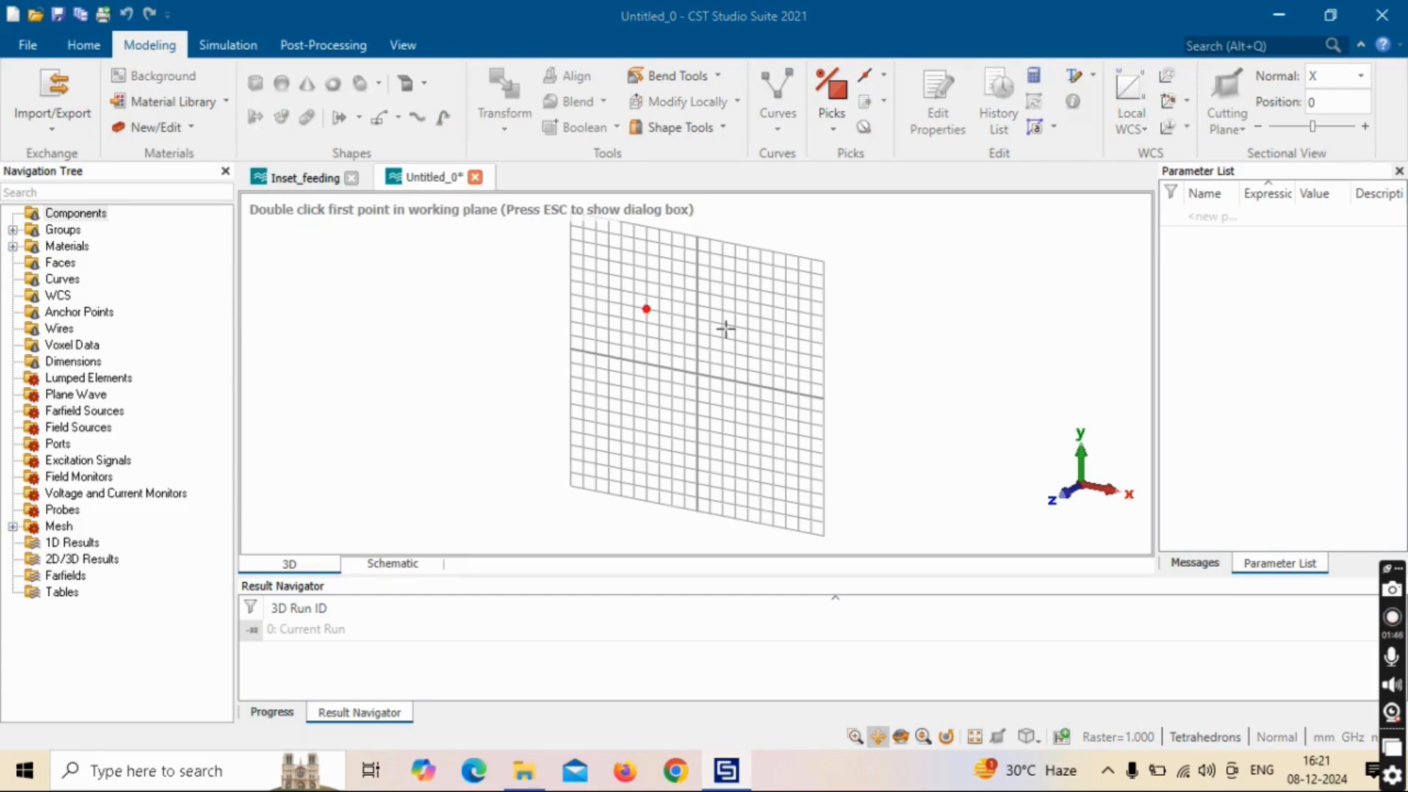
{"action": "key", "text": "Escape"}
{"action": "double_click", "coordinate": [1116, 140]}
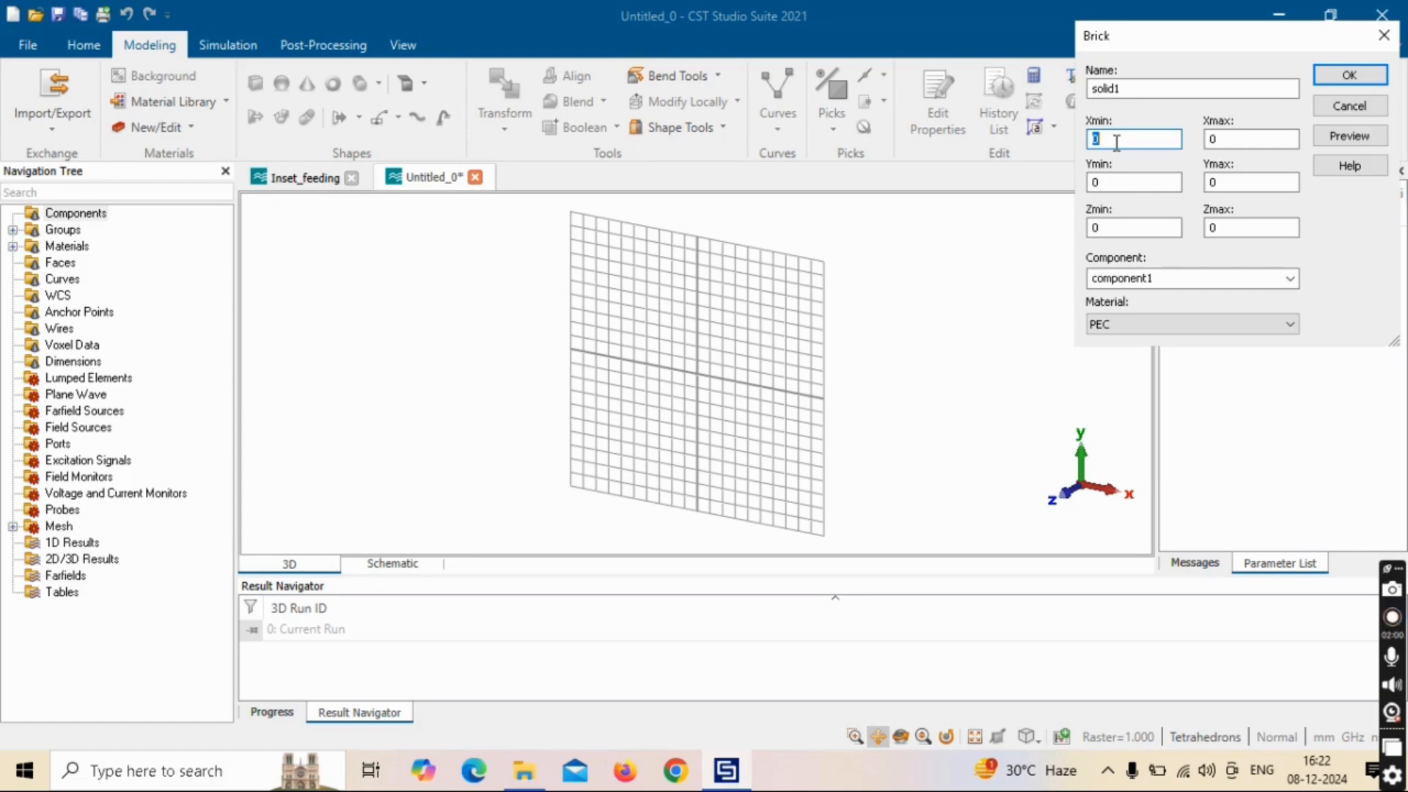
{"action": "double_click", "coordinate": [1129, 88]}
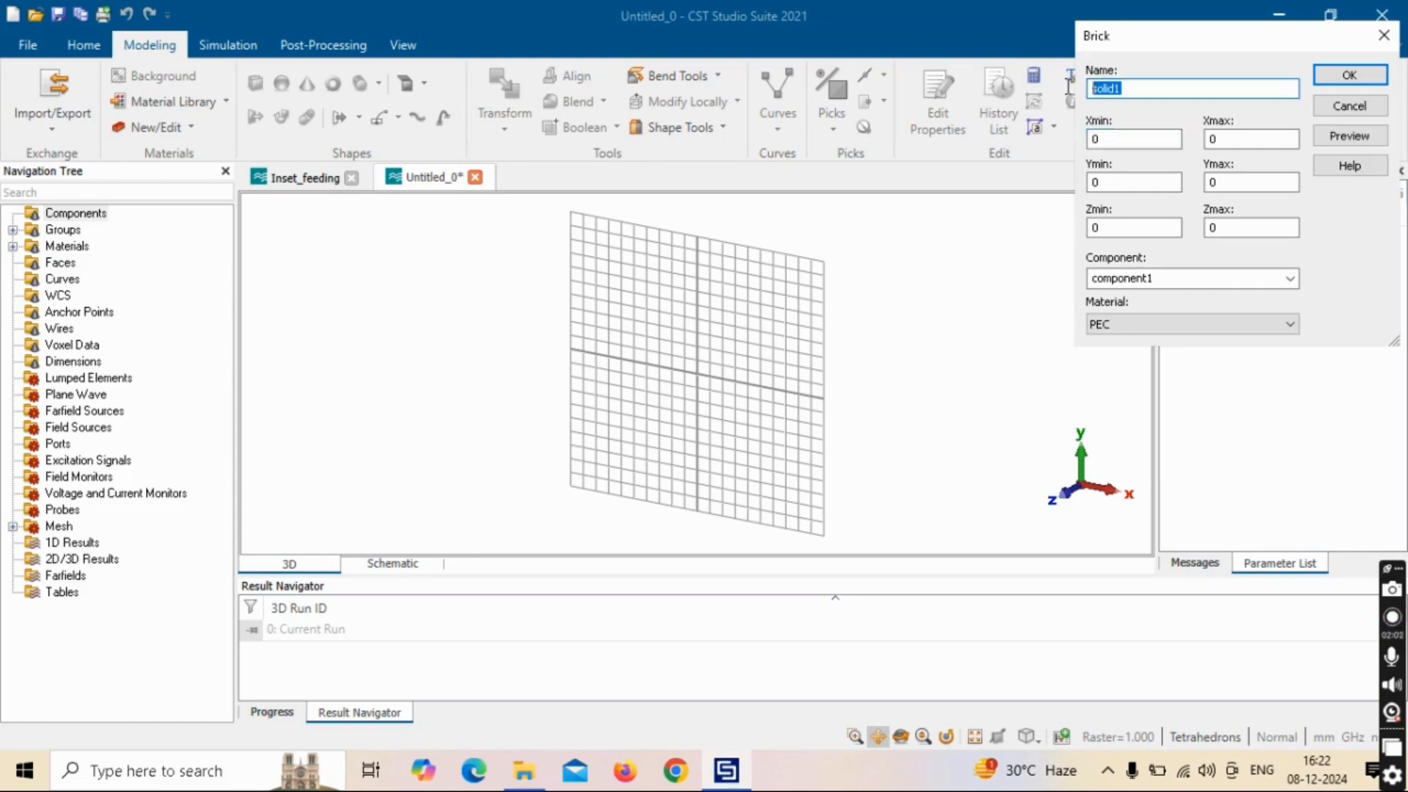
{"action": "type", "text": "patch"}
{"action": "left_click_drag", "start_coordinate": [681, 304], "coordinate": [722, 352]}
Step: Set the patch brick's X range from -L/2 to L/2 and its Y range from -W/2 to W/2
{"action": "double_click", "coordinate": [1127, 138]}
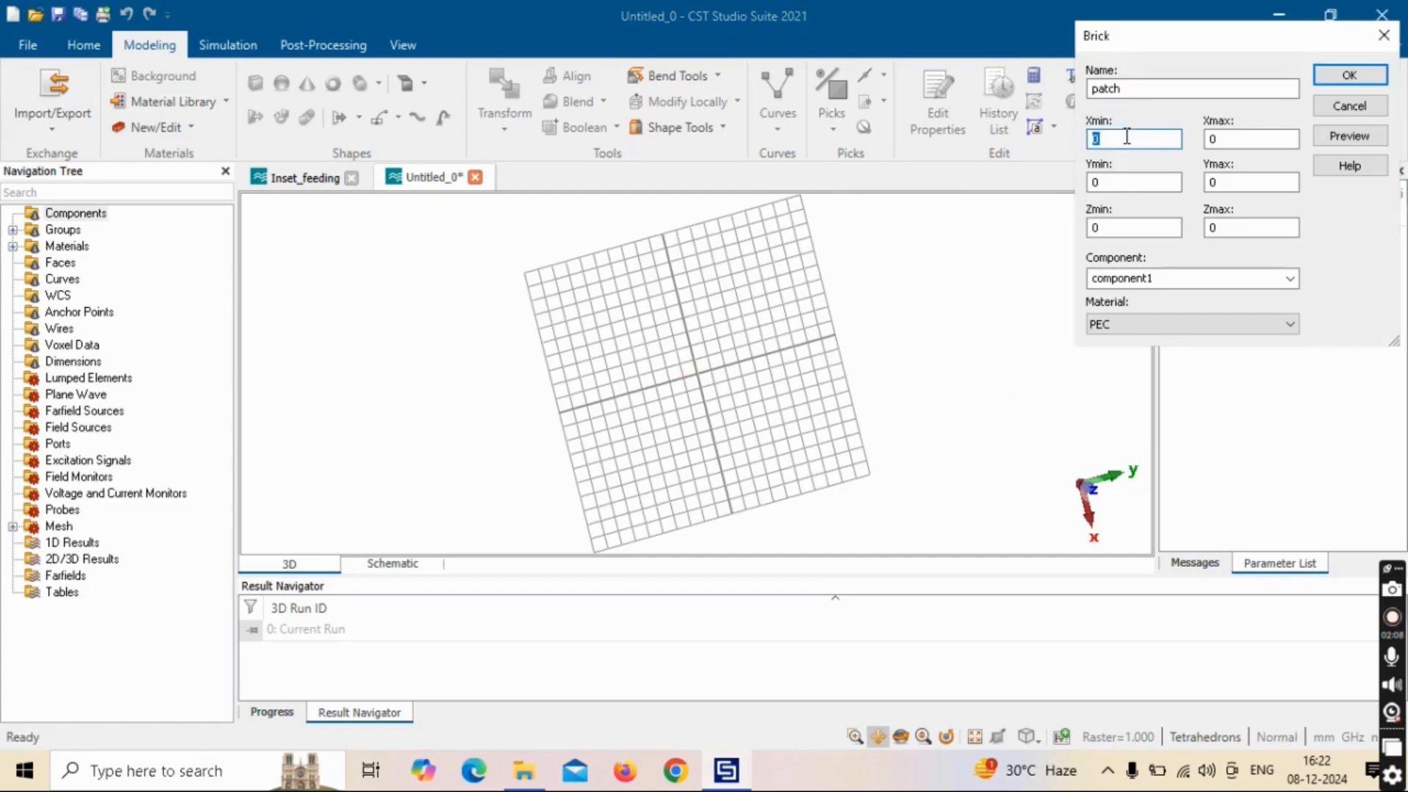
{"action": "type", "text": "-L/2"}
{"action": "key", "text": "Tab"}
{"action": "type", "text": "L/2"}
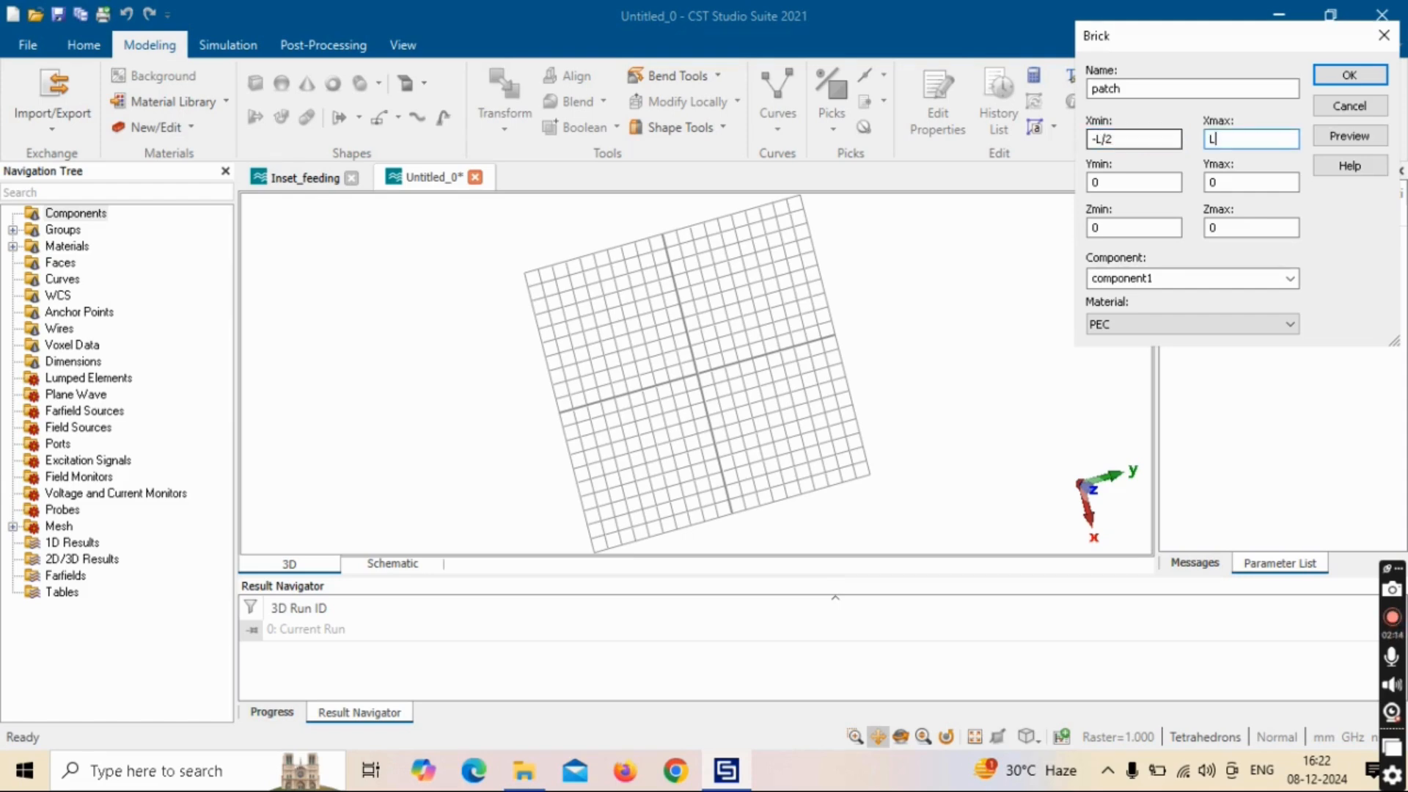
{"action": "key", "text": "Tab"}
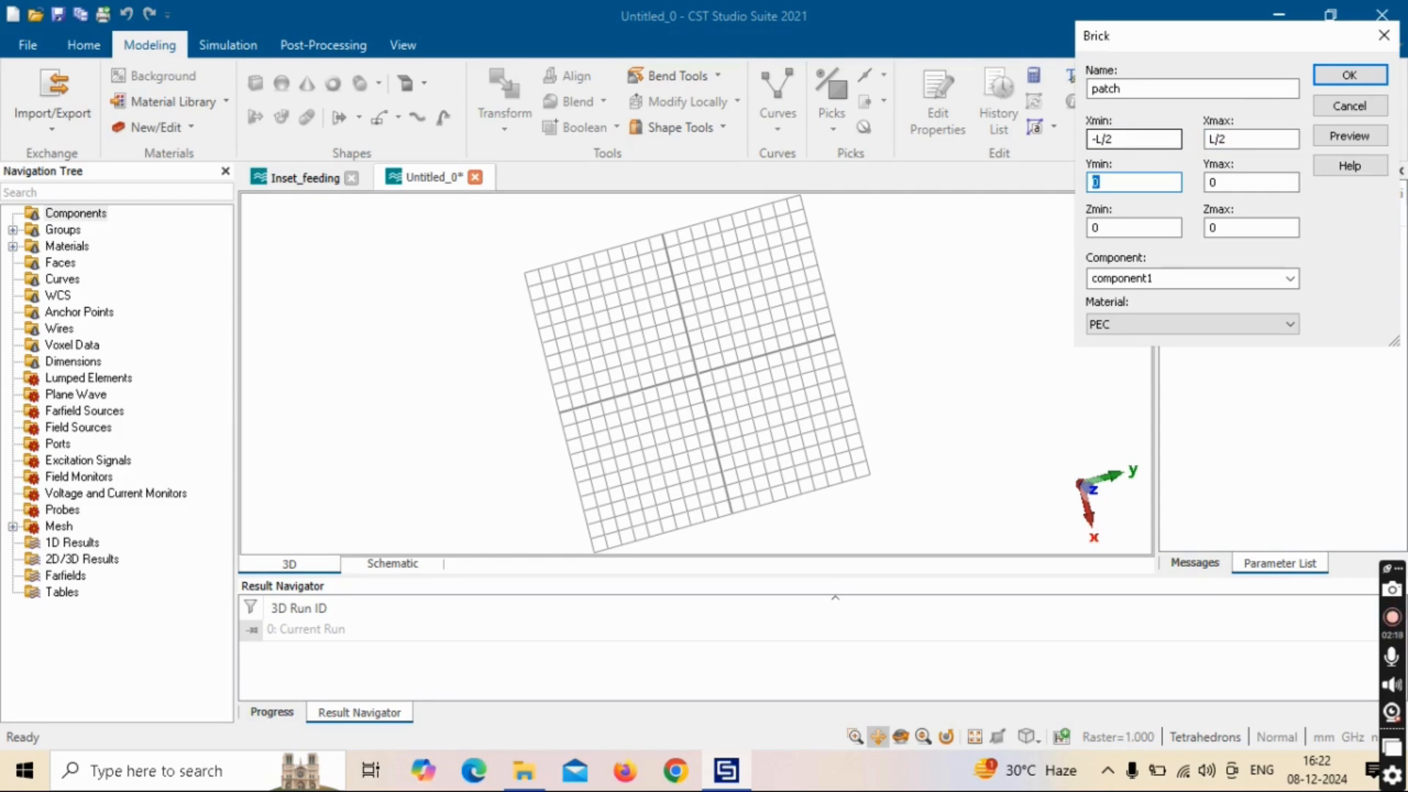
{"action": "type", "text": "-W/2"}
{"action": "key", "text": "Tab"}
{"action": "type", "text": "W/2"}
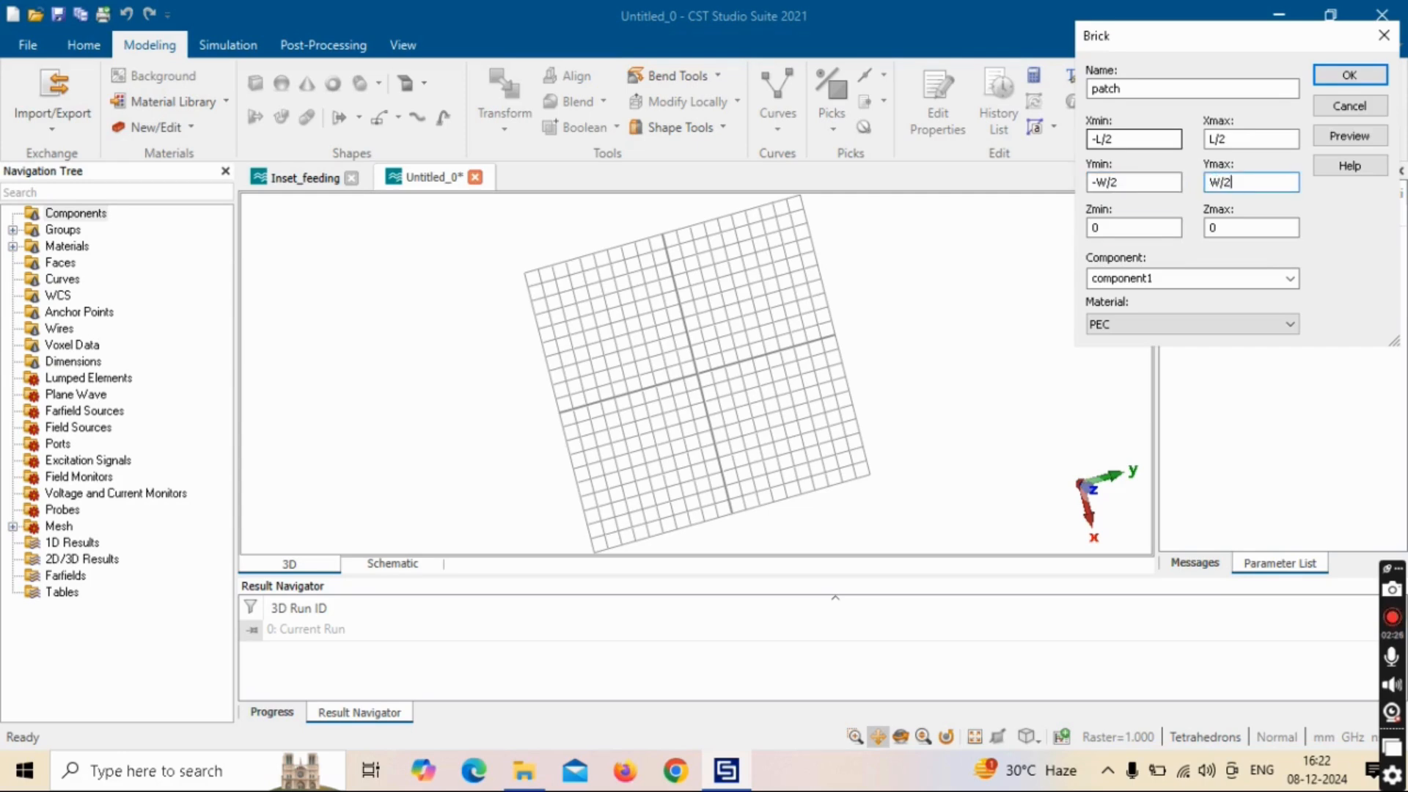
{"action": "key", "text": "Tab"}
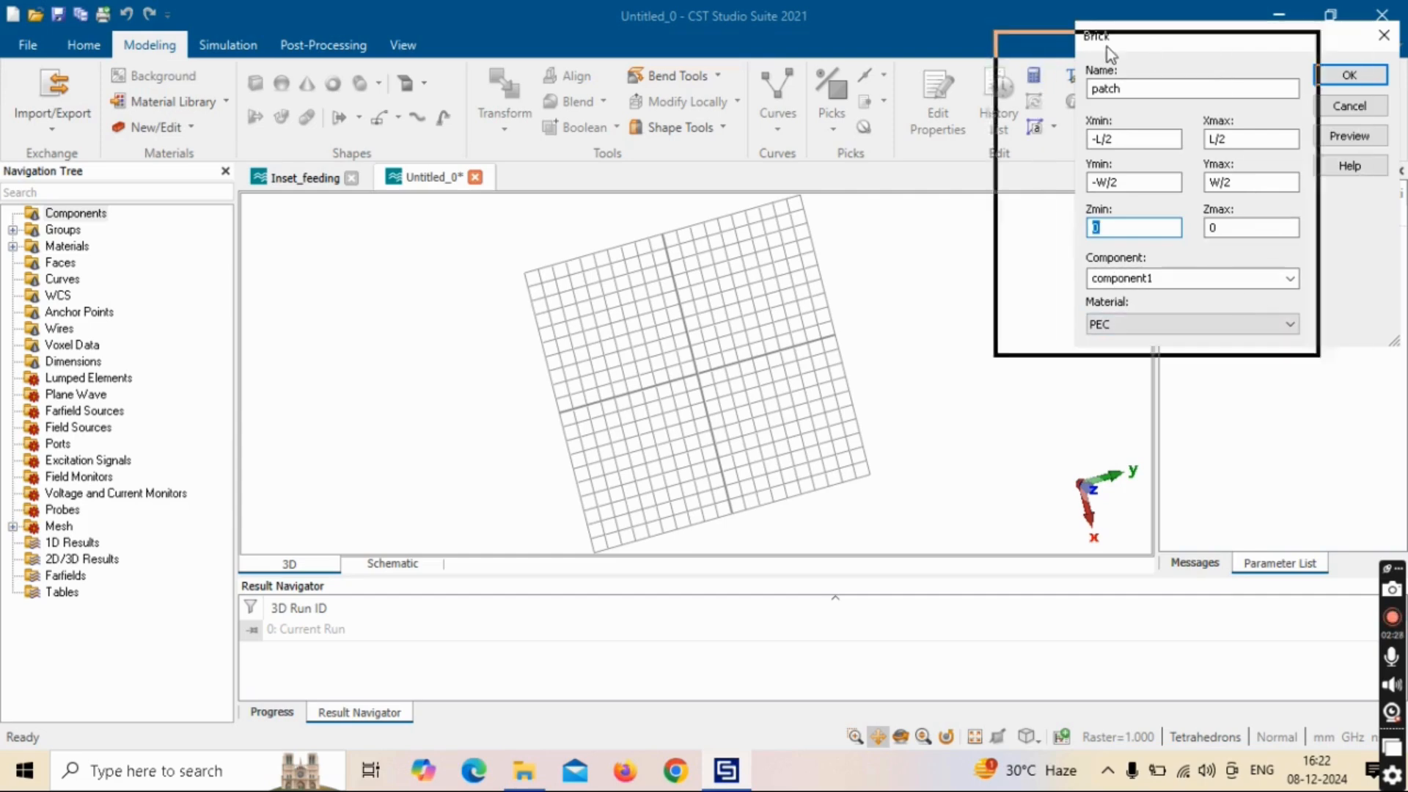
Step: Create the patch brick in PEC, defining the missing parameters L as 20 and W as 23
{"action": "left_click_drag", "start_coordinate": [1105, 47], "coordinate": [1001, 58]}
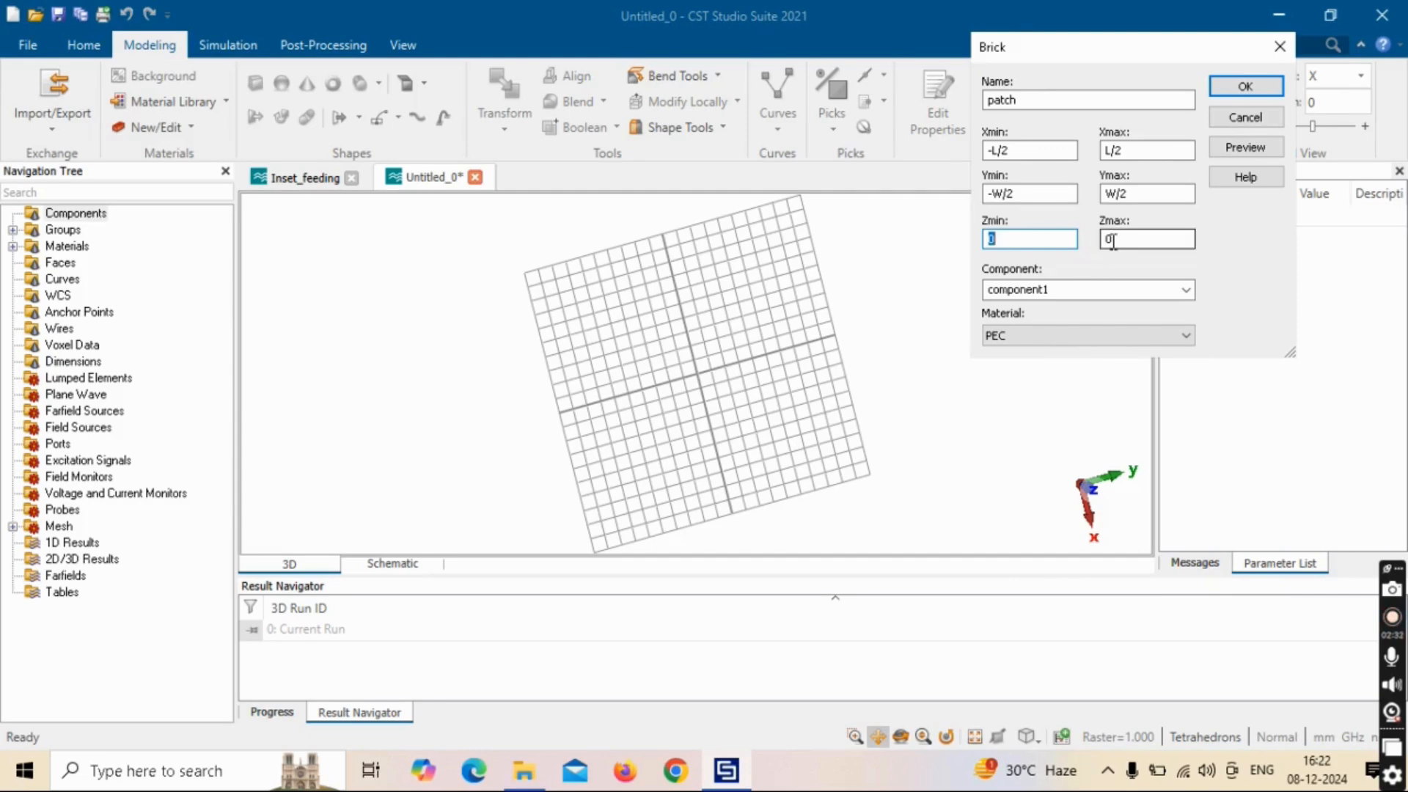
{"action": "left_click", "coordinate": [1062, 336]}
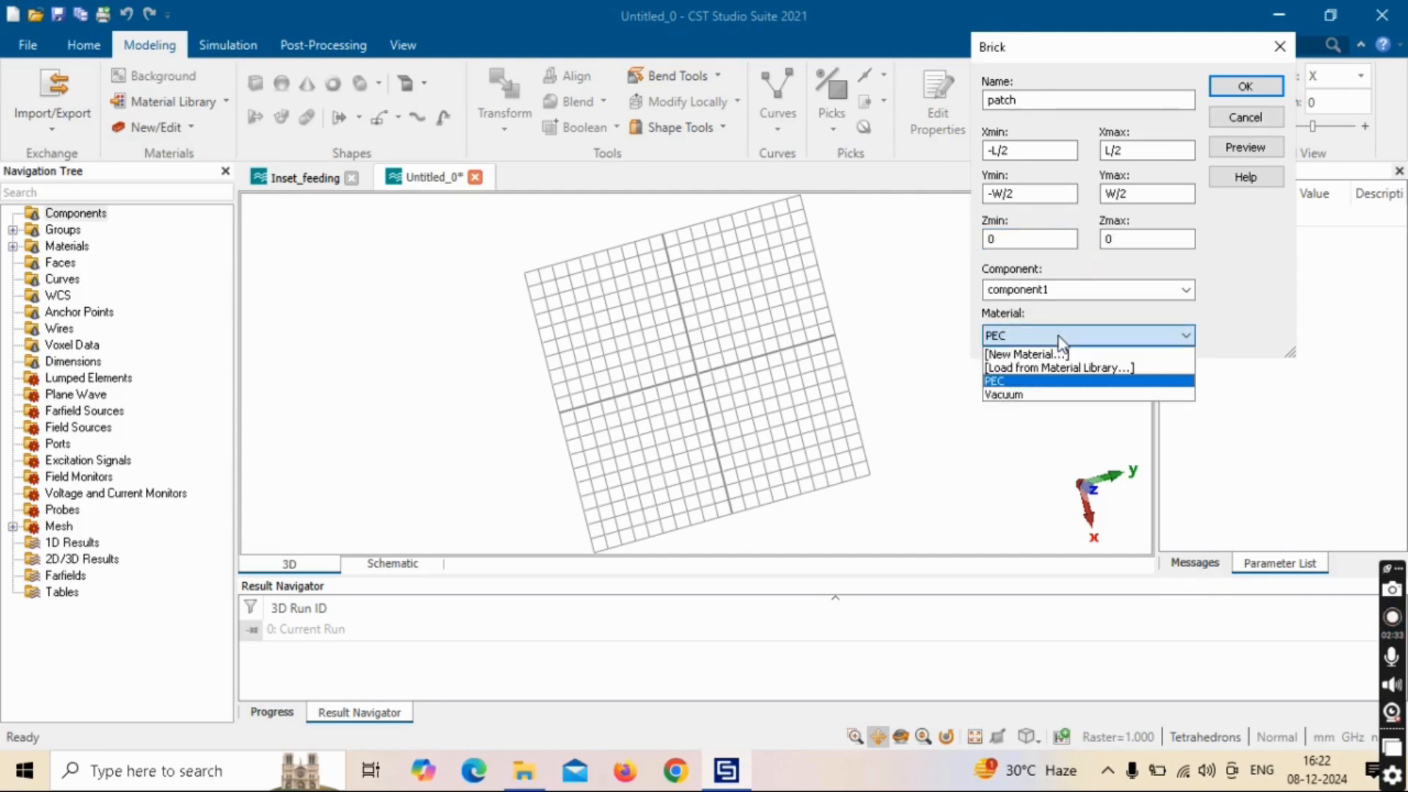
{"action": "left_click", "coordinate": [1024, 381]}
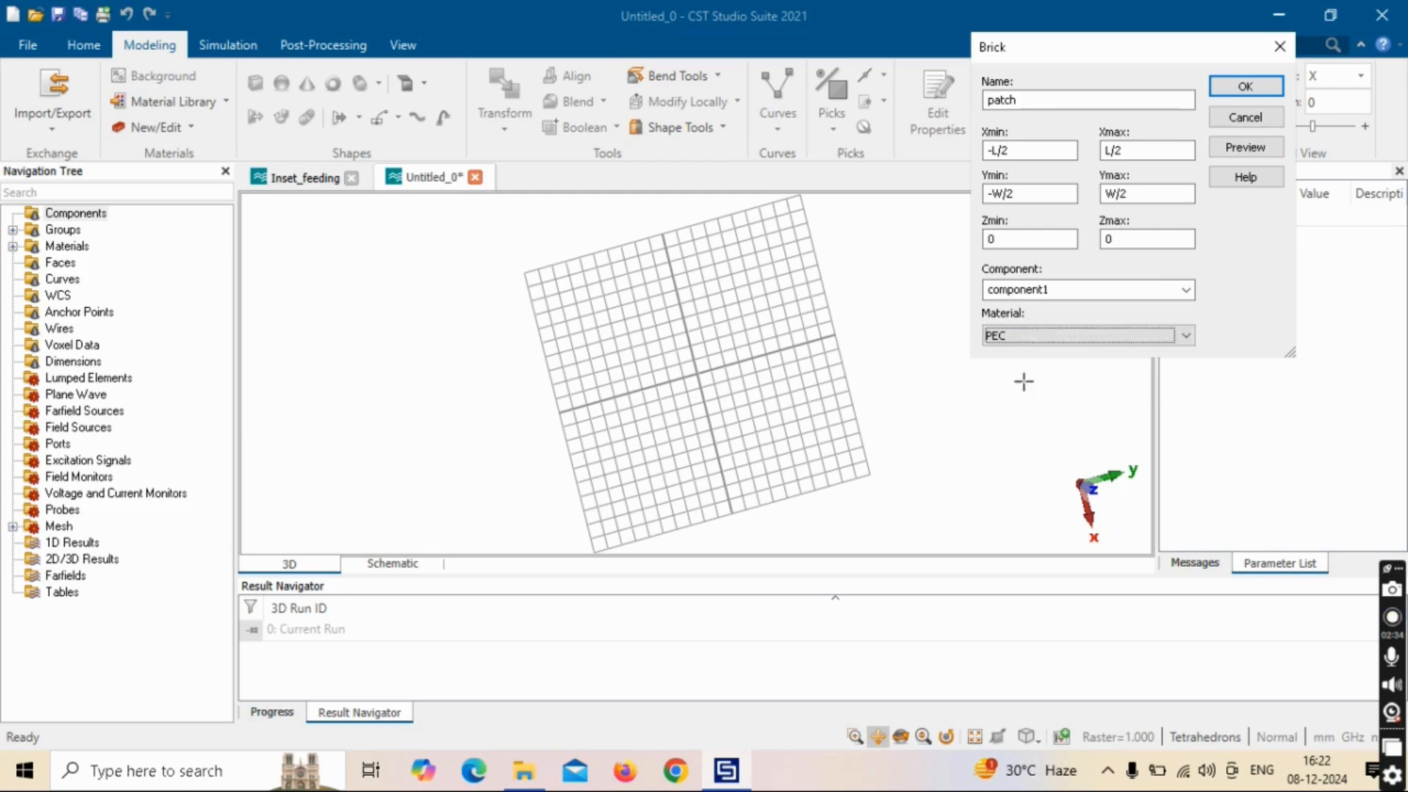
{"action": "left_click", "coordinate": [1245, 86]}
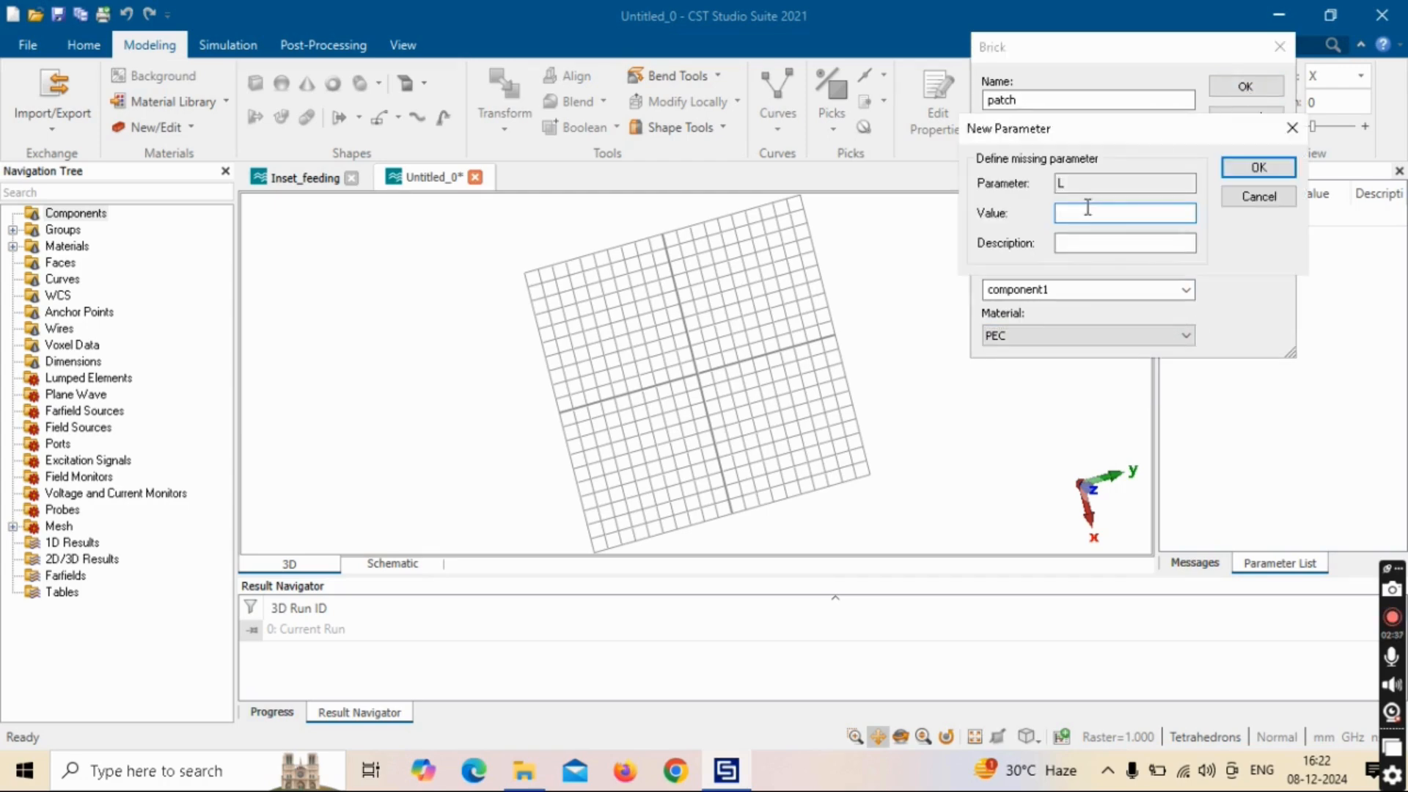
{"action": "type", "text": "20"}
{"action": "key", "text": "Return"}
{"action": "type", "text": "23"}
{"action": "key", "text": "Return"}
{"action": "key", "text": "Return"}
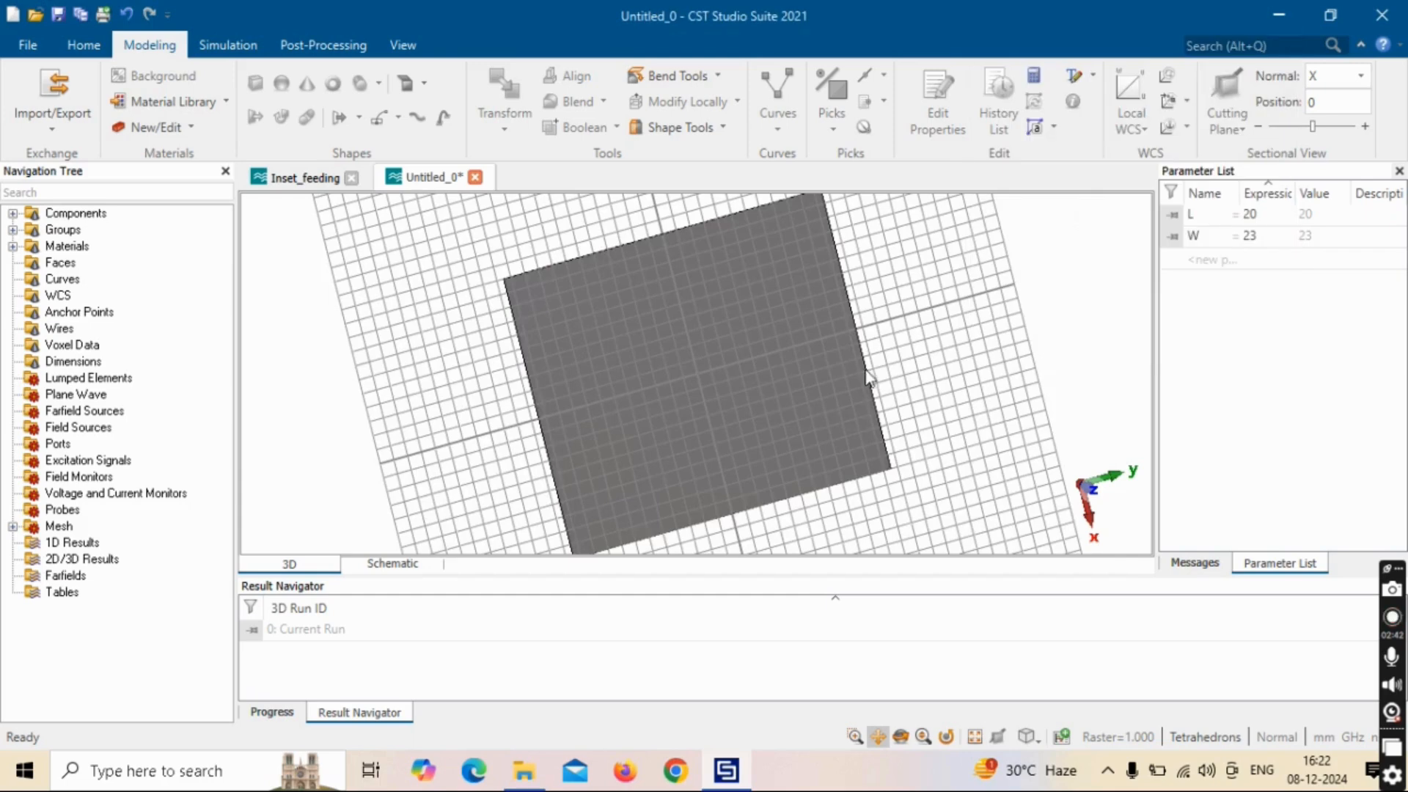
Step: Hide the working plane grid around the patch
{"action": "scroll", "coordinate": [852, 376], "scroll_direction": "down", "scroll_amount": 1}
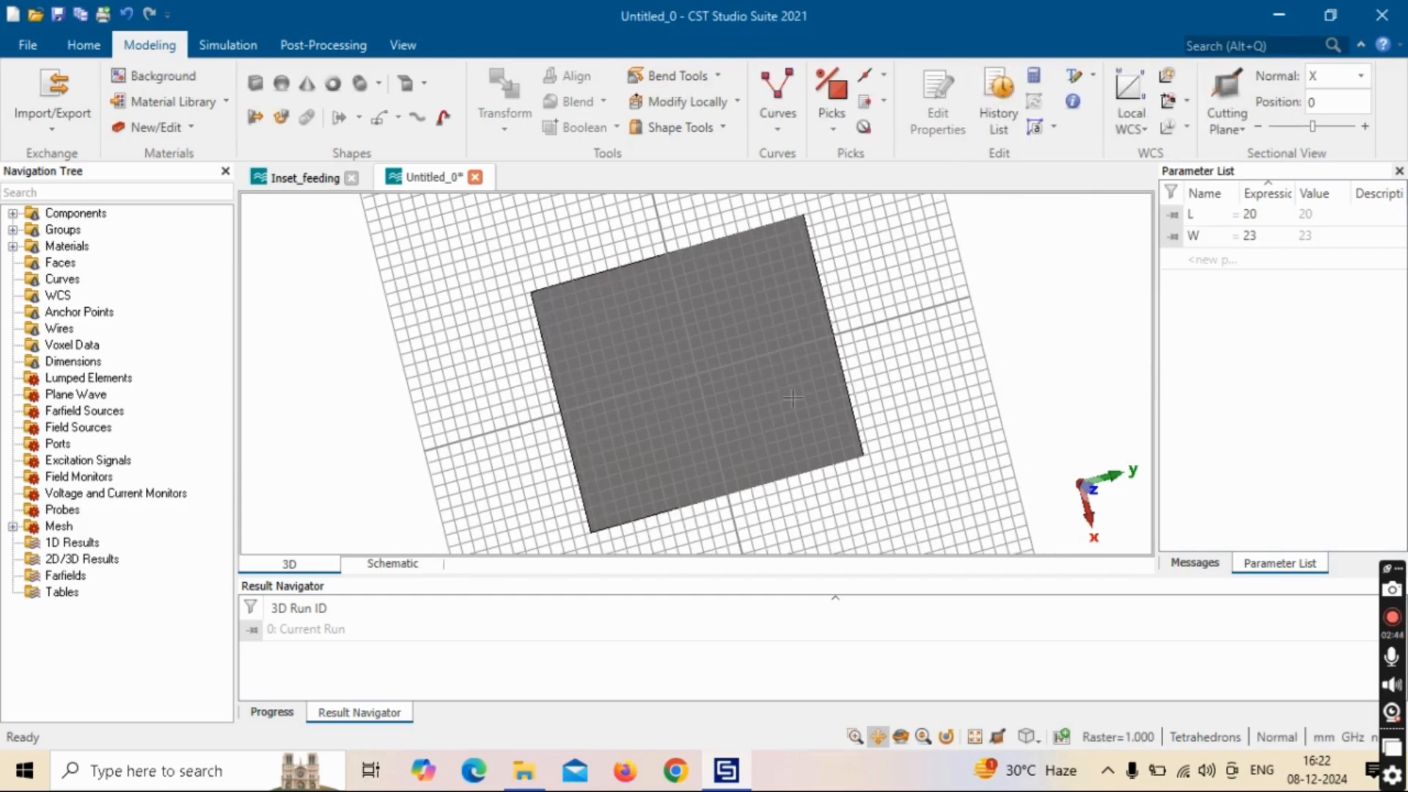
{"action": "scroll", "coordinate": [792, 398], "scroll_direction": "up", "scroll_amount": 1}
{"action": "scroll", "coordinate": [793, 398], "scroll_direction": "down", "scroll_amount": 2}
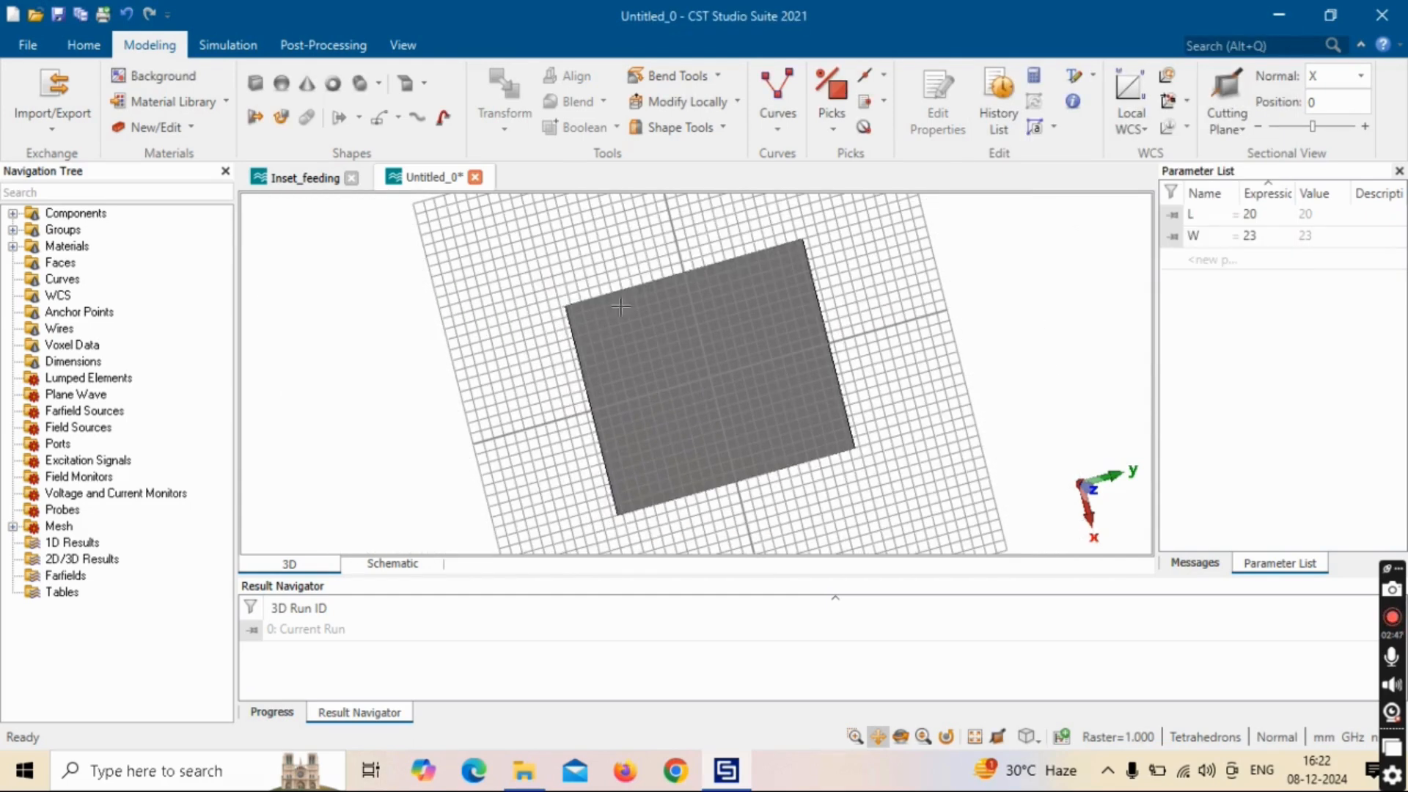
{"action": "left_click", "coordinate": [405, 43]}
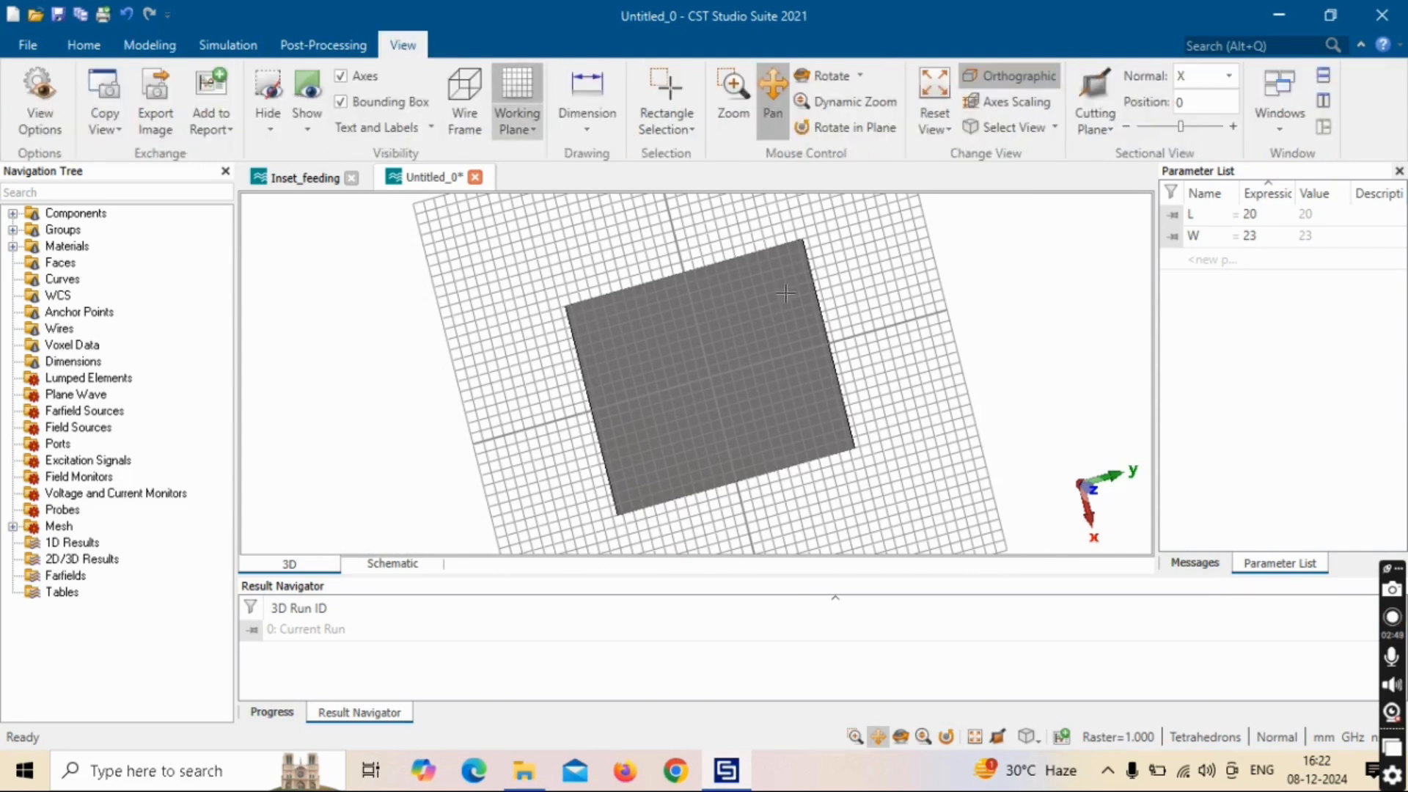
{"action": "left_click", "coordinate": [517, 95]}
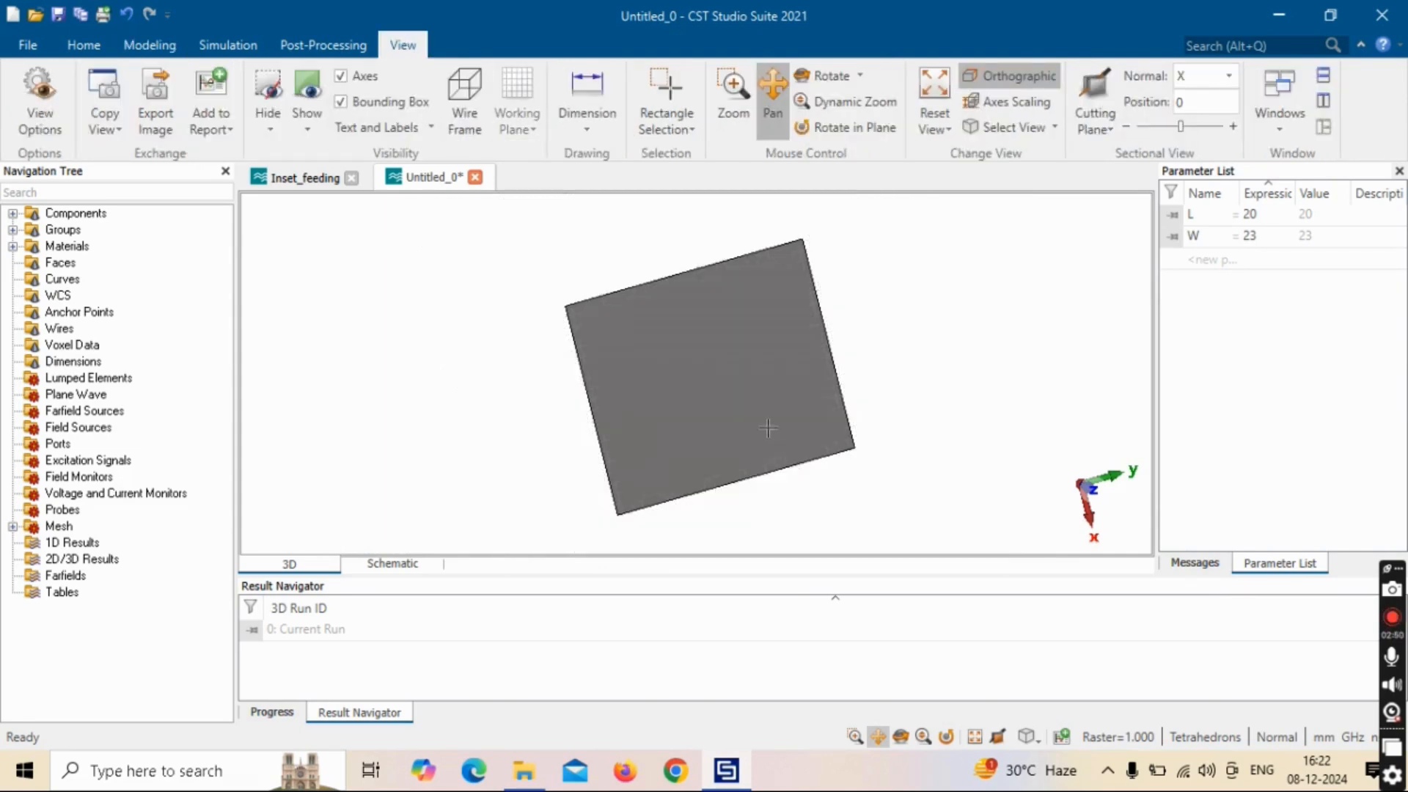
{"action": "left_click_drag", "start_coordinate": [776, 438], "coordinate": [740, 392]}
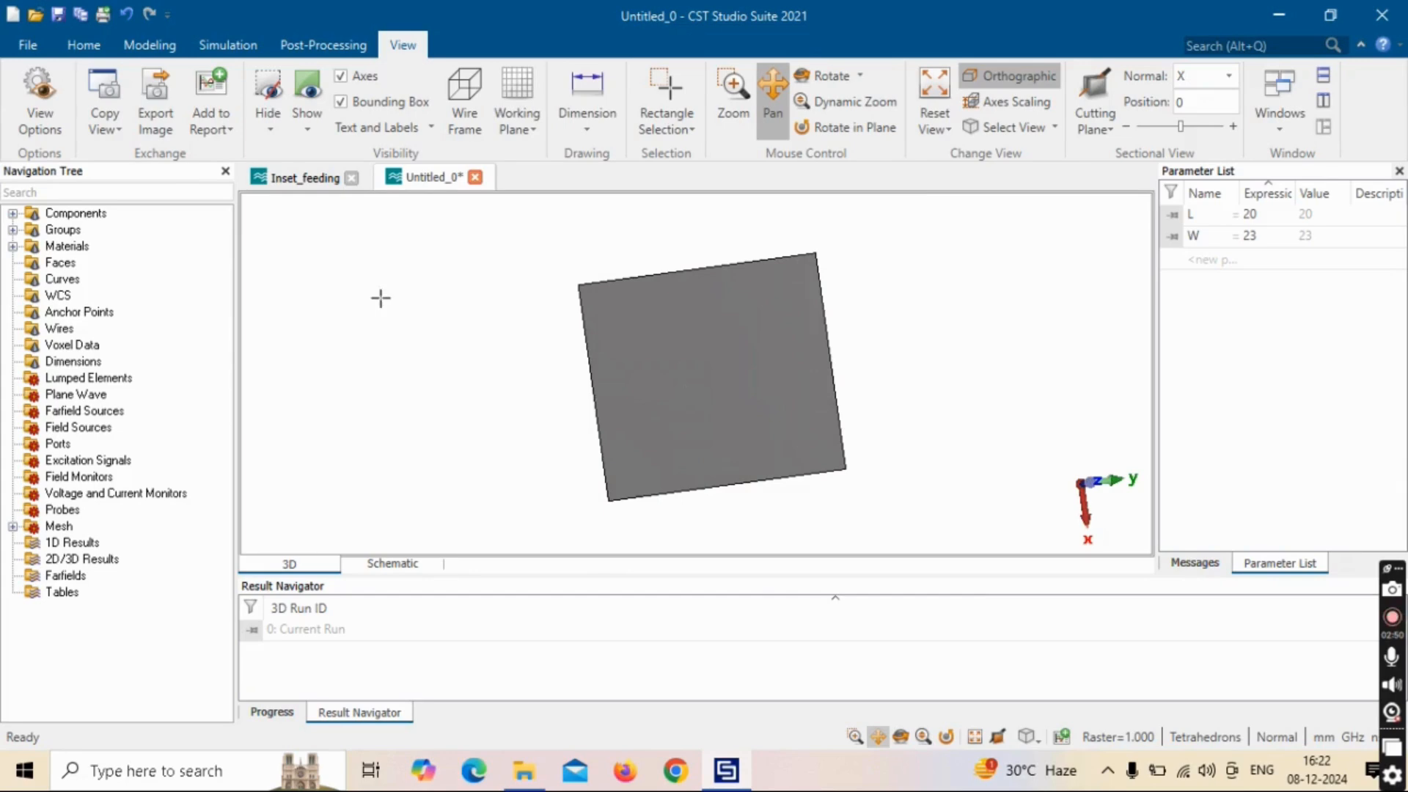
Step: Start a second brick by numeric entry with its X range from -D/2 to D/2
{"action": "left_click", "coordinate": [149, 44]}
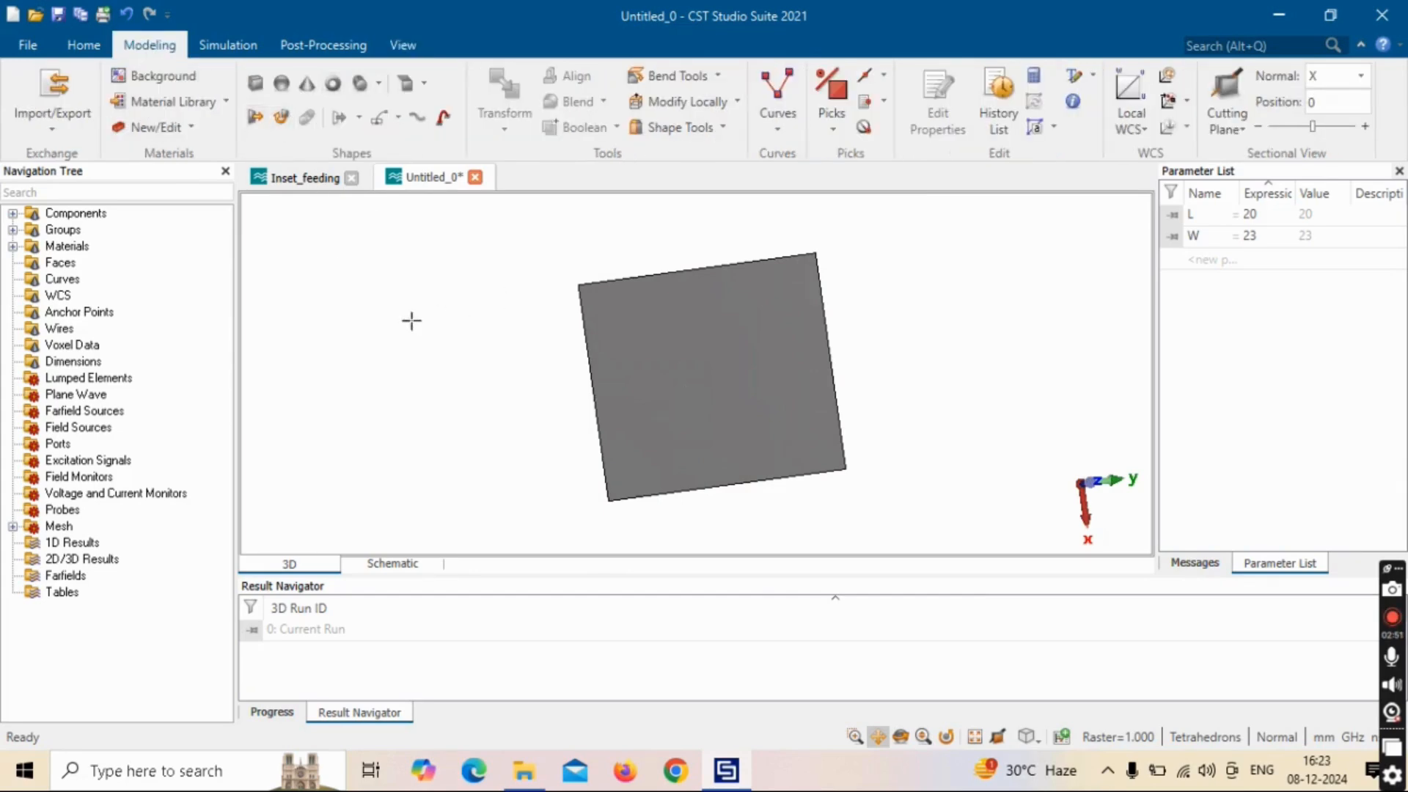
{"action": "left_click", "coordinate": [256, 83]}
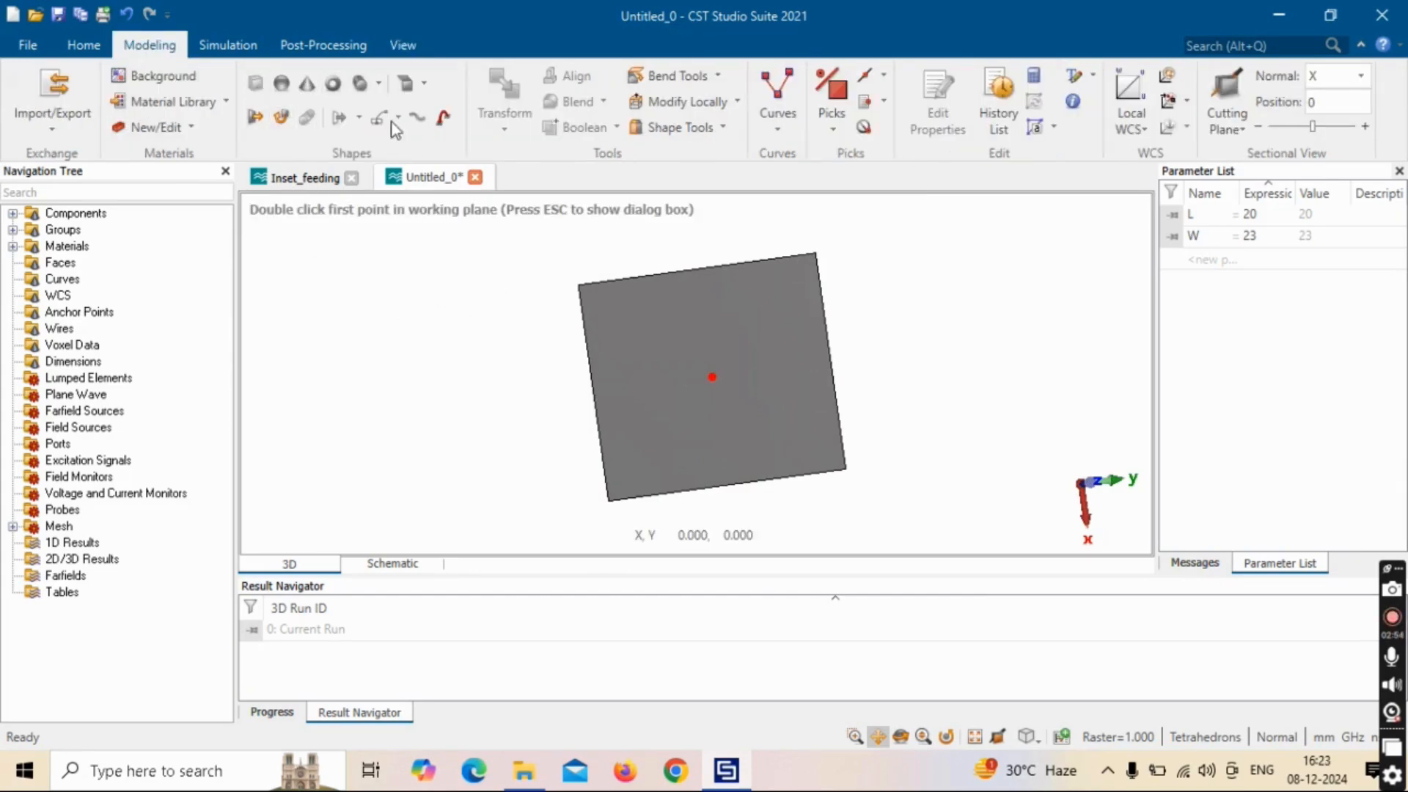
{"action": "key", "text": "Escape"}
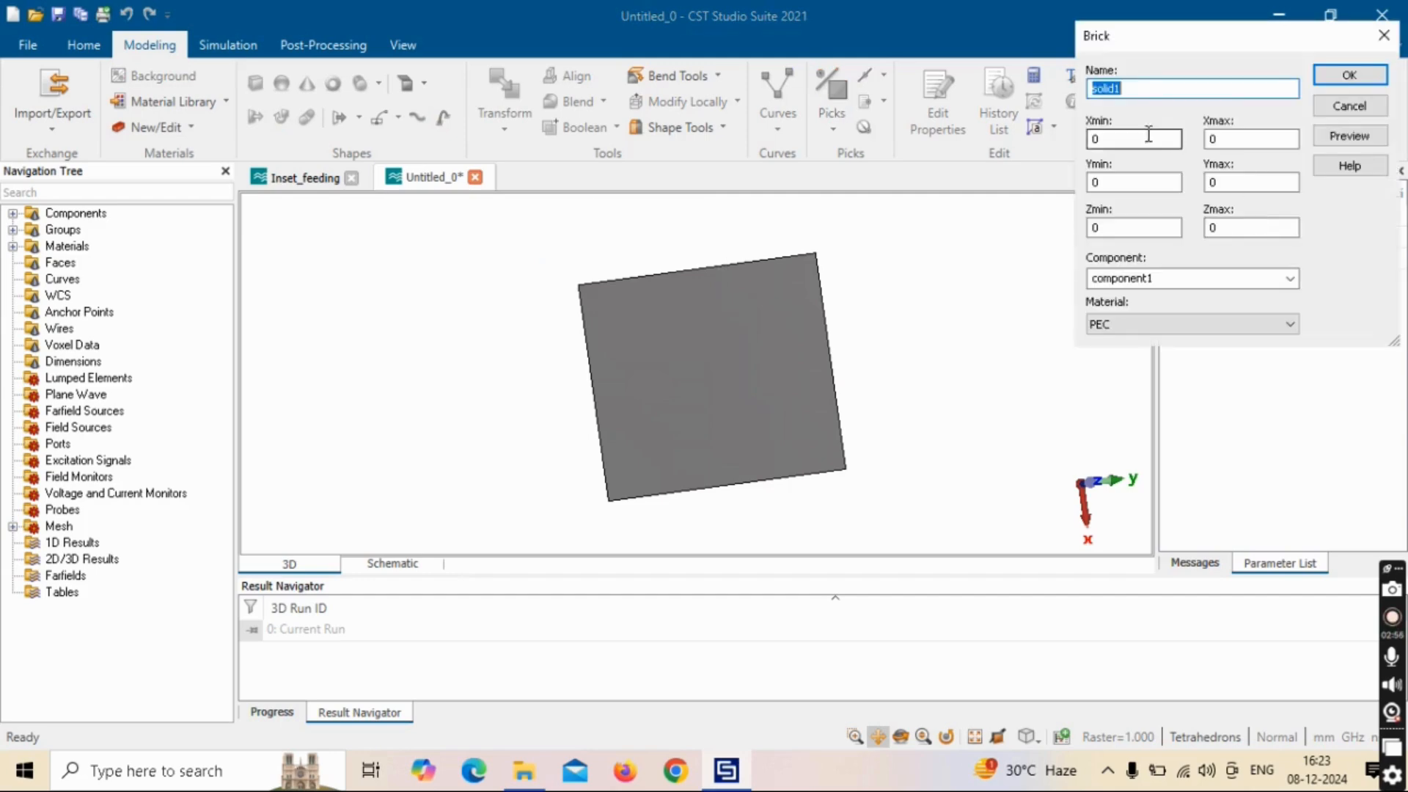
{"action": "key", "text": "Tab"}
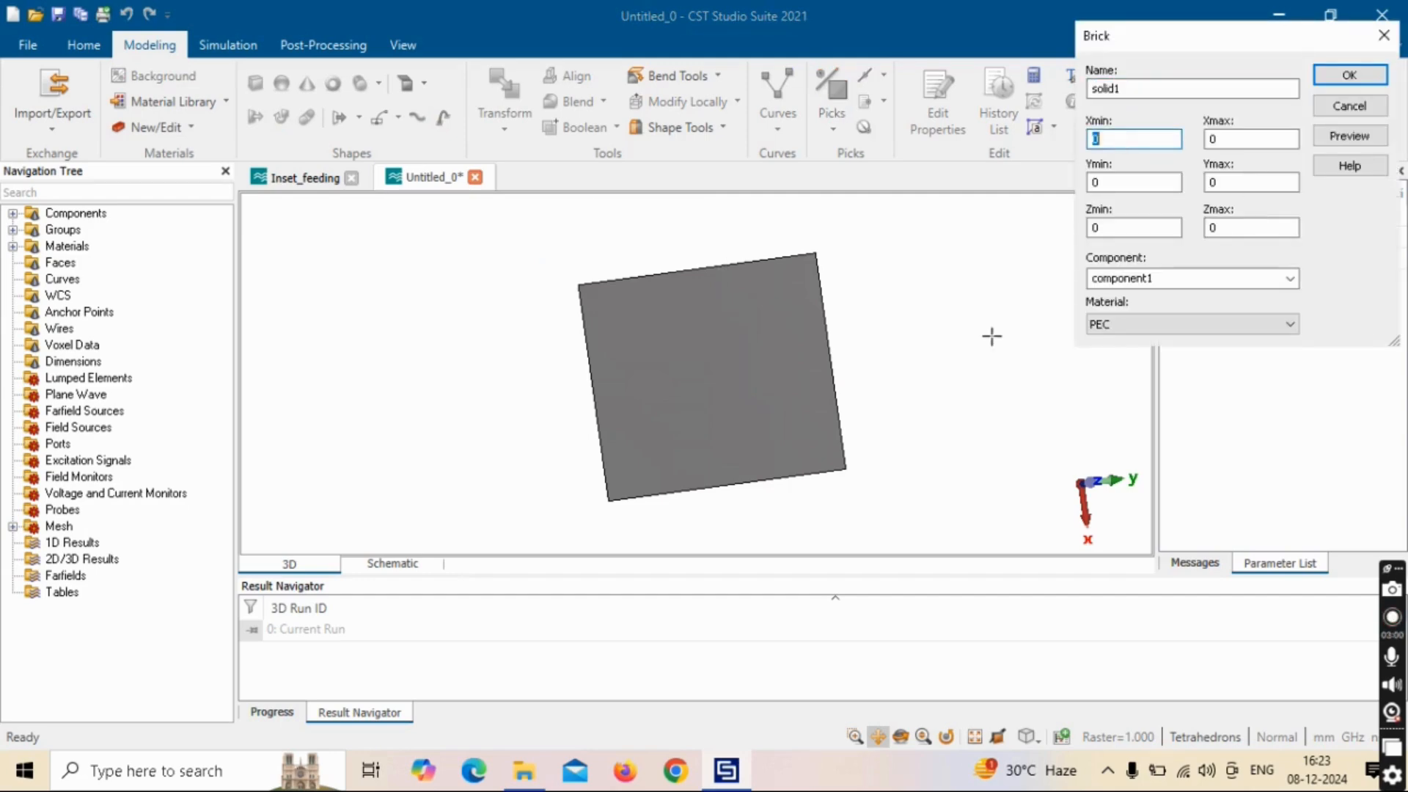
{"action": "type", "text": "-D/2"}
{"action": "key", "text": "Tab"}
{"action": "type", "text": "D/2"}
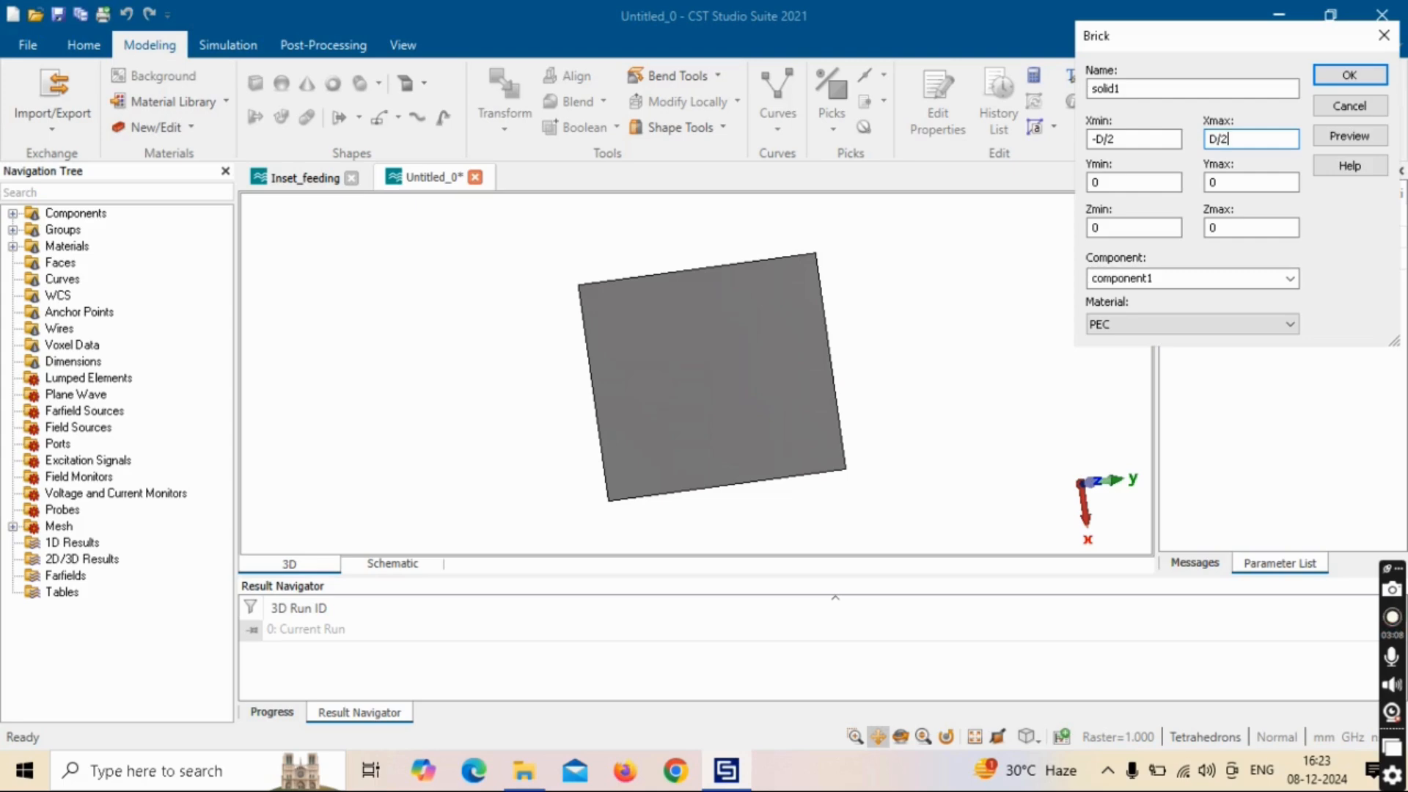
{"action": "key", "text": "Tab"}
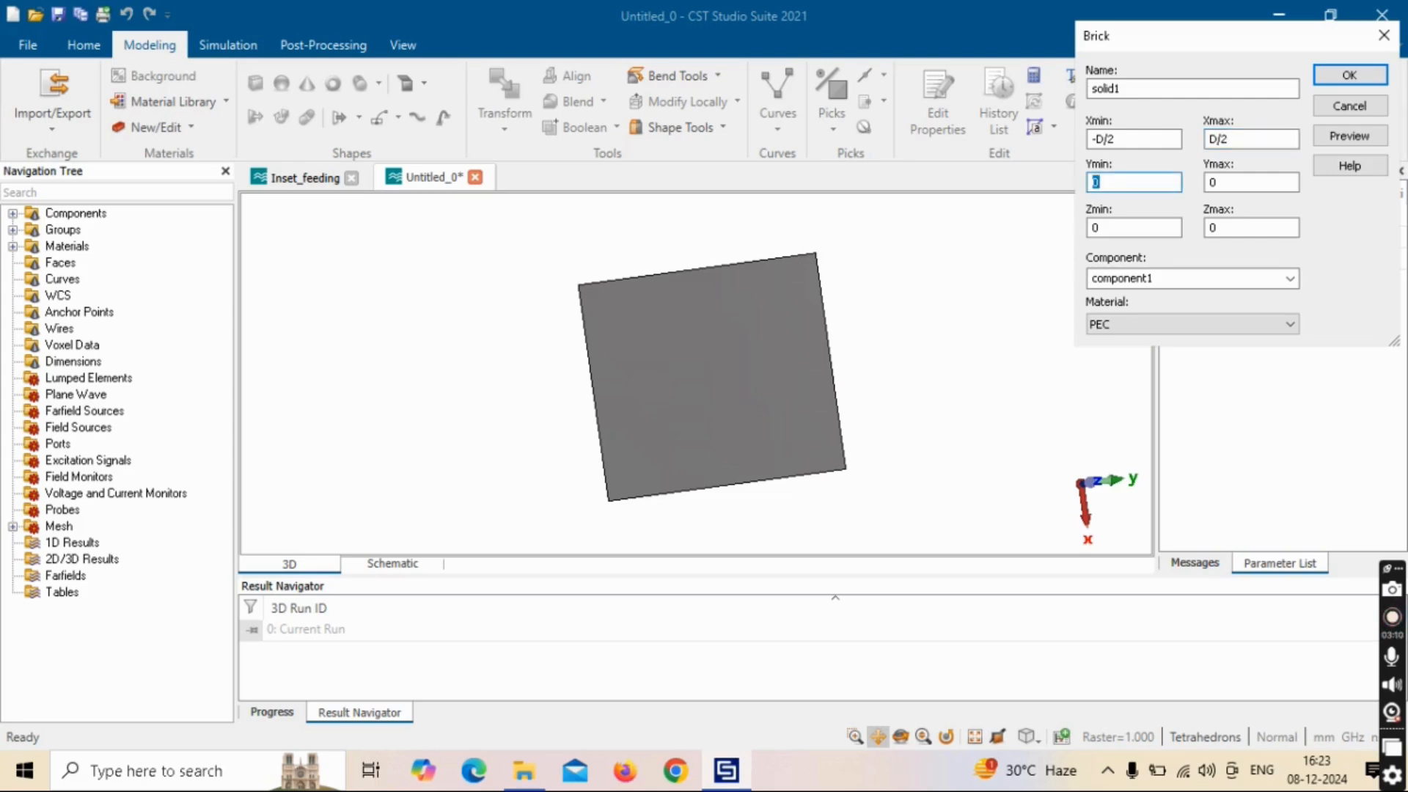
Step: Set the new brick's Y range from -D/2 to D/2 and its Zmin to -0.76
{"action": "type", "text": "-D/2"}
{"action": "key", "text": "Tab"}
{"action": "type", "text": "D/2"}
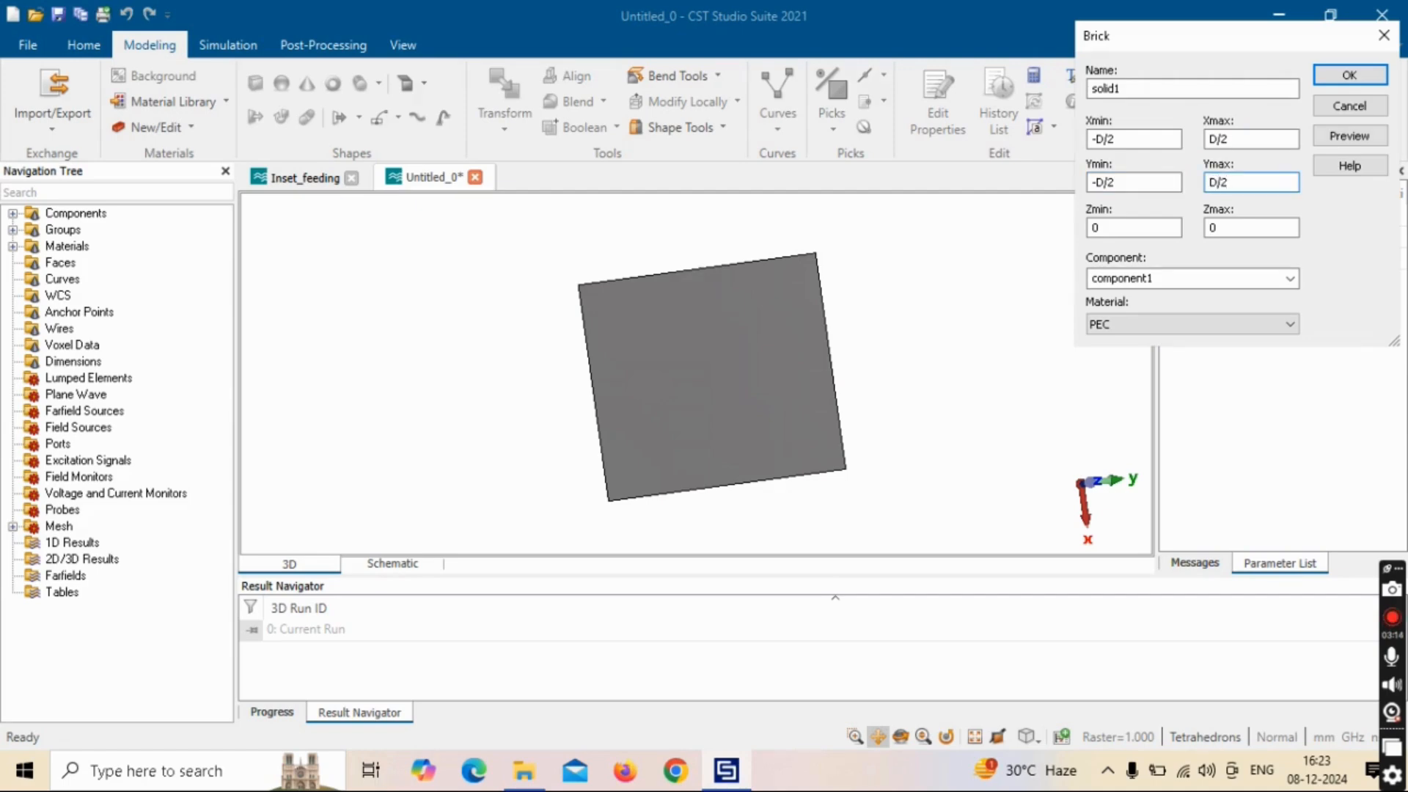
{"action": "key", "text": "Tab"}
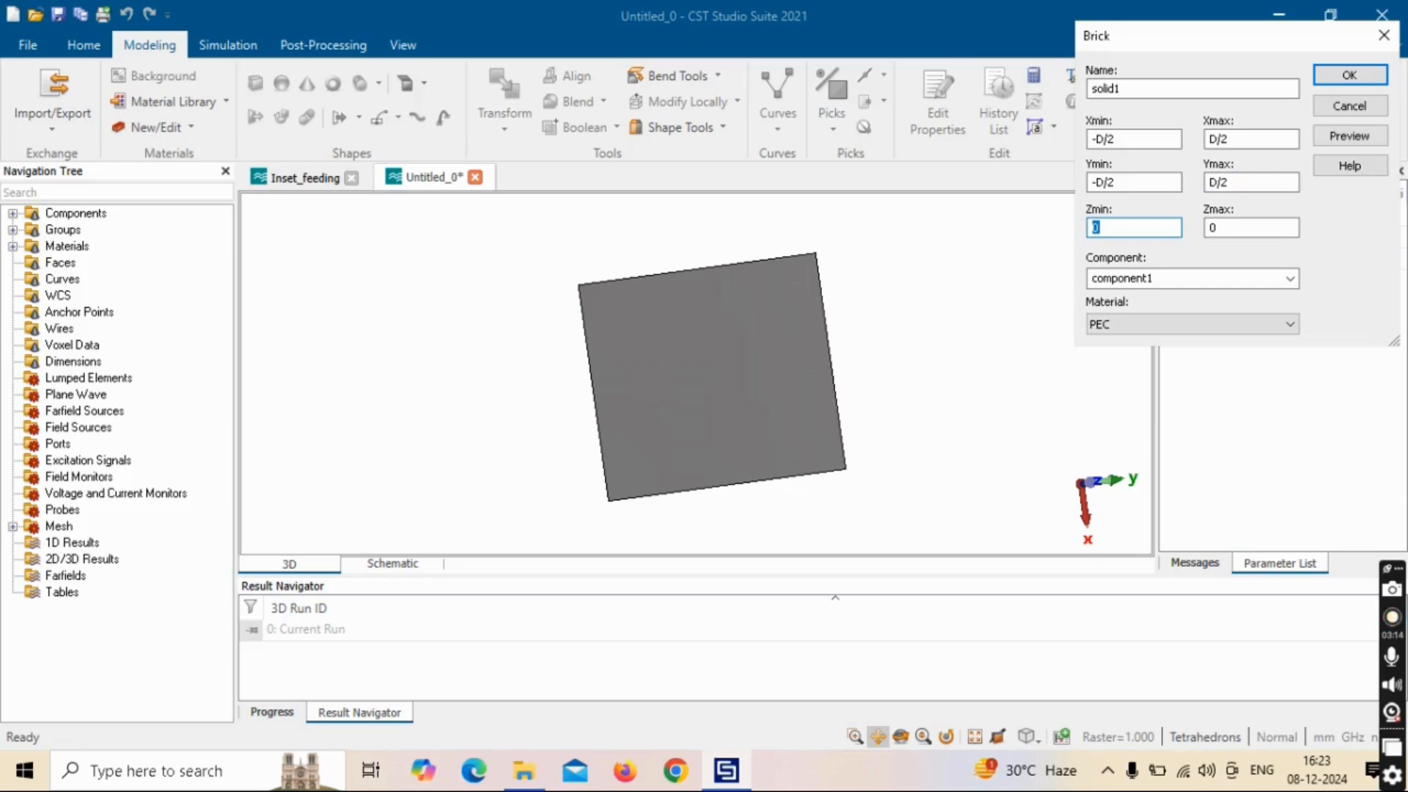
{"action": "type", "text": "-0.76mm"}
{"action": "key", "text": "BackSpace"}
{"action": "key", "text": "BackSpace"}
Step: Load Rogers RT5880 (lossy) from the material library as the new brick's material
{"action": "left_click", "coordinate": [1160, 324]}
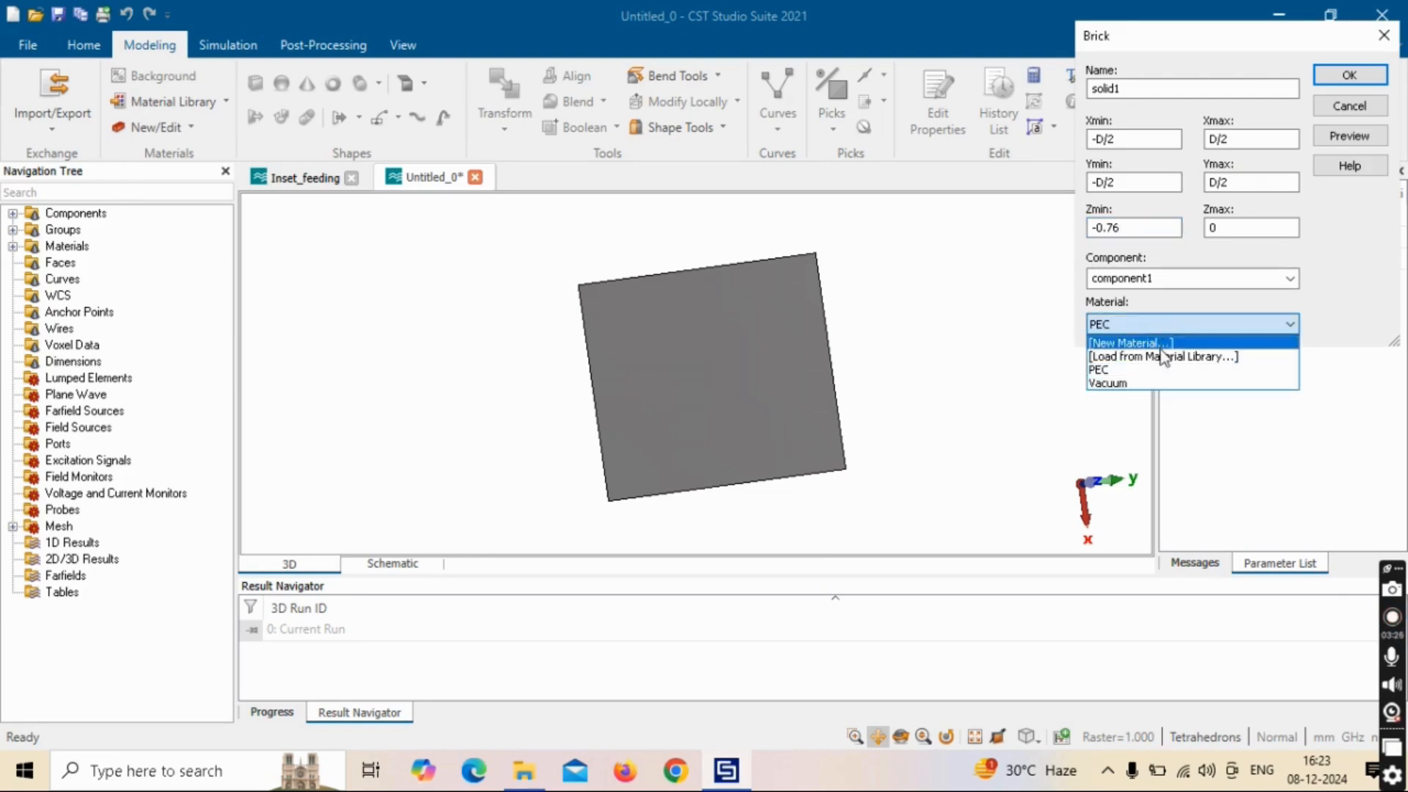
{"action": "left_click", "coordinate": [1161, 357]}
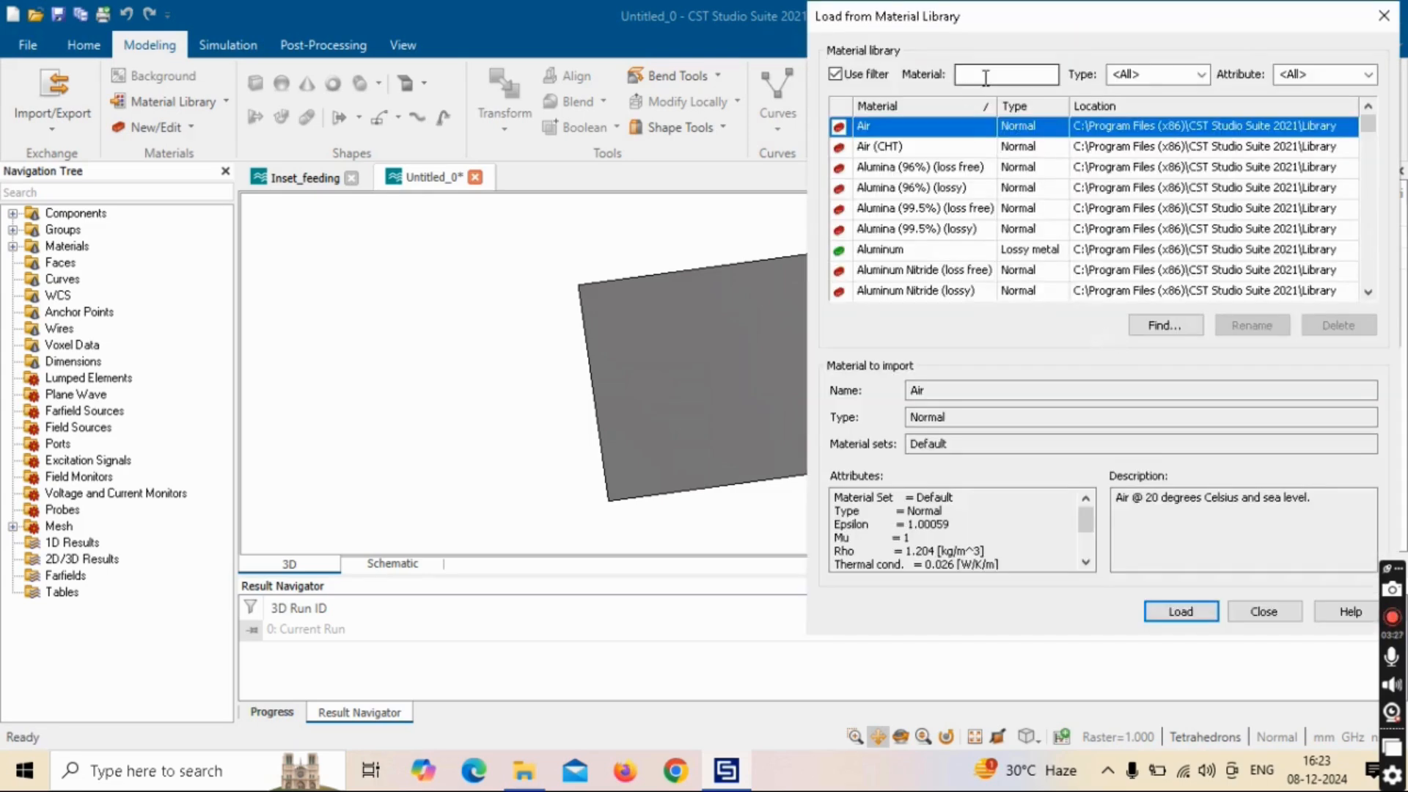
{"action": "left_click", "coordinate": [986, 77]}
{"action": "type", "text": "rogers"}
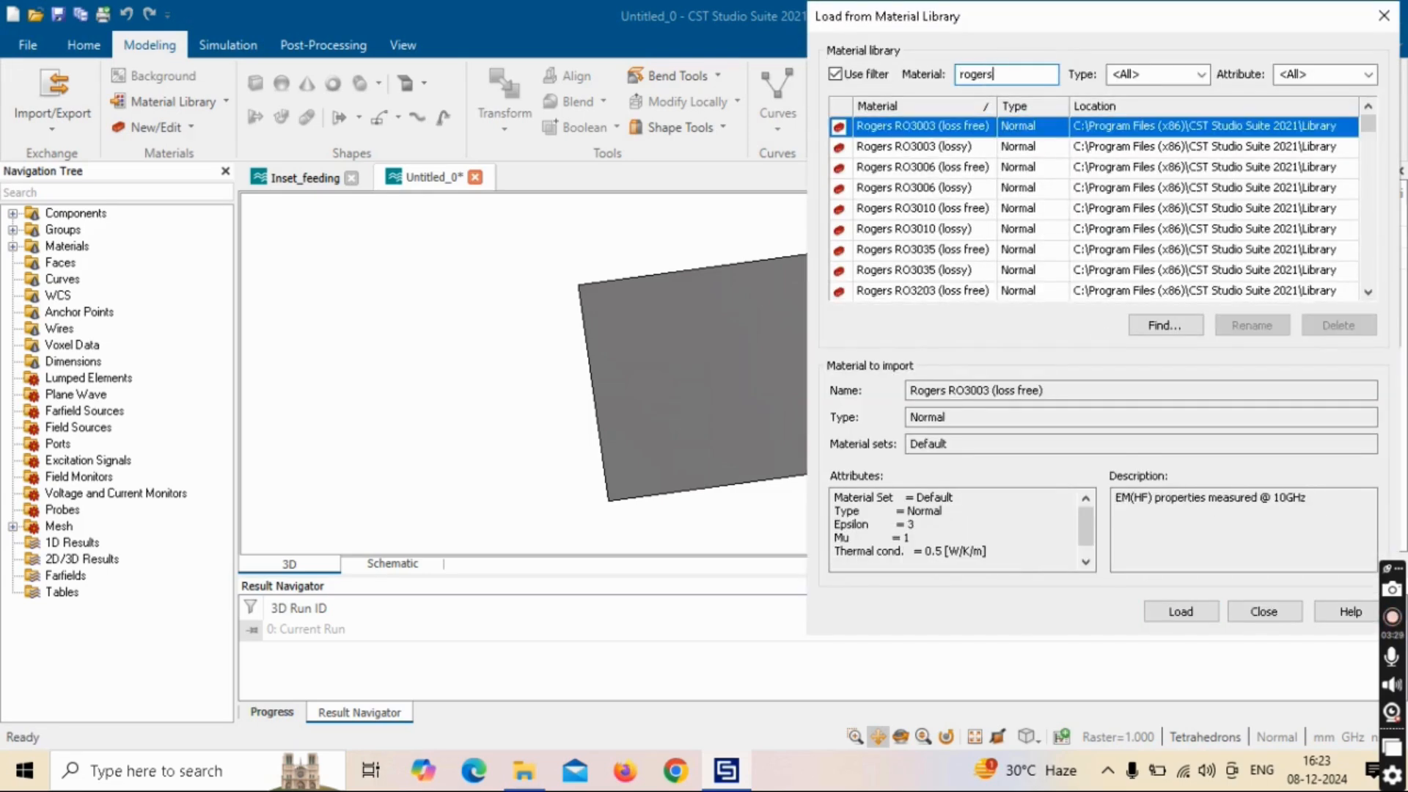
{"action": "scroll", "coordinate": [969, 225], "scroll_direction": "down", "scroll_amount": 6}
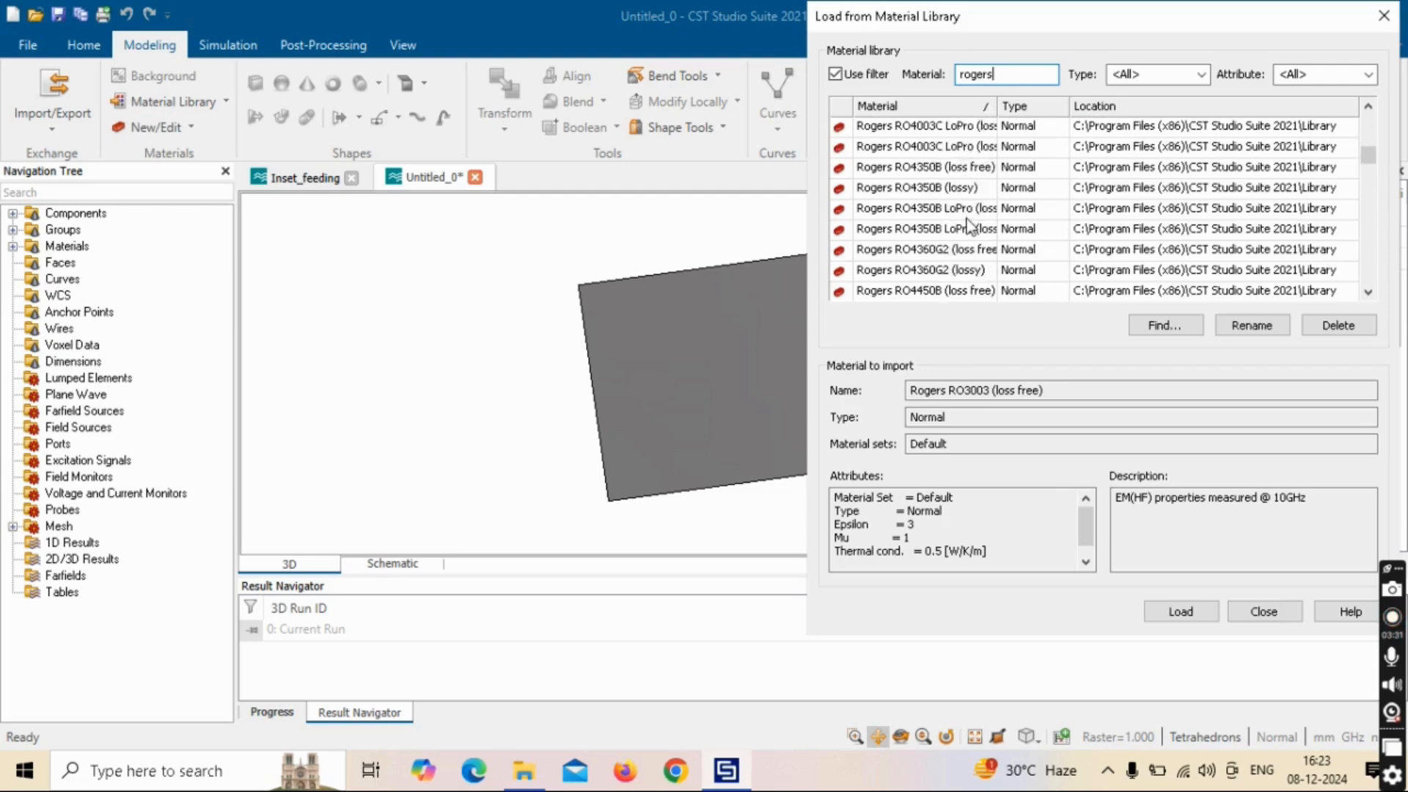
{"action": "scroll", "coordinate": [970, 225], "scroll_direction": "down", "scroll_amount": 6}
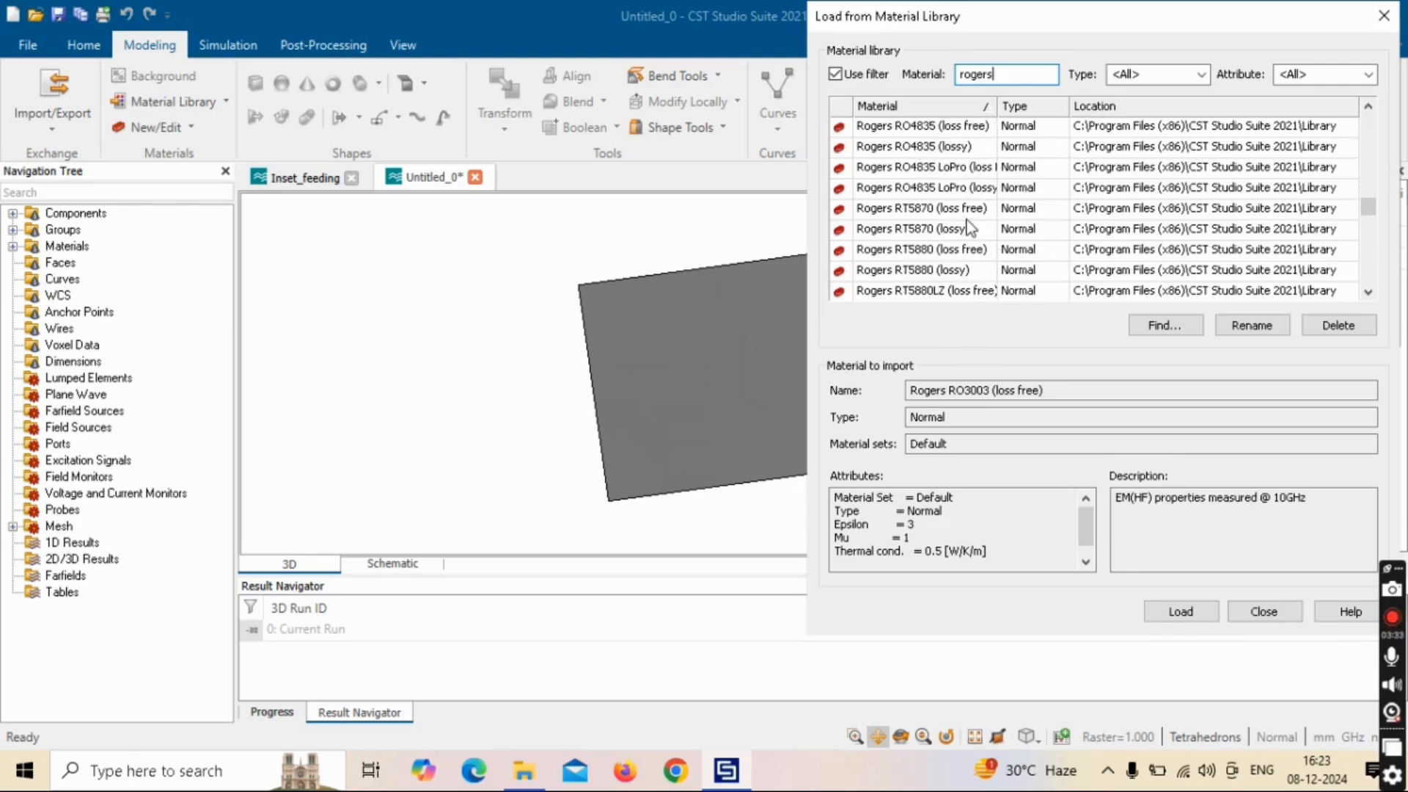
{"action": "left_click", "coordinate": [946, 271]}
{"action": "left_click", "coordinate": [1181, 612]}
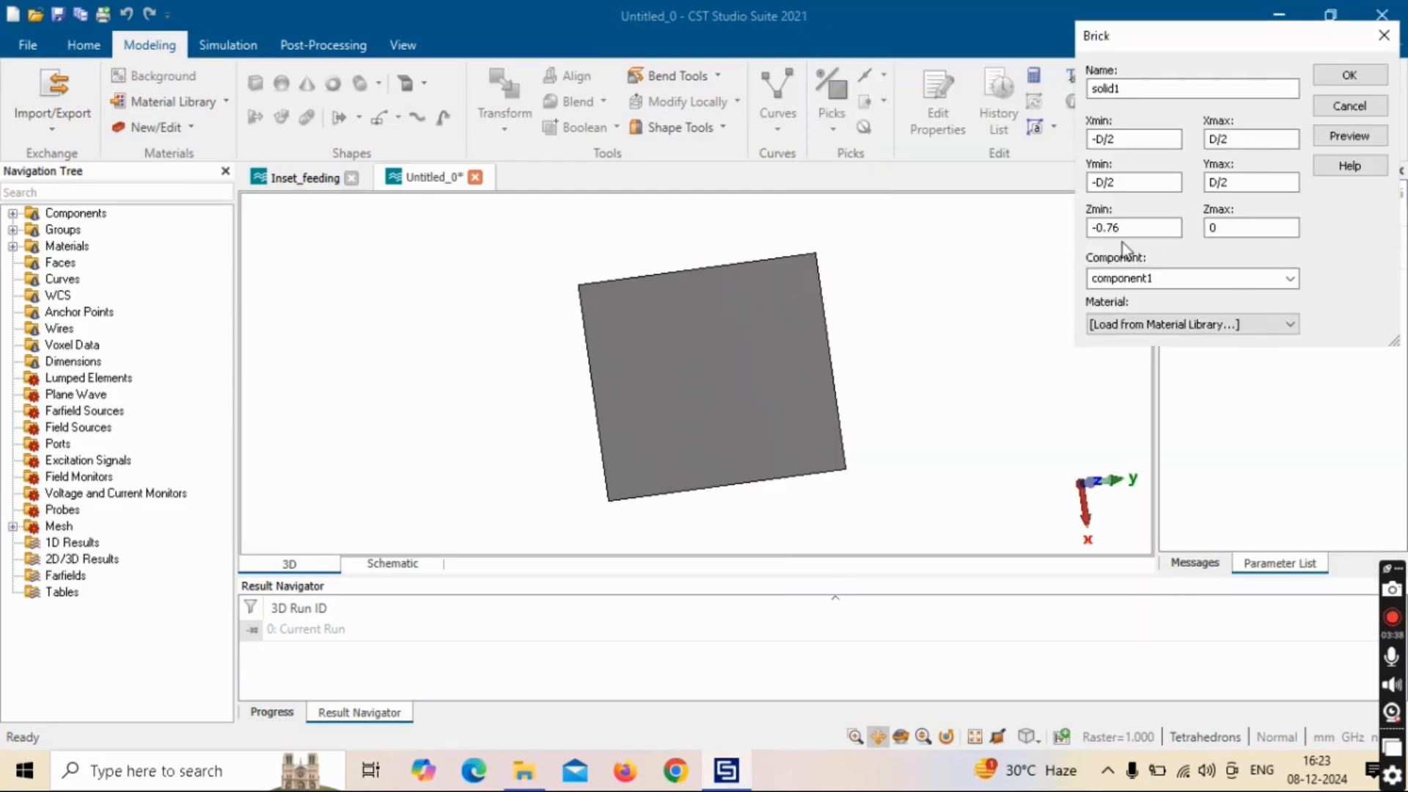
Step: Create the substrate brick with parameter D defined as 50 and no Boolean combination with the patch
{"action": "left_click", "coordinate": [1349, 75]}
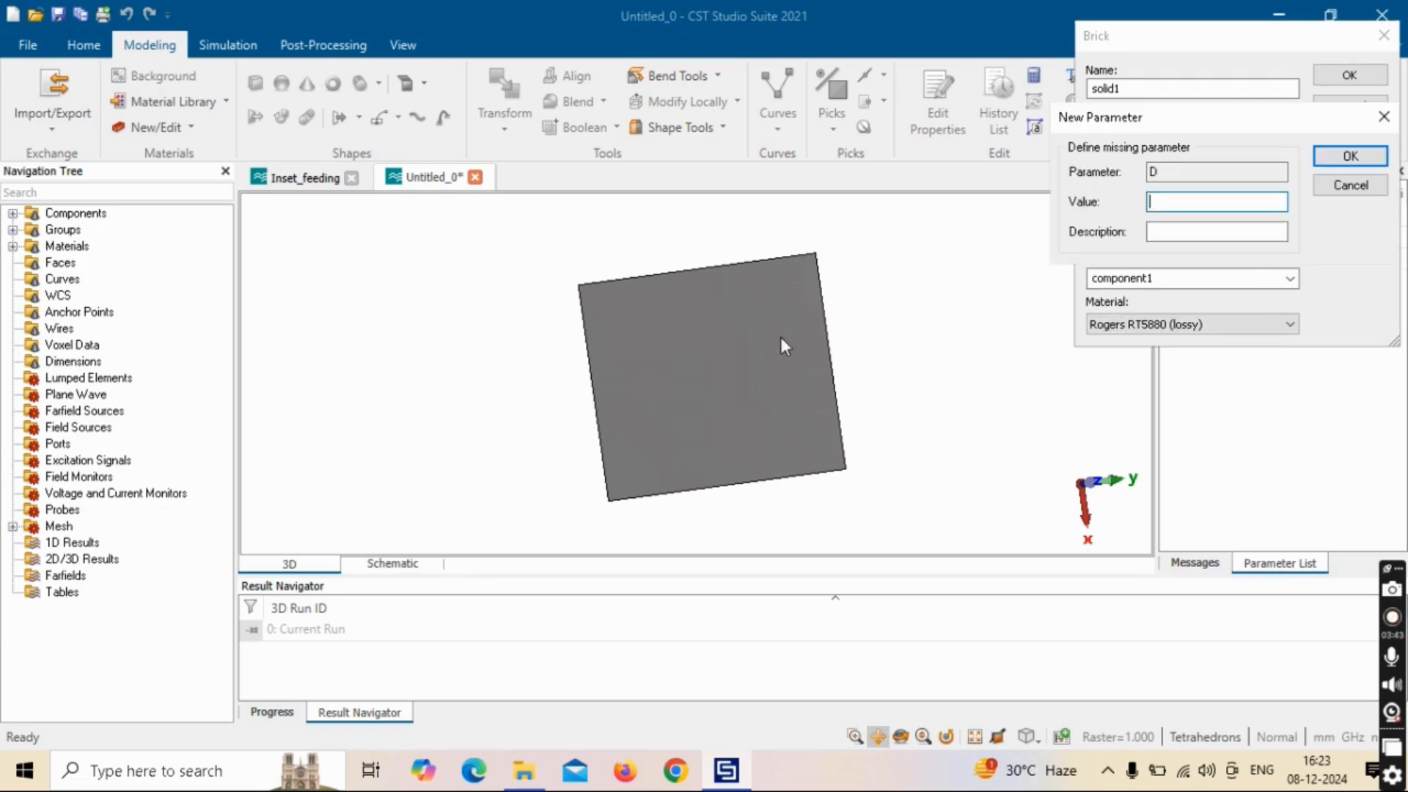
{"action": "type", "text": "50"}
{"action": "key", "text": "Return"}
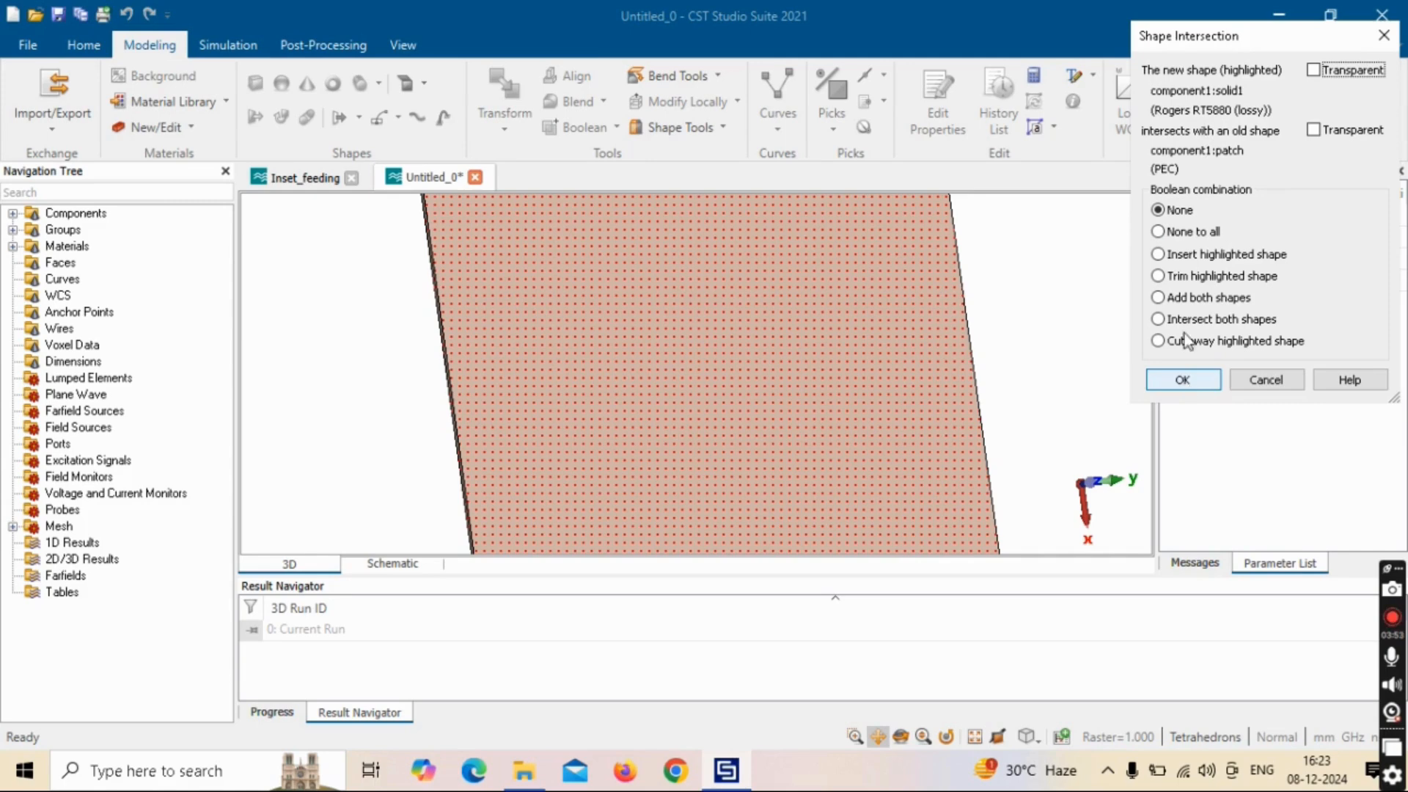
{"action": "left_click", "coordinate": [1180, 380]}
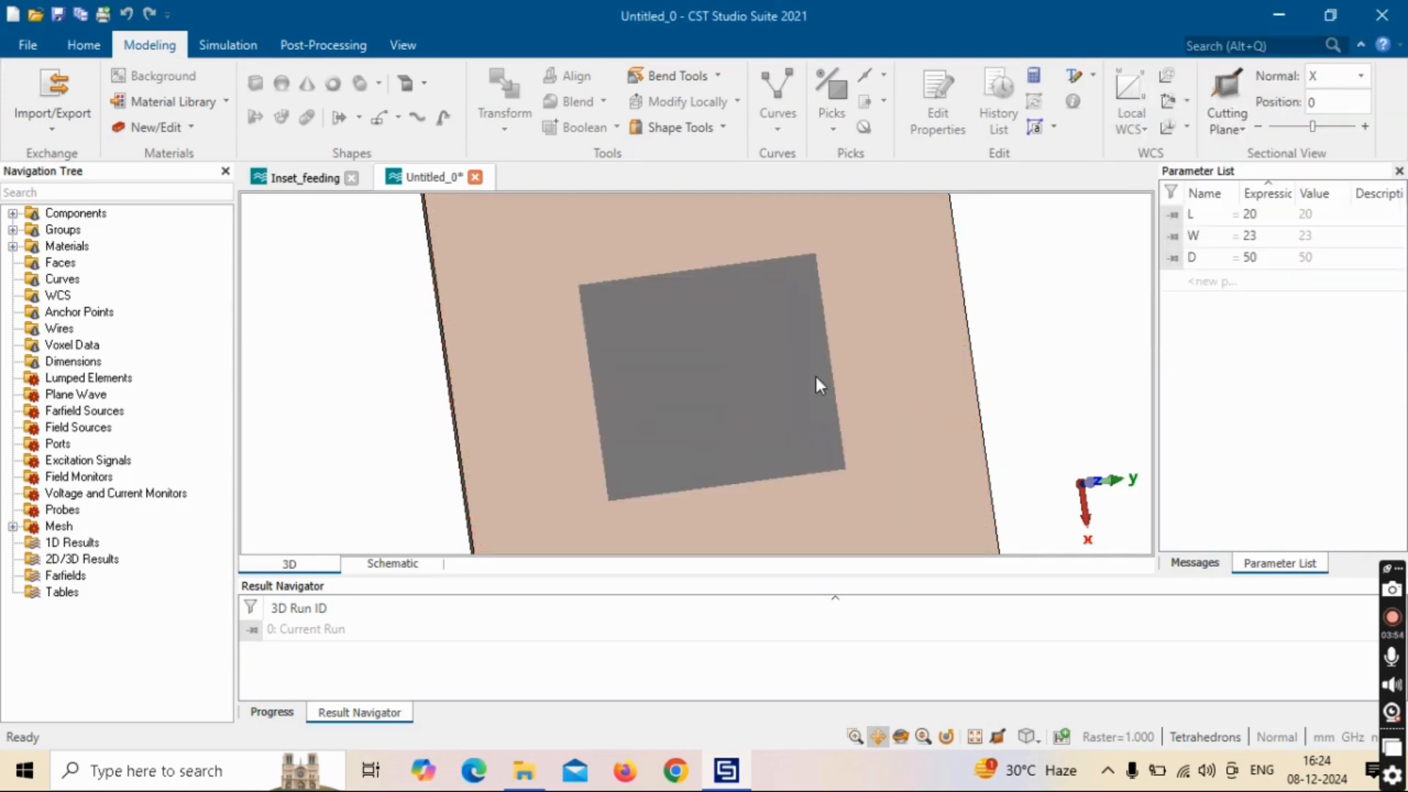
Step: Pick the back face of the substrate, opposite the patch
{"action": "scroll", "coordinate": [997, 413], "scroll_direction": "down", "scroll_amount": 3}
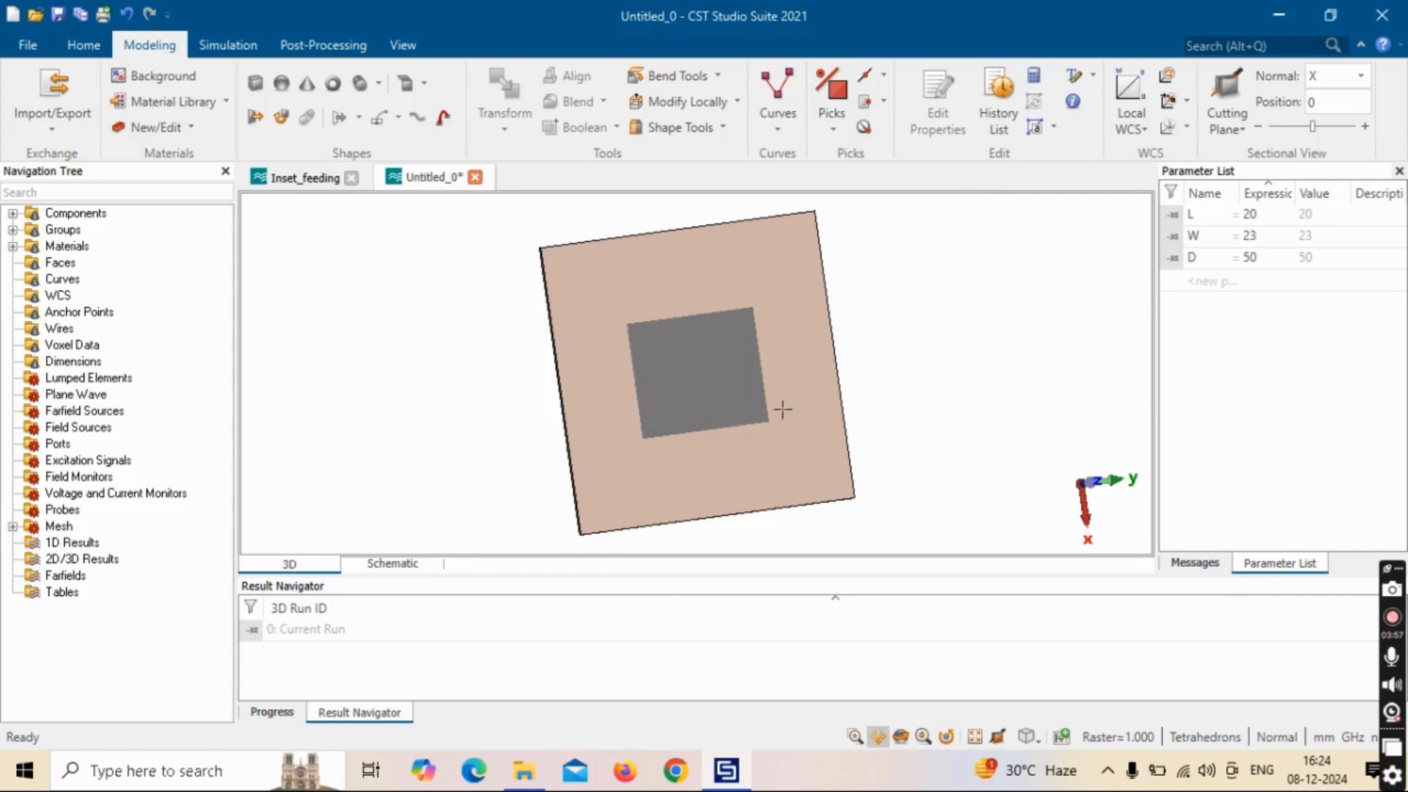
{"action": "mouse_move", "coordinate": [745, 430]}
{"action": "left_mouse_down"}
{"action": "mouse_move", "coordinate": [1099, 288]}
{"action": "mouse_move", "coordinate": [904, 350]}
{"action": "mouse_move", "coordinate": [580, 505]}
{"action": "mouse_move", "coordinate": [745, 386]}
{"action": "left_mouse_up"}
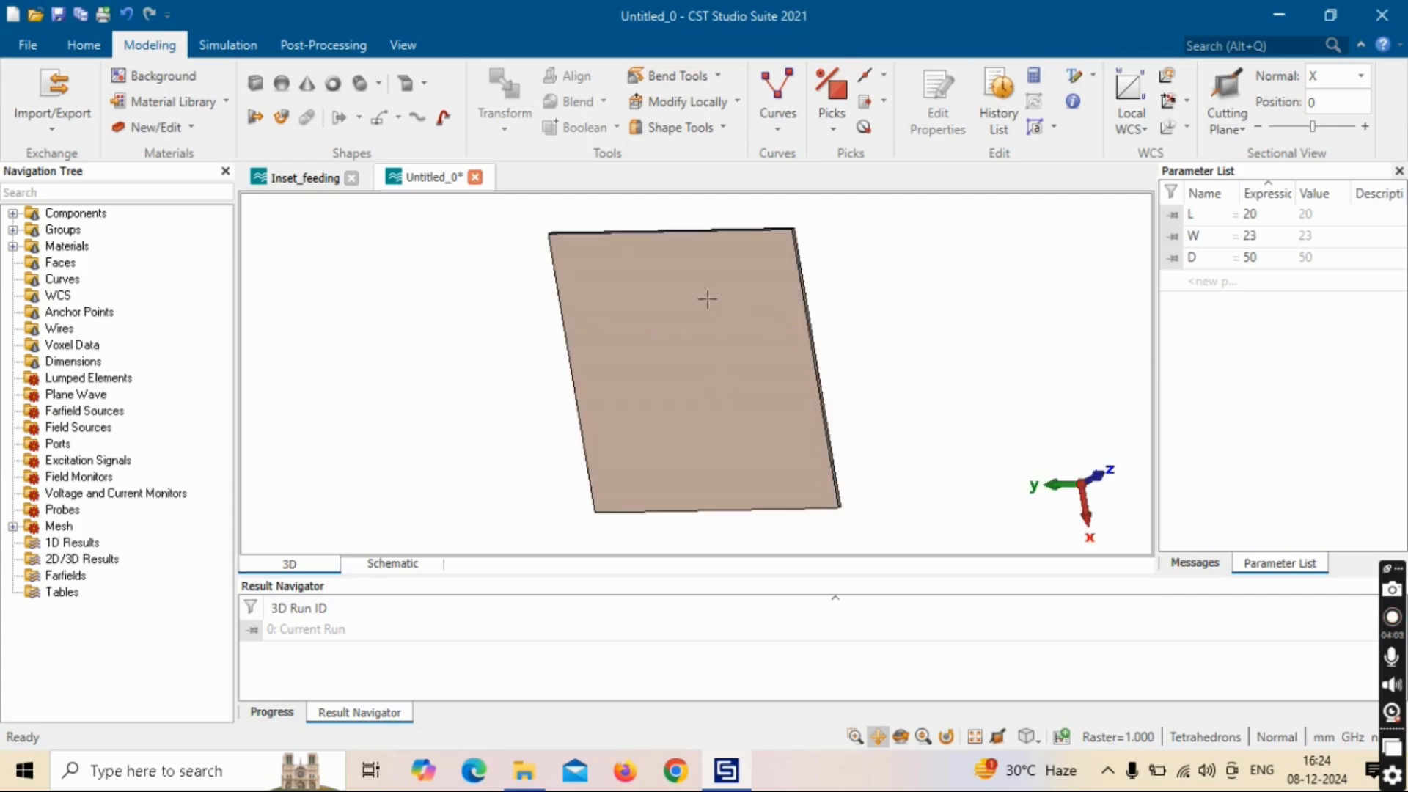
{"action": "key", "text": "f"}
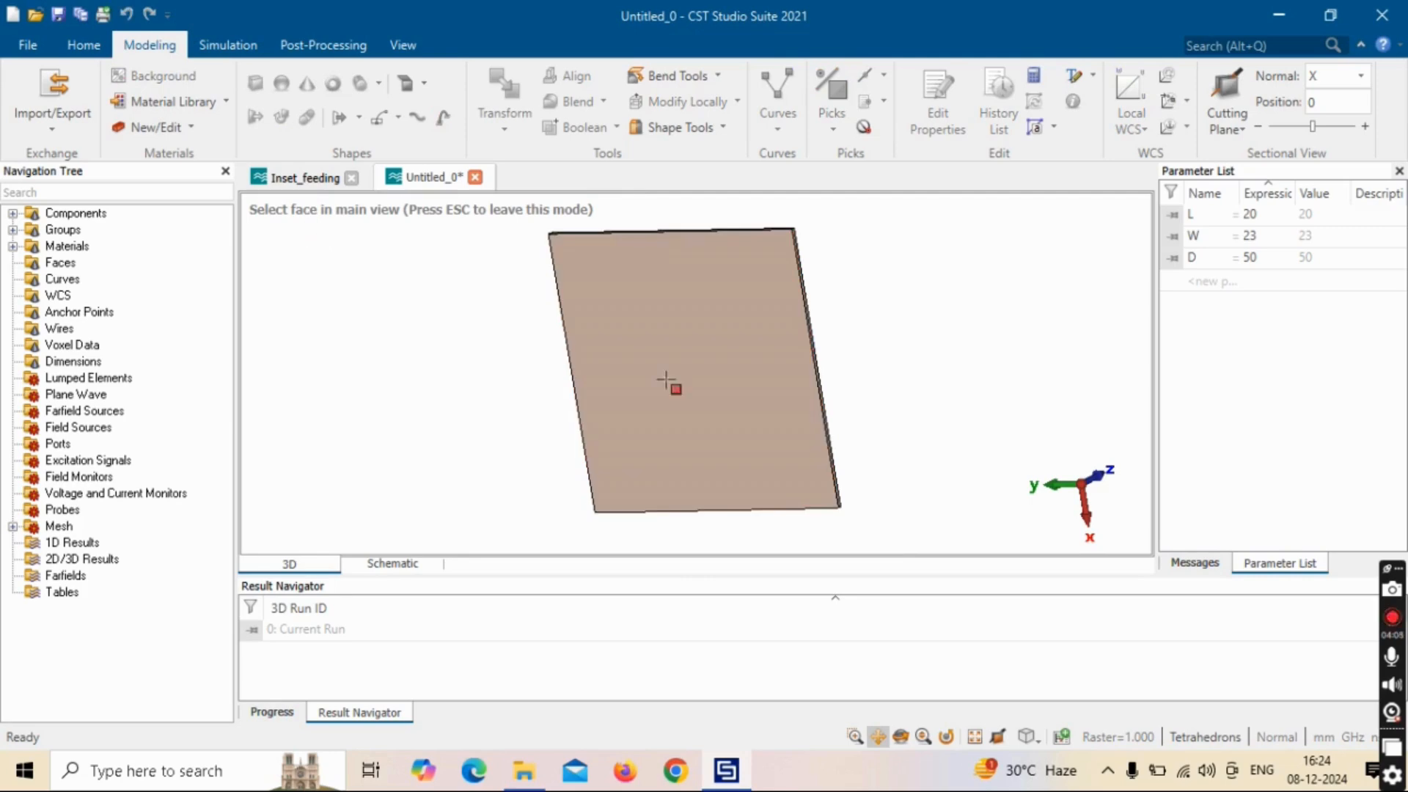
{"action": "double_click", "coordinate": [712, 368]}
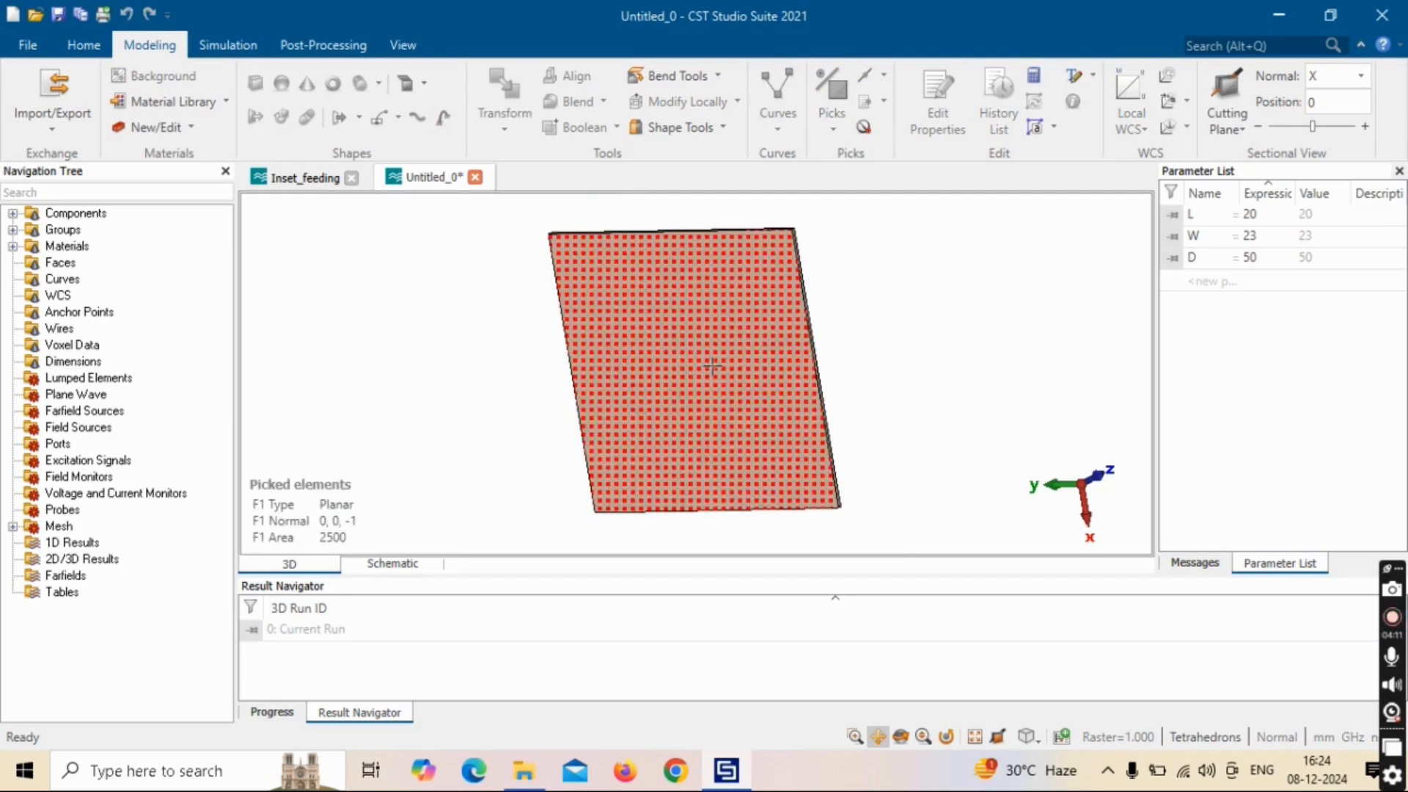
Step: Create the ground plane as a PEC shape from the picked face
{"action": "left_click", "coordinate": [408, 87]}
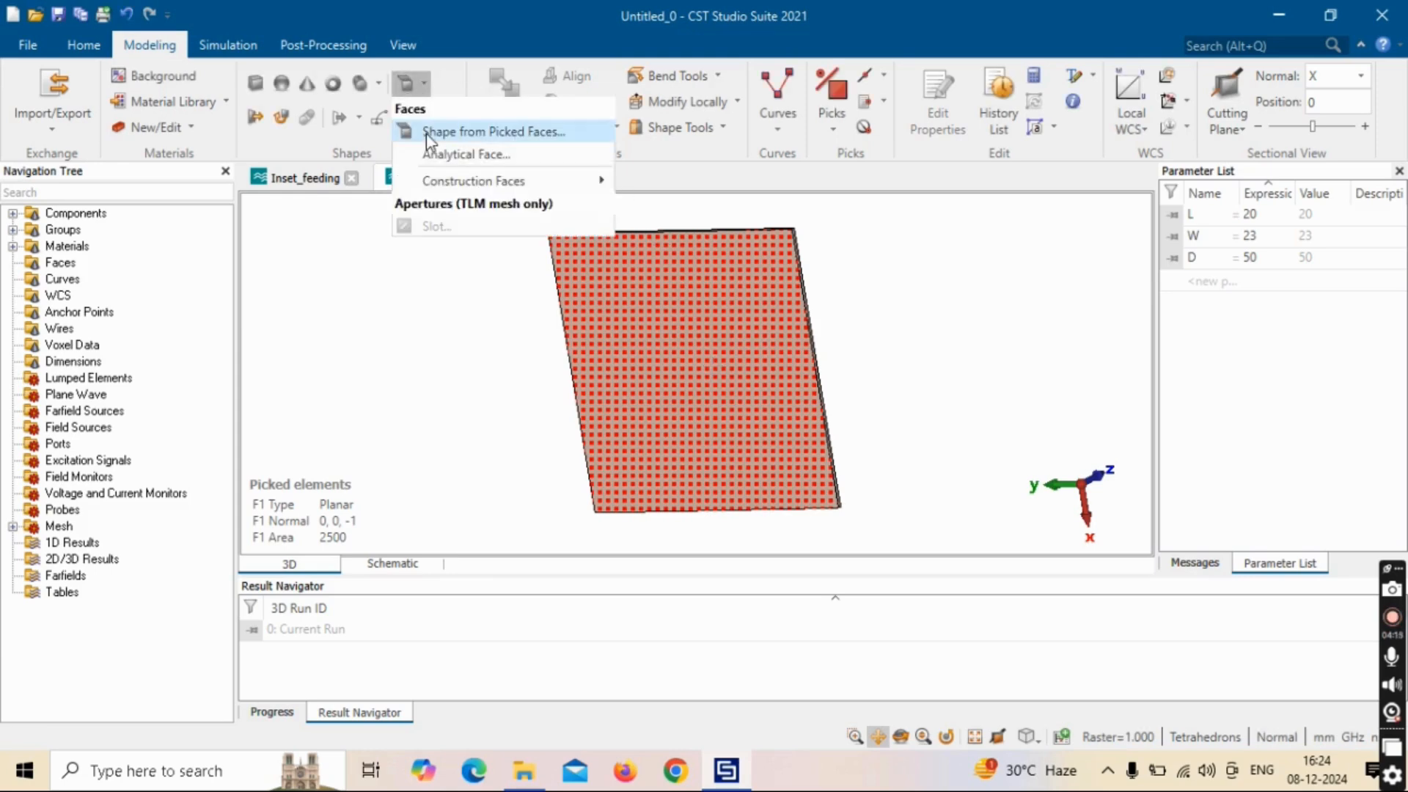
{"action": "left_click", "coordinate": [503, 136]}
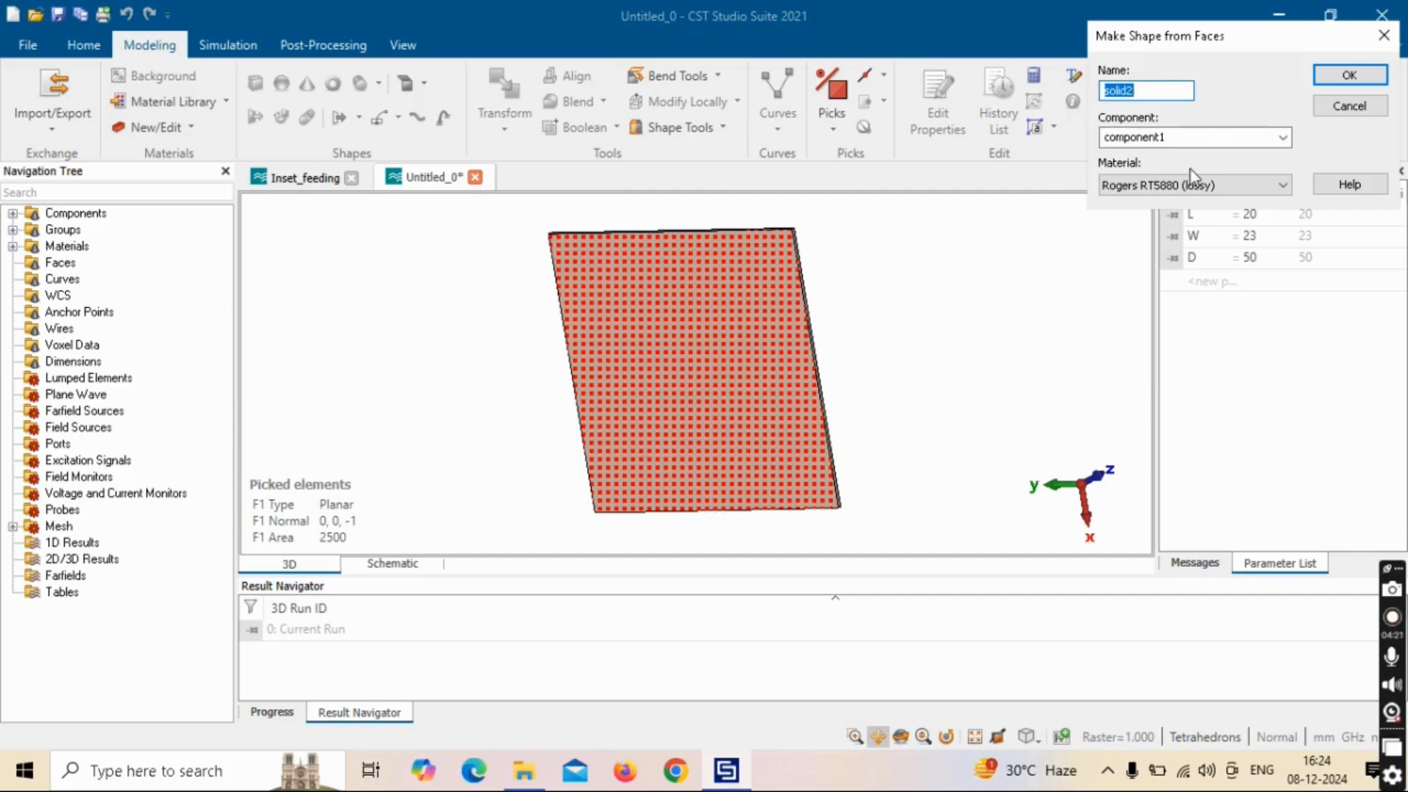
{"action": "left_click", "coordinate": [1151, 187]}
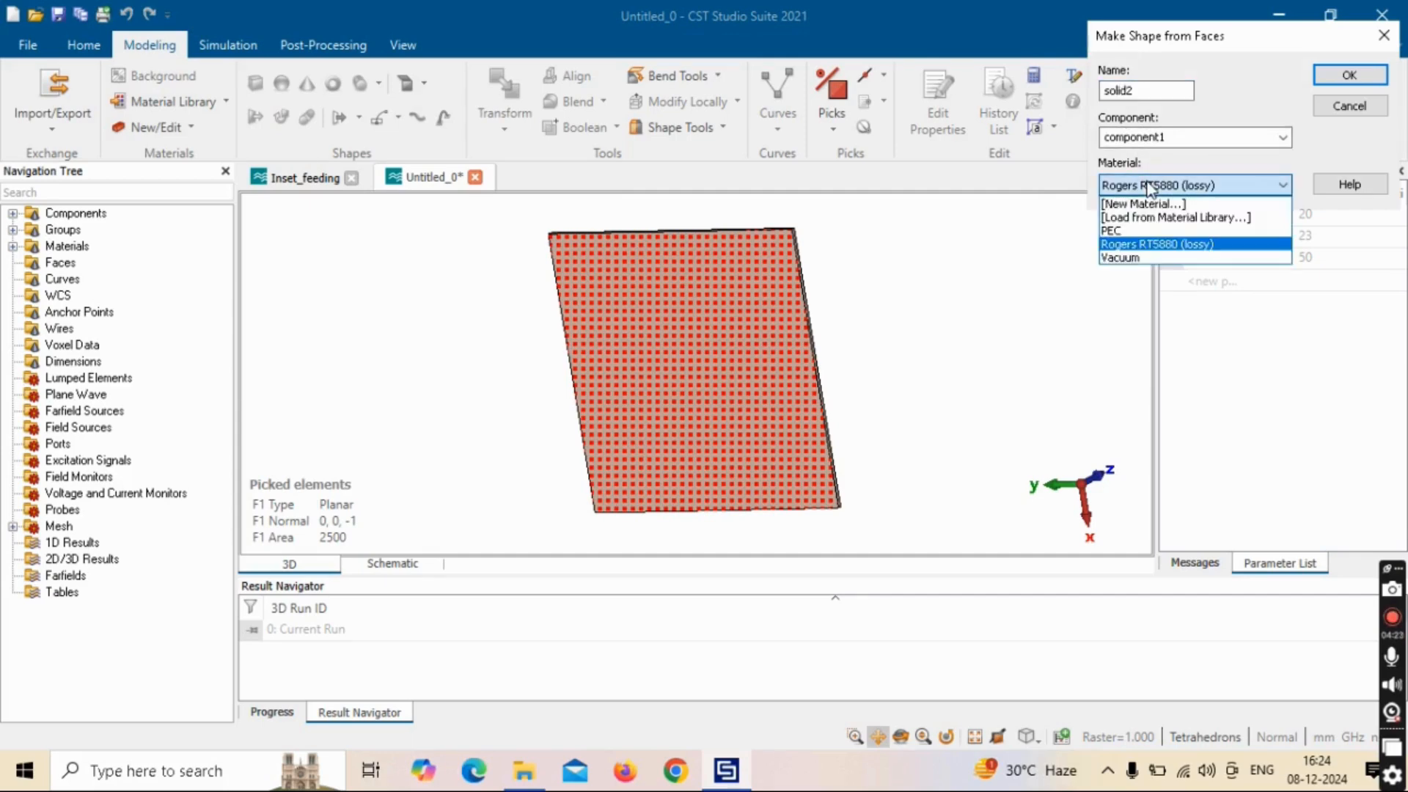
{"action": "left_click", "coordinate": [1127, 232]}
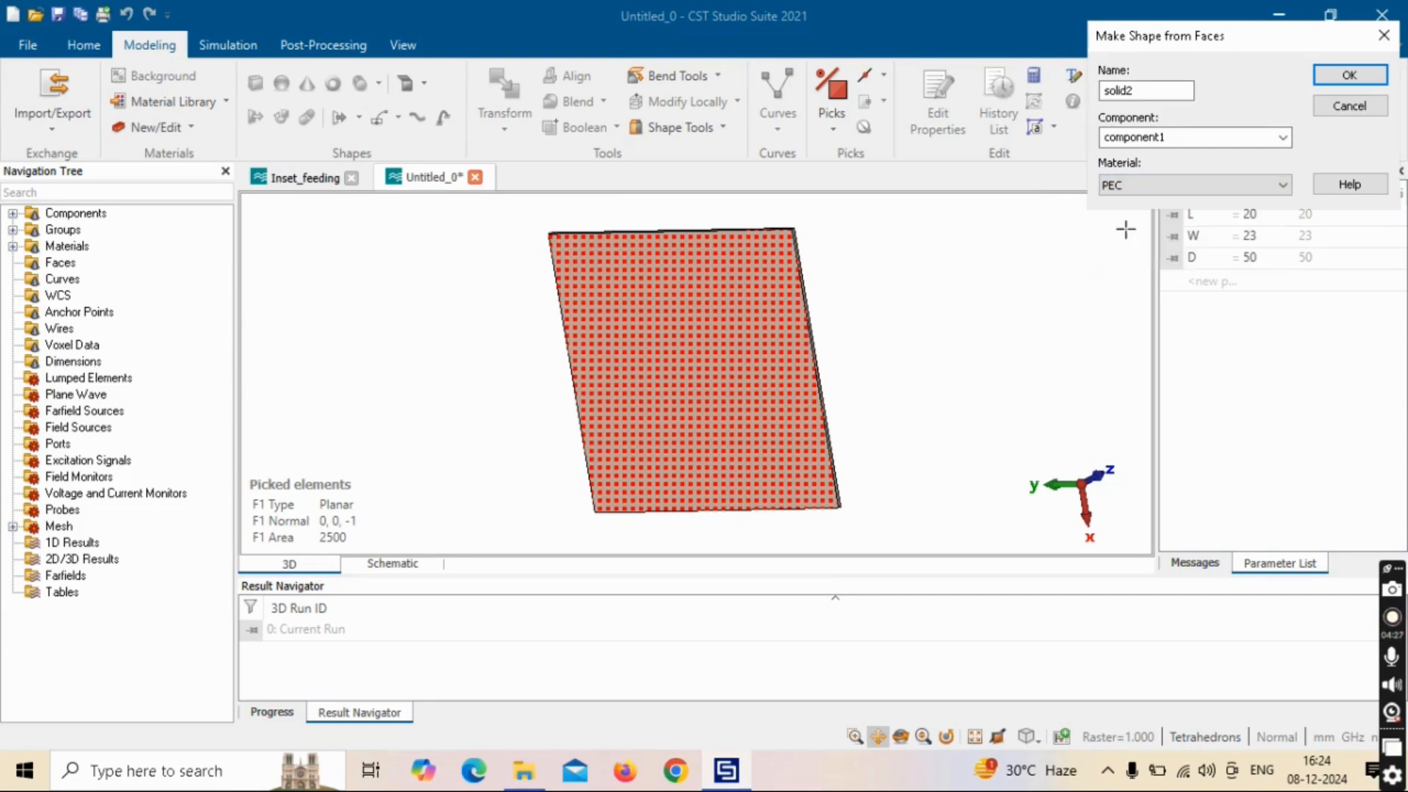
{"action": "left_click", "coordinate": [1342, 77]}
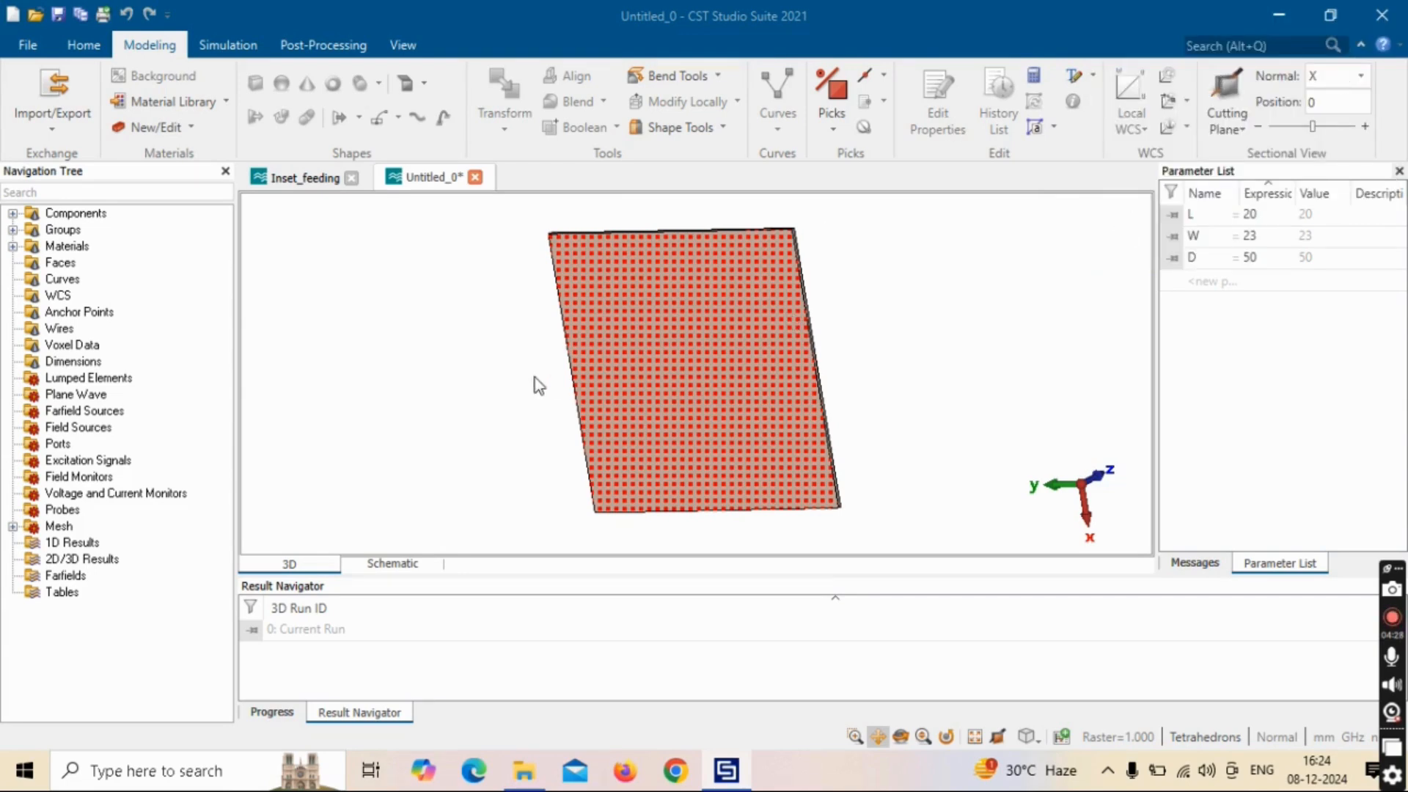
Step: Start a feed line brick by numeric entry with its X range from L/2 to L/2+FL
{"action": "left_click_drag", "start_coordinate": [877, 418], "coordinate": [660, 440]}
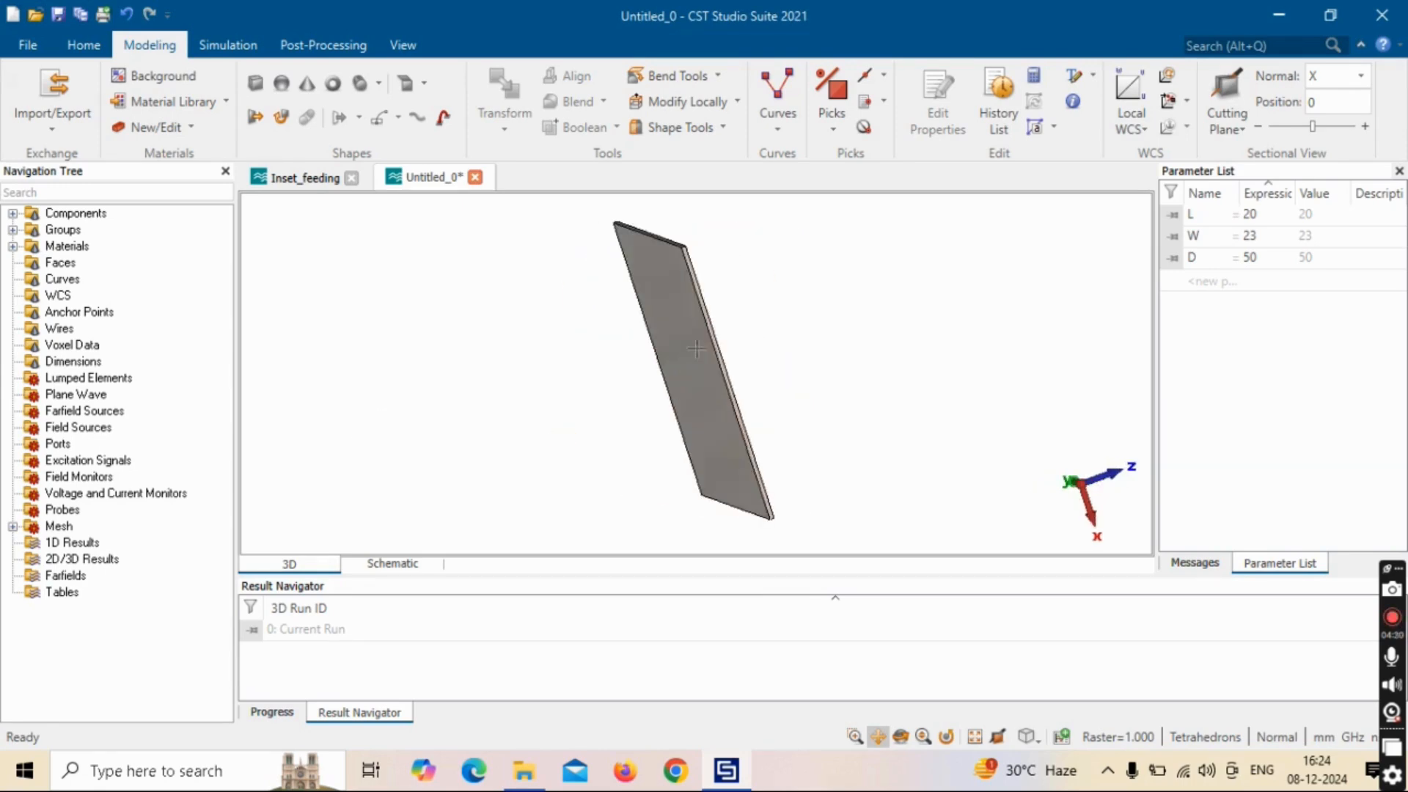
{"action": "scroll", "coordinate": [691, 385], "scroll_direction": "up", "scroll_amount": 4}
{"action": "scroll", "coordinate": [742, 405], "scroll_direction": "down", "scroll_amount": 2}
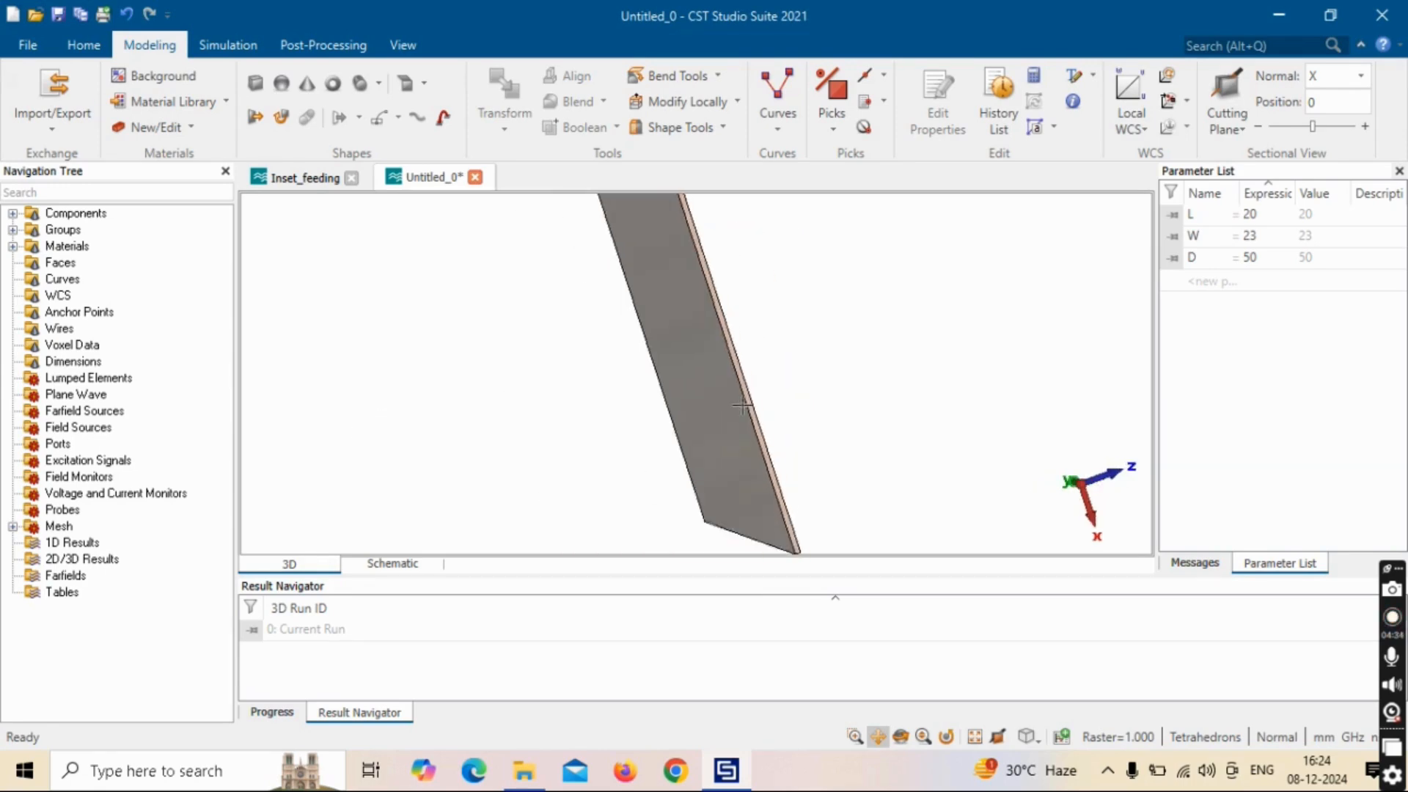
{"action": "scroll", "coordinate": [742, 404], "scroll_direction": "down", "scroll_amount": 2}
{"action": "left_click_drag", "start_coordinate": [863, 398], "coordinate": [686, 404]}
{"action": "scroll", "coordinate": [686, 404], "scroll_direction": "up", "scroll_amount": 2}
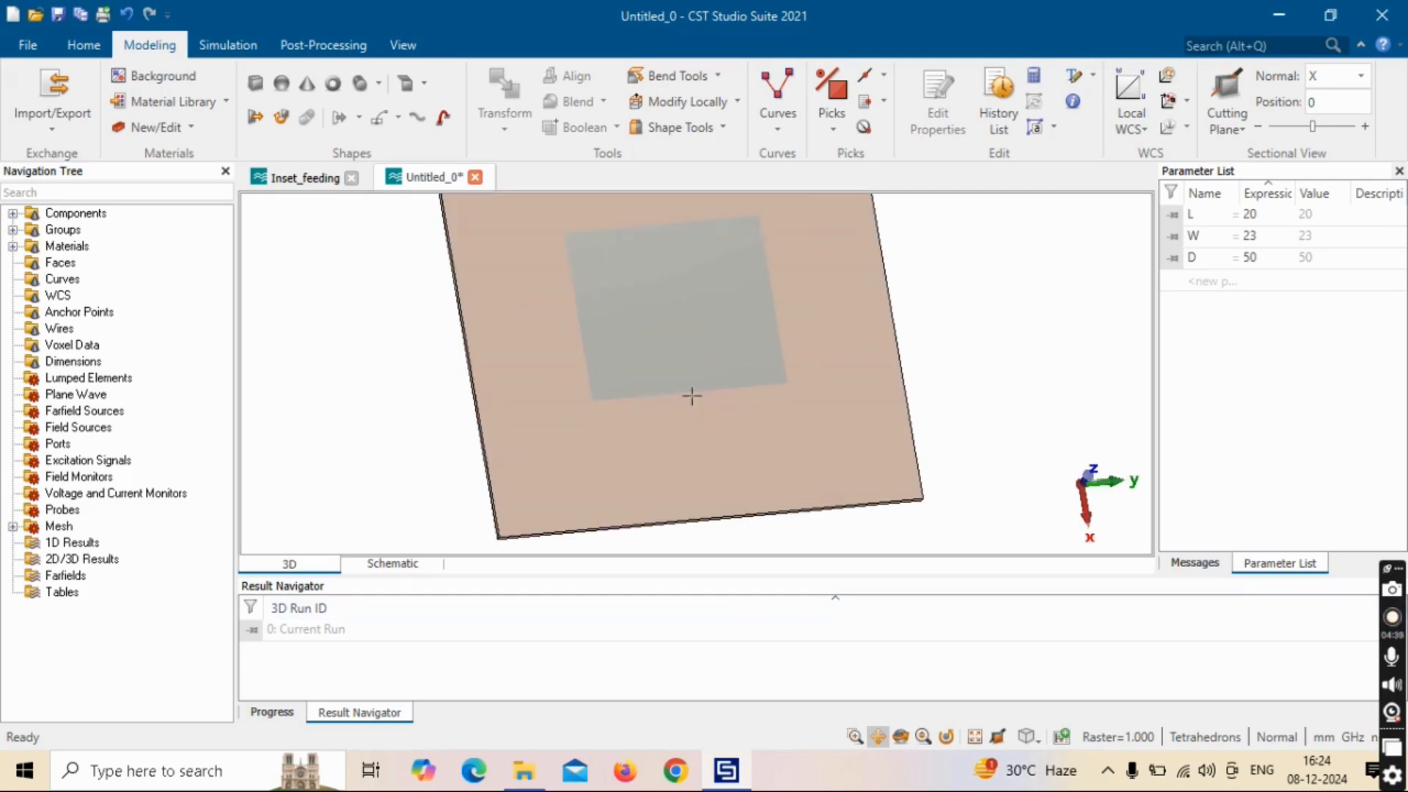
{"action": "left_click", "coordinate": [255, 84]}
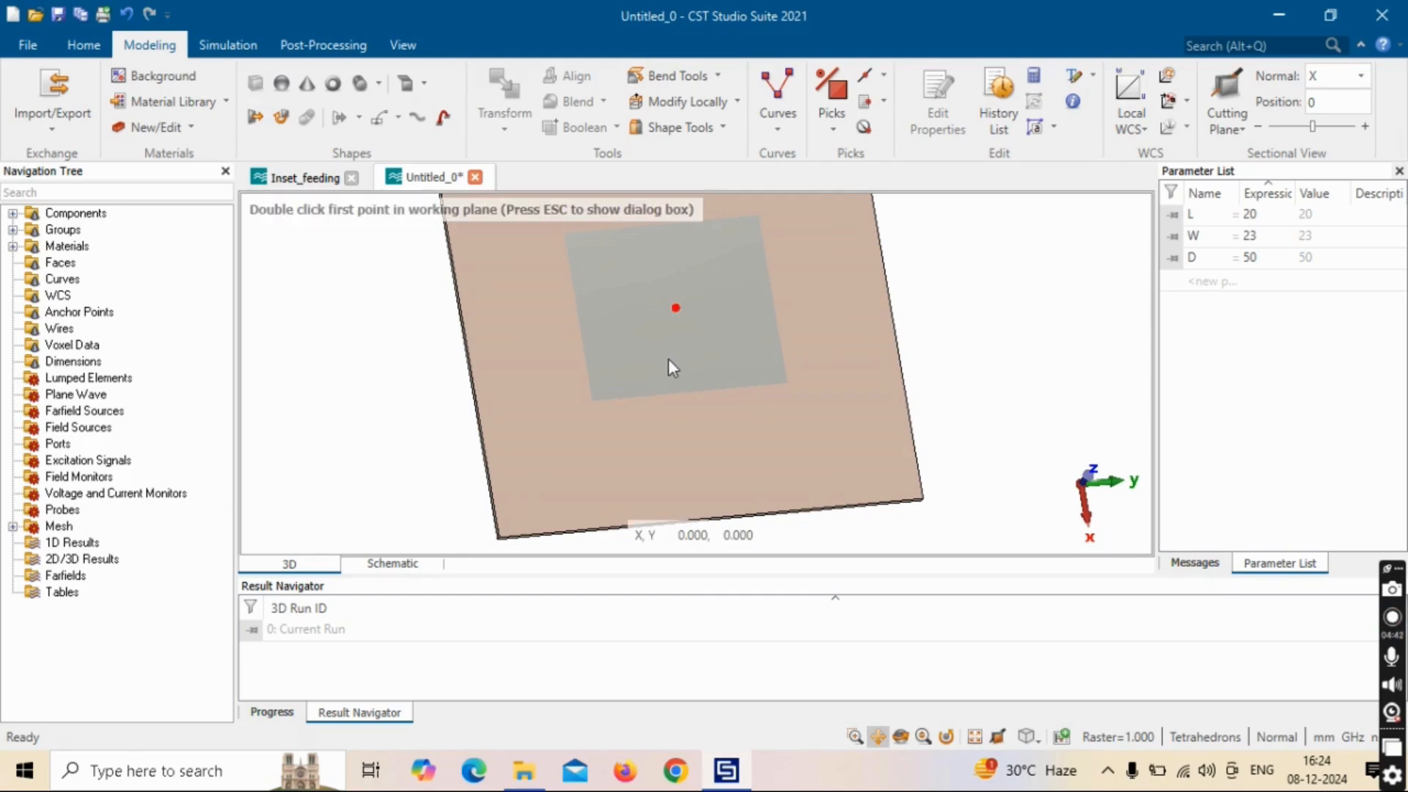
{"action": "key", "text": "Escape"}
{"action": "double_click", "coordinate": [1146, 138]}
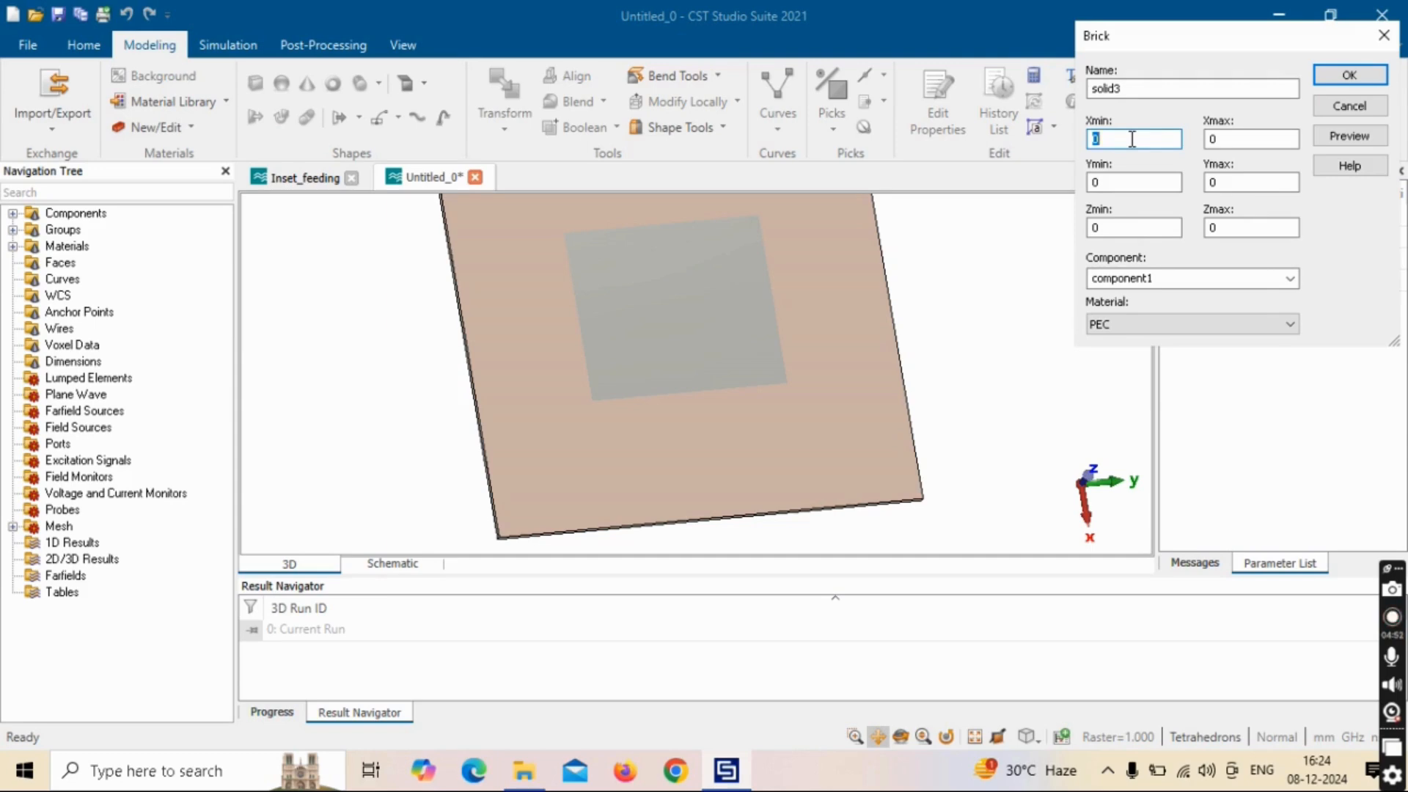
{"action": "type", "text": "L/2"}
{"action": "key", "text": "Tab"}
{"action": "type", "text": "L"}
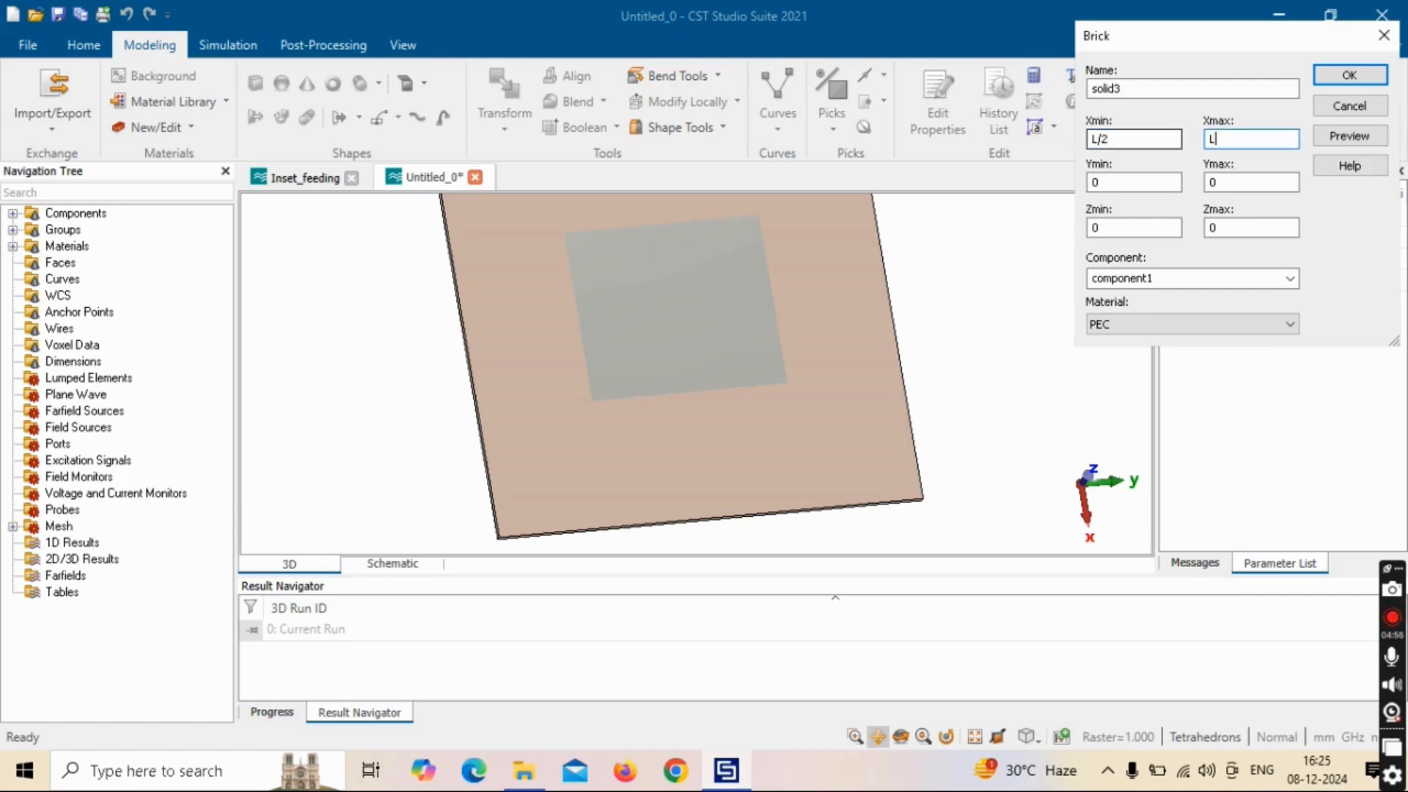
{"action": "type", "text": "/2+FL"}
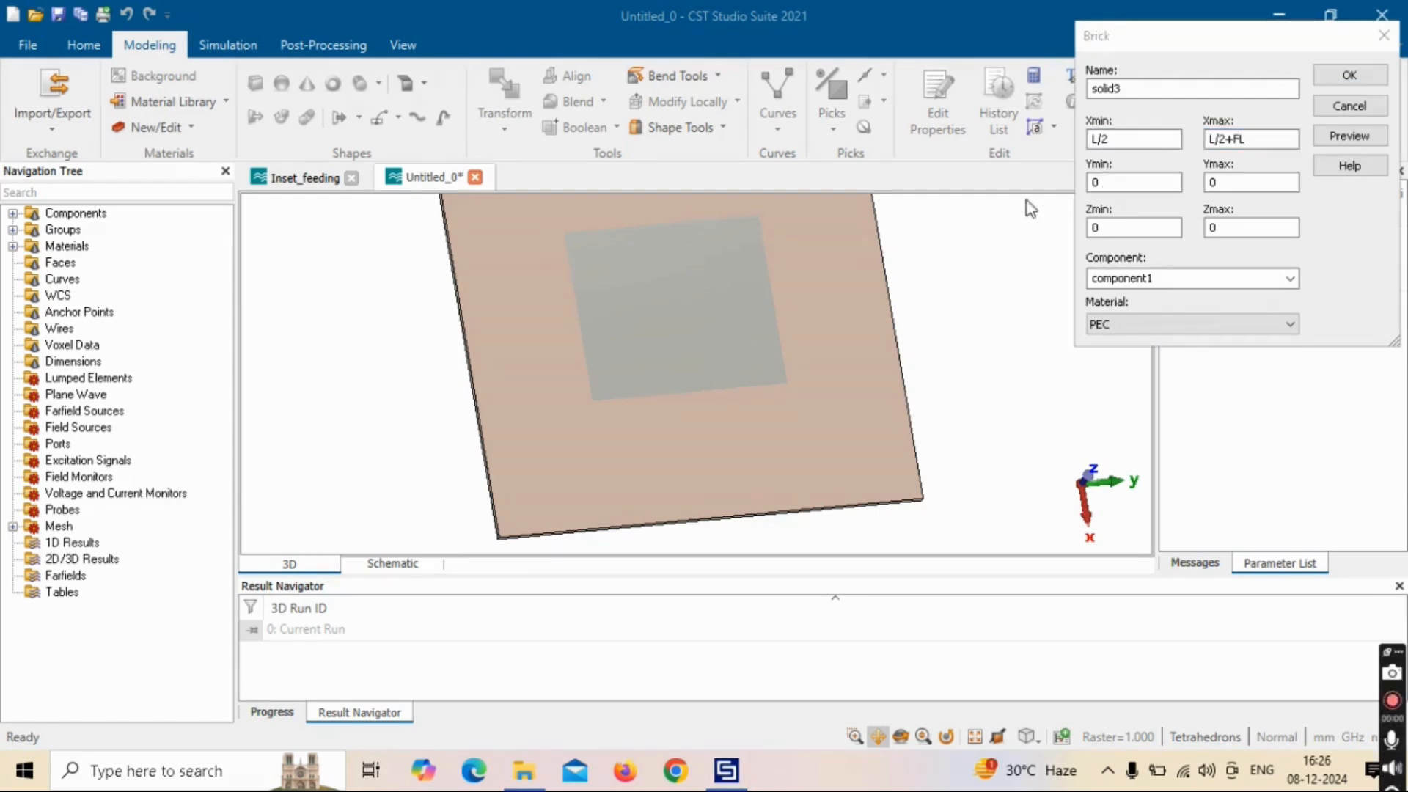
Step: Set the feed line brick's Y range from -FW/2 to FW/2
{"action": "double_click", "coordinate": [1112, 182]}
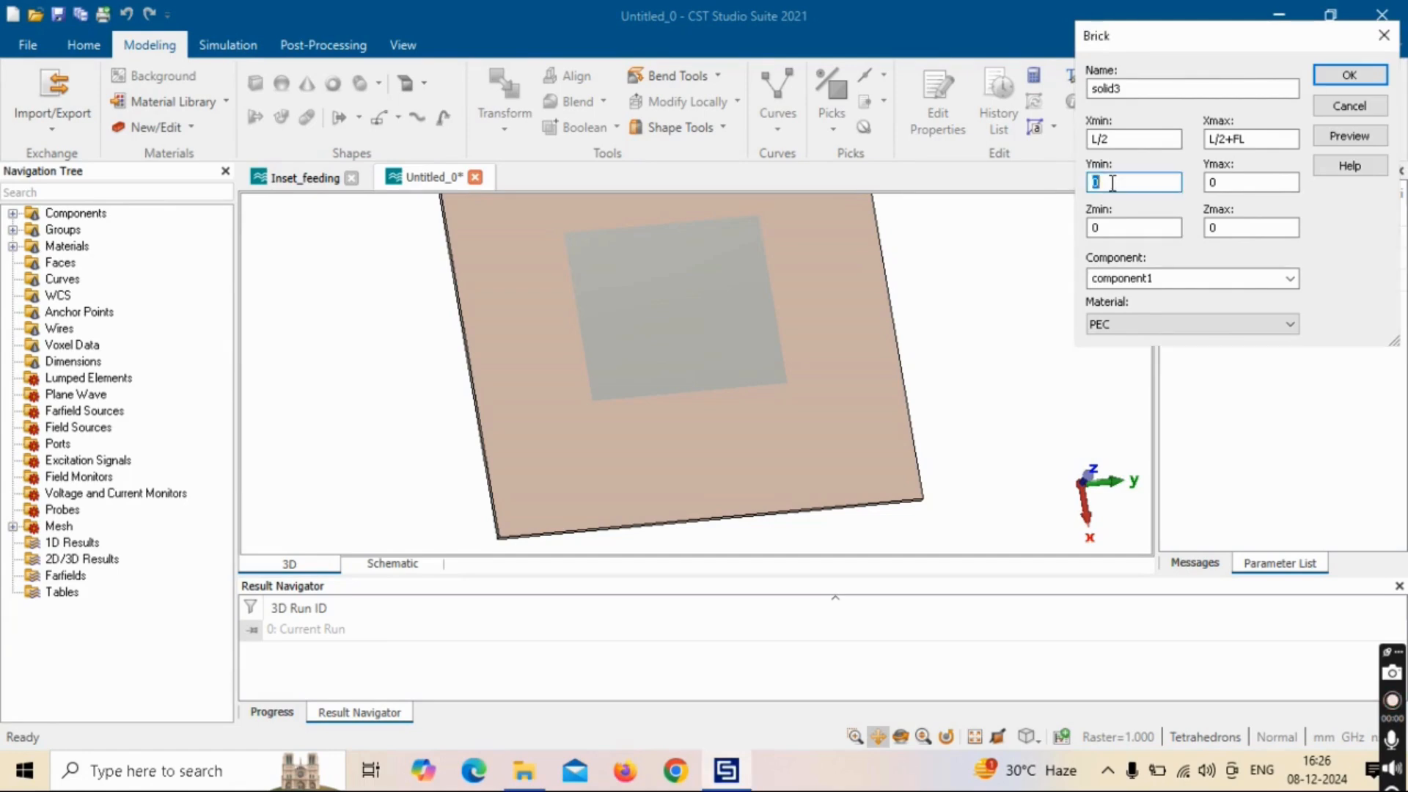
{"action": "type", "text": "-FW/2"}
{"action": "key", "text": "Tab"}
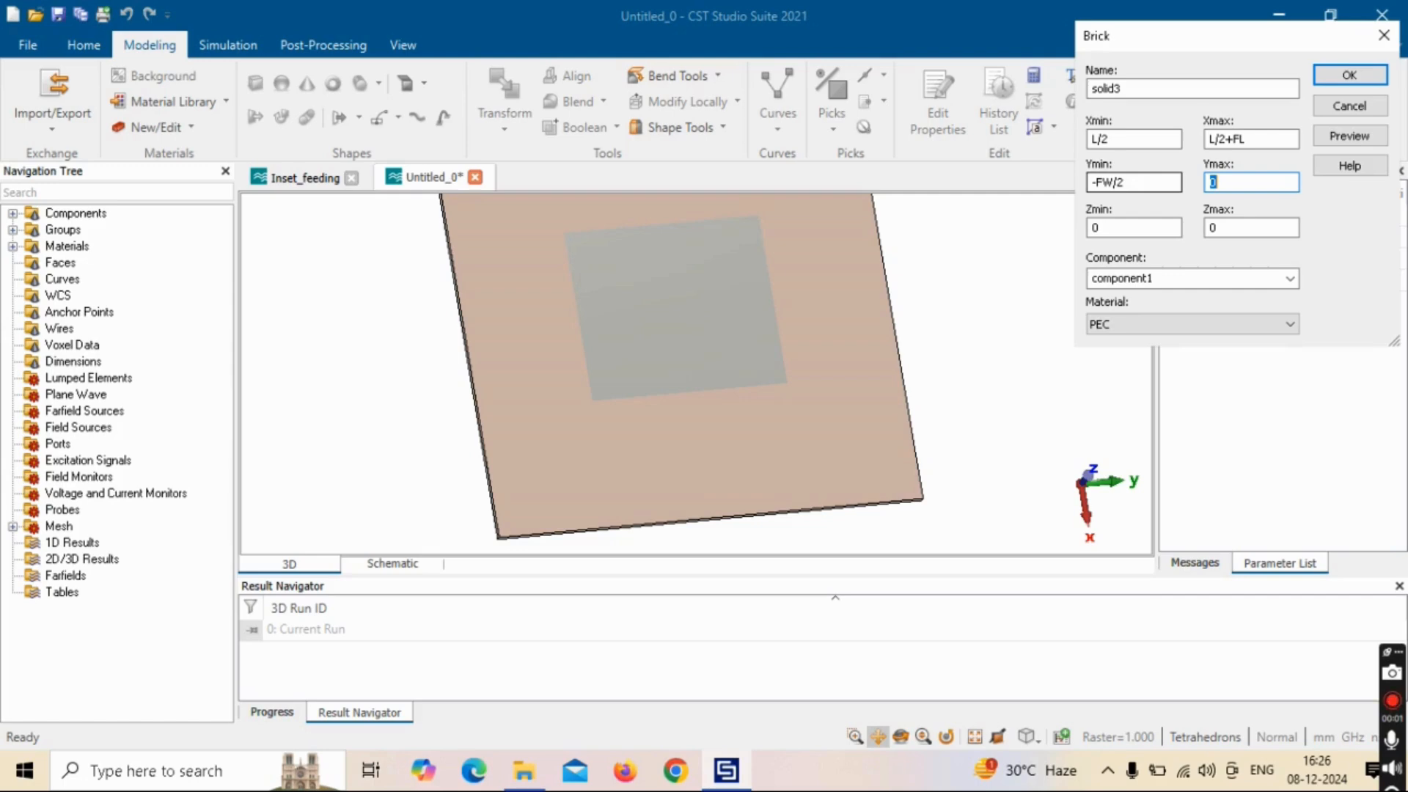
{"action": "type", "text": "FW/2"}
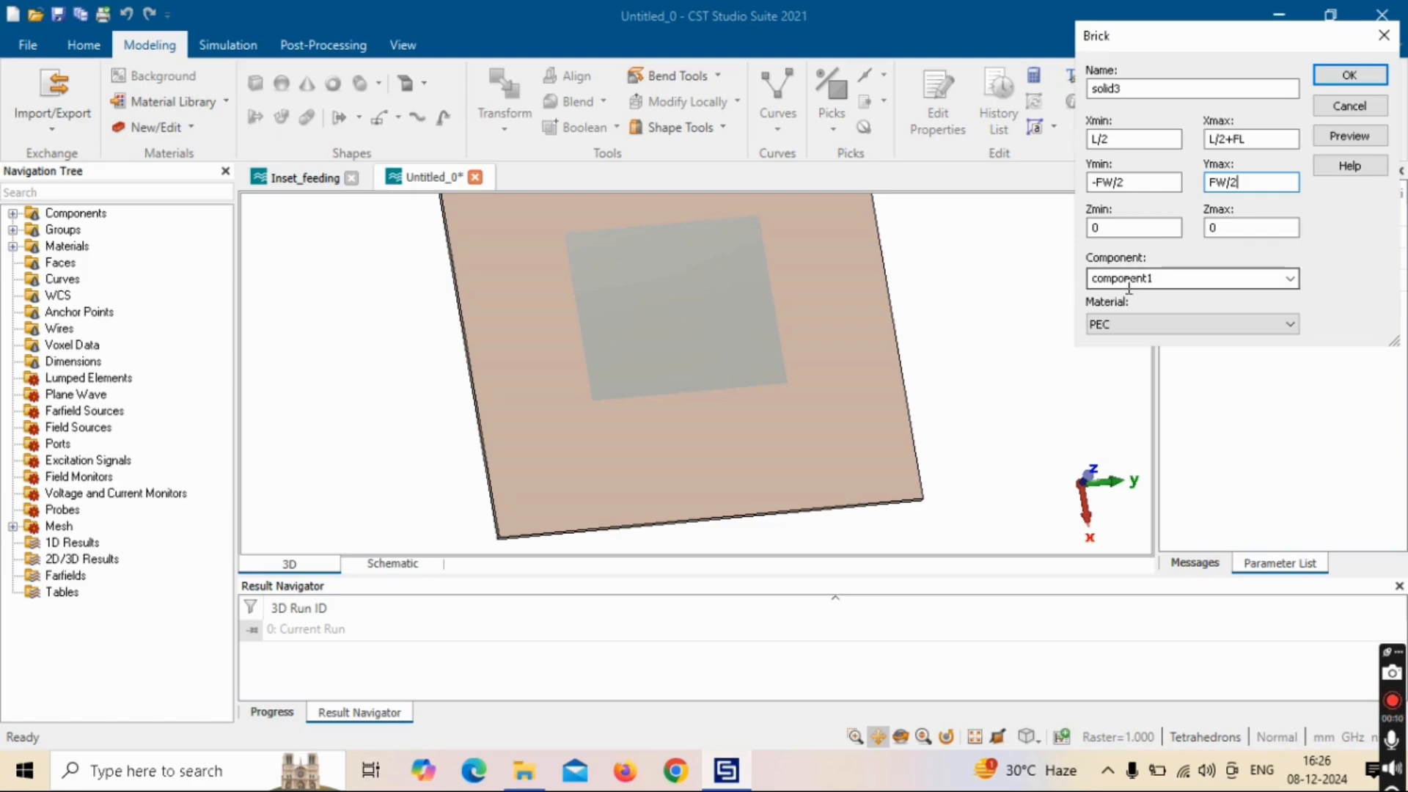
Step: Create the PEC feed line brick, defining parameter FL as 14 and FW as 2.2
{"action": "left_click", "coordinate": [1349, 75]}
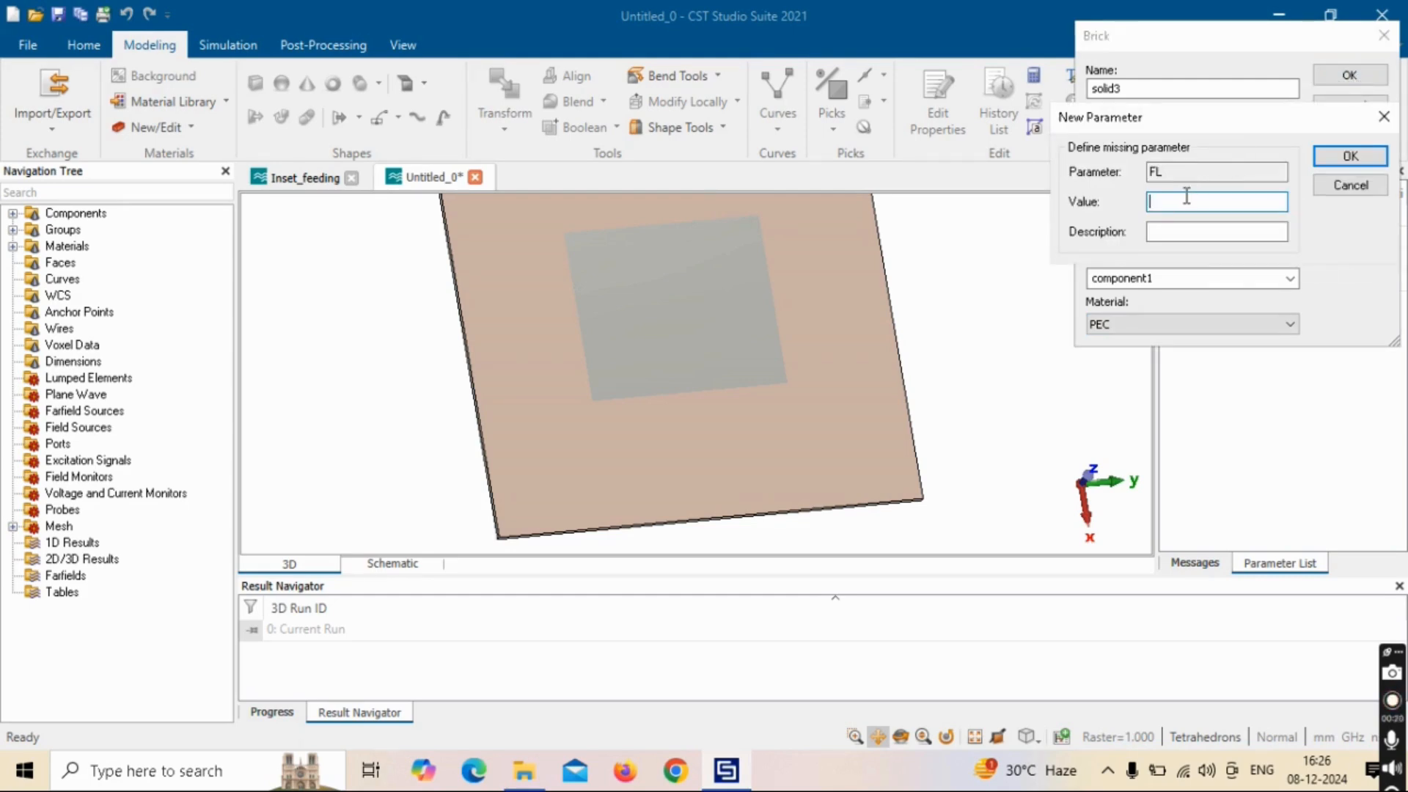
{"action": "type", "text": "14"}
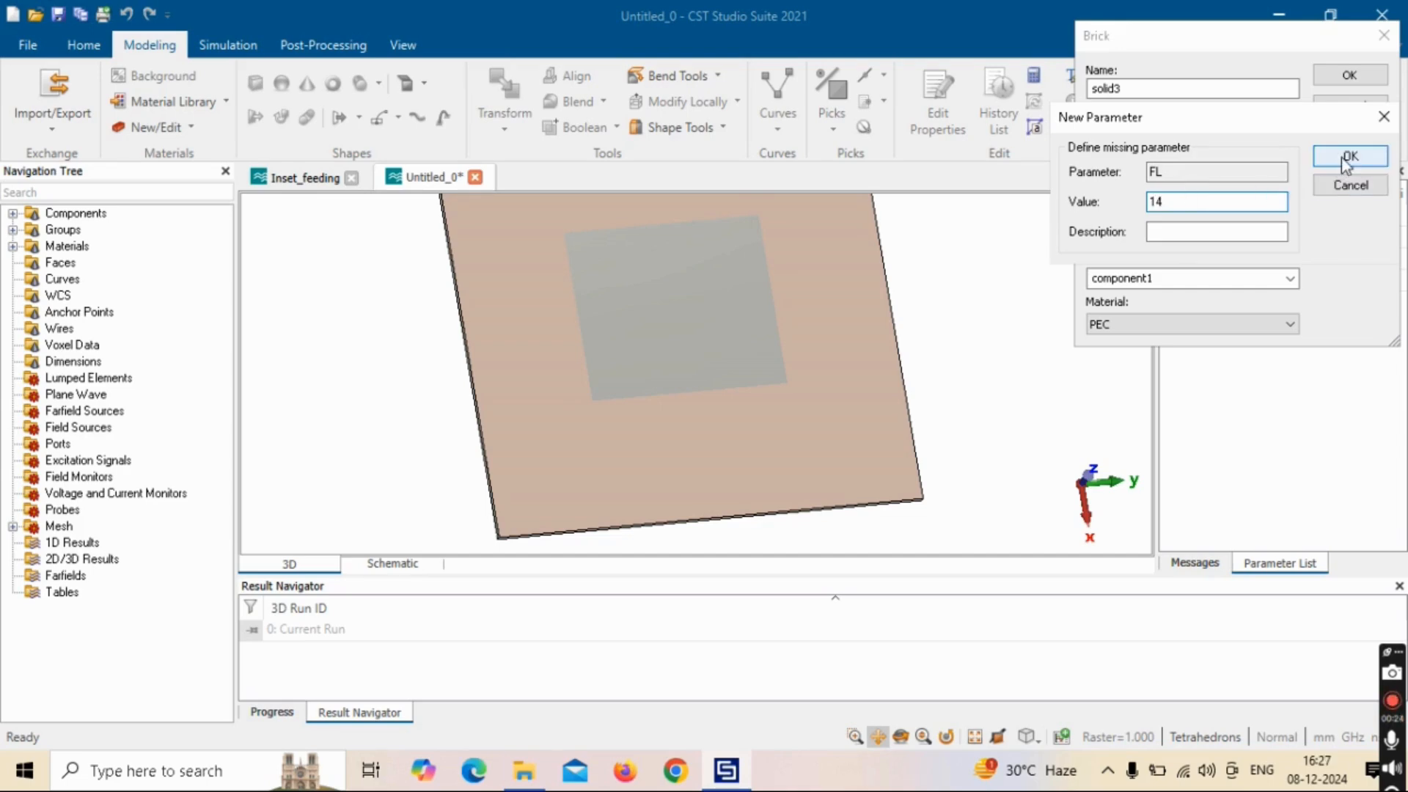
{"action": "left_click", "coordinate": [1347, 156]}
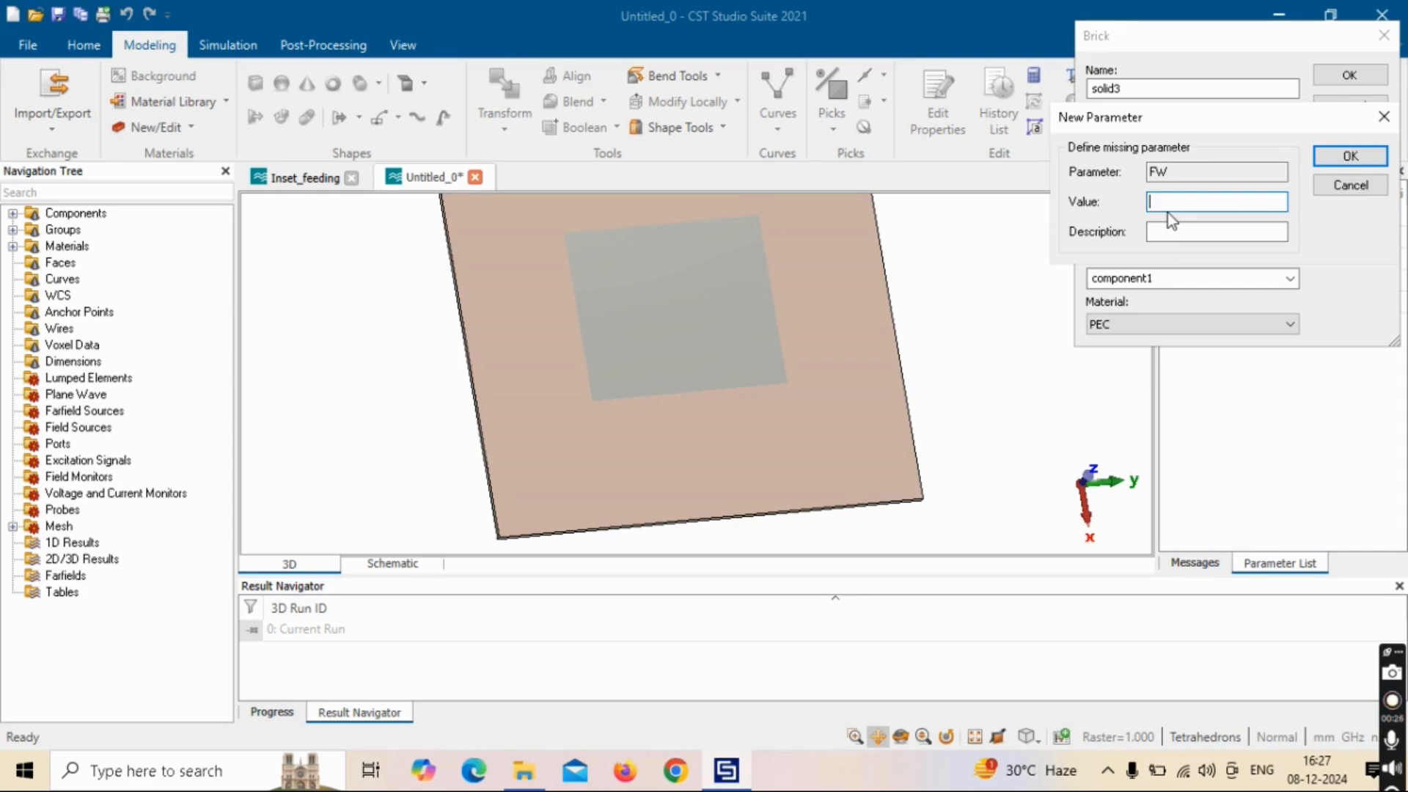
{"action": "type", "text": "2.2"}
{"action": "key", "text": "Return"}
{"action": "key", "text": "Return"}
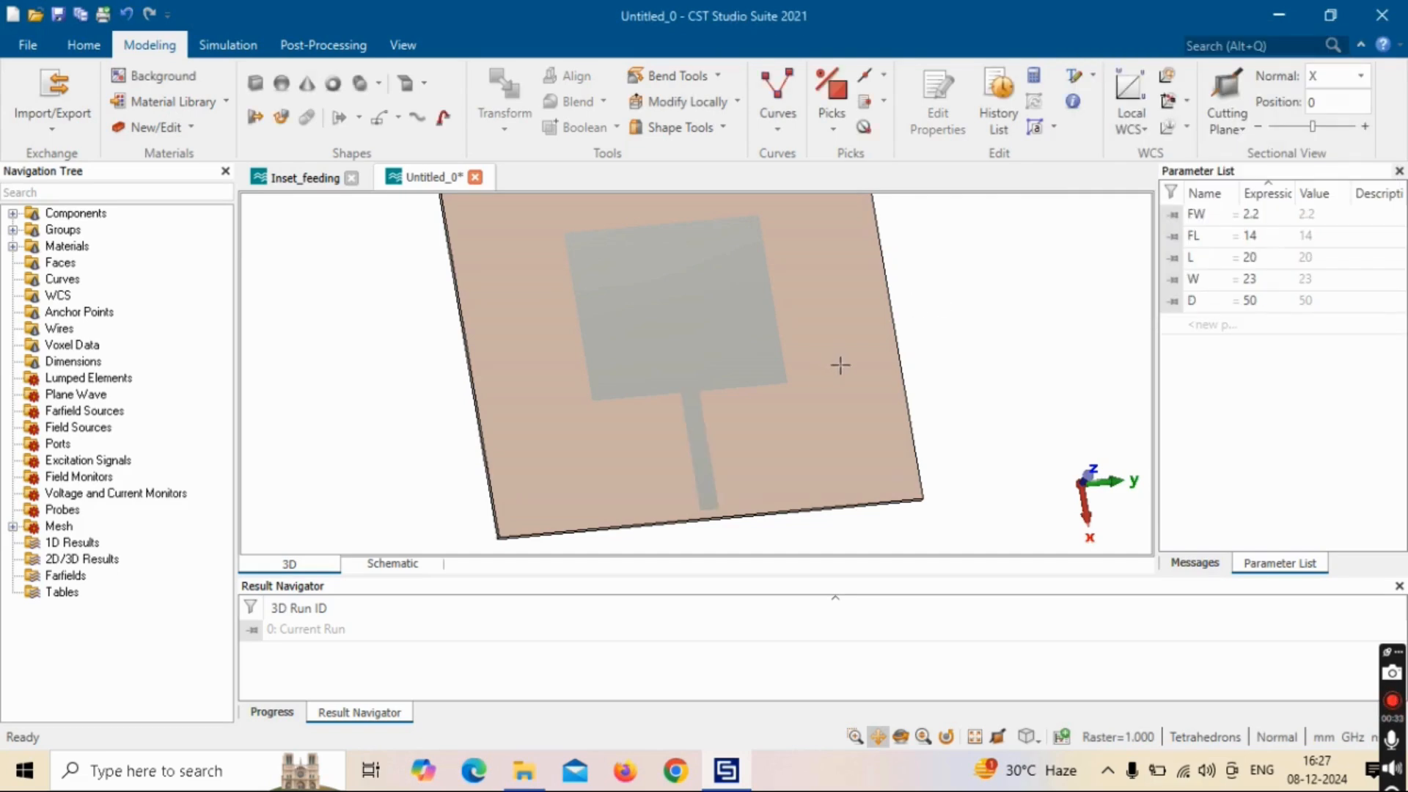
Step: Start another brick by numeric entry for the inset gap with its Xmin at L/2
{"action": "left_click_drag", "start_coordinate": [760, 420], "coordinate": [720, 360]}
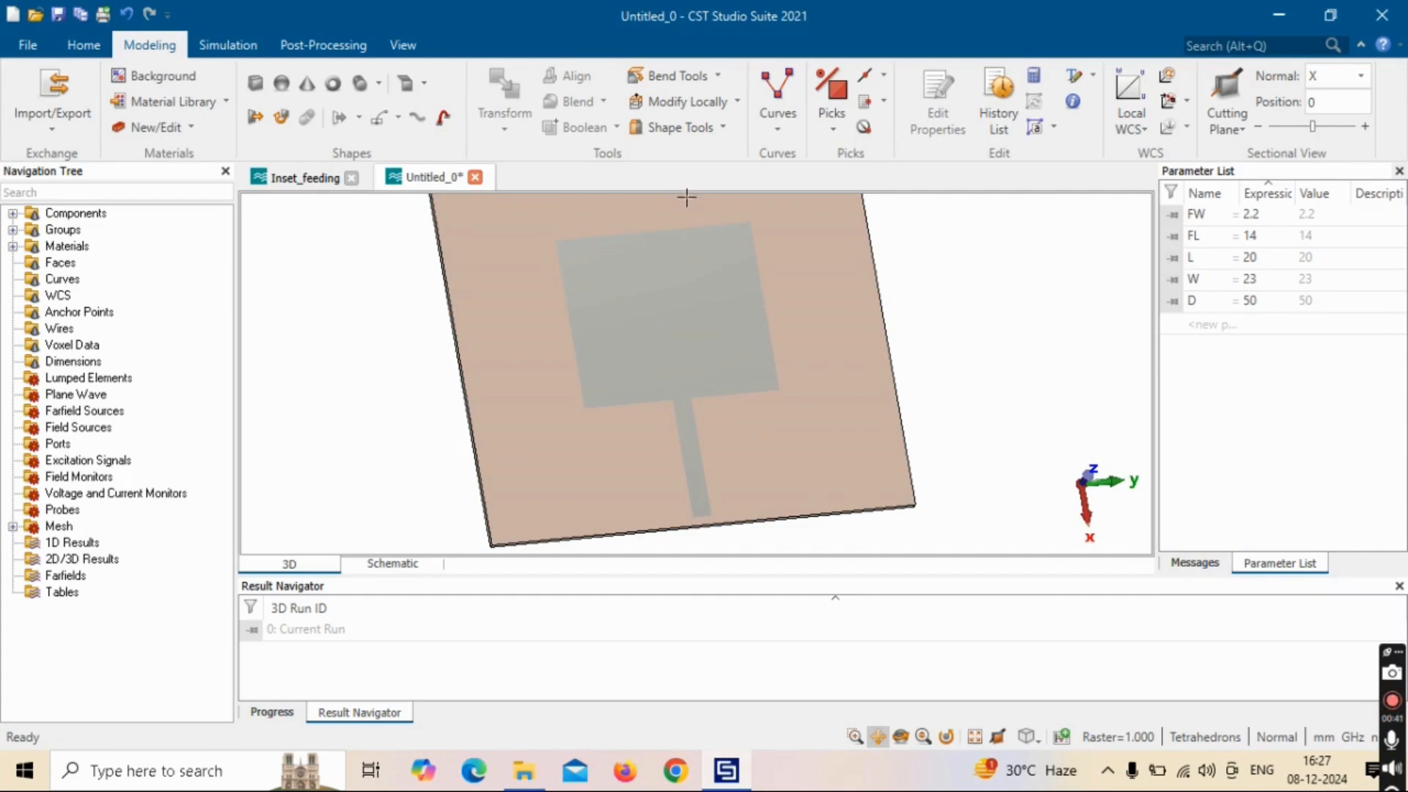
{"action": "left_click", "coordinate": [256, 85]}
{"action": "key", "text": "Escape"}
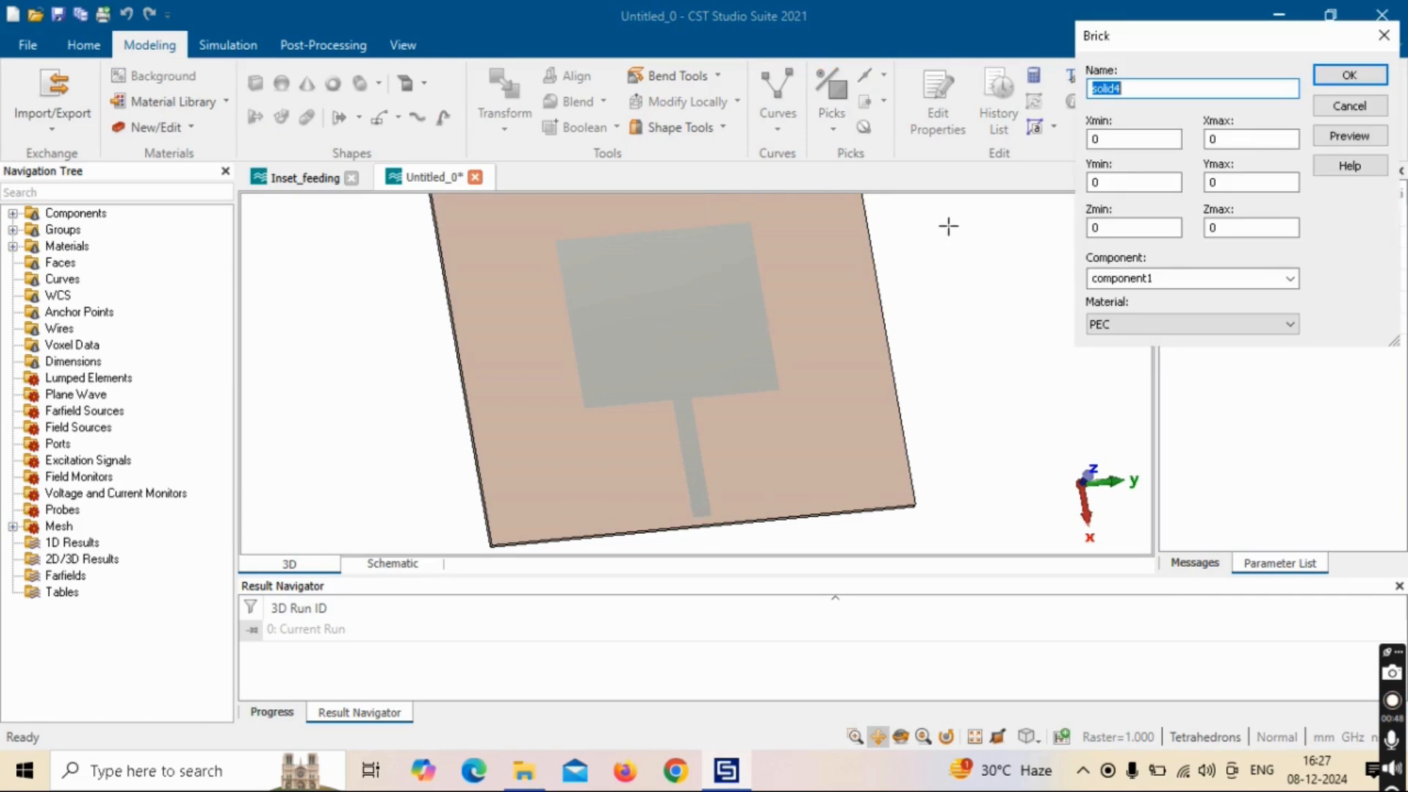
{"action": "left_click_drag", "start_coordinate": [1115, 37], "coordinate": [992, 138]}
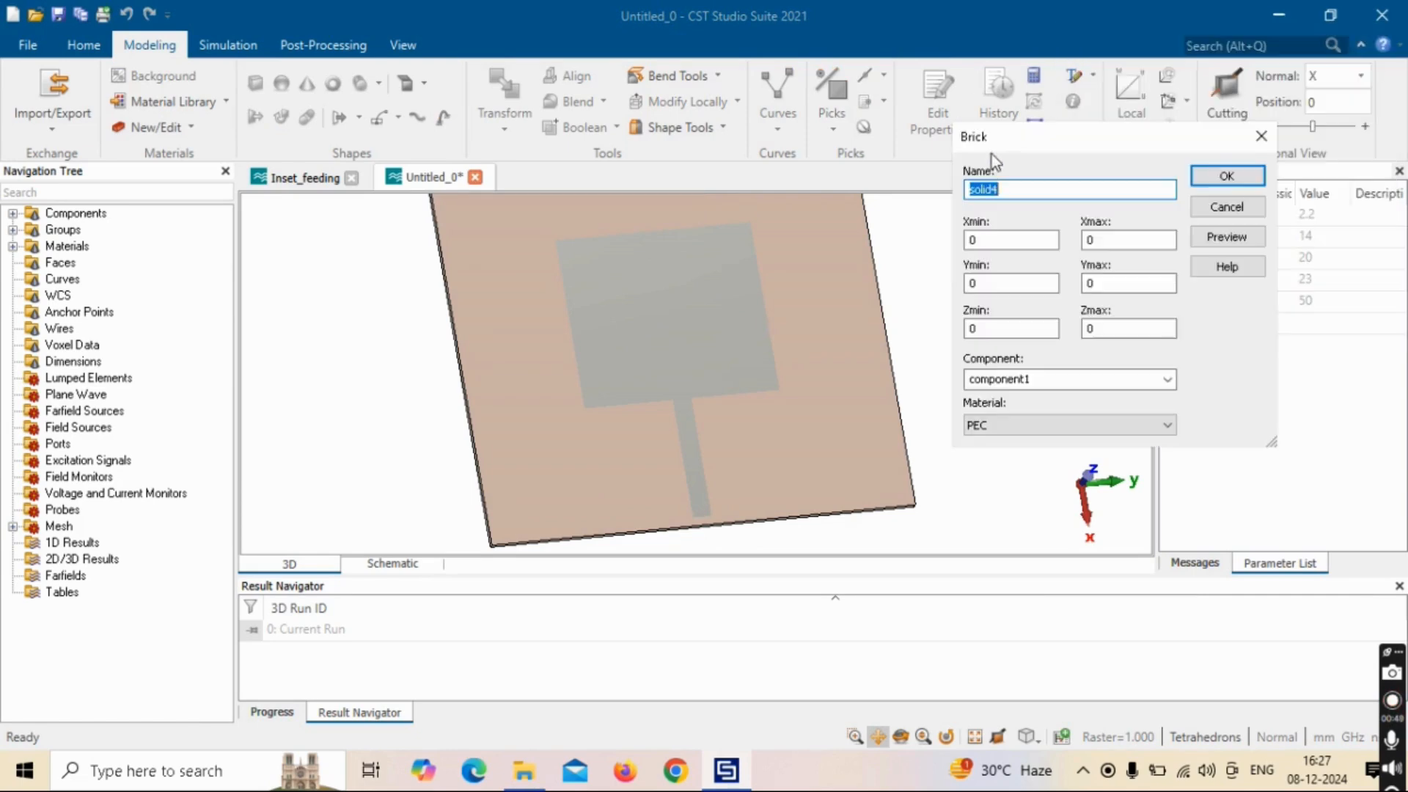
{"action": "double_click", "coordinate": [1001, 240]}
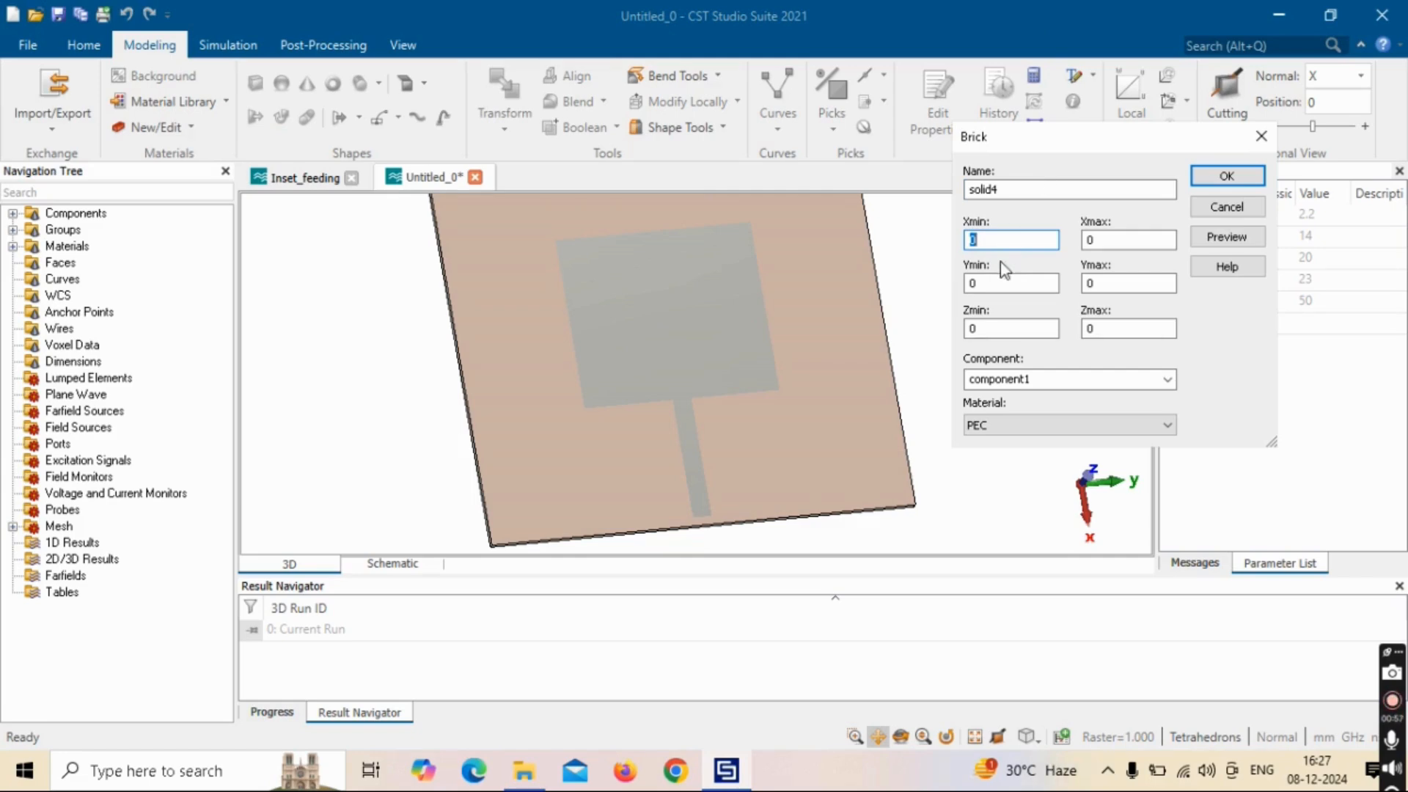
{"action": "type", "text": "I"}
{"action": "key", "text": "BackSpace"}
{"action": "type", "text": "L/2"}
{"action": "key", "text": "Tab"}
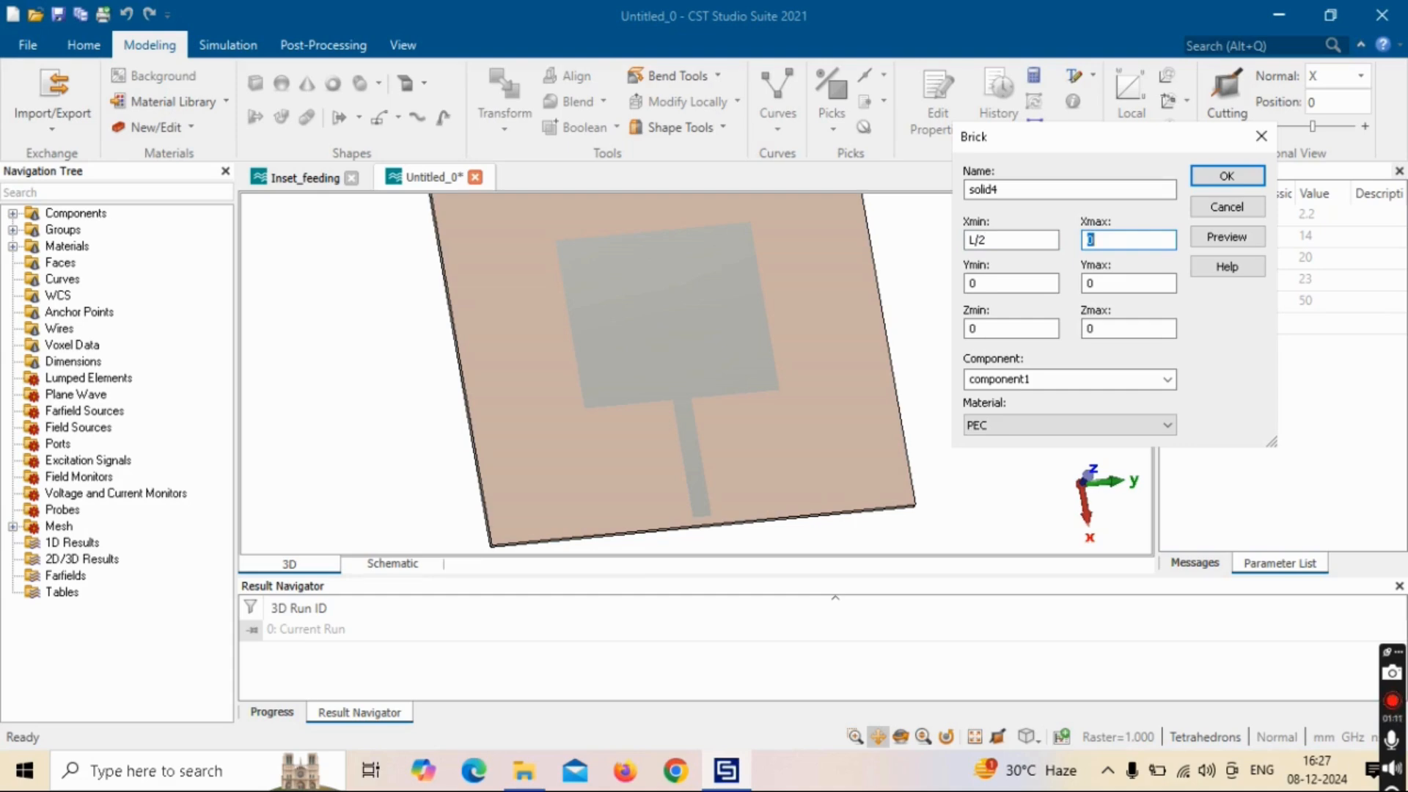
Step: Set the inset gap brick's Xmax to L/2-IL and its Y range from FW/2 to FW/2+IG
{"action": "type", "text": "L"}
{"action": "type", "text": "/2"}
{"action": "type", "text": "_"}
{"action": "type", "text": "-l"}
{"action": "type", "text": "L"}
{"action": "key", "text": "Tab"}
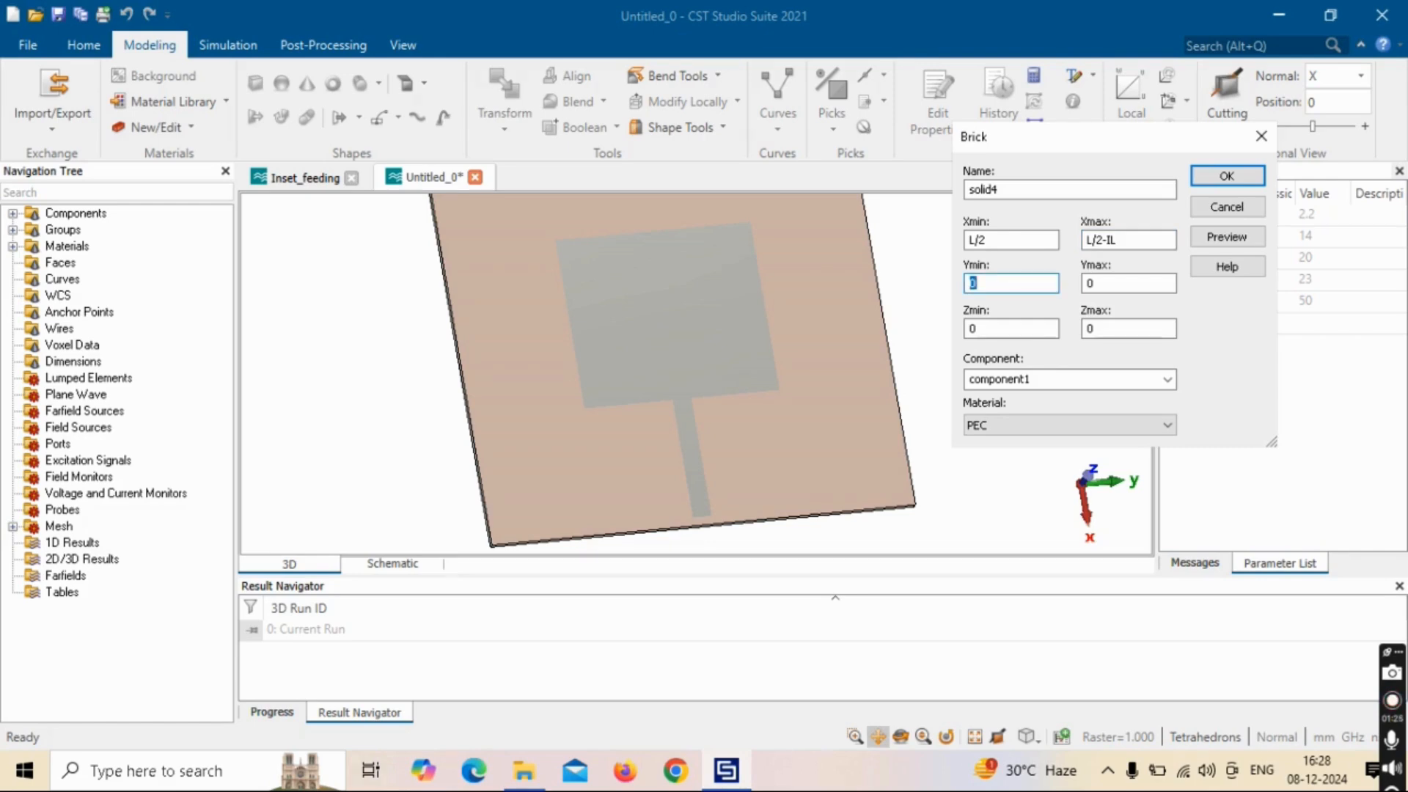
{"action": "type", "text": "FW/2"}
{"action": "key", "text": "Tab"}
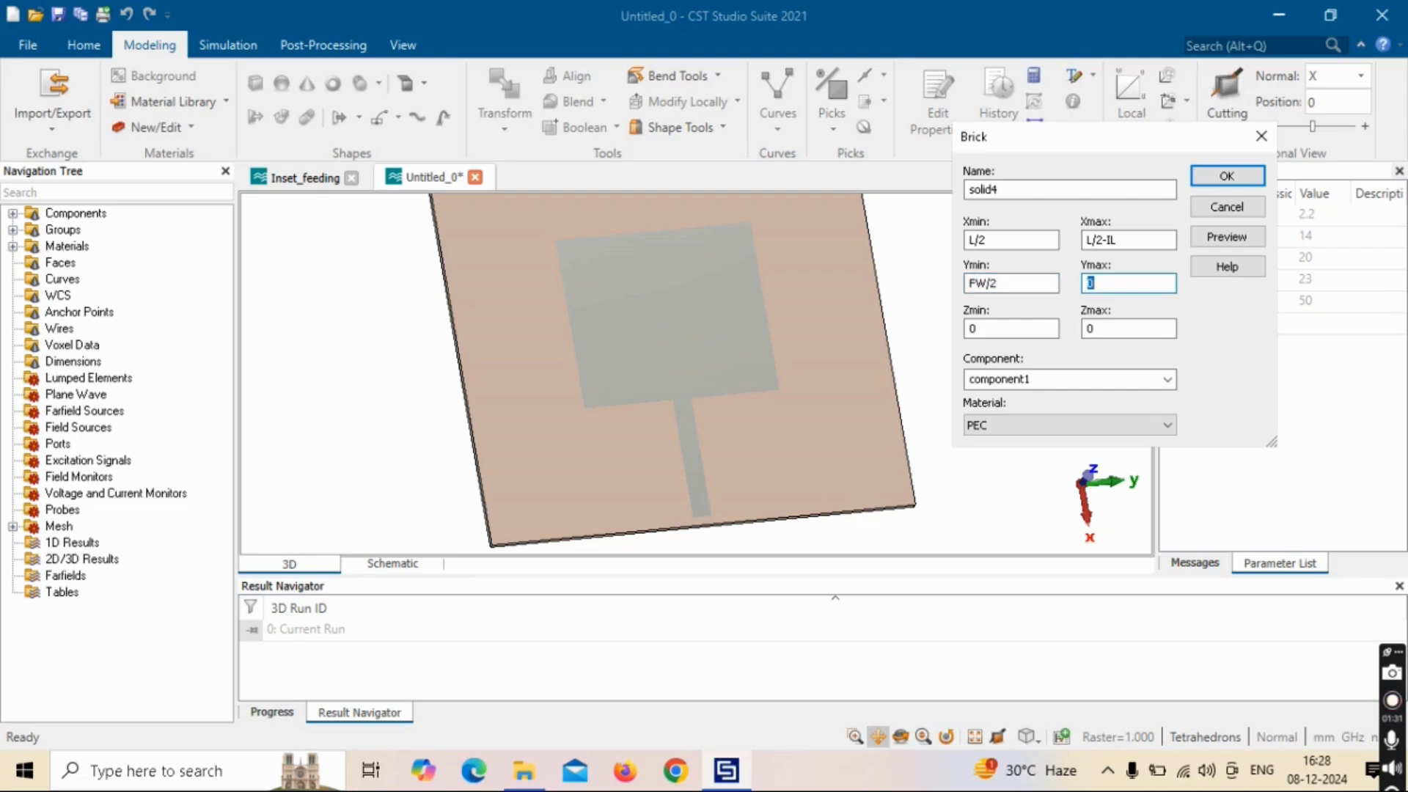
{"action": "type", "text": "FW/2+IG"}
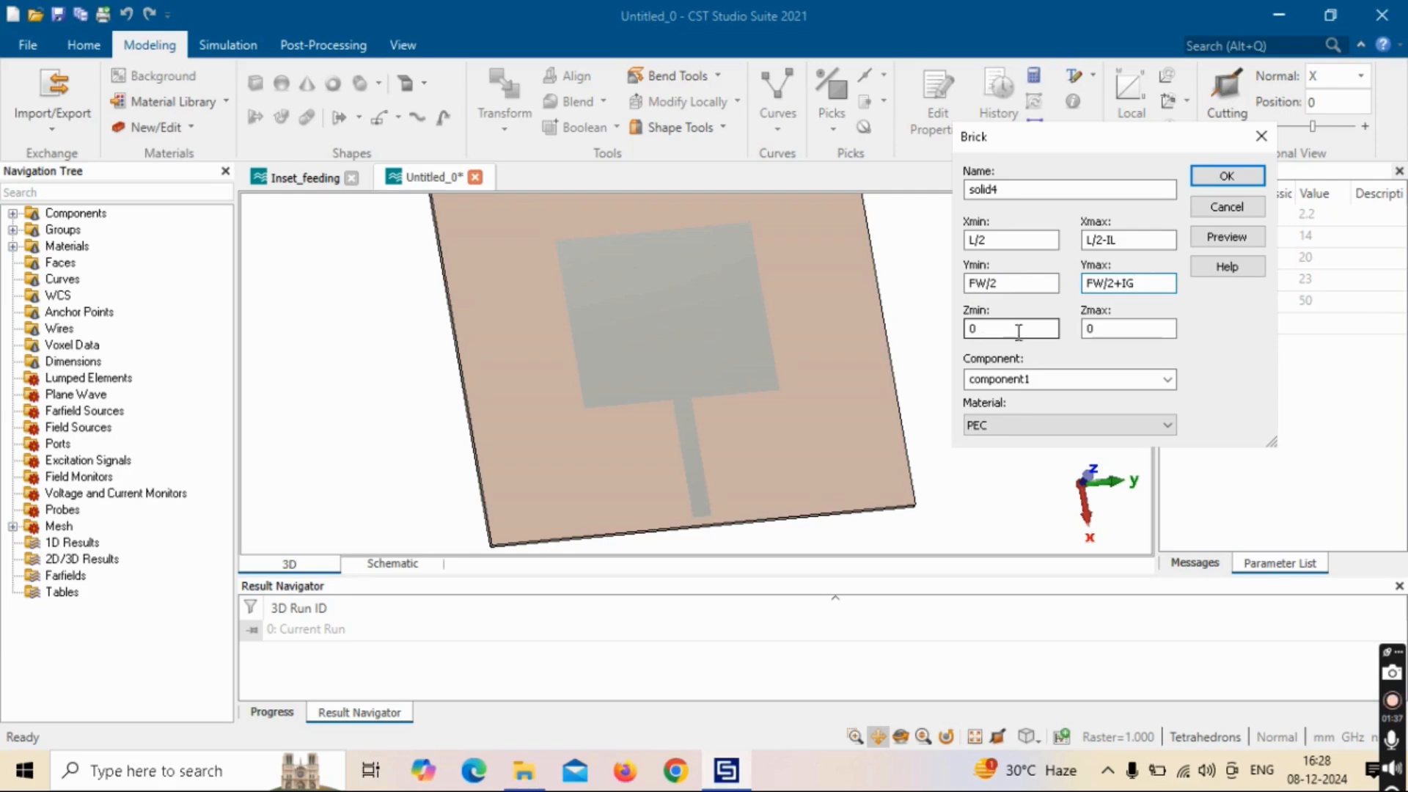
Step: Create the inset gap brick, defining parameter IL as 5.4 and IG as 2
{"action": "left_click", "coordinate": [1235, 178]}
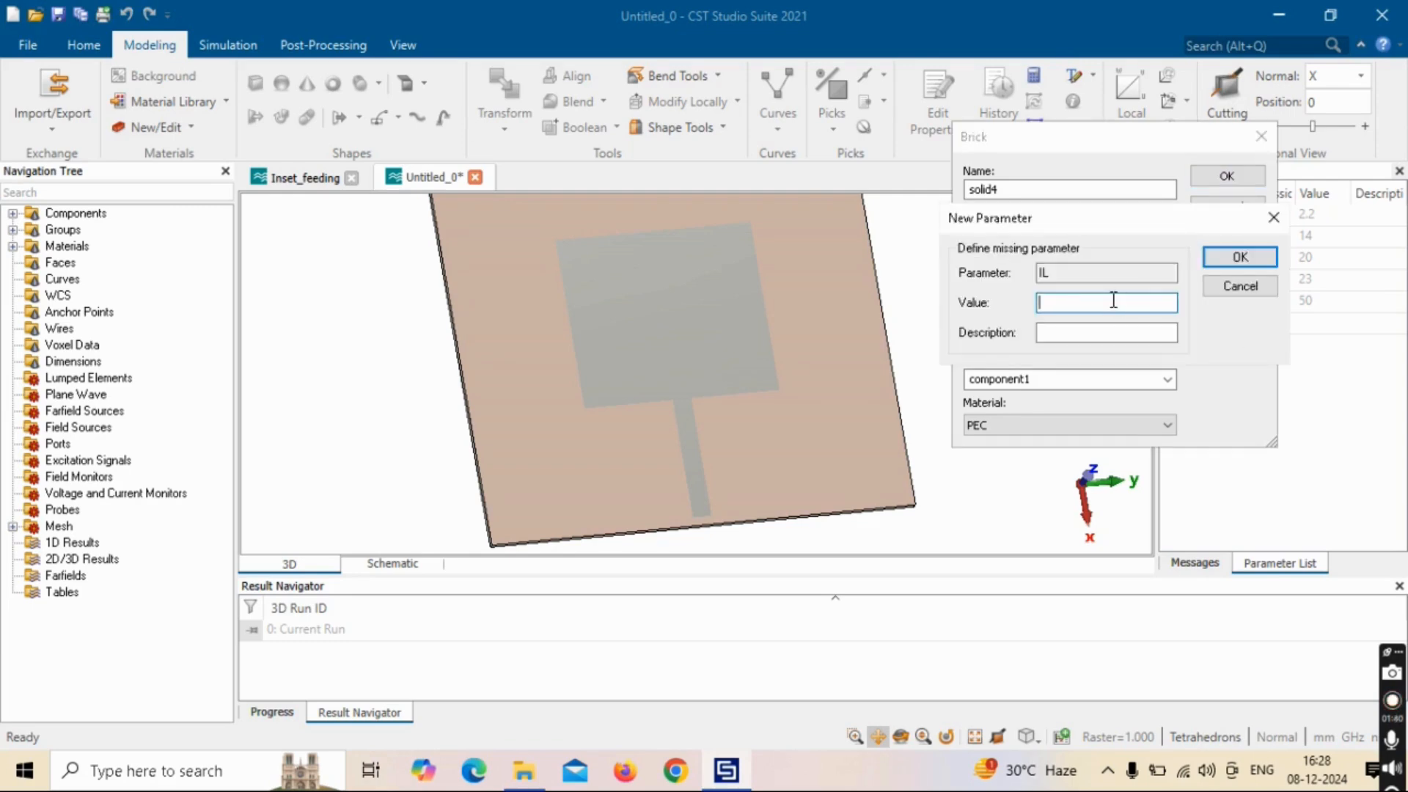
{"action": "type", "text": "5.4"}
{"action": "key", "text": "Return"}
{"action": "type", "text": "2"}
{"action": "key", "text": "Return"}
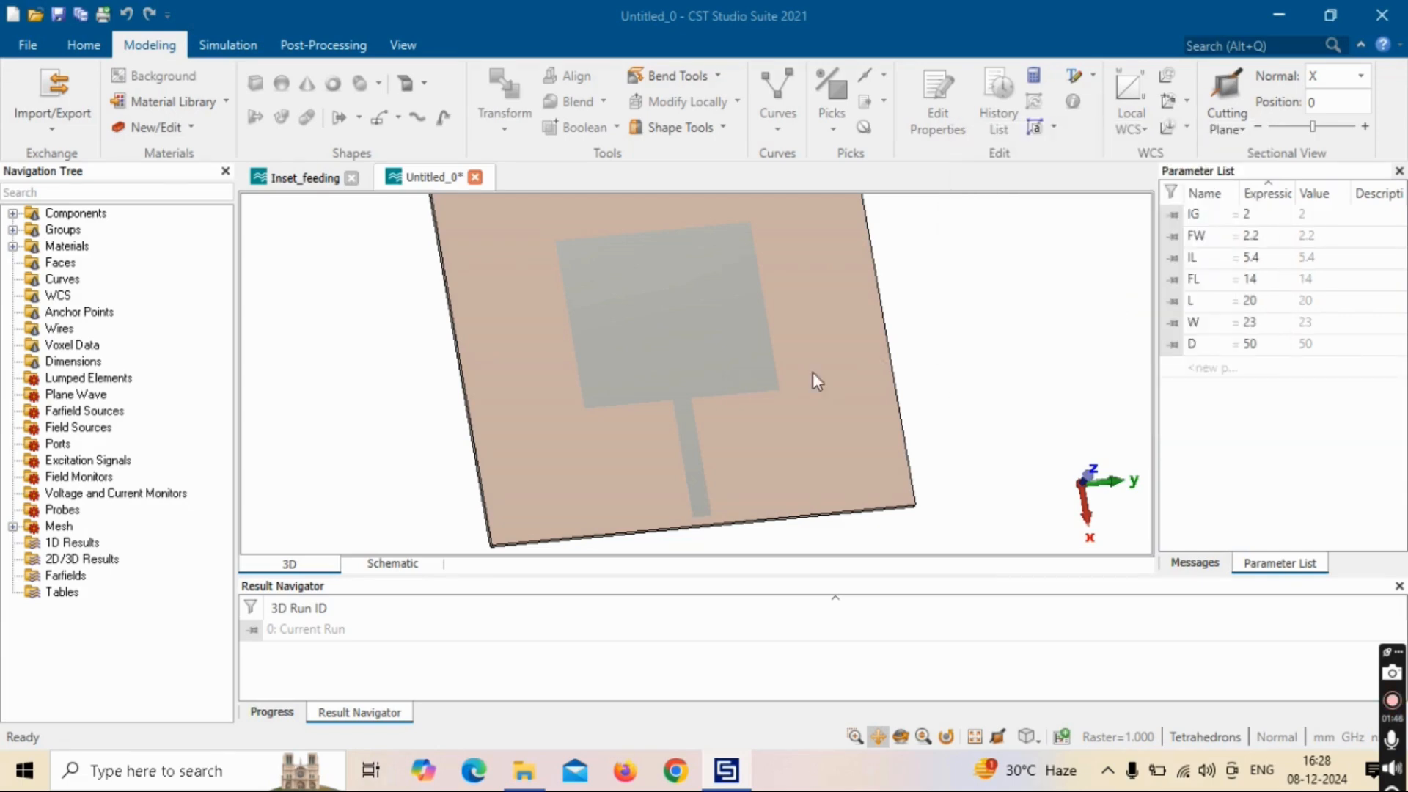
Step: Highlight the inset gap brick solid4 within component1 to check its position on the patch
{"action": "left_click", "coordinate": [12, 213]}
{"action": "left_click", "coordinate": [32, 230]}
{"action": "left_click", "coordinate": [109, 311]}
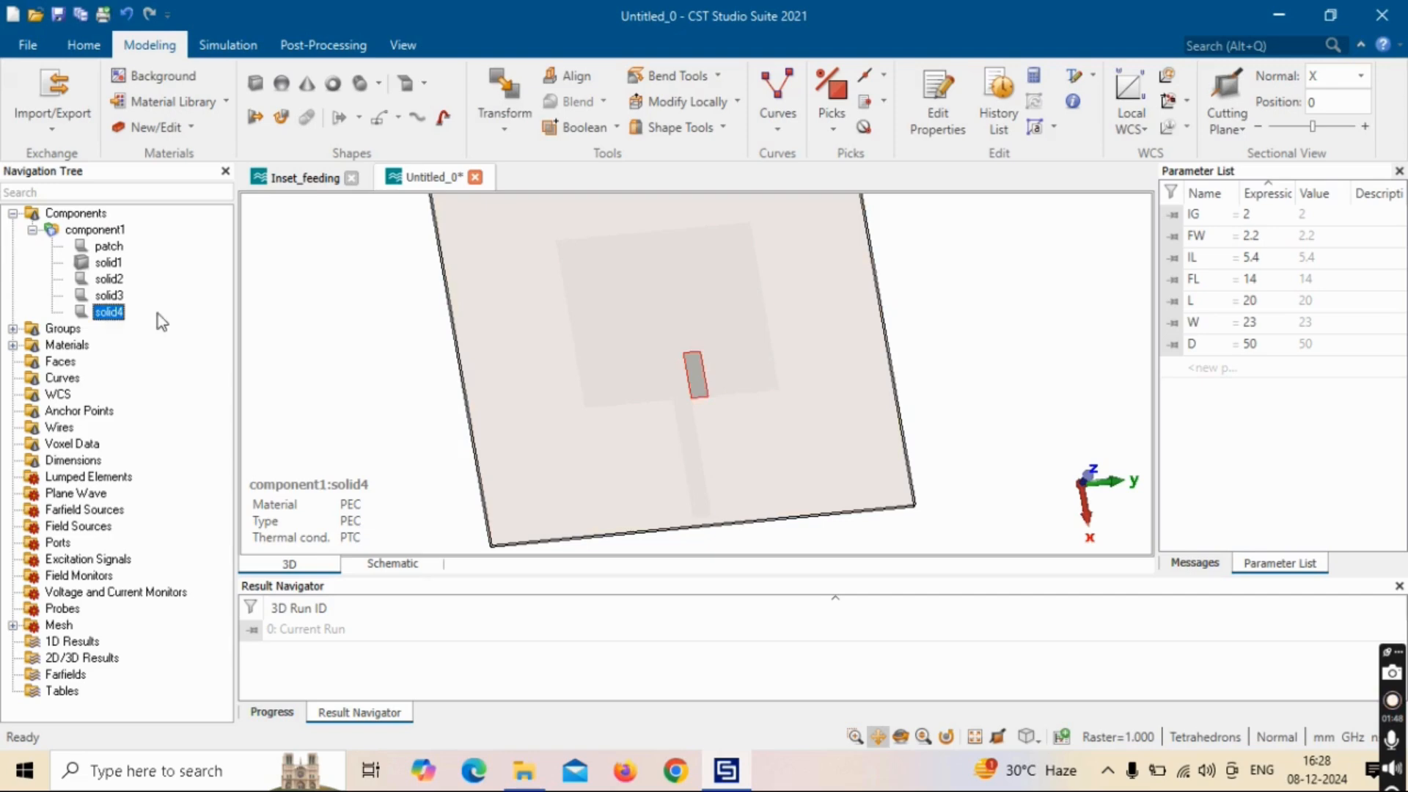
{"action": "left_click", "coordinate": [957, 385]}
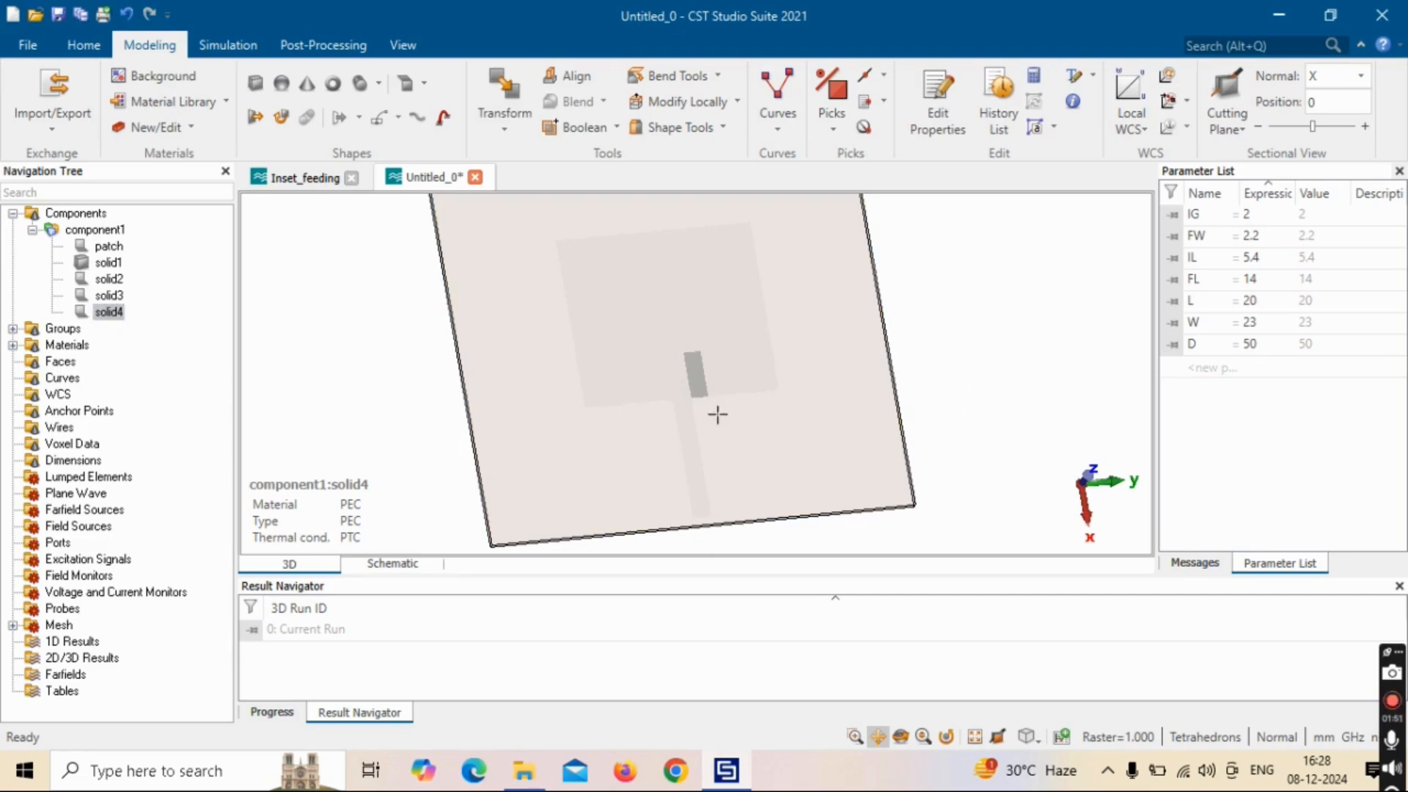
Step: Set up a Mirror transform of the inset gap brick solid4 with the Copy option enabled
{"action": "scroll", "coordinate": [686, 384], "scroll_direction": "up", "scroll_amount": 5}
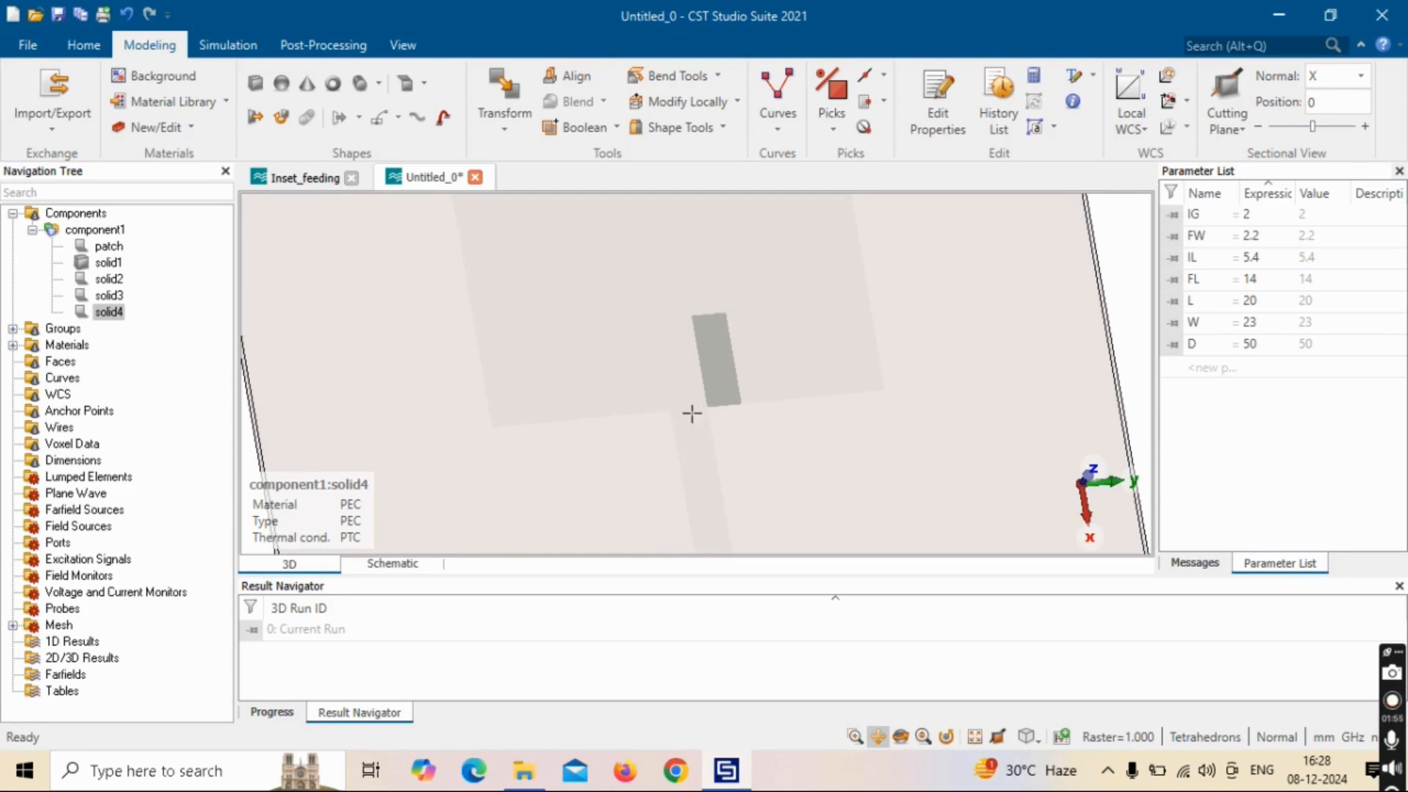
{"action": "left_click_drag", "start_coordinate": [691, 413], "coordinate": [635, 434]}
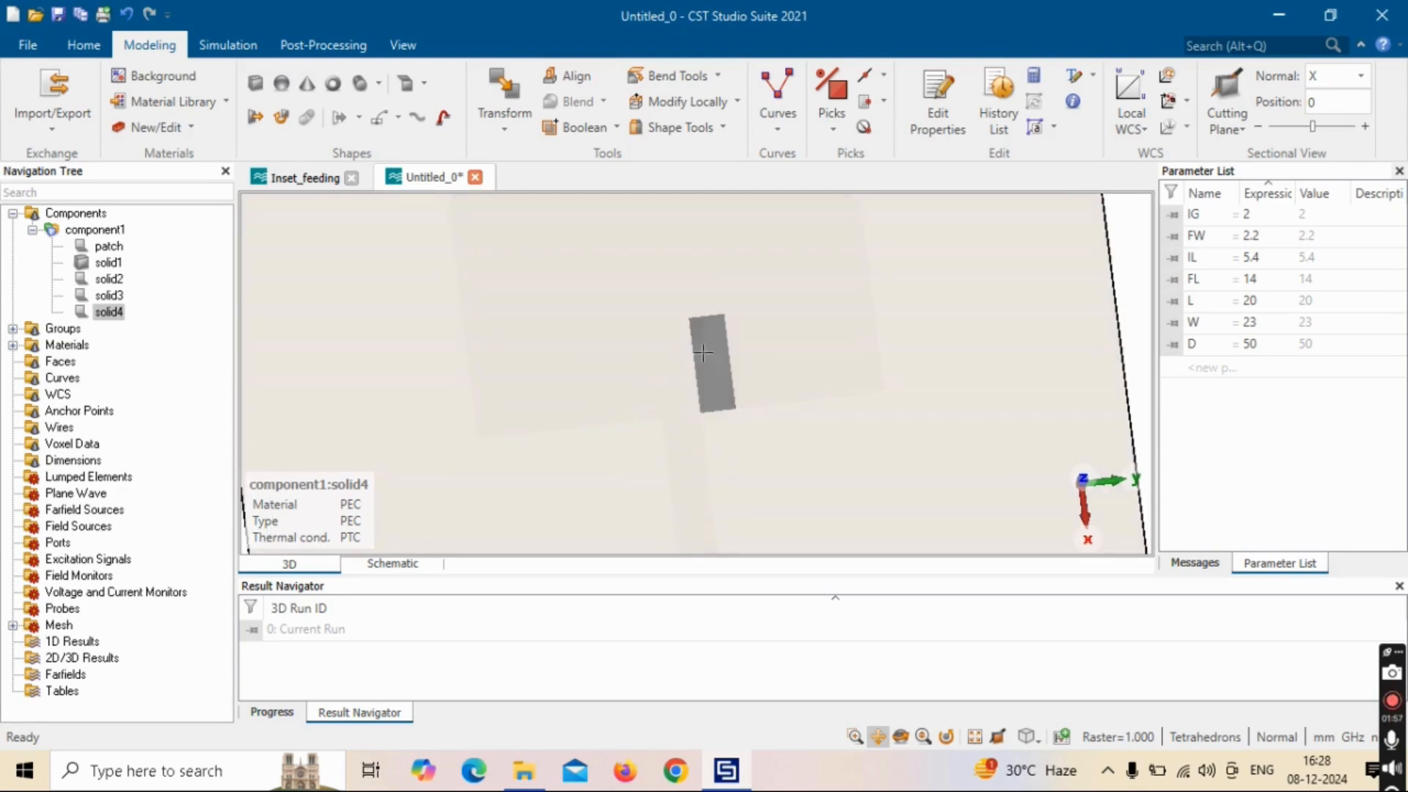
{"action": "left_click", "coordinate": [105, 314]}
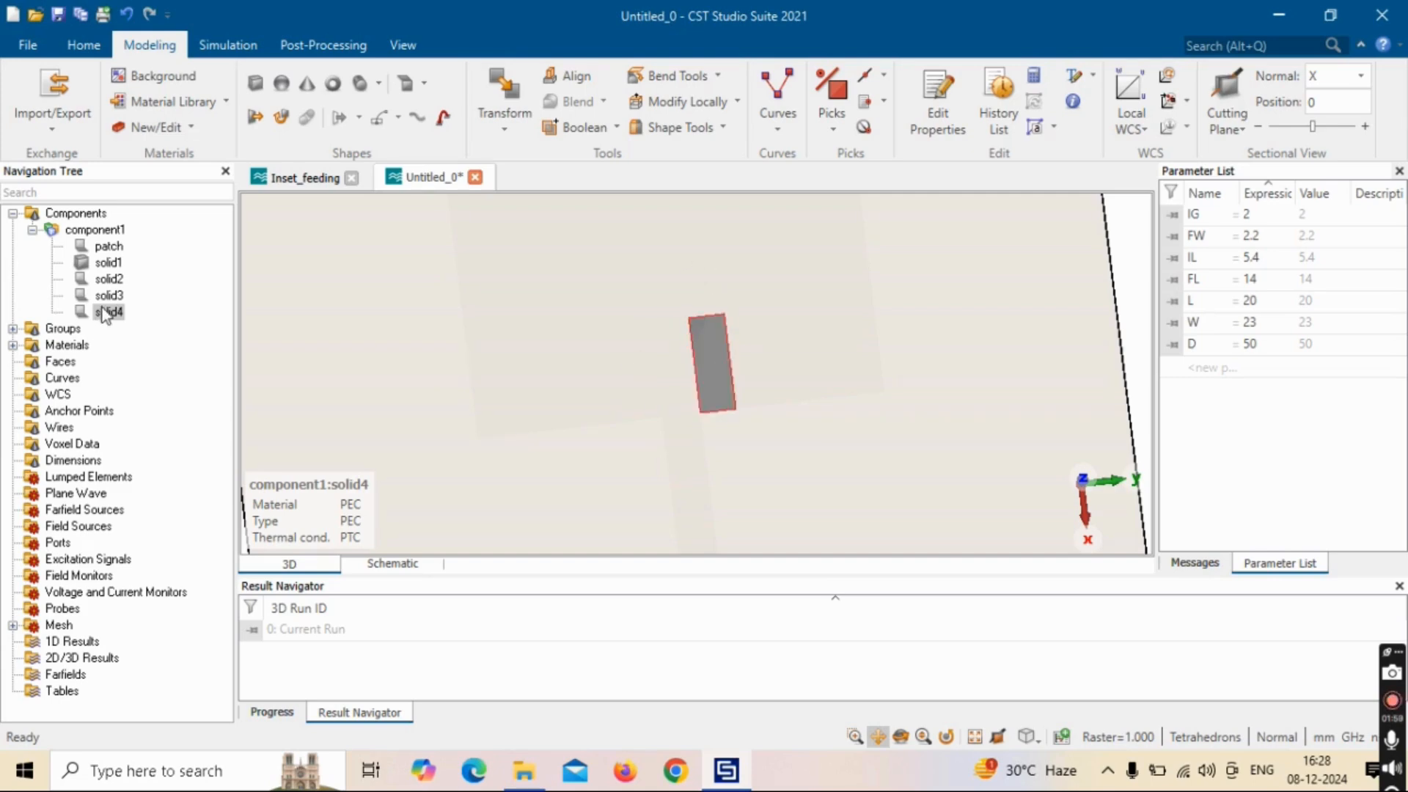
{"action": "left_click", "coordinate": [104, 313]}
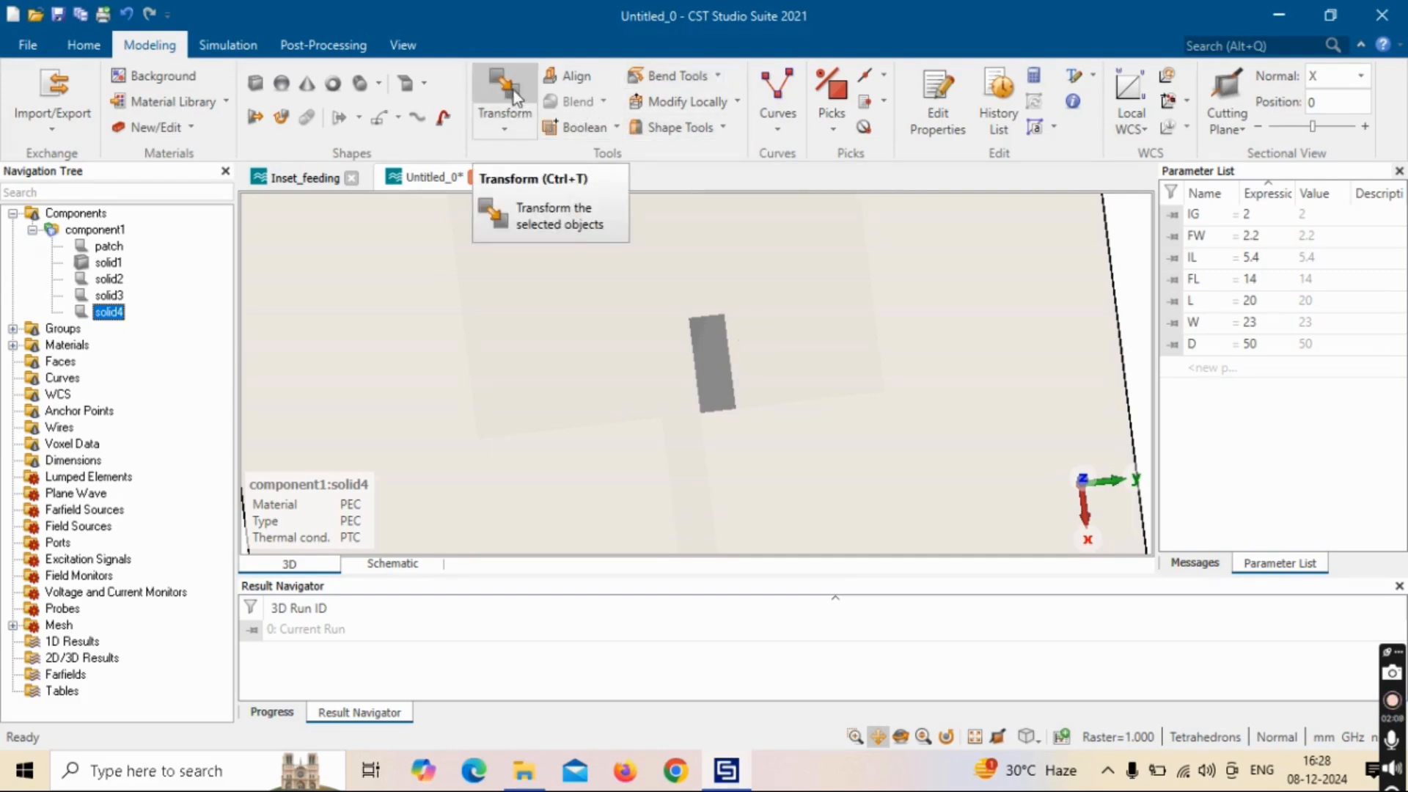
{"action": "left_click", "coordinate": [511, 123]}
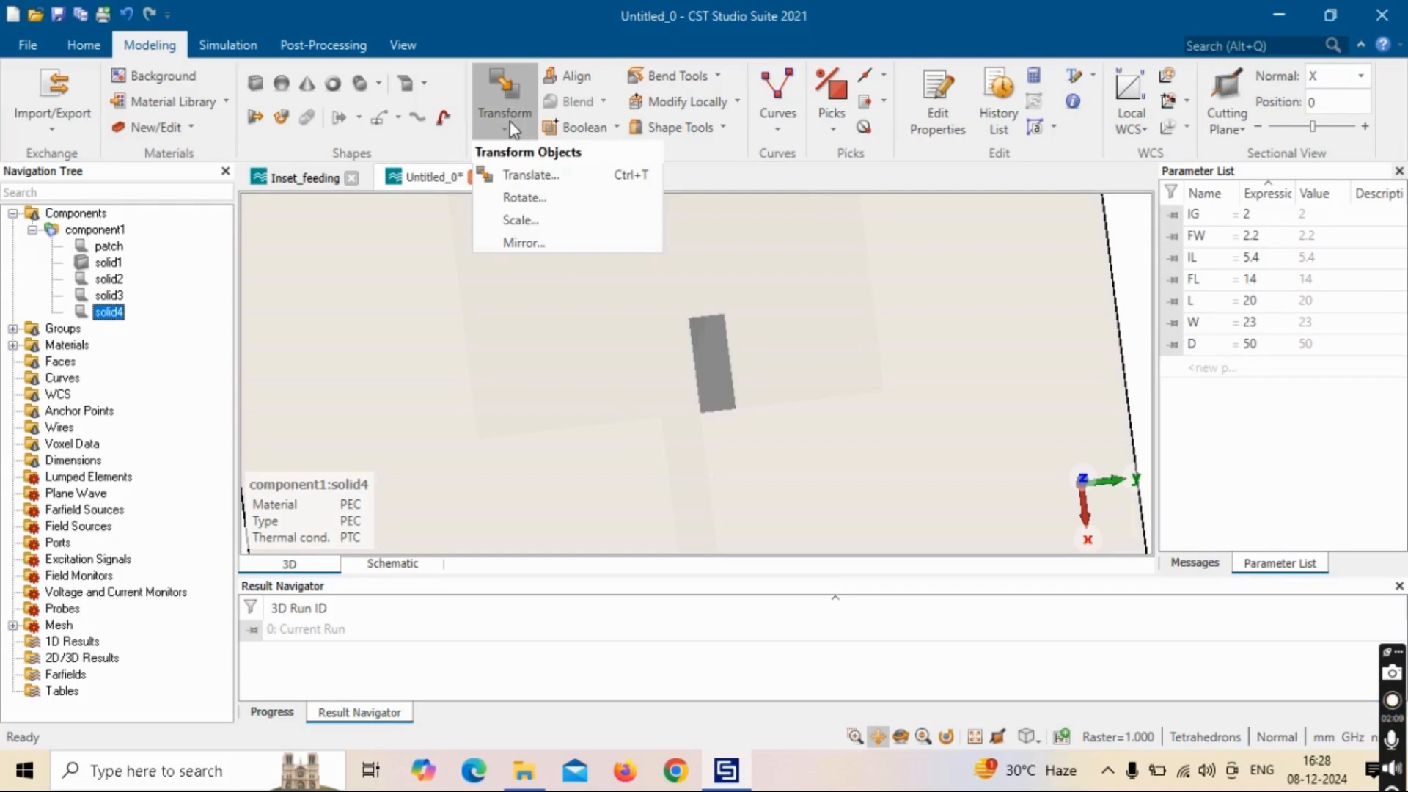
{"action": "left_click", "coordinate": [522, 242]}
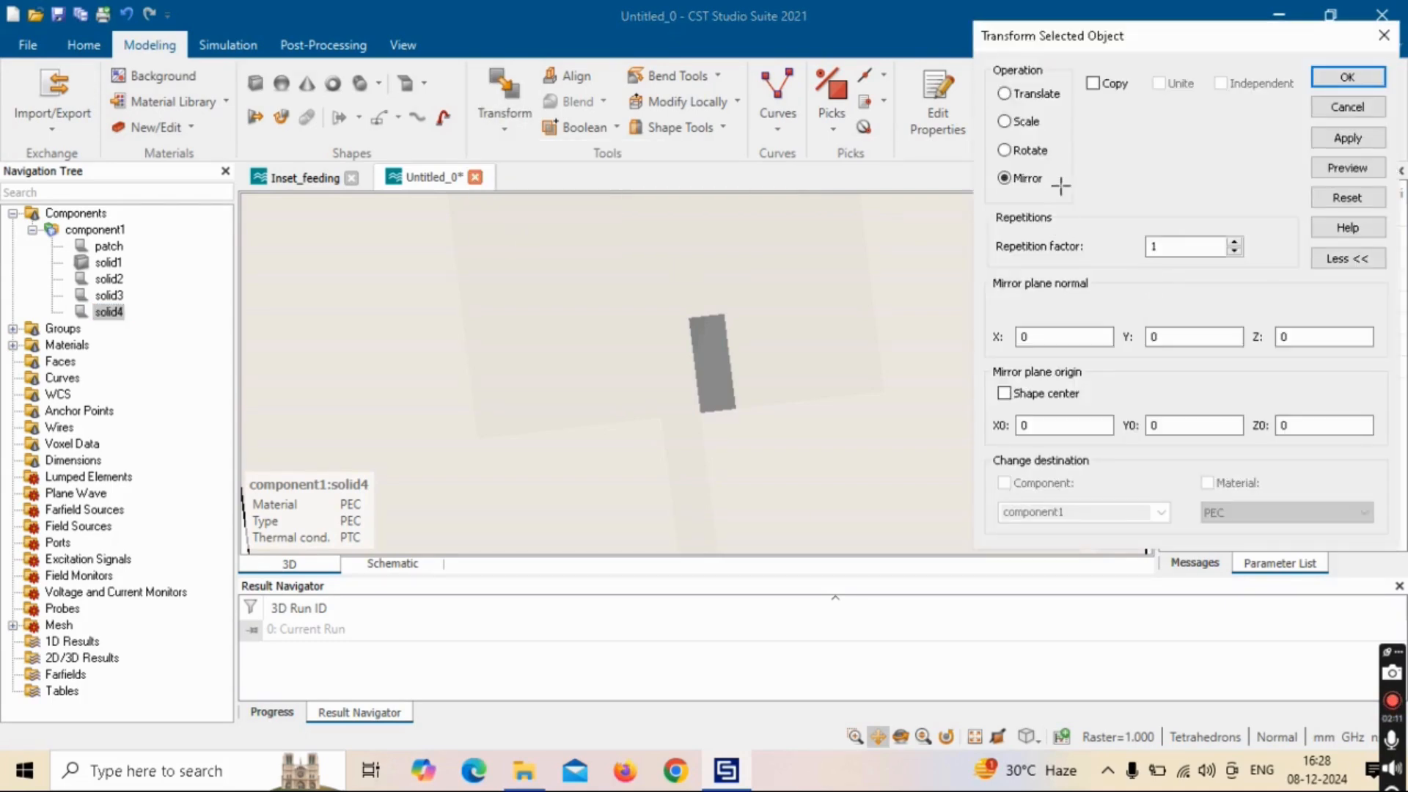
{"action": "left_click", "coordinate": [1101, 83]}
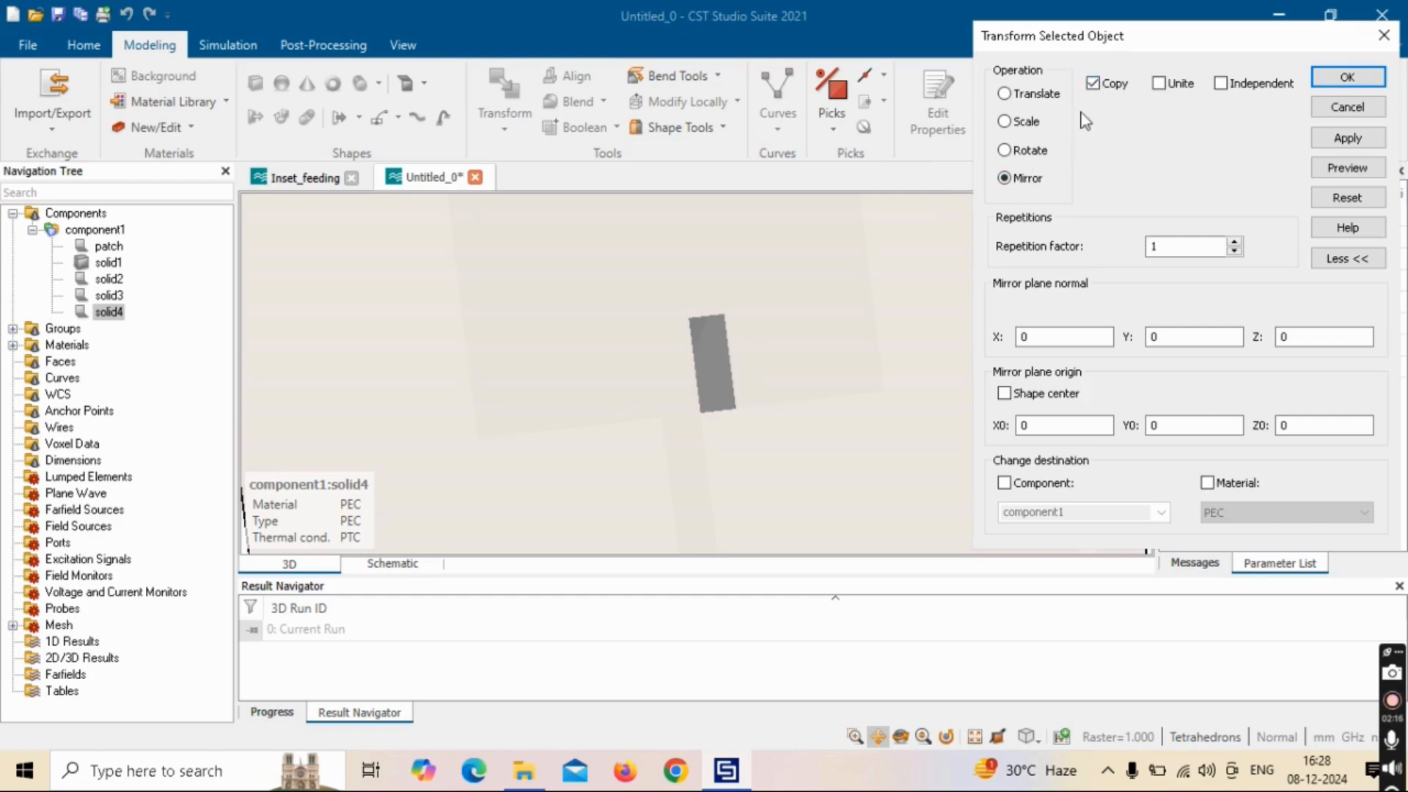
{"action": "left_click", "coordinate": [1092, 83]}
{"action": "left_click", "coordinate": [1092, 82]}
Step: Set the mirror plane normal's Y to -1, preview the mirrored gap brick and create it
{"action": "double_click", "coordinate": [1174, 337]}
{"action": "type", "text": "-1"}
{"action": "left_click", "coordinate": [1357, 171]}
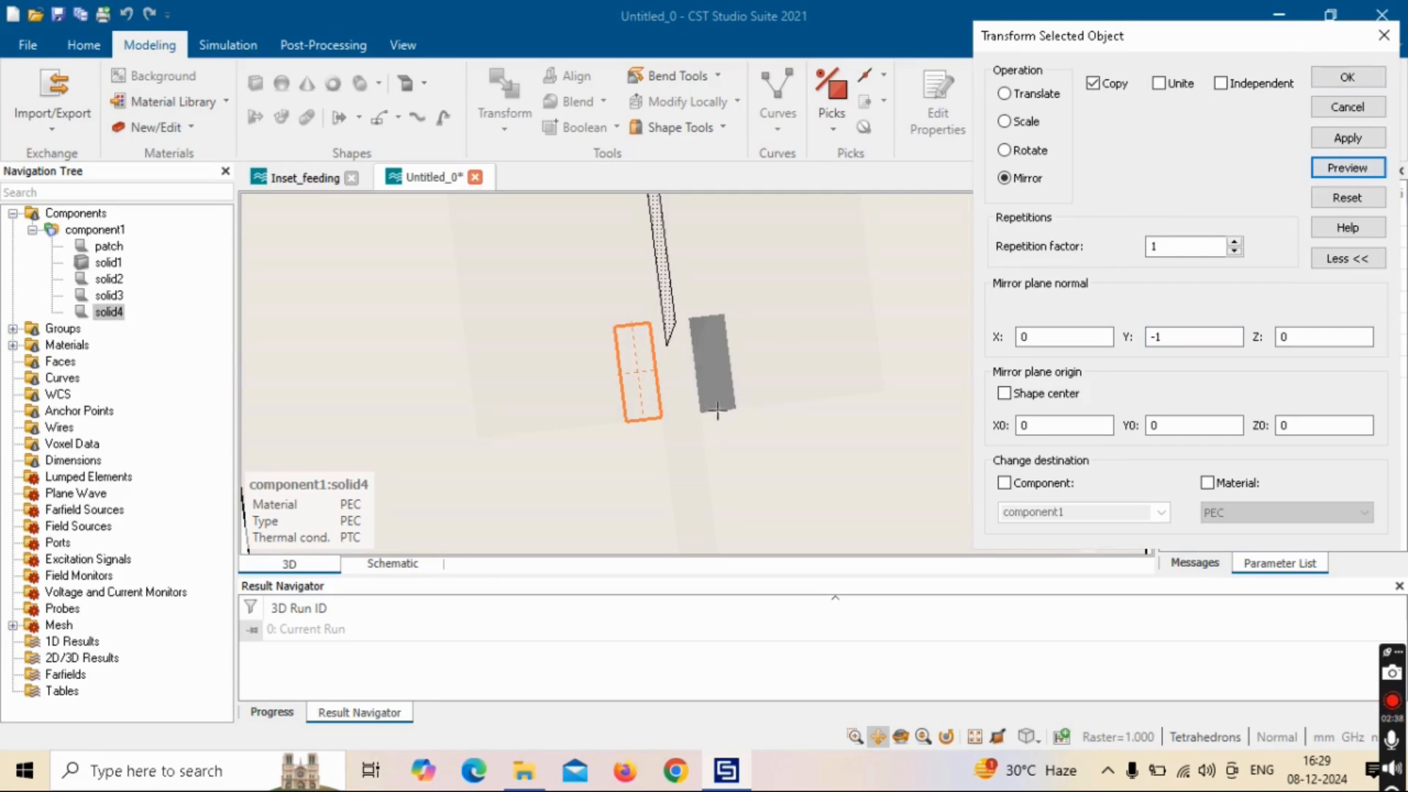
{"action": "left_click", "coordinate": [722, 376]}
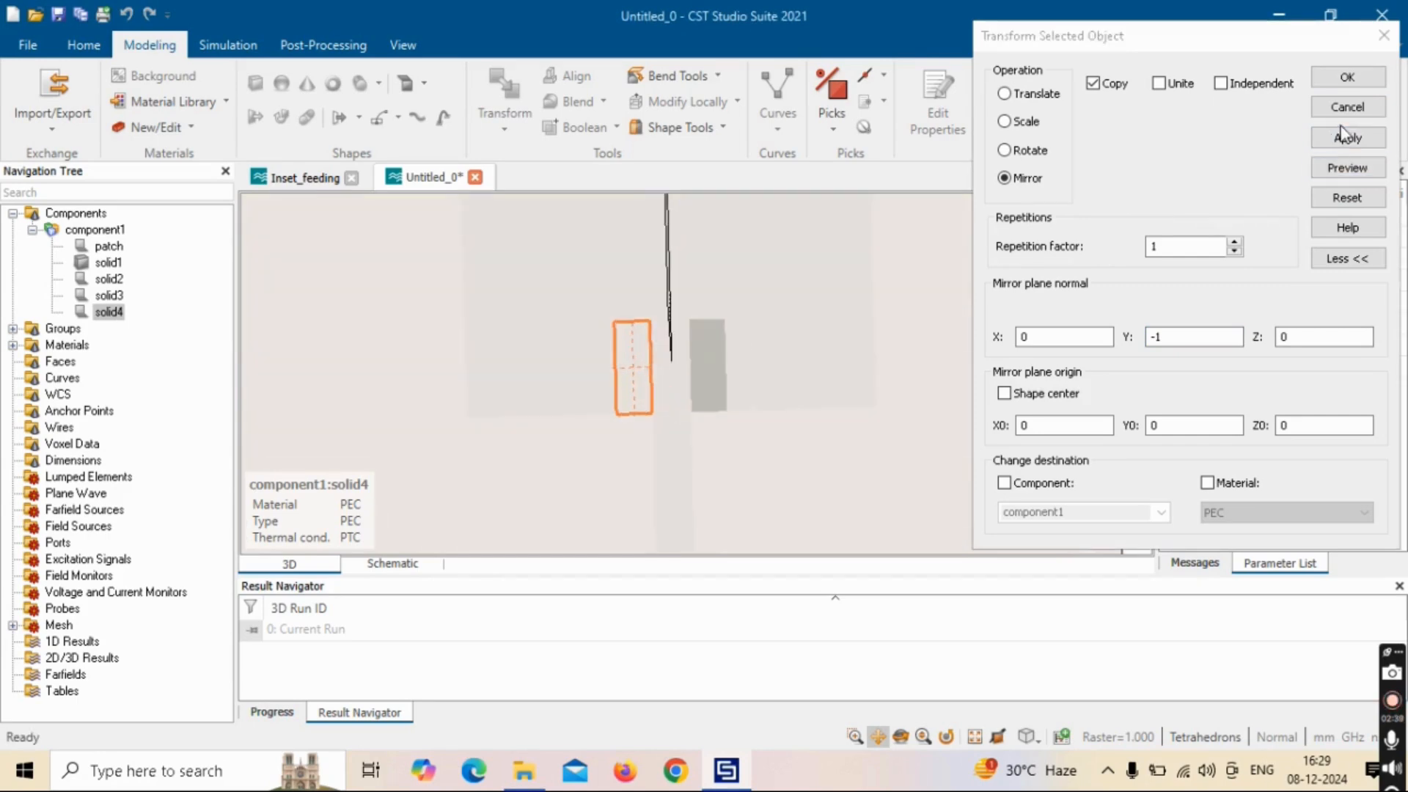
{"action": "left_click", "coordinate": [1347, 80]}
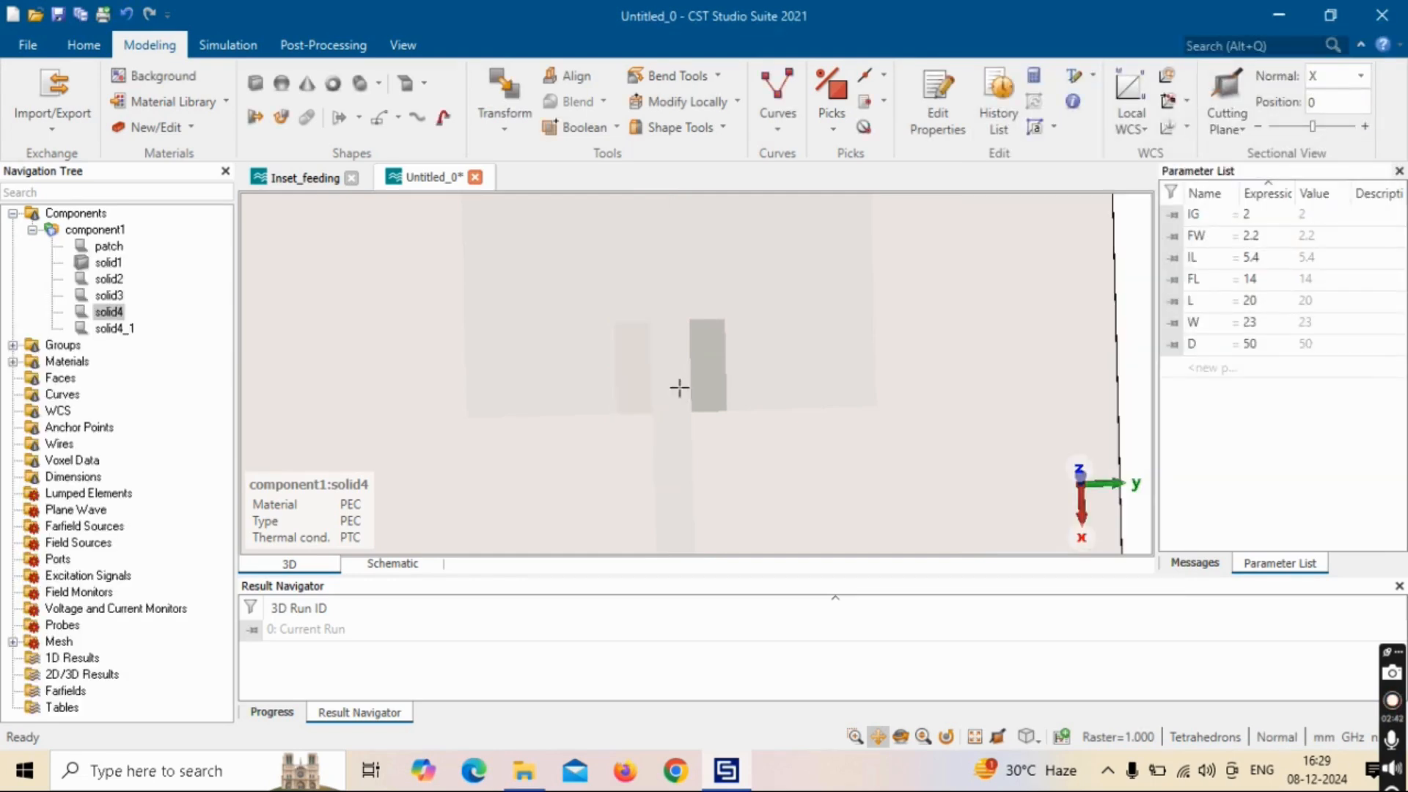
Step: Unite the feed line solid3 with the patch using Boolean Add
{"action": "left_click", "coordinate": [94, 229]}
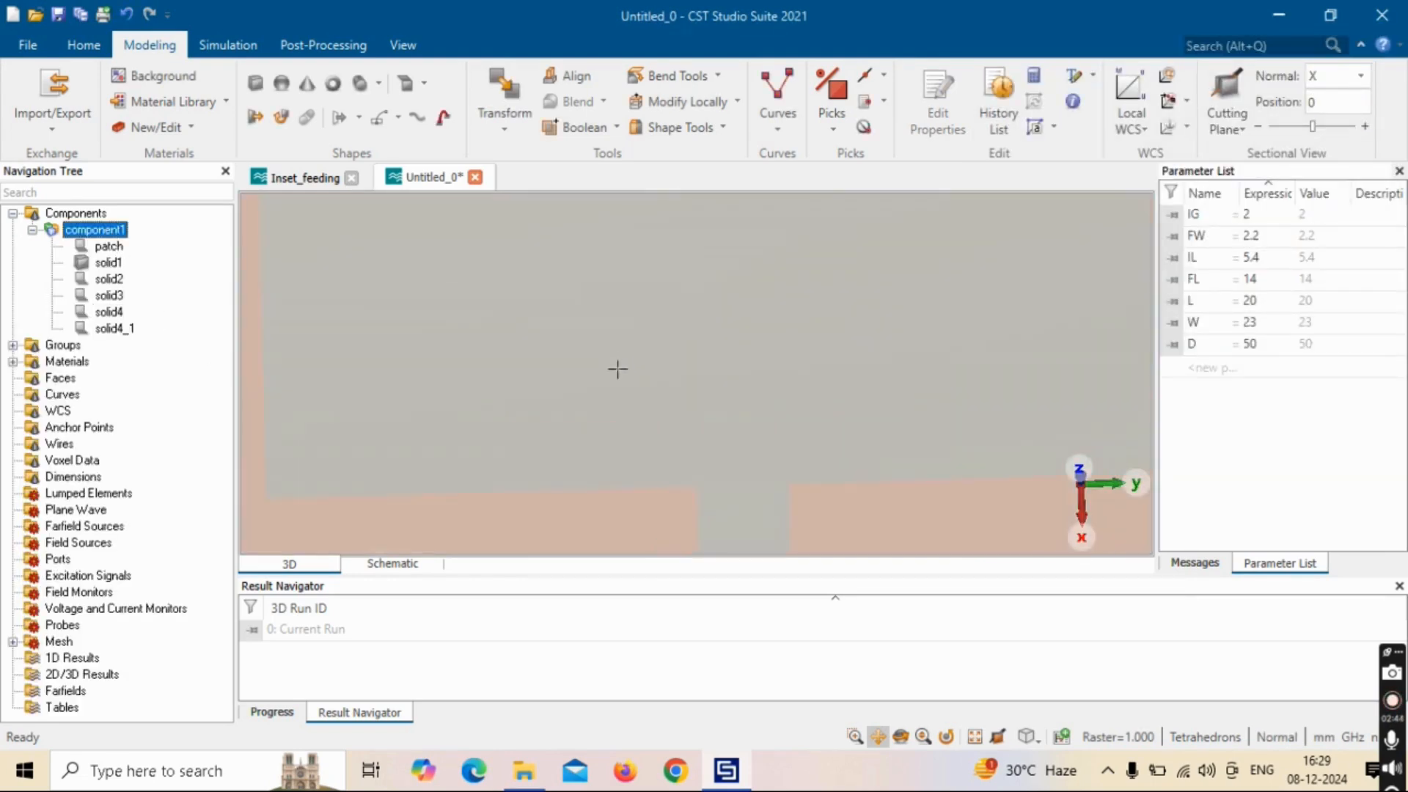
{"action": "scroll", "coordinate": [616, 367], "scroll_direction": "down", "scroll_amount": 3}
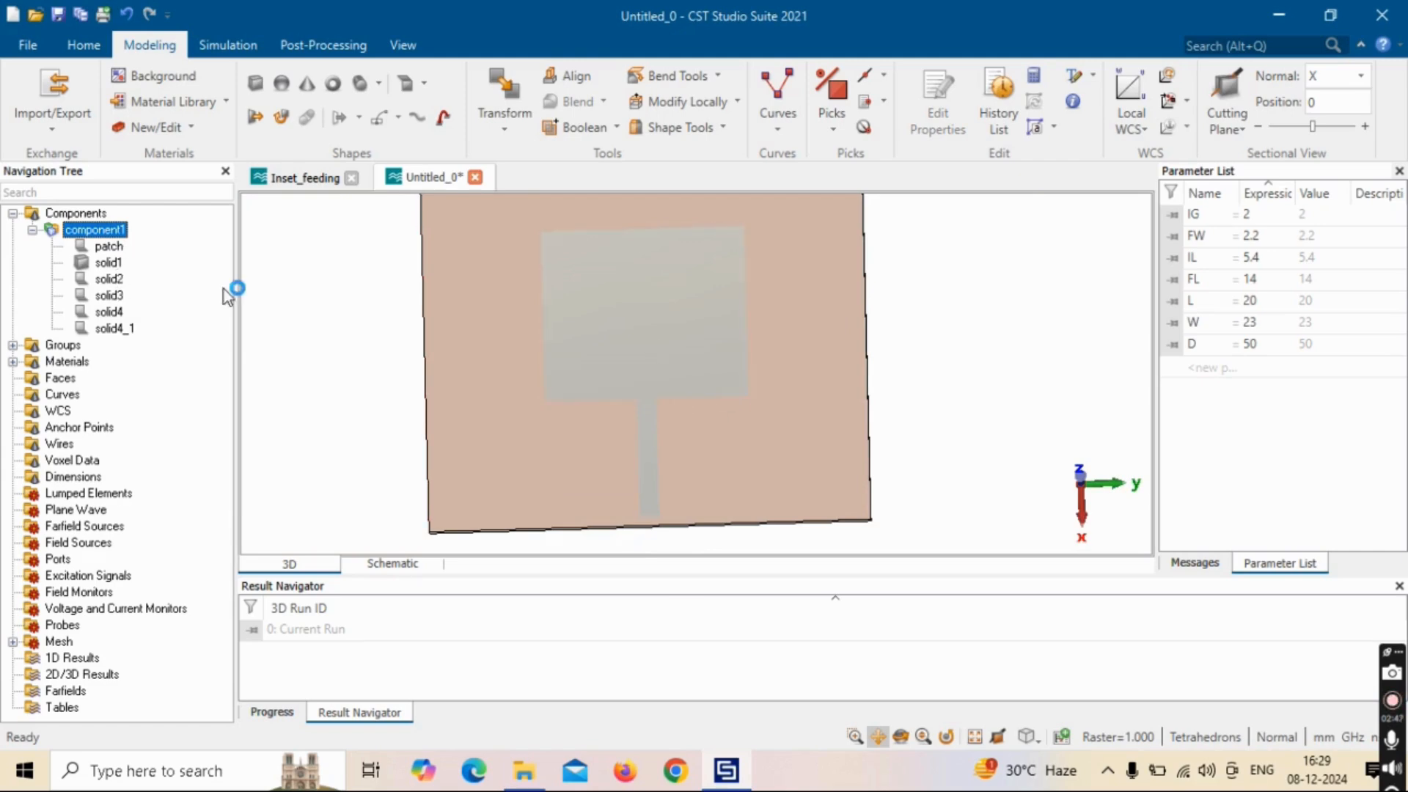
{"action": "left_click", "coordinate": [110, 246]}
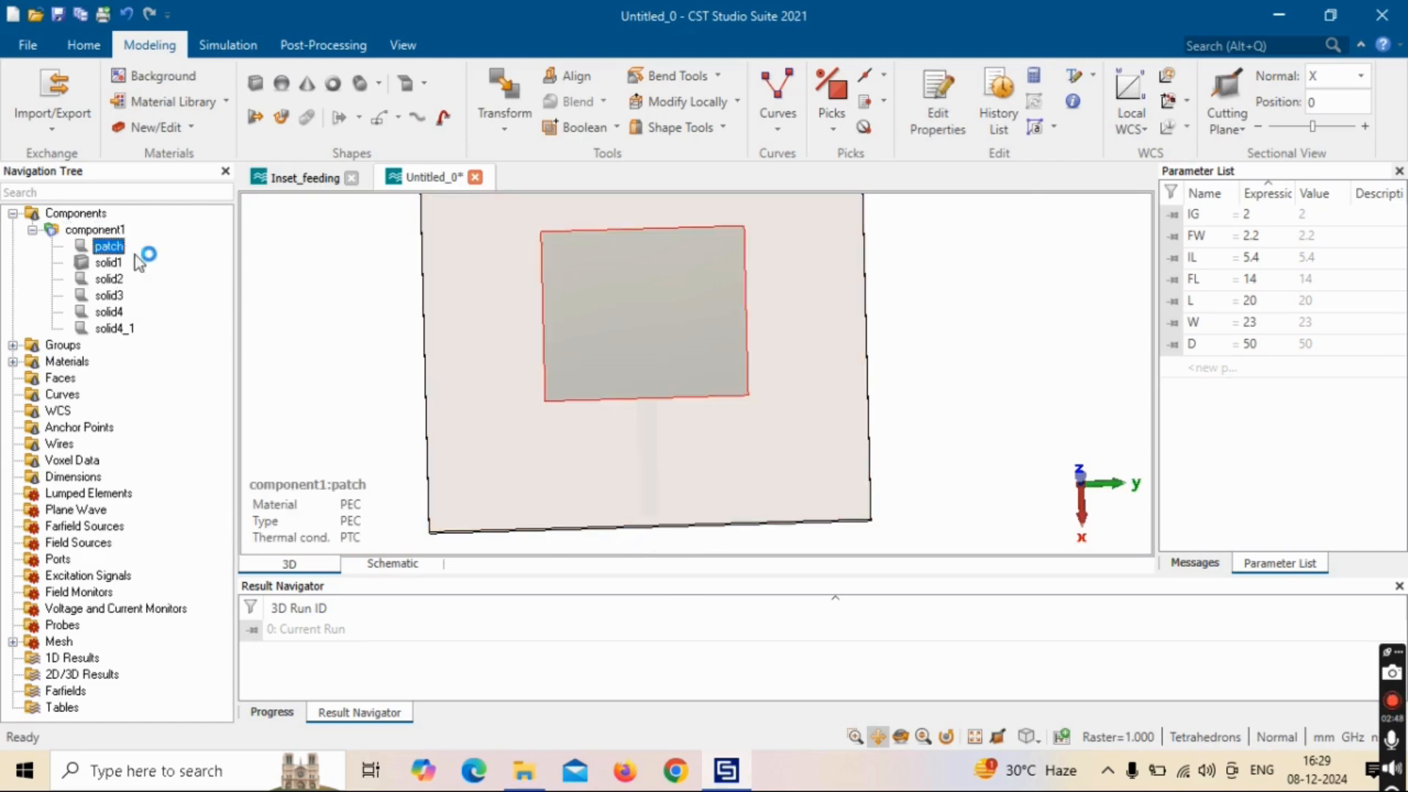
{"action": "left_click", "coordinate": [110, 297], "text": "ctrl"}
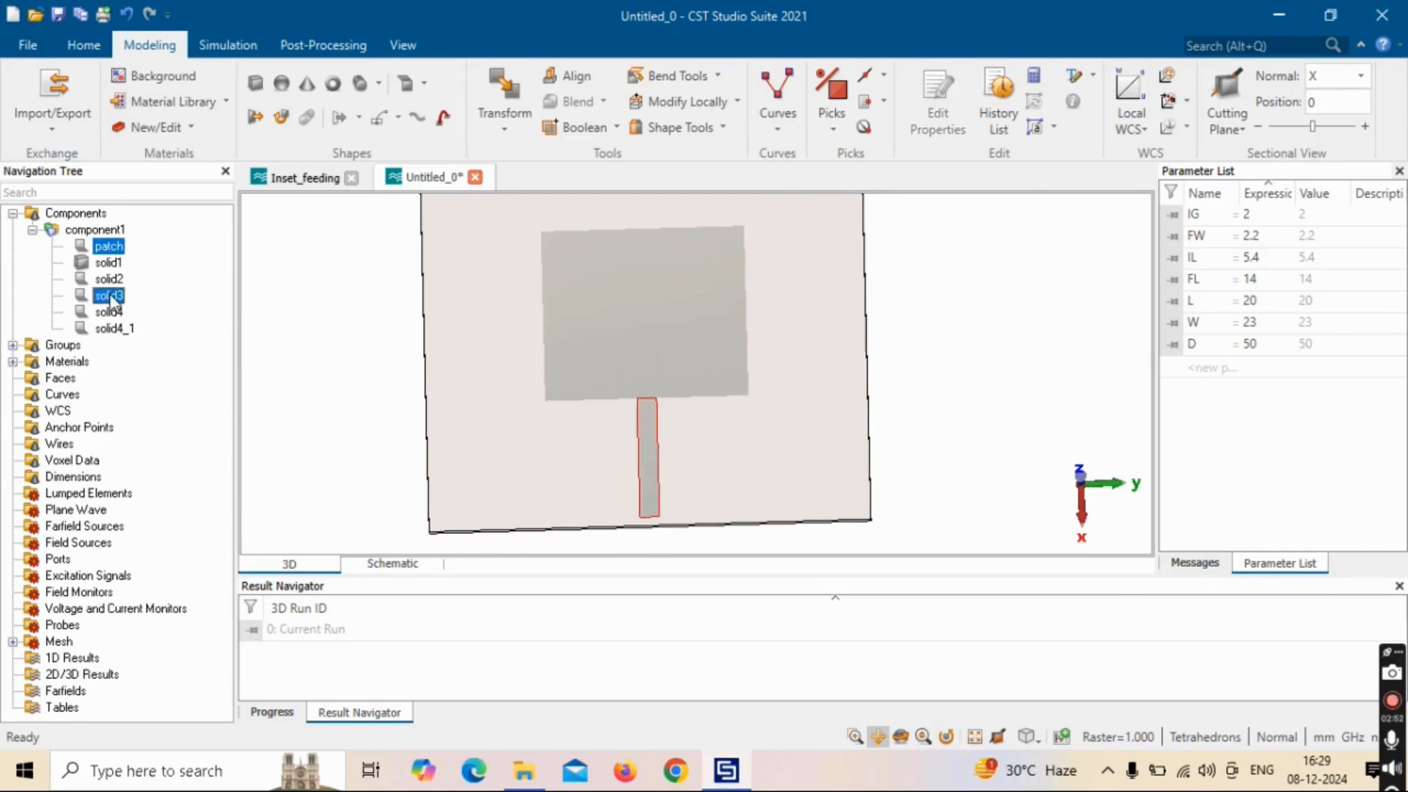
{"action": "left_click", "coordinate": [108, 246]}
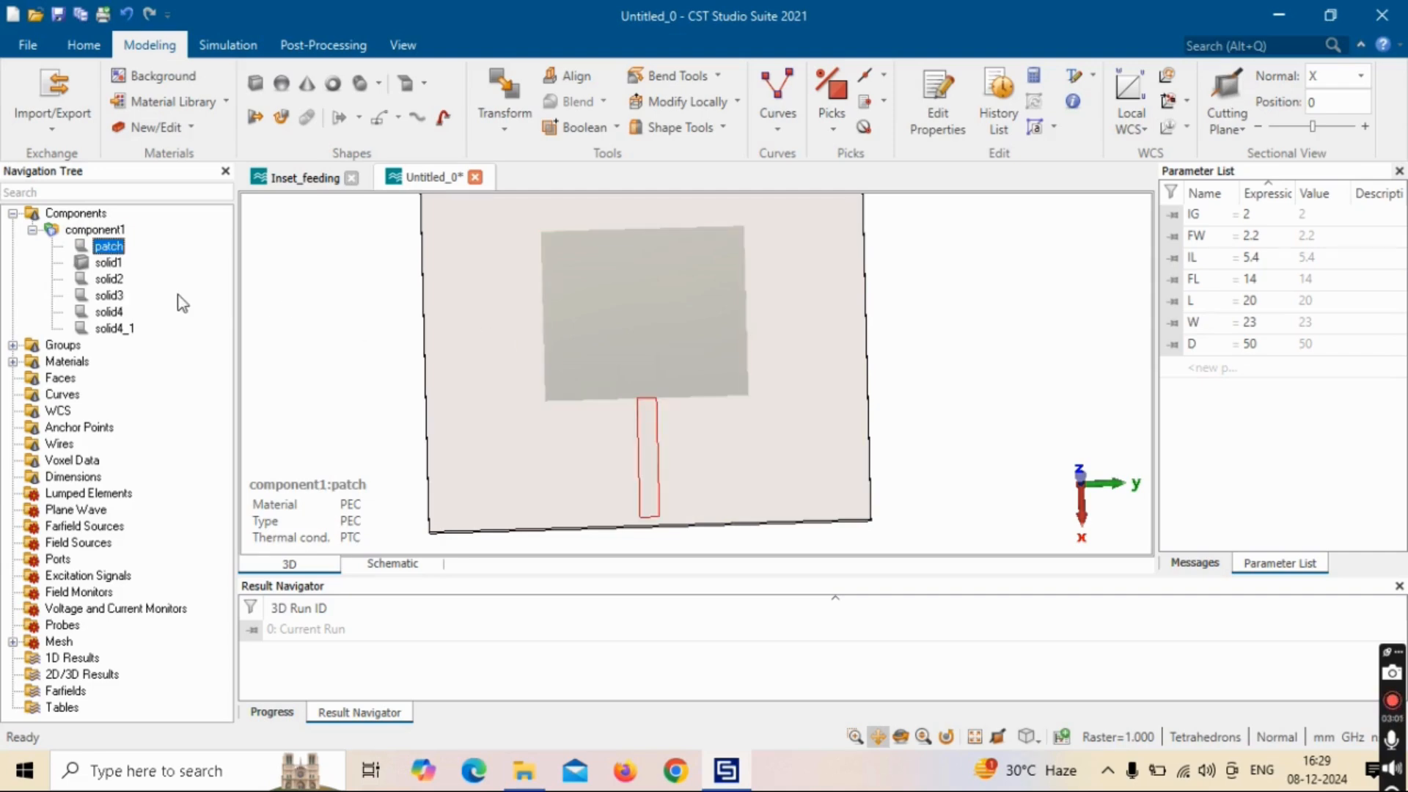
{"action": "left_click", "coordinate": [616, 128]}
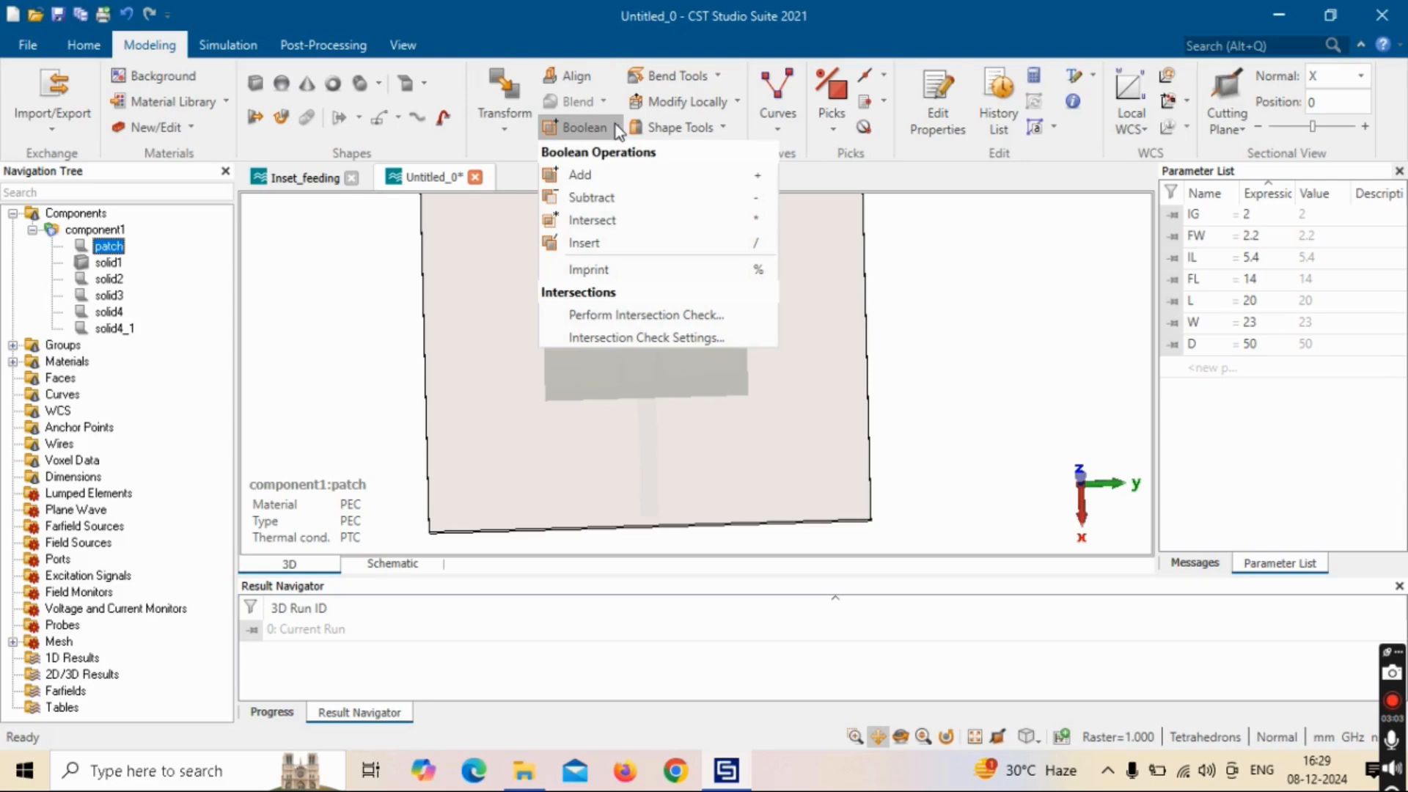
{"action": "left_click", "coordinate": [579, 175]}
{"action": "left_click", "coordinate": [108, 296]}
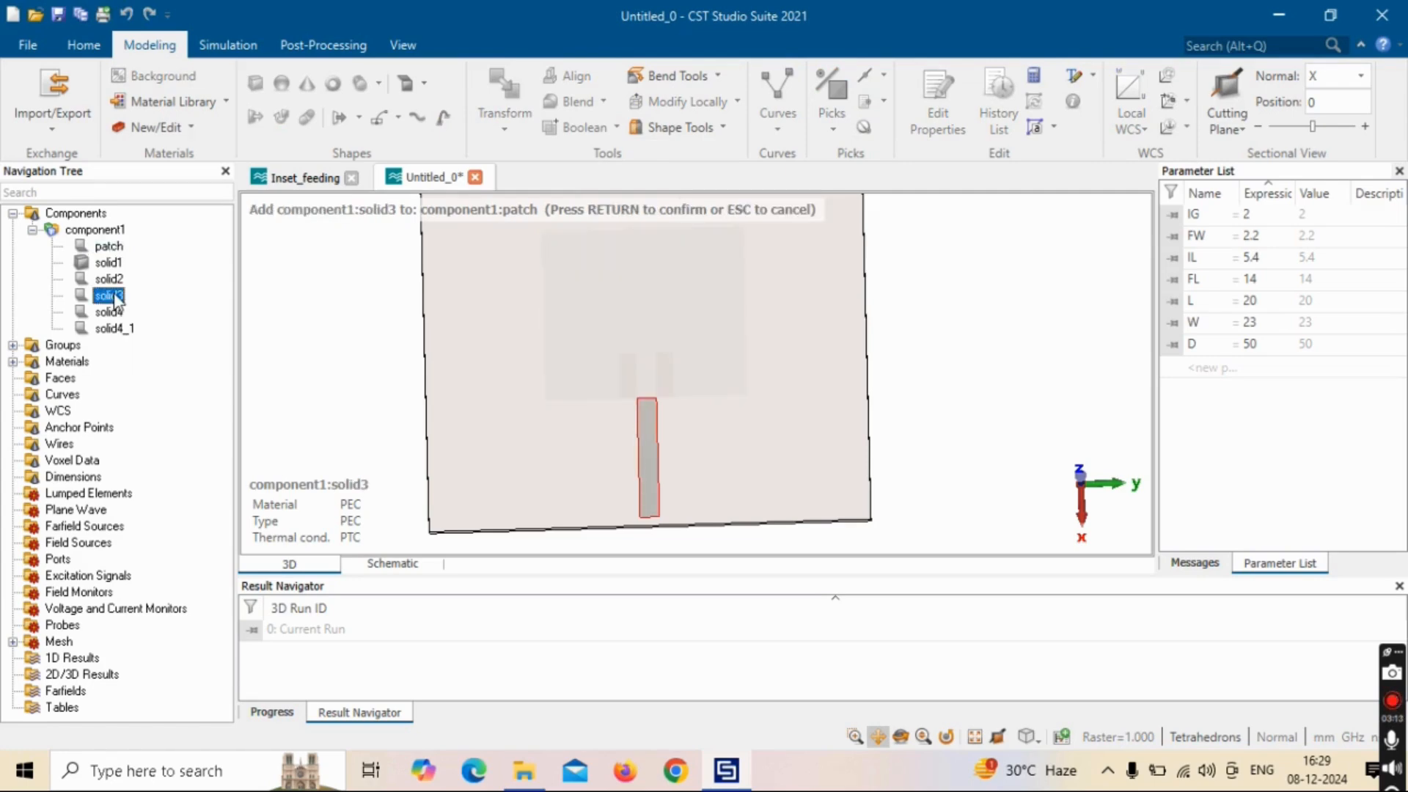
{"action": "key", "text": "Return"}
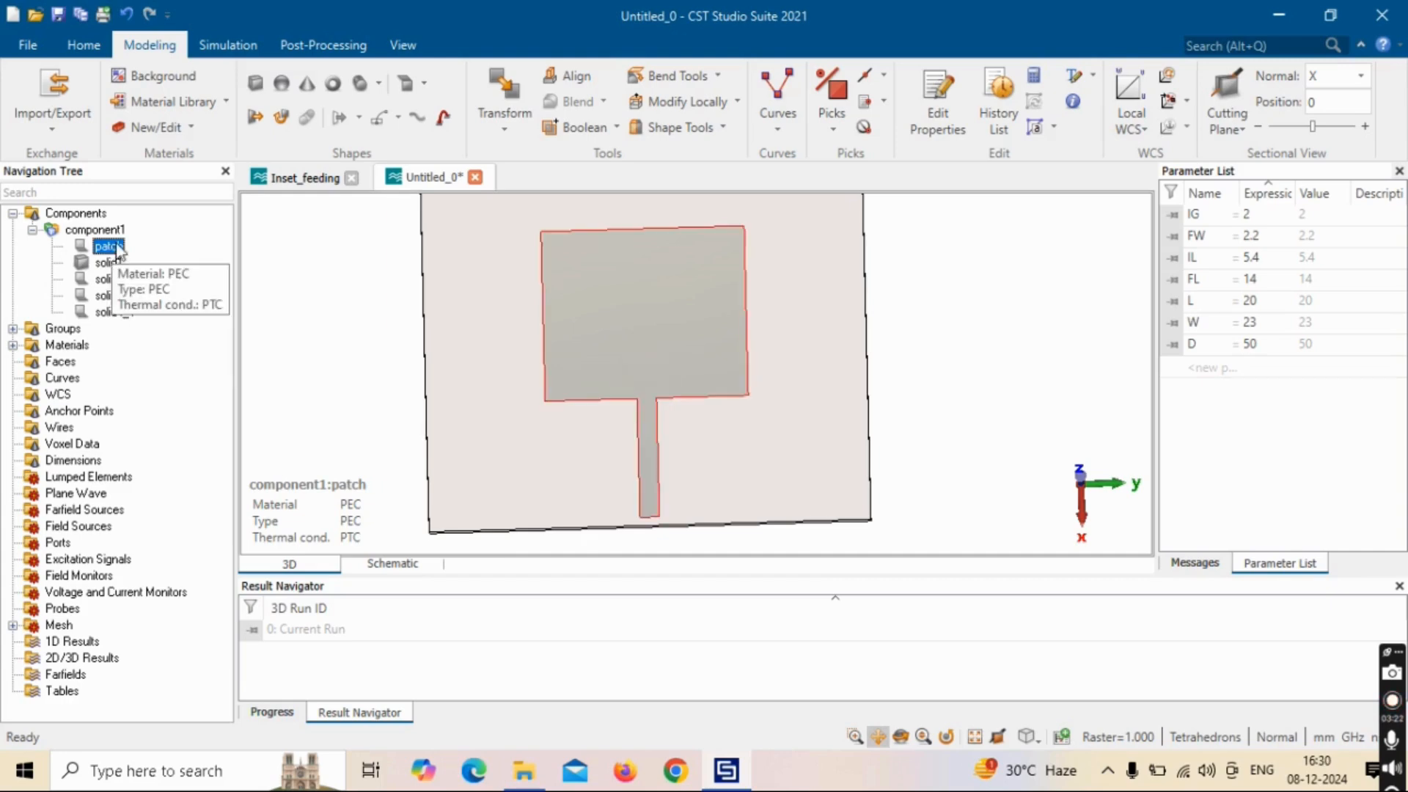
Step: Subtract both inset gap bricks, solid4 and solid4_1, from the patch
{"action": "left_click", "coordinate": [619, 129]}
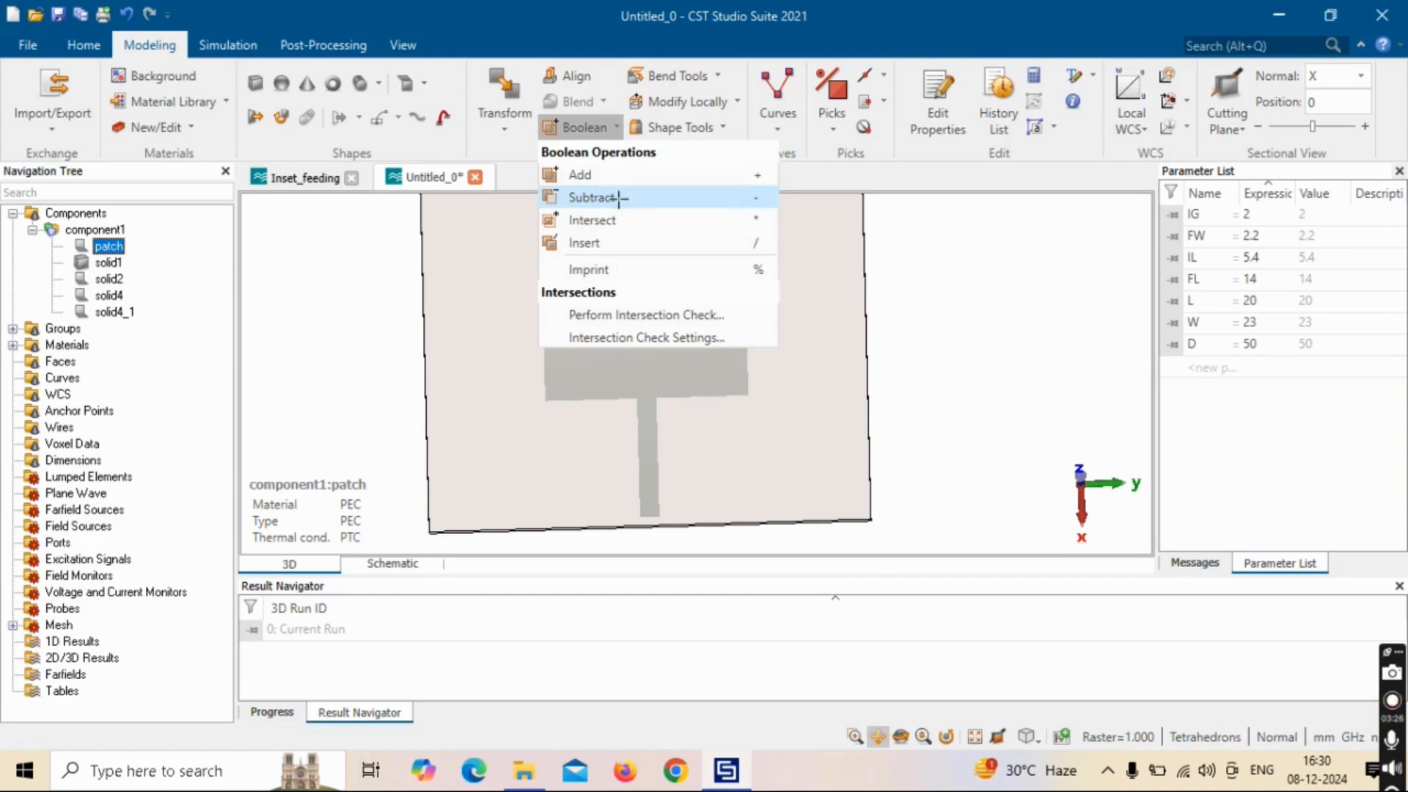
{"action": "left_click", "coordinate": [622, 199]}
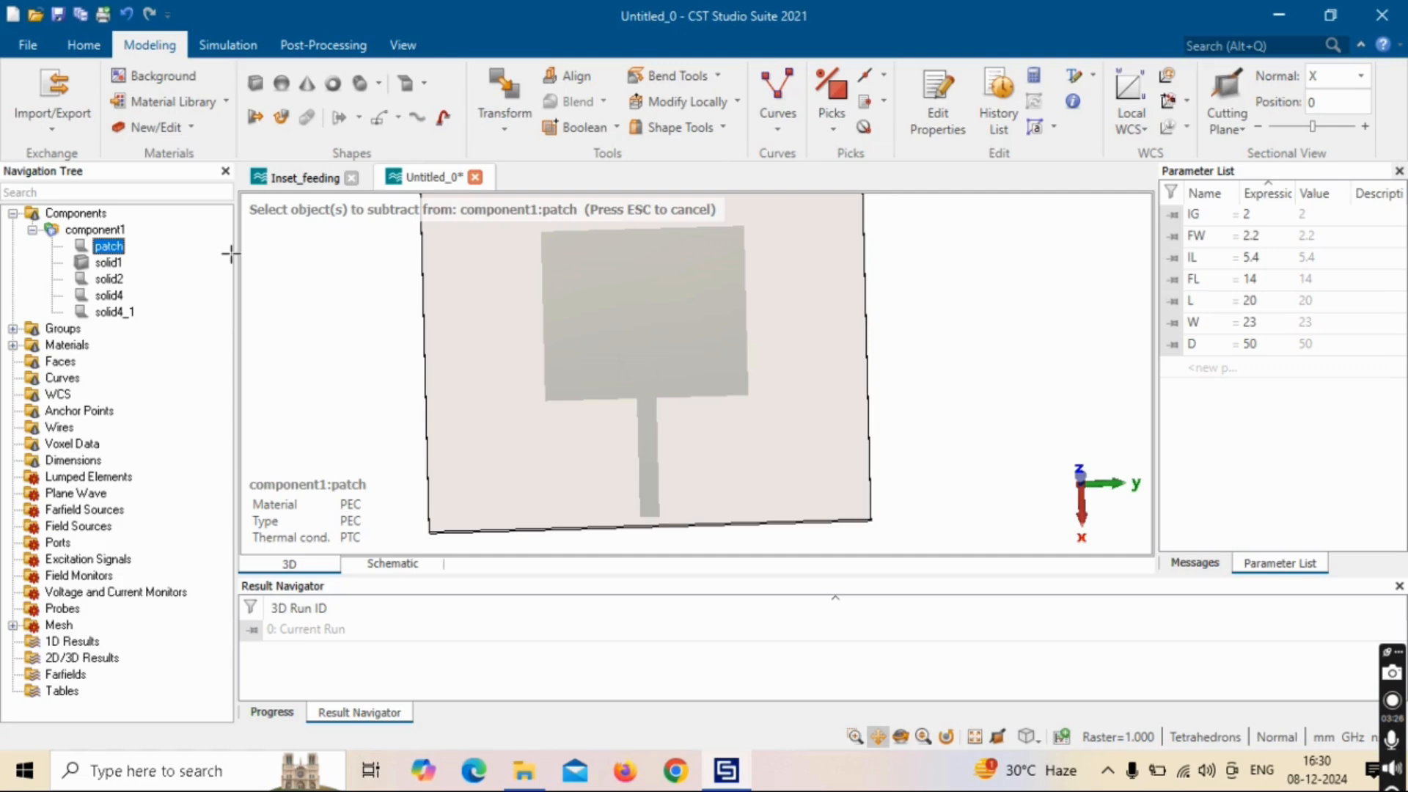
{"action": "left_click", "coordinate": [108, 295]}
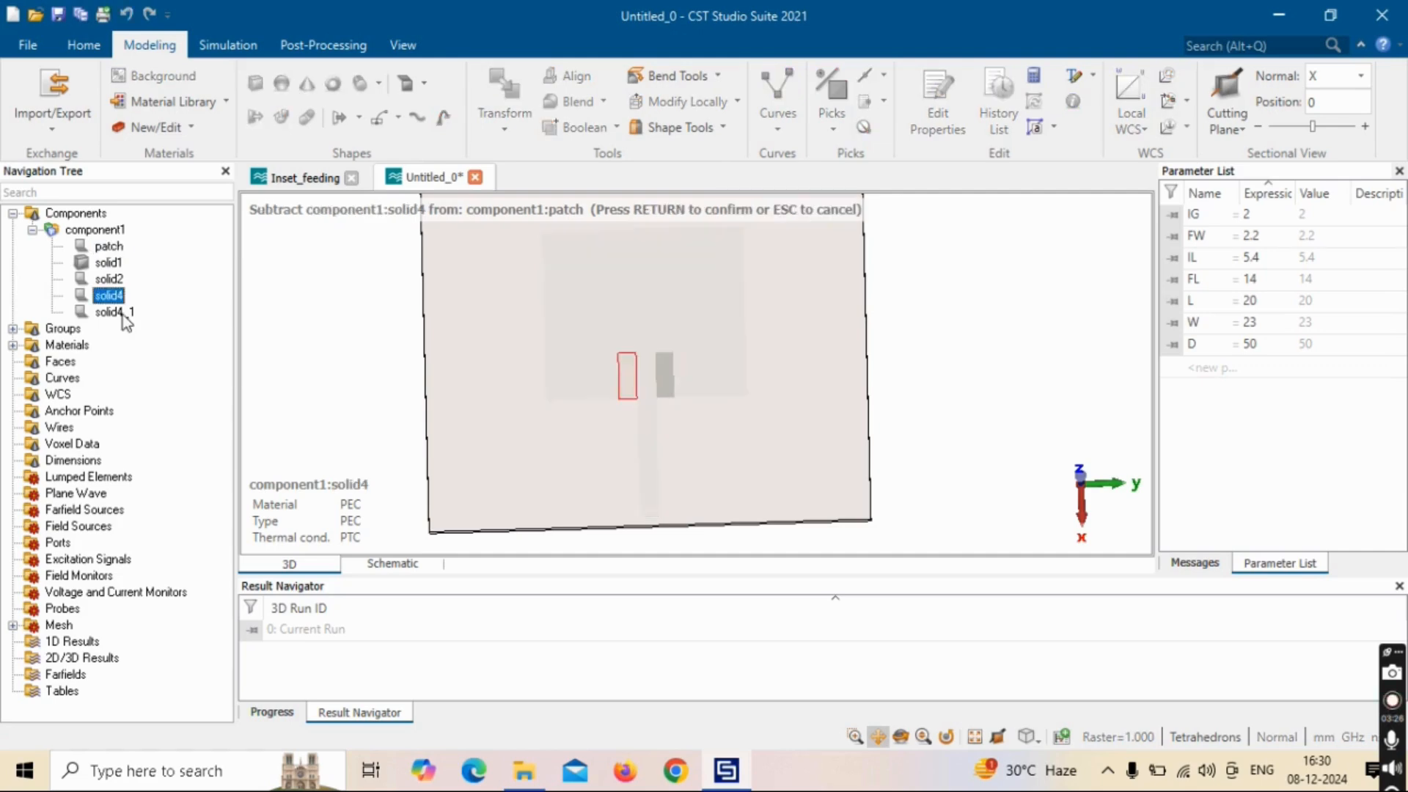
{"action": "left_click", "coordinate": [114, 312], "text": "ctrl"}
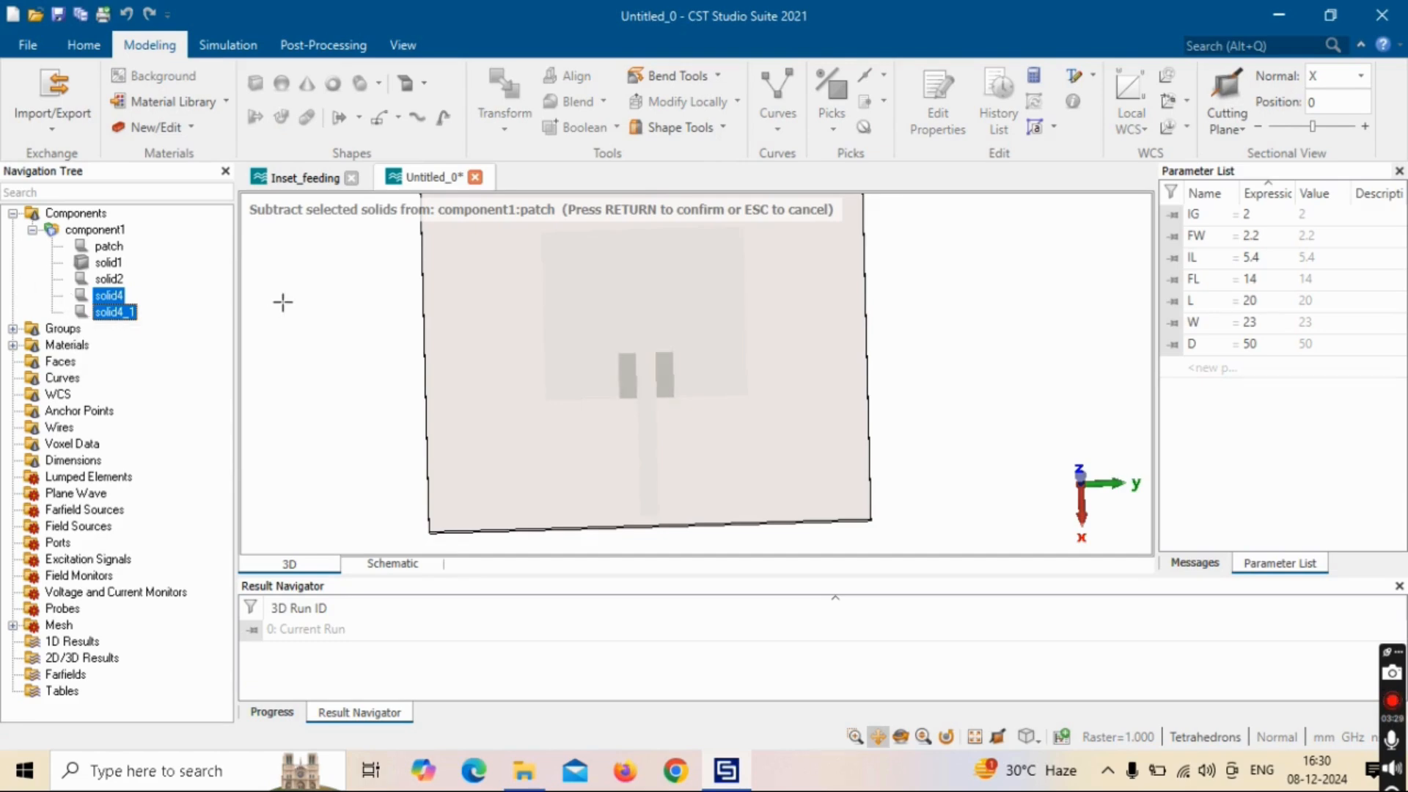
{"action": "key", "text": "Return"}
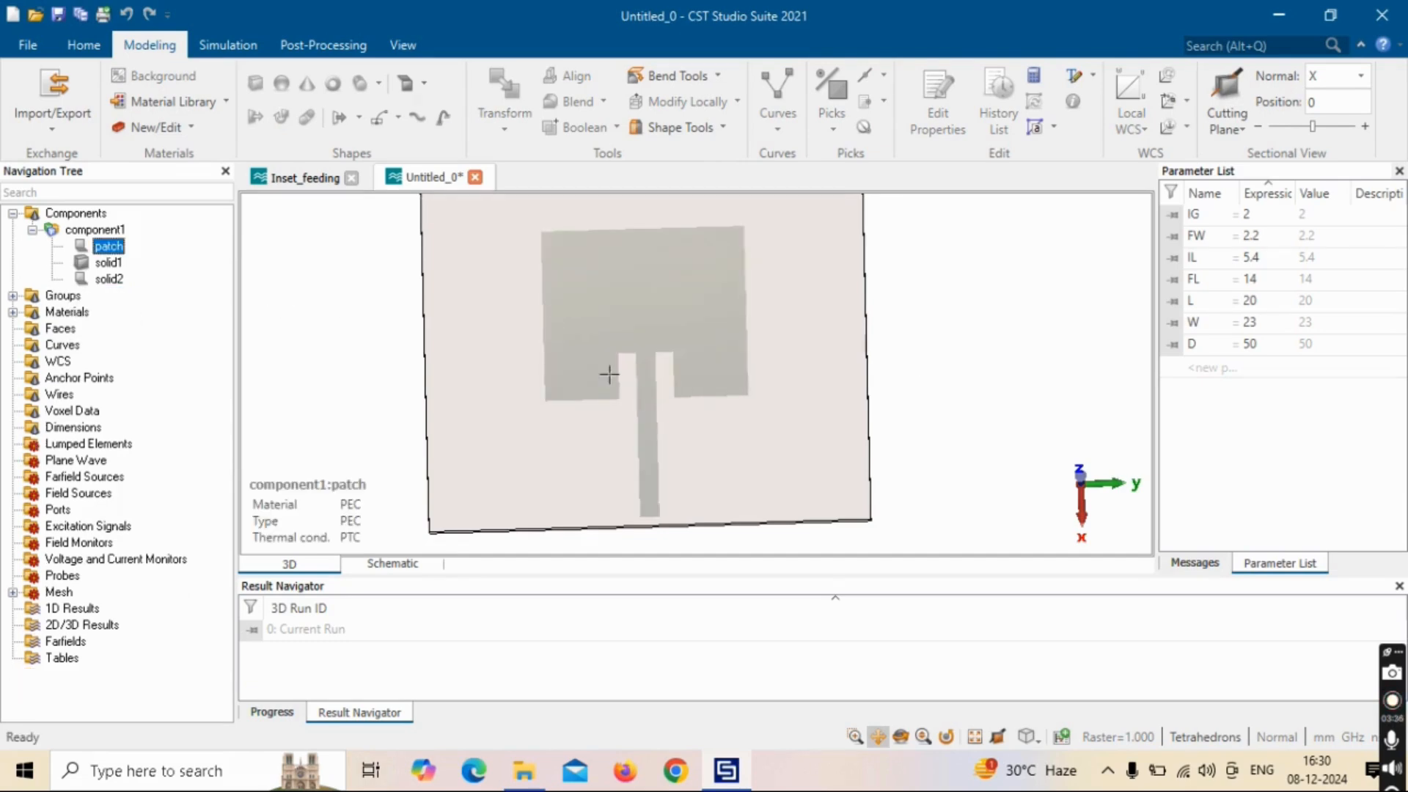
Step: Examine the inset notches and feed line of the patch from several angles and at different scales
{"action": "left_click_drag", "start_coordinate": [693, 404], "coordinate": [743, 385]}
{"action": "key", "text": "space"}
{"action": "scroll", "coordinate": [663, 385], "scroll_direction": "up", "scroll_amount": 5}
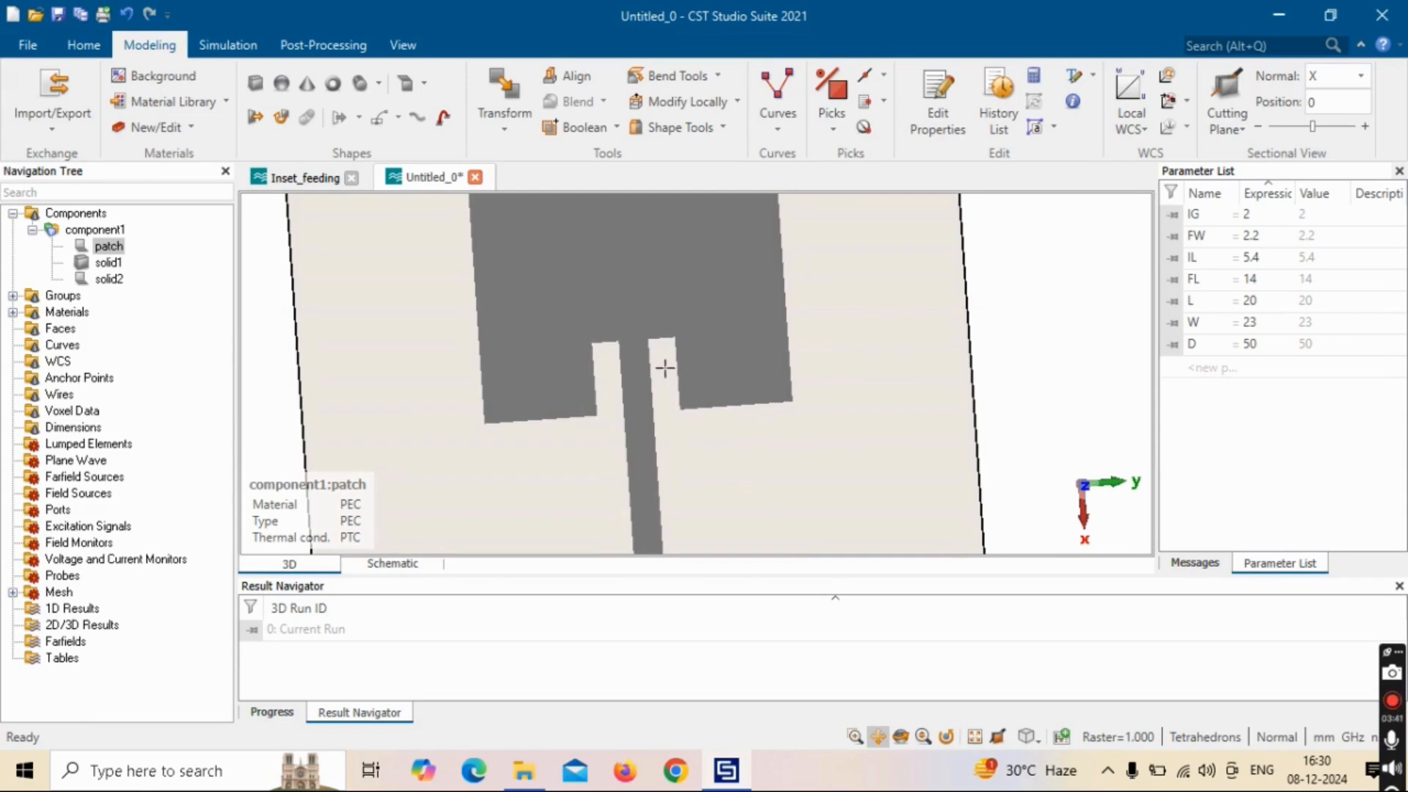
{"action": "left_click_drag", "start_coordinate": [665, 368], "coordinate": [811, 324]}
{"action": "scroll", "coordinate": [811, 324], "scroll_direction": "up", "scroll_amount": 4}
{"action": "scroll", "coordinate": [811, 324], "scroll_direction": "down", "scroll_amount": 7}
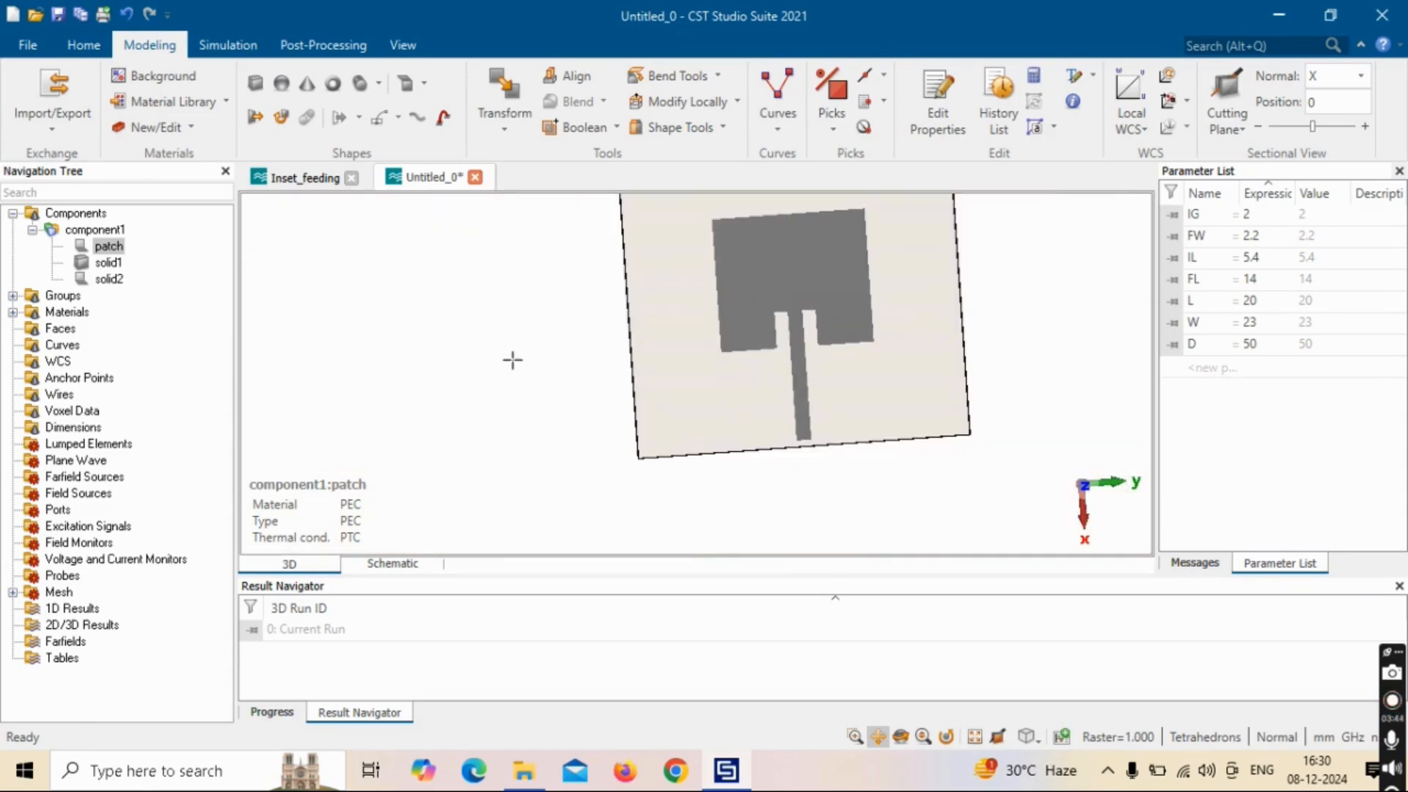
{"action": "left_click_drag", "start_coordinate": [558, 317], "coordinate": [474, 392]}
{"action": "left_click_drag", "start_coordinate": [760, 402], "coordinate": [955, 302], "text": "ctrl"}
{"action": "double_click", "coordinate": [955, 301]}
{"action": "left_click_drag", "start_coordinate": [784, 384], "coordinate": [706, 305], "text": "ctrl"}
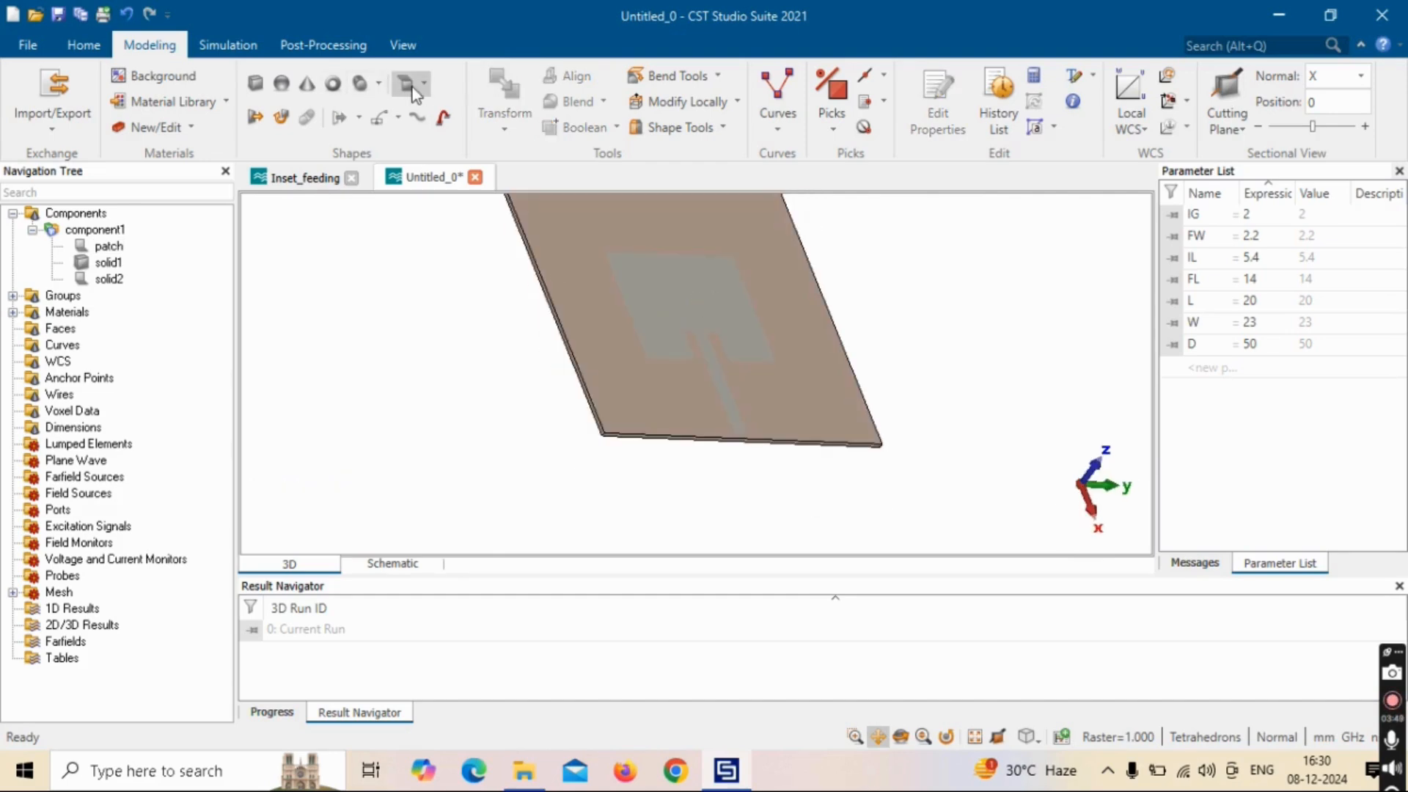
Step: Start another brick by numeric entry at the outer end of the feed line, with its Xmin at FL/2+FL
{"action": "left_click_drag", "start_coordinate": [753, 454], "coordinate": [751, 416]}
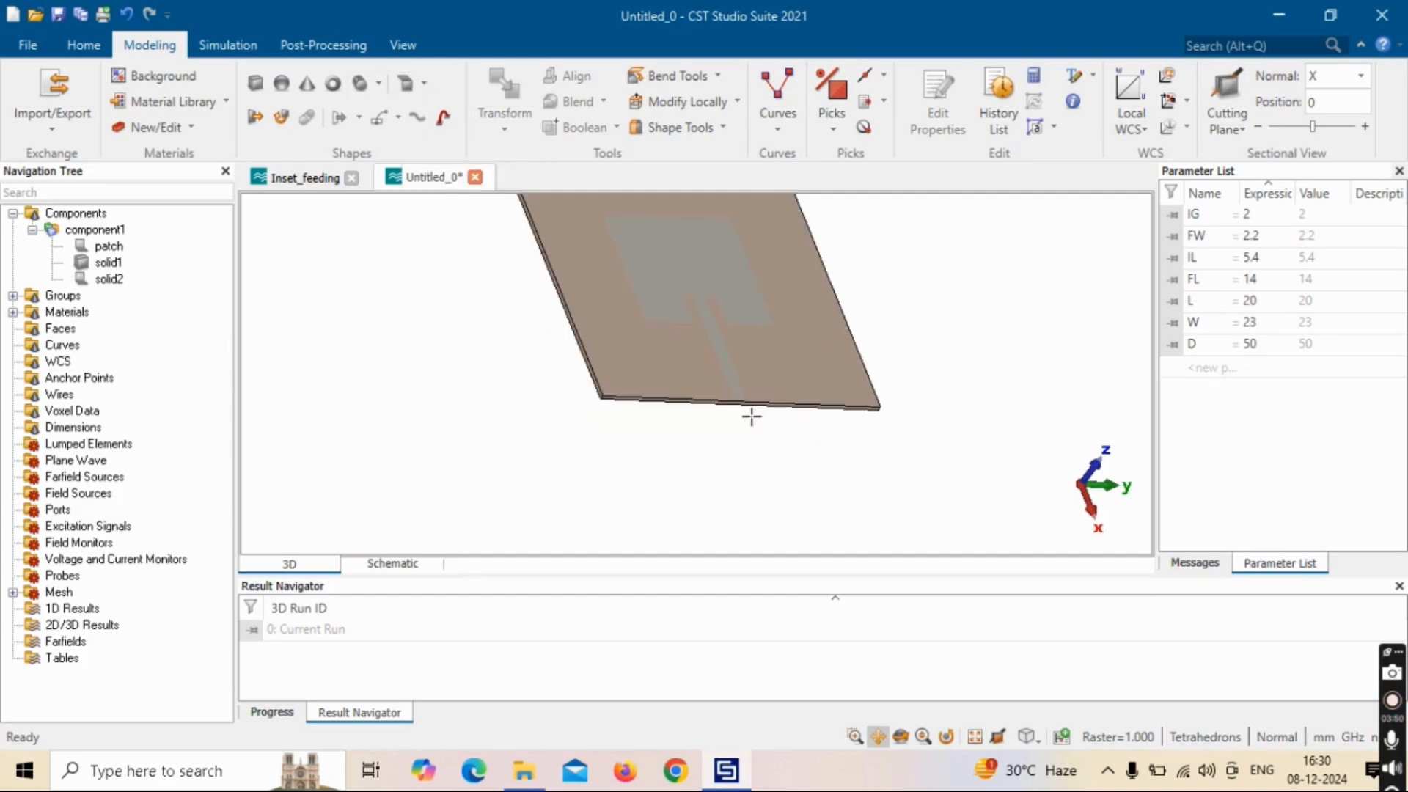
{"action": "scroll", "coordinate": [752, 417], "scroll_direction": "up", "scroll_amount": 5}
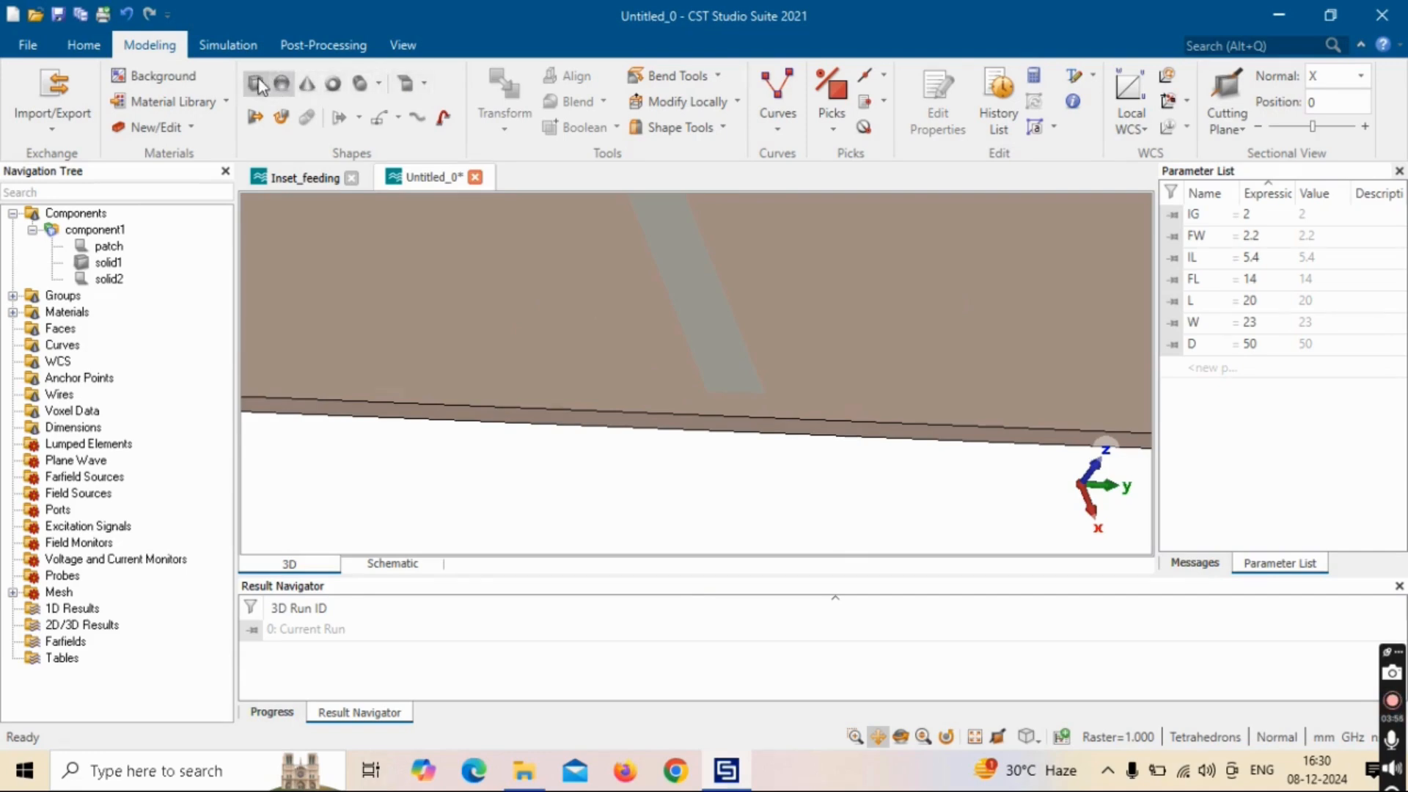
{"action": "left_click", "coordinate": [281, 84]}
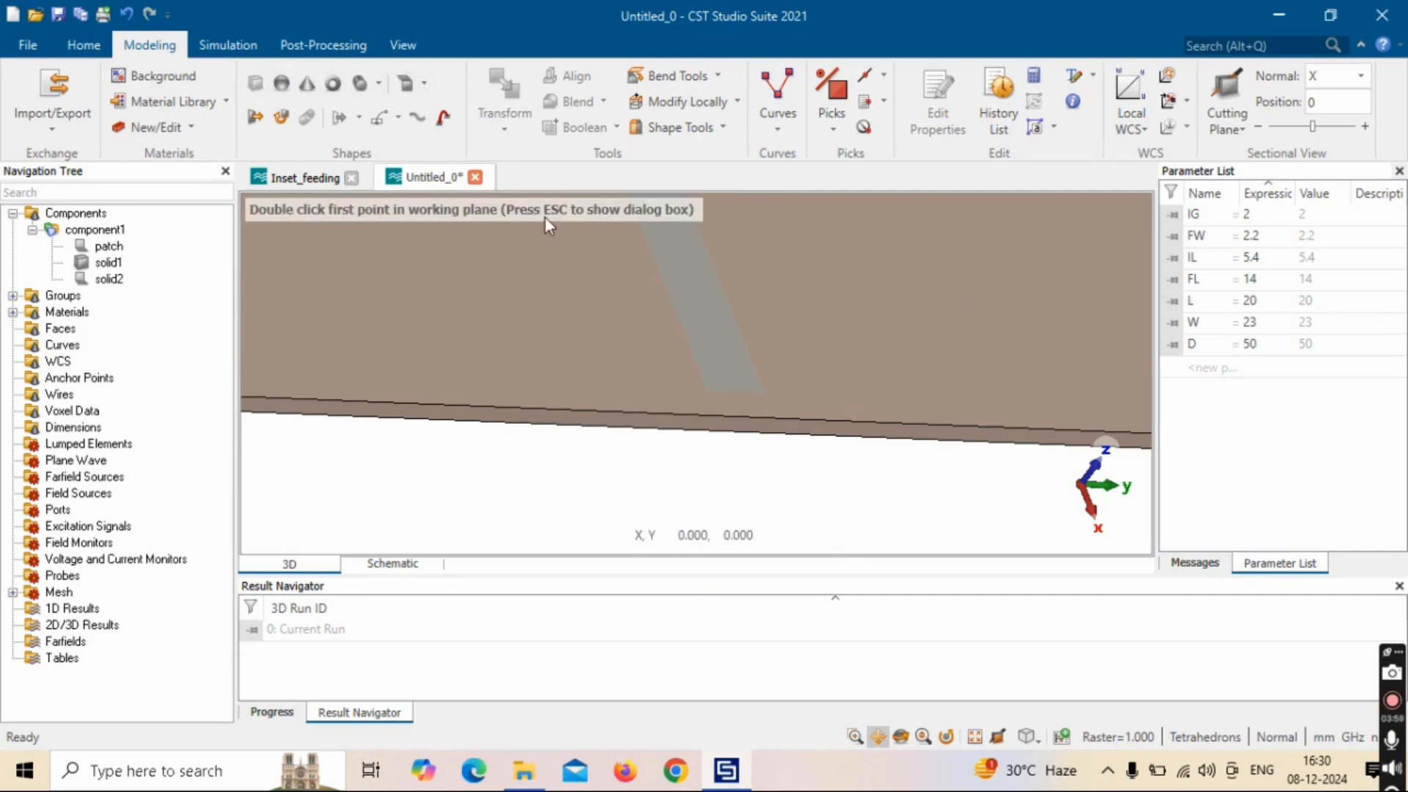
{"action": "key", "text": "Escape"}
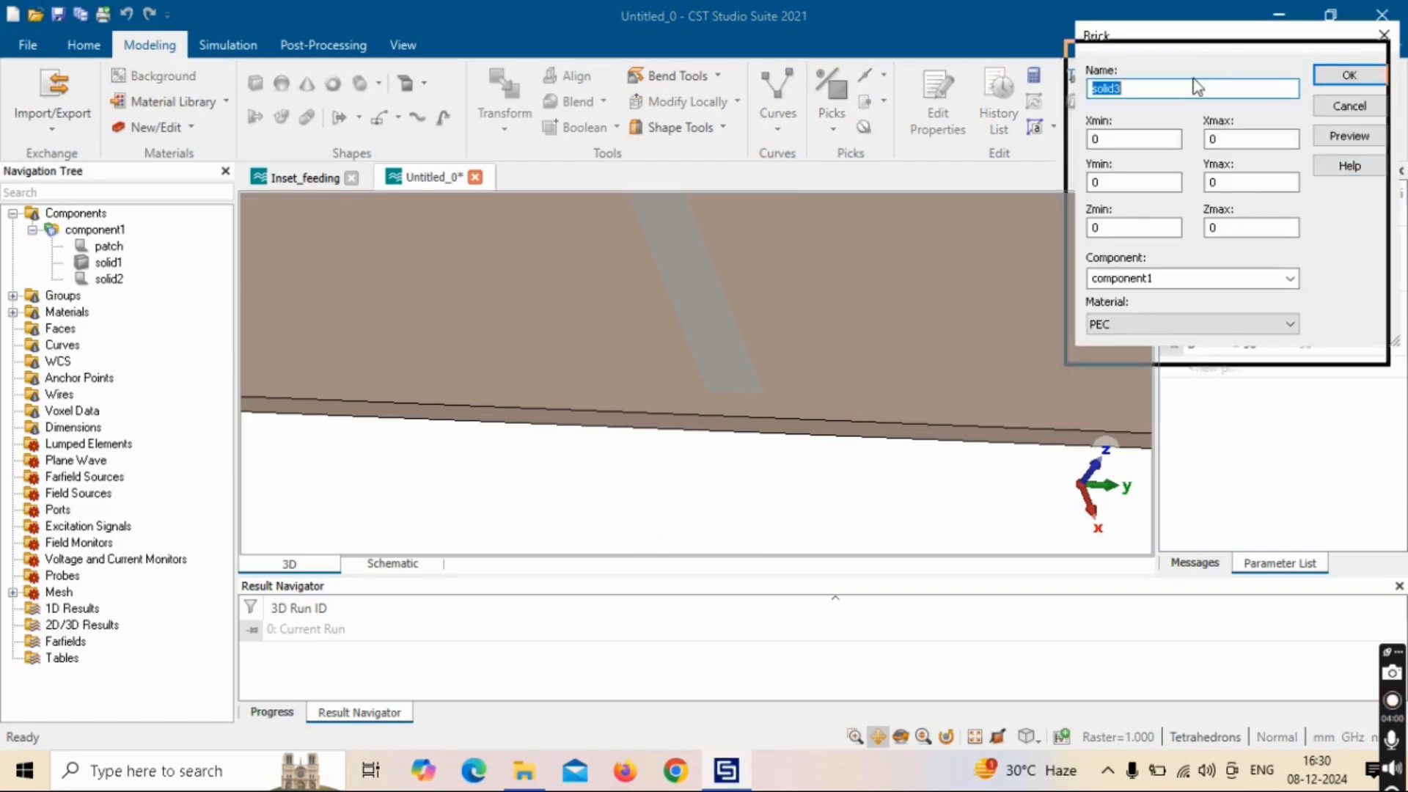
{"action": "left_click_drag", "start_coordinate": [1196, 87], "coordinate": [1180, 173]}
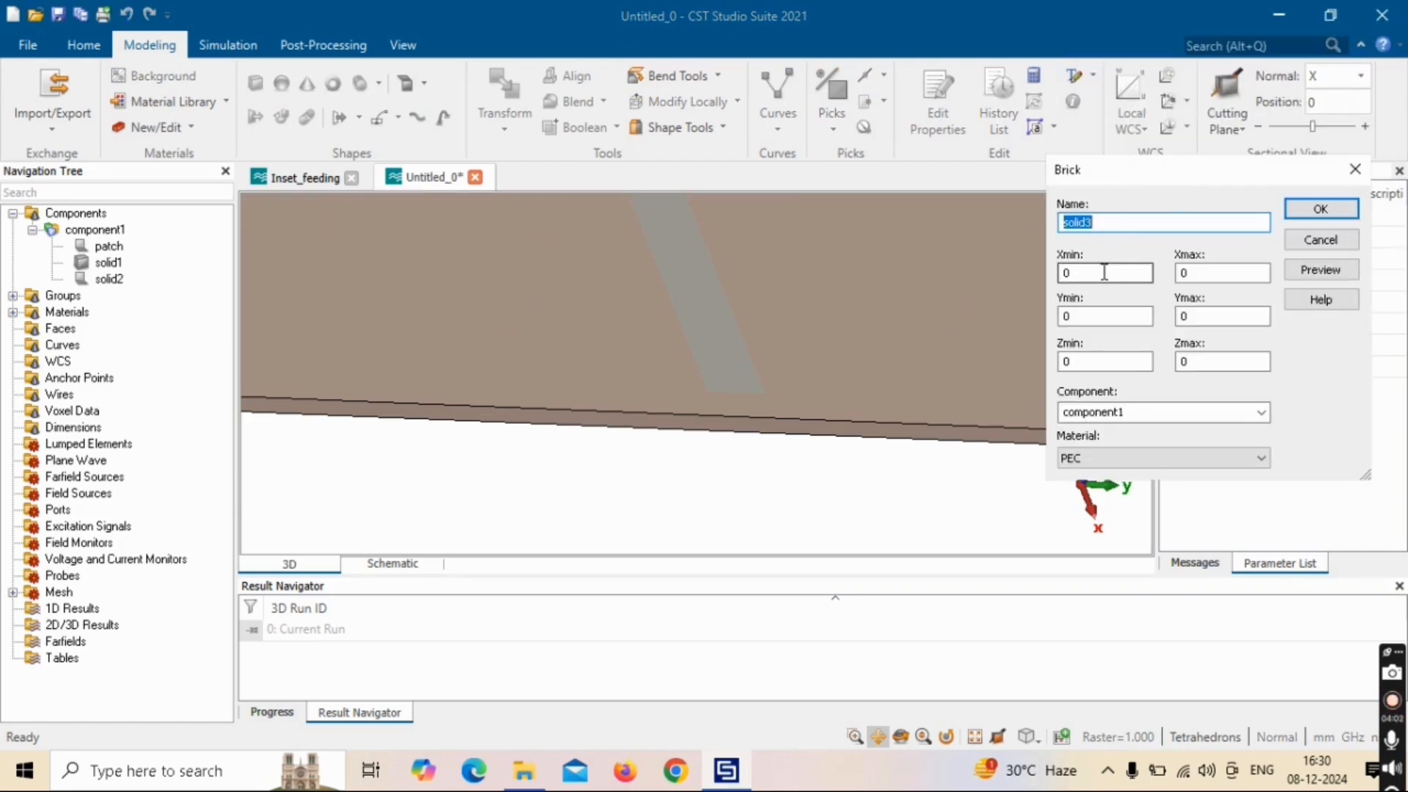
{"action": "double_click", "coordinate": [1102, 272]}
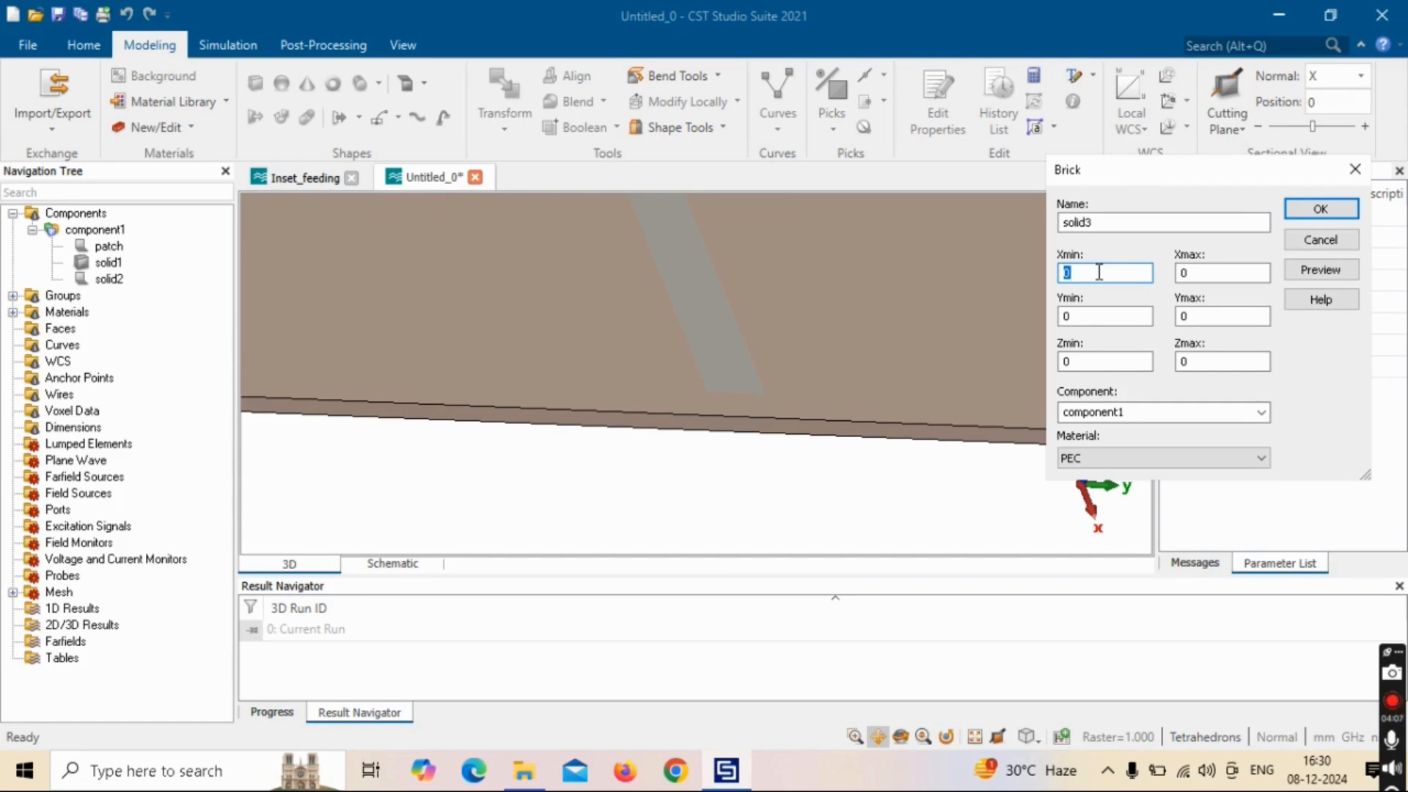
{"action": "type", "text": "FL/2"}
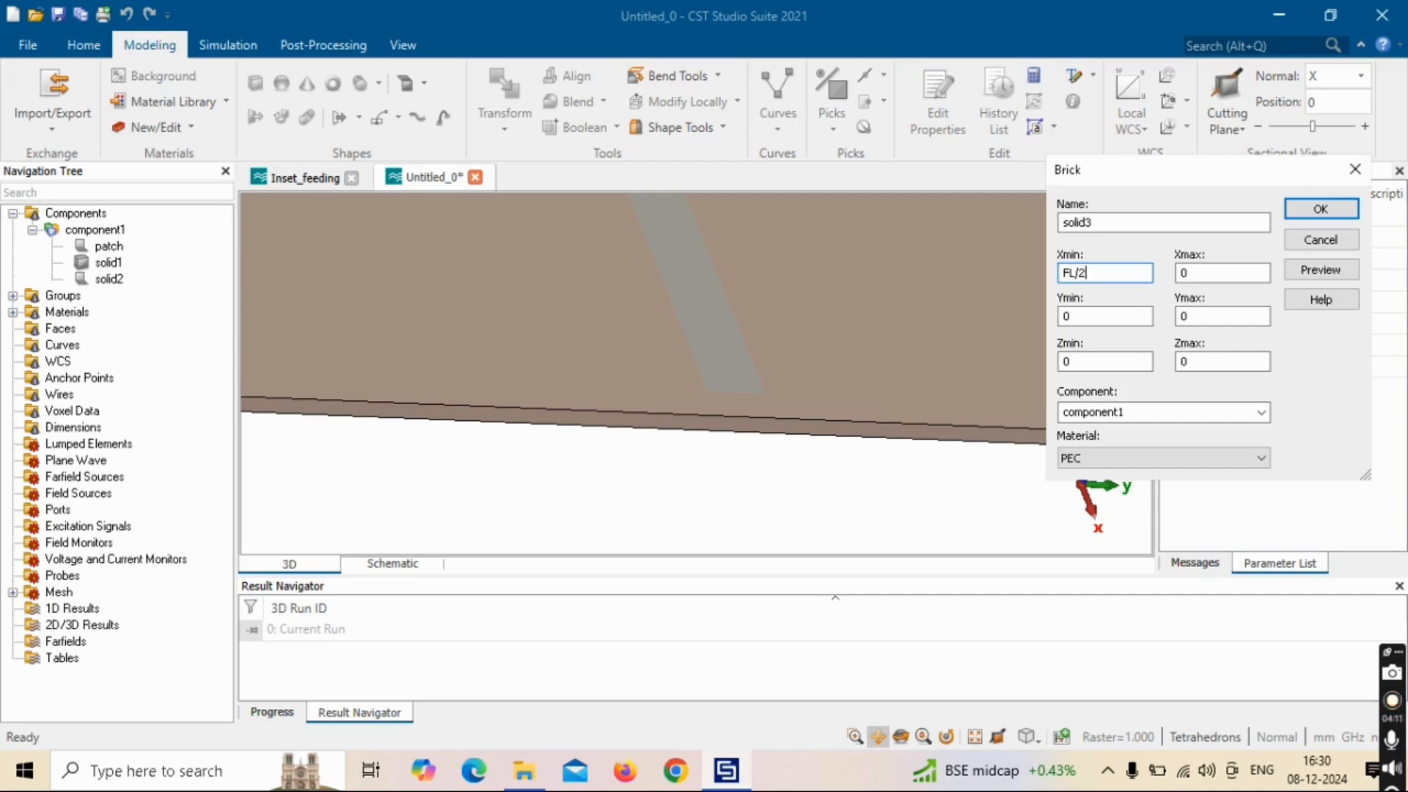
{"action": "type", "text": "+FL"}
Step: Copy the new brick's Xmin expression FL/2+FL into its Xmax
{"action": "key", "text": "ctrl+a"}
{"action": "key", "text": "ctrl+c"}
{"action": "double_click", "coordinate": [1225, 271]}
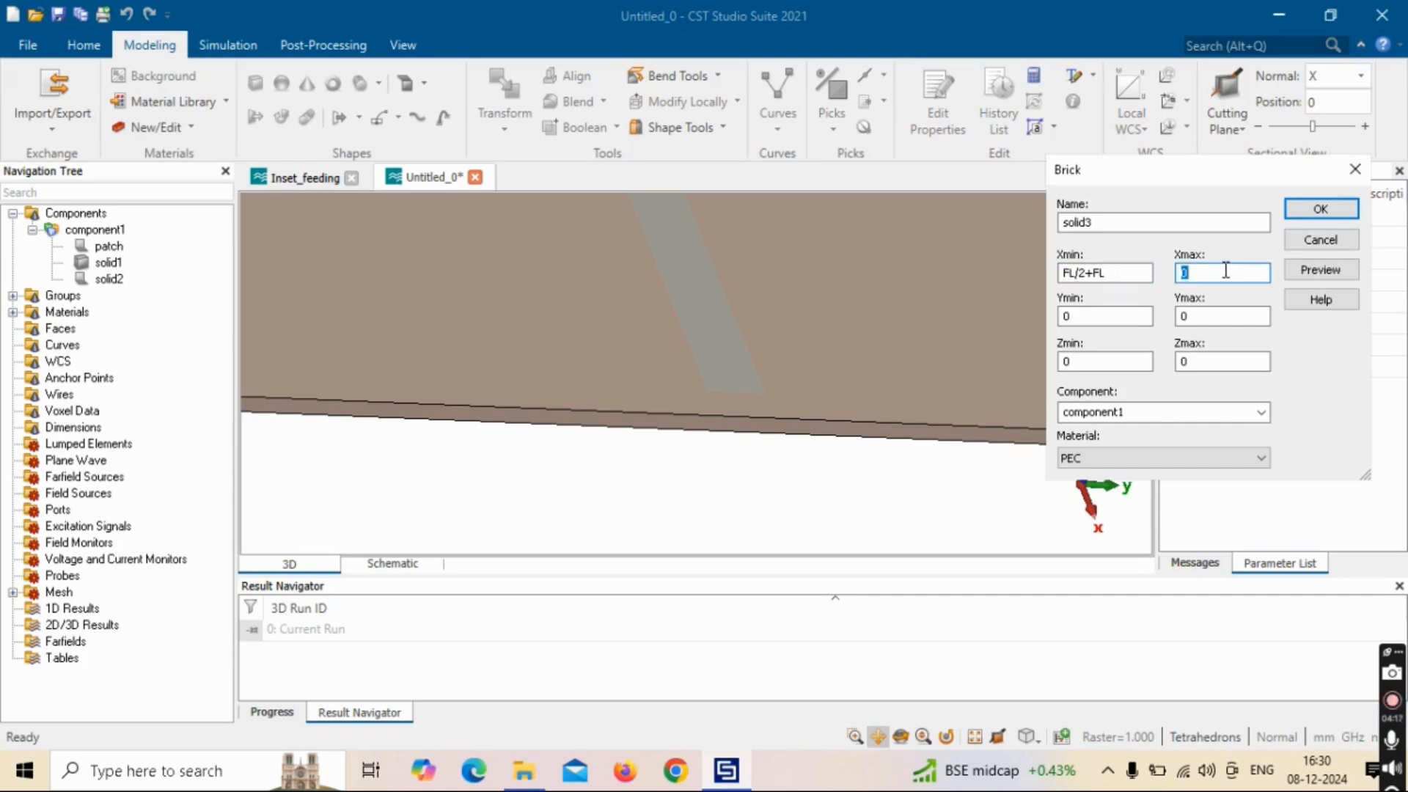
{"action": "key", "text": "ctrl+v"}
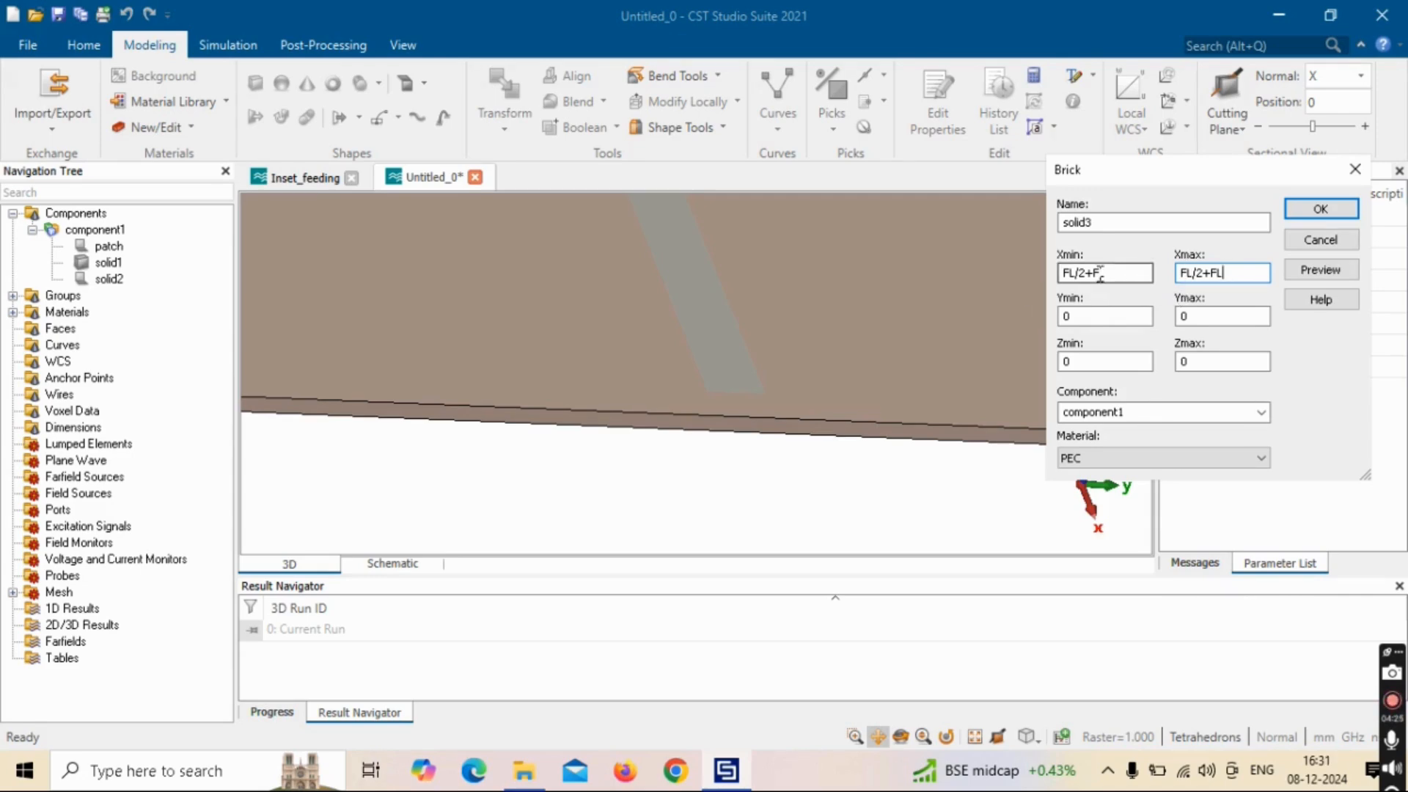
Step: Set the new brick's Y extent from -FW/2 to FW/2, matching the feed line's width
{"action": "double_click", "coordinate": [1100, 319]}
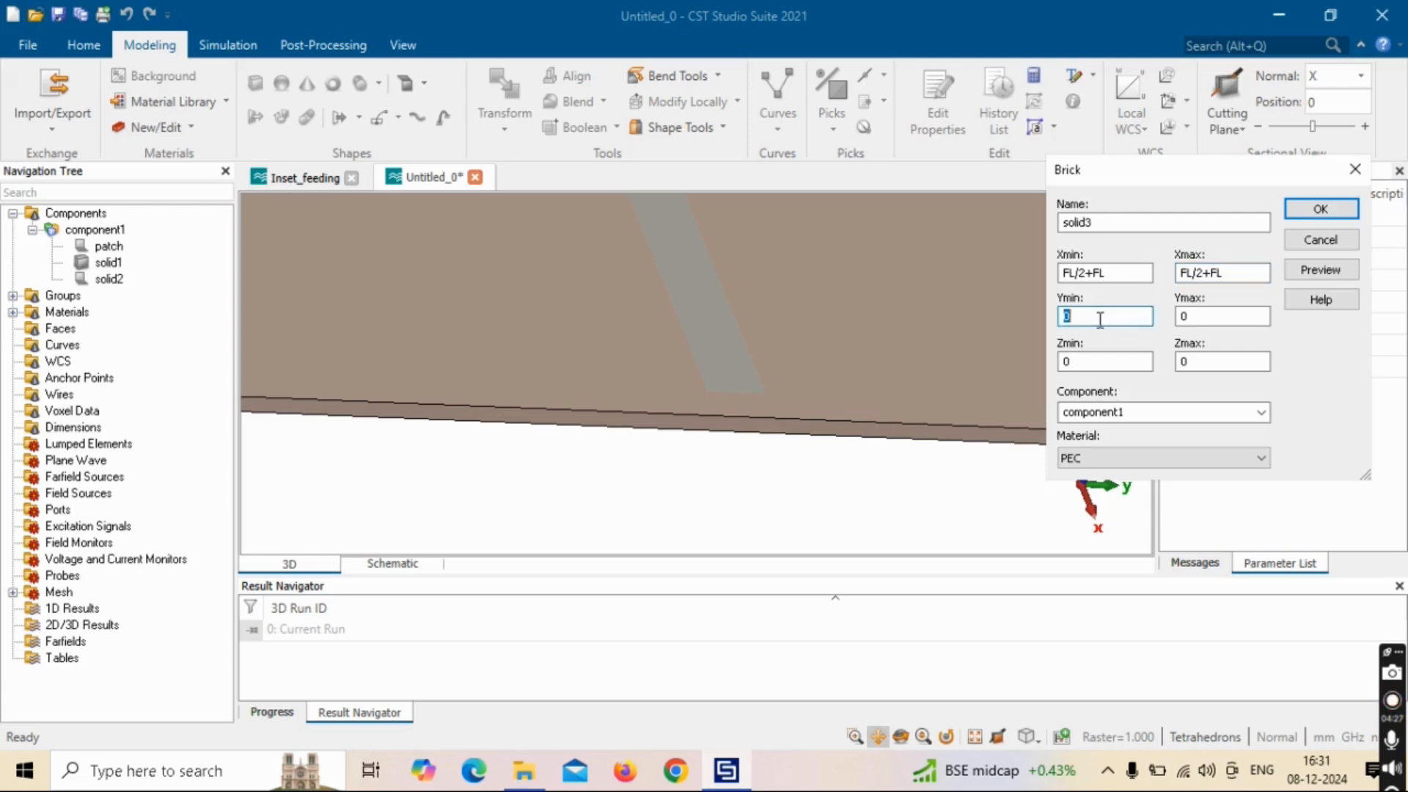
{"action": "type", "text": "-FW/2"}
{"action": "key", "text": "Tab"}
{"action": "type", "text": "FW/2"}
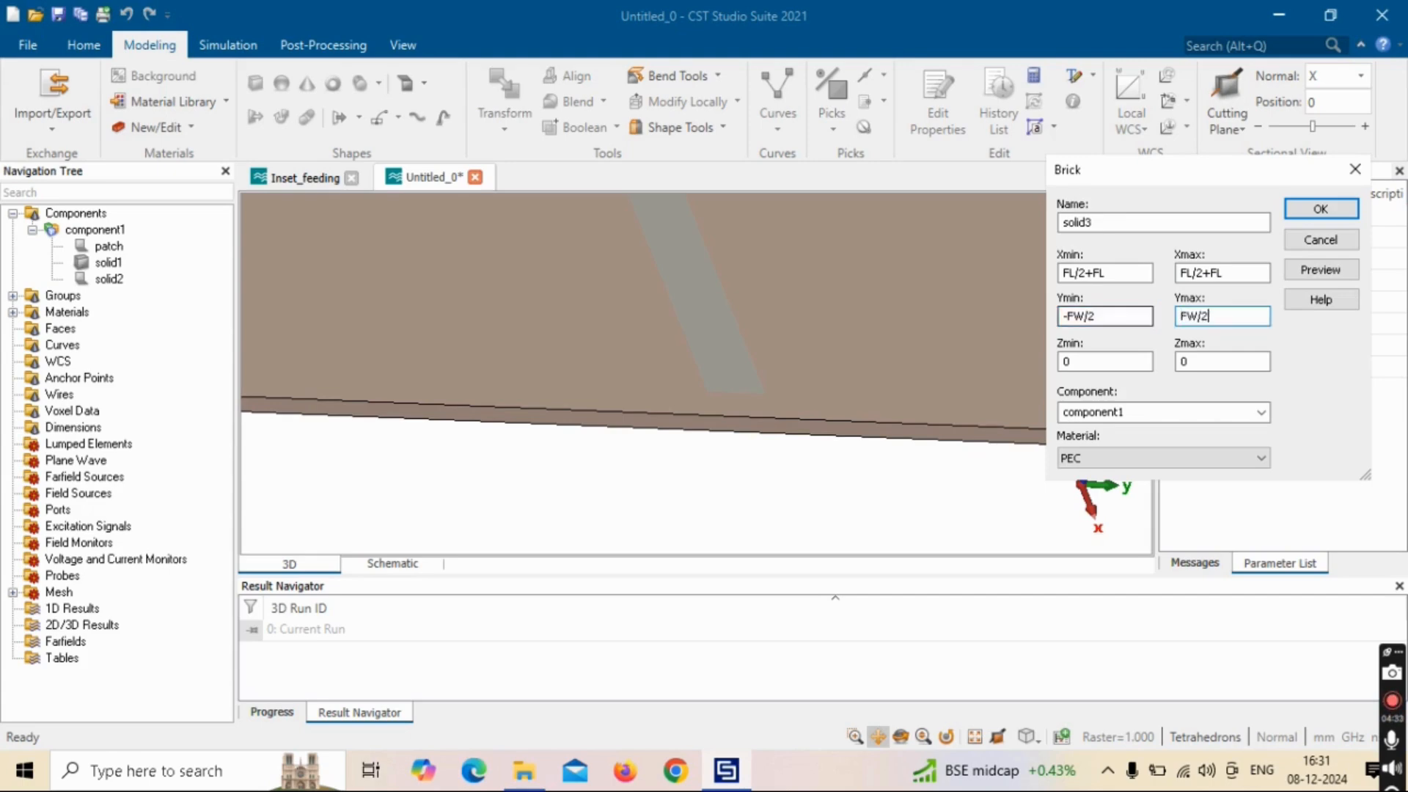
{"action": "key", "text": "Tab"}
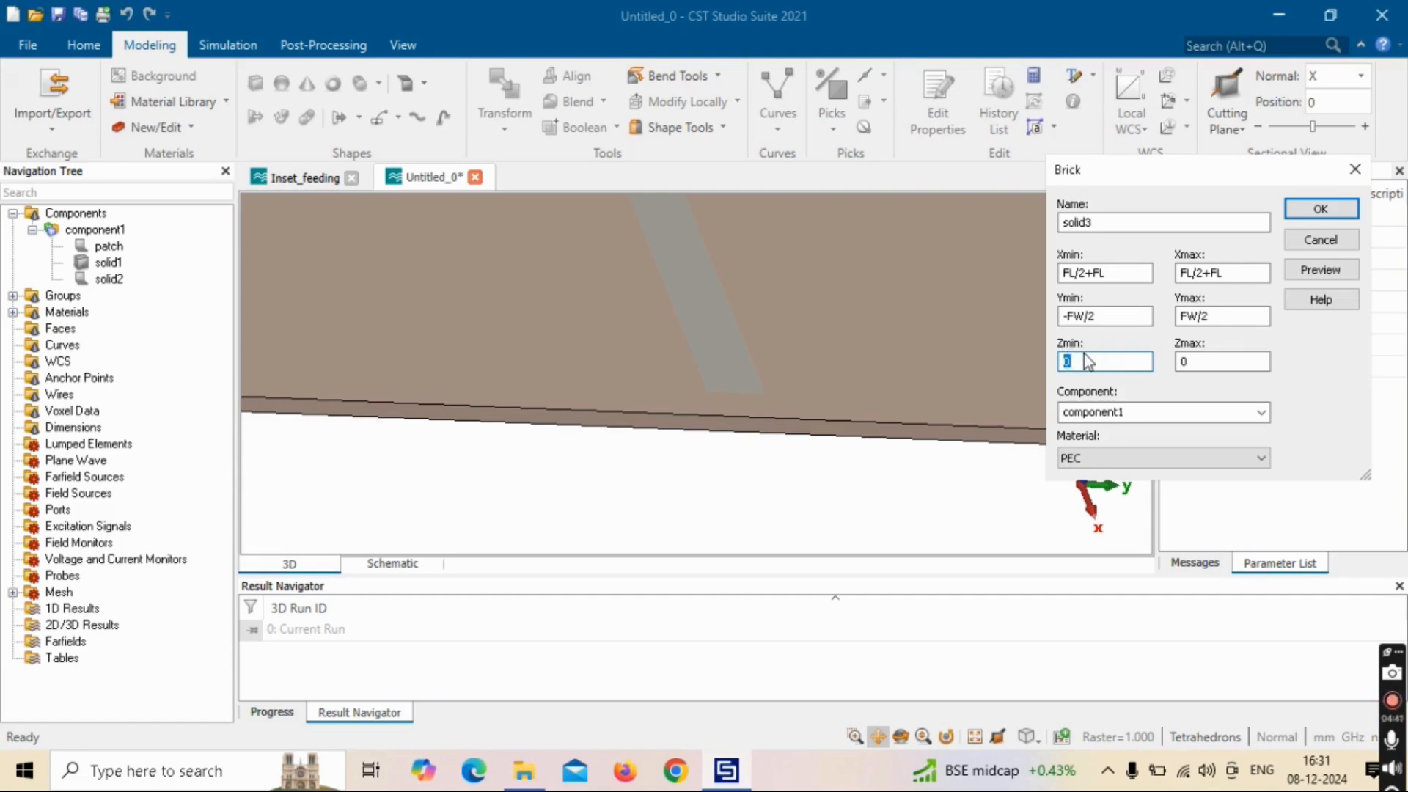
Step: Set the brick's Zmin to -0.76 and its material to Vacuum, and create it without any Boolean combination
{"action": "type", "text": "-0.76"}
{"action": "left_click", "coordinate": [1255, 459]}
{"action": "left_click", "coordinate": [1081, 531]}
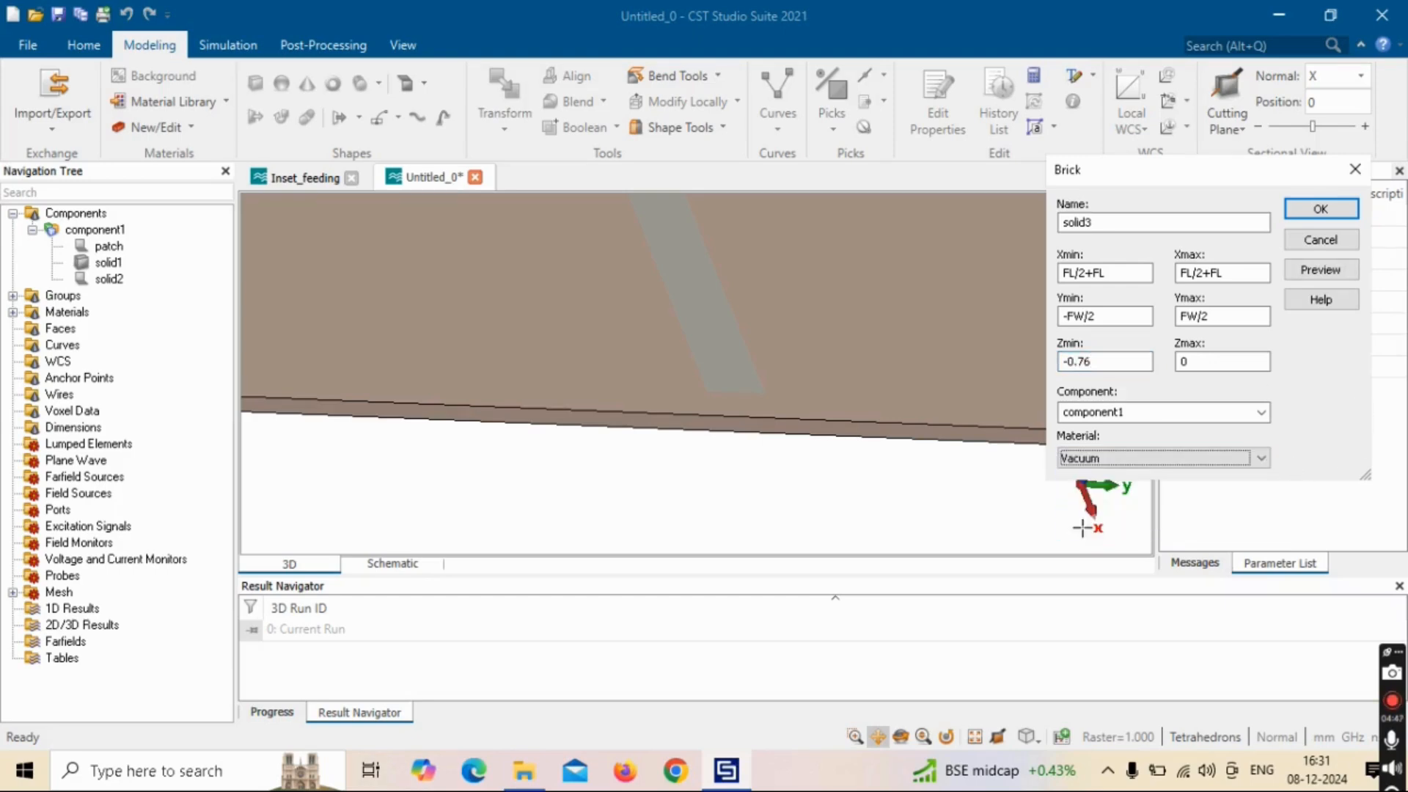
{"action": "left_click", "coordinate": [1319, 210]}
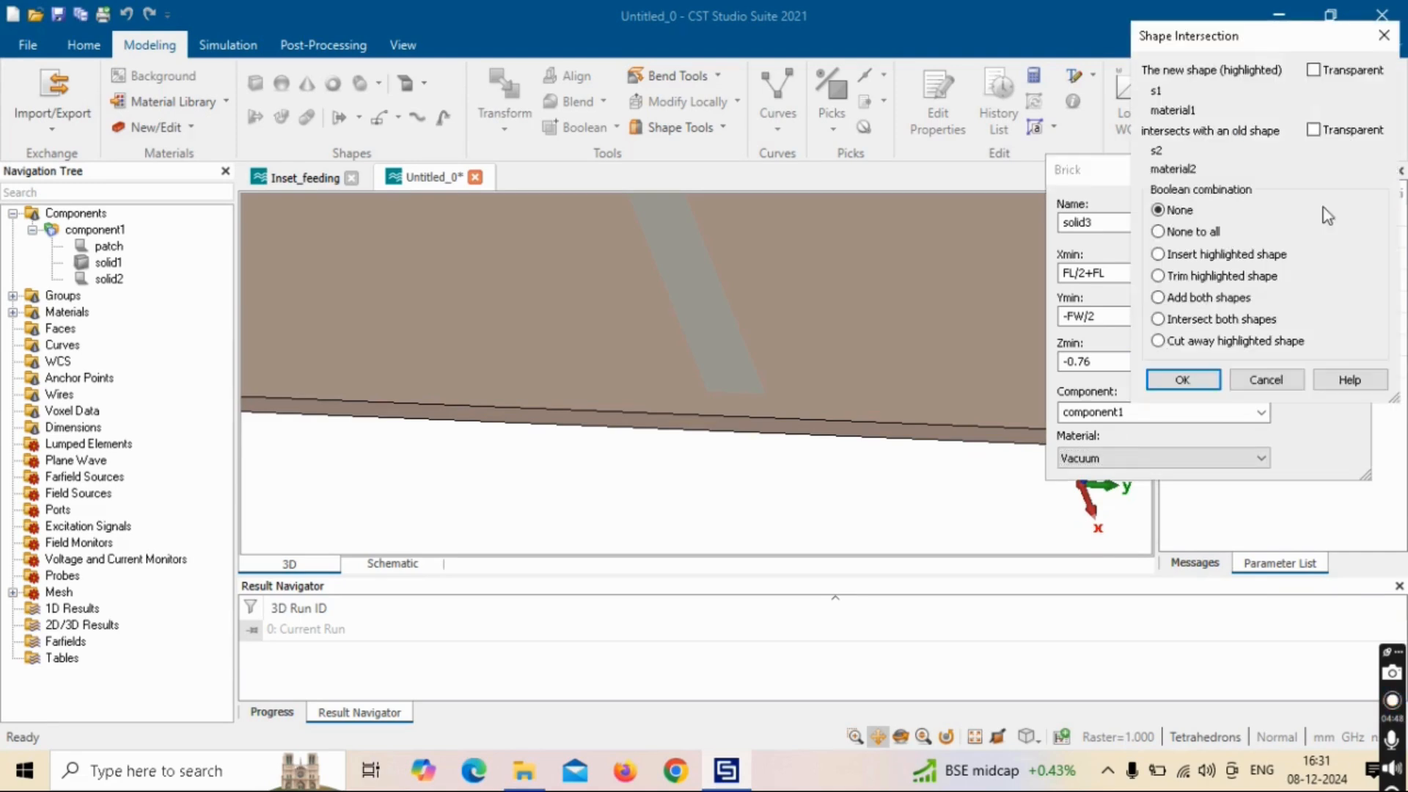
{"action": "left_click", "coordinate": [1182, 380]}
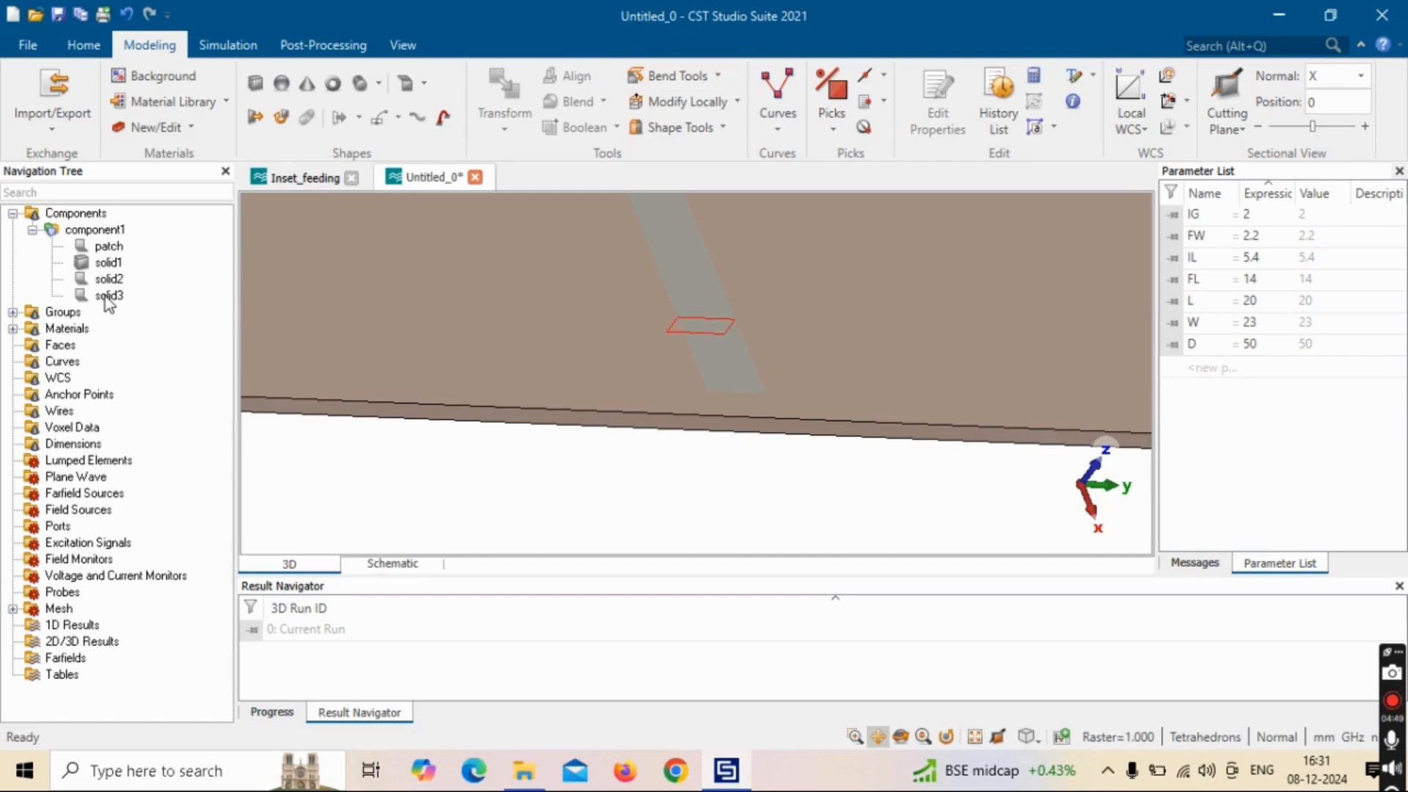
Step: Examine where the vacuum sheet solid3 sits relative to the end of the feed line
{"action": "left_click", "coordinate": [700, 326]}
{"action": "scroll", "coordinate": [726, 353], "scroll_direction": "up", "scroll_amount": 3}
{"action": "scroll", "coordinate": [727, 353], "scroll_direction": "down", "scroll_amount": 3}
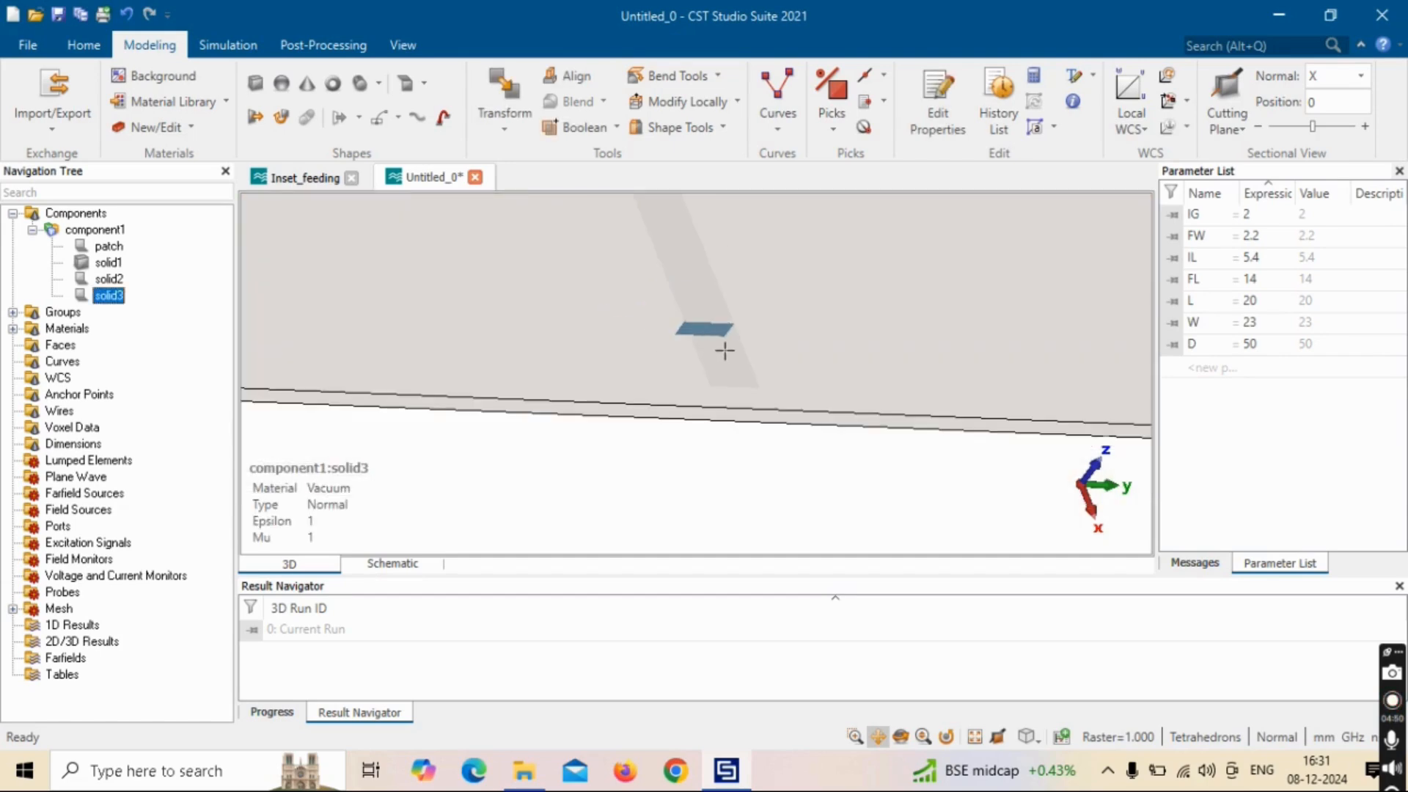
{"action": "left_click_drag", "start_coordinate": [695, 342], "coordinate": [905, 327]}
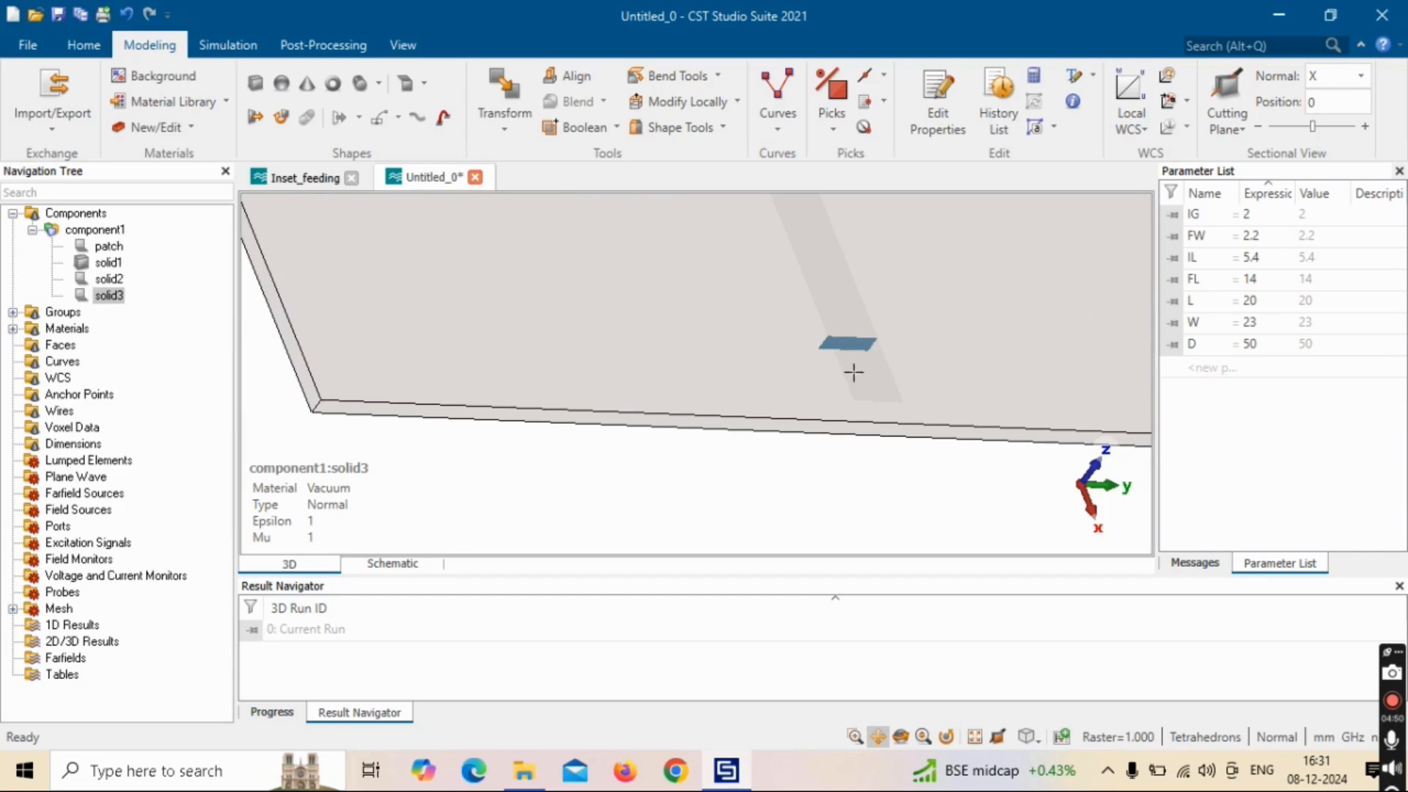
{"action": "middle_click_drag", "start_coordinate": [853, 372], "coordinate": [977, 434]}
{"action": "scroll", "coordinate": [974, 433], "scroll_direction": "down", "scroll_amount": 4}
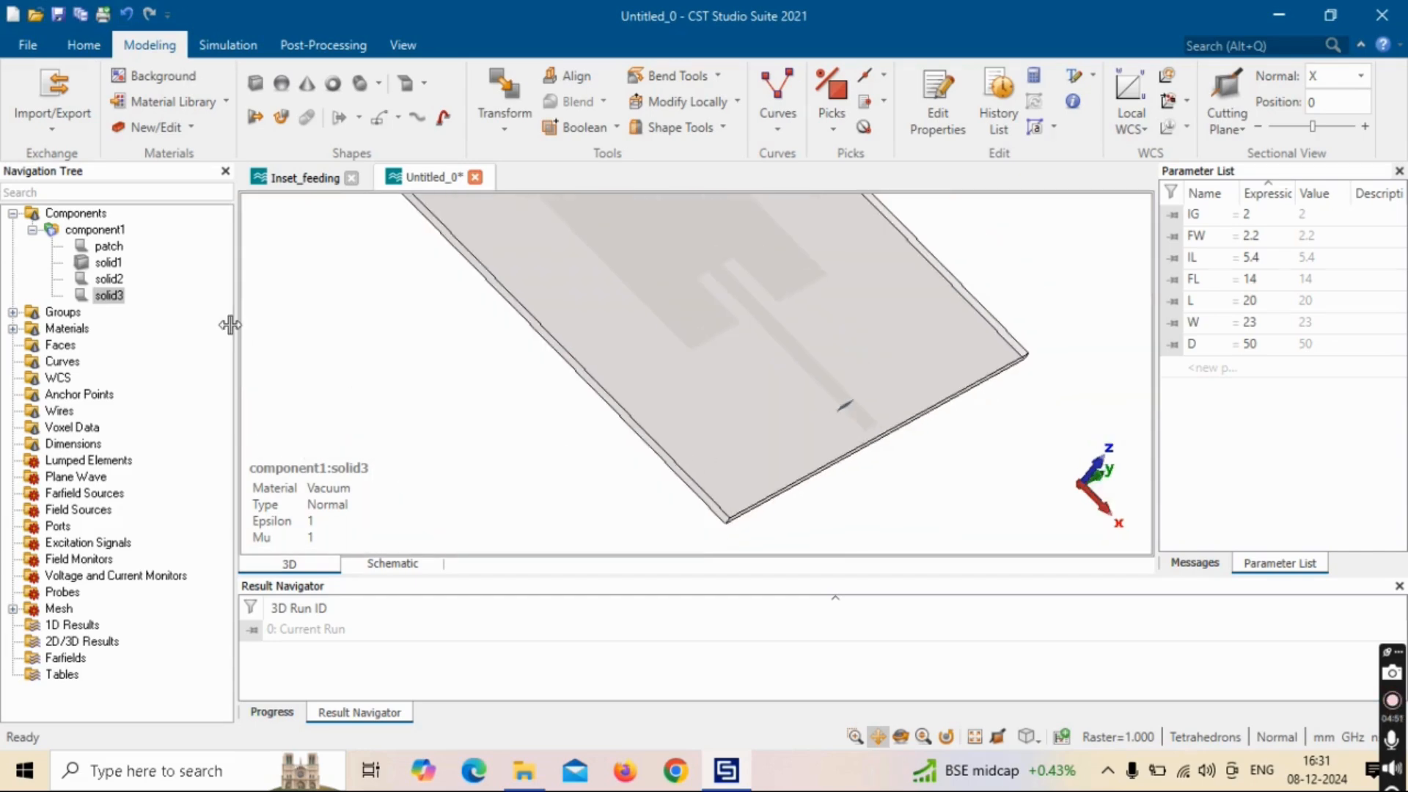
Step: Edit the brick definition of solid3, setting both Xmin and Xmax to L/2+FL
{"action": "left_click", "coordinate": [108, 295]}
{"action": "double_click", "coordinate": [108, 295]}
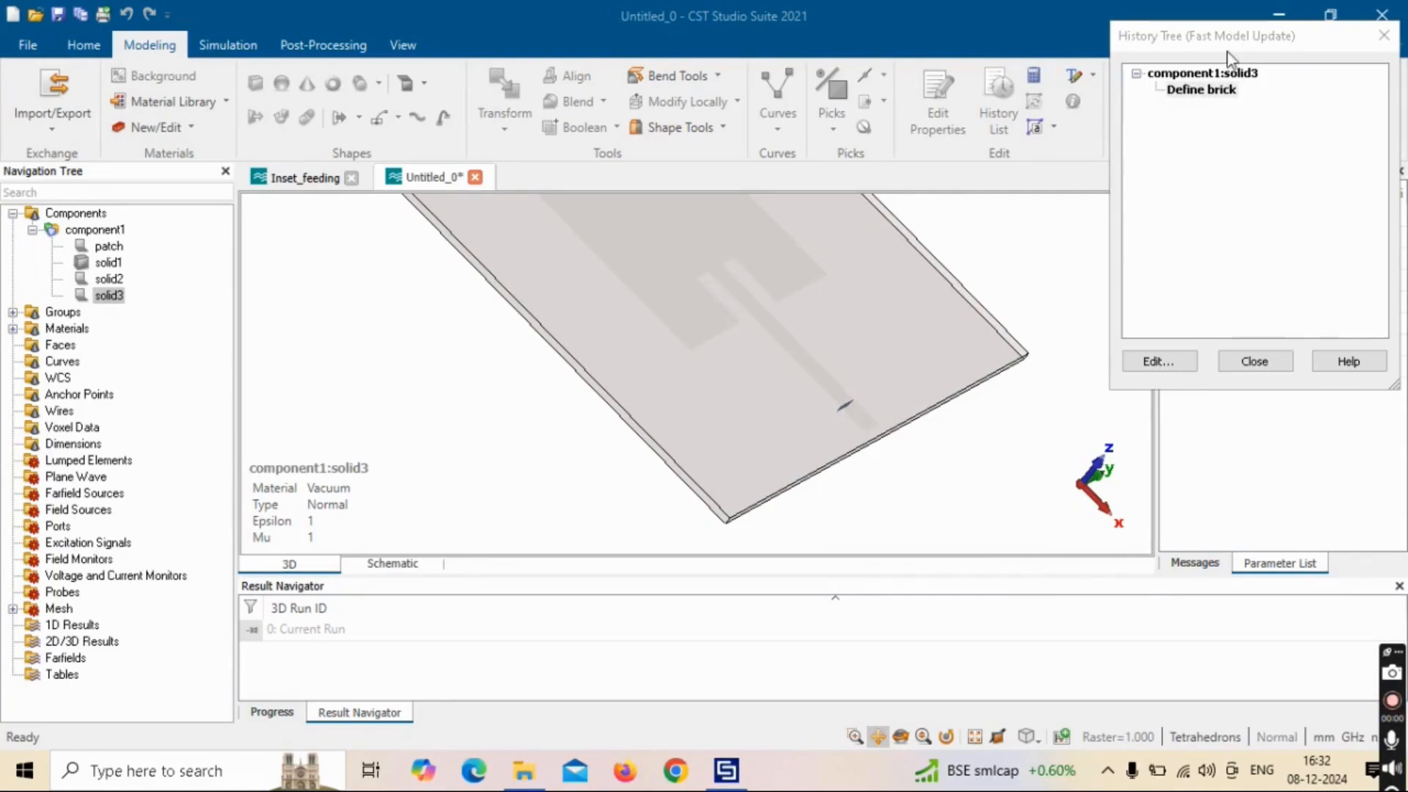
{"action": "double_click", "coordinate": [1217, 91]}
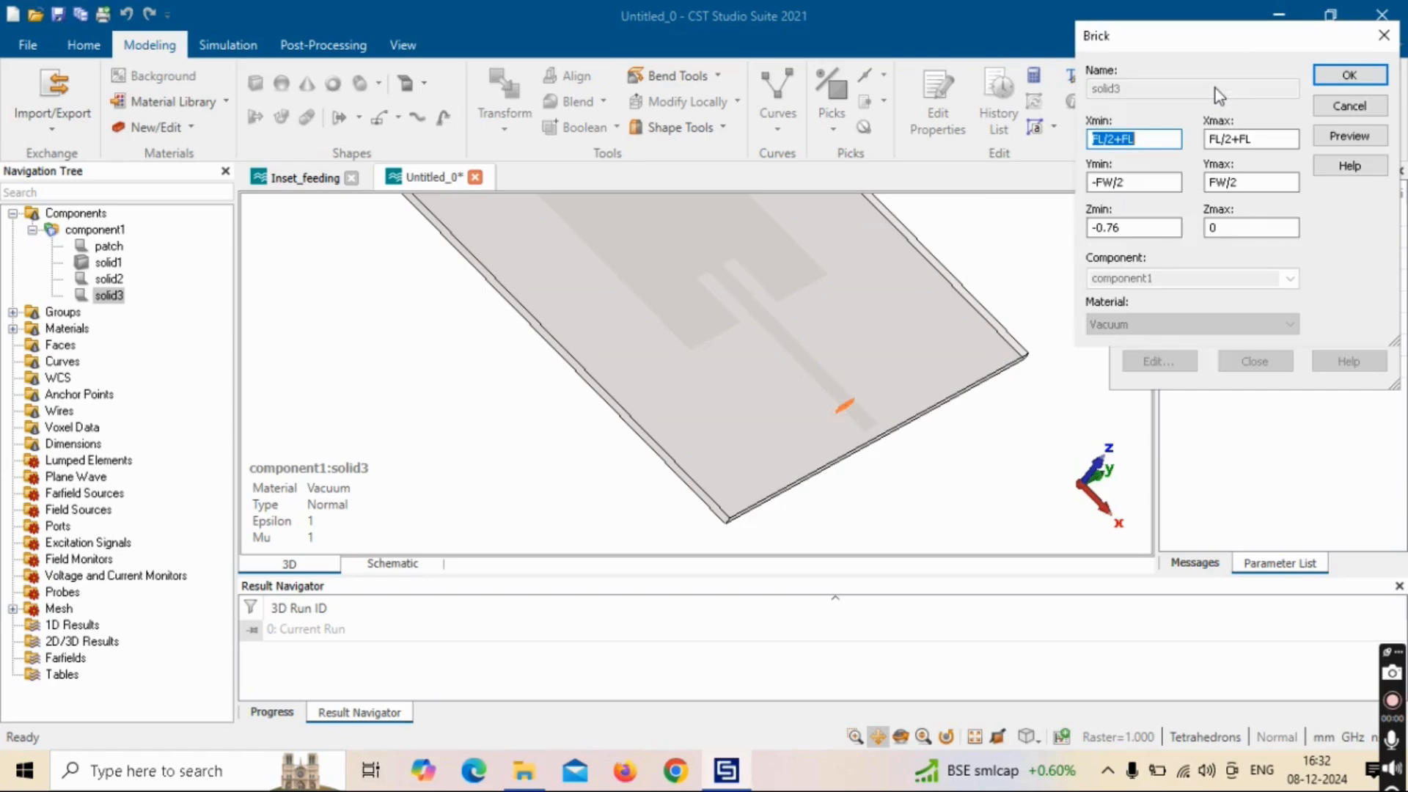
{"action": "left_click_drag", "start_coordinate": [1188, 41], "coordinate": [1068, 121]}
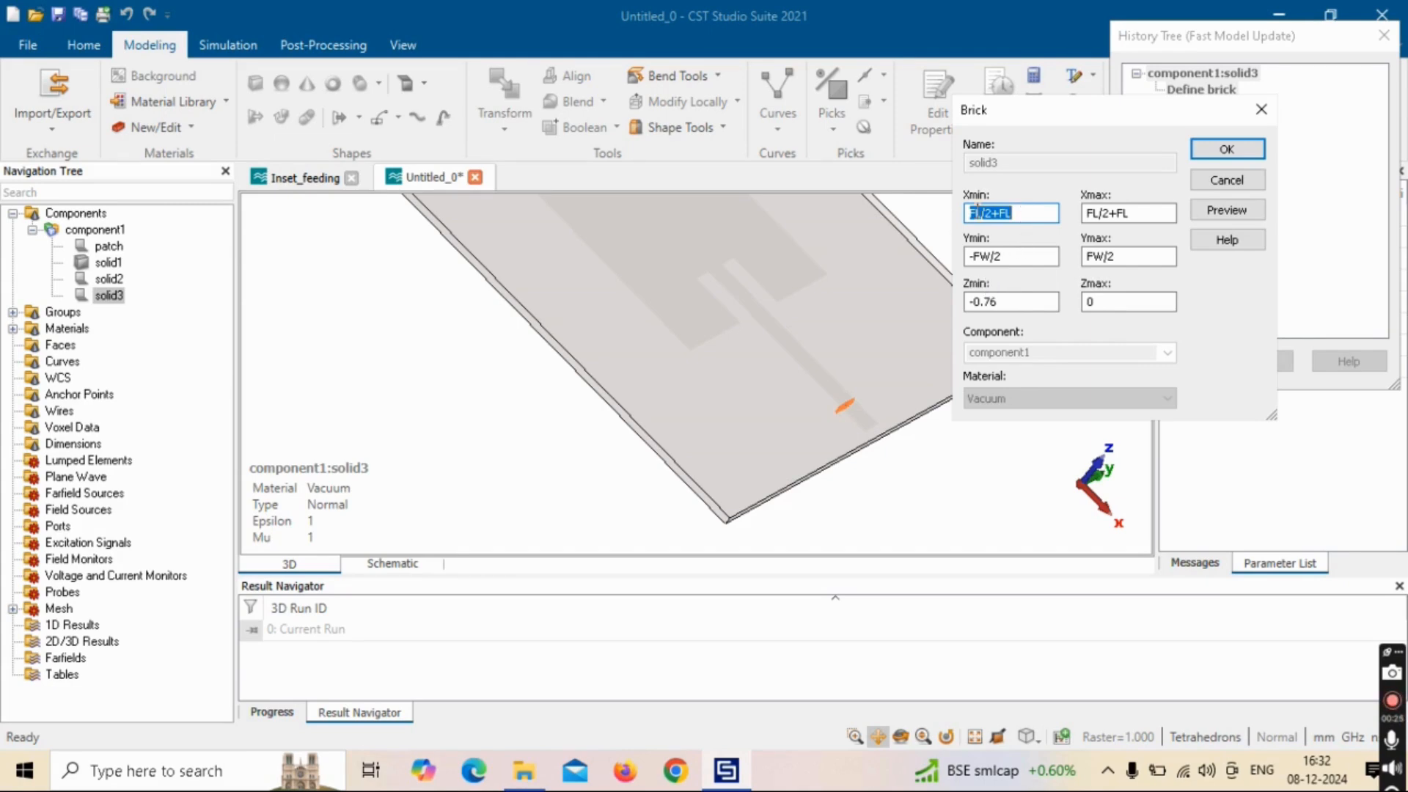
{"action": "left_click_drag", "start_coordinate": [1031, 115], "coordinate": [1101, 123]}
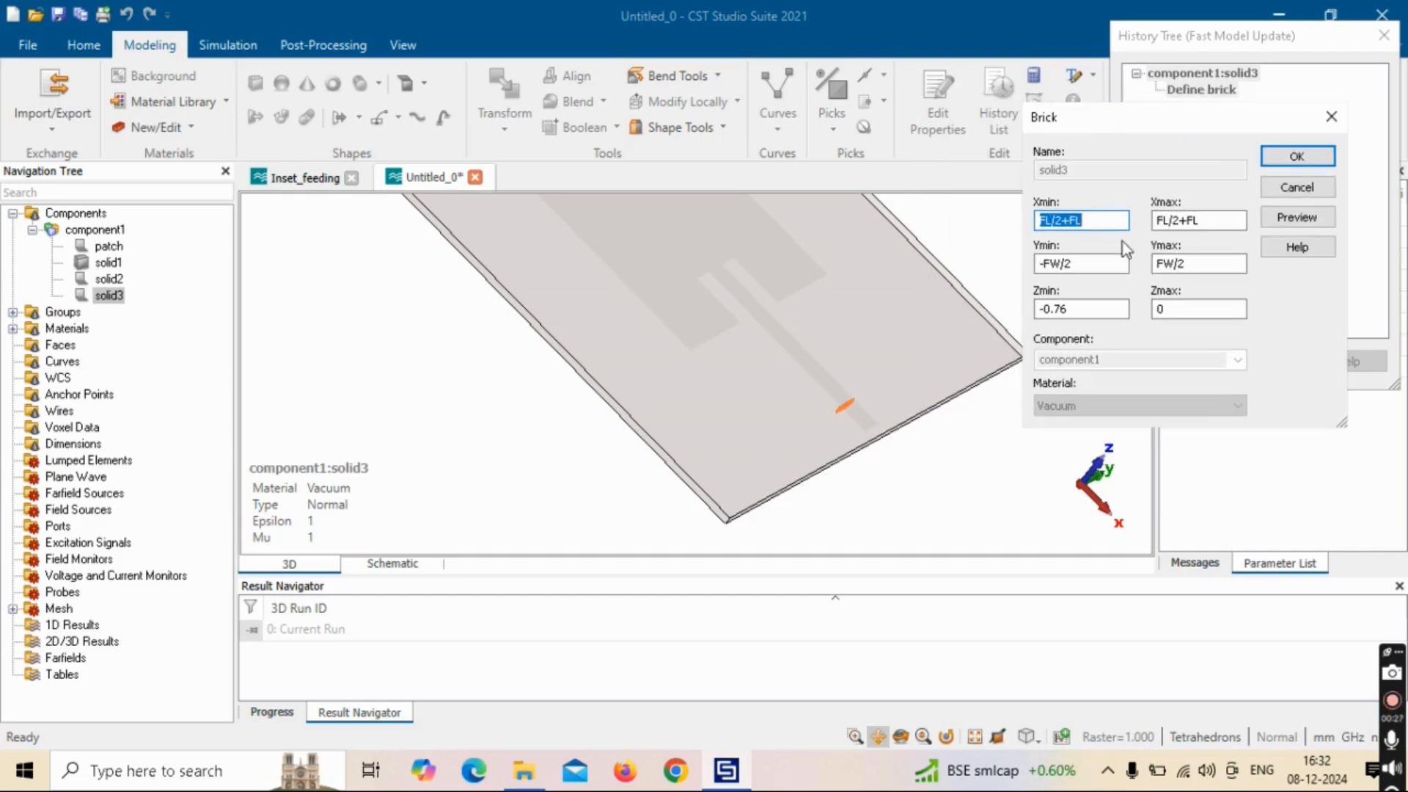
{"action": "left_click", "coordinate": [1046, 218]}
{"action": "key", "text": "BackSpace"}
{"action": "left_click", "coordinate": [1159, 223]}
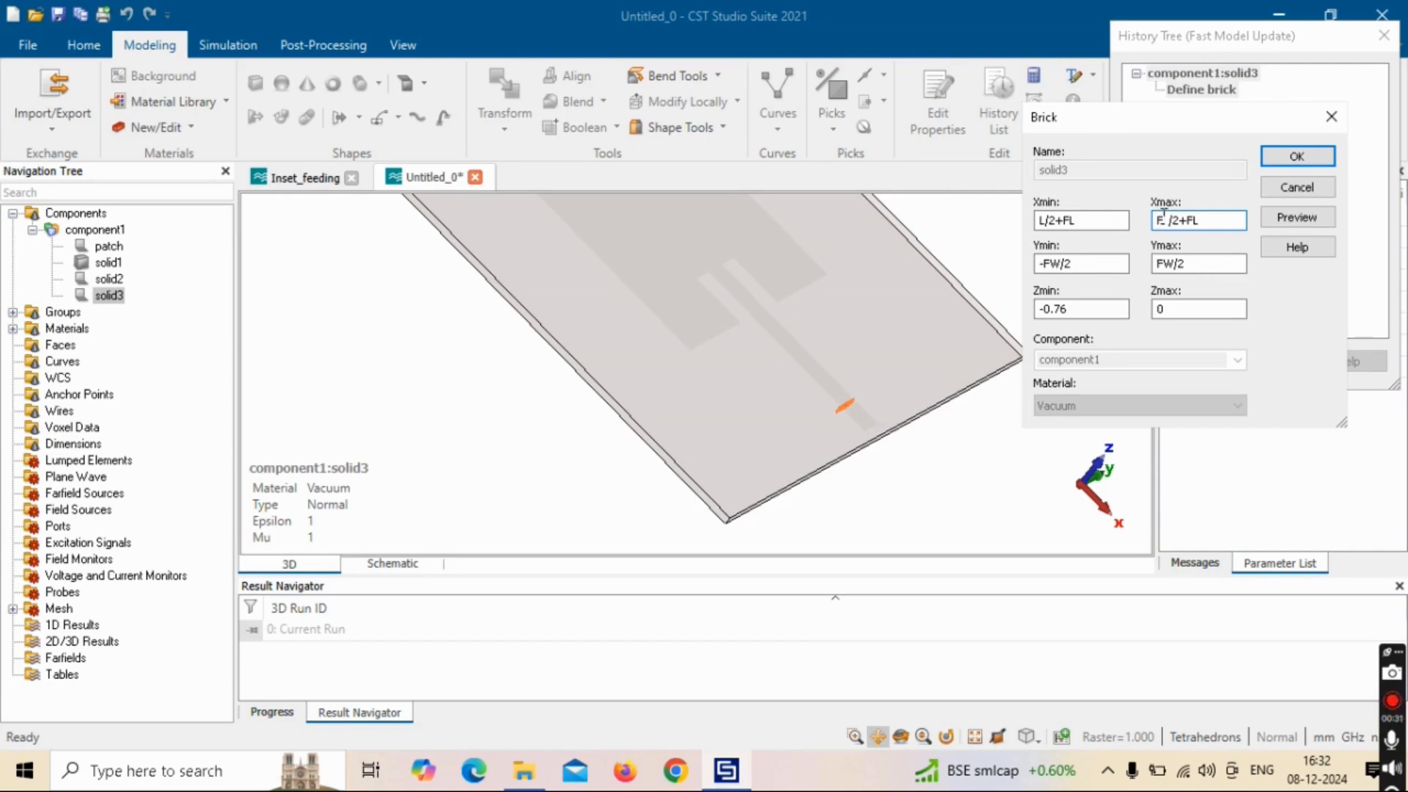
{"action": "key", "text": "BackSpace"}
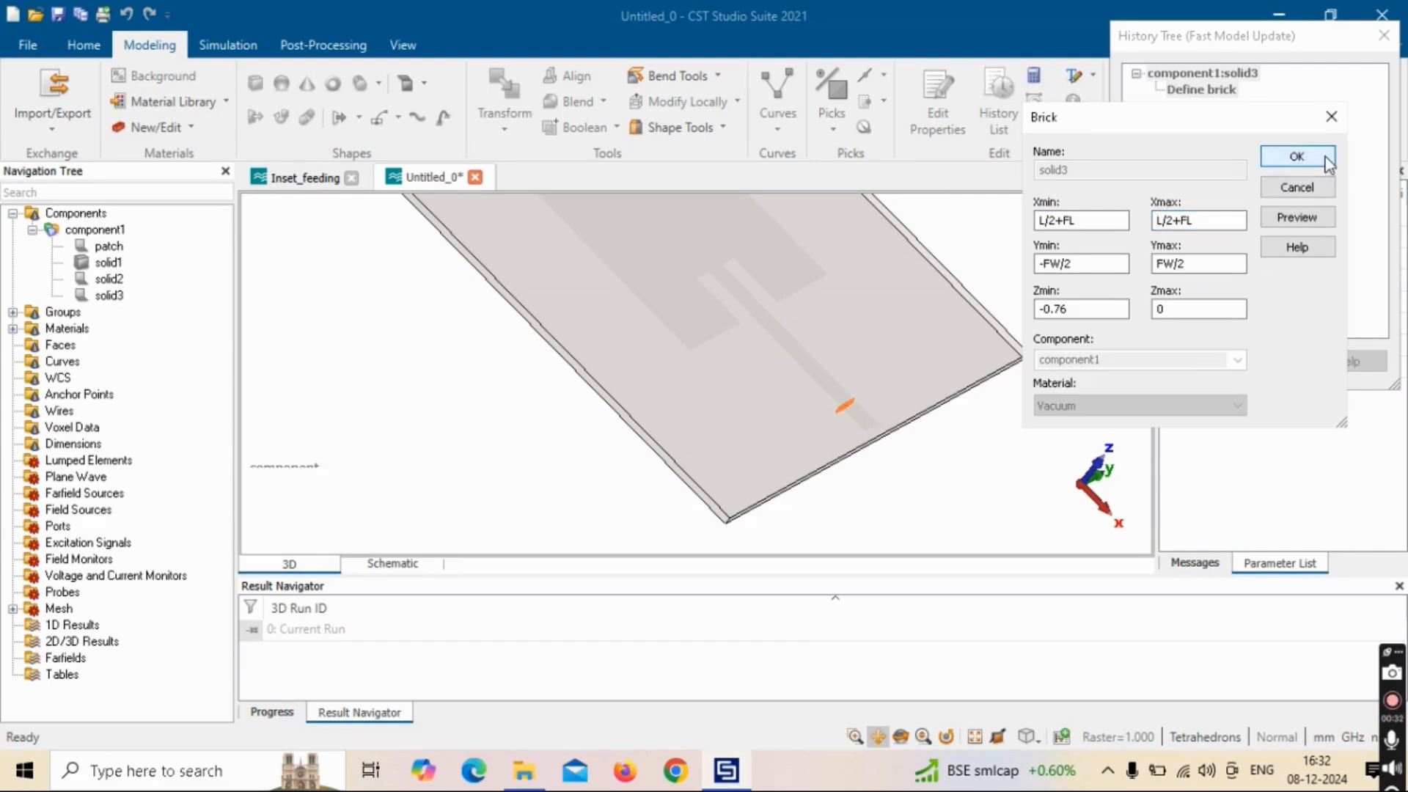
{"action": "left_click", "coordinate": [1326, 158]}
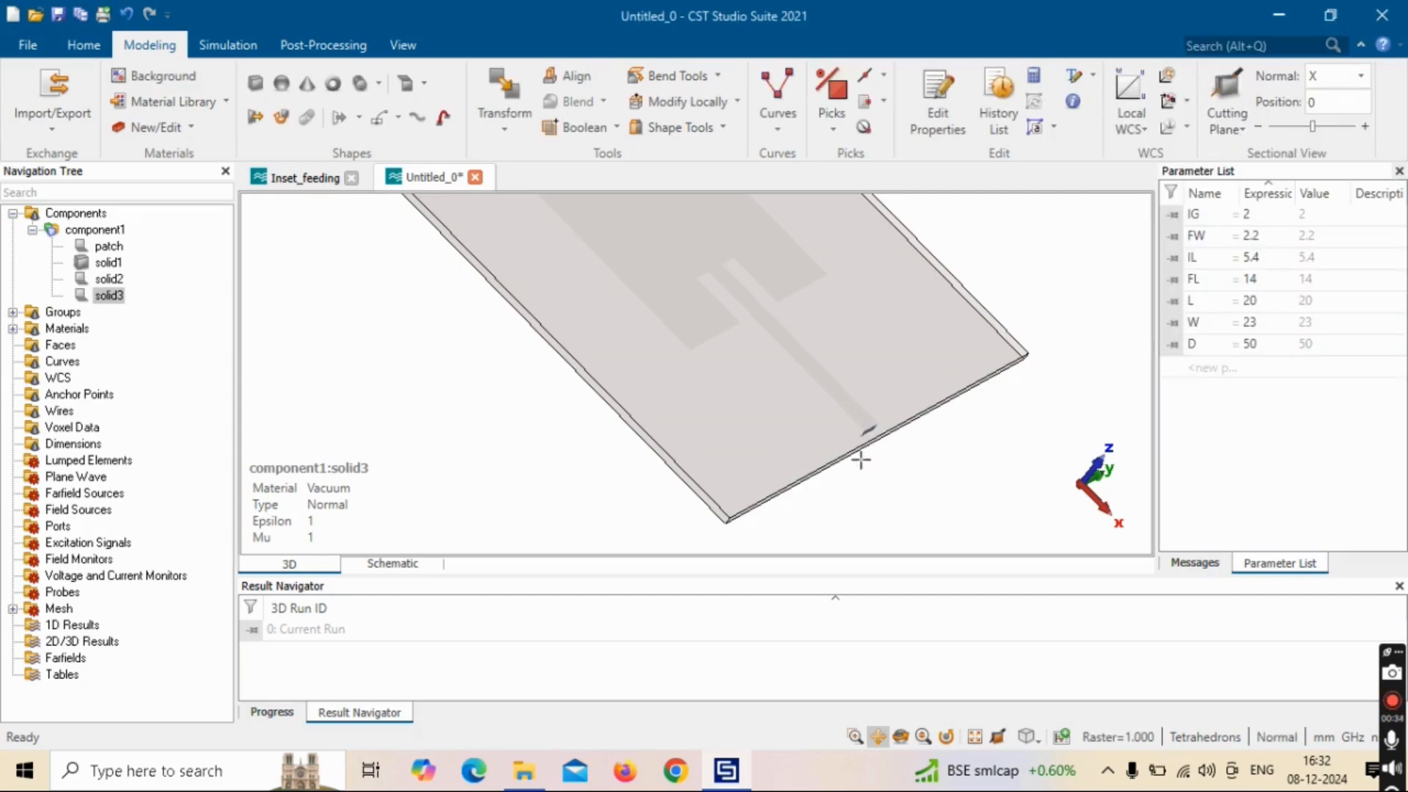
Step: Start a discrete port and pick the lower and upper edges of solid3 at the feed line's outer end
{"action": "left_click_drag", "start_coordinate": [860, 460], "coordinate": [682, 361]}
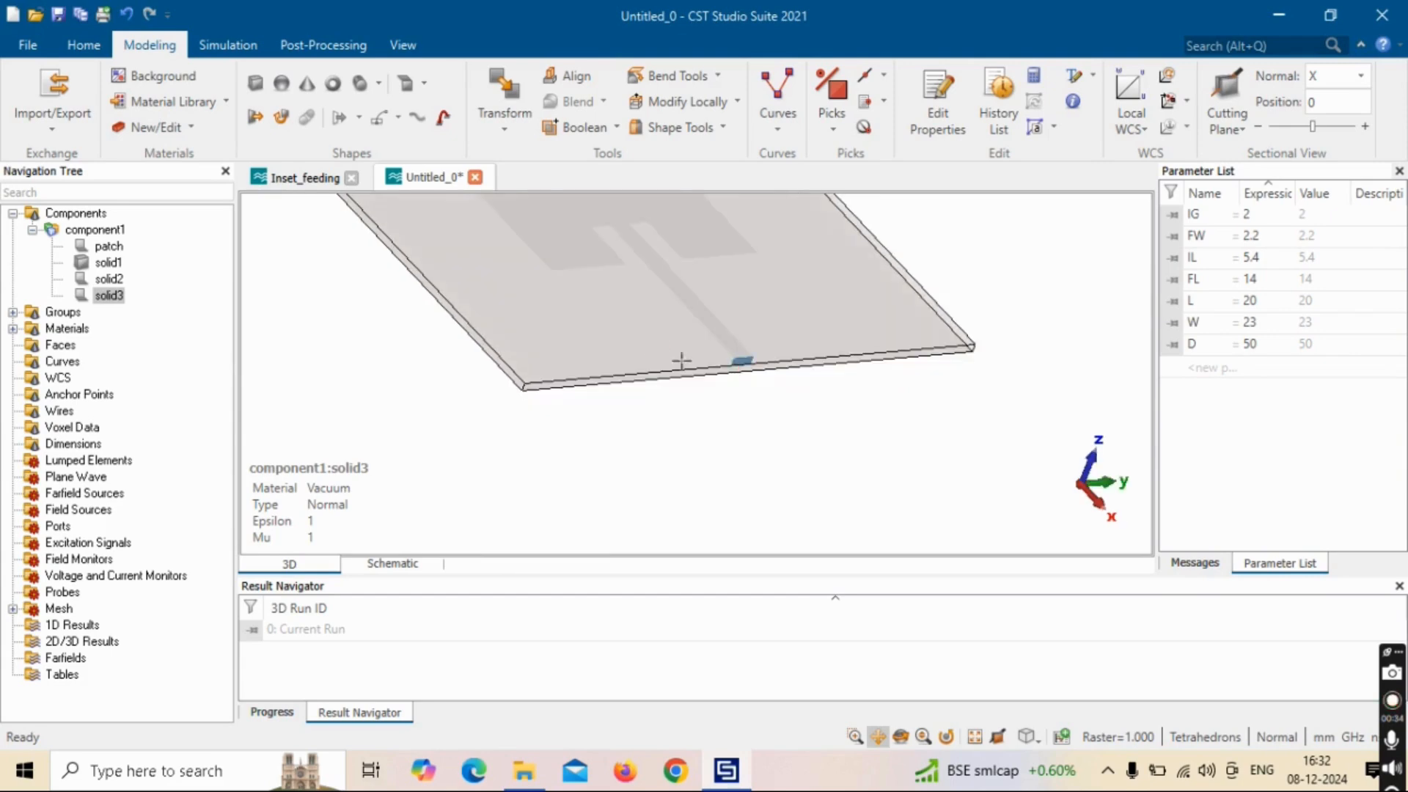
{"action": "scroll", "coordinate": [698, 362], "scroll_direction": "down", "scroll_amount": 5}
{"action": "scroll", "coordinate": [711, 363], "scroll_direction": "up", "scroll_amount": 4}
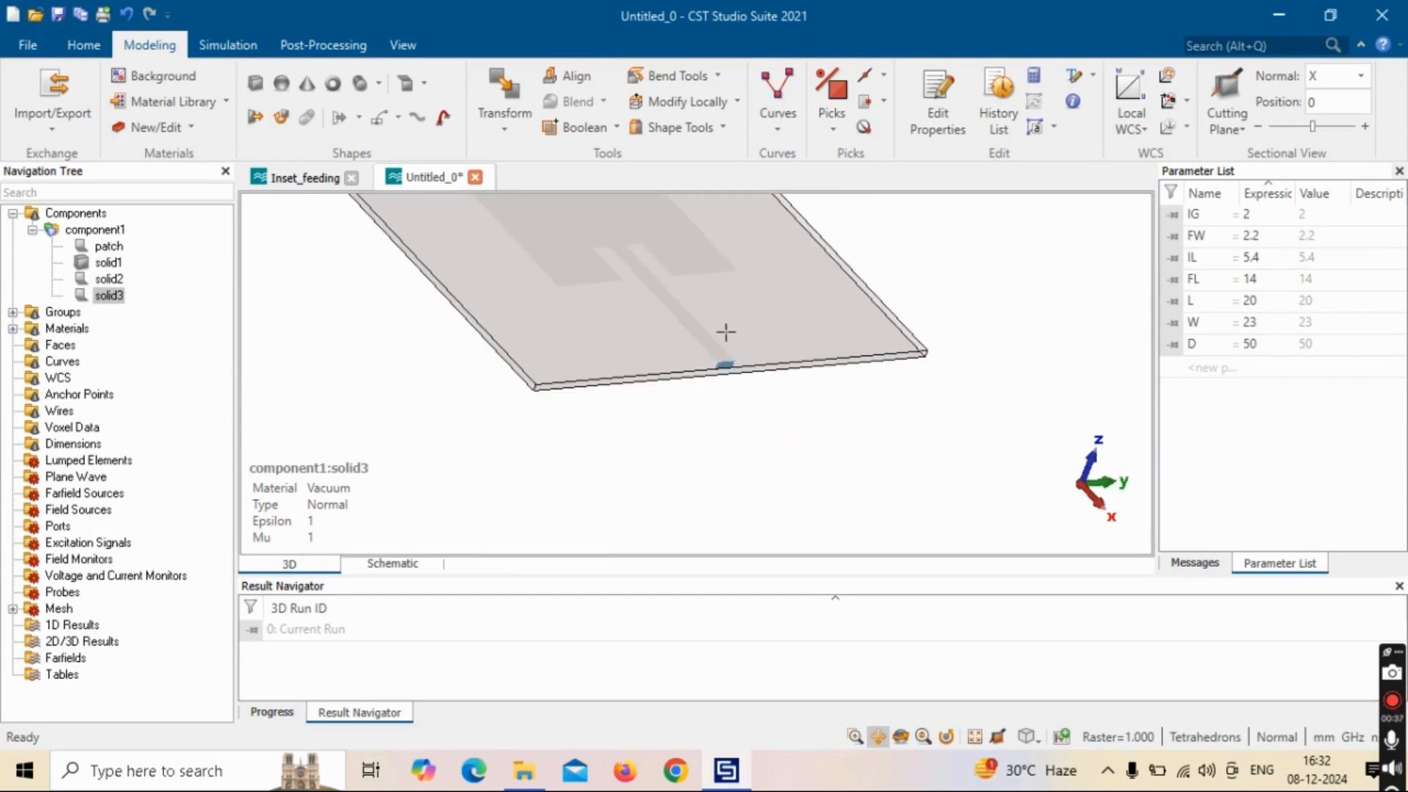
{"action": "scroll", "coordinate": [772, 418], "scroll_direction": "down", "scroll_amount": 3}
{"action": "scroll", "coordinate": [766, 455], "scroll_direction": "up", "scroll_amount": 6}
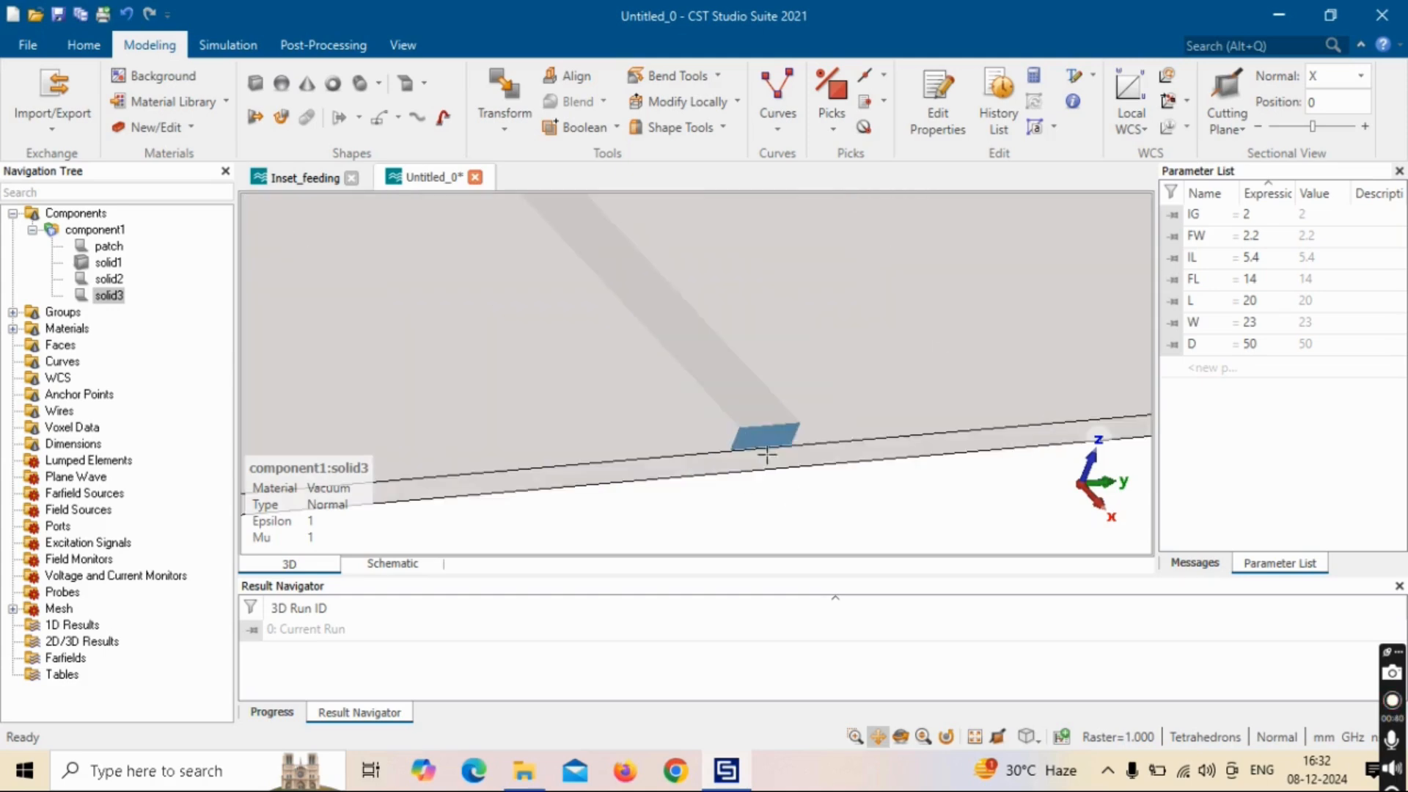
{"action": "scroll", "coordinate": [766, 454], "scroll_direction": "up", "scroll_amount": 2}
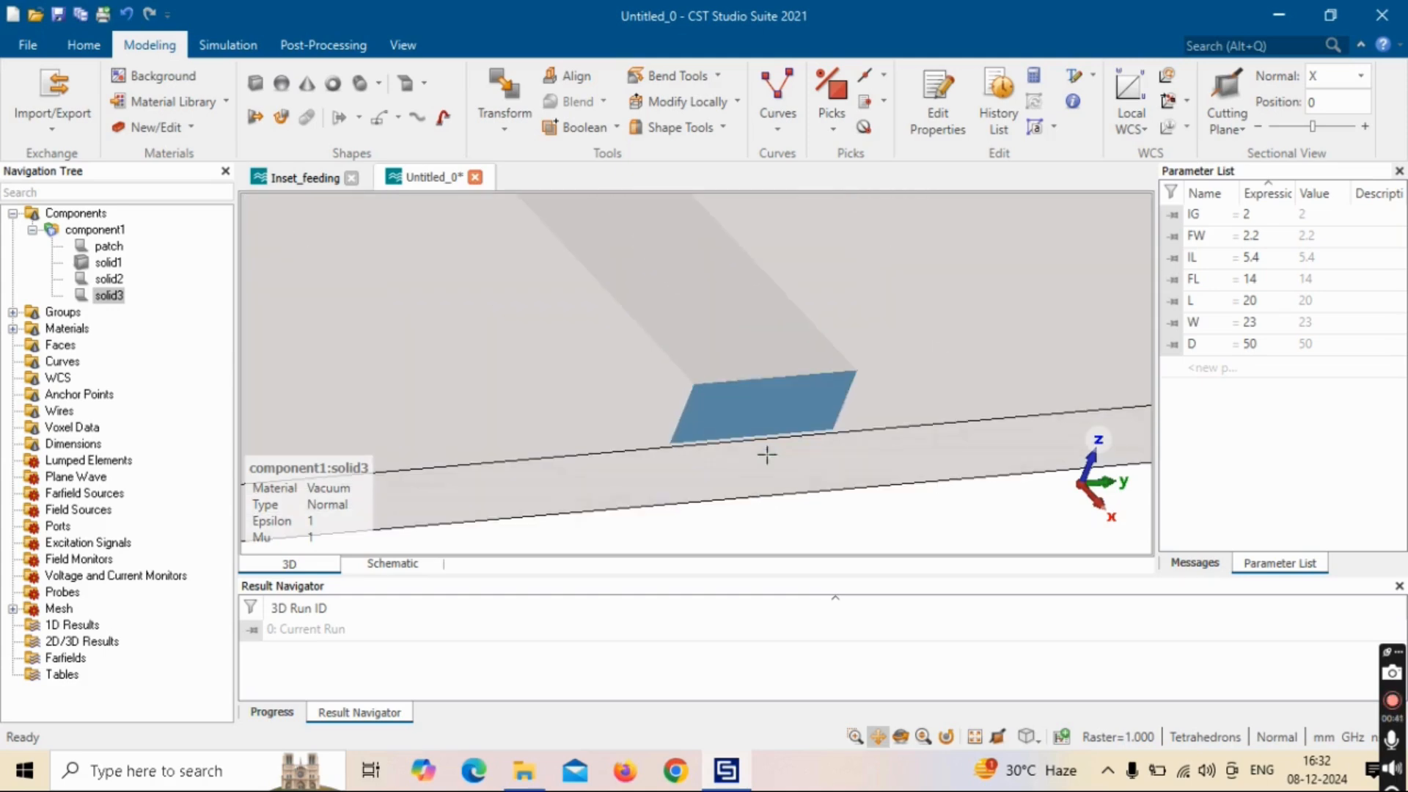
{"action": "left_click", "coordinate": [226, 41]}
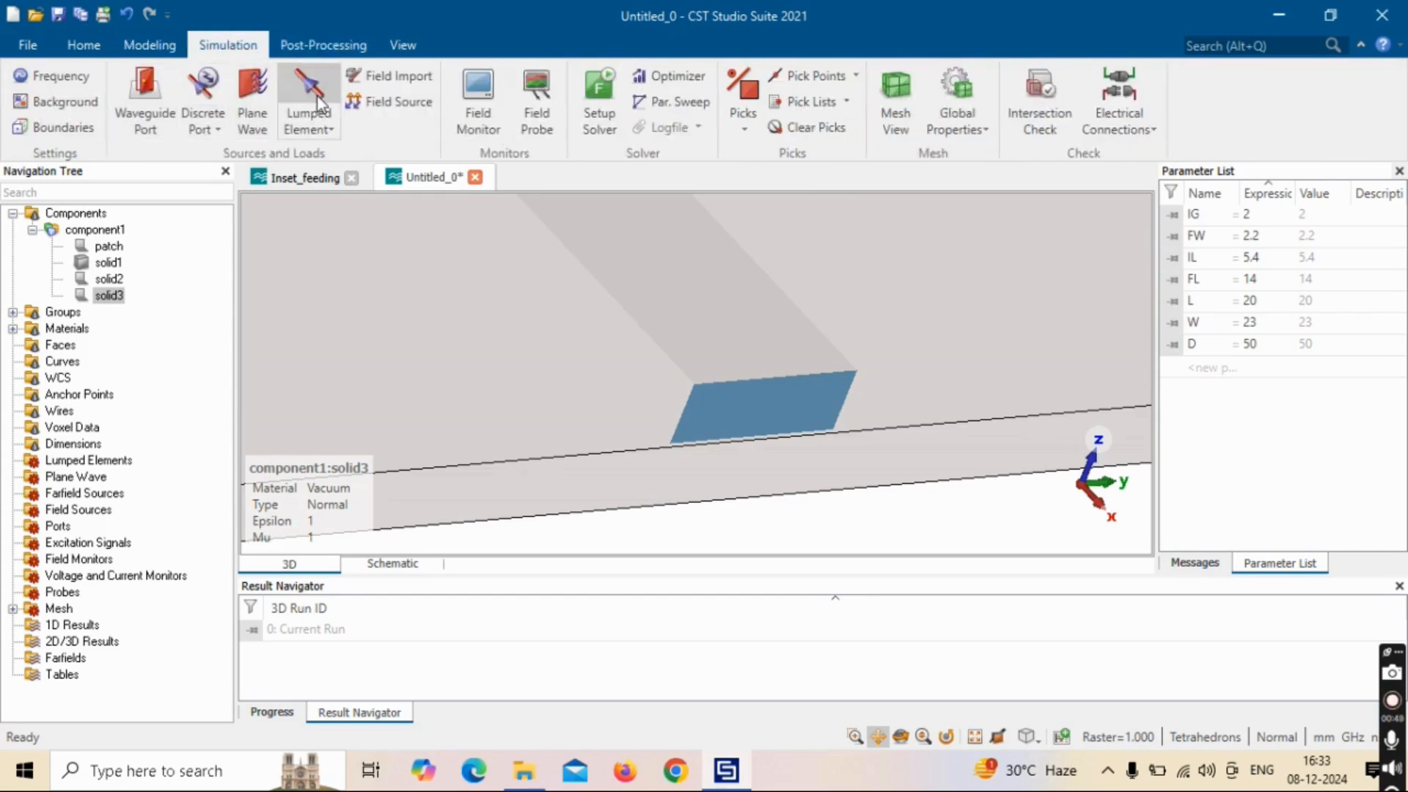
{"action": "left_click", "coordinate": [201, 98]}
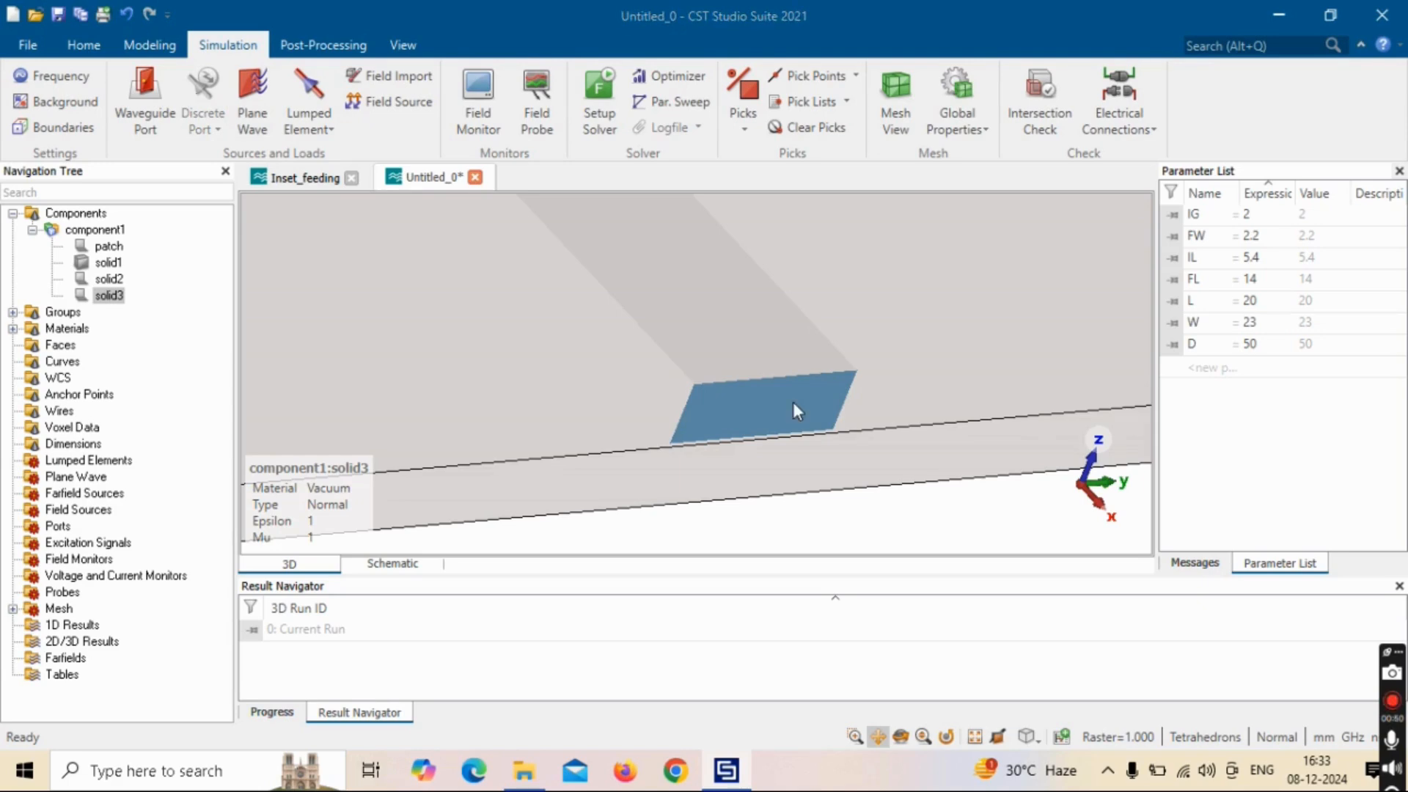
{"action": "double_click", "coordinate": [764, 437]}
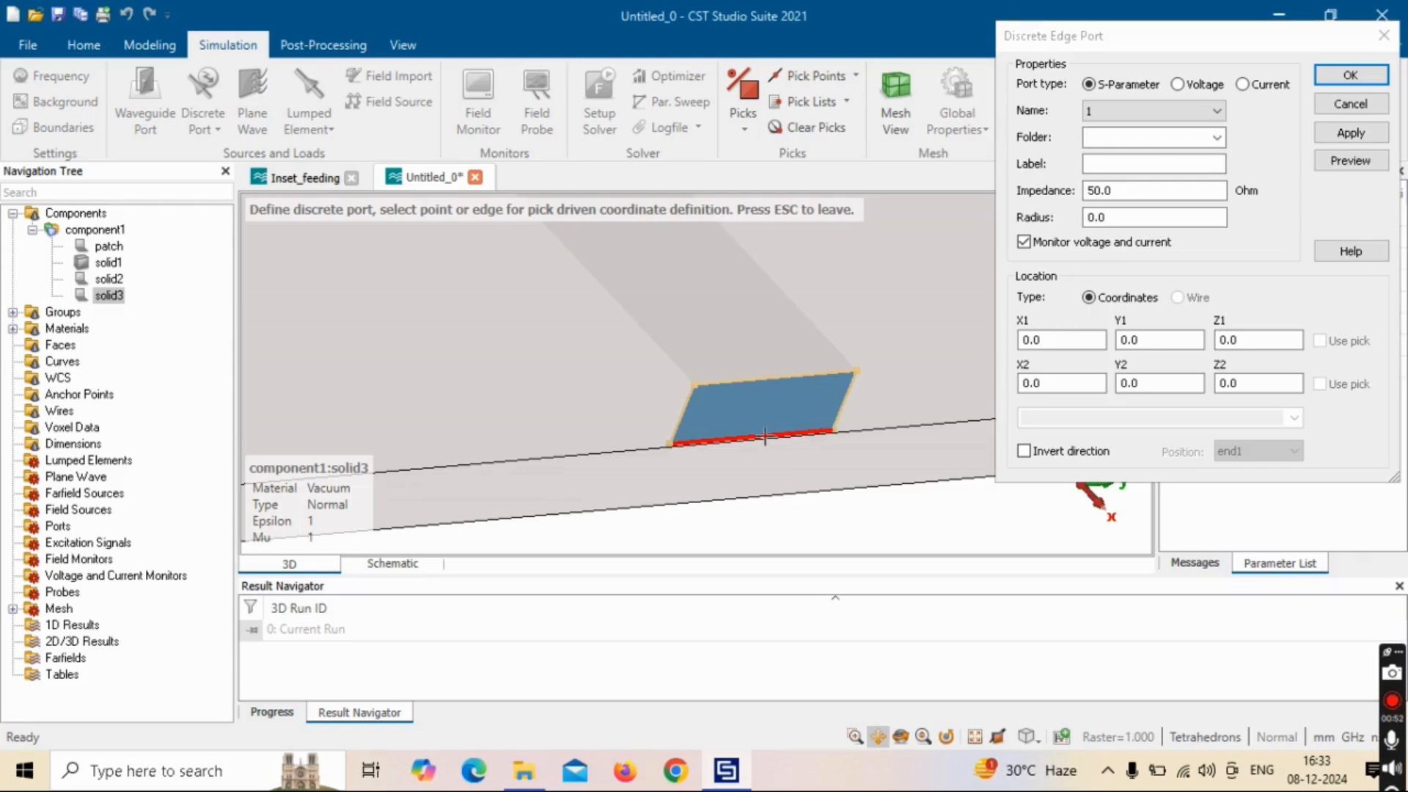
{"action": "double_click", "coordinate": [767, 378]}
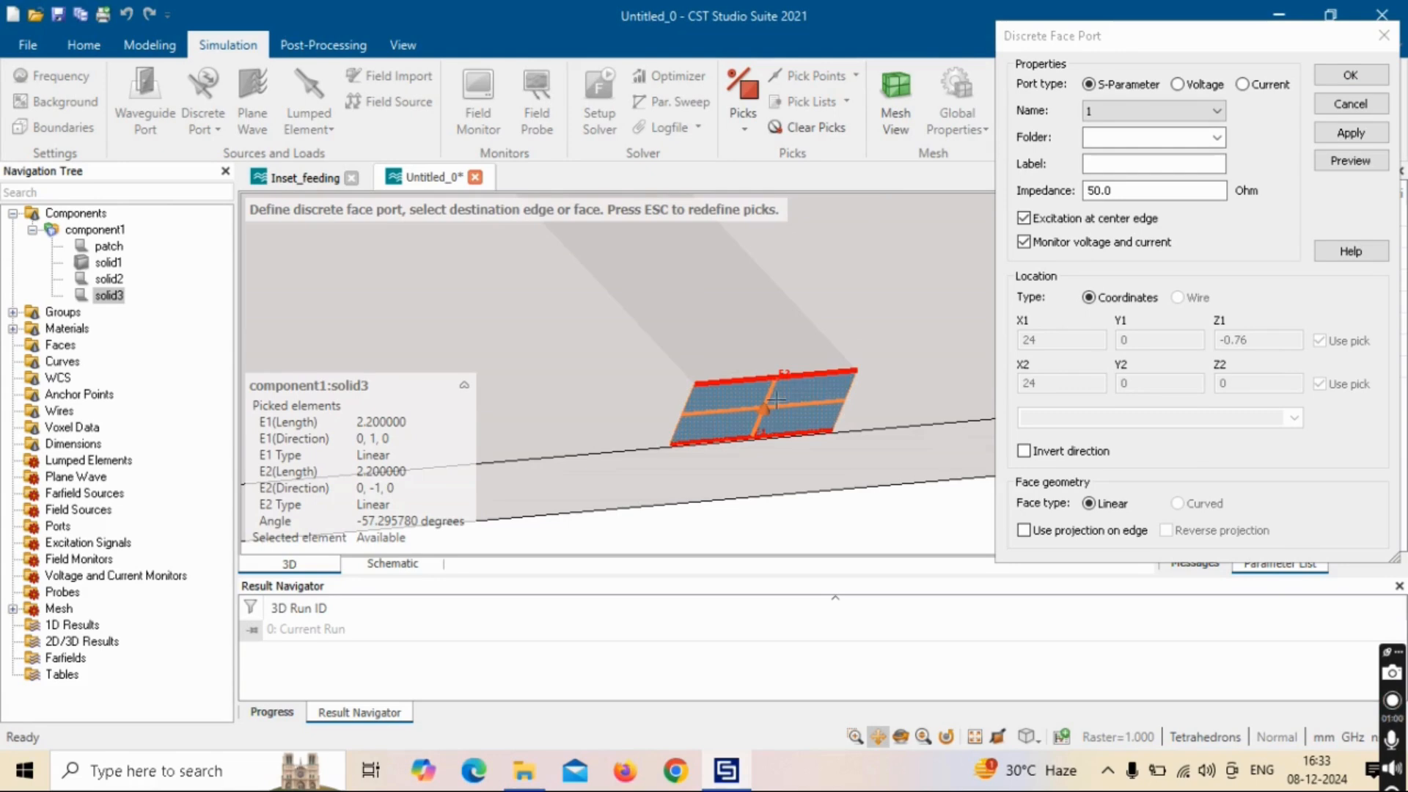
Step: Create the S-parameter discrete face port between the picked edges with 50 ohm impedance
{"action": "left_click_drag", "start_coordinate": [776, 414], "coordinate": [739, 396]}
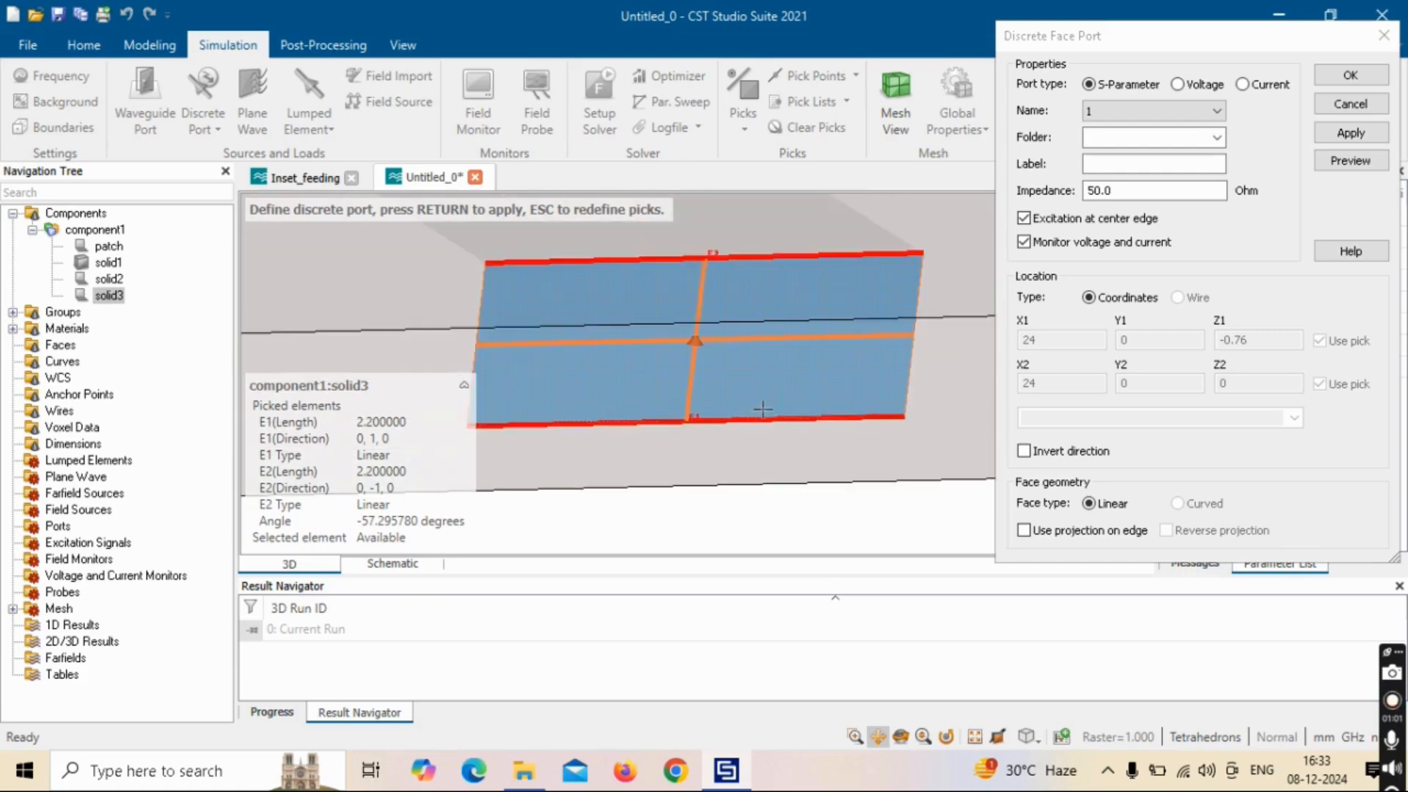
{"action": "left_click", "coordinate": [1350, 76]}
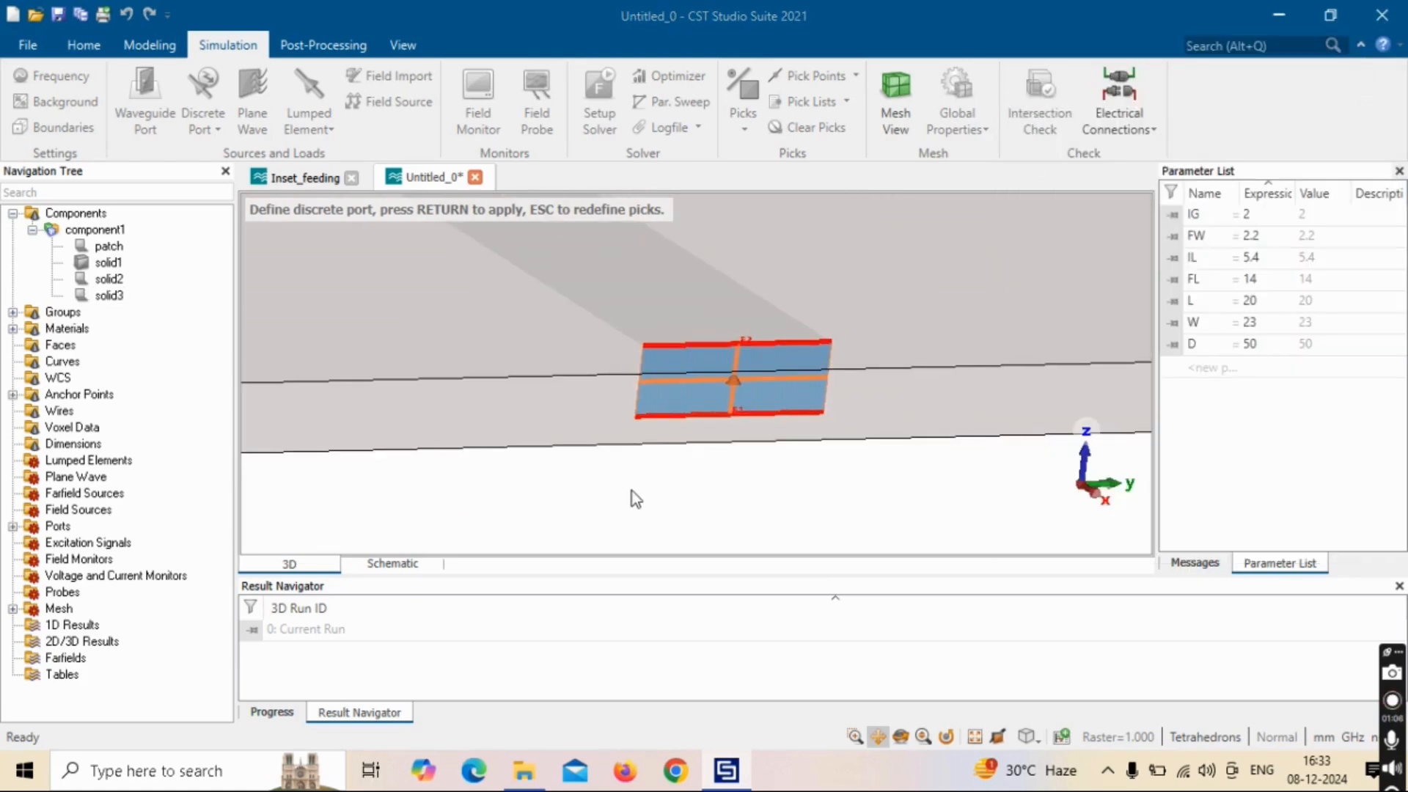
{"action": "key", "text": "Return"}
{"action": "scroll", "coordinate": [820, 499], "scroll_direction": "down", "scroll_amount": 8}
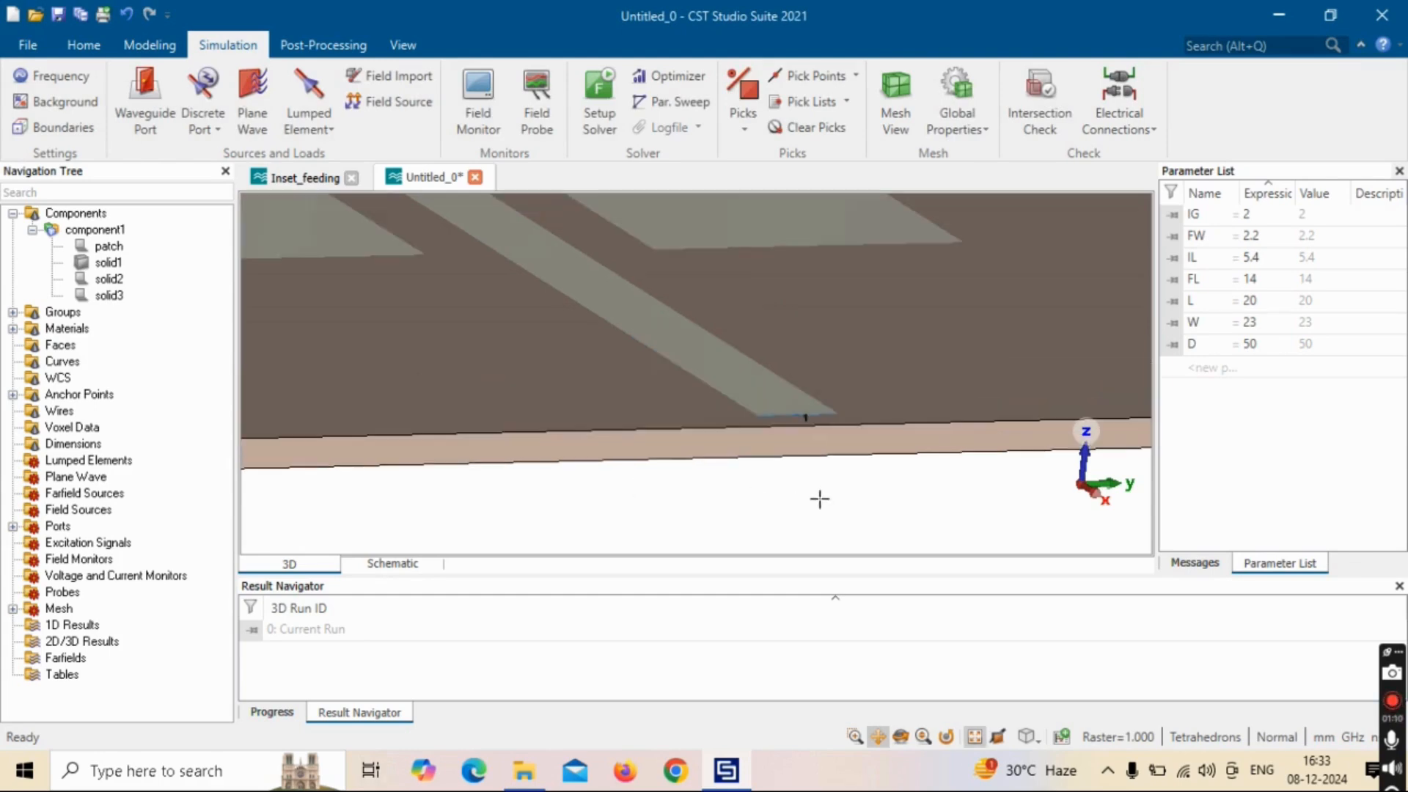
{"action": "left_click_drag", "start_coordinate": [836, 333], "coordinate": [836, 417], "text": "ctrl"}
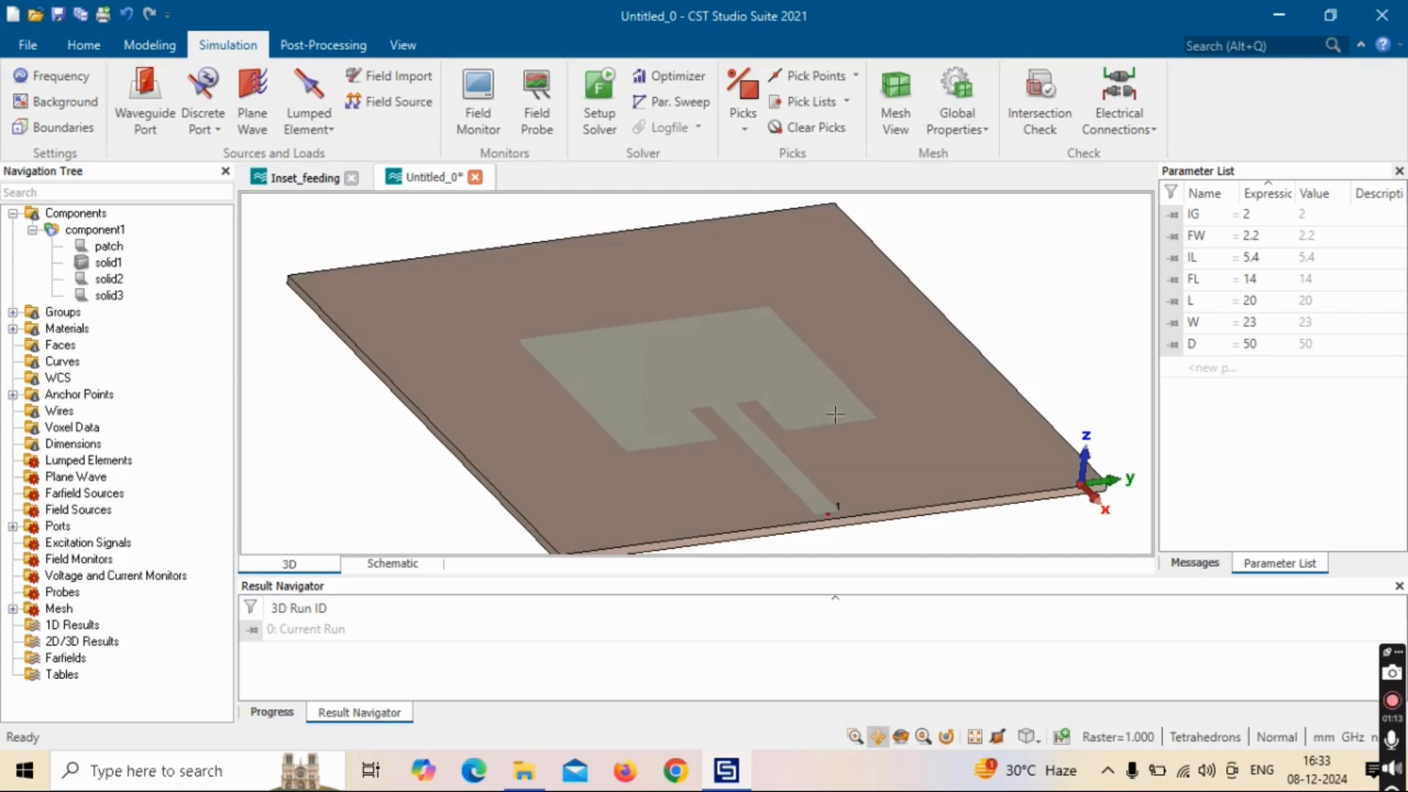
Step: Set the simulation frequency range to a minimum of 4.9 and a maximum of 5.2 GHz
{"action": "left_click", "coordinate": [46, 78]}
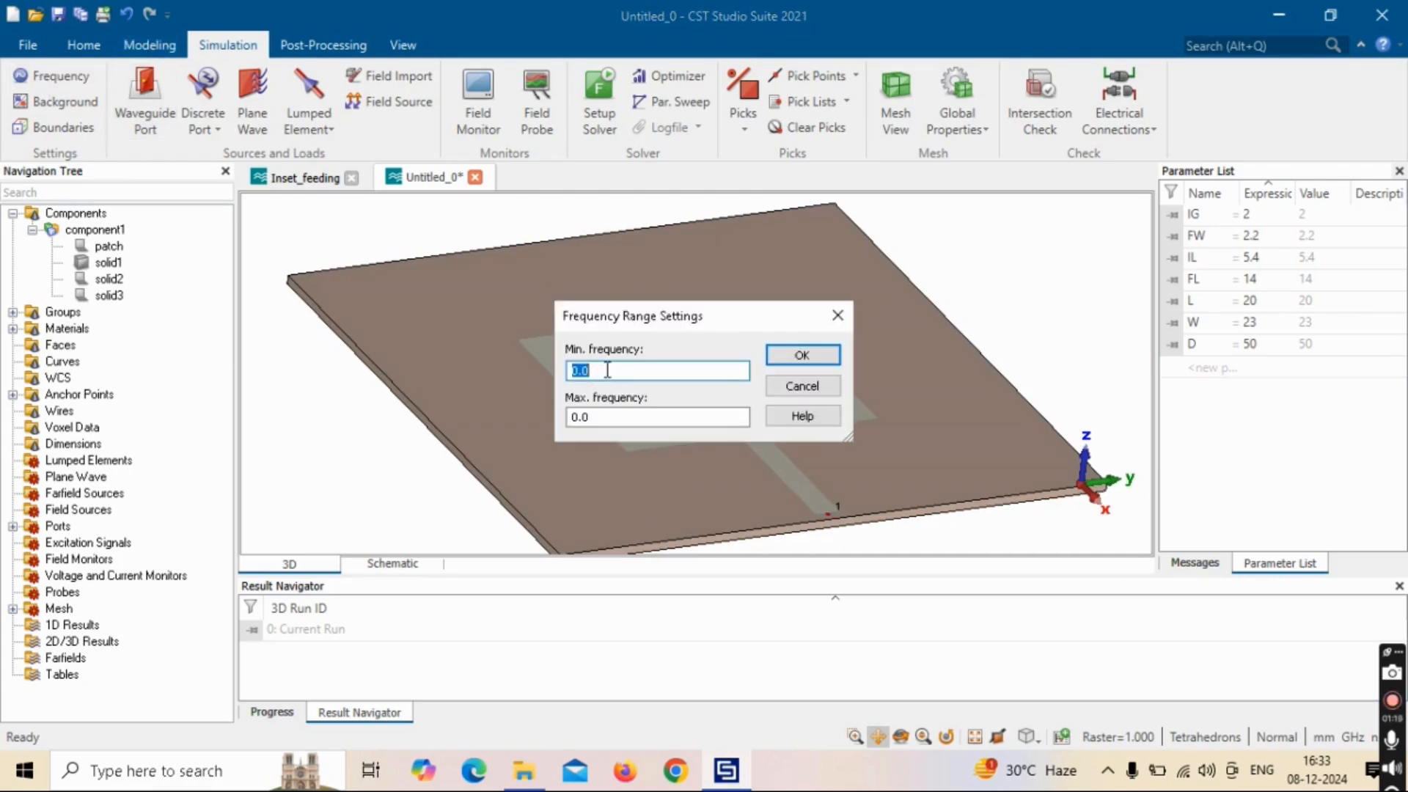
{"action": "type", "text": "4.9"}
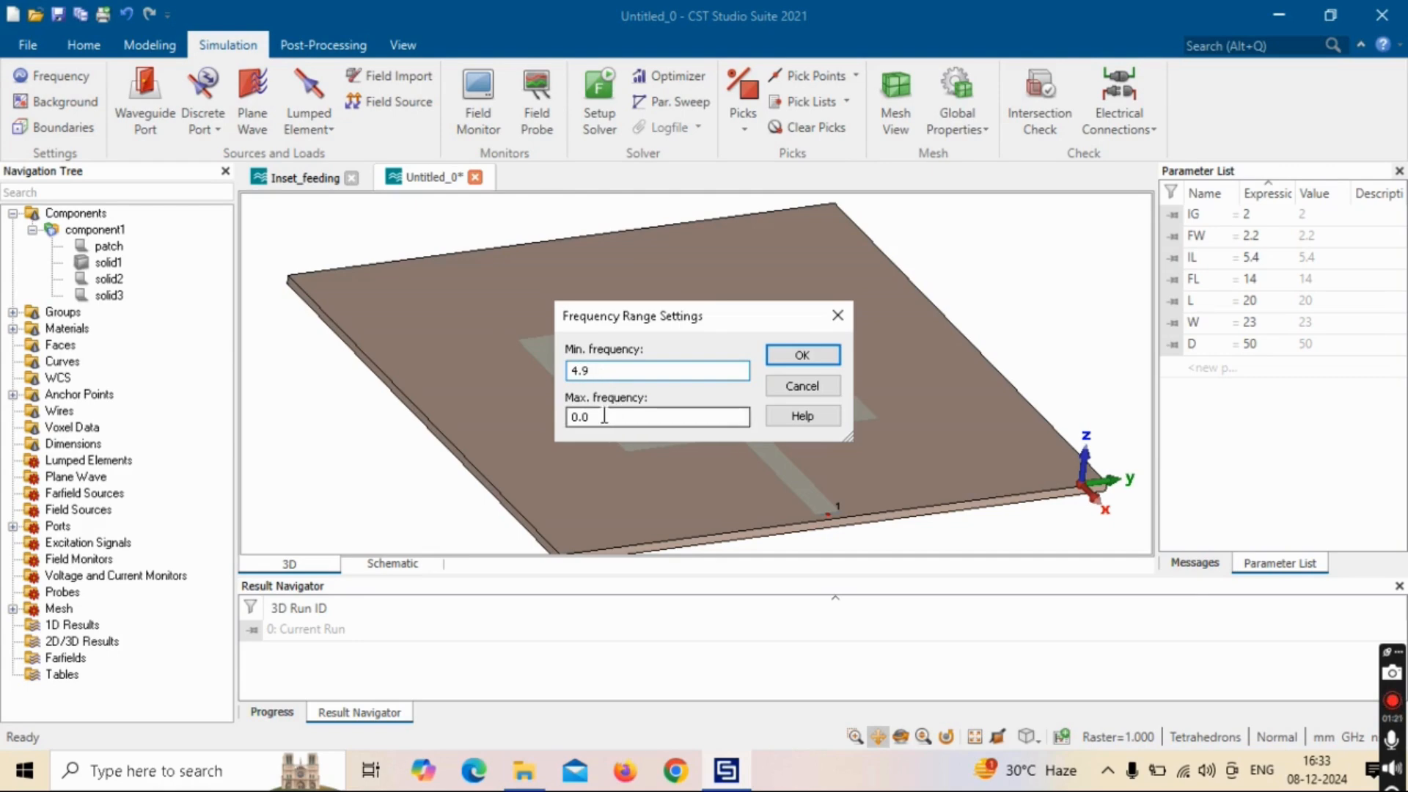
{"action": "key", "text": "Tab"}
{"action": "type", "text": "5.2"}
{"action": "left_click", "coordinate": [802, 355]}
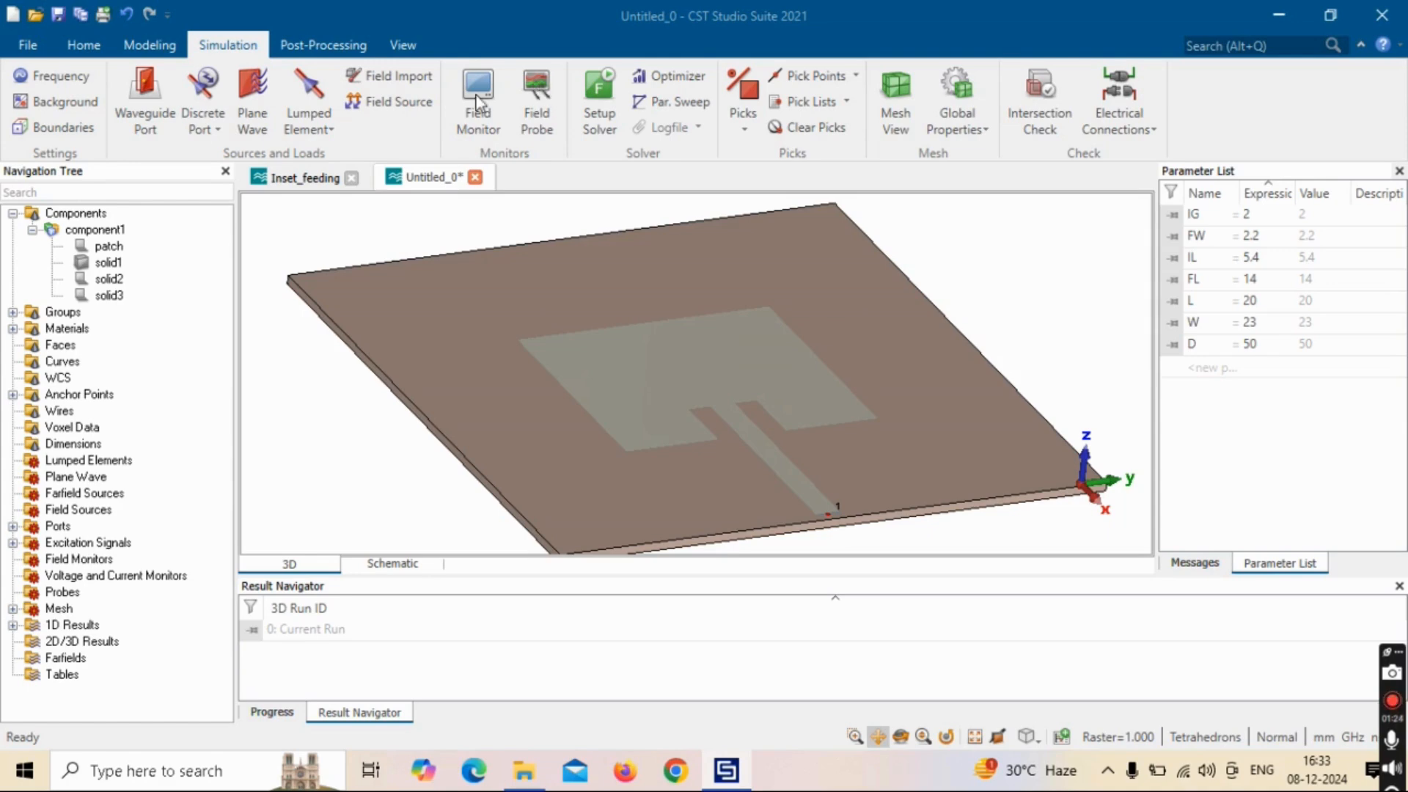
Step: Add a Farfield/RCS field monitor at a frequency of 5 GHz to the antenna model
{"action": "scroll", "coordinate": [539, 271], "scroll_direction": "up", "scroll_amount": 3}
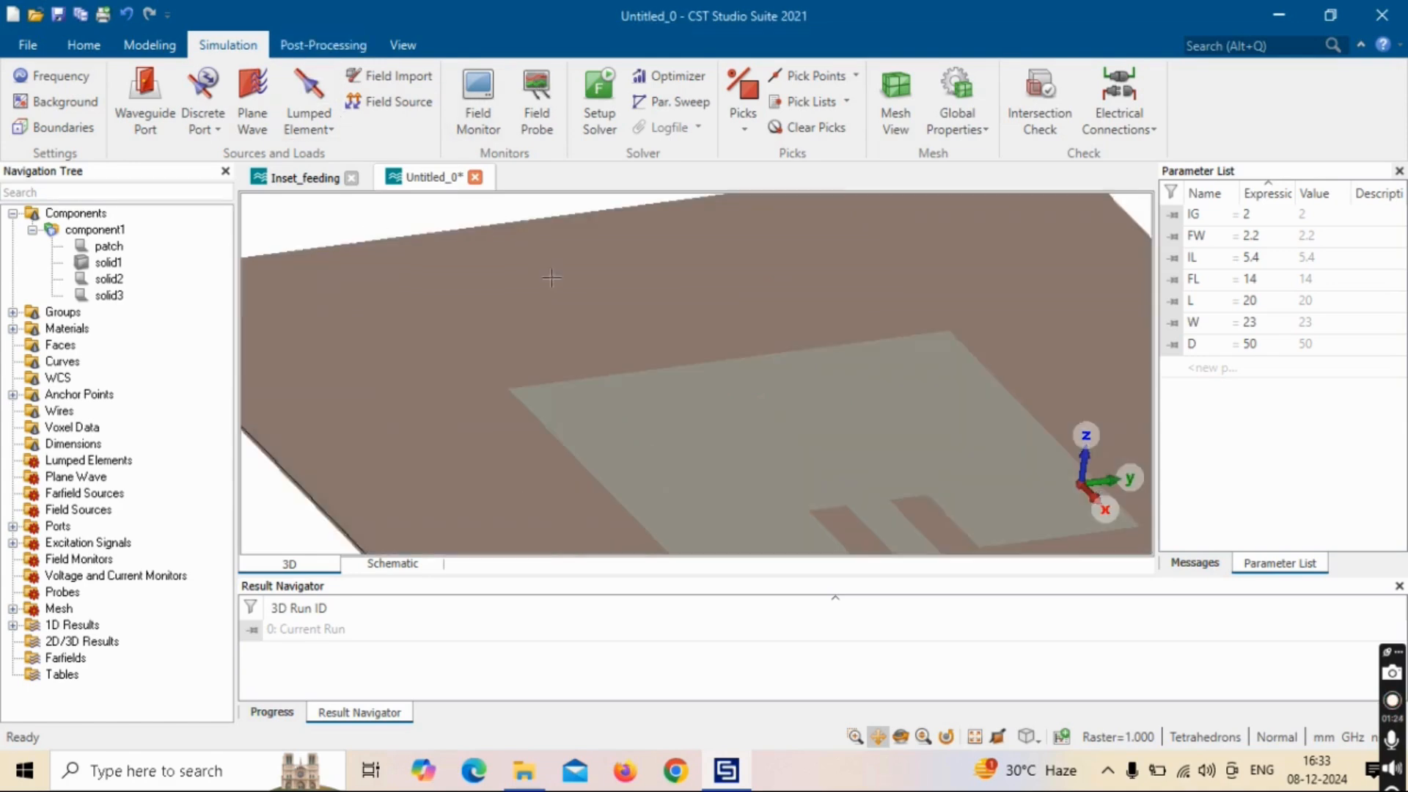
{"action": "scroll", "coordinate": [560, 283], "scroll_direction": "down", "scroll_amount": 7}
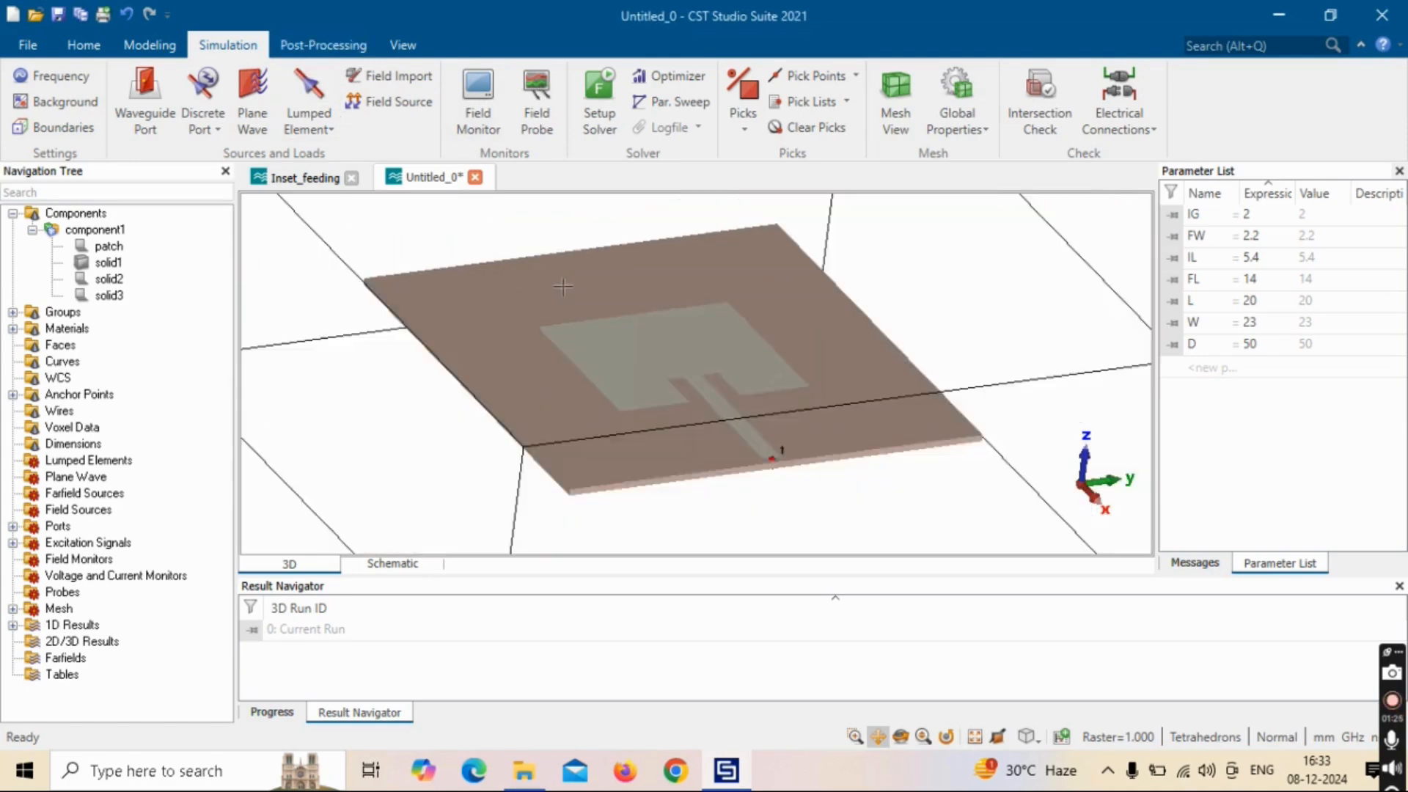
{"action": "left_click", "coordinate": [487, 103]}
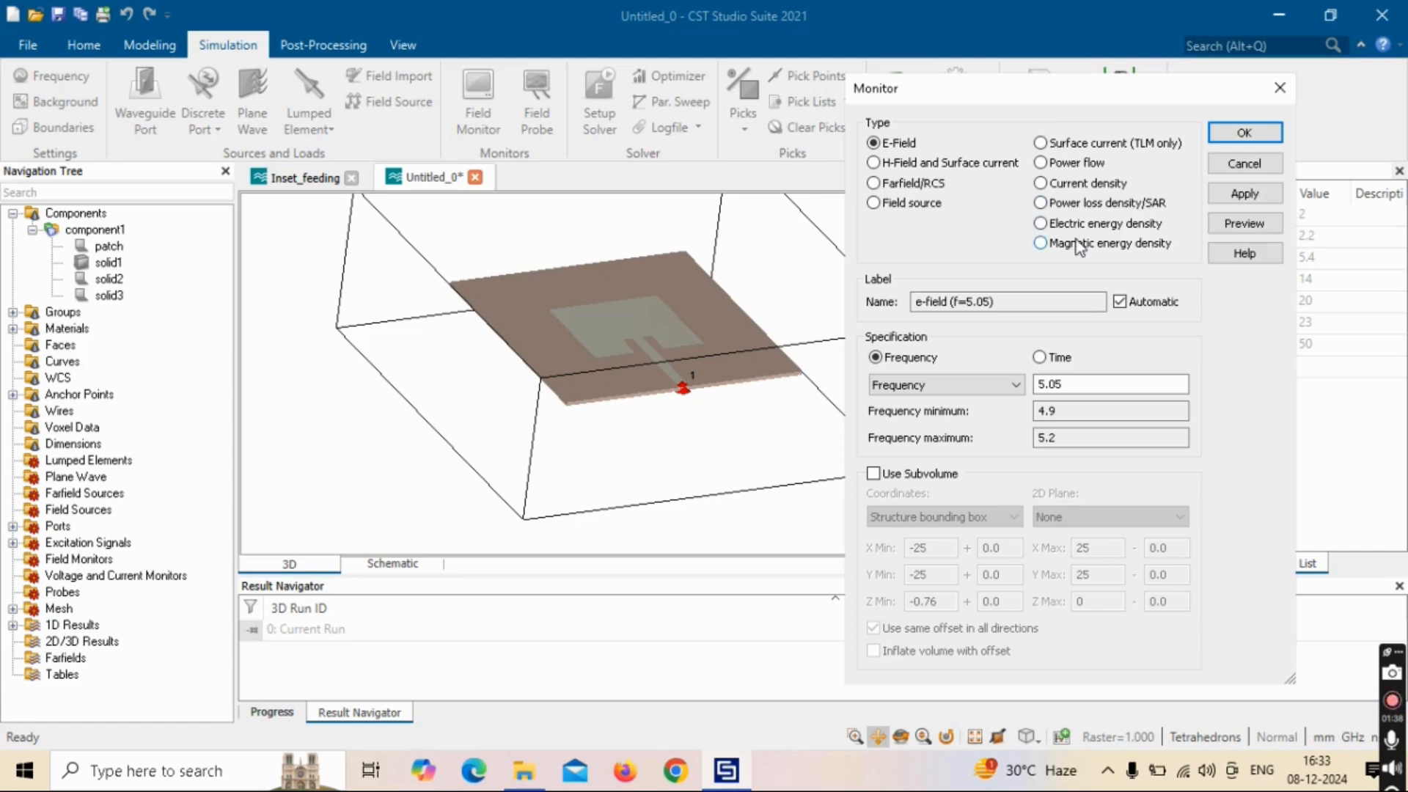
{"action": "left_click_drag", "start_coordinate": [982, 86], "coordinate": [914, 89]}
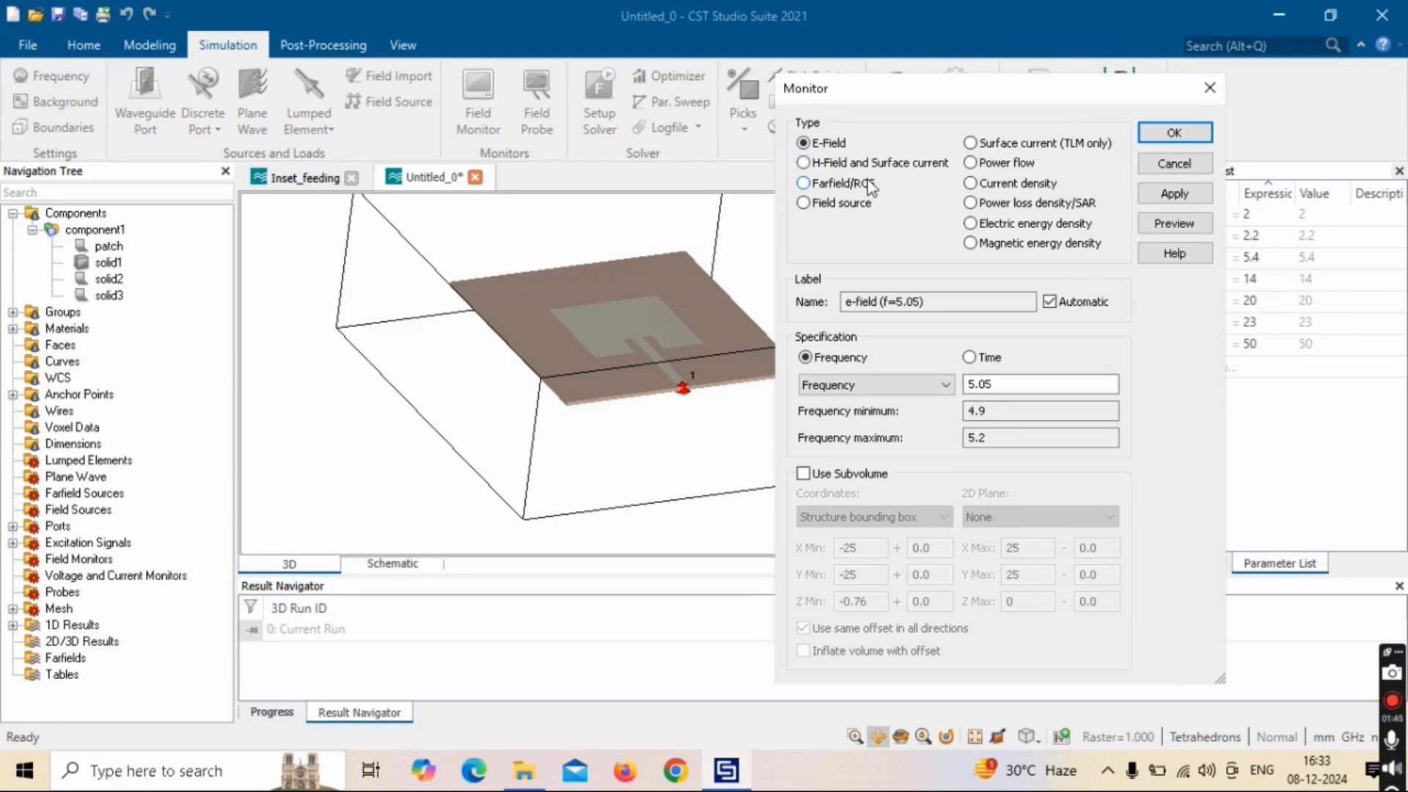
{"action": "left_click", "coordinate": [839, 189]}
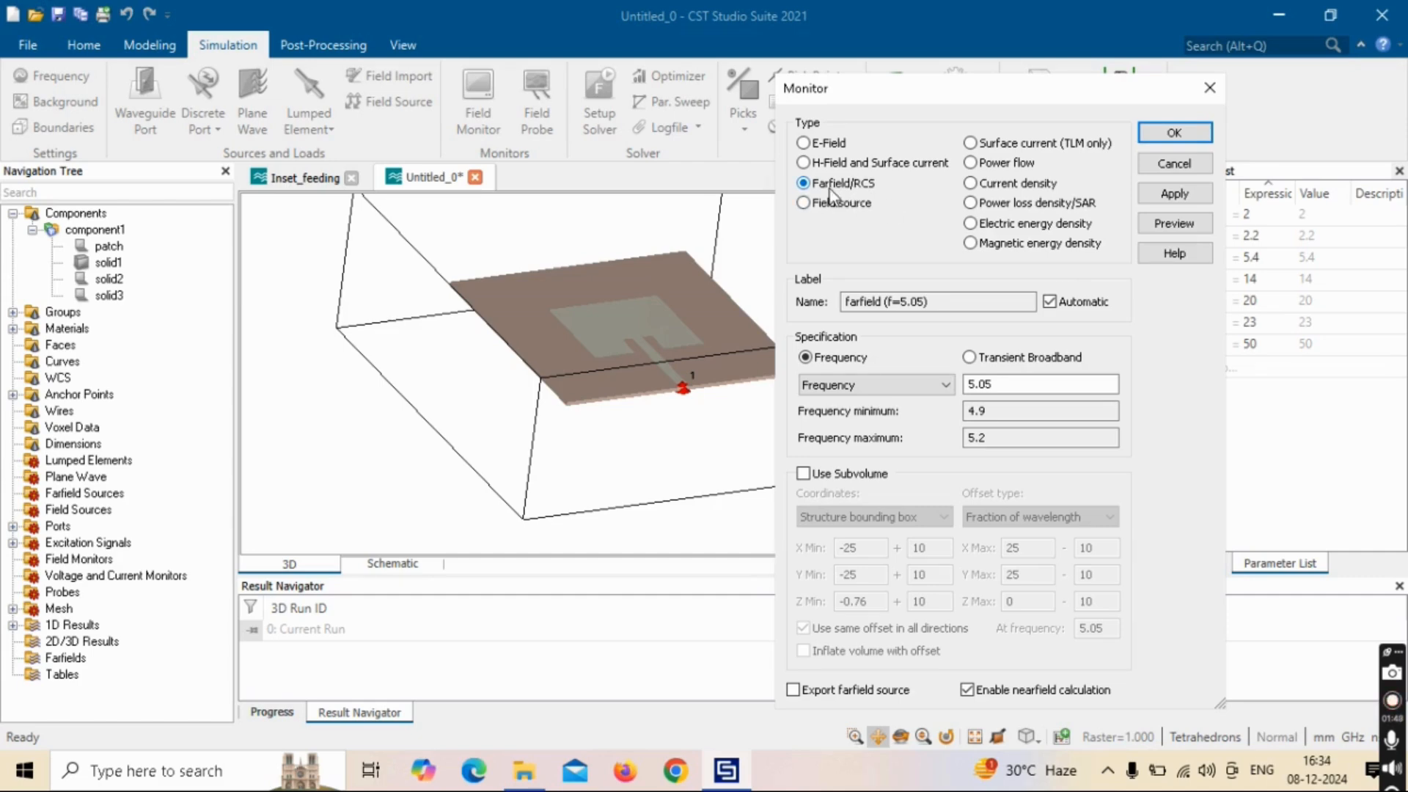
{"action": "left_click_drag", "start_coordinate": [998, 383], "coordinate": [950, 386]}
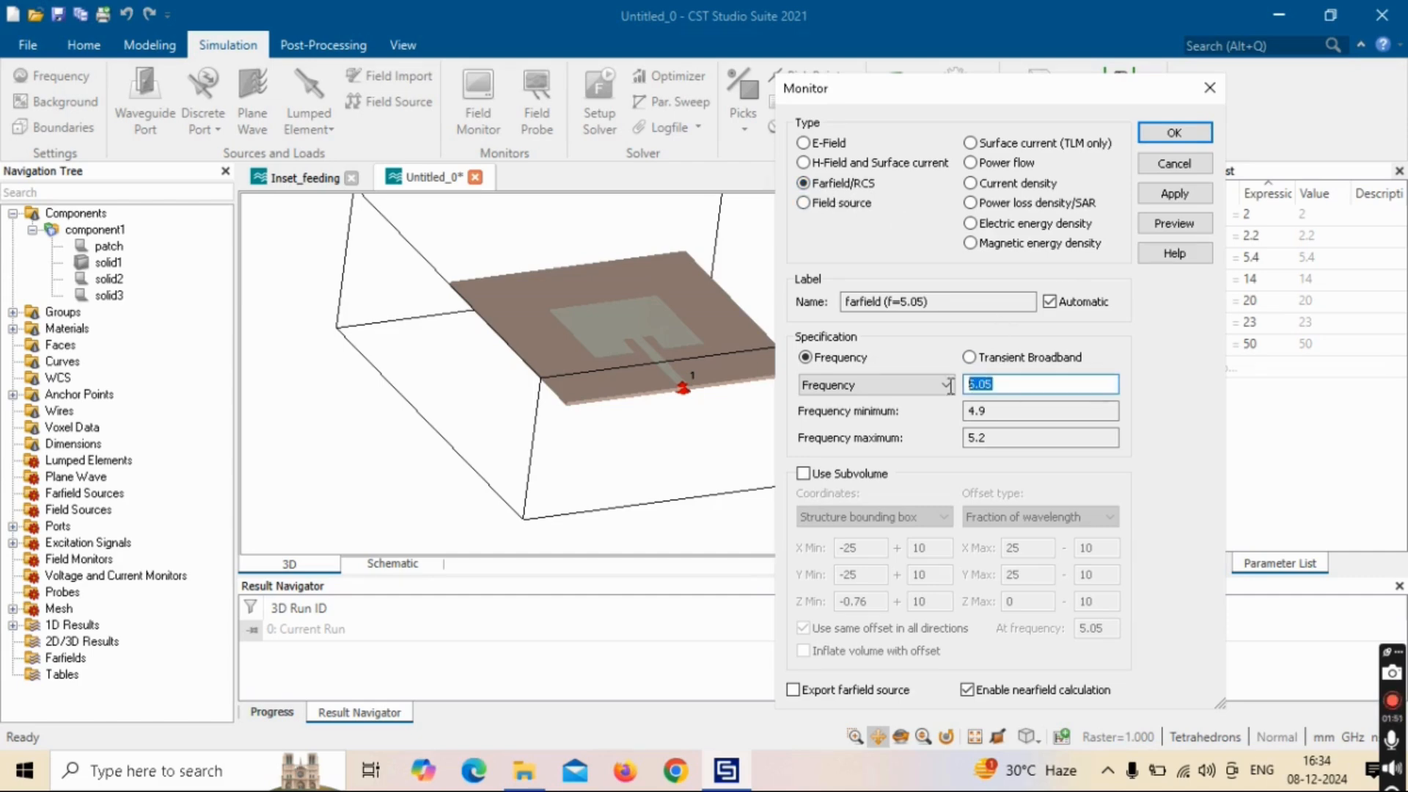
{"action": "type", "text": "5"}
{"action": "left_click", "coordinate": [1175, 133]}
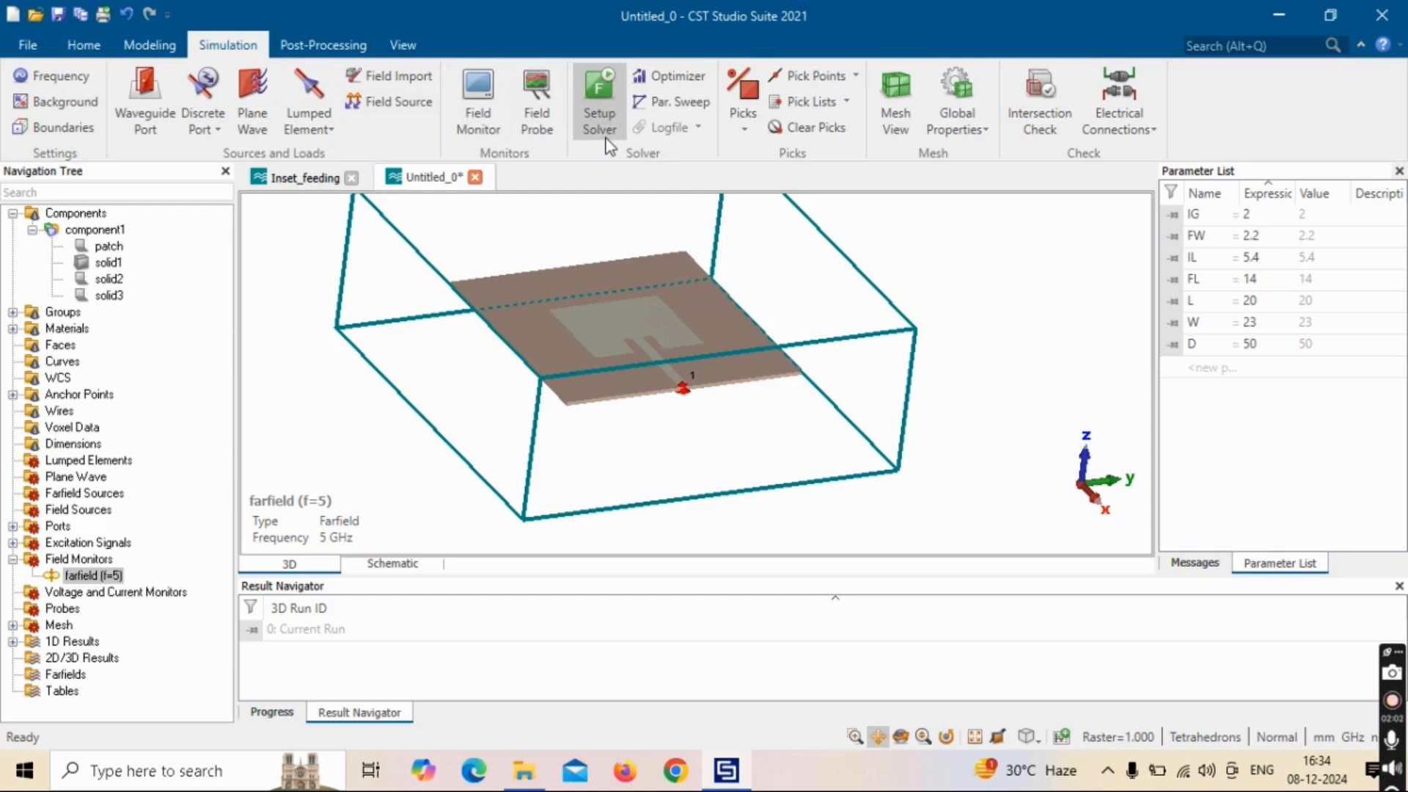
Step: Review the frequency domain solver parameters and close them without starting the simulation
{"action": "left_click", "coordinate": [602, 95]}
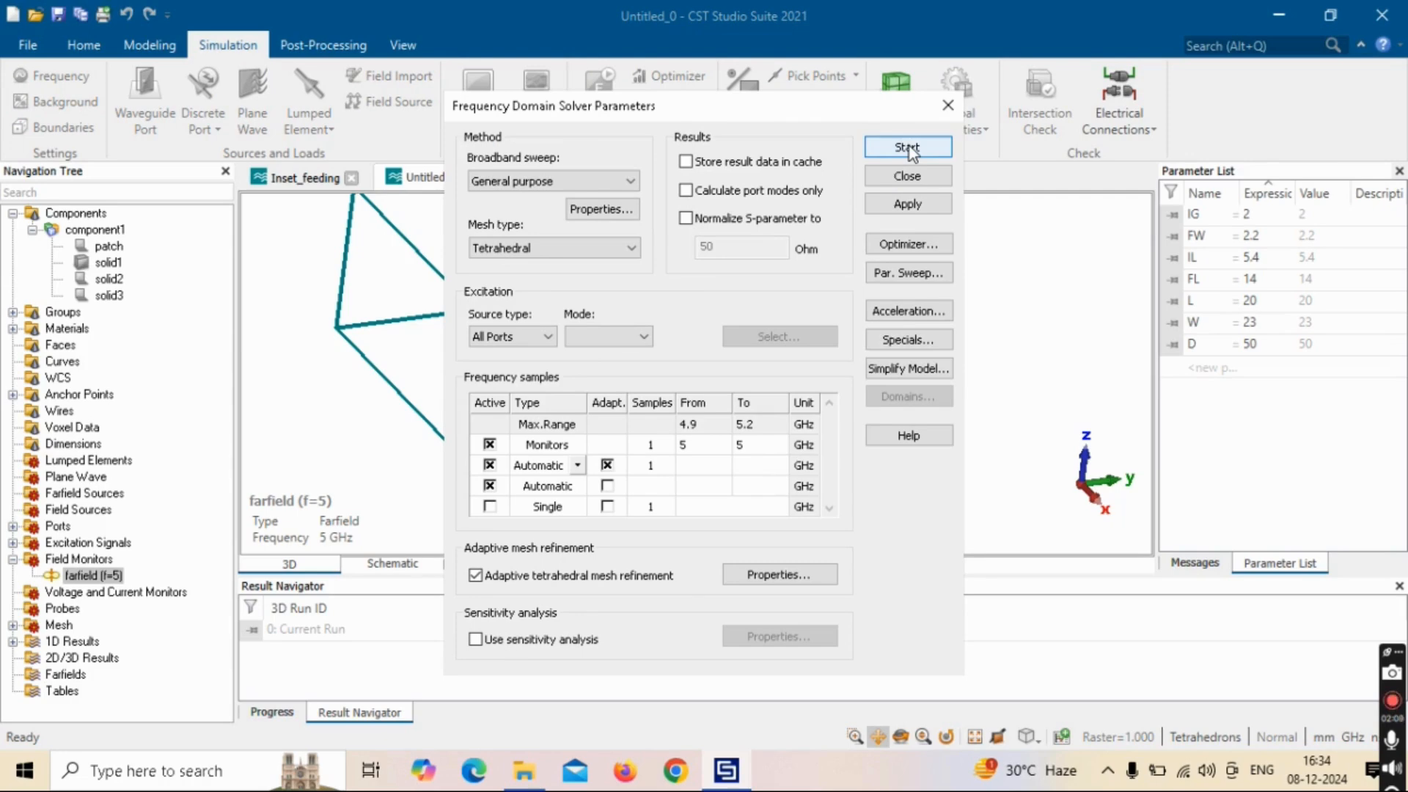
{"action": "left_click_drag", "start_coordinate": [850, 111], "coordinate": [954, 93]}
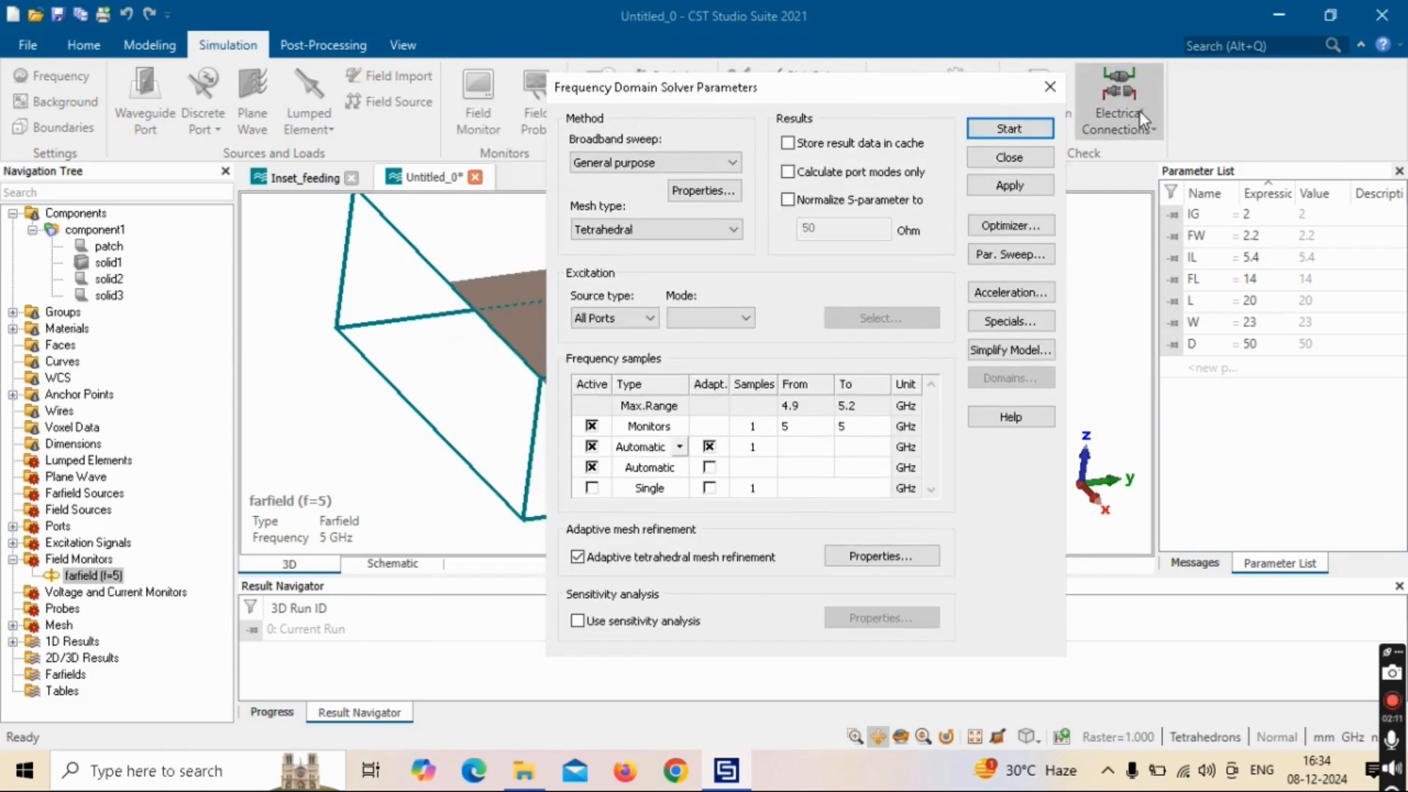
{"action": "left_click", "coordinate": [1053, 87]}
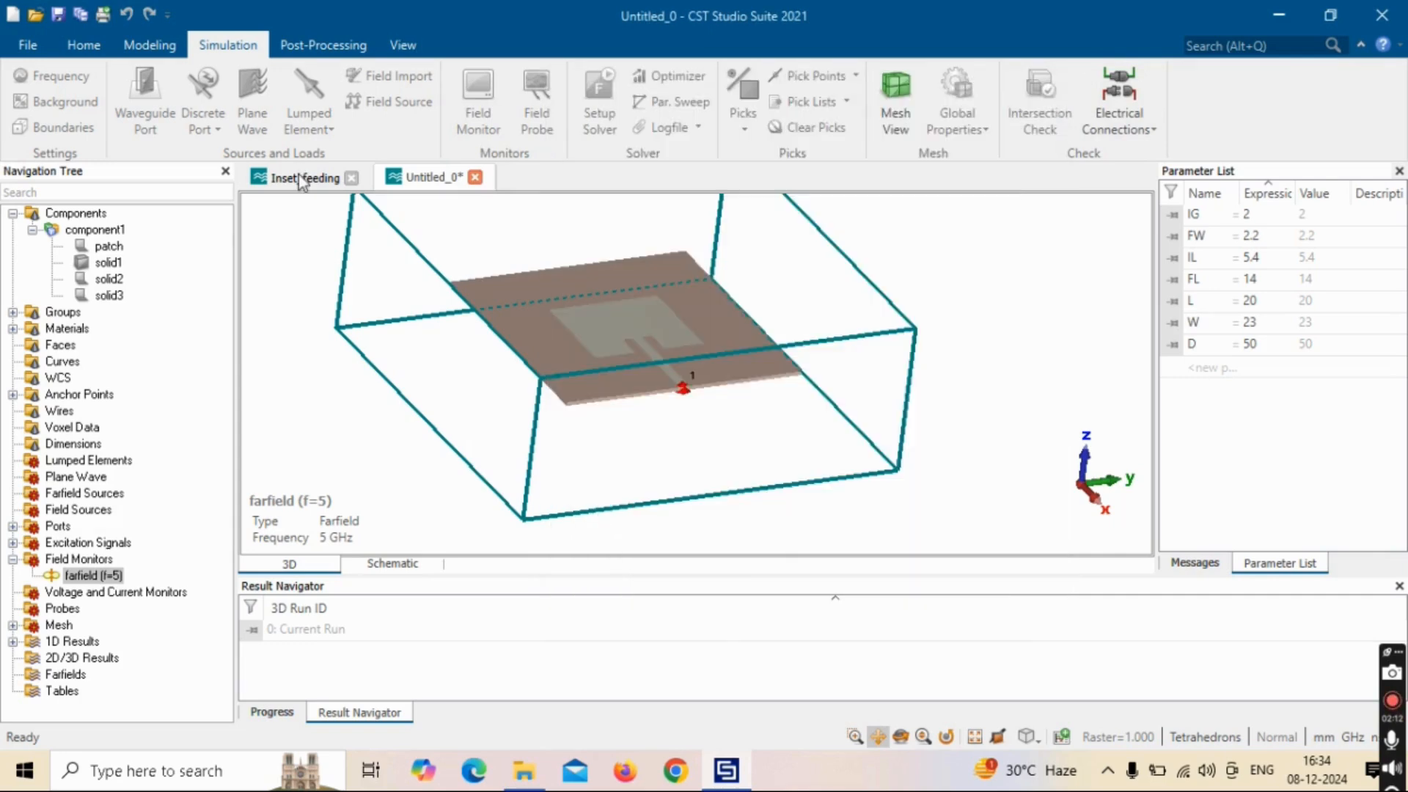
Step: Switch to the Inset_feeding project and inspect its complete antenna model in 3D
{"action": "left_click", "coordinate": [301, 179]}
{"action": "double_click", "coordinate": [89, 231]}
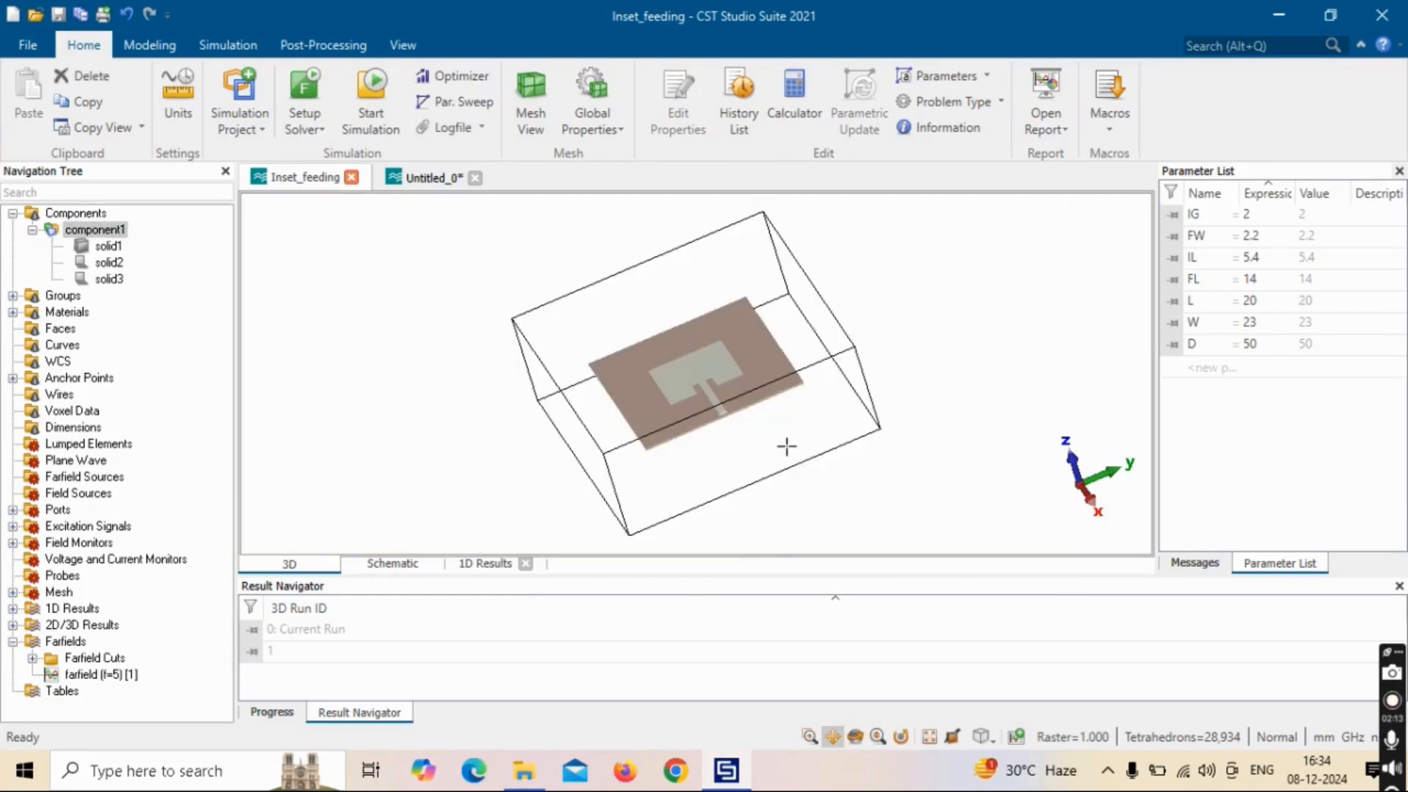
{"action": "middle_click_drag", "start_coordinate": [782, 447], "coordinate": [849, 411]}
{"action": "scroll", "coordinate": [701, 424], "scroll_direction": "up", "scroll_amount": 4}
{"action": "scroll", "coordinate": [701, 423], "scroll_direction": "down", "scroll_amount": 1}
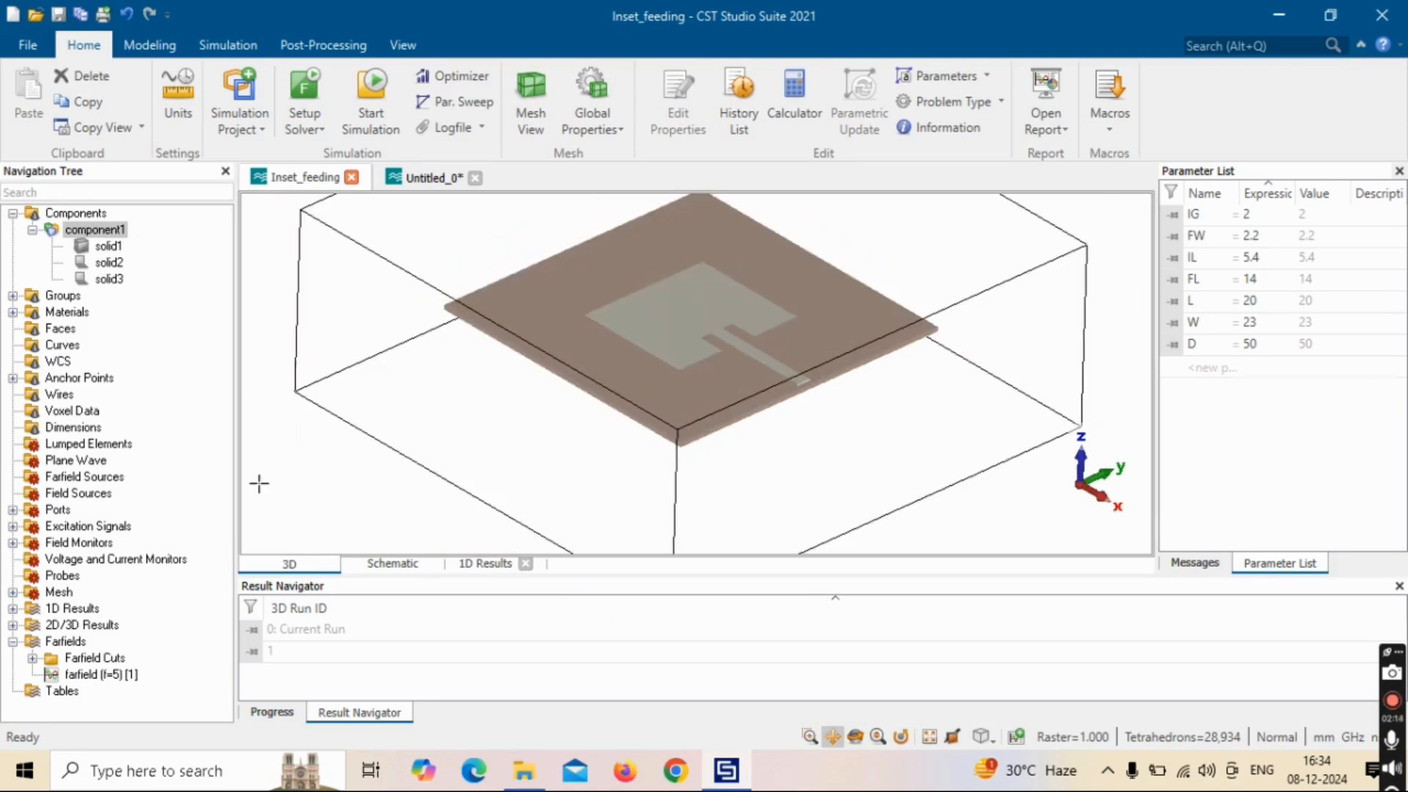
Step: Display the S1,1 result from the 1D S-parameter results as a magnitude plot in dB
{"action": "left_click", "coordinate": [13, 608]}
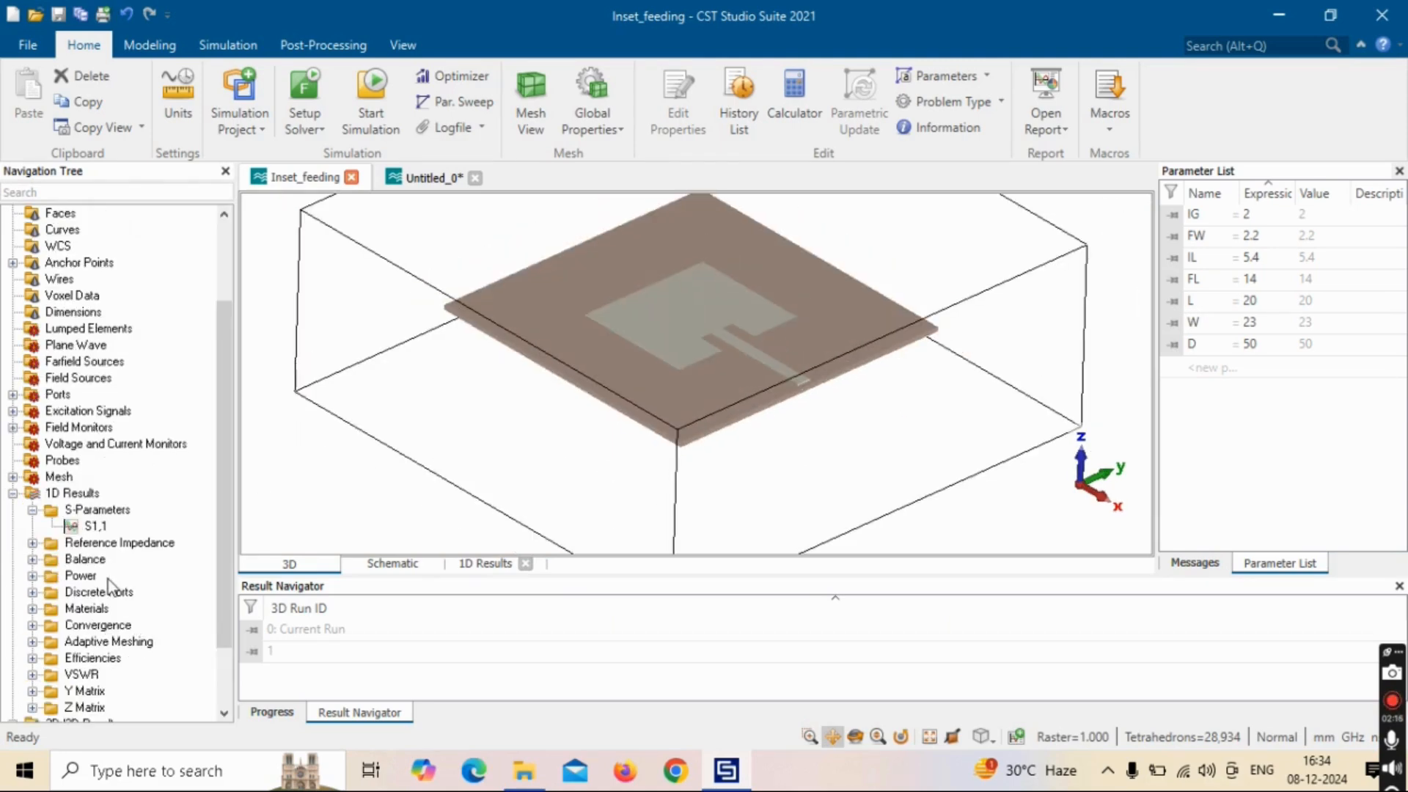
{"action": "left_click", "coordinate": [95, 525]}
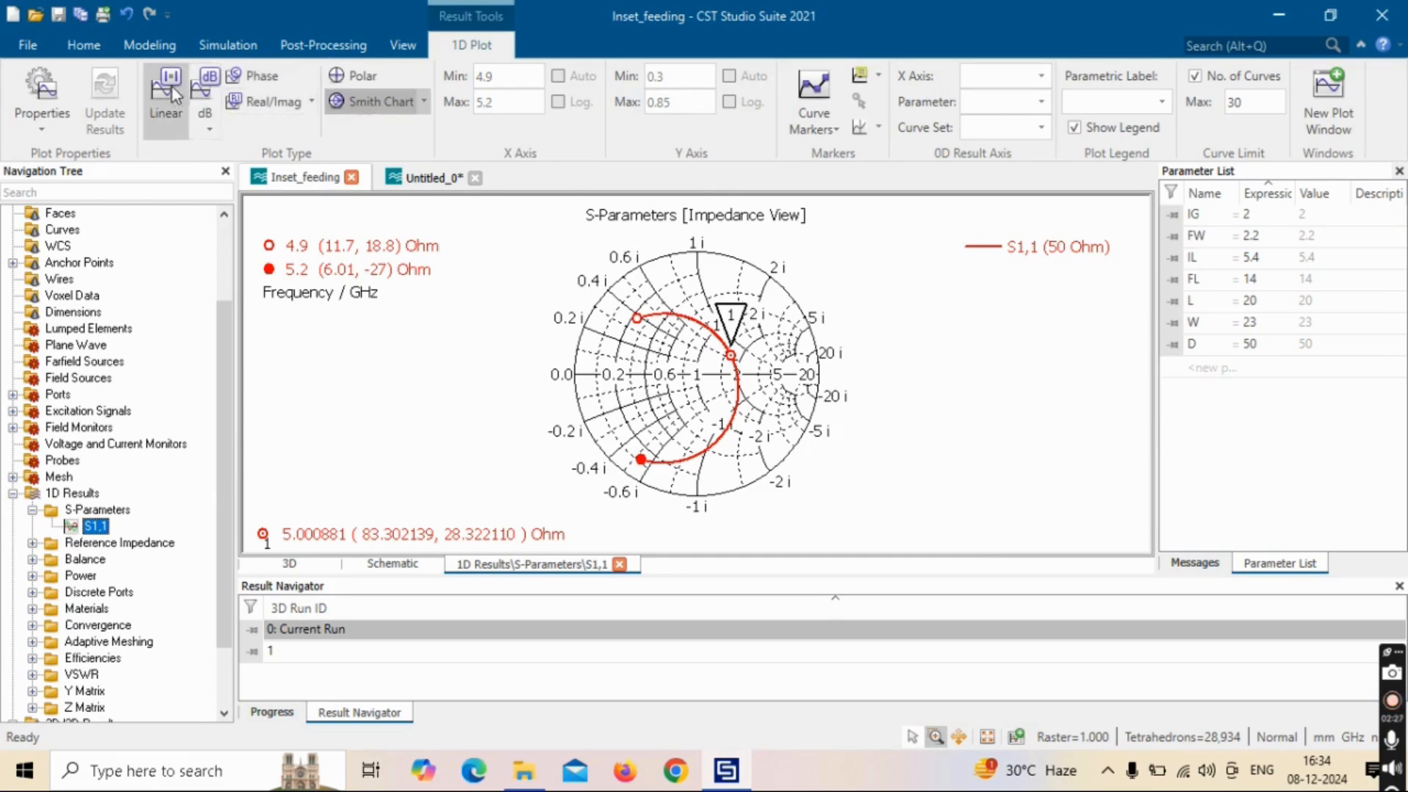
{"action": "left_click", "coordinate": [210, 87]}
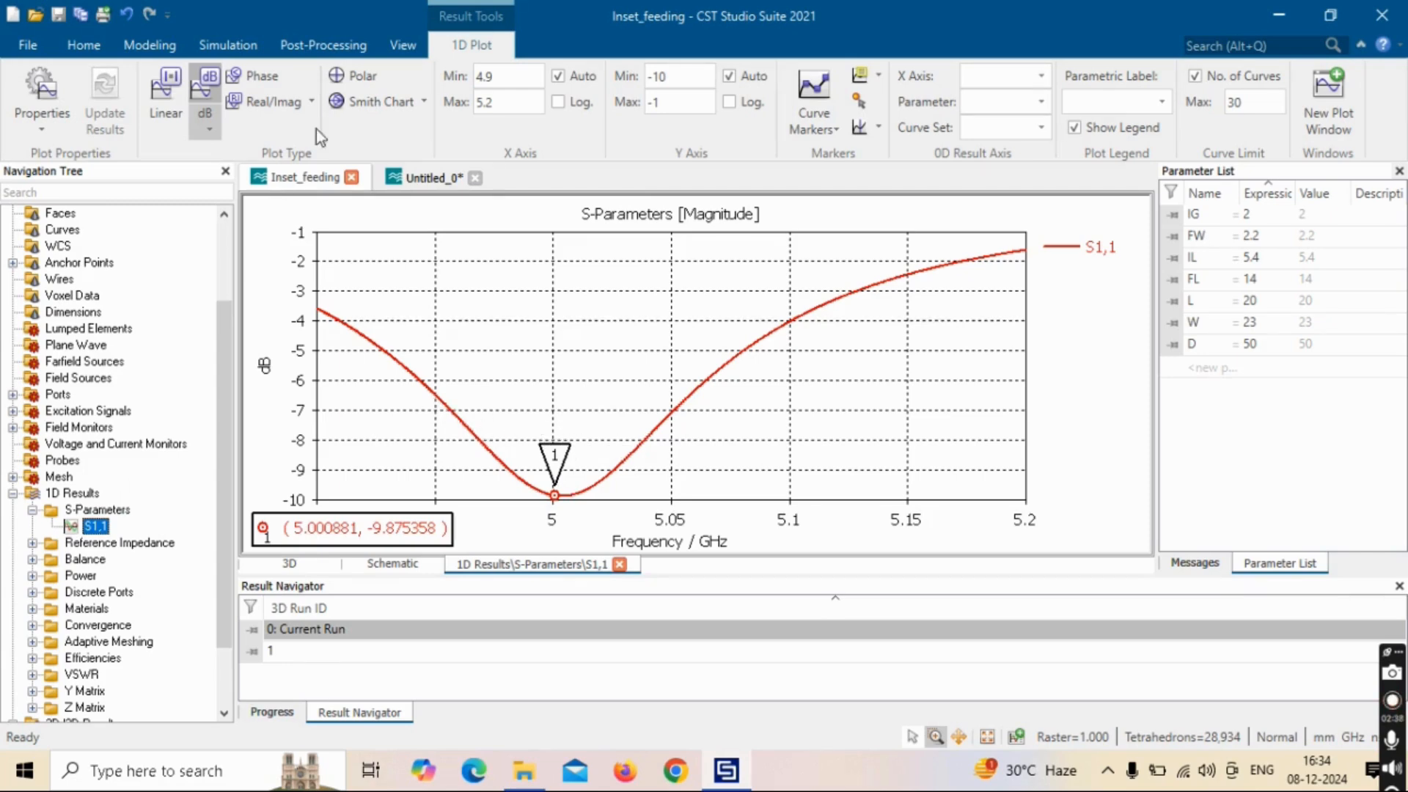
Step: Show S1,1 as a Smith chart and examine the impedance curve around marker 1
{"action": "left_click", "coordinate": [379, 102]}
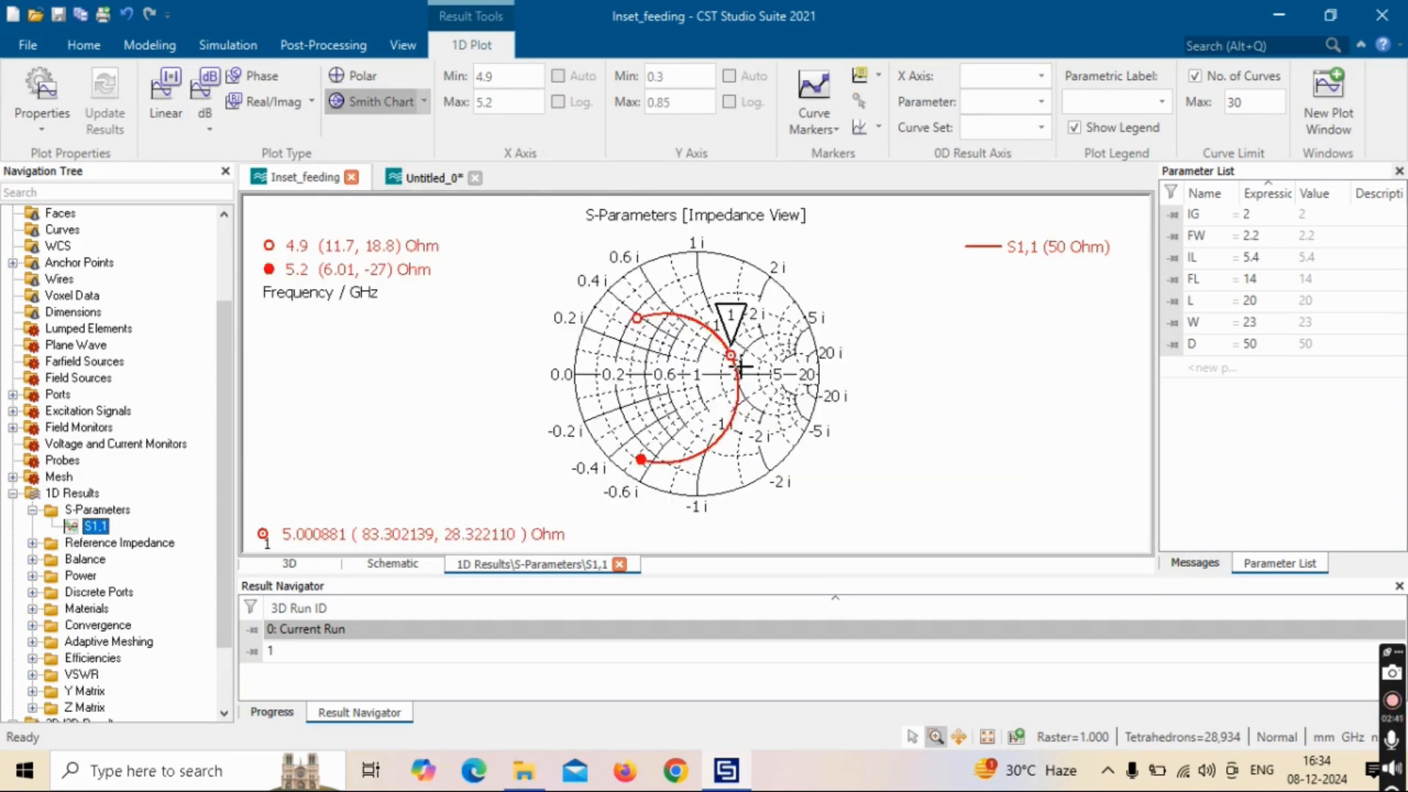
{"action": "scroll", "coordinate": [739, 366], "scroll_direction": "up", "scroll_amount": 3}
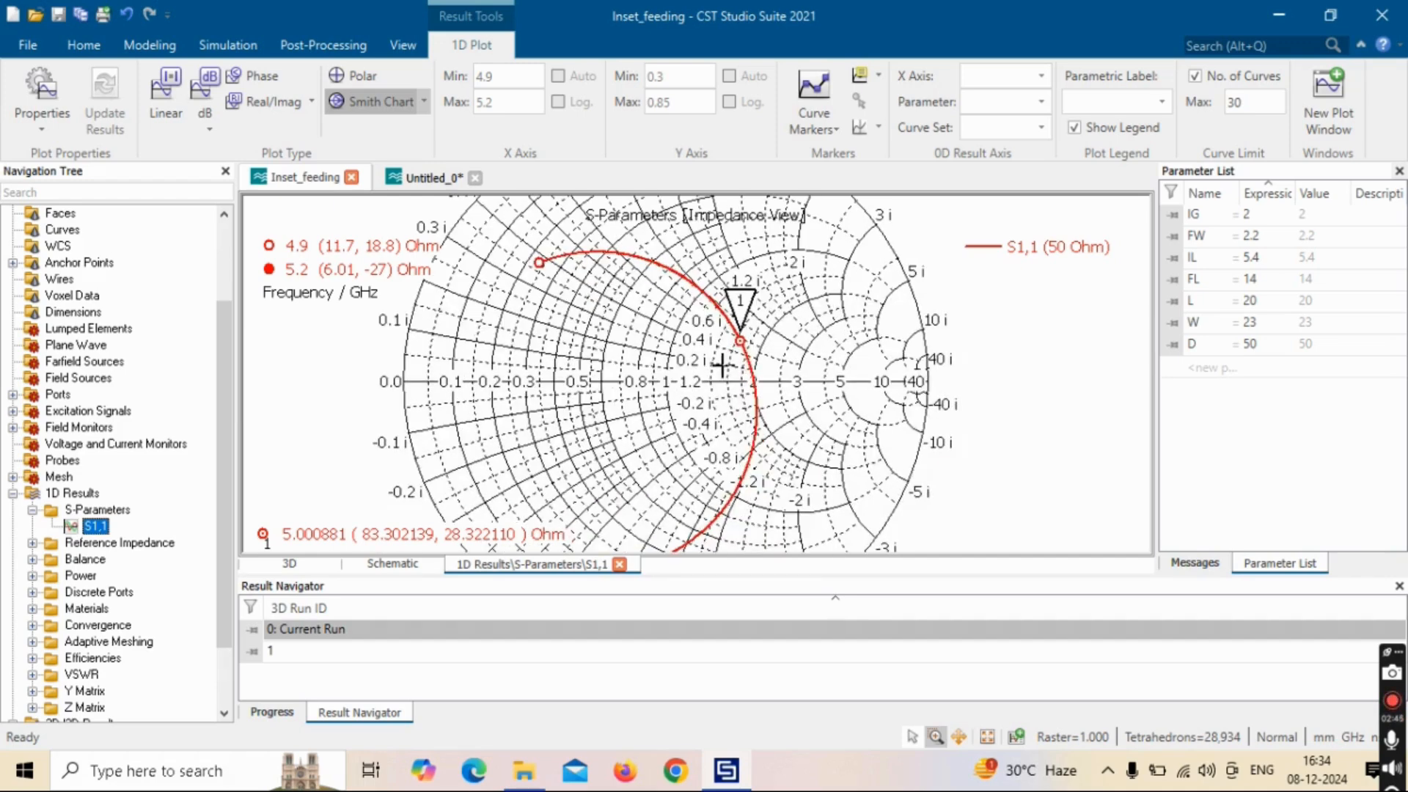
{"action": "scroll", "coordinate": [722, 365], "scroll_direction": "up", "scroll_amount": 1}
{"action": "scroll", "coordinate": [722, 365], "scroll_direction": "down", "scroll_amount": 2}
{"action": "scroll", "coordinate": [682, 380], "scroll_direction": "down", "scroll_amount": 2}
{"action": "scroll", "coordinate": [140, 450], "scroll_direction": "down", "scroll_amount": 2}
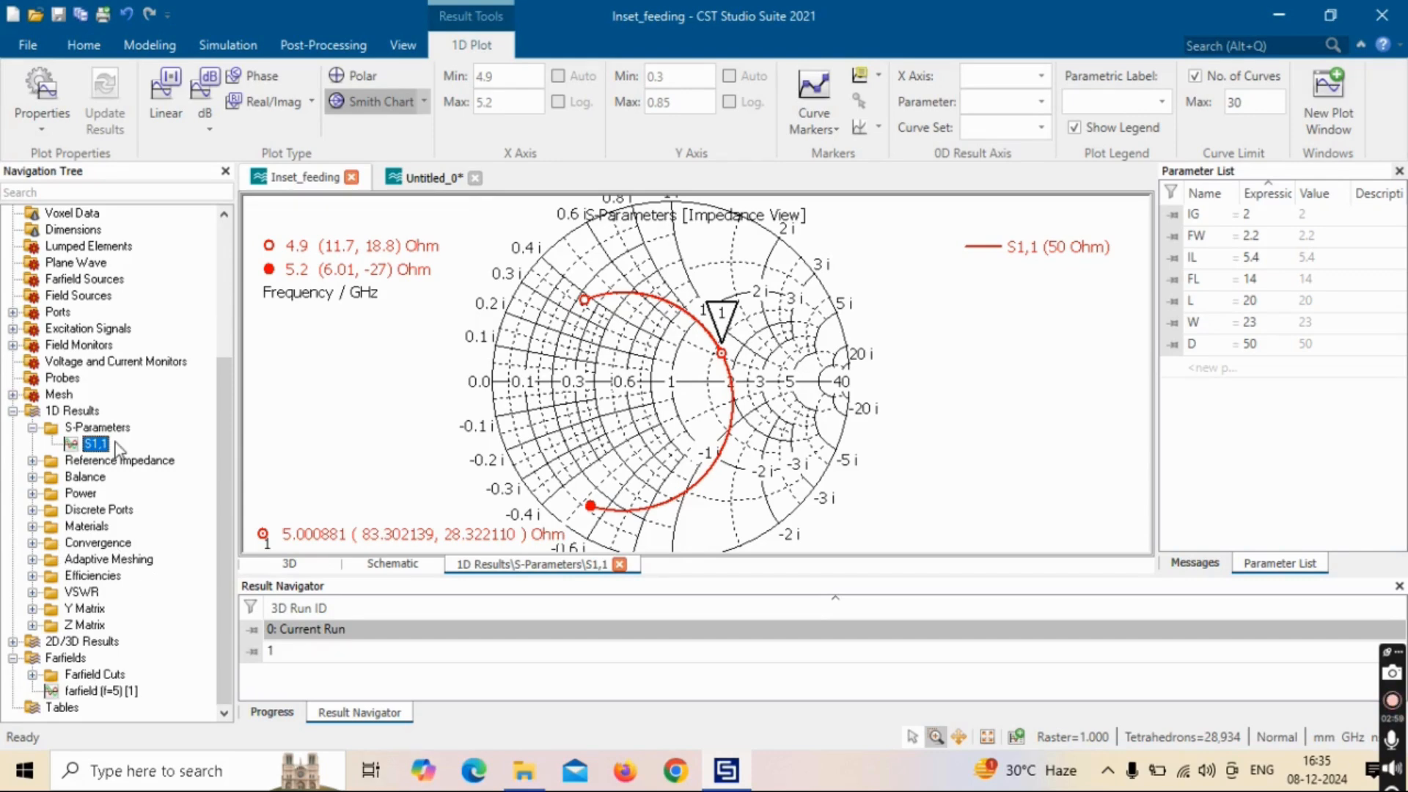
Step: Display the 3D farfield gain pattern at 5 GHz and examine the shape of its lobe
{"action": "left_click", "coordinate": [104, 689]}
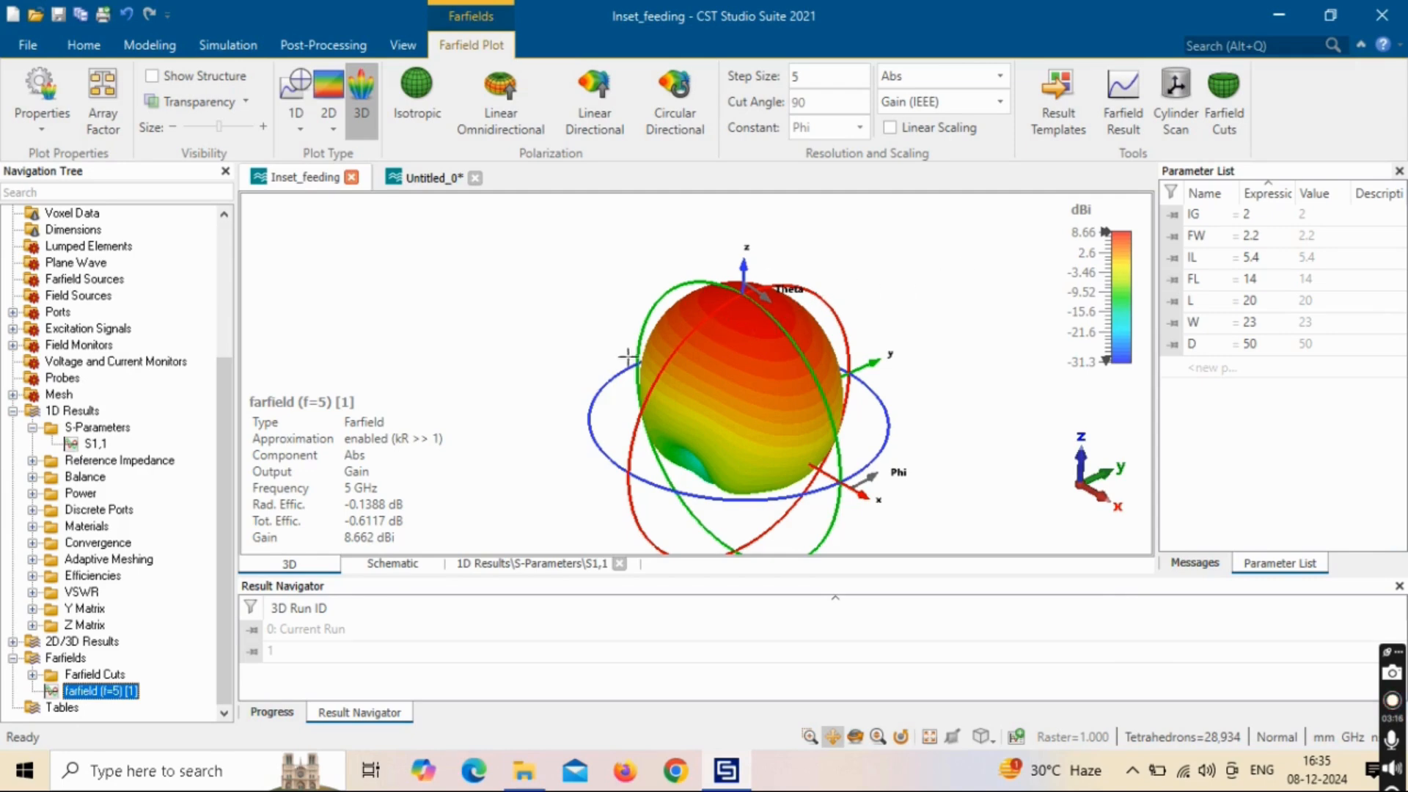
{"action": "left_click_drag", "start_coordinate": [733, 355], "coordinate": [694, 350]}
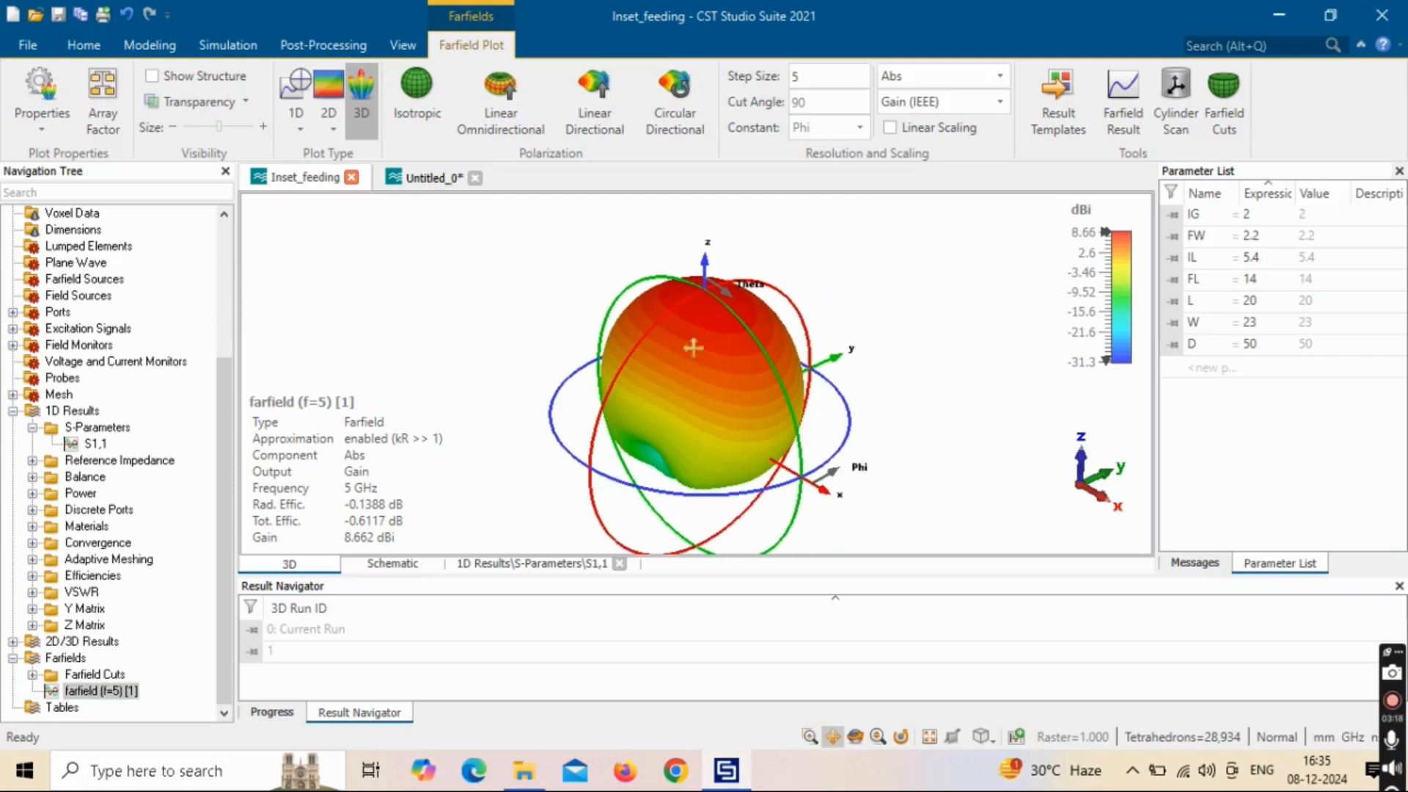
{"action": "mouse_move", "coordinate": [785, 343]}
{"action": "left_mouse_down"}
{"action": "mouse_move", "coordinate": [778, 493]}
{"action": "mouse_move", "coordinate": [802, 355]}
{"action": "left_mouse_up"}
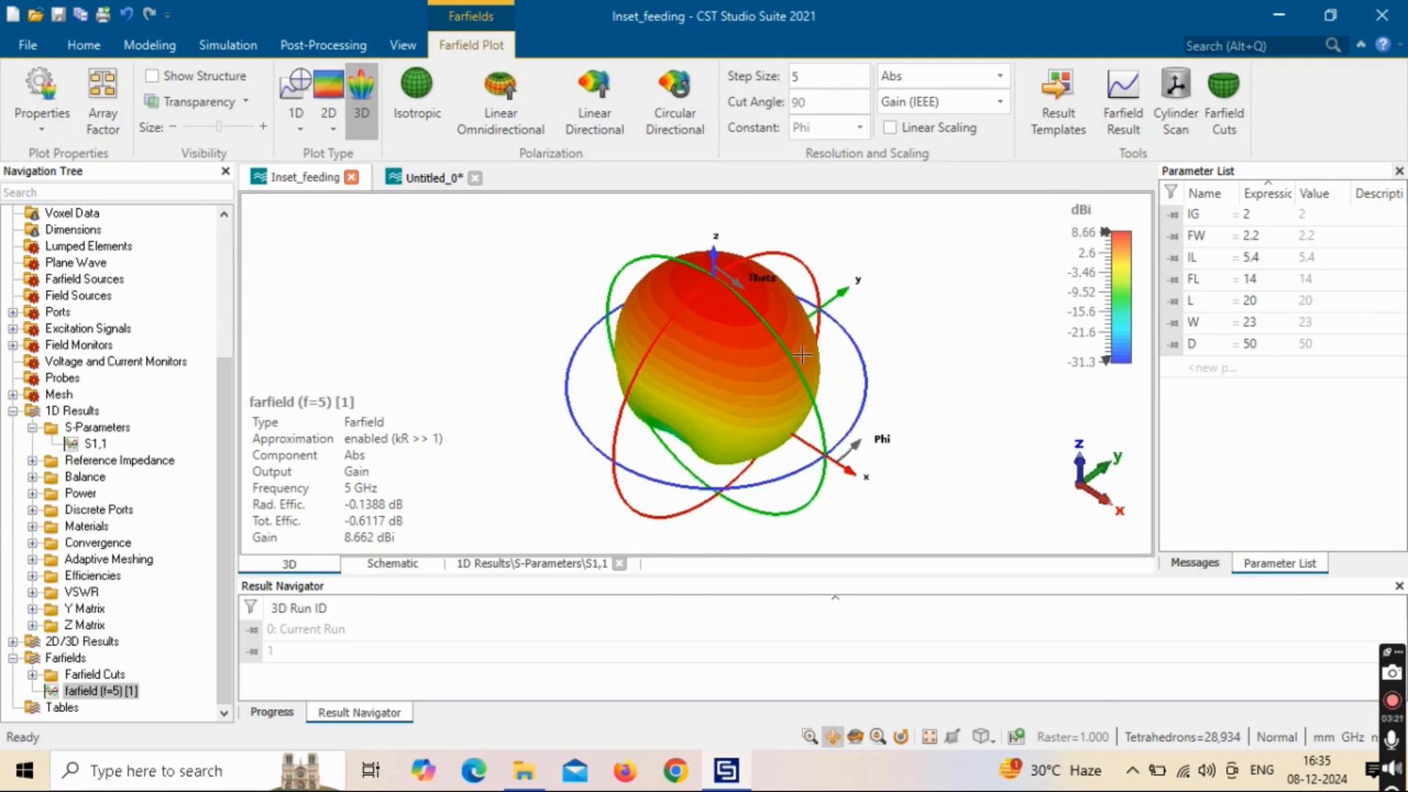